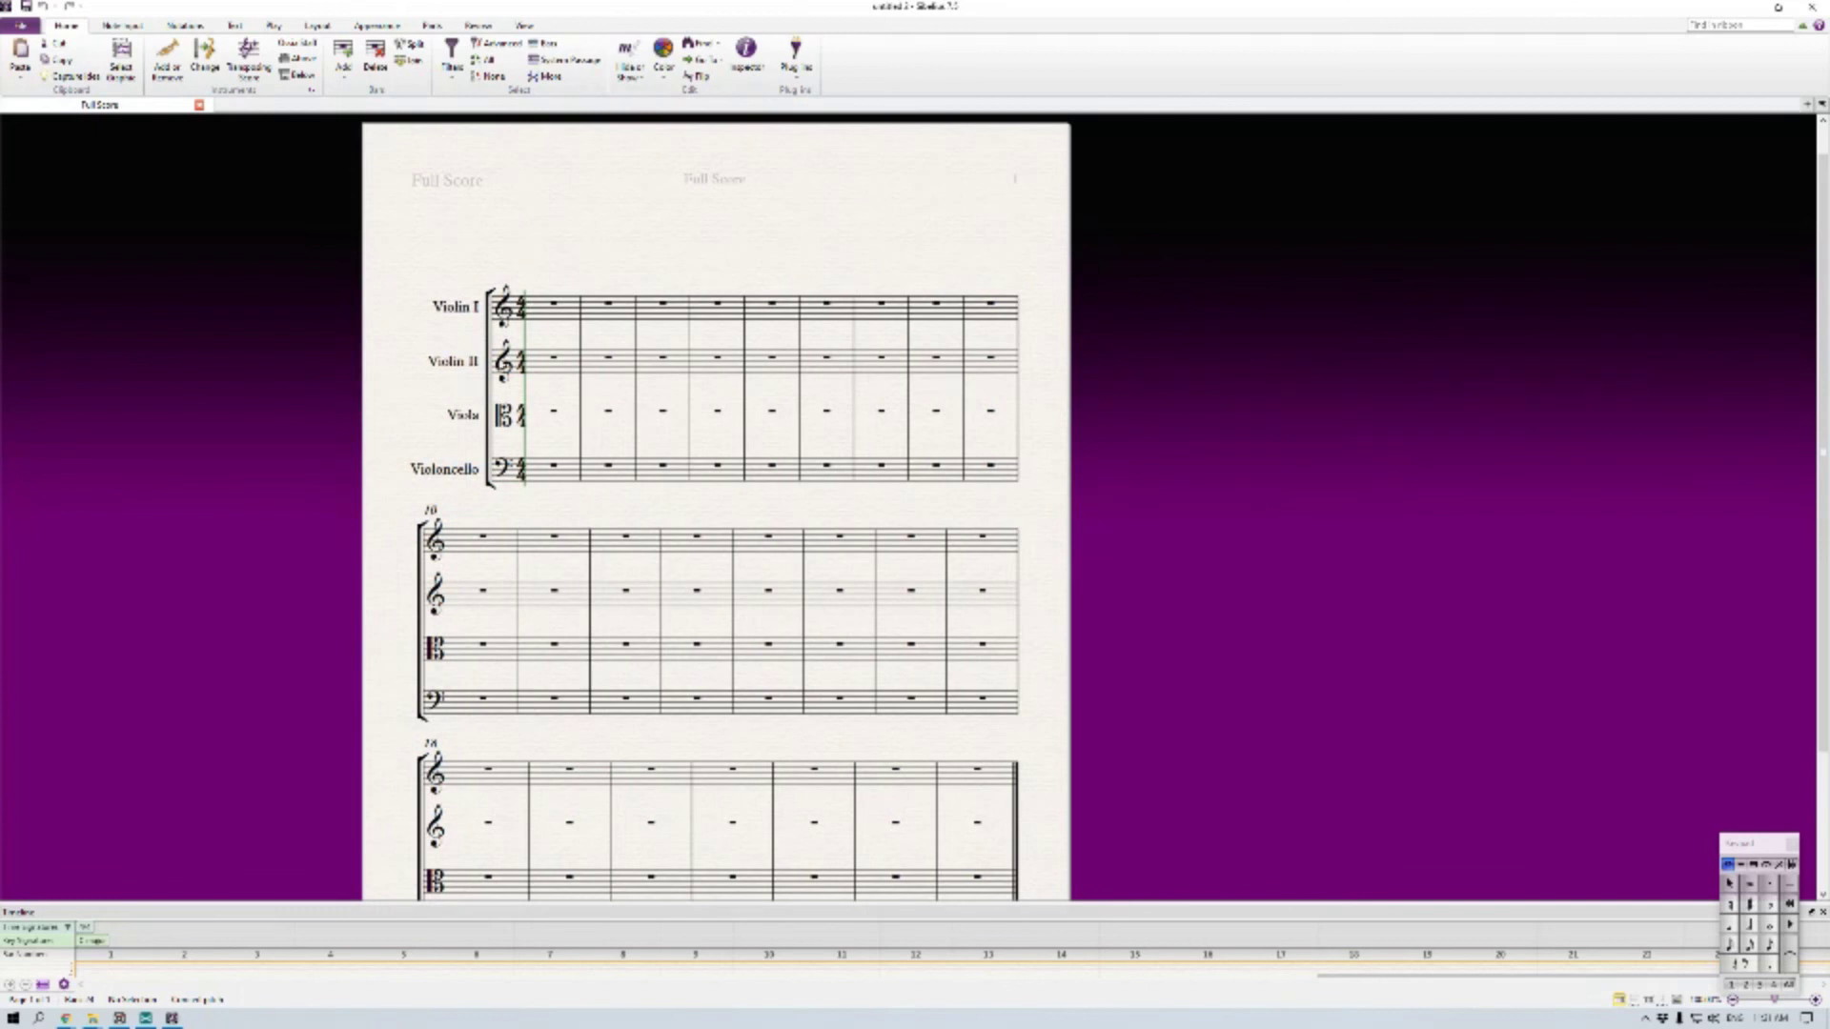
Start the score with a cut common time signature and a quarter-note pick-up bar, and delete the 4/4 signature following the pick-up
{"action": "scroll", "coordinate": [538, 280], "scroll_direction": "down", "scroll_amount": 1}
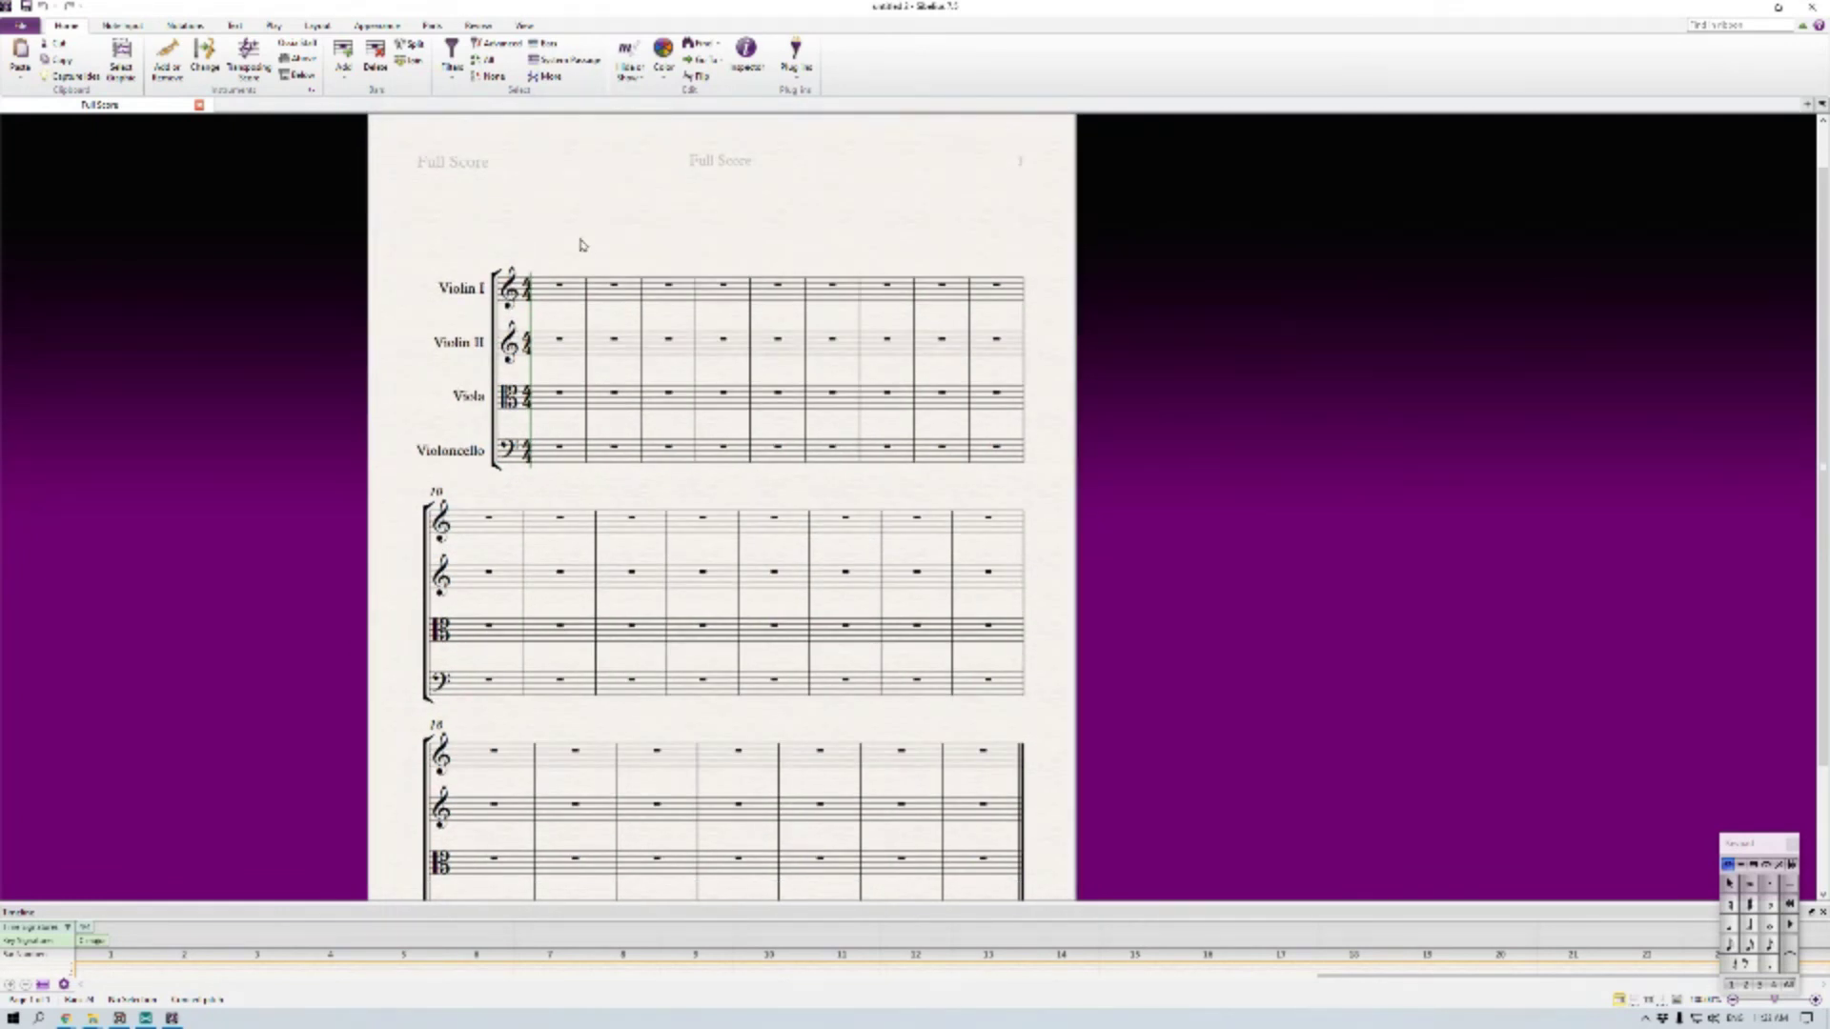
{"action": "scroll", "coordinate": [577, 248], "scroll_direction": "up", "scroll_amount": 2}
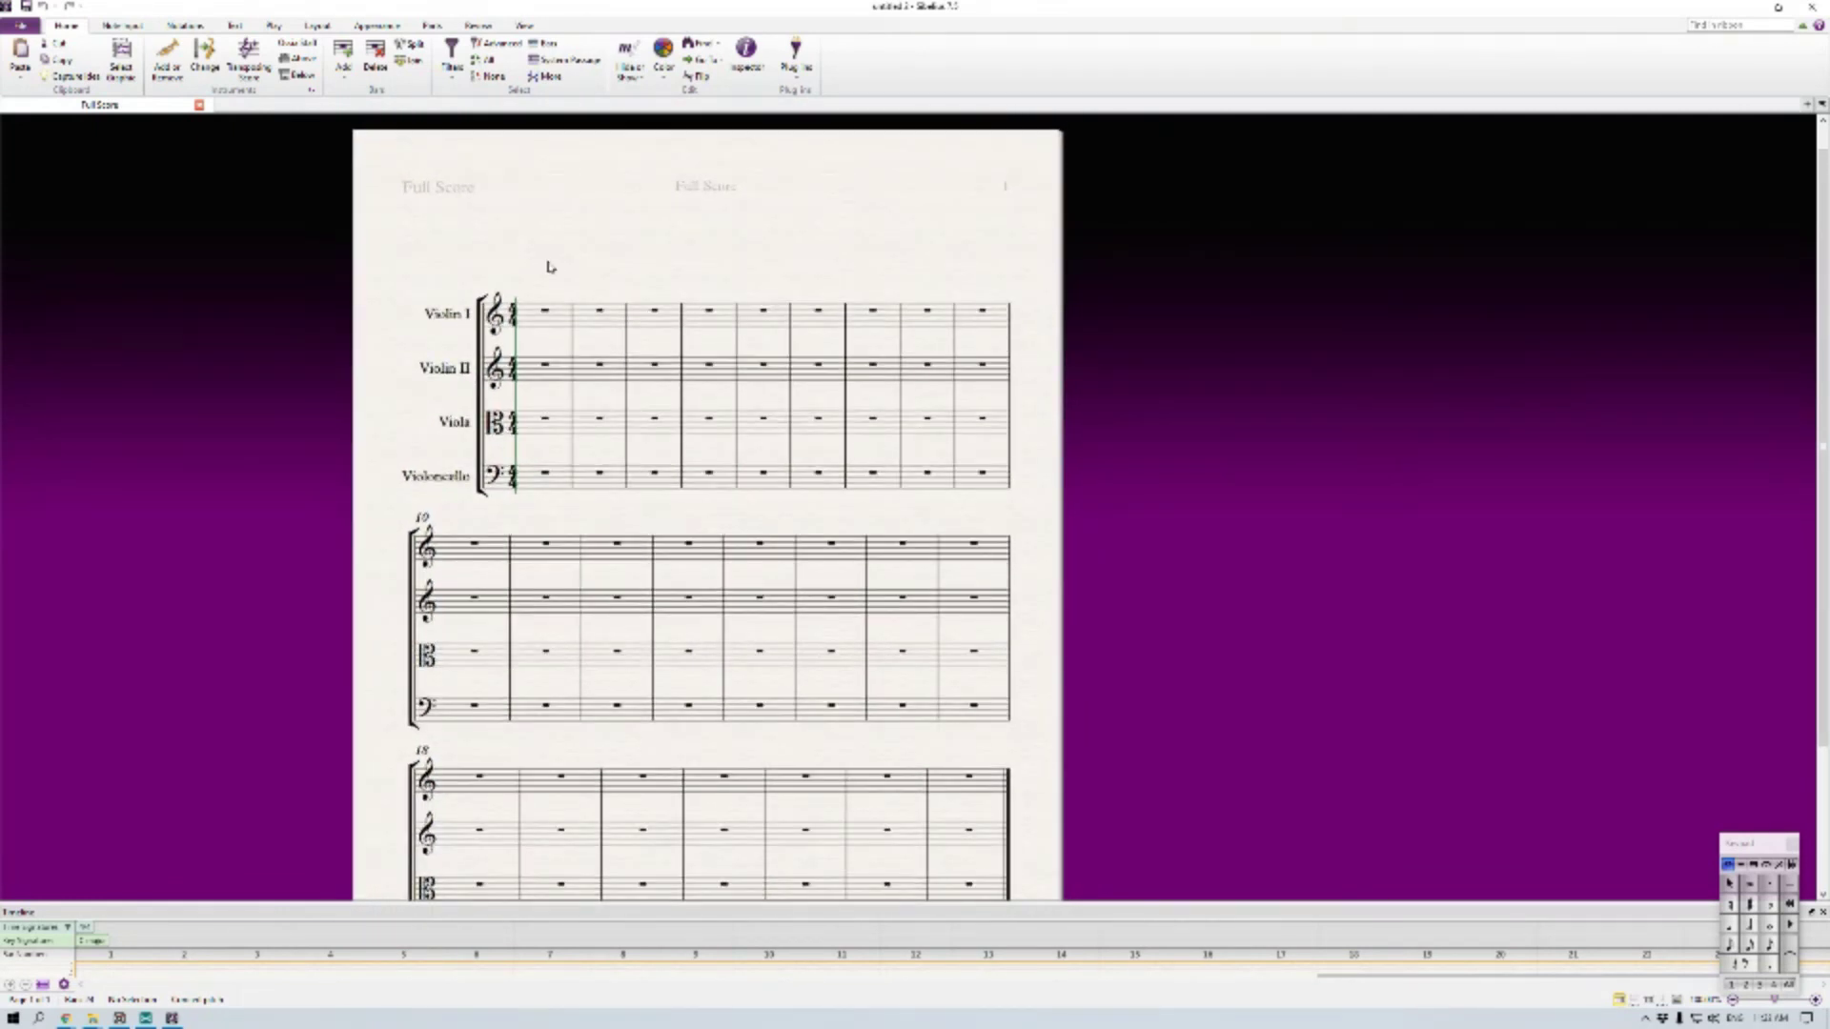
{"action": "left_click_drag", "start_coordinate": [549, 267], "coordinate": [585, 326]}
{"action": "scroll", "coordinate": [554, 276], "scroll_direction": "up", "scroll_amount": 2}
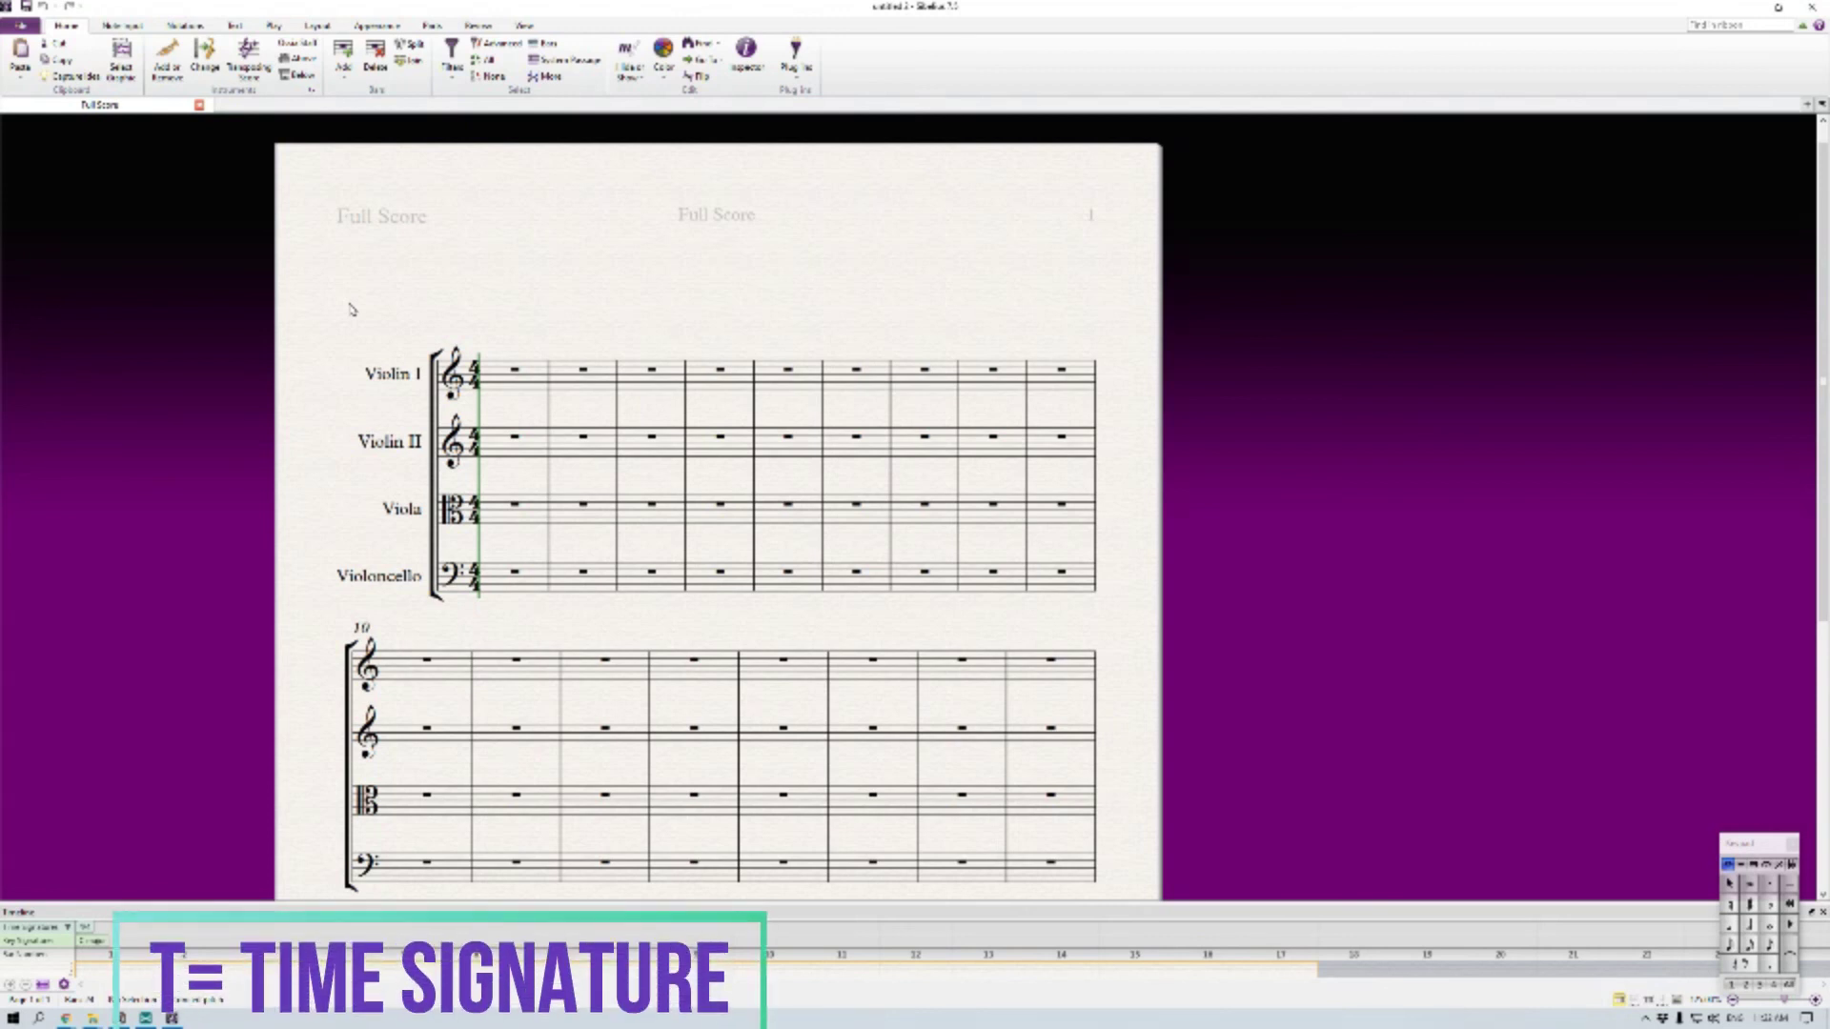
{"action": "key", "text": "t"}
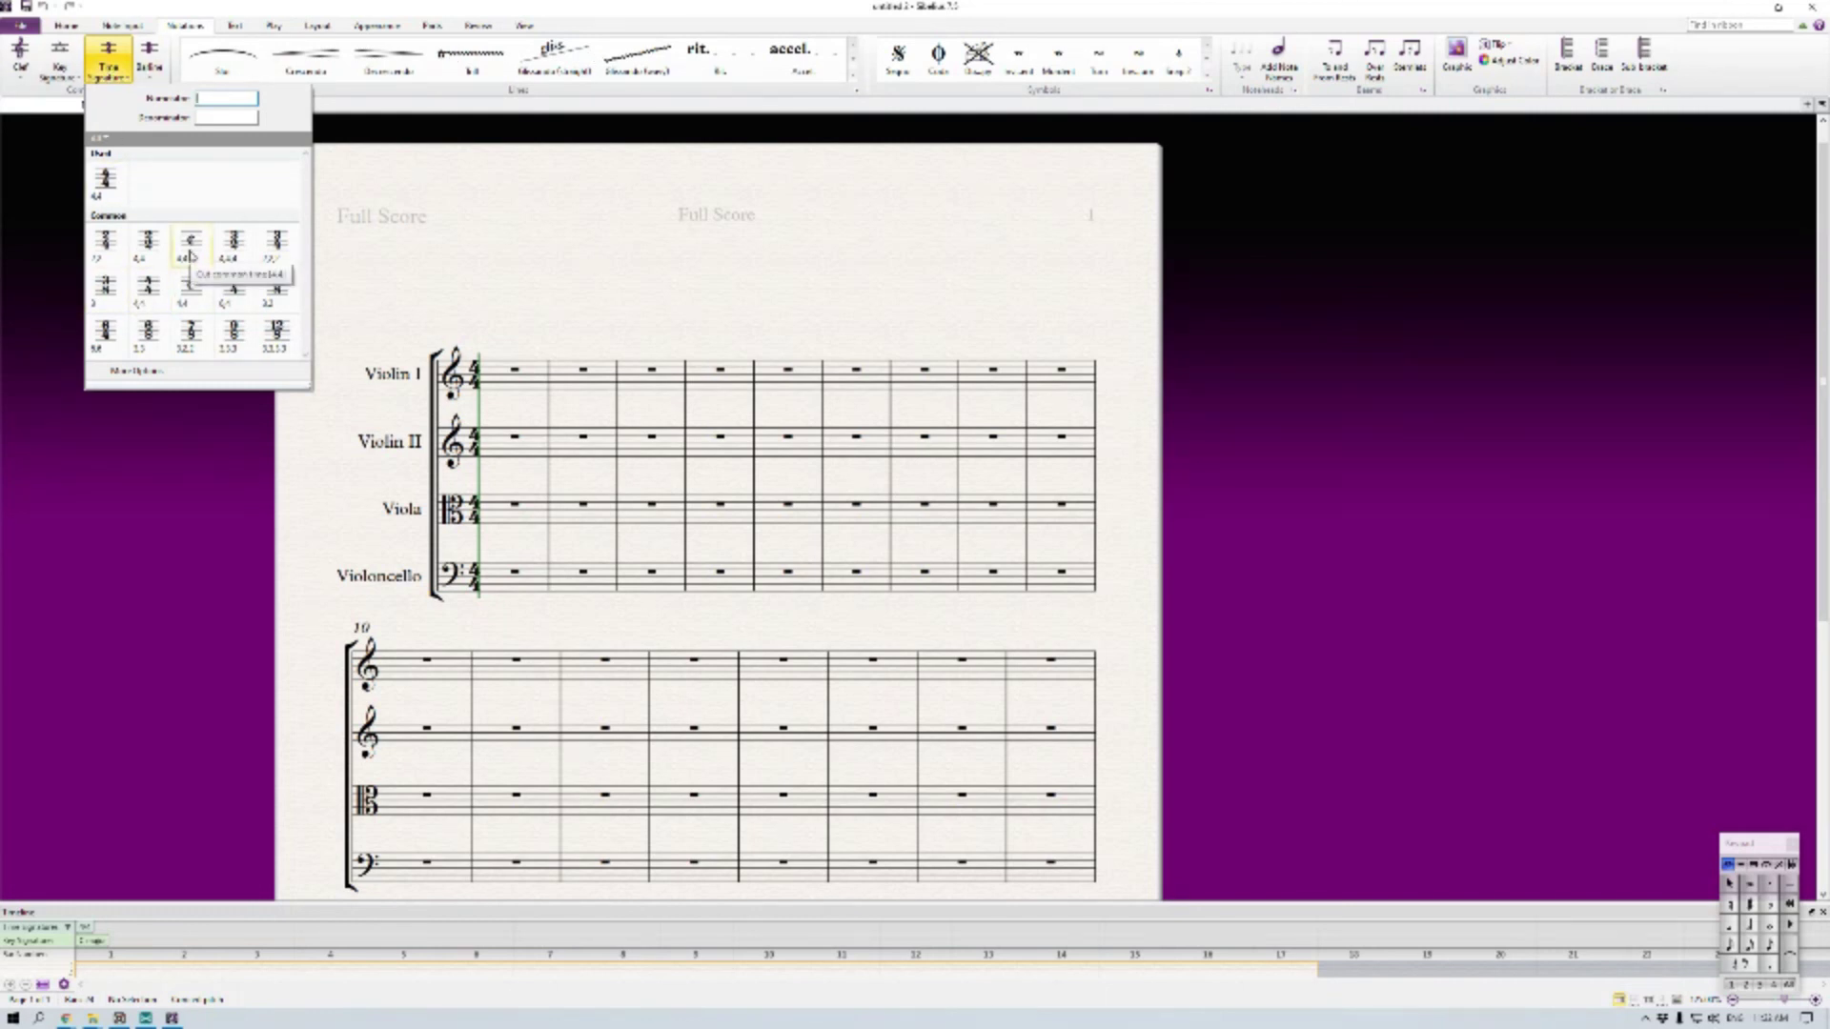
{"action": "left_click", "coordinate": [136, 371]}
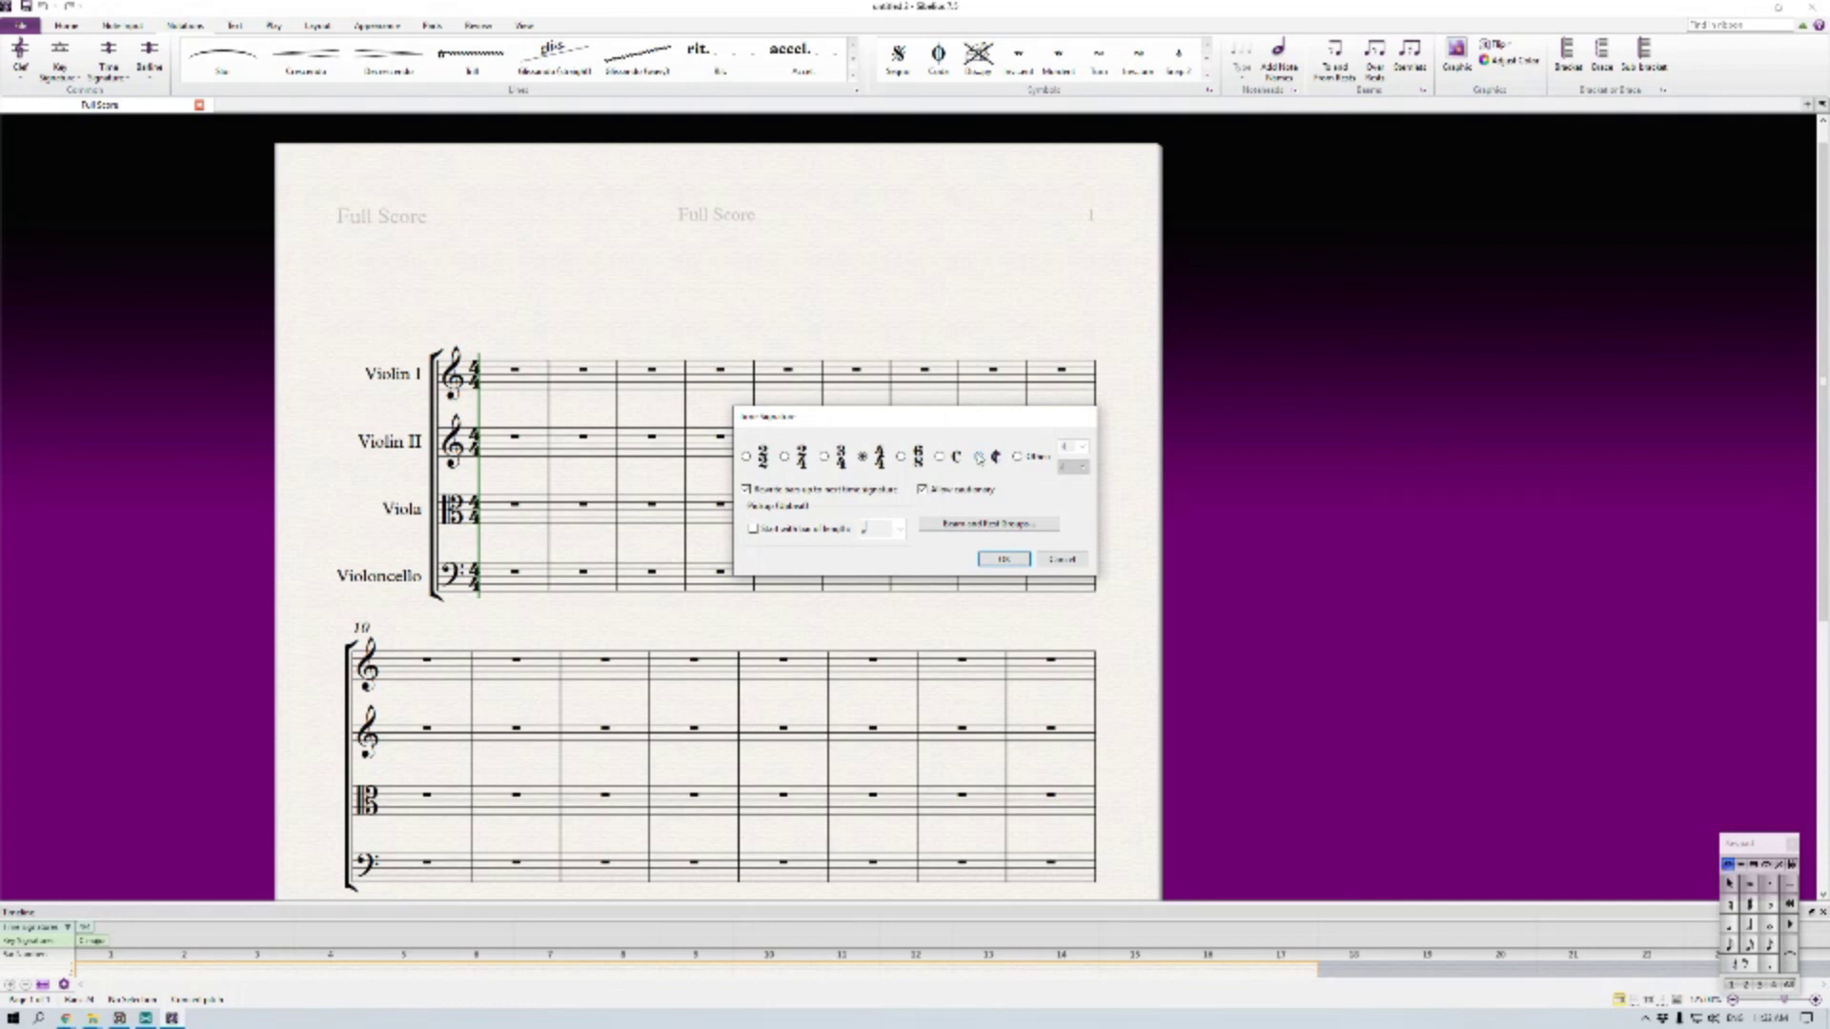
{"action": "left_click", "coordinate": [979, 458]}
{"action": "left_click", "coordinate": [754, 530]}
{"action": "key", "text": "Return"}
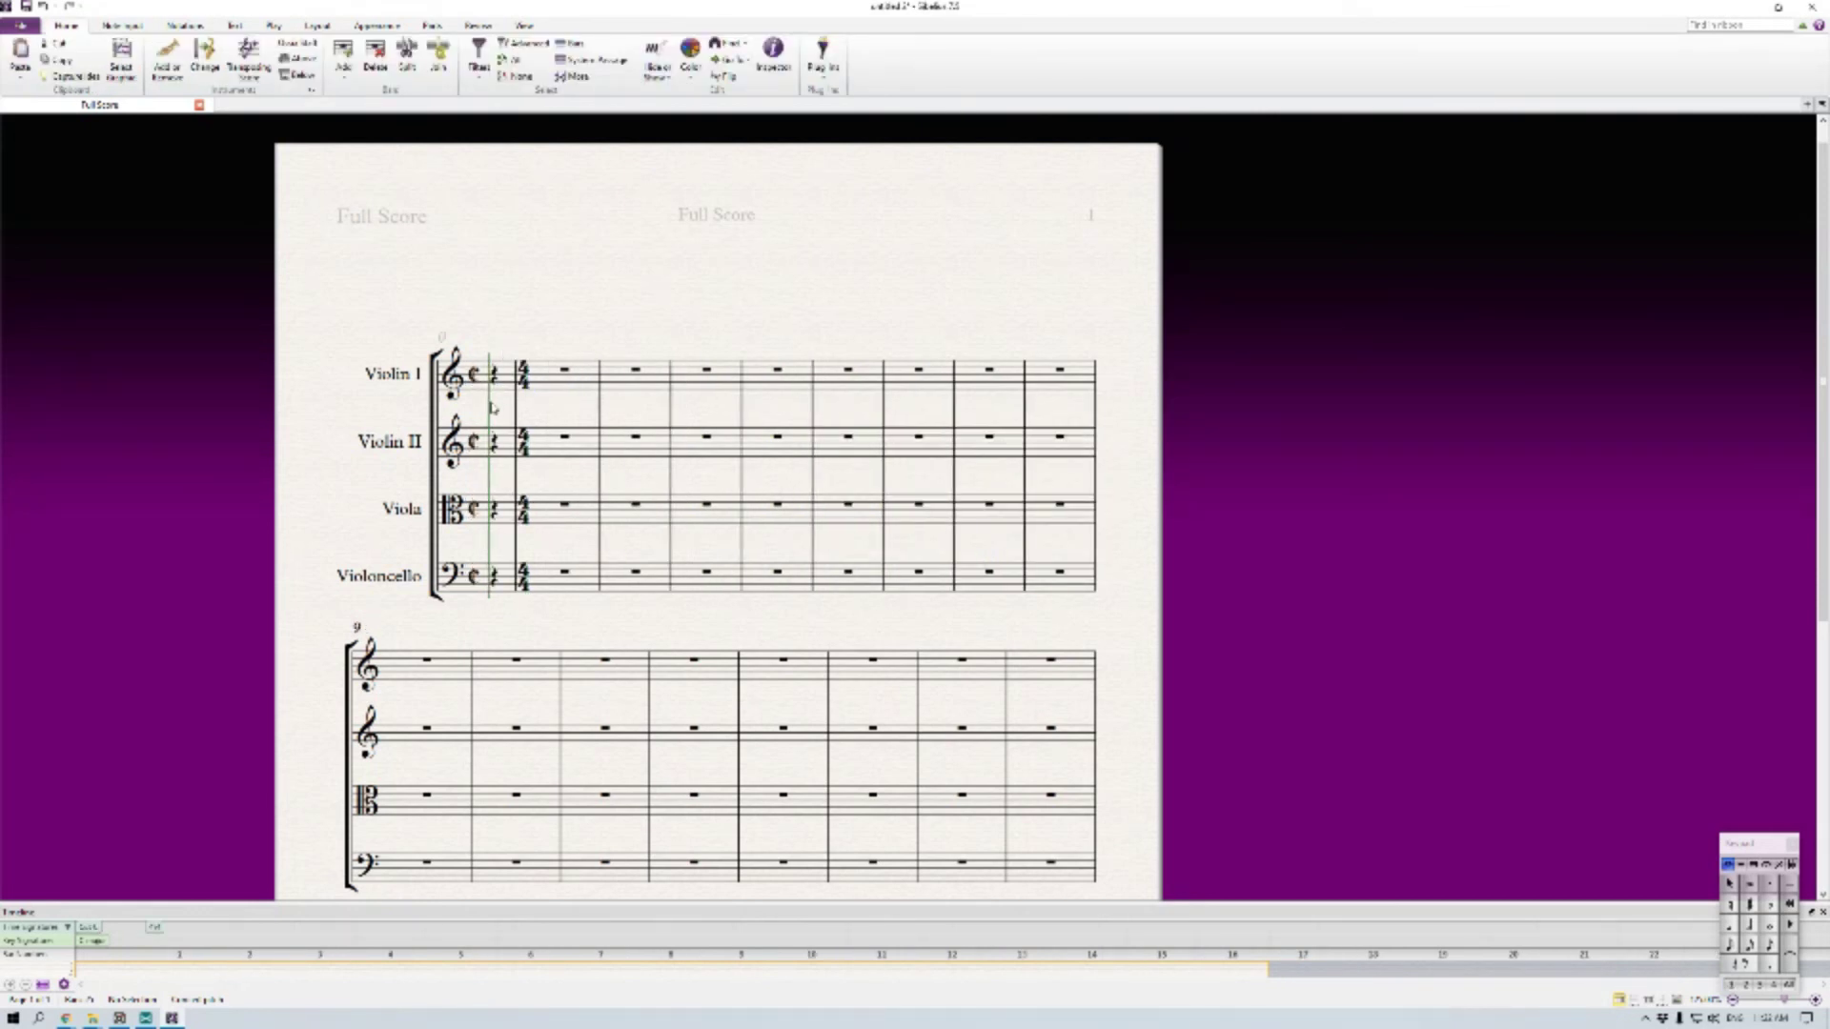
{"action": "left_click", "coordinate": [524, 374]}
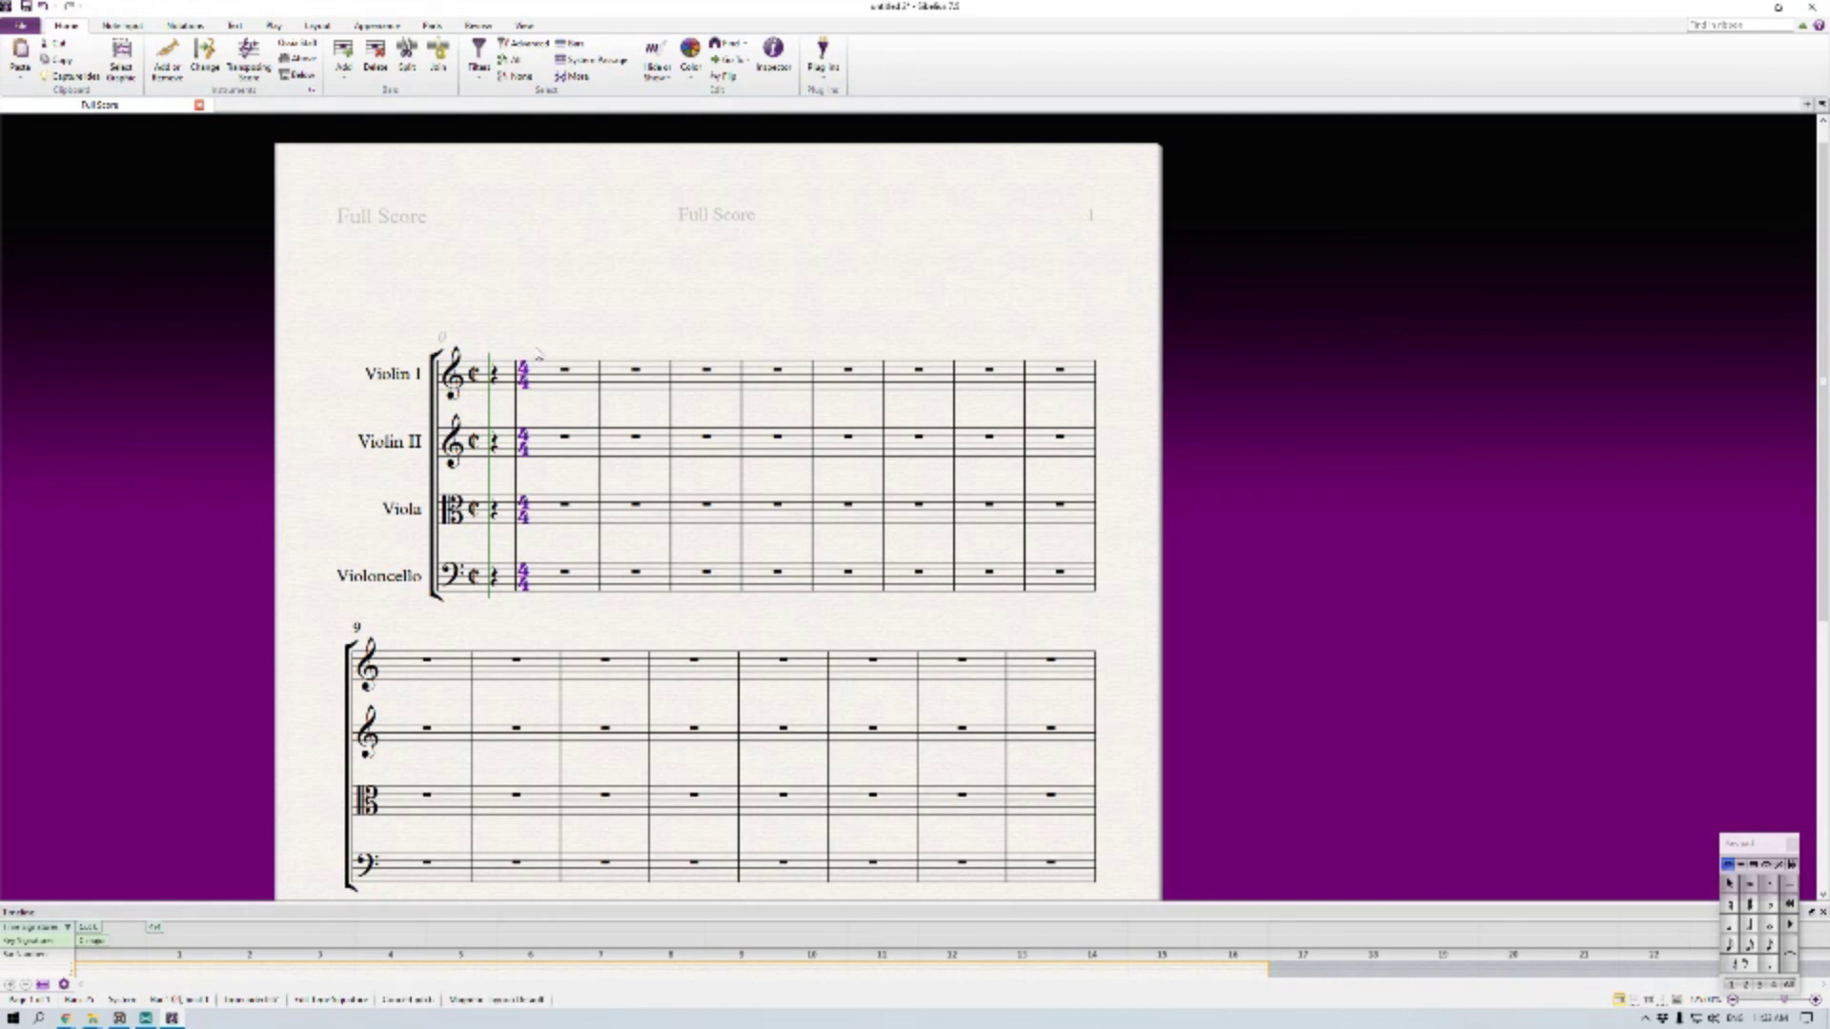
{"action": "key", "text": "Delete"}
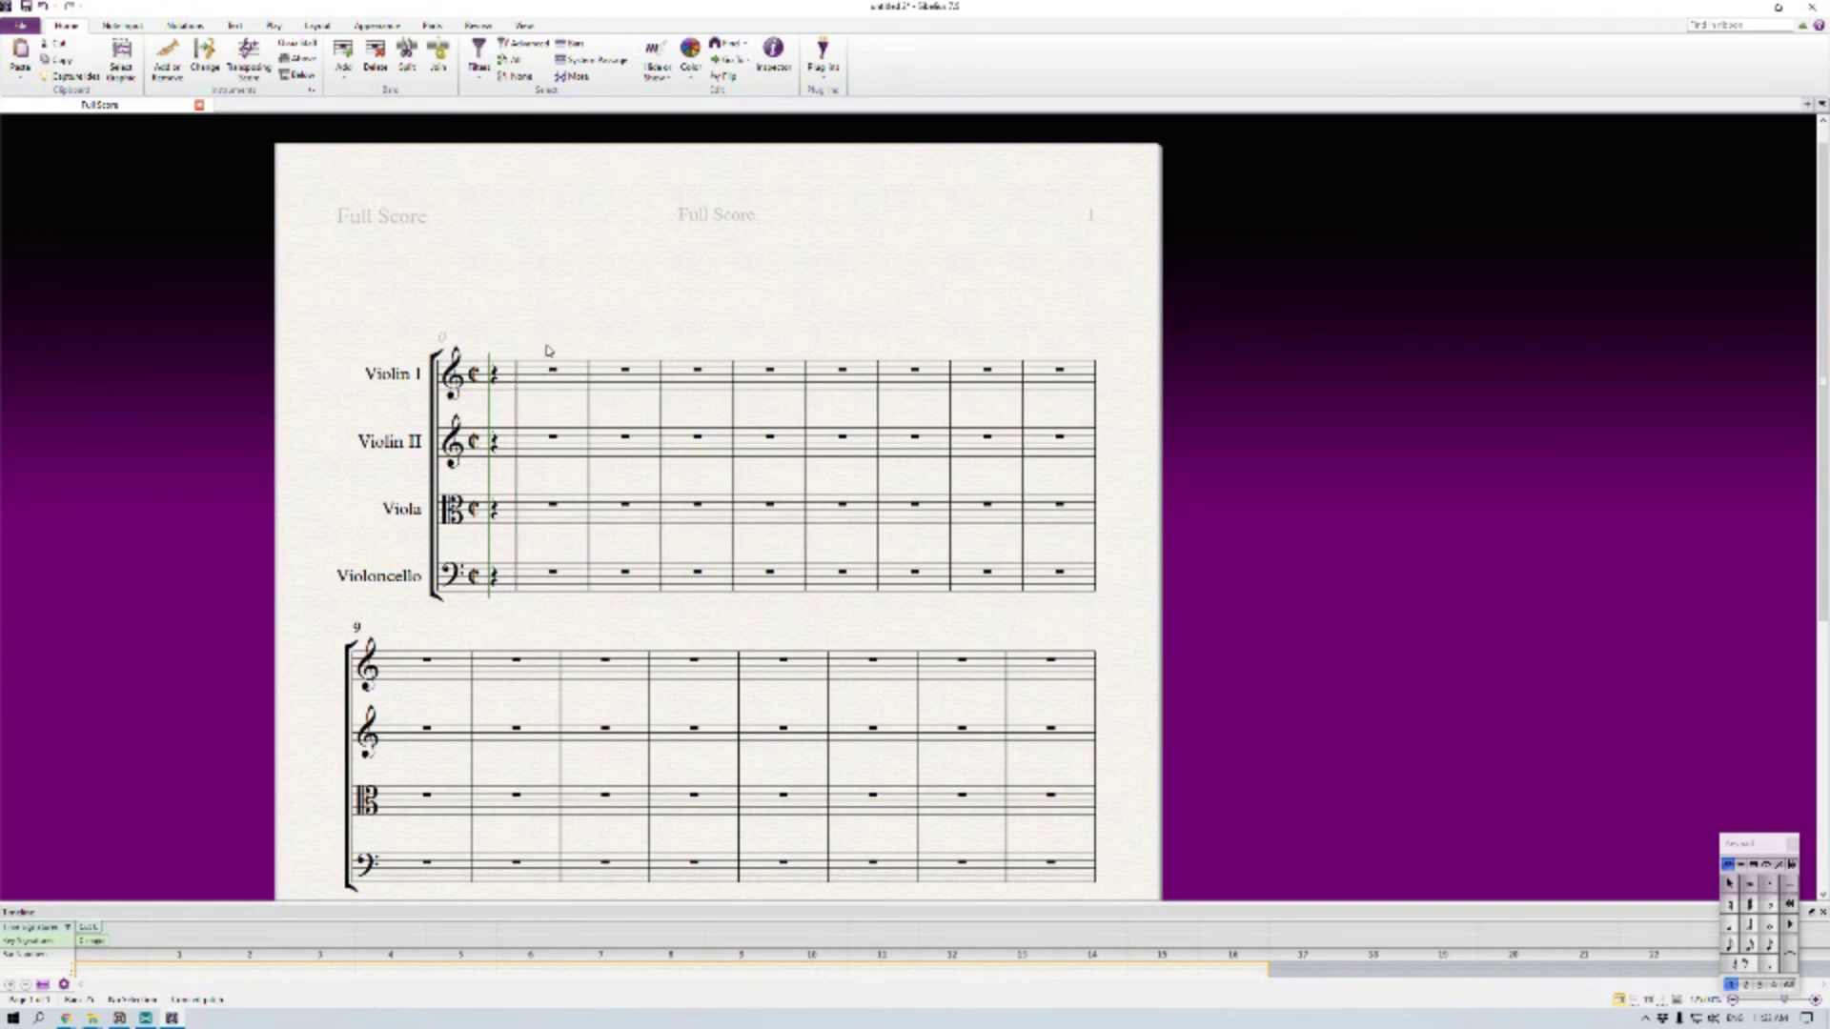
Add a C# minor key signature to all staves at the start of the score
{"action": "left_click_drag", "start_coordinate": [549, 322], "coordinate": [548, 326]}
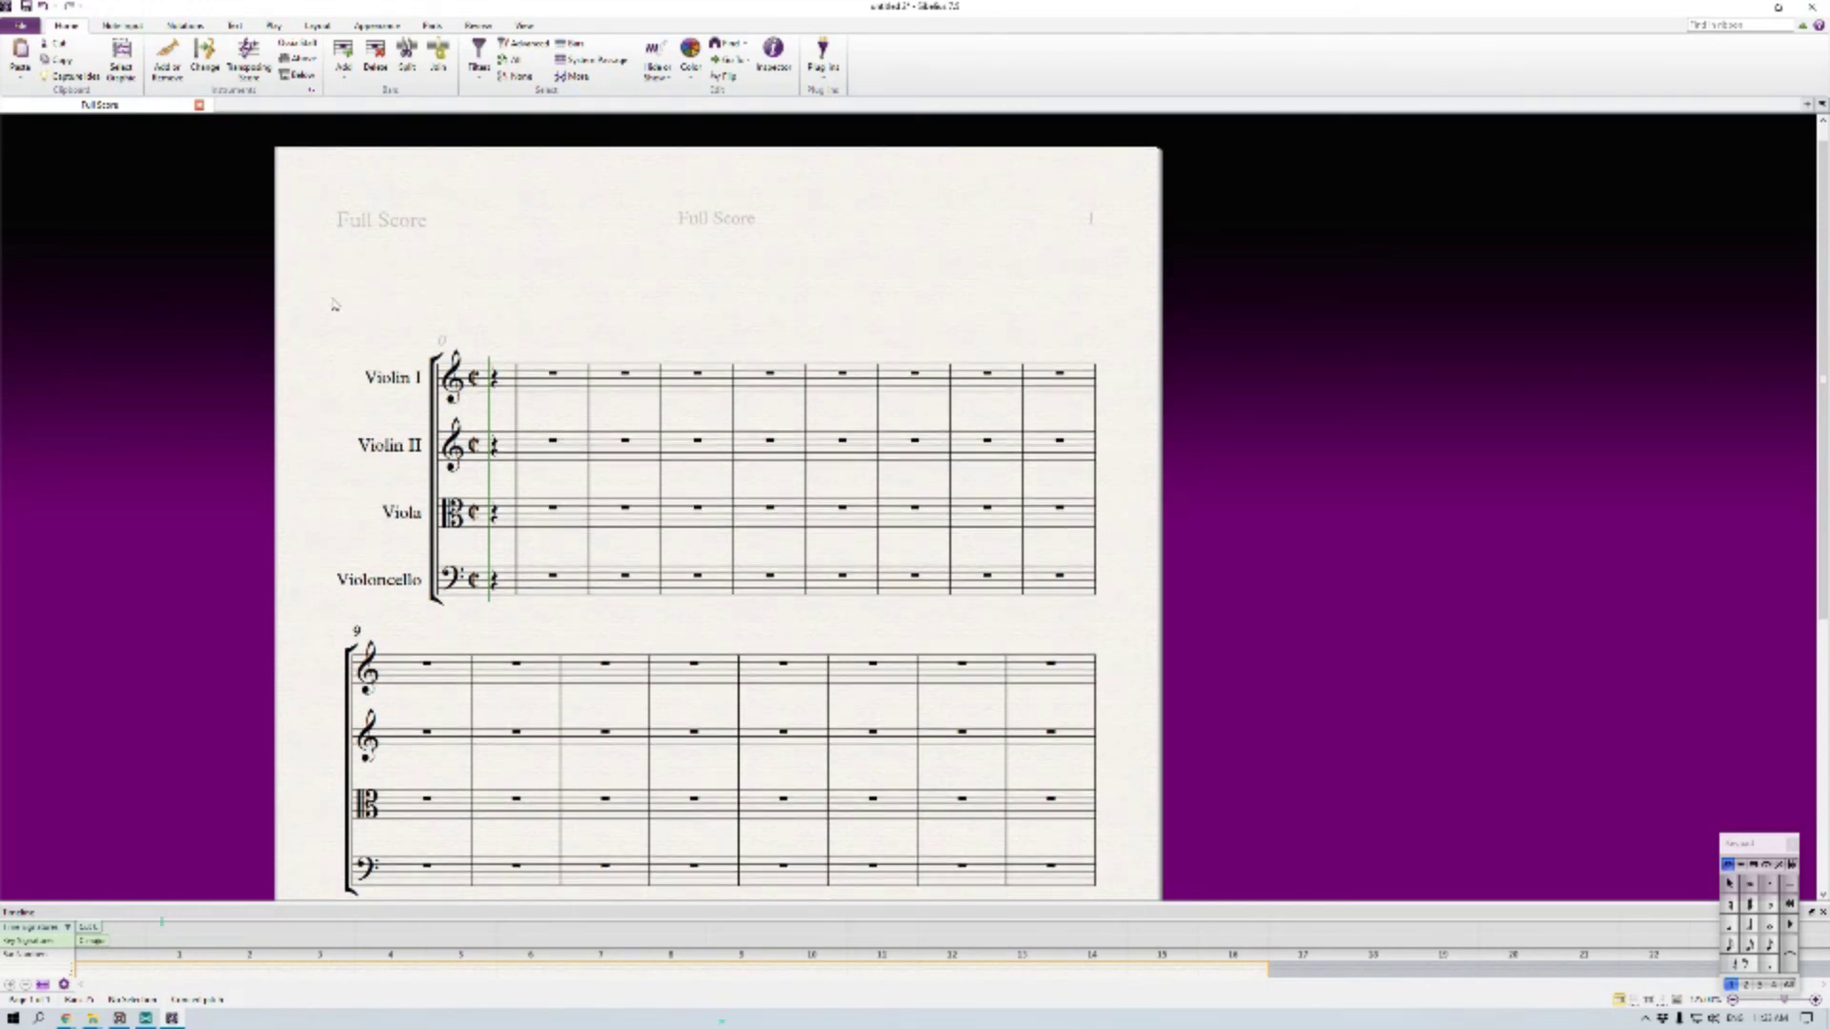
{"action": "key", "text": "k"}
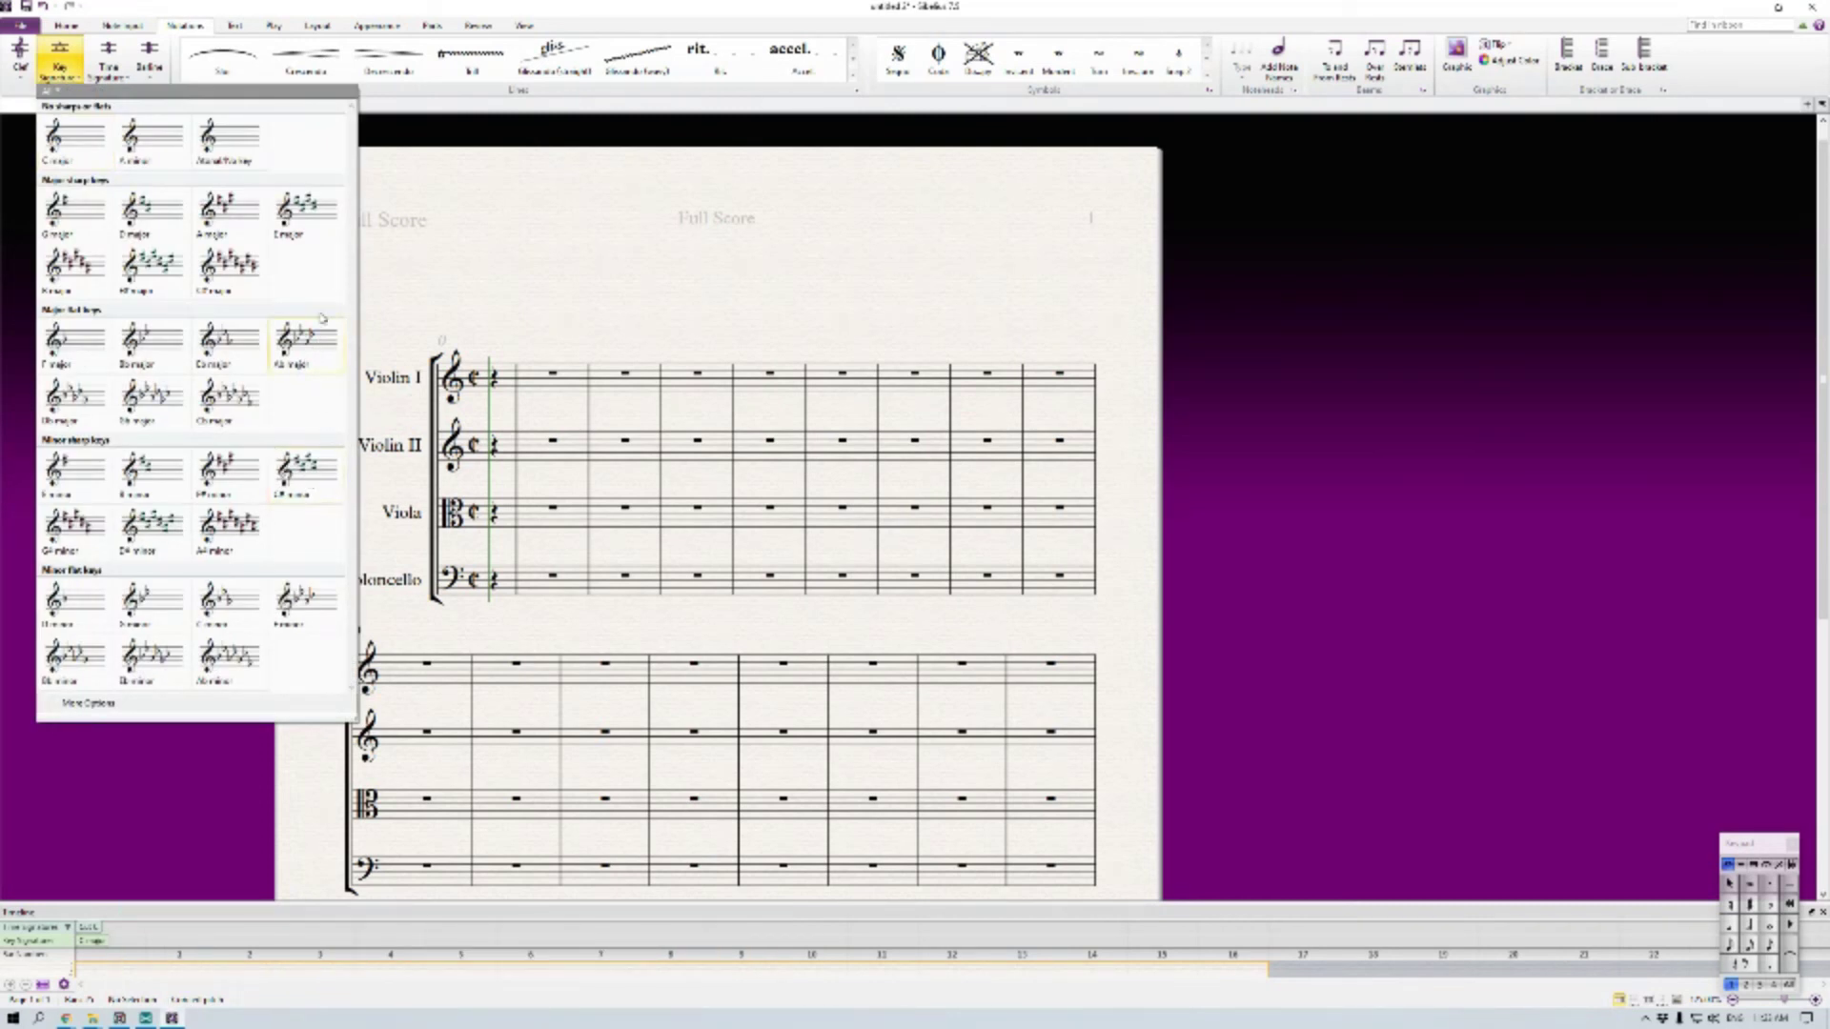
{"action": "left_click", "coordinate": [305, 476]}
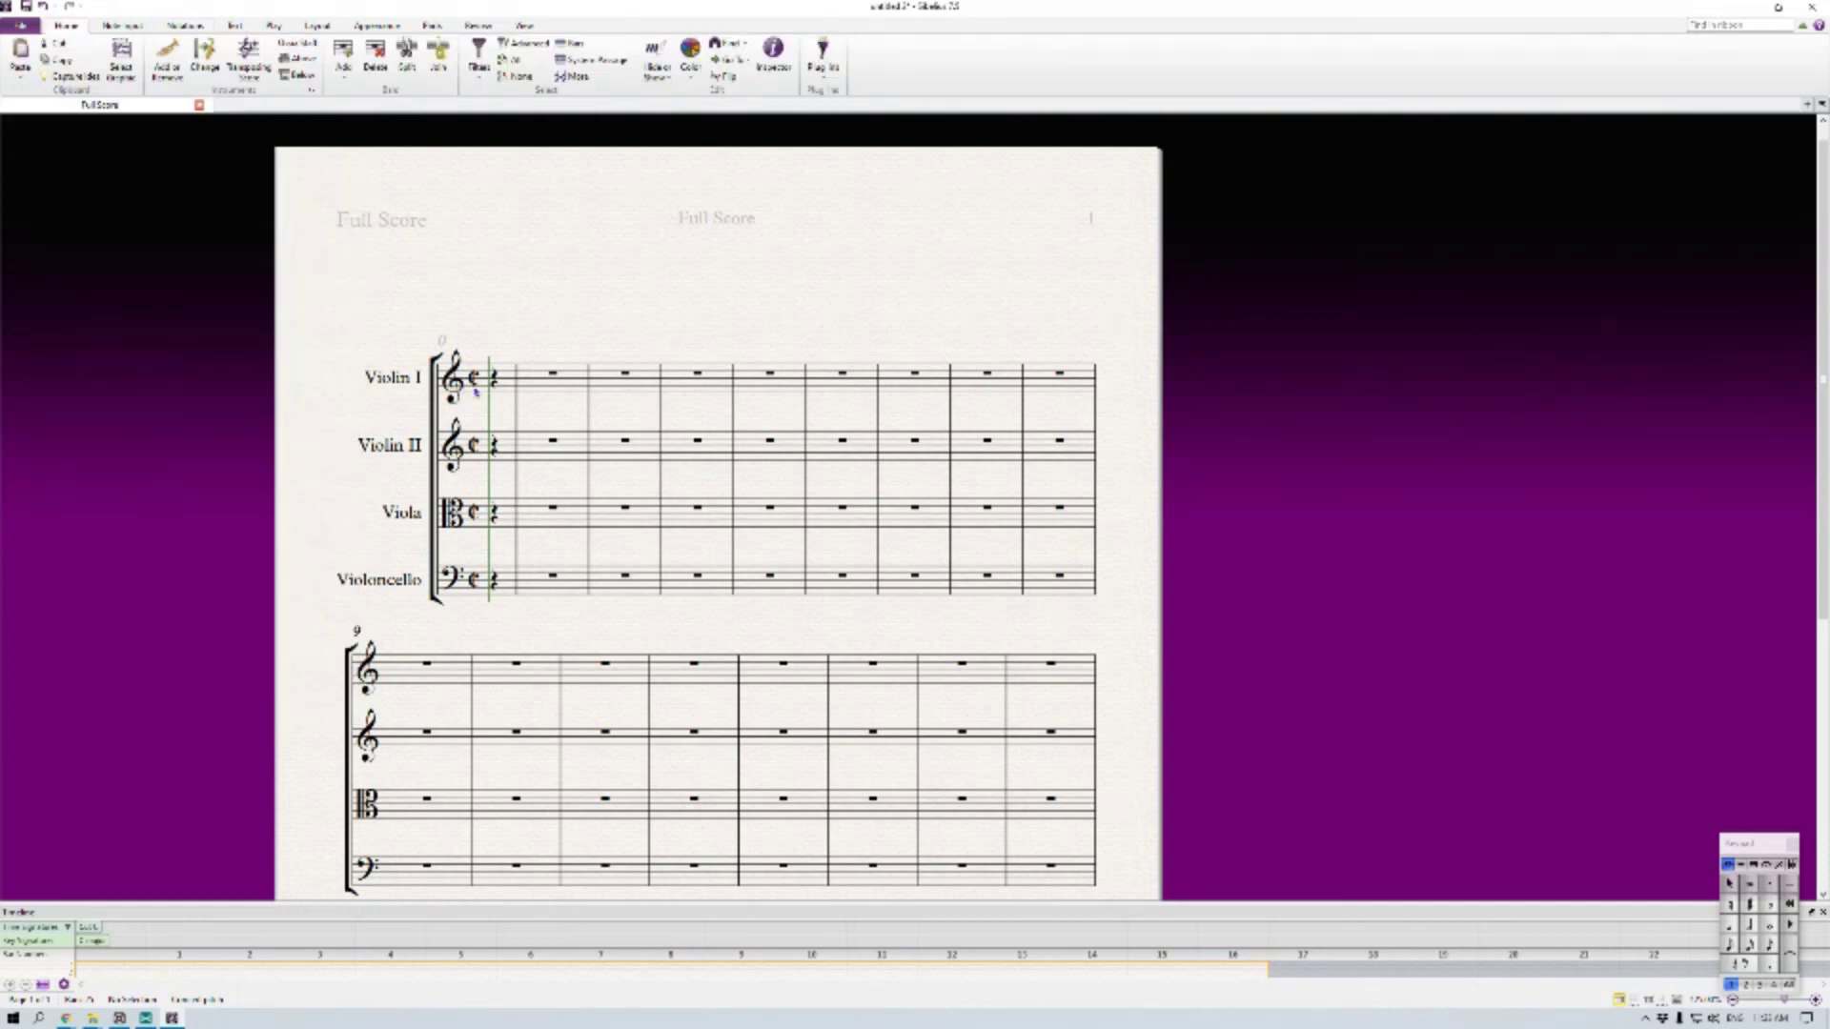
{"action": "left_click", "coordinate": [473, 387]}
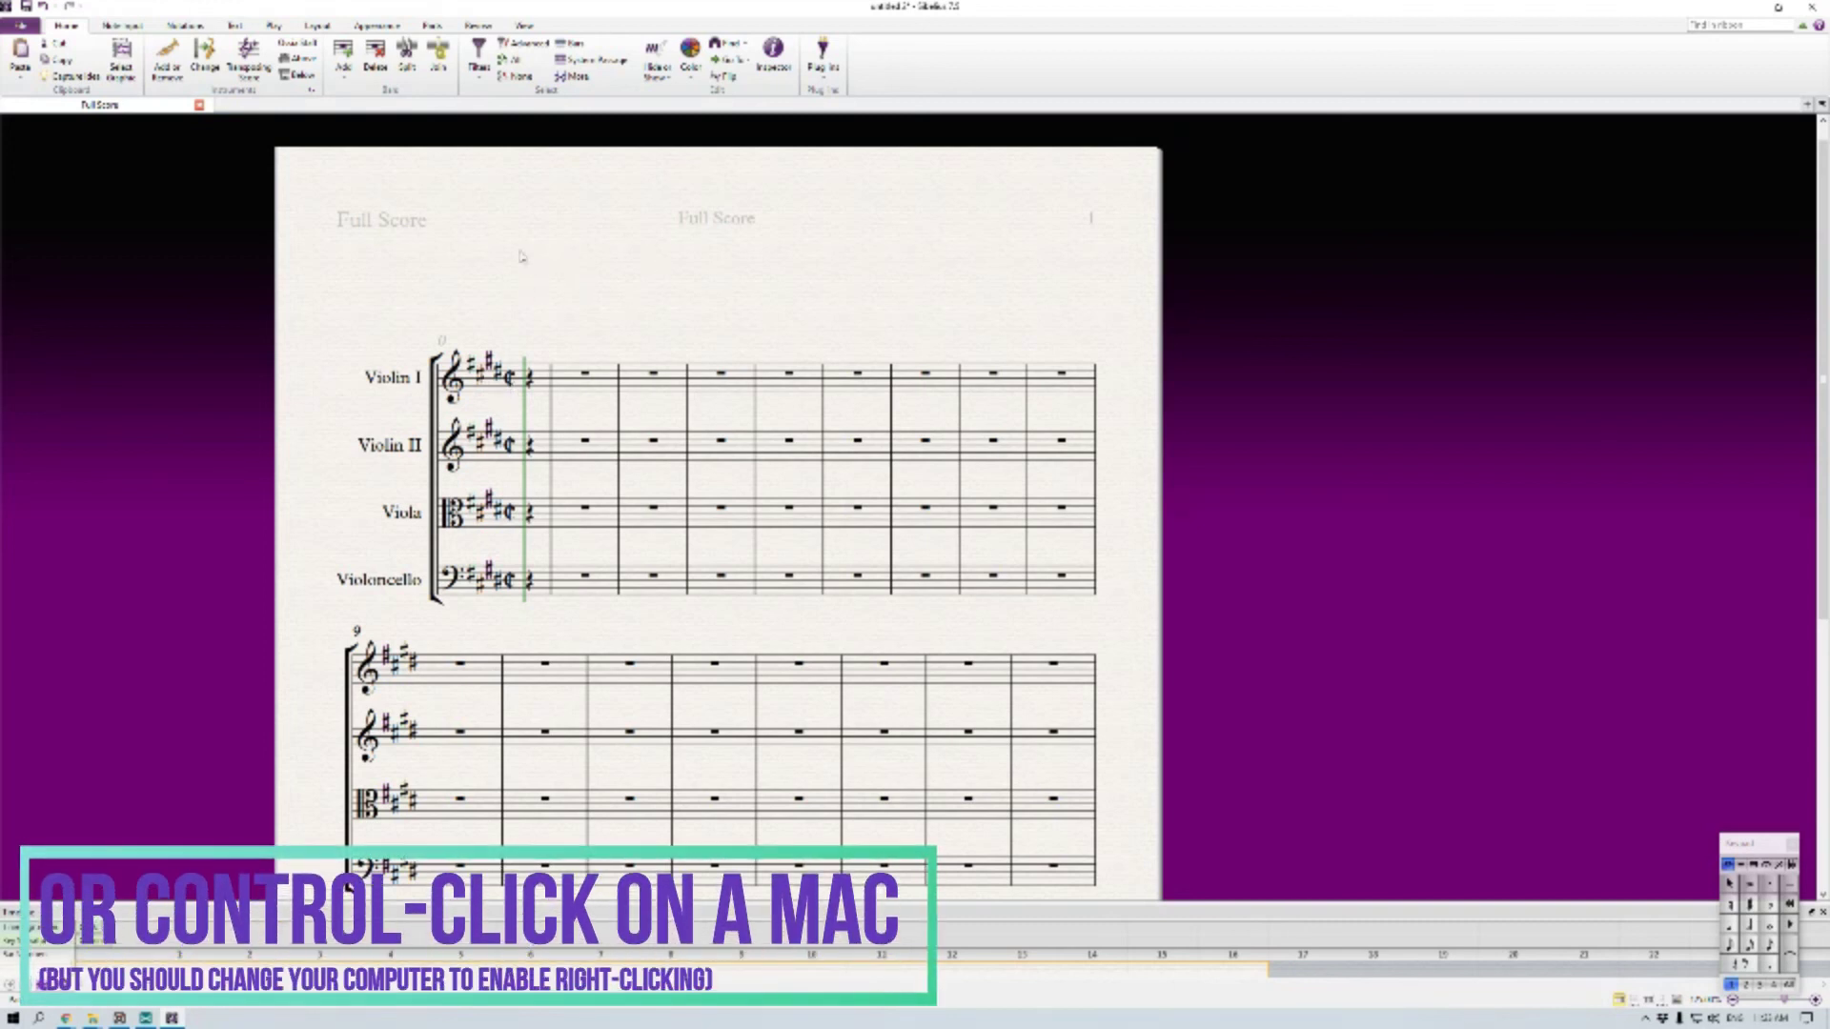
Add the title text "Quartett No. 14" above the first system
{"action": "right_click", "coordinate": [519, 250]}
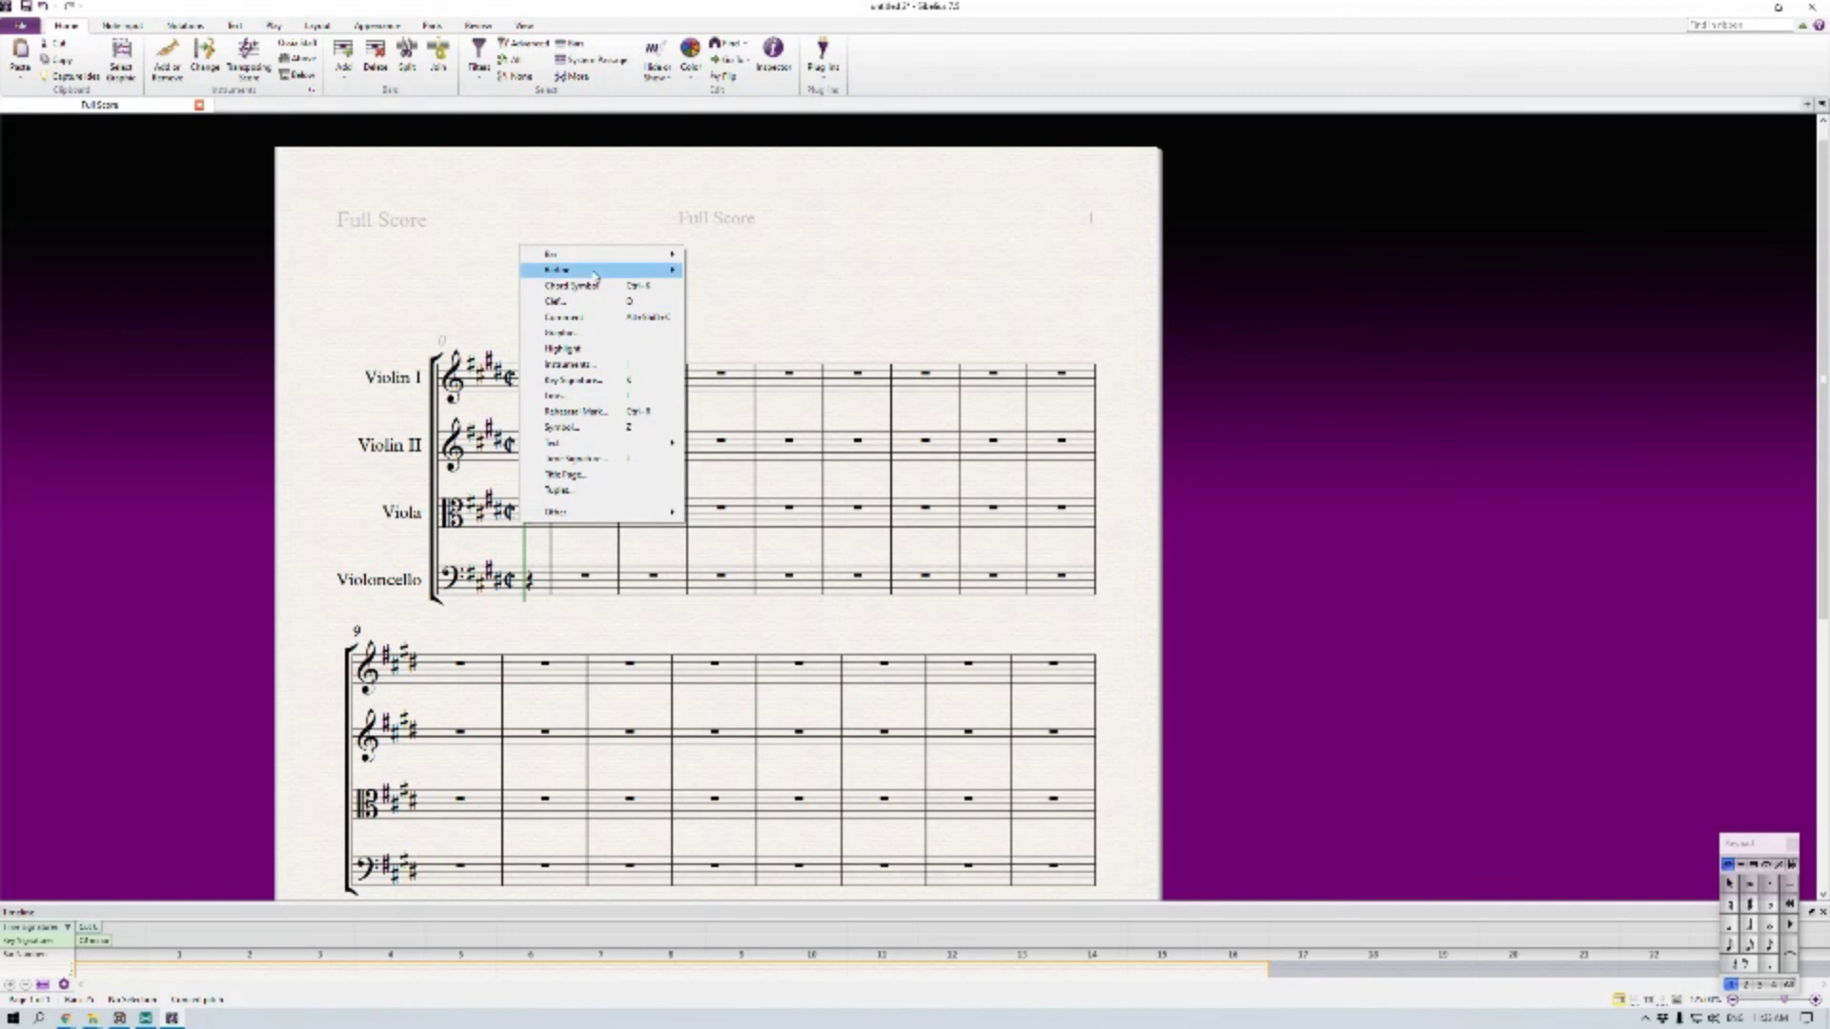
{"action": "mouse_move", "coordinate": [601, 448]}
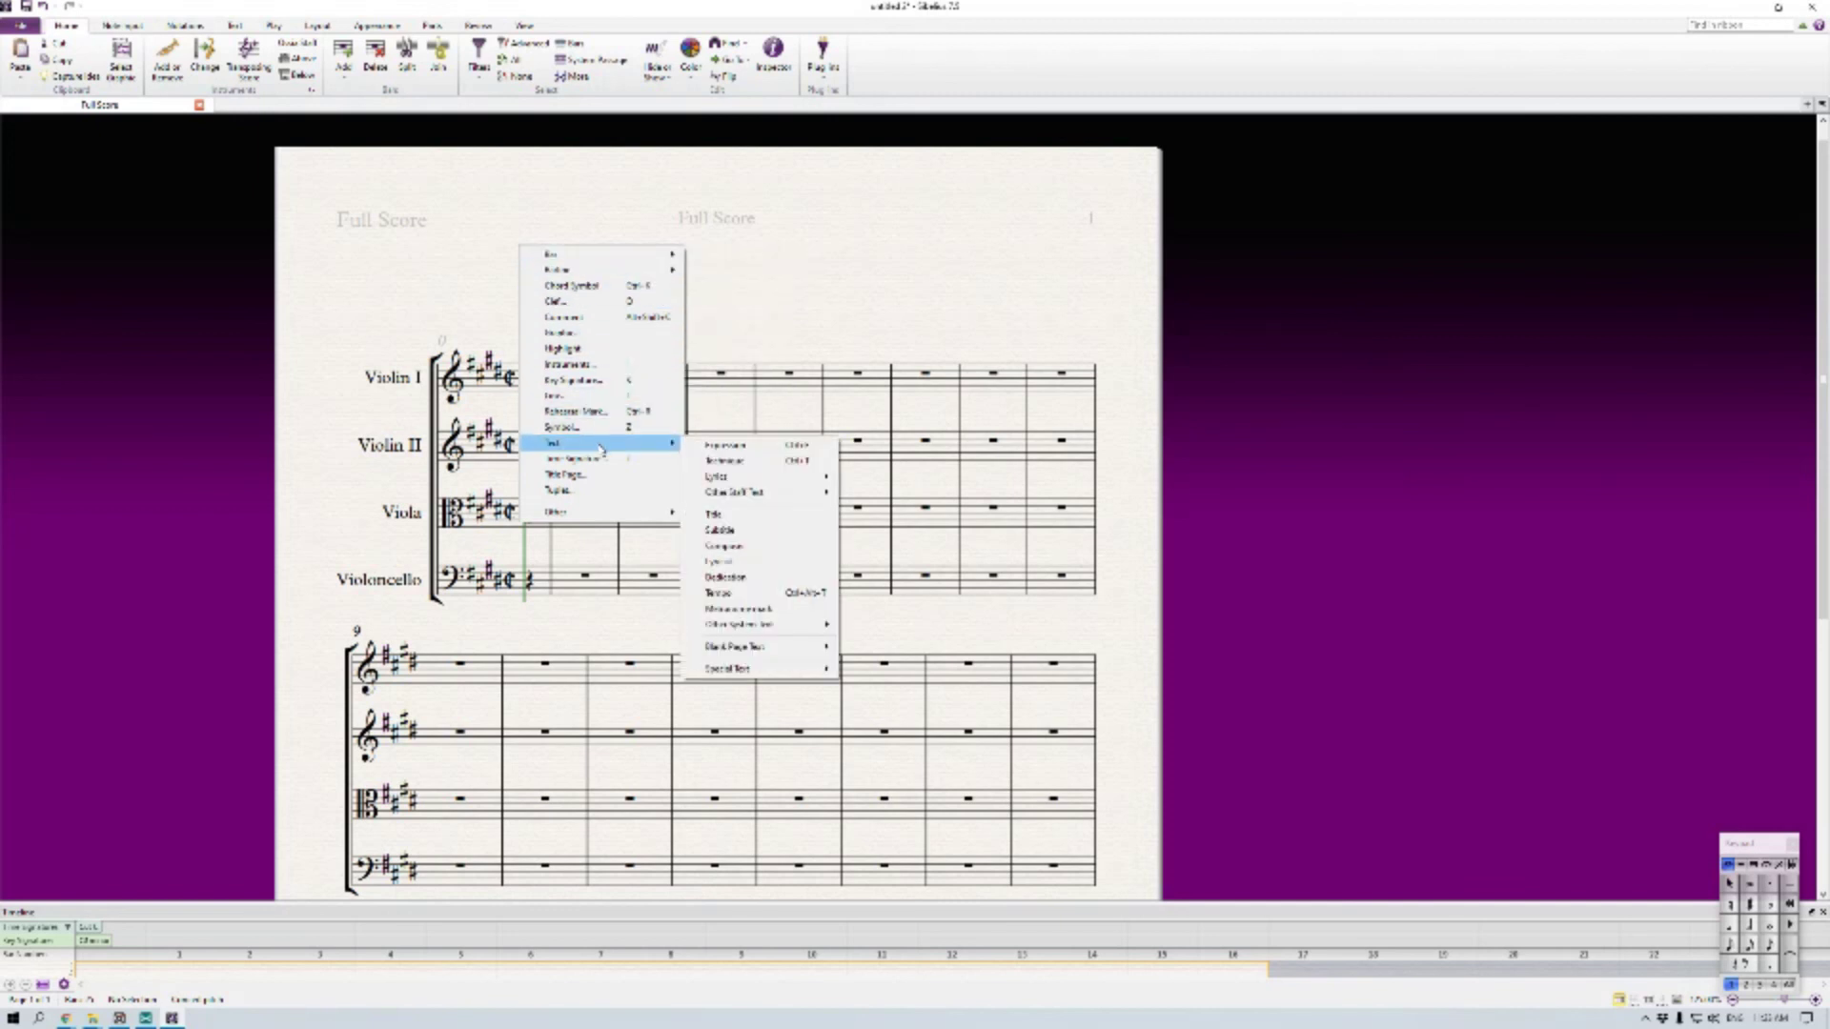
{"action": "left_click", "coordinate": [755, 521]}
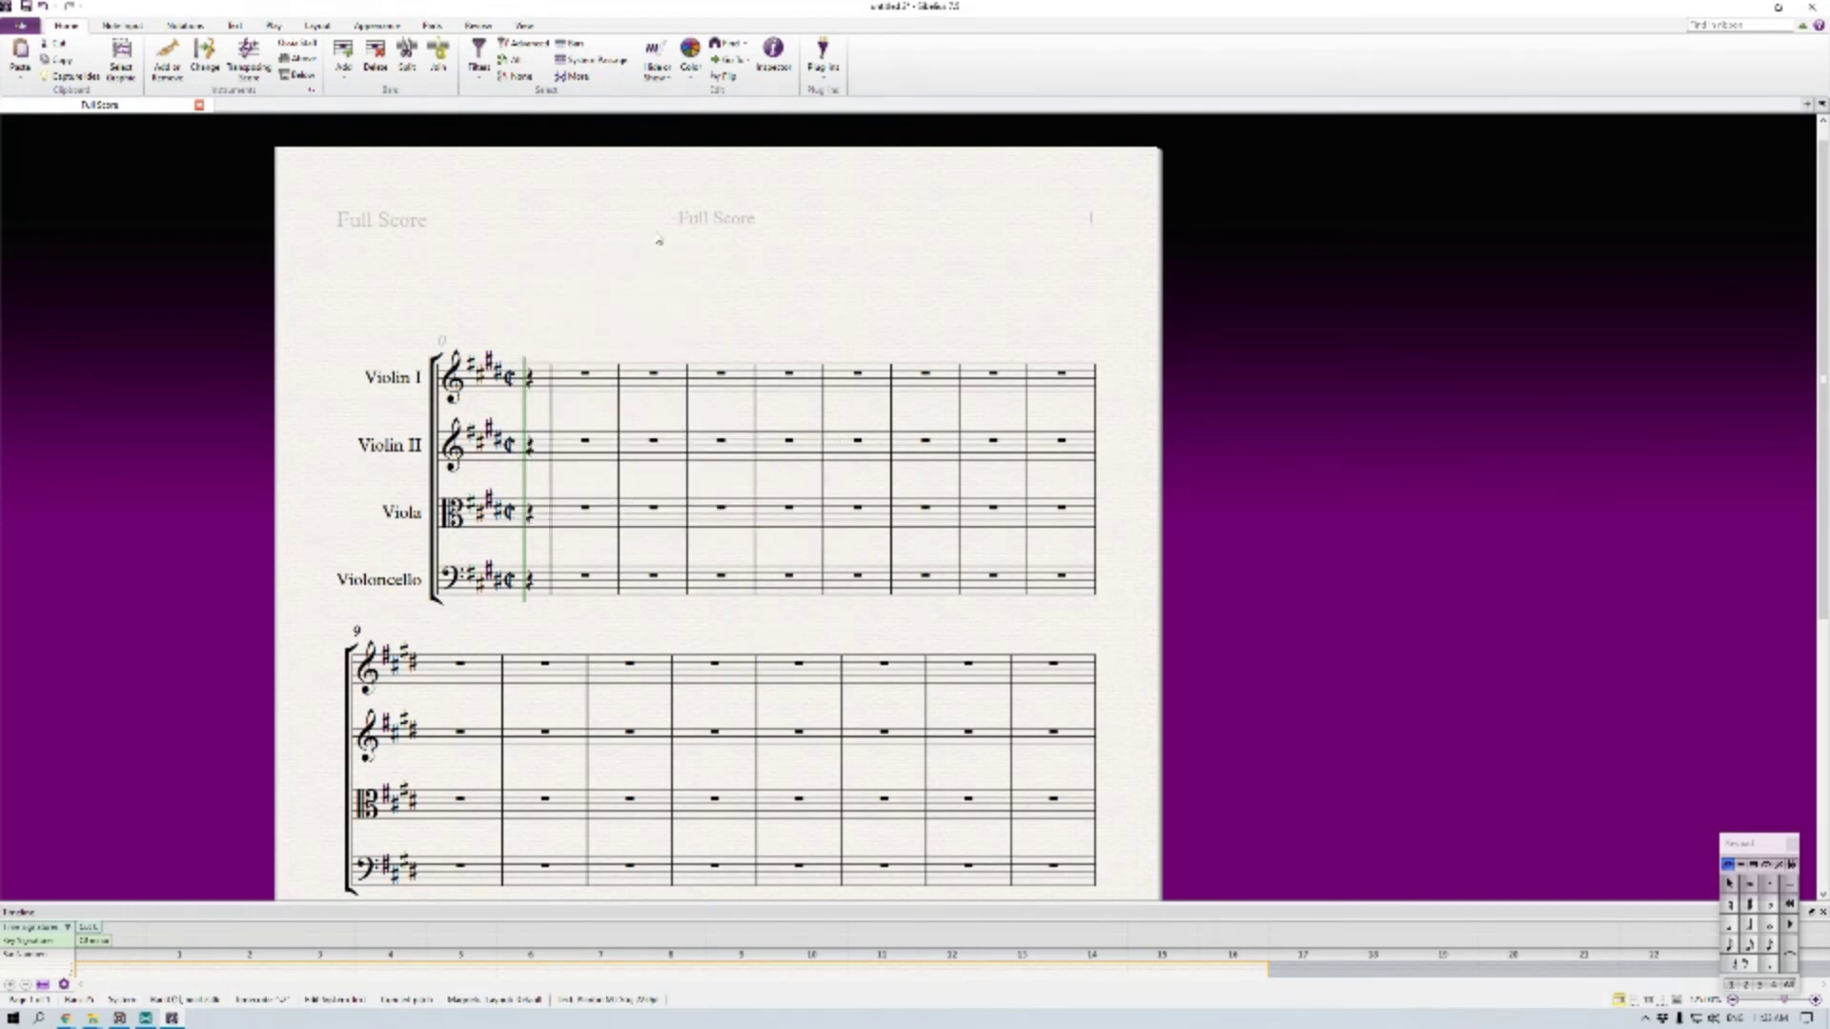
{"action": "left_click", "coordinate": [658, 240]}
{"action": "type", "text": "Quartett "}
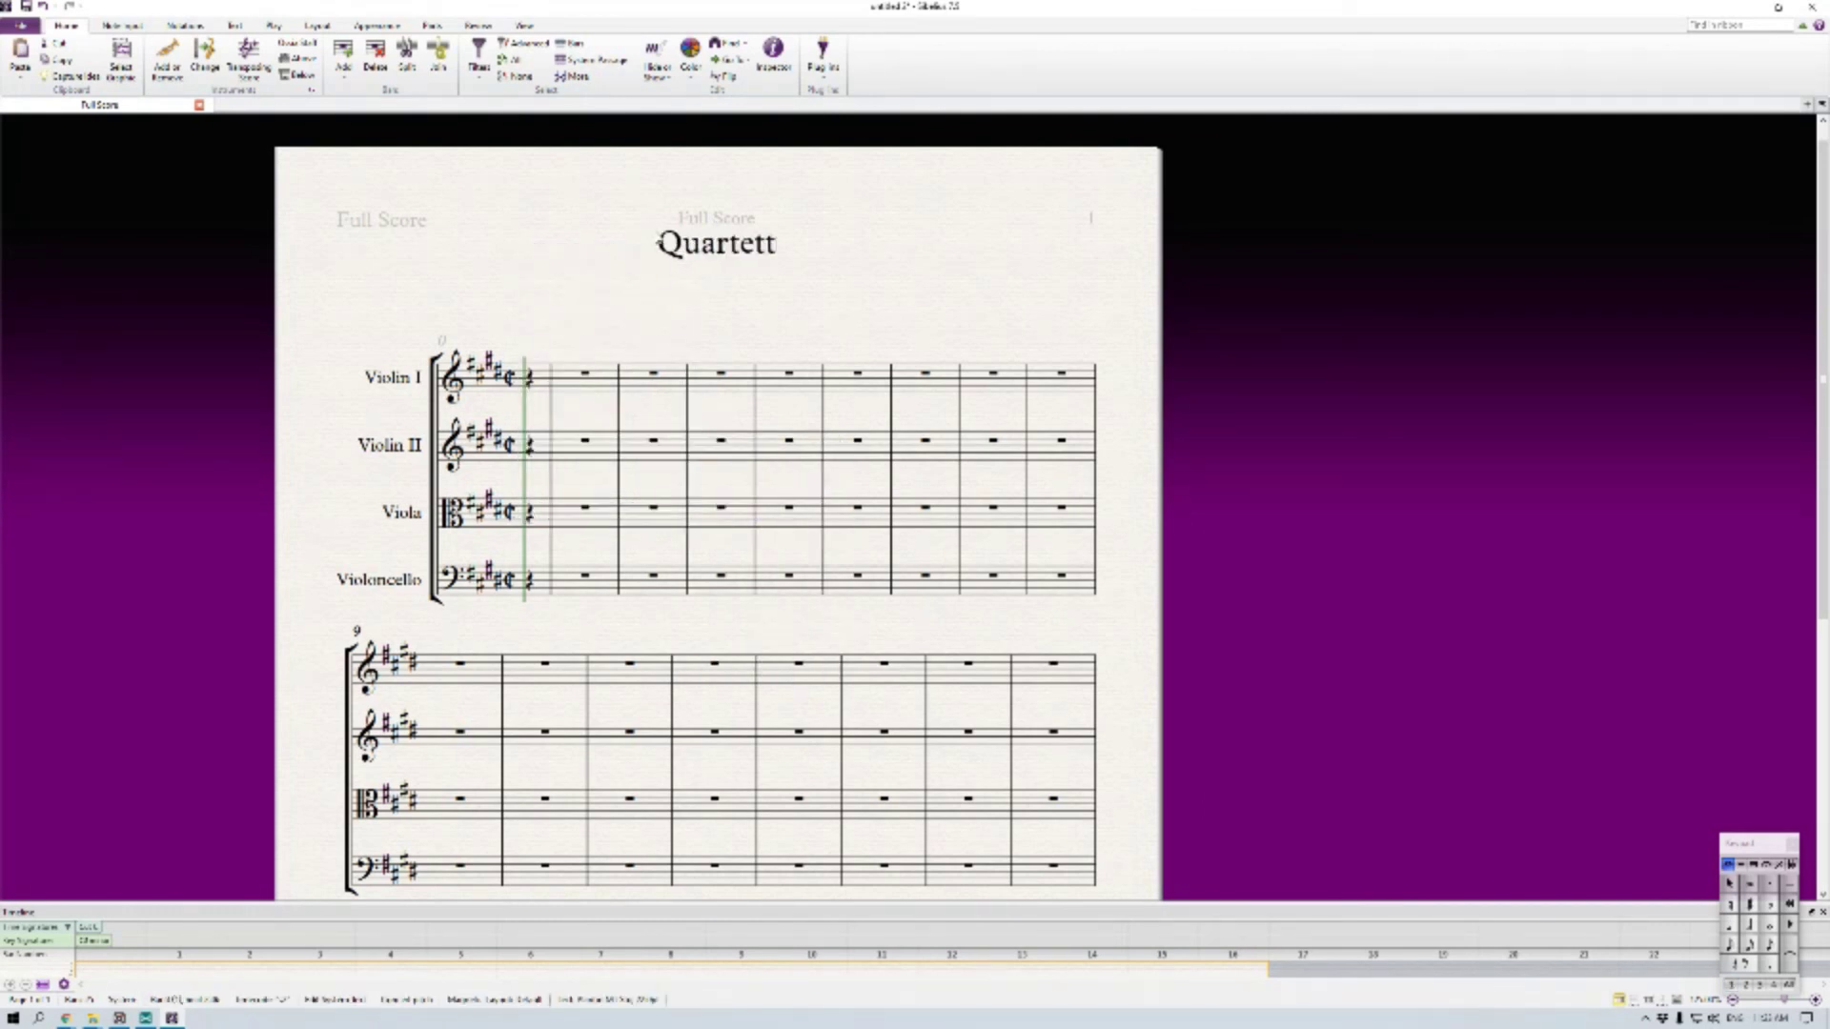
{"action": "type", "text": "No. 14"}
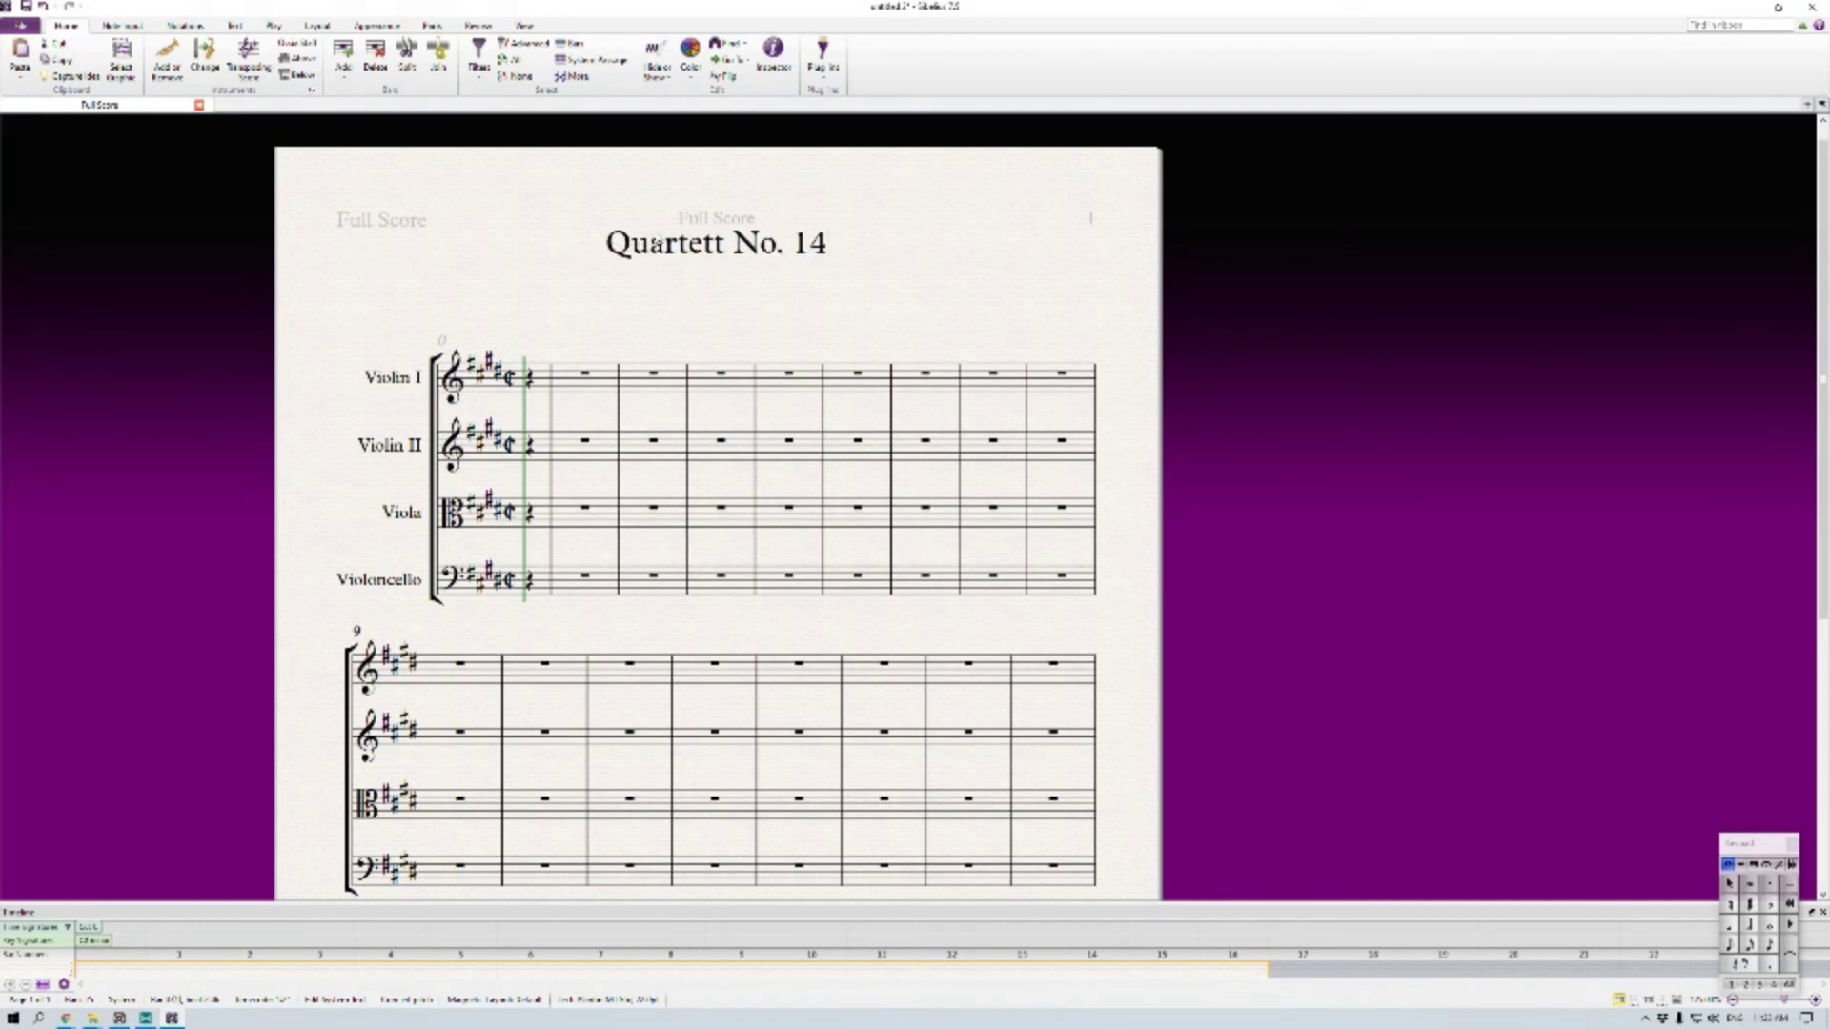
{"action": "left_click", "coordinate": [874, 284]}
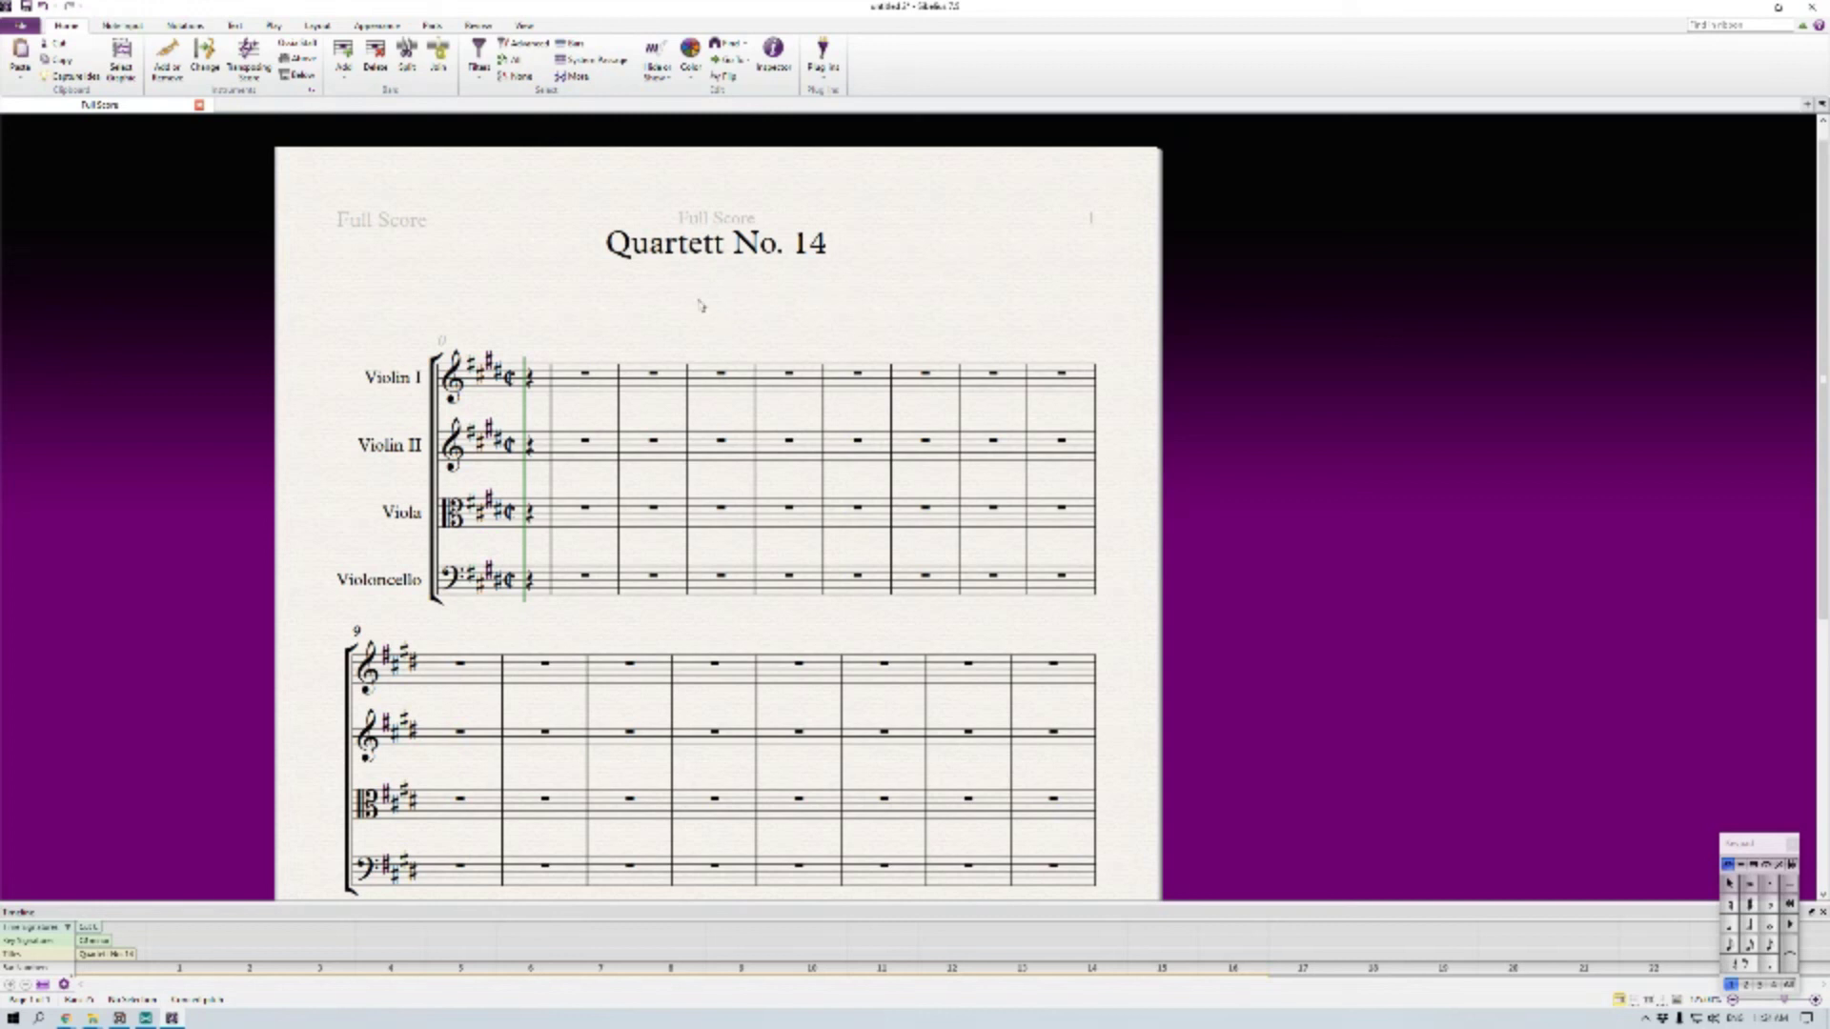
Add the composer text "Ludwig van Beethoven" above the end of the first system
{"action": "right_click", "coordinate": [874, 299]}
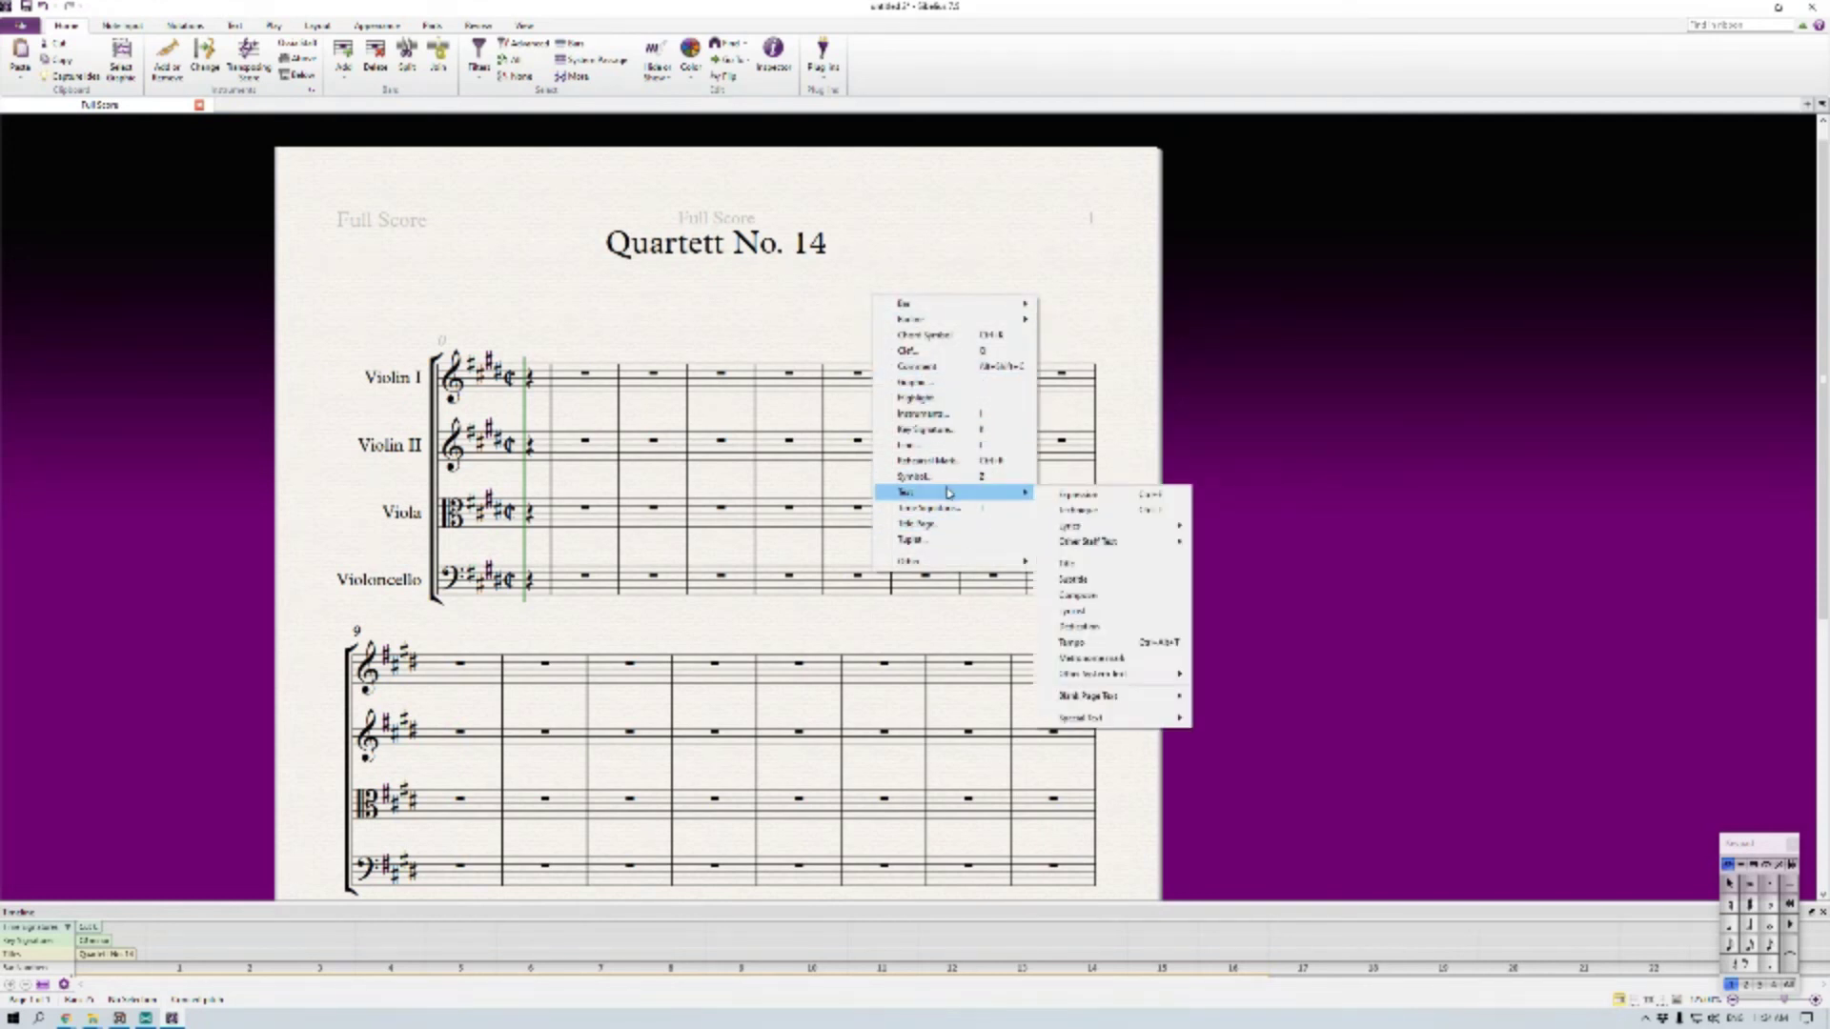
{"action": "left_click", "coordinate": [915, 221]}
{"action": "right_click", "coordinate": [921, 273]}
{"action": "mouse_move", "coordinate": [973, 467]}
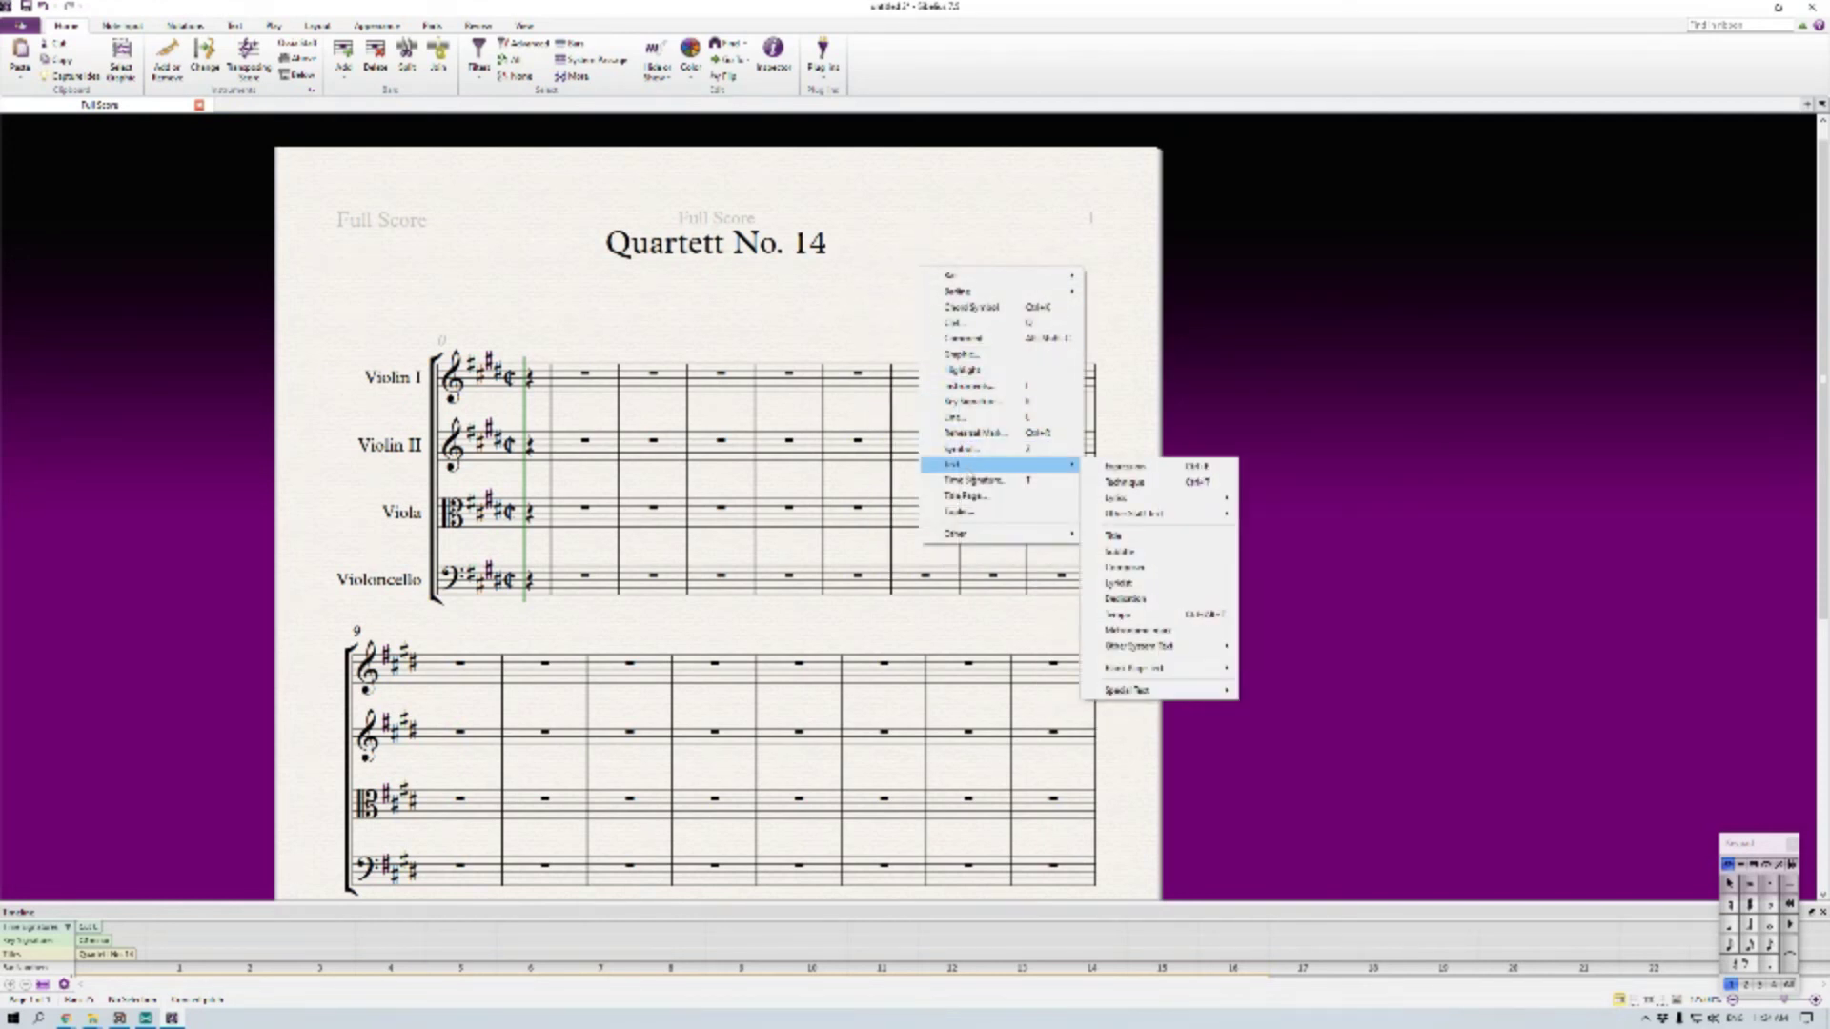
{"action": "left_click", "coordinate": [1125, 568]}
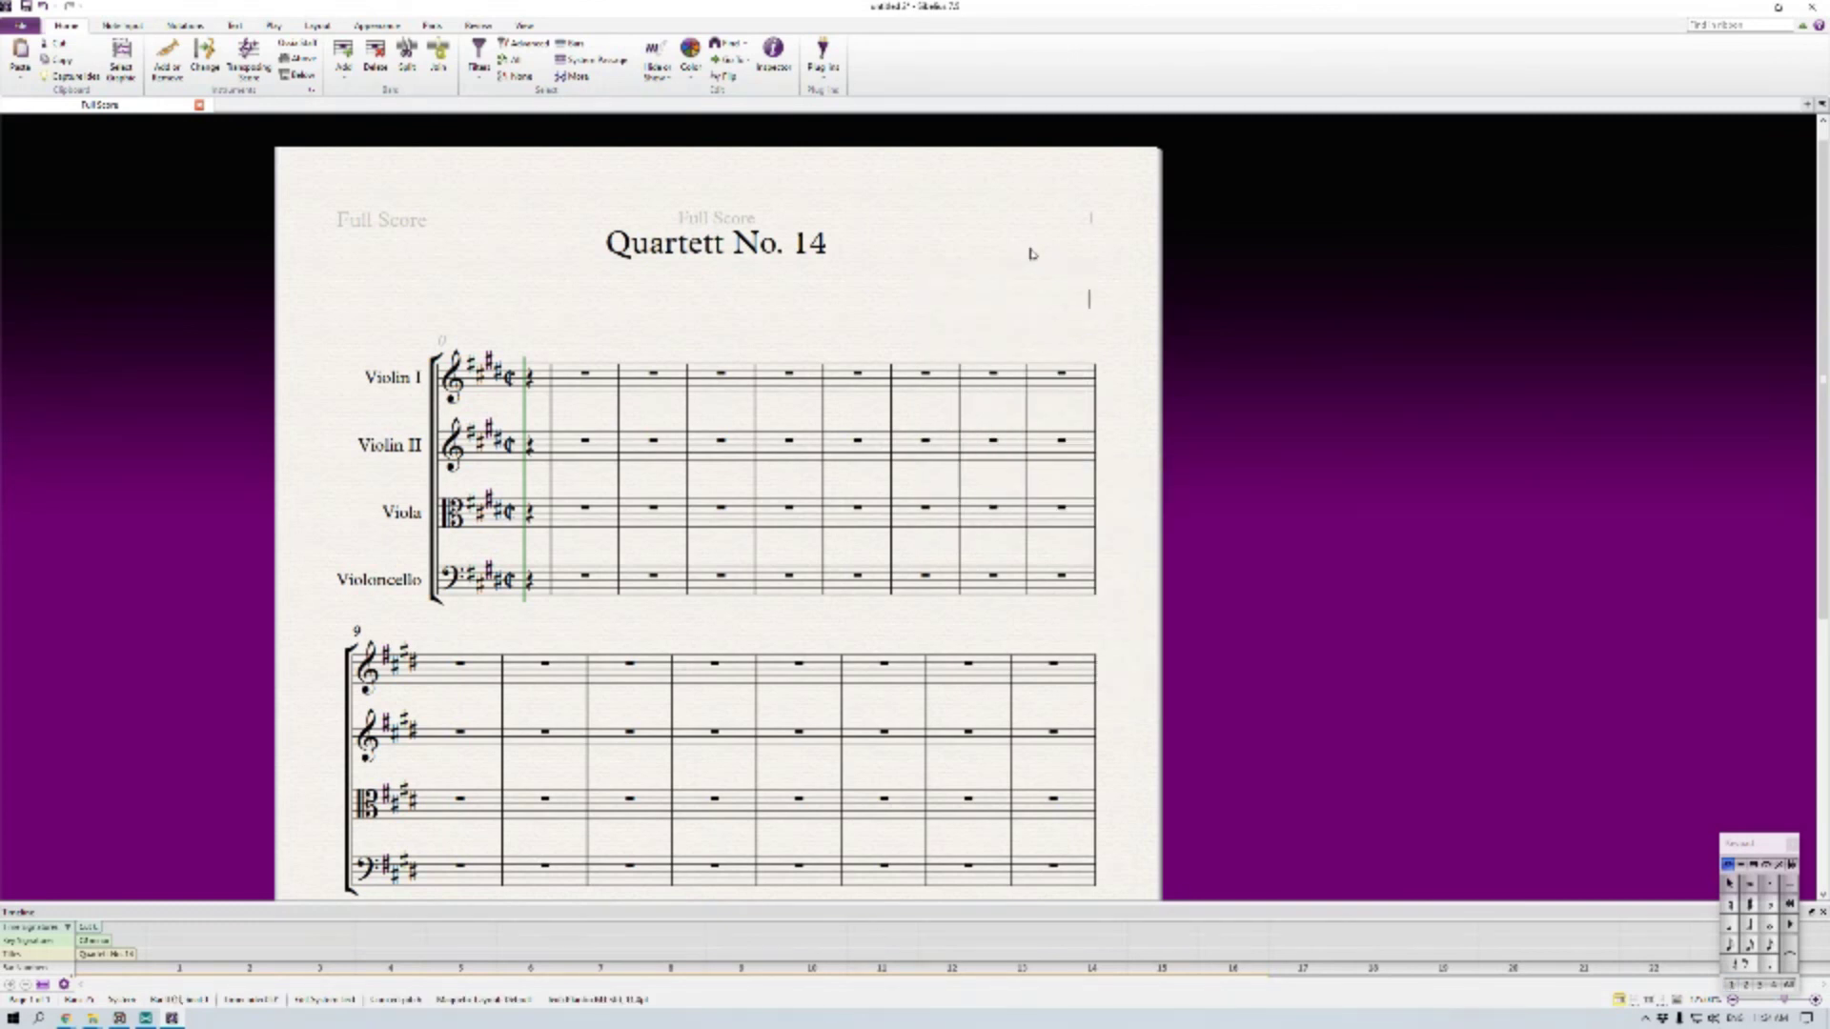
{"action": "type", "text": "Ludwig van Beethoven"}
{"action": "key", "text": "Escape"}
{"action": "key", "text": "Escape"}
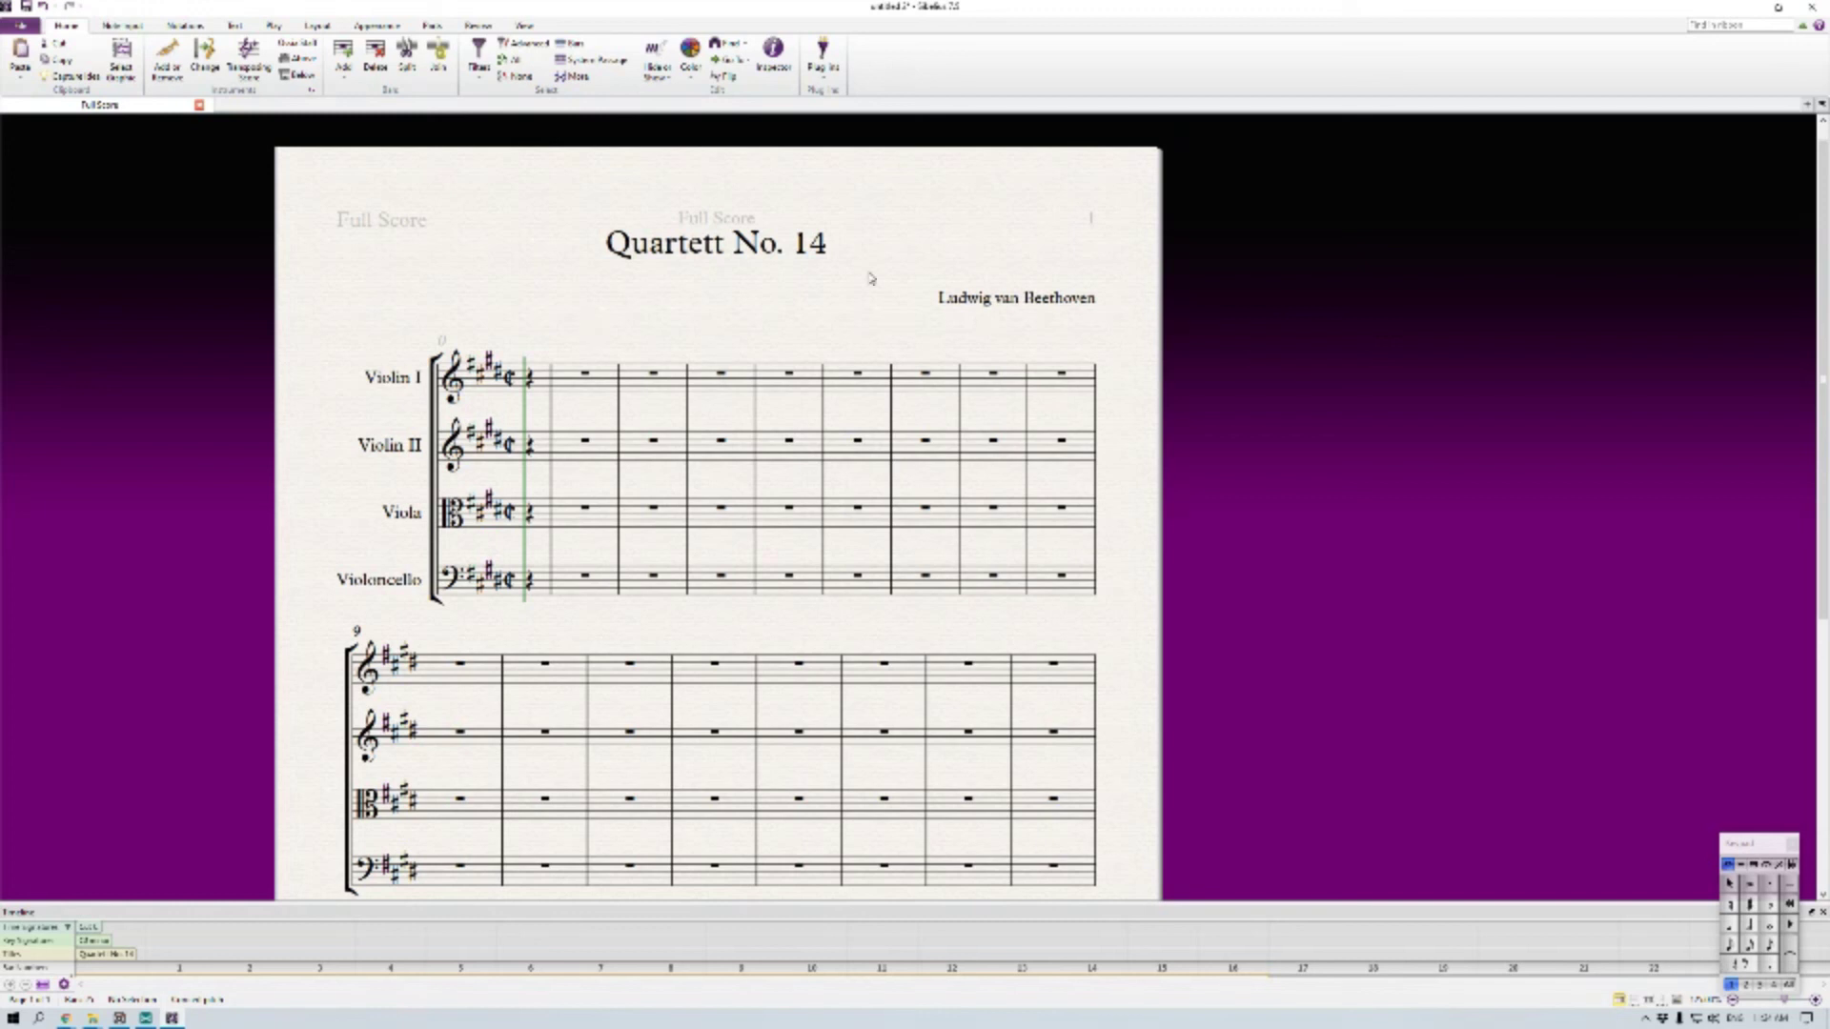
Start a subtitle beneath the title with the word "für", inserting the ü as a special character
{"action": "right_click", "coordinate": [631, 292]}
{"action": "mouse_move", "coordinate": [733, 490]}
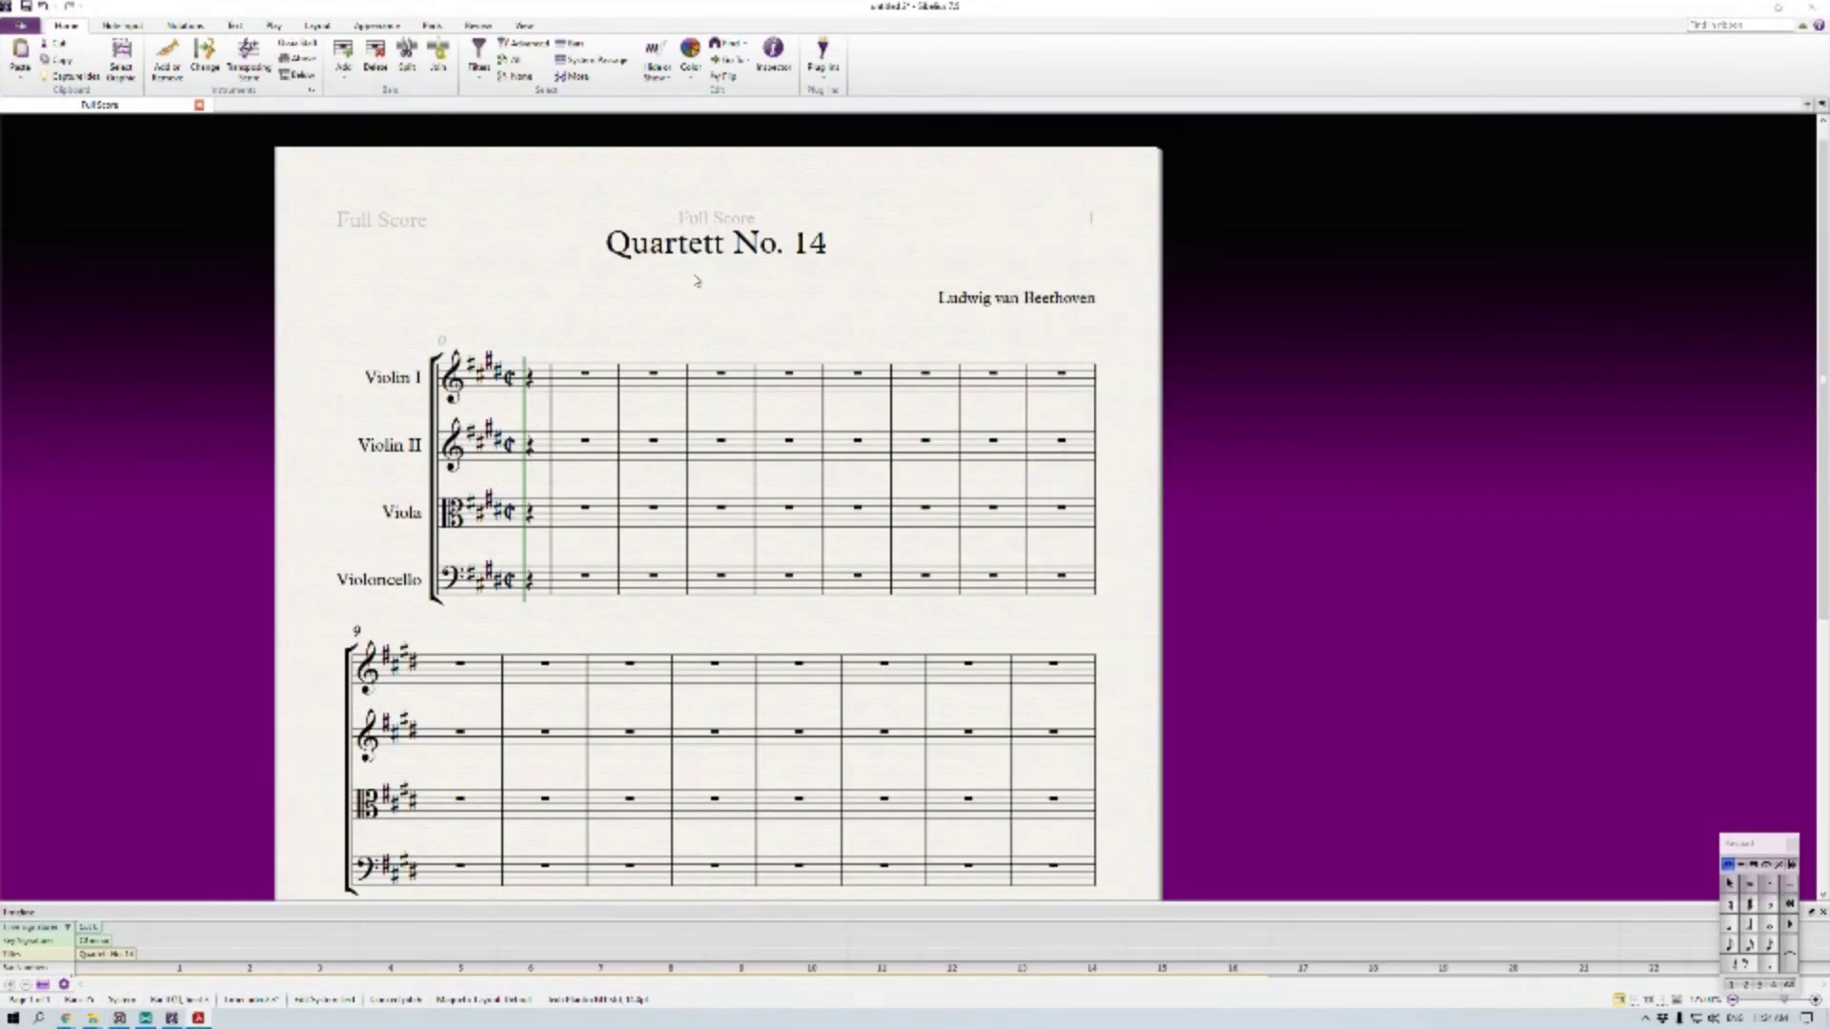
{"action": "right_click", "coordinate": [673, 279]}
{"action": "mouse_move", "coordinate": [744, 475]}
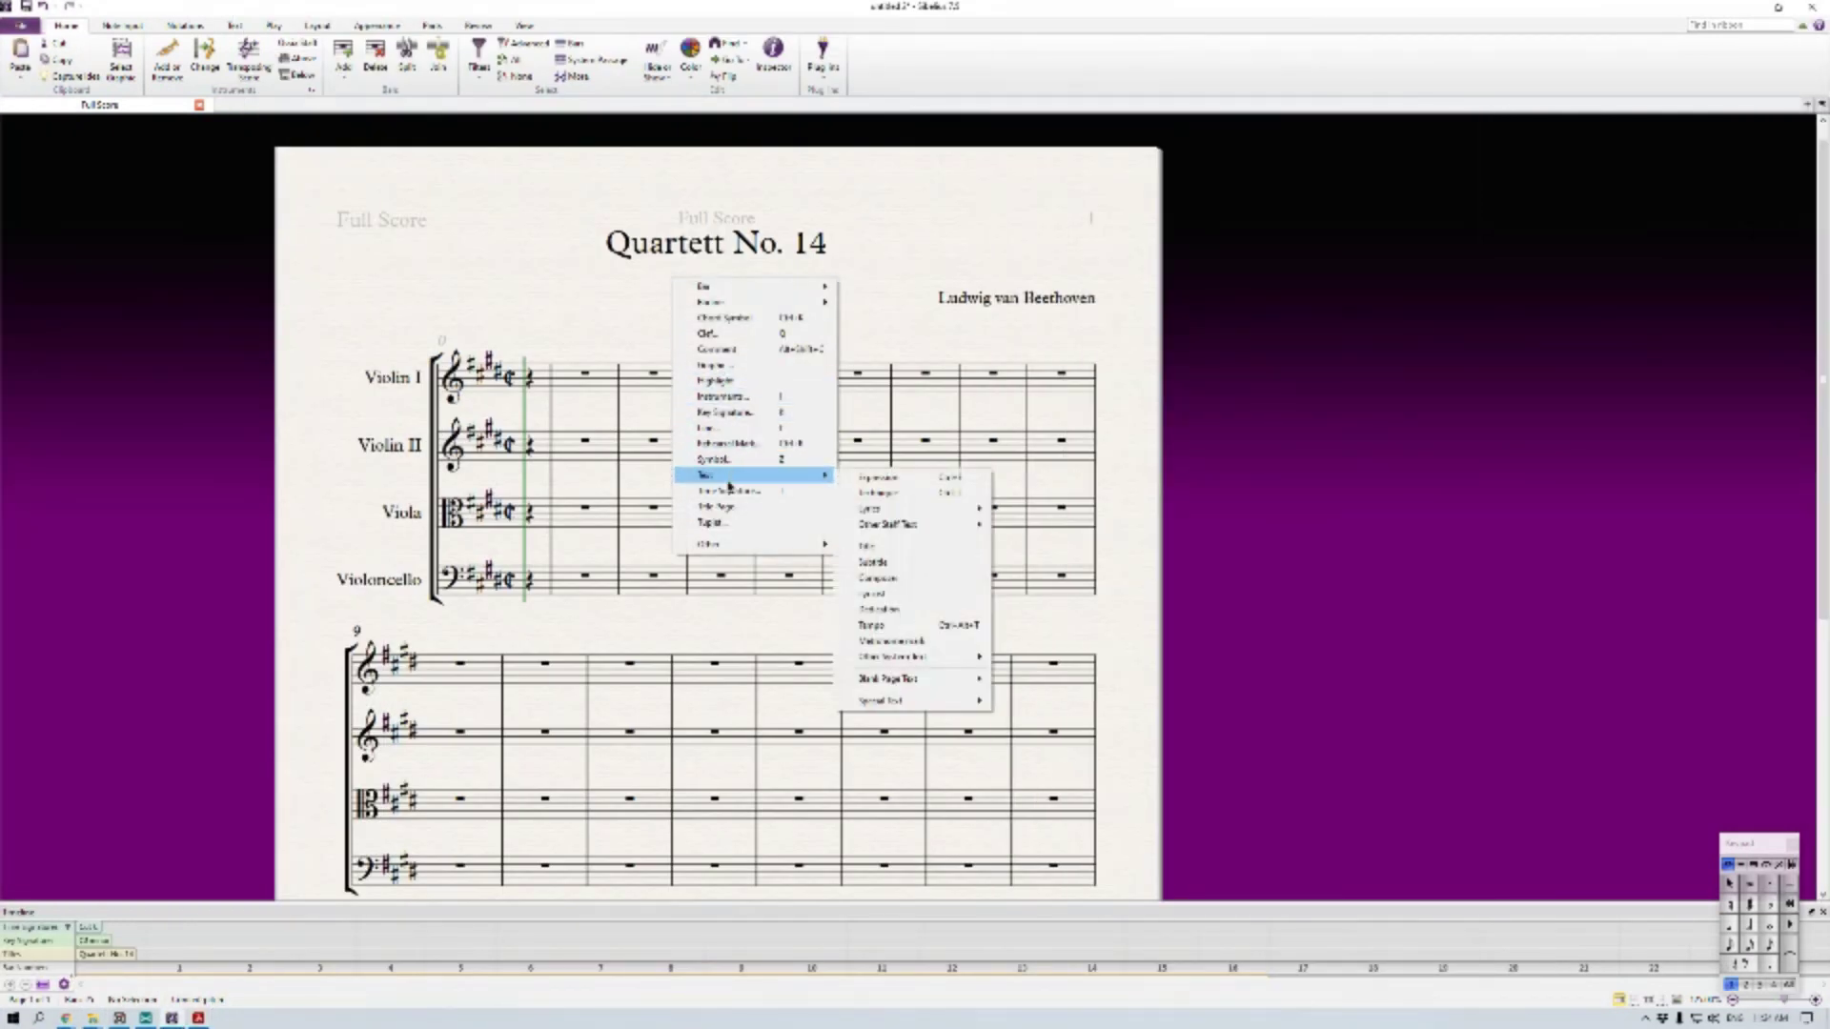
{"action": "left_click", "coordinate": [921, 567]}
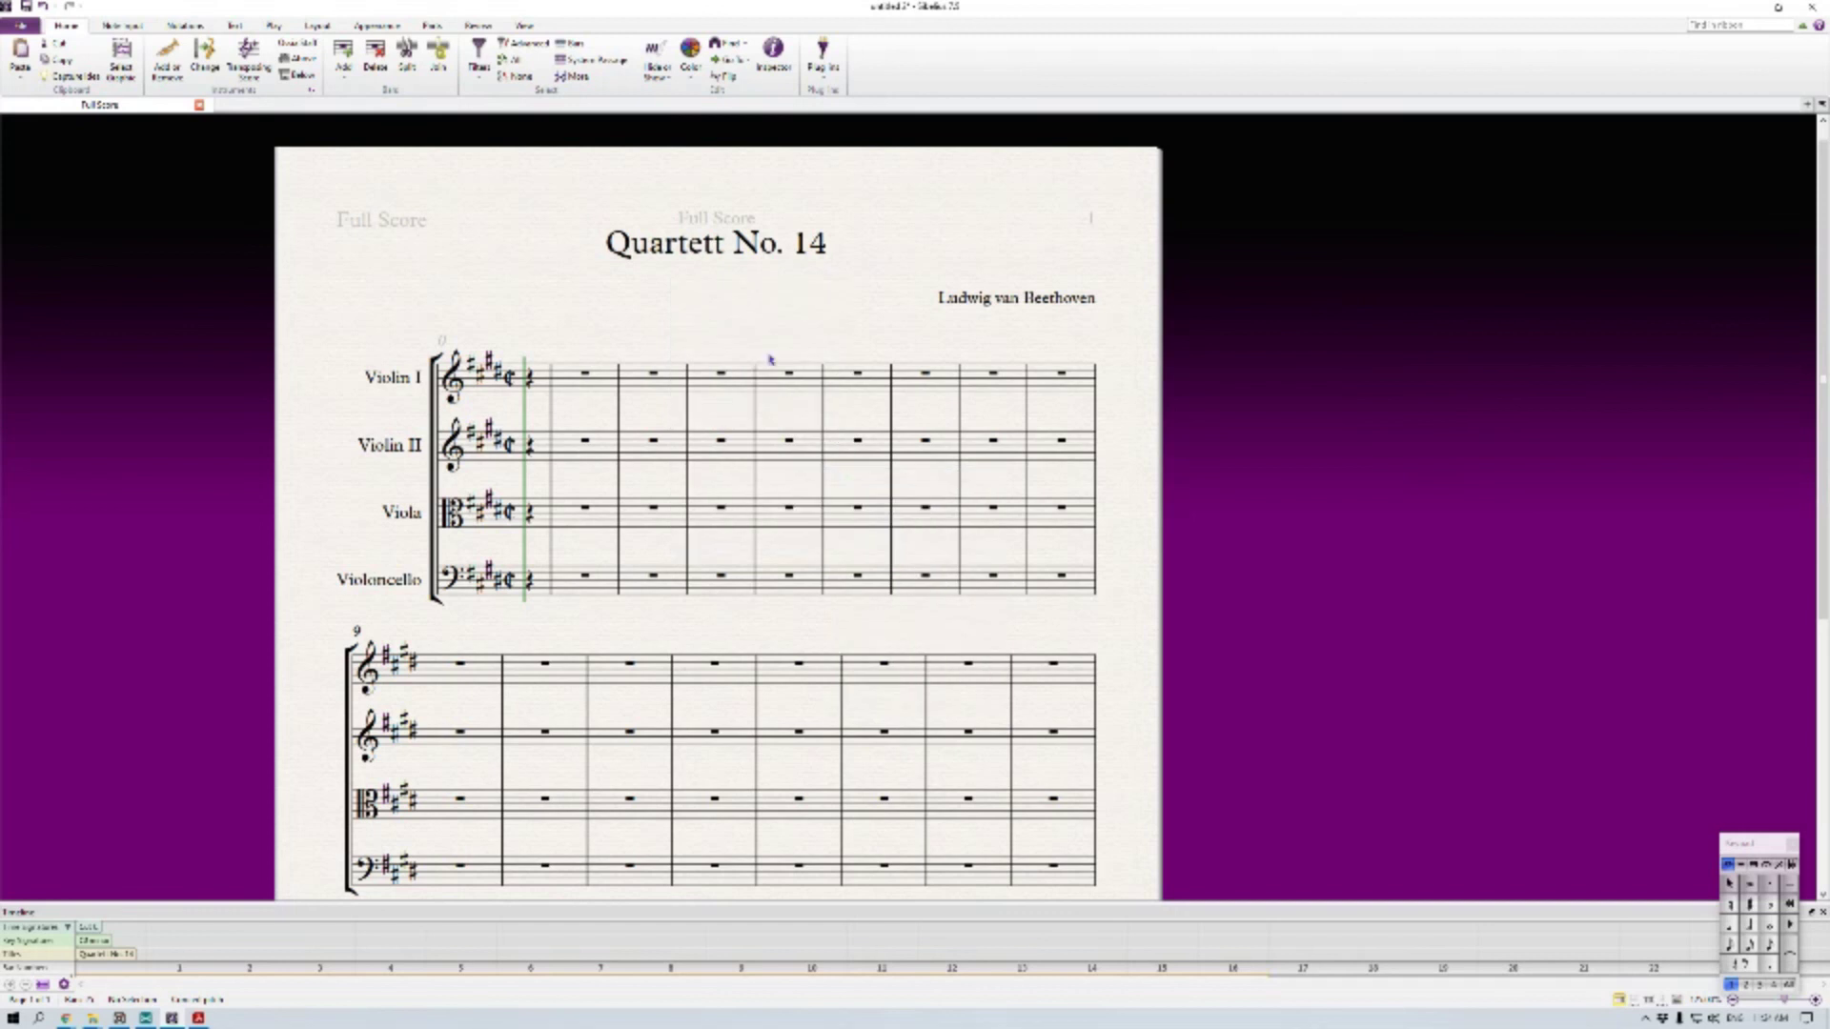
{"action": "left_click", "coordinate": [692, 282]}
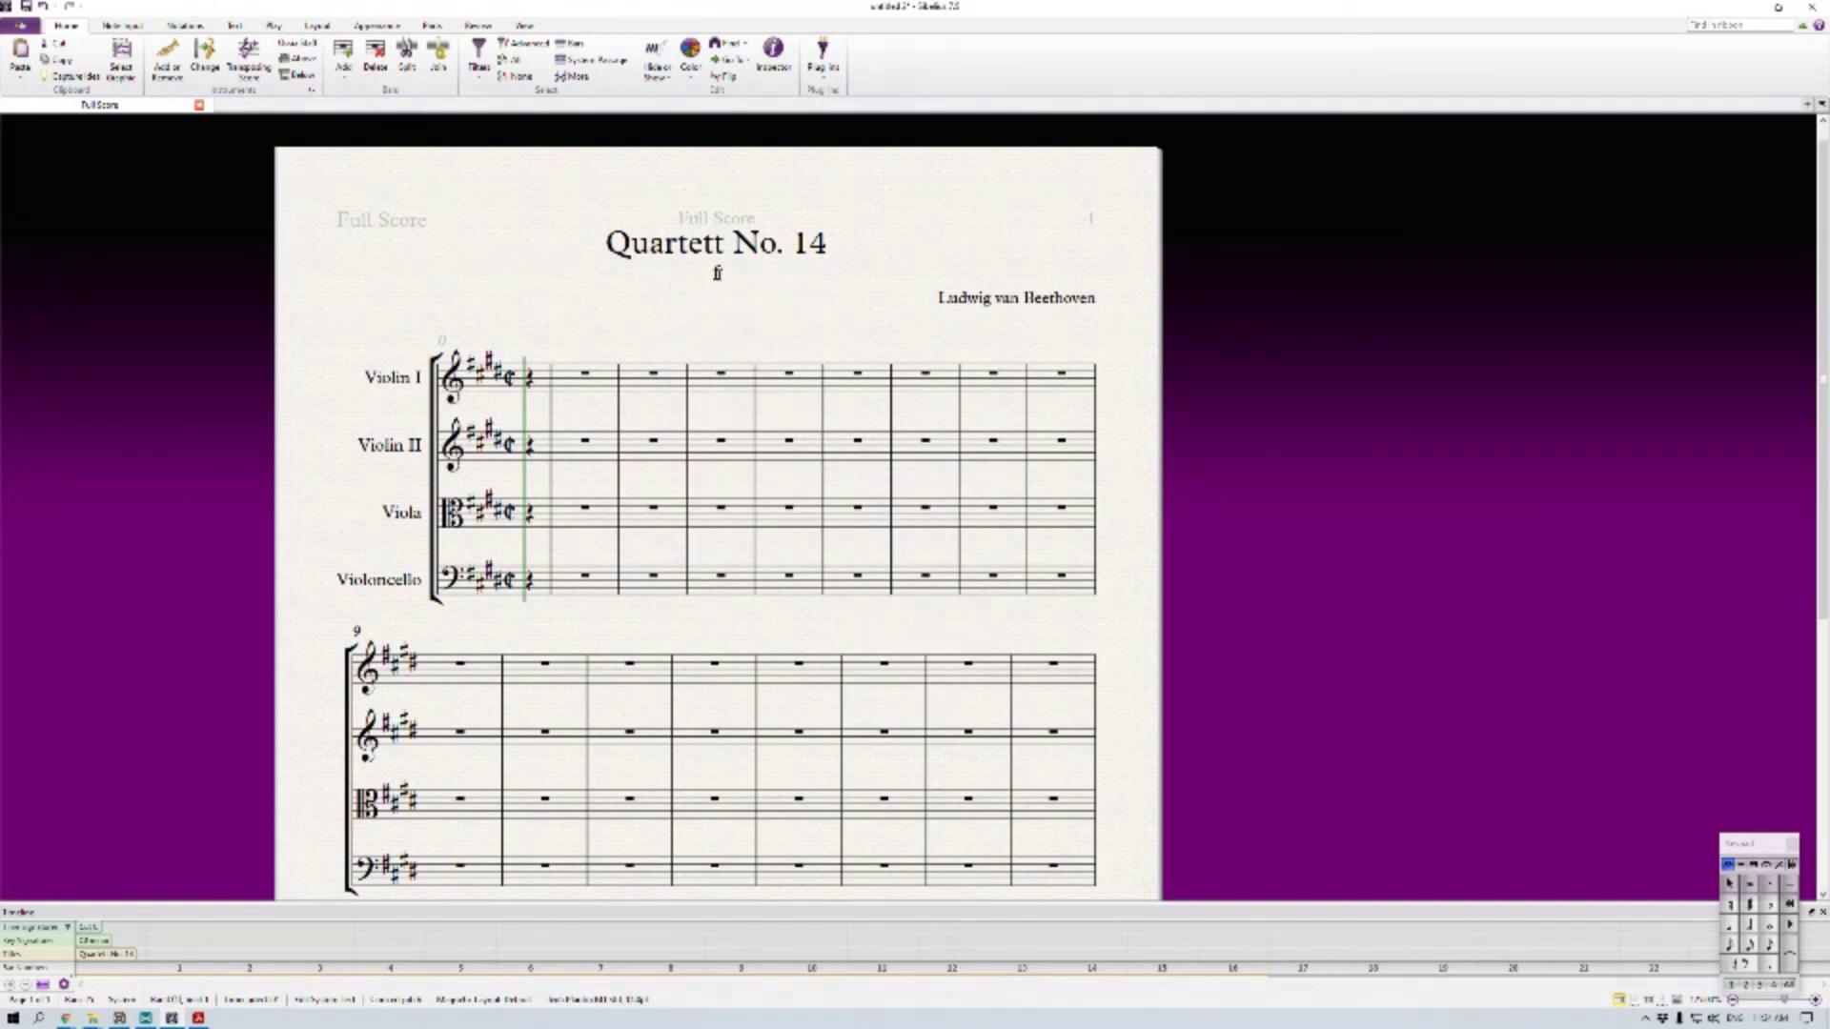
{"action": "right_click", "coordinate": [710, 296]}
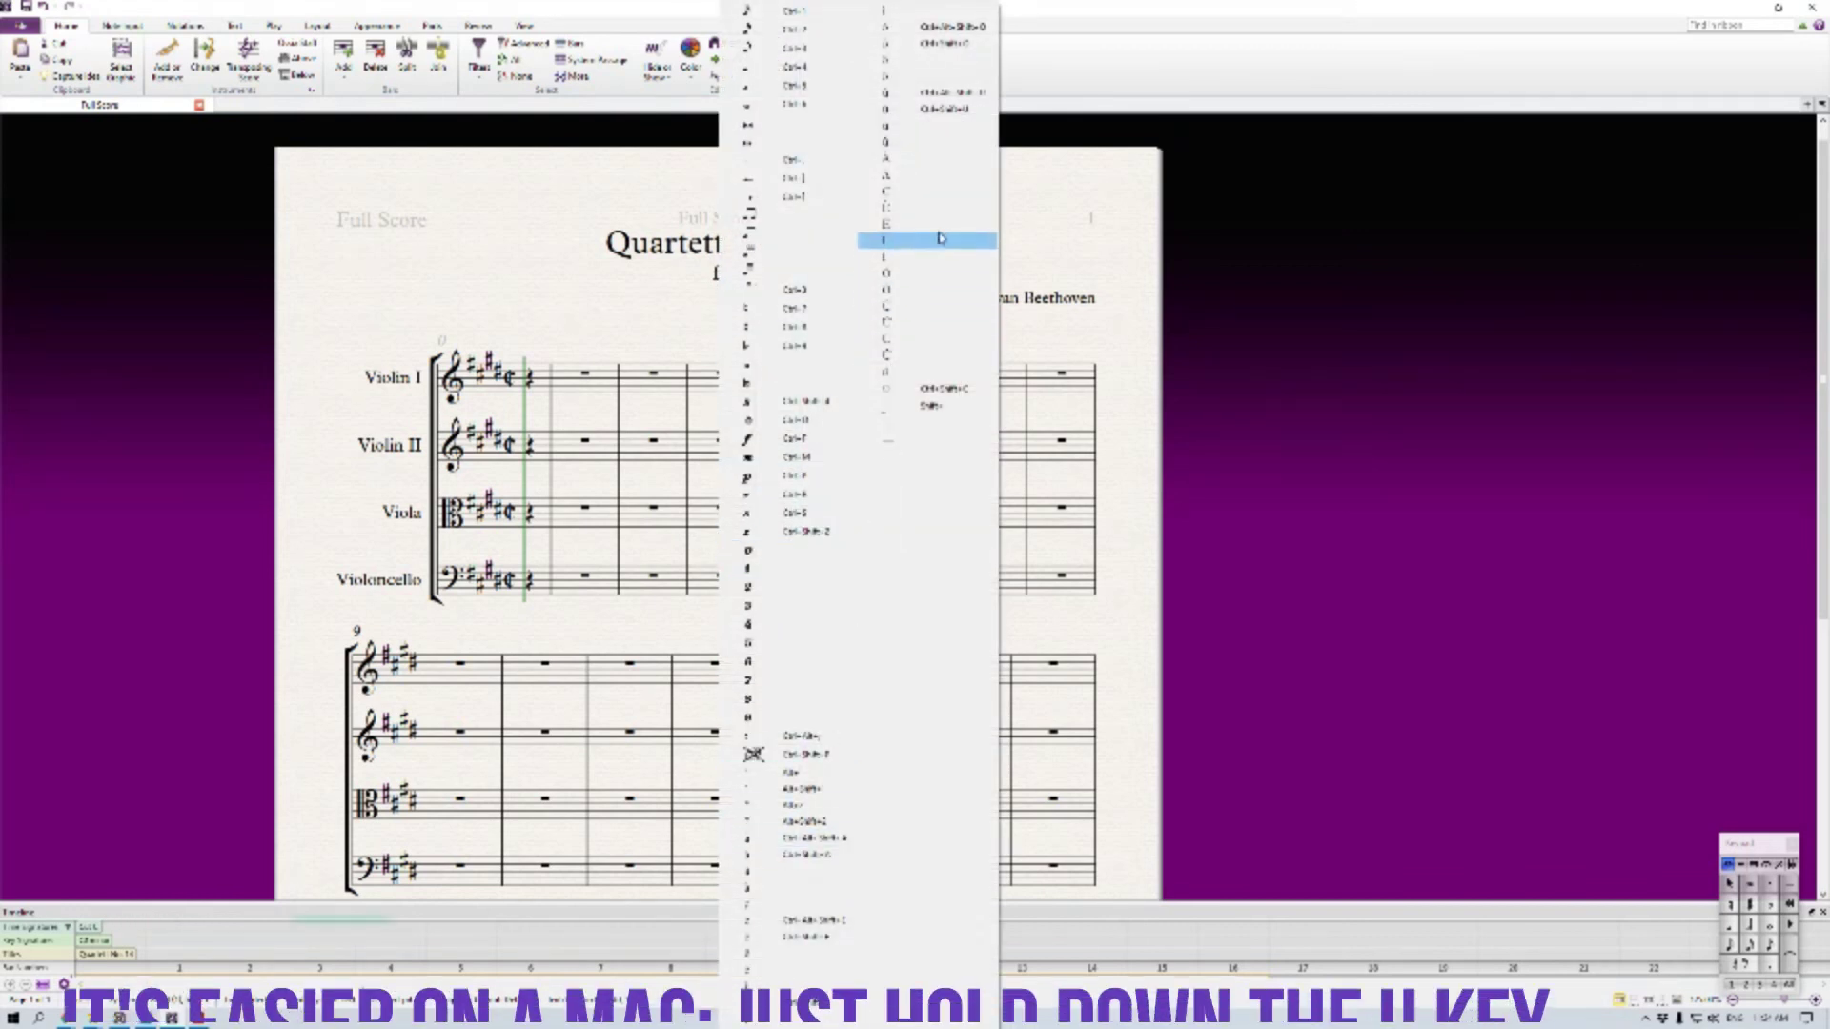
{"action": "left_click", "coordinate": [915, 127]}
{"action": "type", "text": "r"}
{"action": "right_click", "coordinate": [715, 285]}
{"action": "key", "text": "Escape"}
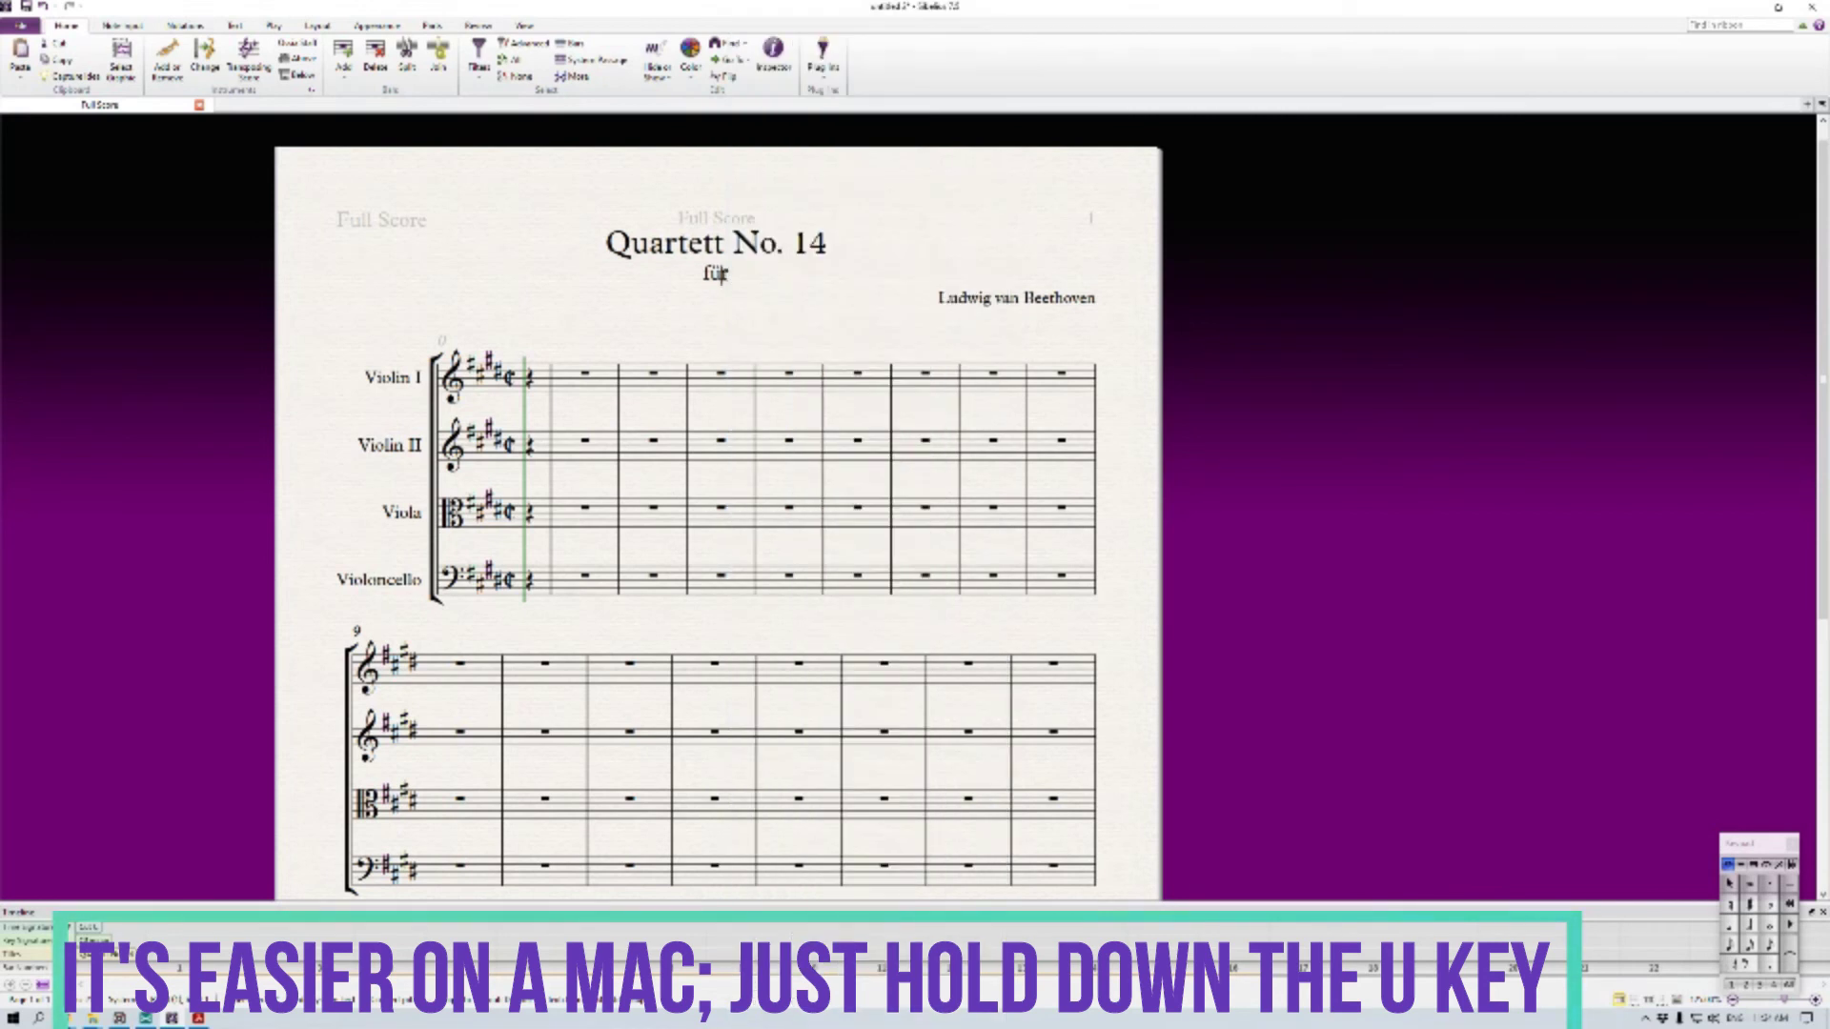
Complete the subtitle after "für" with "2 Violinen, Bratsche und Violoncell"
{"action": "type", "text": "2"}
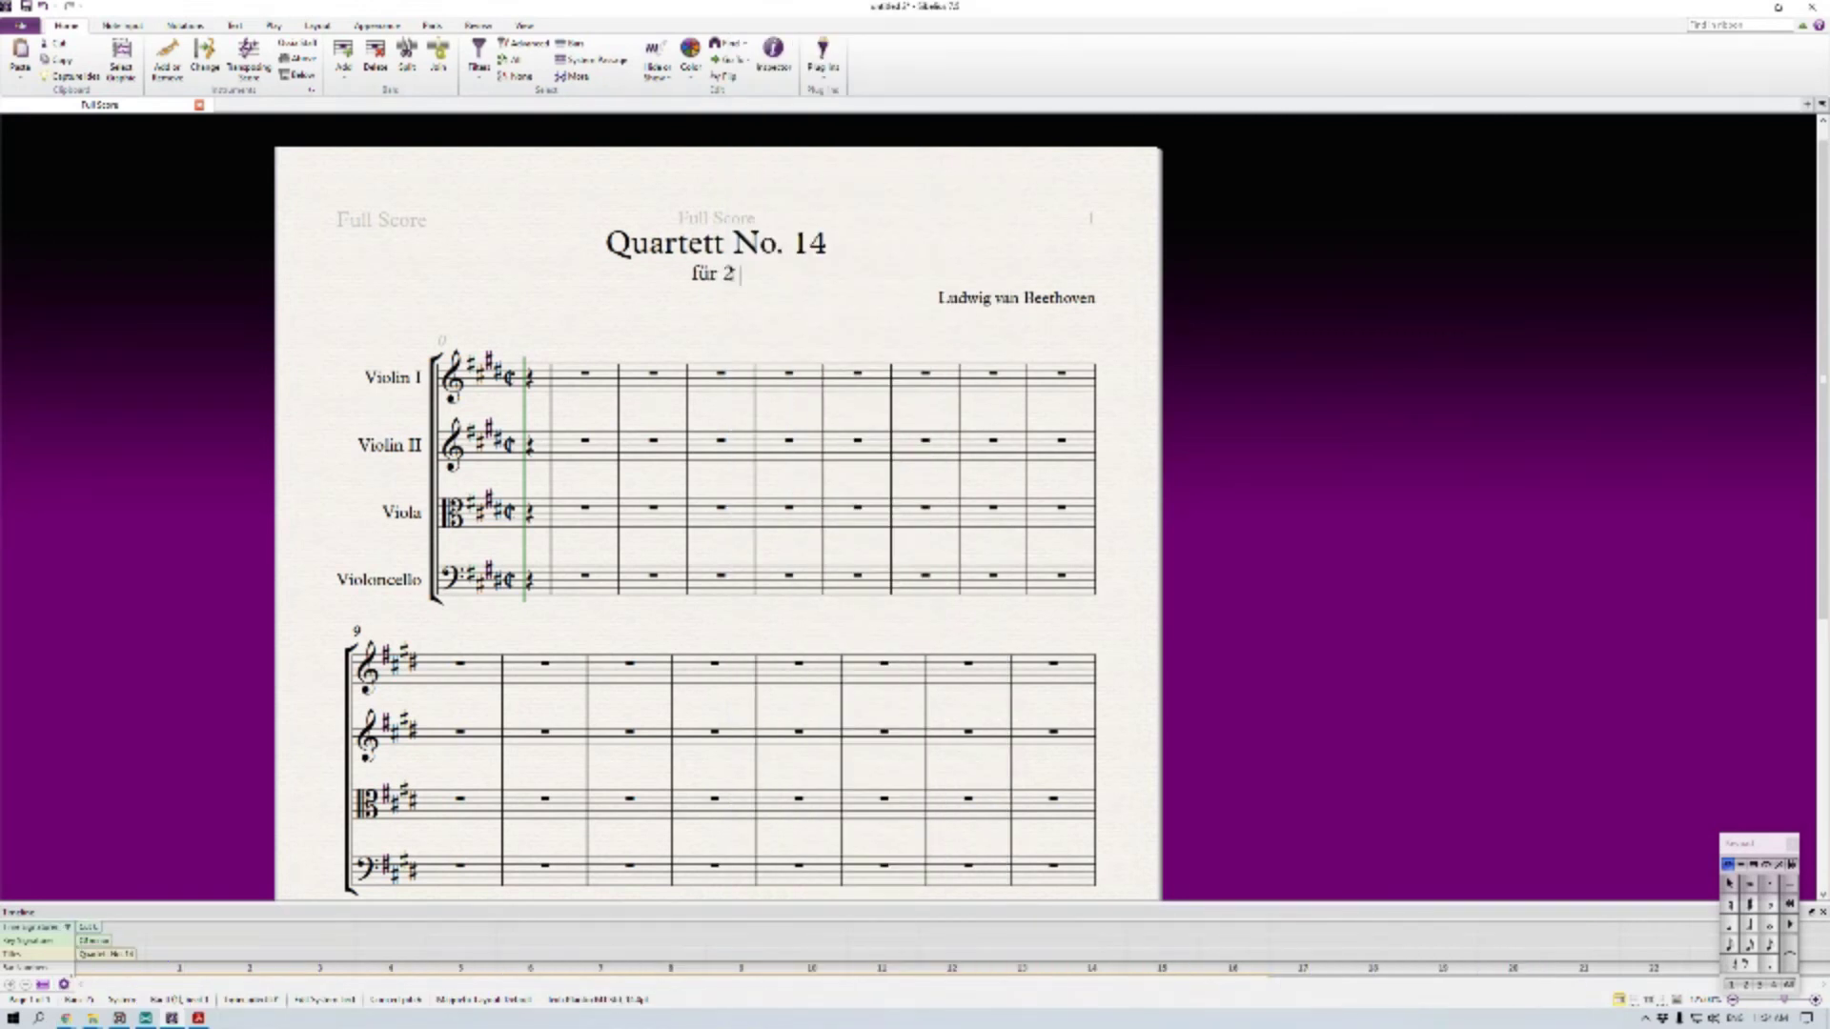
{"action": "type", "text": " Violinen, Bratsch"}
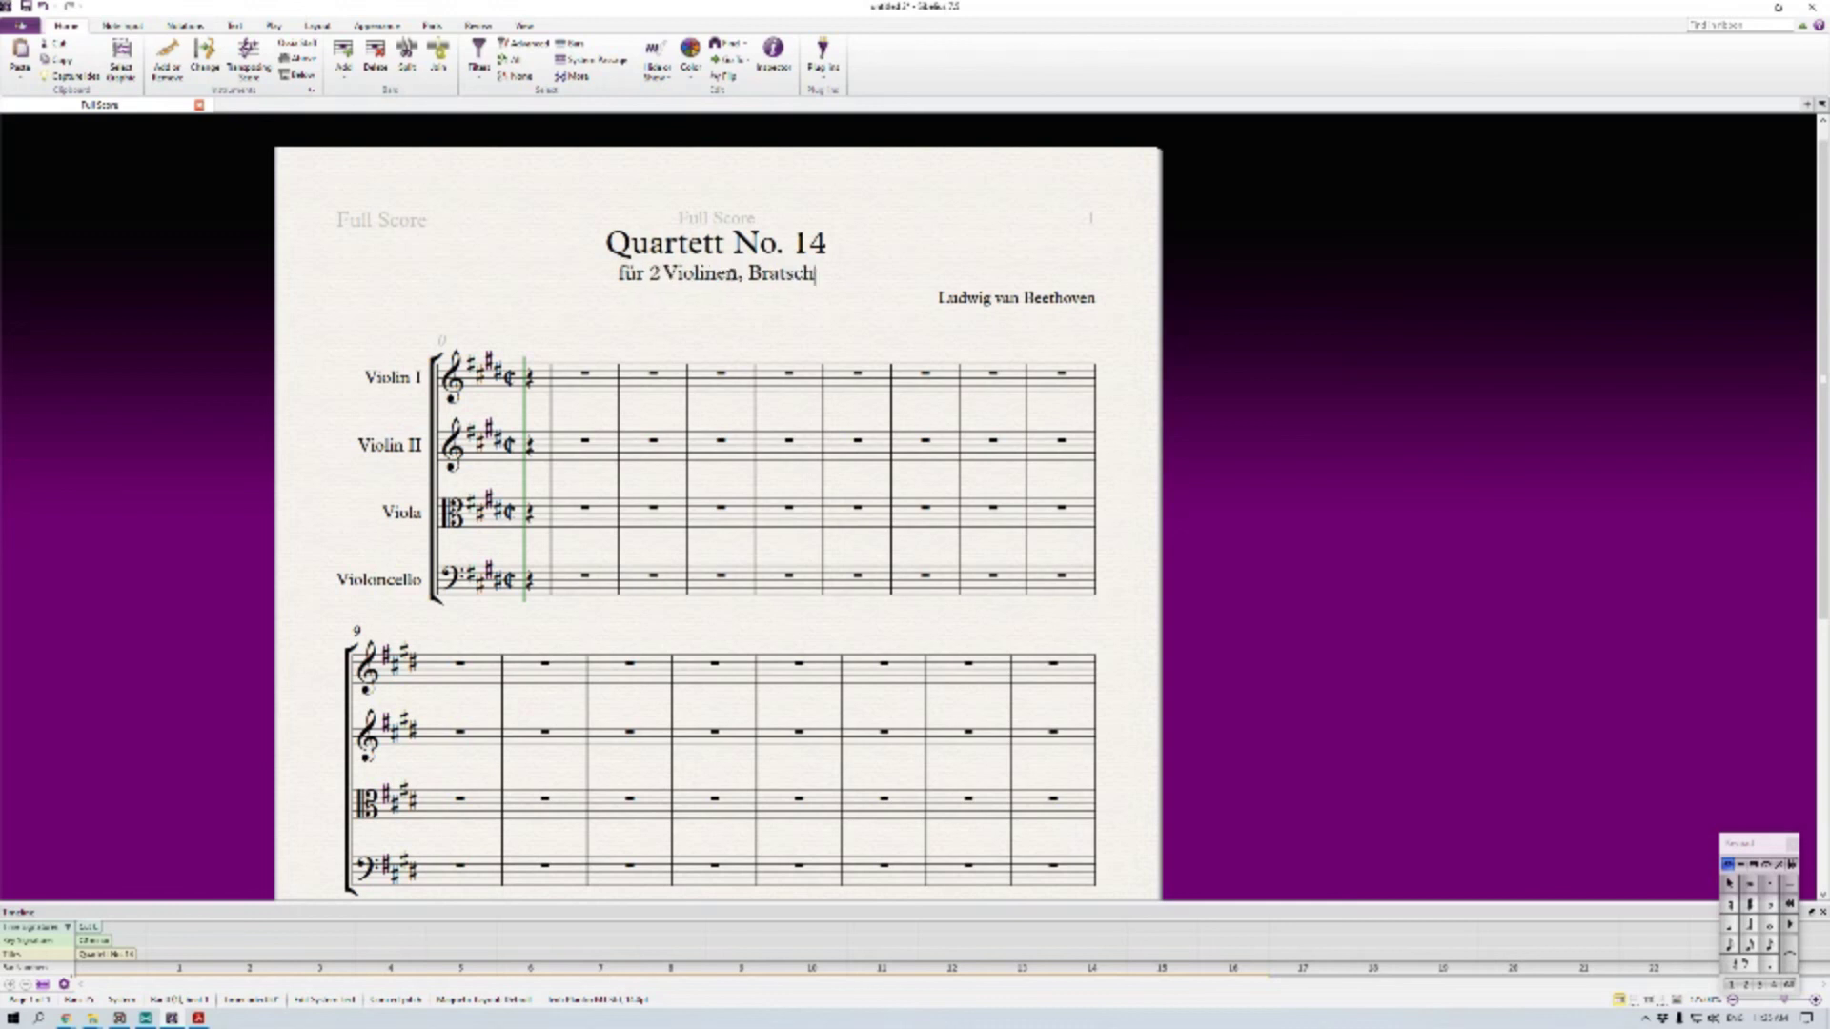
{"action": "type", "text": "e und V"}
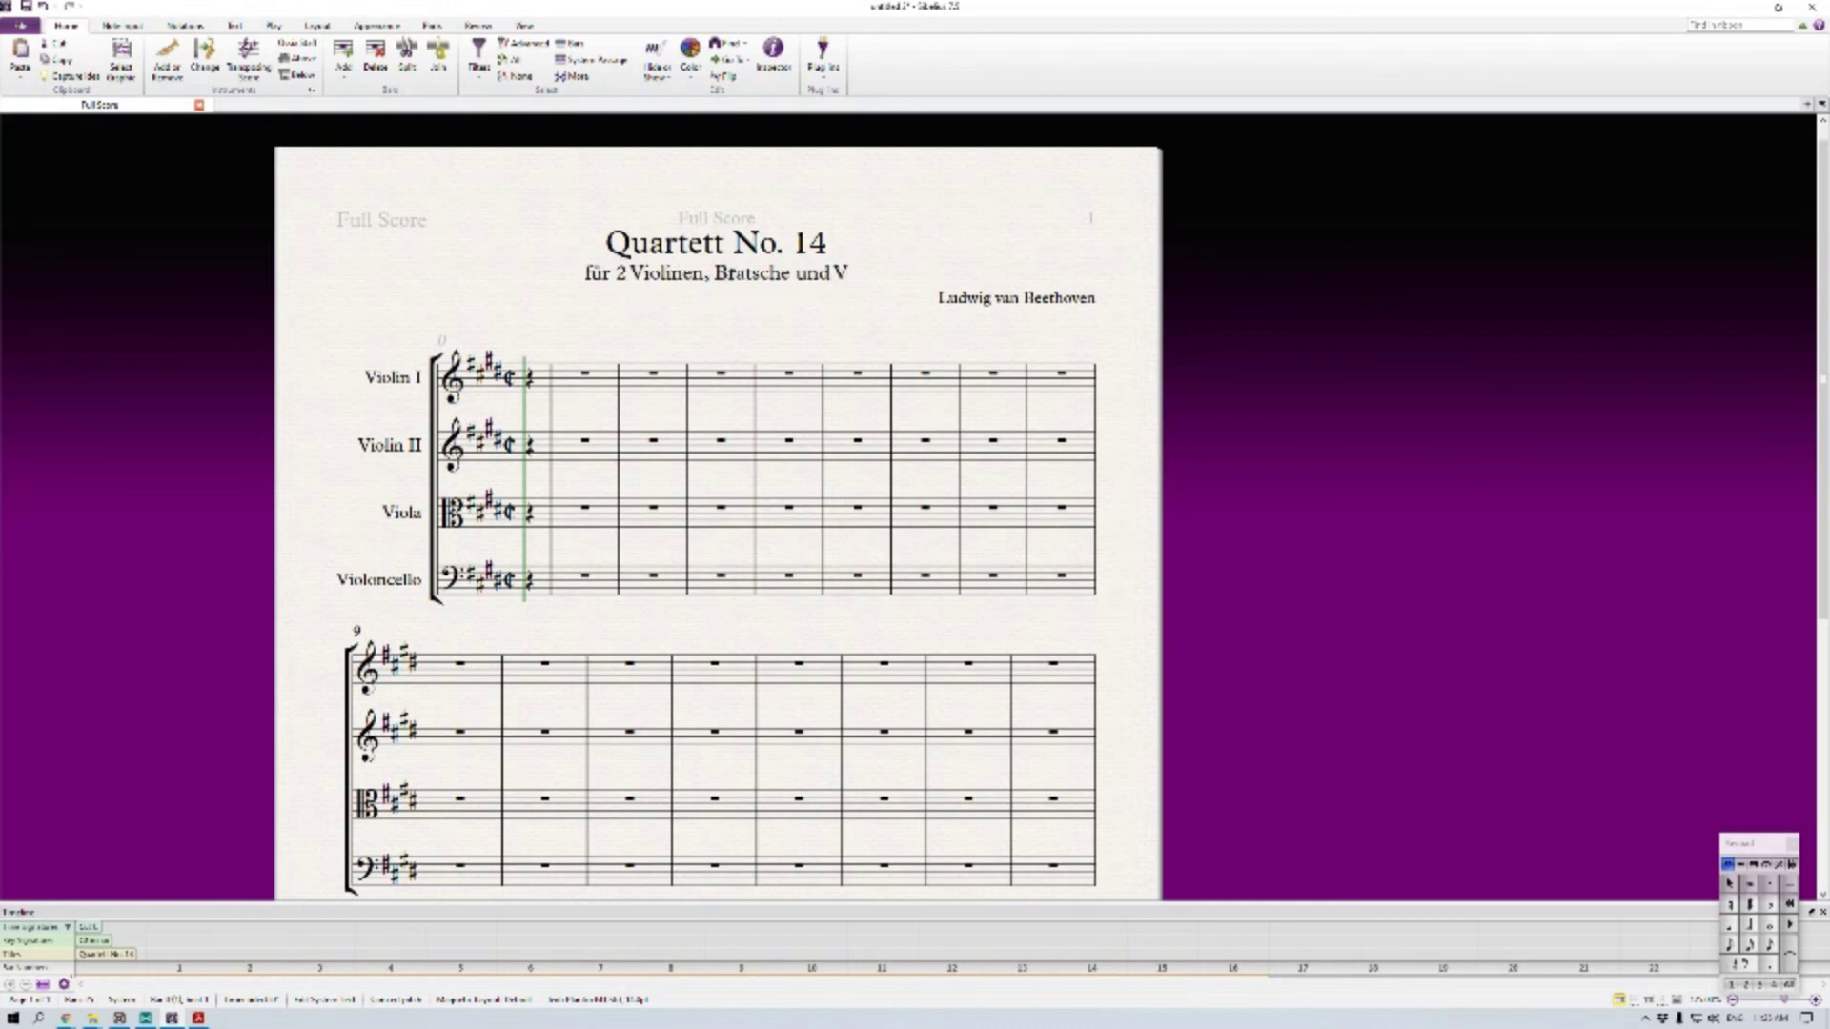
{"action": "type", "text": "ioloncell"}
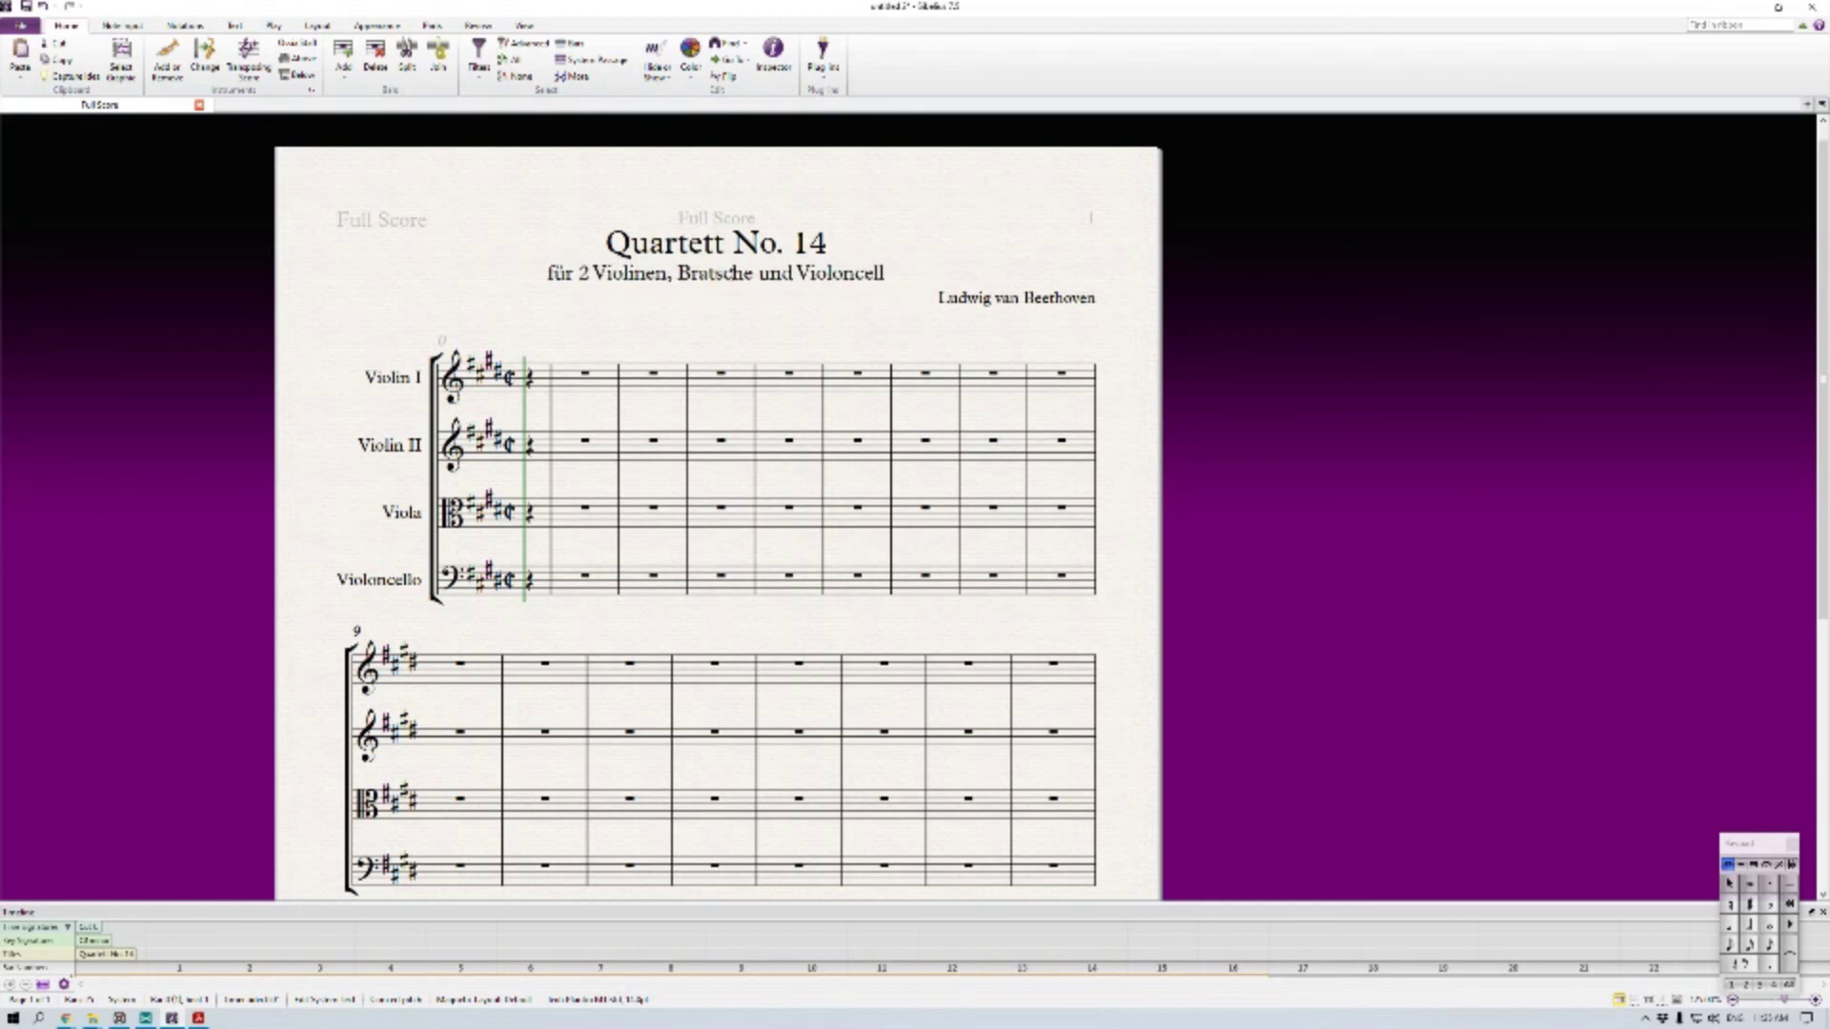
{"action": "key", "text": "Escape"}
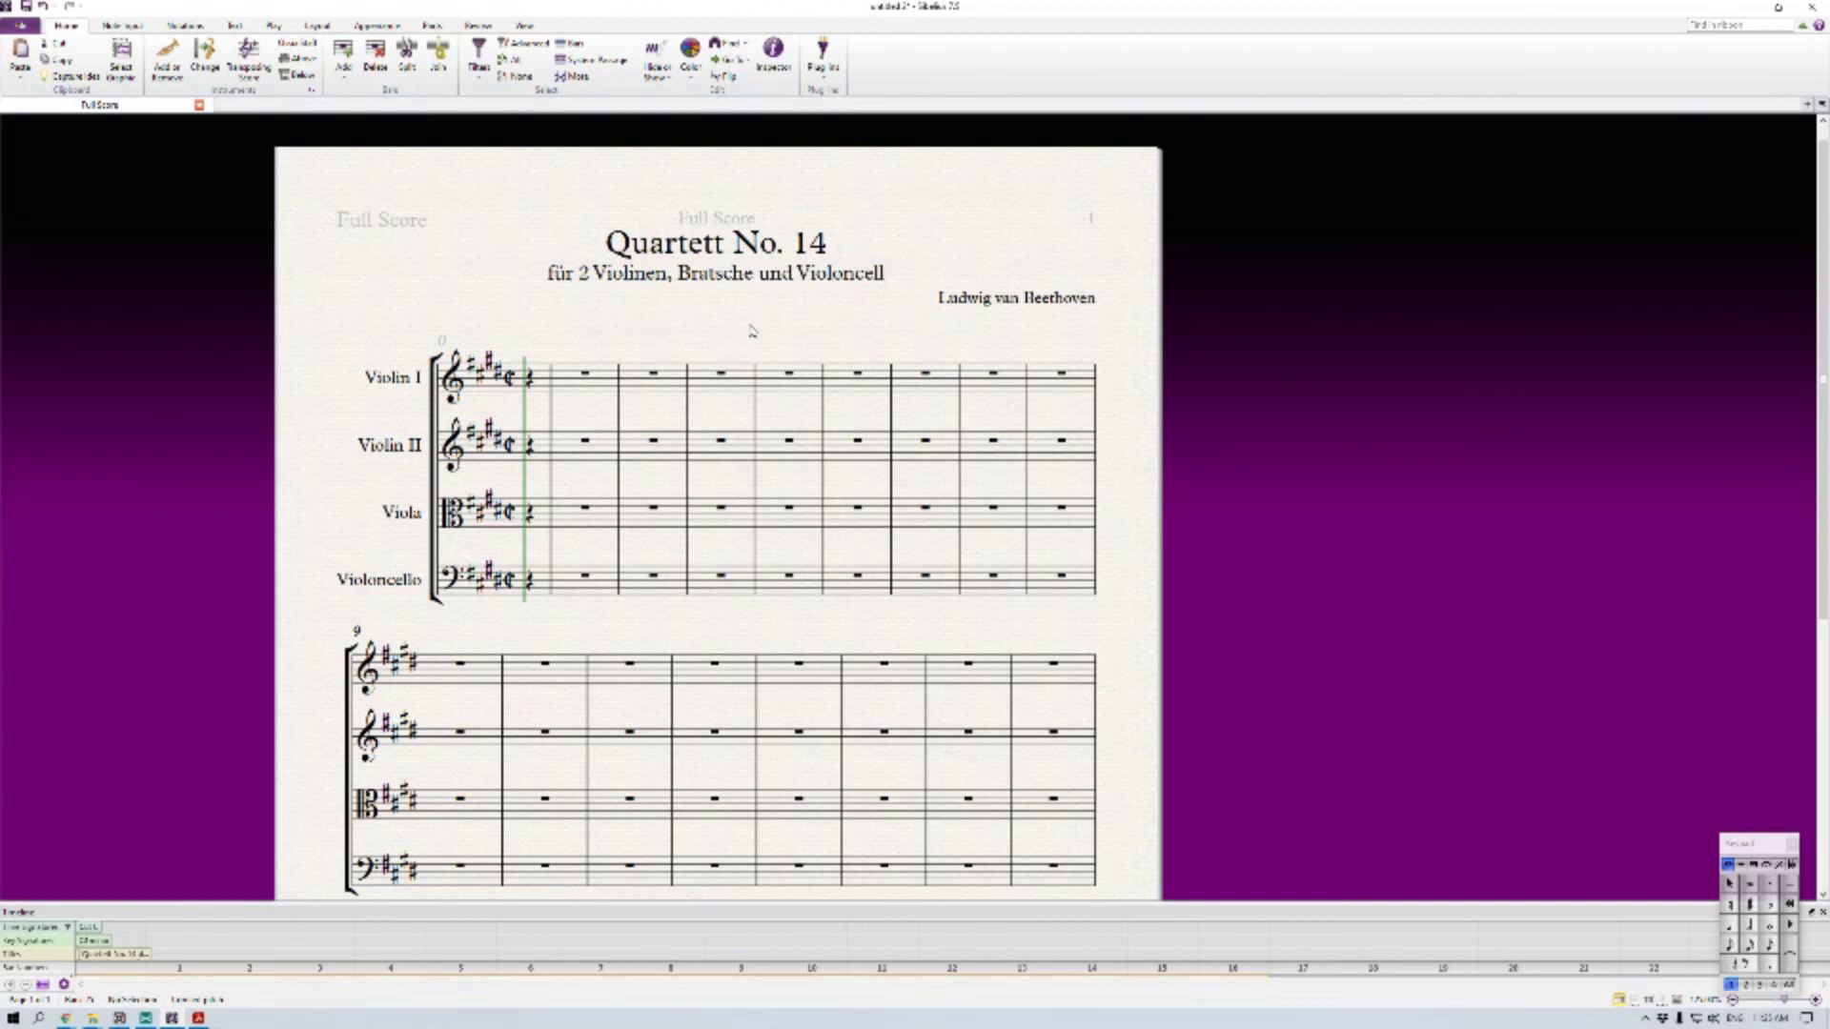
{"action": "right_click", "coordinate": [628, 204]}
{"action": "mouse_move", "coordinate": [673, 407]}
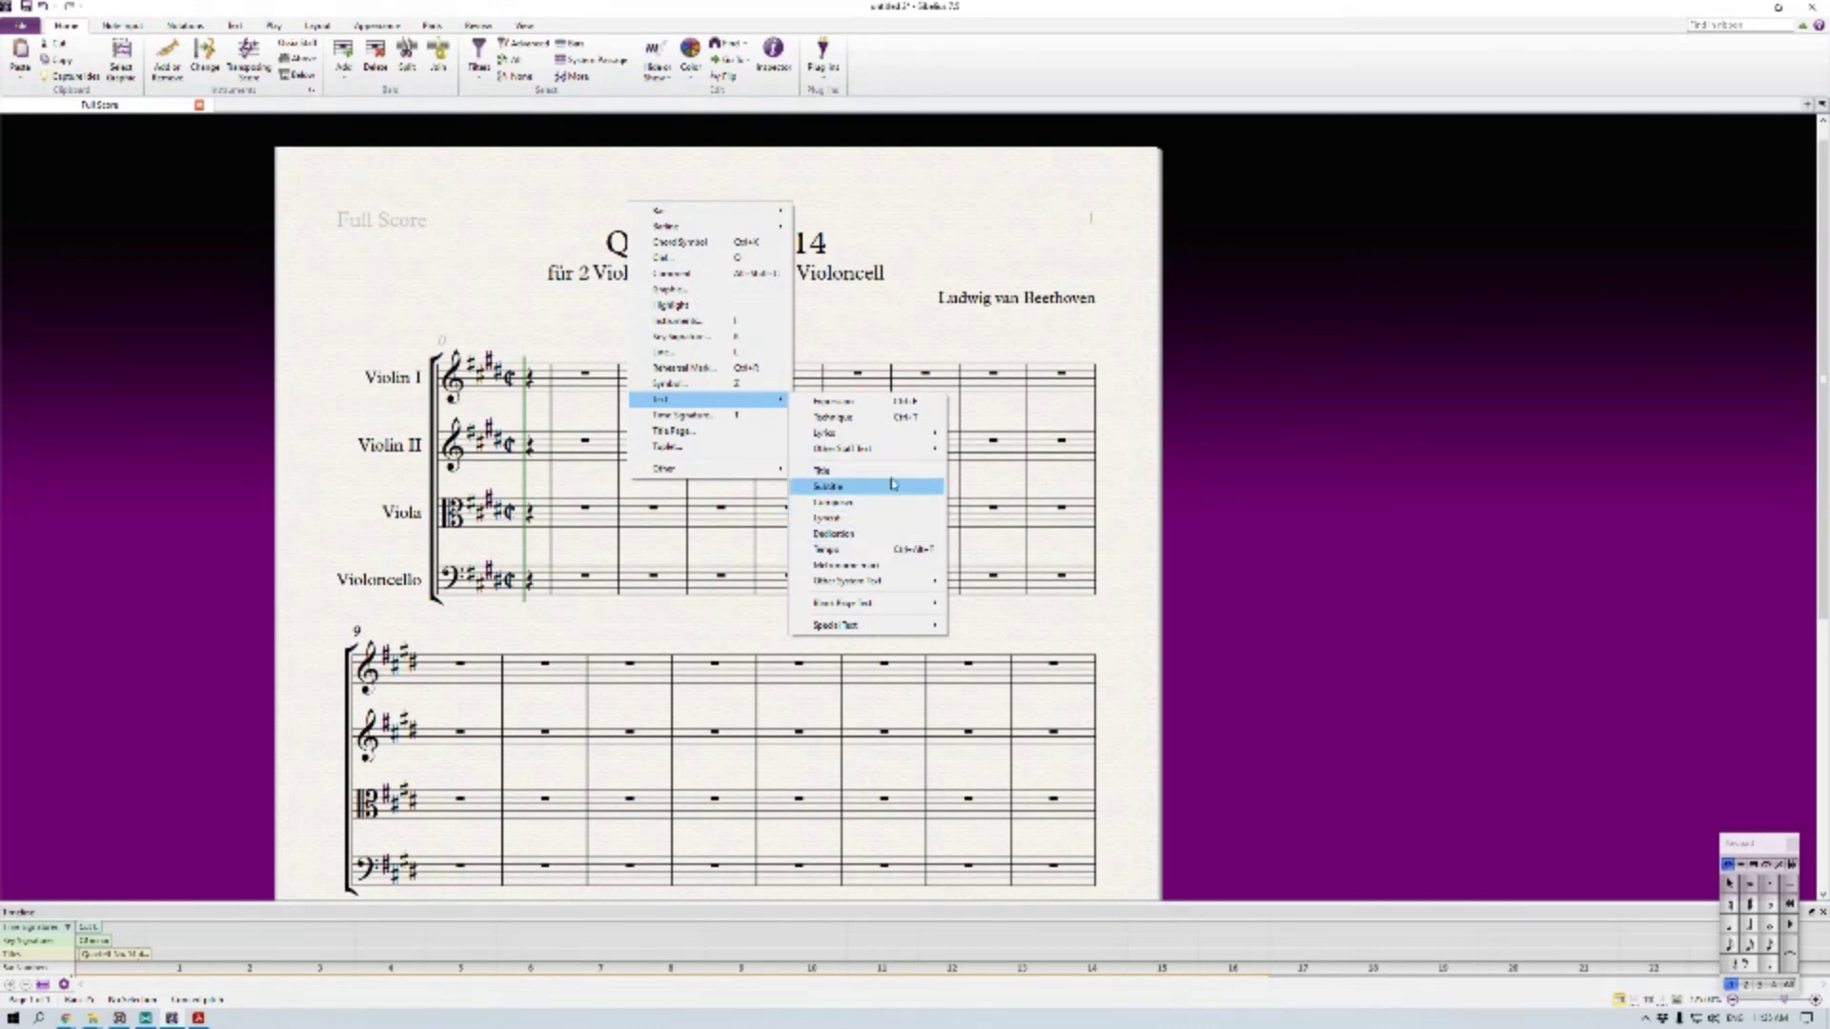
{"action": "left_click", "coordinate": [487, 295]}
{"action": "left_click_drag", "start_coordinate": [525, 314], "coordinate": [534, 315]}
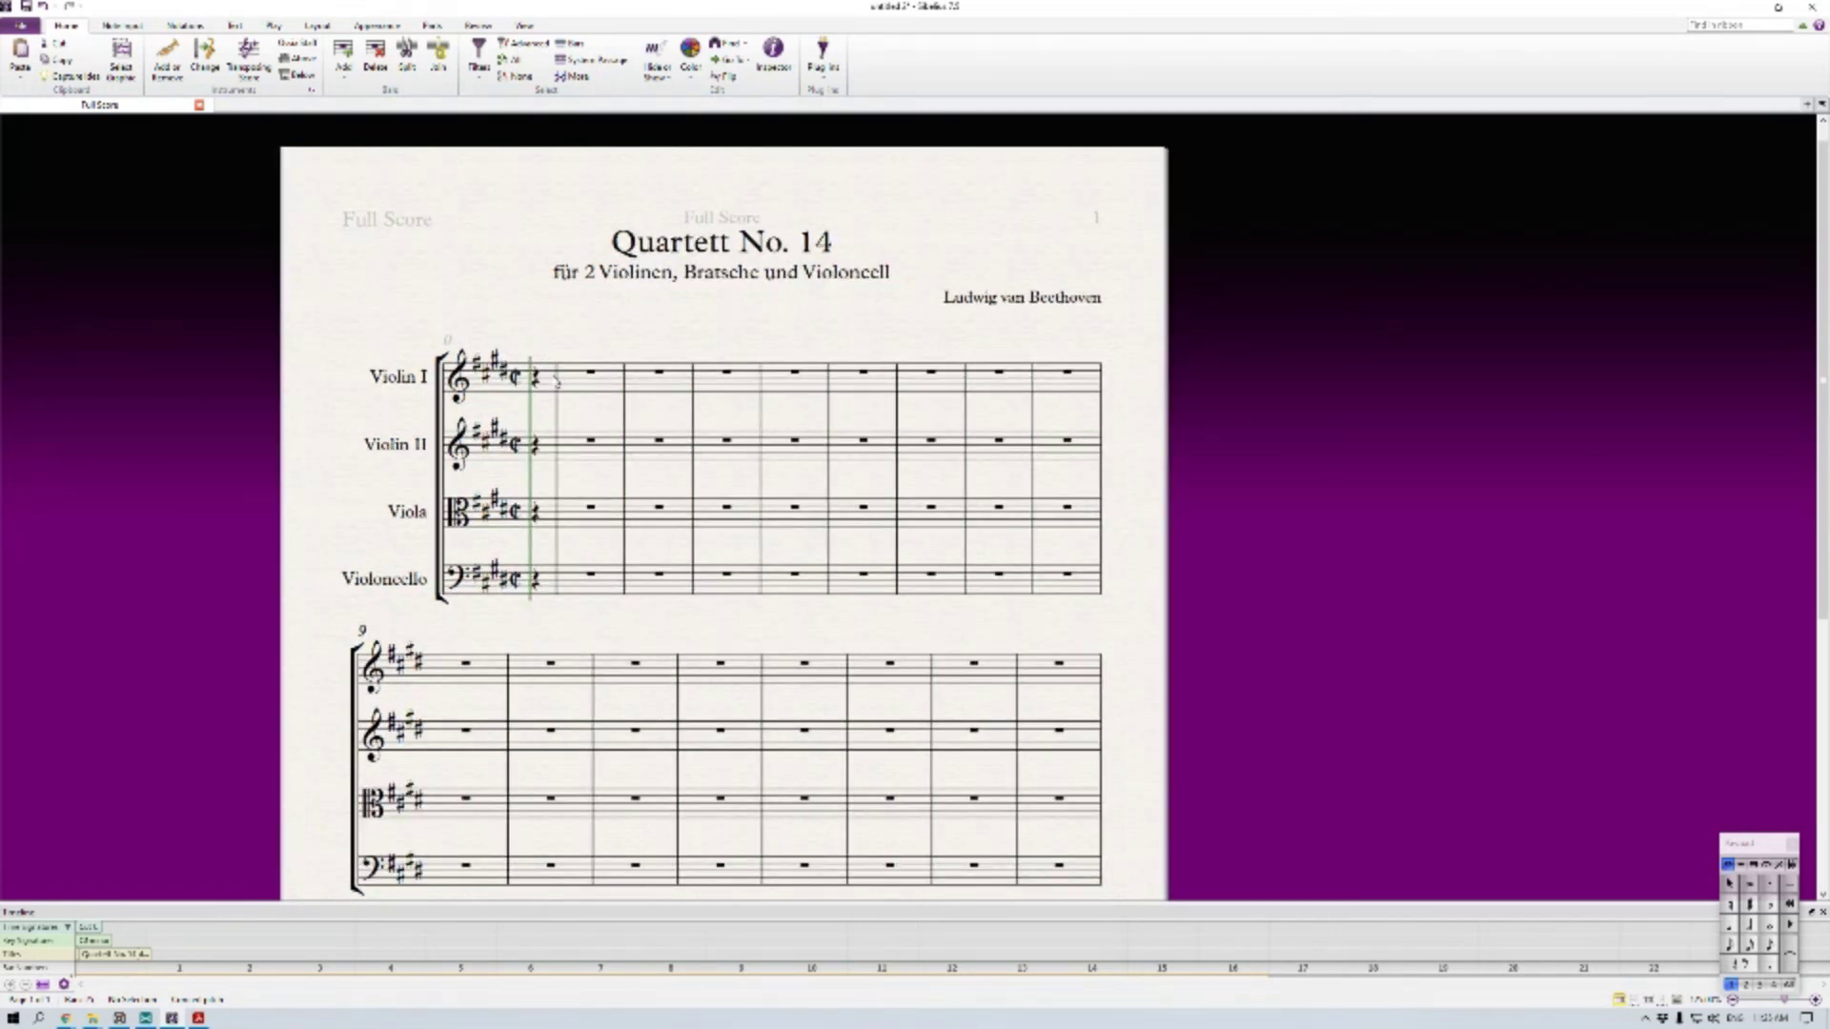
Add the Technique text "Adagio ma non troppo e molto espressivo" above Violin I's pick-up bar and move it slightly higher
{"action": "left_click", "coordinate": [550, 381]}
{"action": "key", "text": "Escape"}
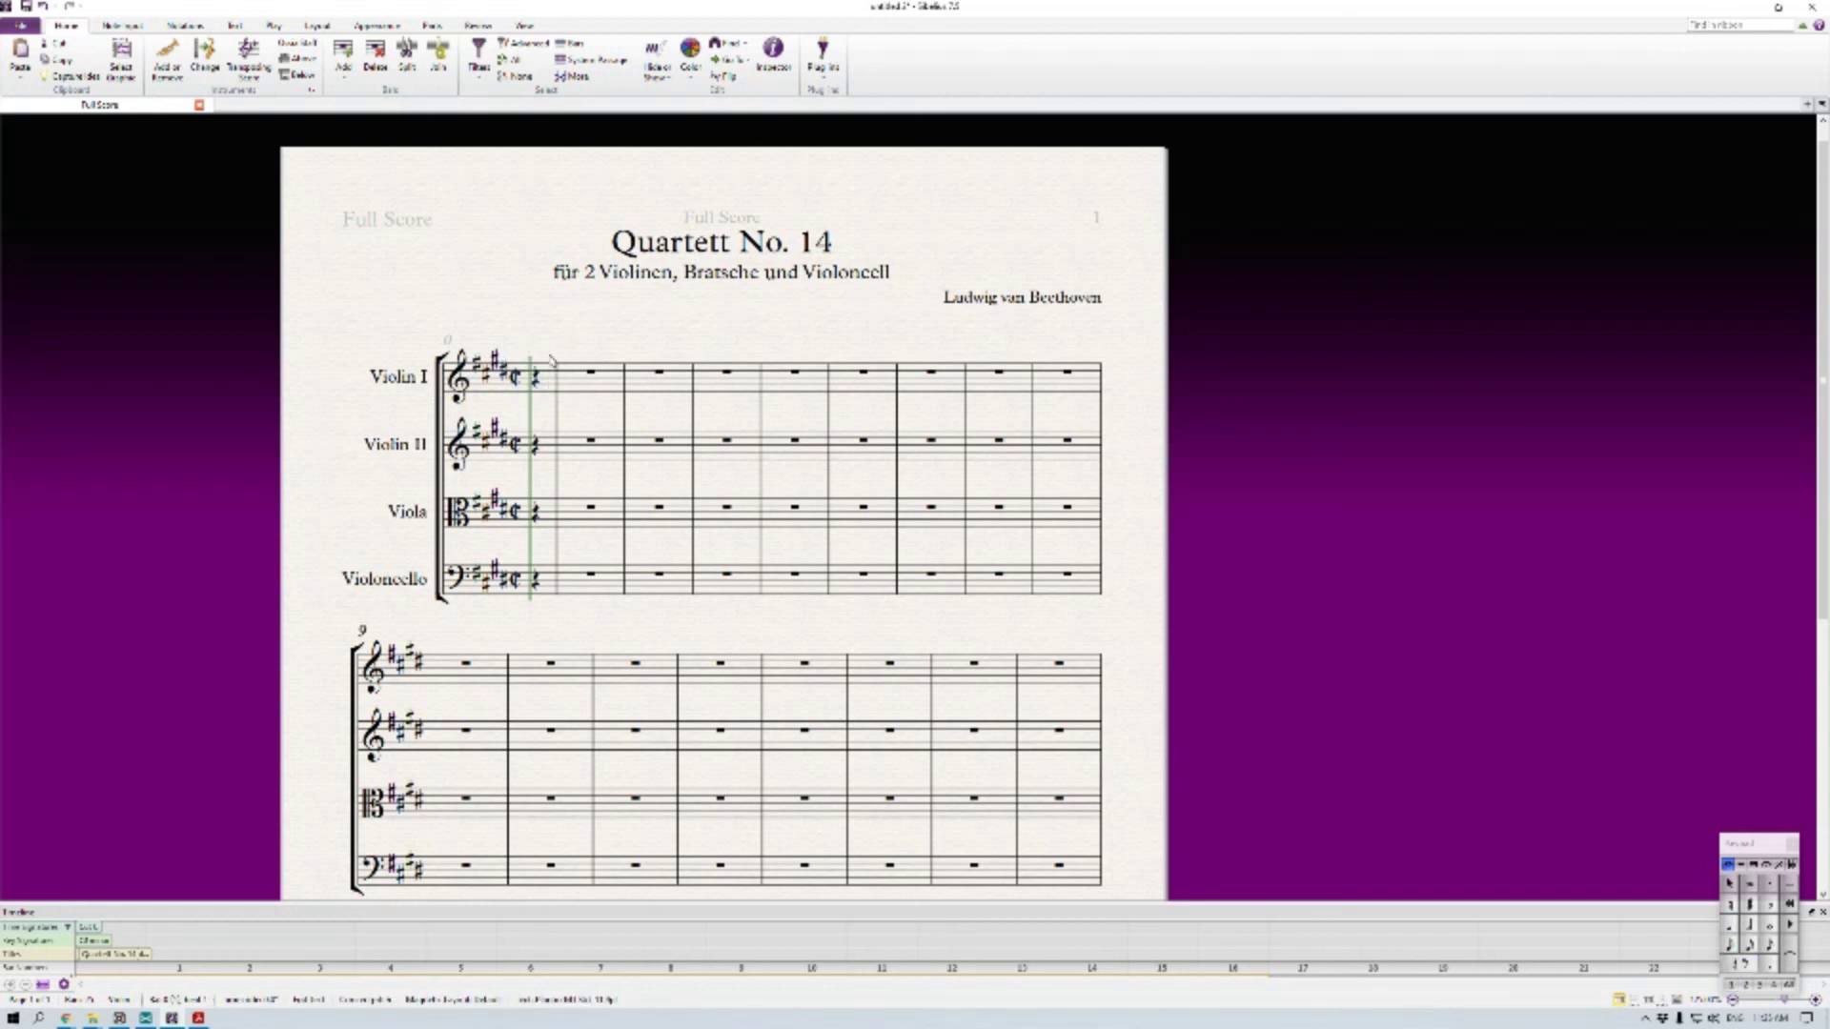
{"action": "type", "text": "Adagio"}
{"action": "type", "text": "non troppo e molto espressivo"}
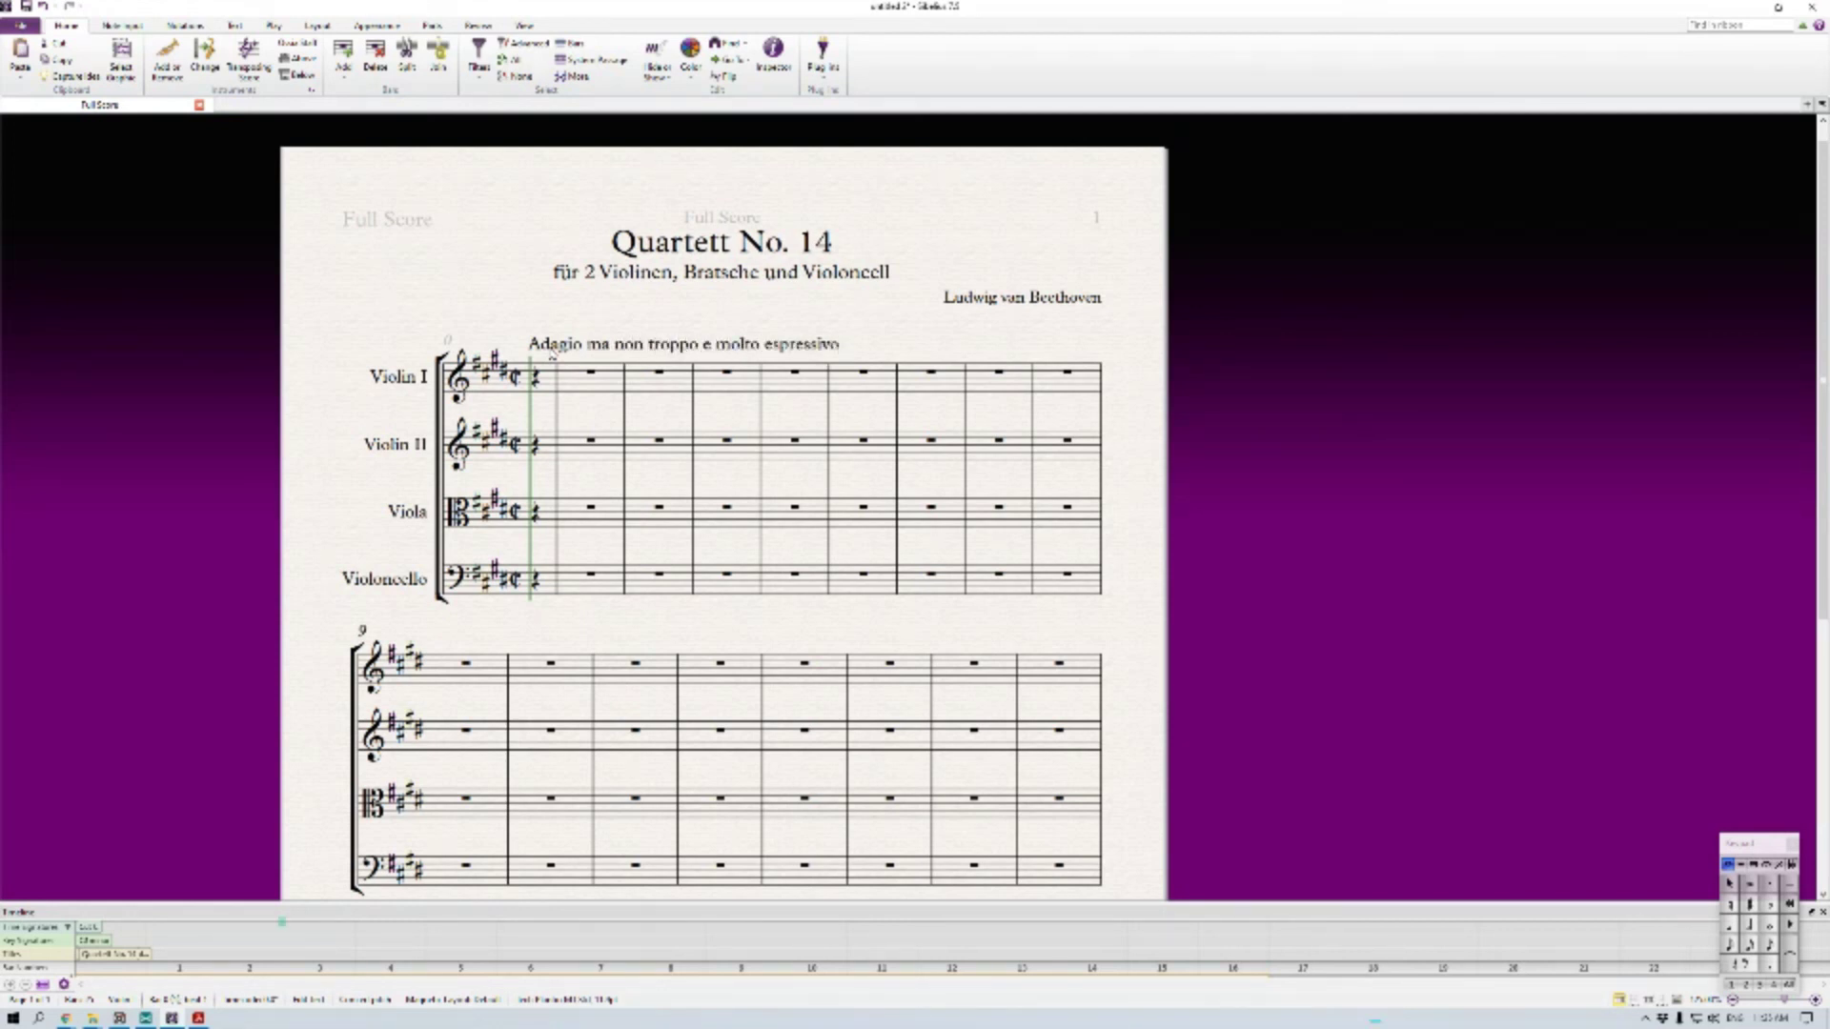
{"action": "key", "text": "Escape"}
{"action": "key", "text": "Escape"}
{"action": "left_click", "coordinate": [634, 345]}
{"action": "left_click_drag", "start_coordinate": [634, 345], "coordinate": [630, 336]}
{"action": "left_click", "coordinate": [633, 318]}
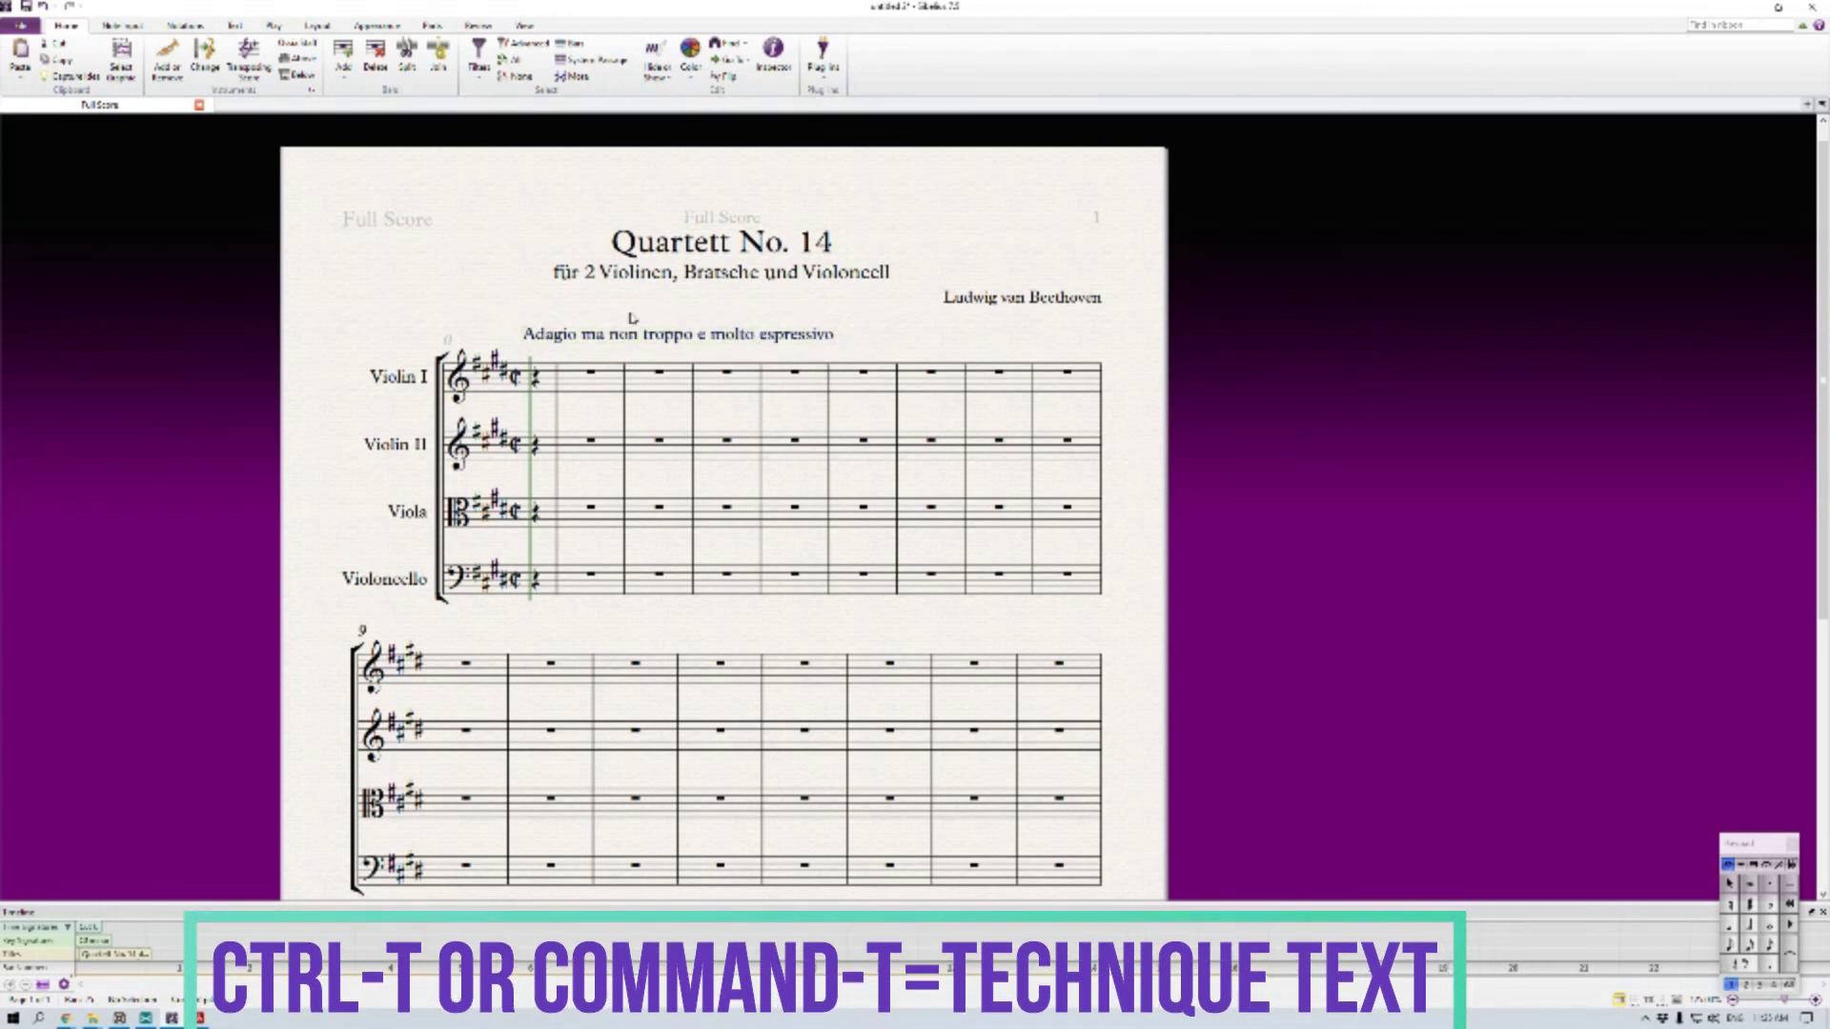
Look at how the marking carries over to the Violoncello part, and return to the full score
{"action": "left_click", "coordinate": [1806, 105]}
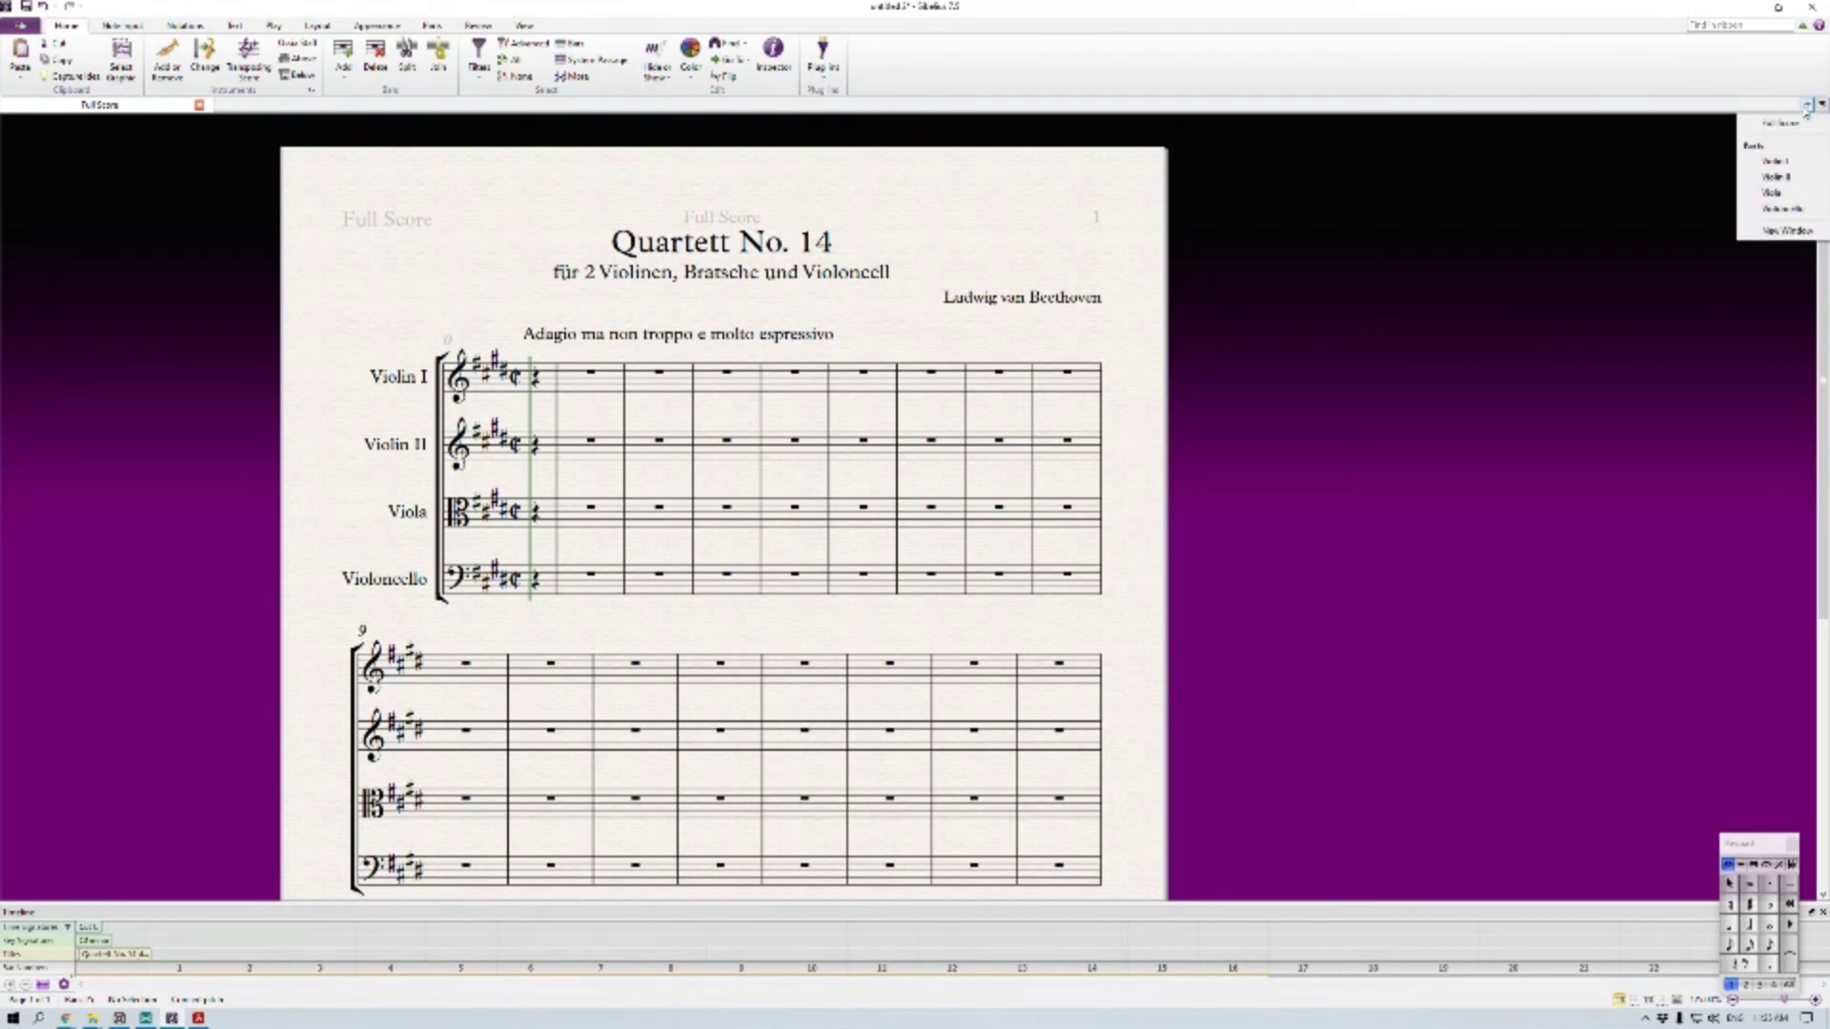
{"action": "left_click", "coordinate": [1782, 207]}
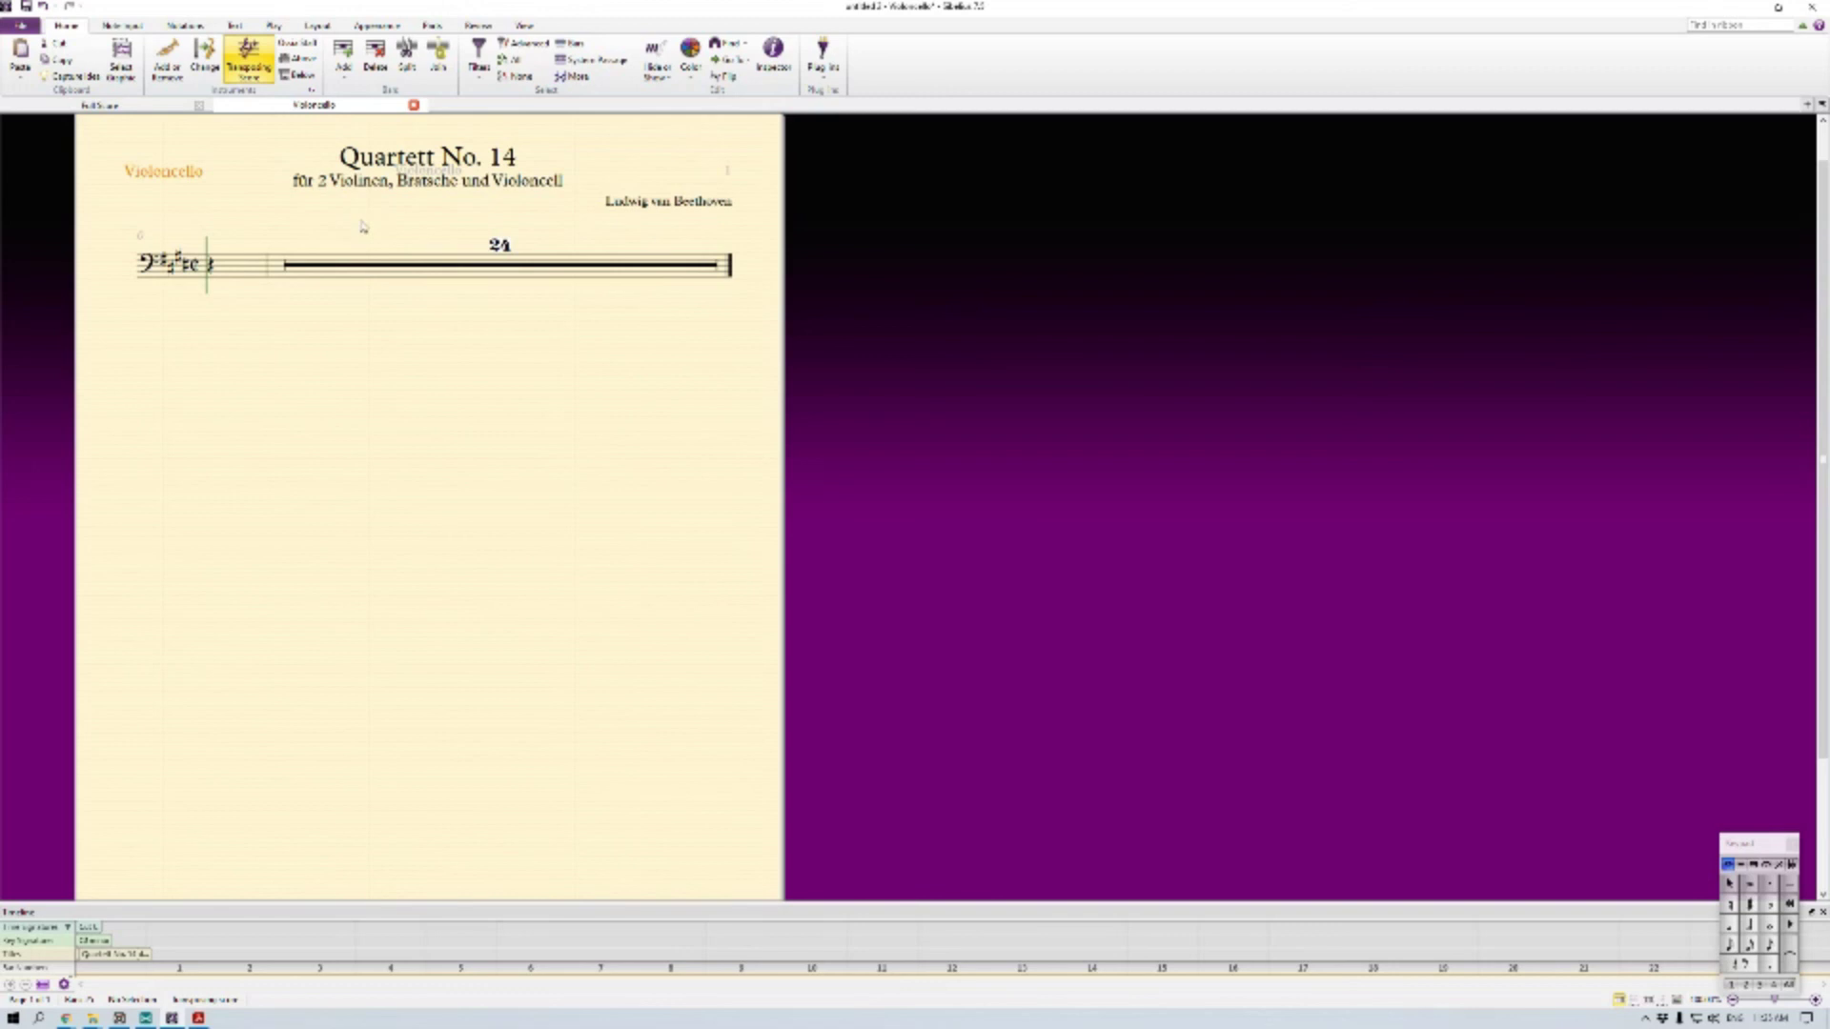
{"action": "left_click", "coordinate": [413, 104]}
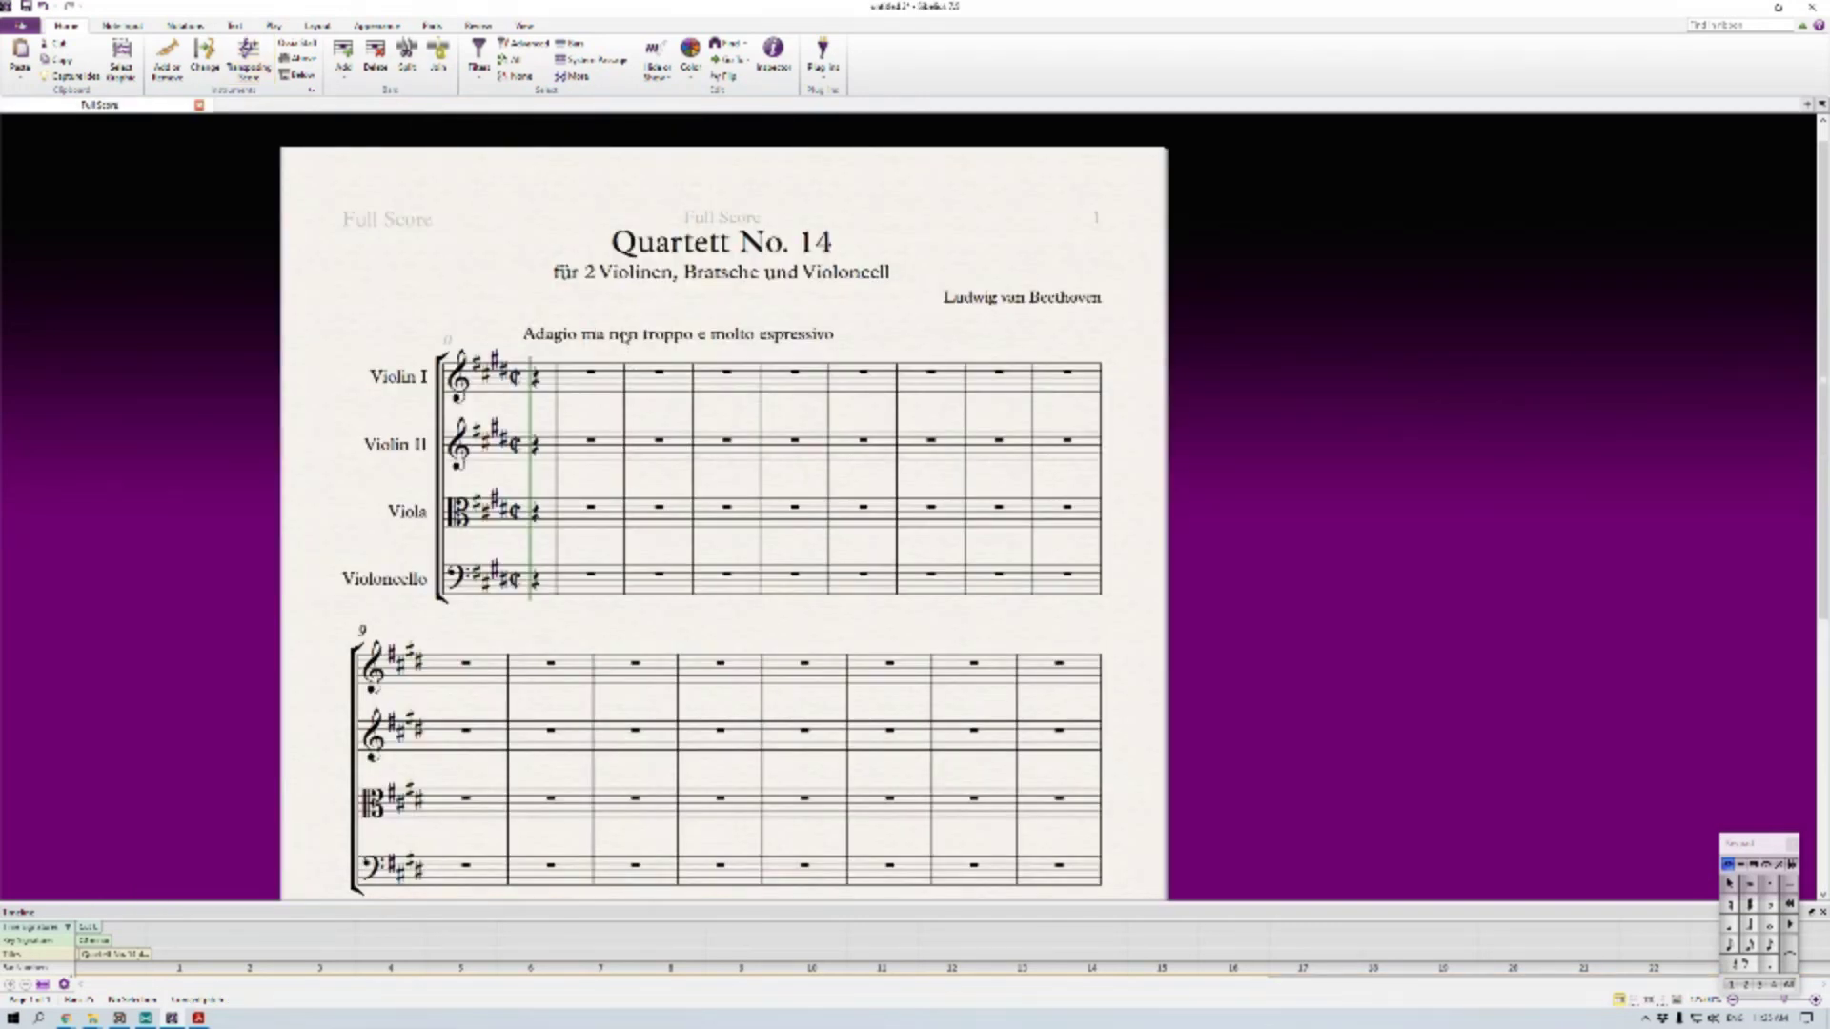
Replace the technique text with the Tempo text "Adagio ma non troppo e molto espressivo" above the pick-up bar, adjusting its position slightly
{"action": "right_click", "coordinate": [539, 340]}
{"action": "mouse_move", "coordinate": [610, 531]}
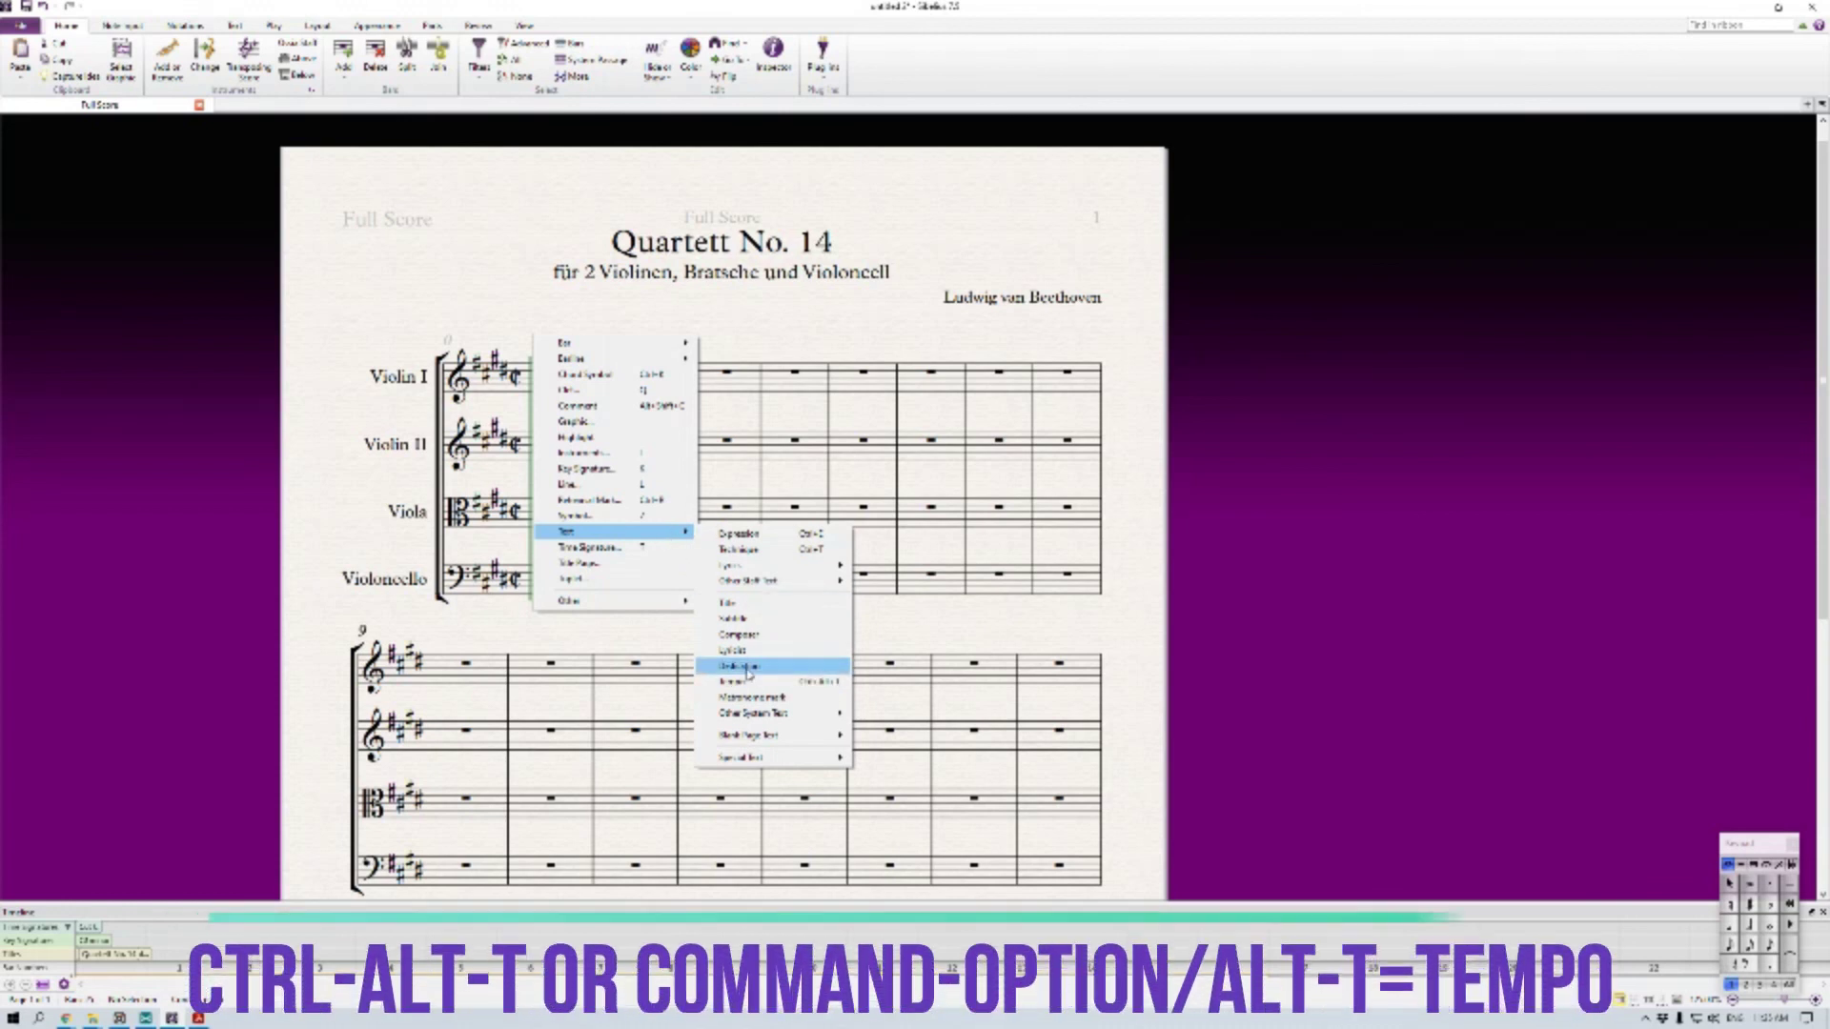
{"action": "left_click", "coordinate": [766, 330]}
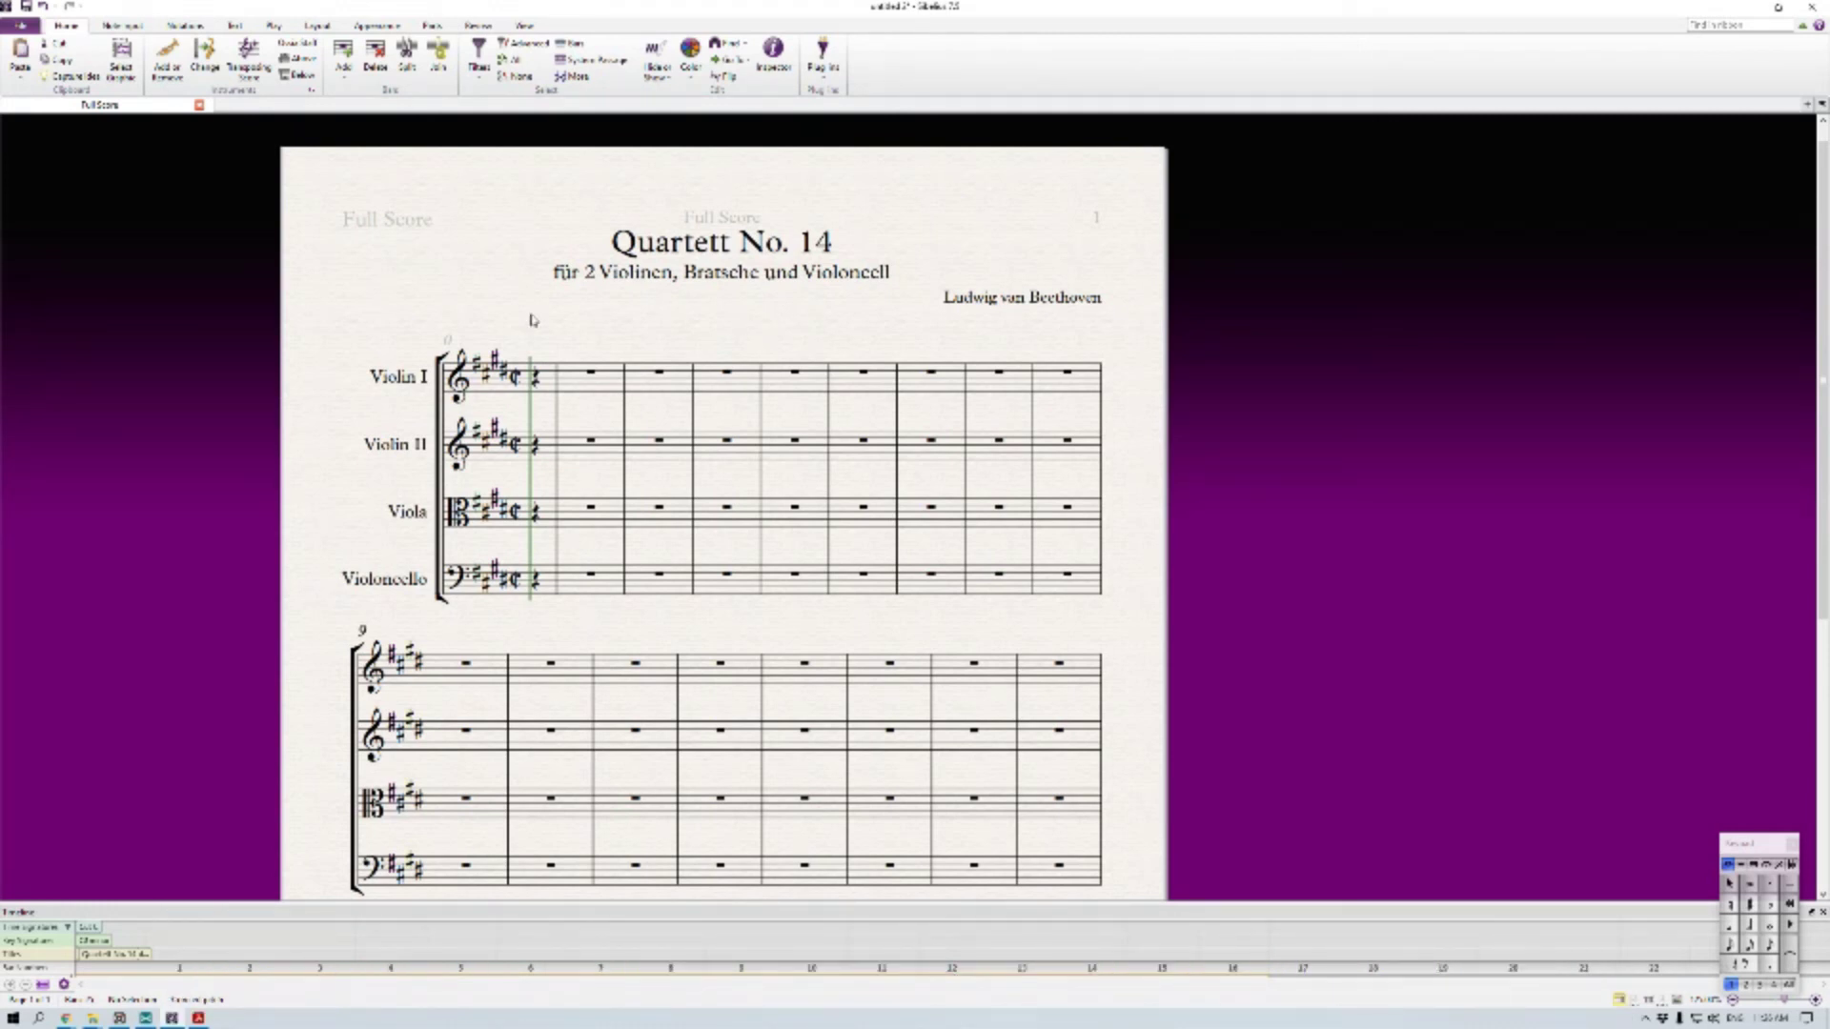
{"action": "left_click", "coordinate": [545, 350]}
{"action": "key", "text": "ctrl+alt+t"}
{"action": "type", "text": "Ad"}
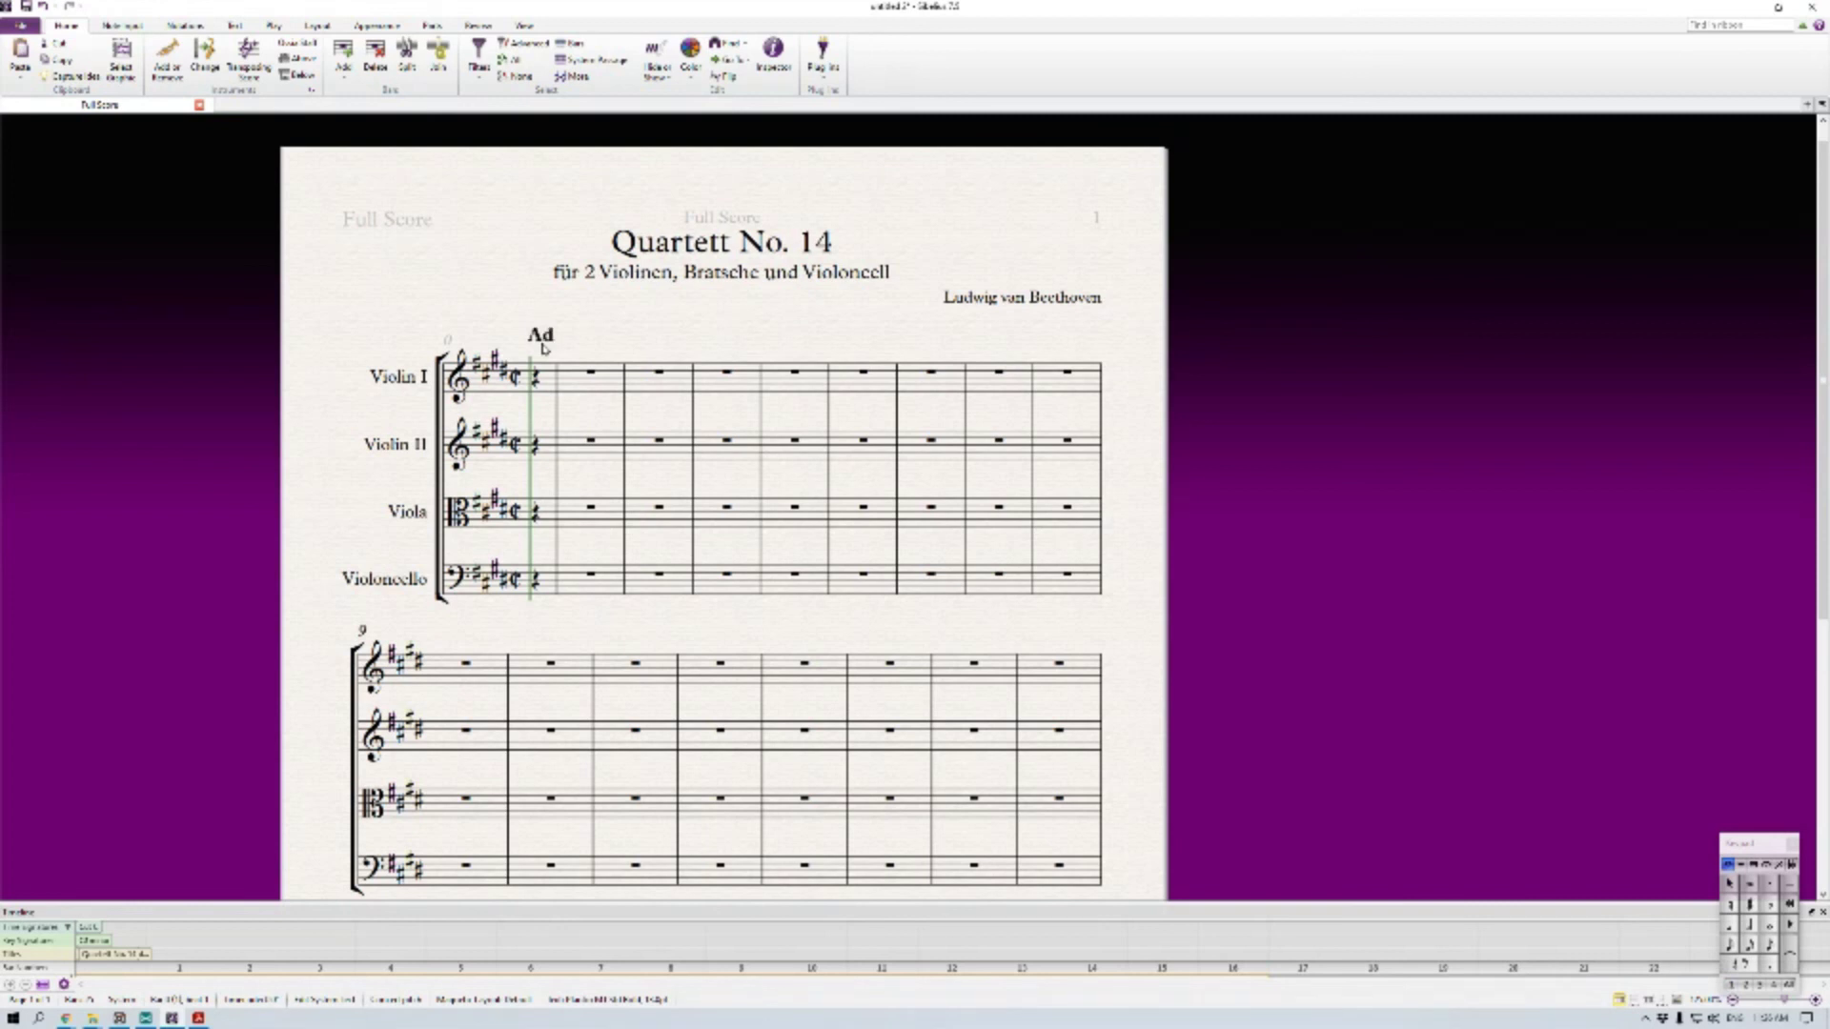
{"action": "type", "text": "agio ma non troppo e mo"}
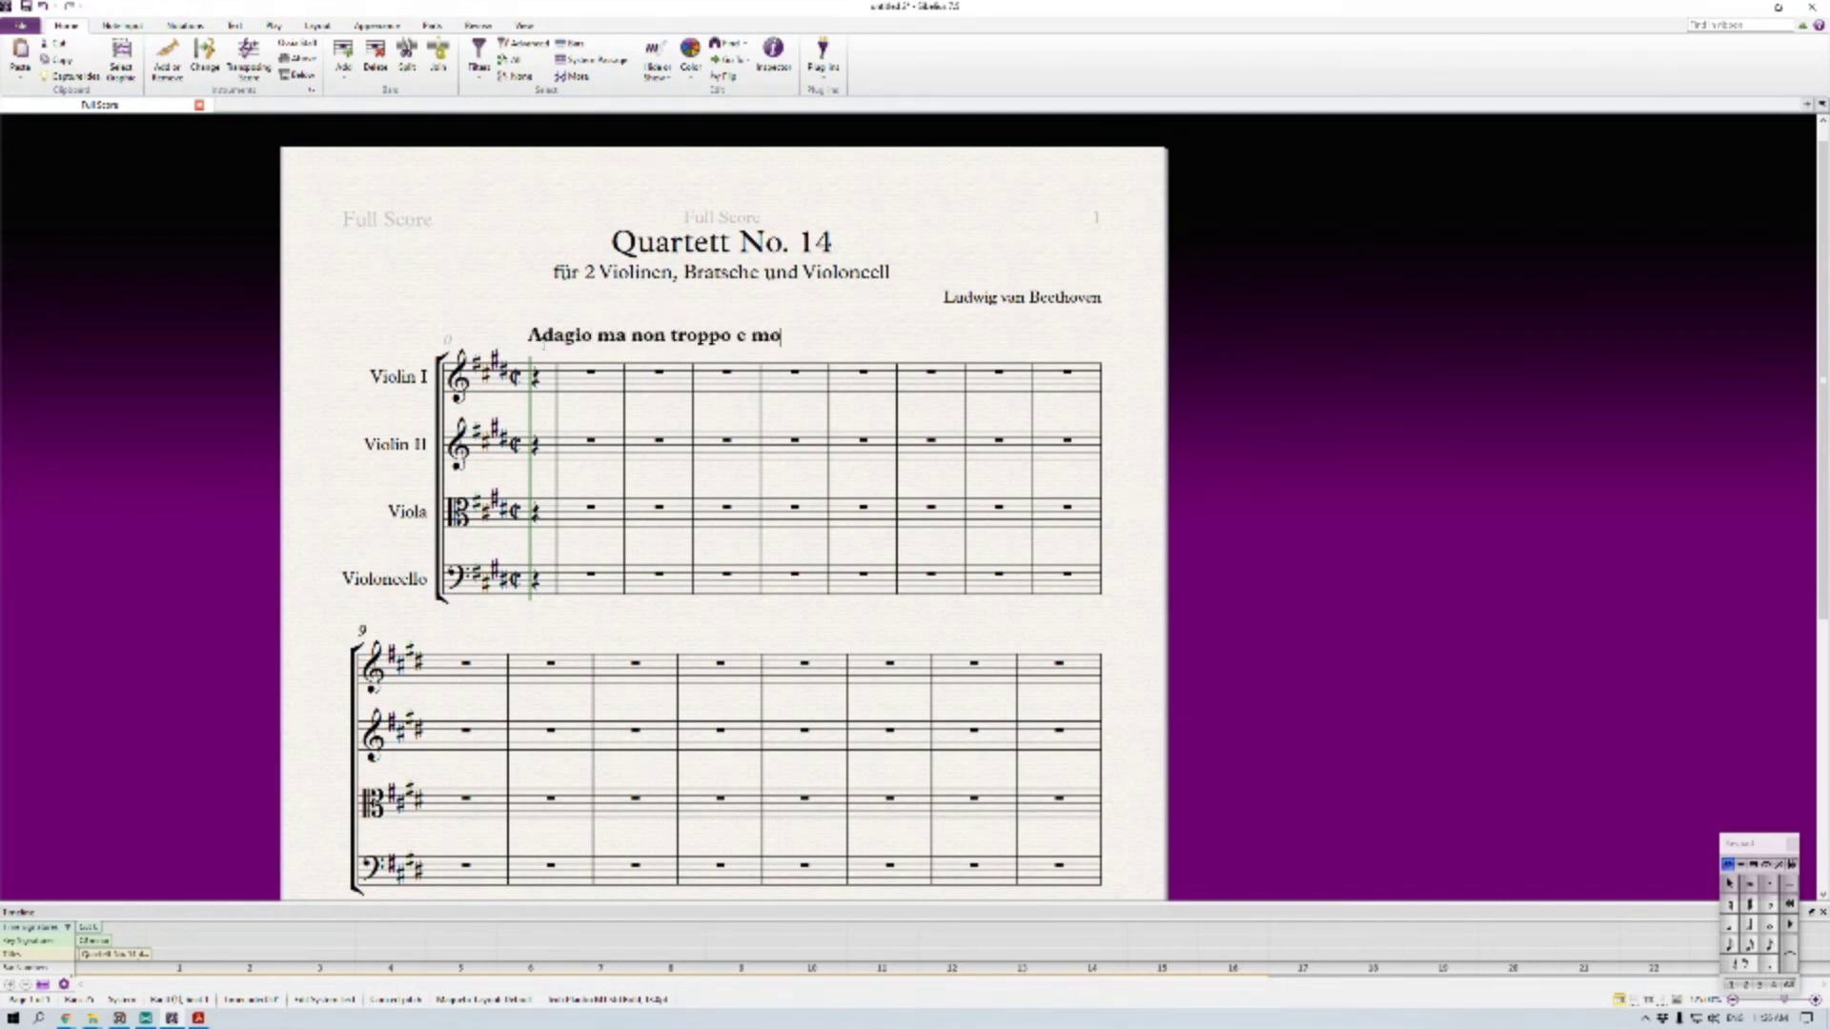
{"action": "type", "text": "lto espressivo"}
{"action": "key", "text": "Escape"}
{"action": "mouse_move", "coordinate": [721, 347]}
{"action": "left_mouse_down"}
{"action": "mouse_move", "coordinate": [697, 343]}
{"action": "mouse_move", "coordinate": [718, 341]}
{"action": "left_mouse_up"}
{"action": "left_click", "coordinate": [981, 325]}
Check the Violoncello part for the tempo marking and close the part again
{"action": "left_click", "coordinate": [1807, 104]}
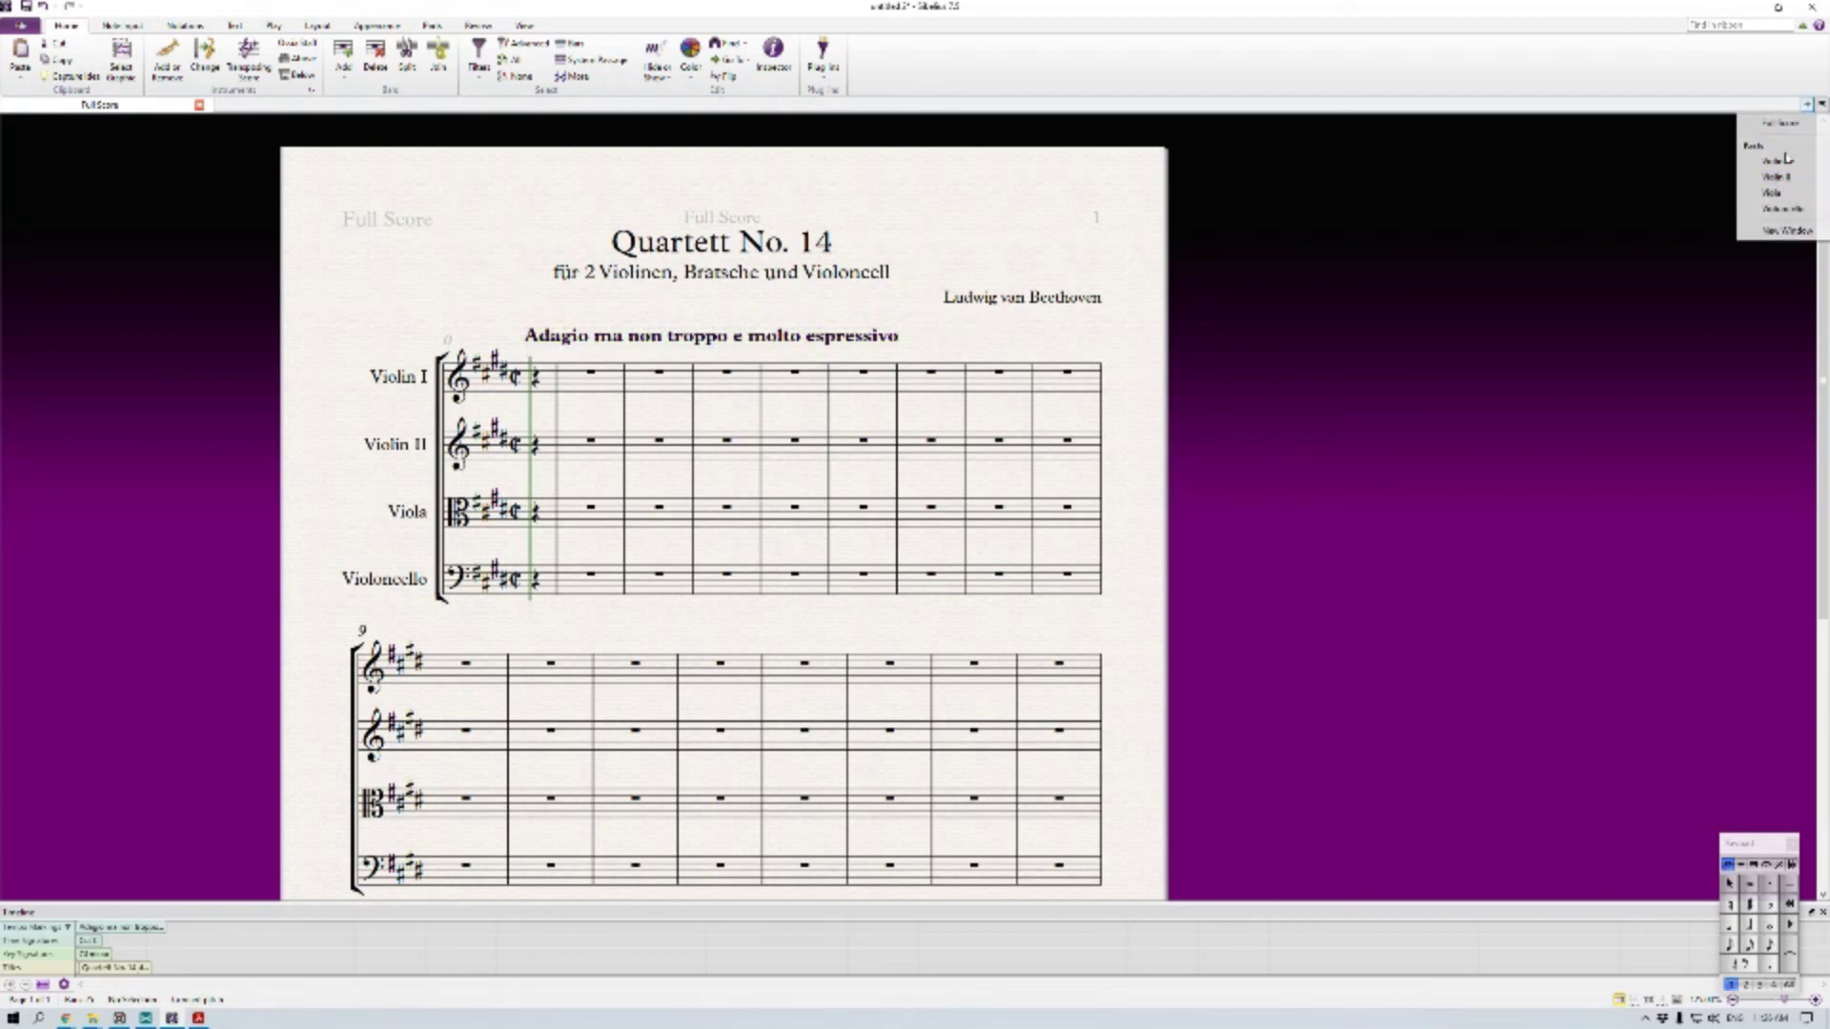
{"action": "left_click", "coordinate": [1775, 212]}
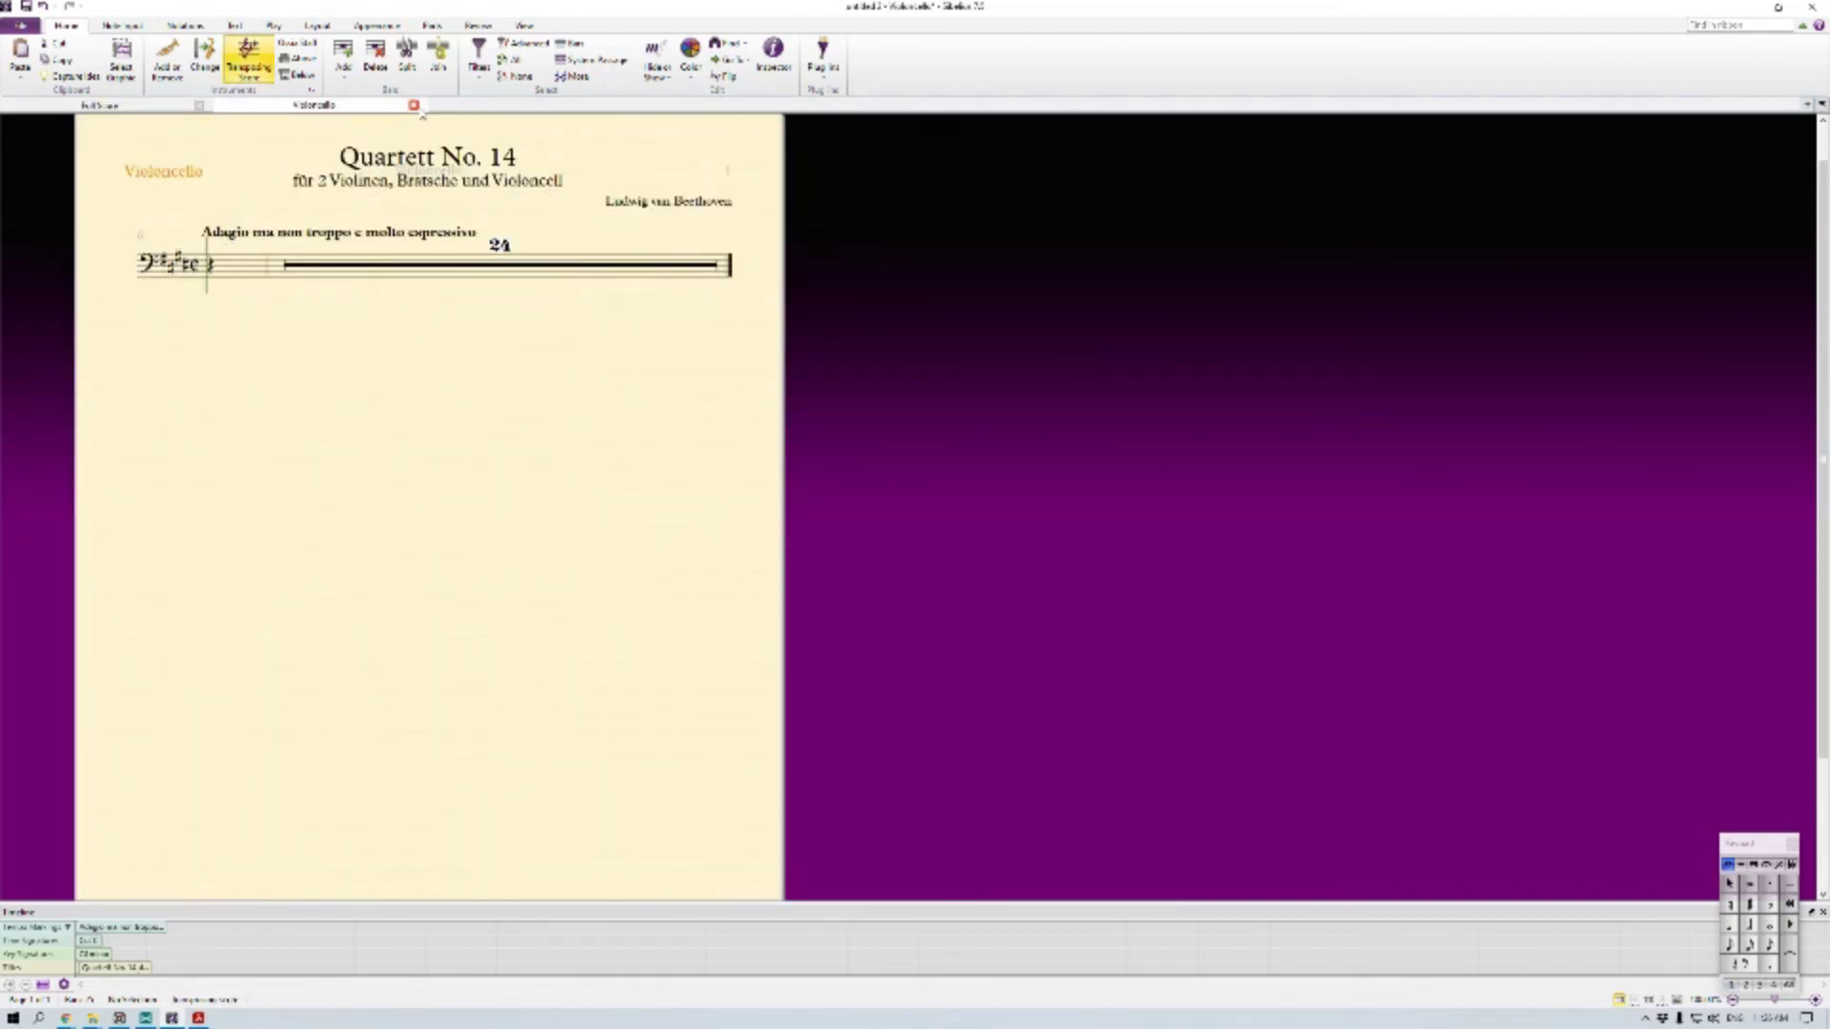
{"action": "left_click", "coordinate": [413, 106]}
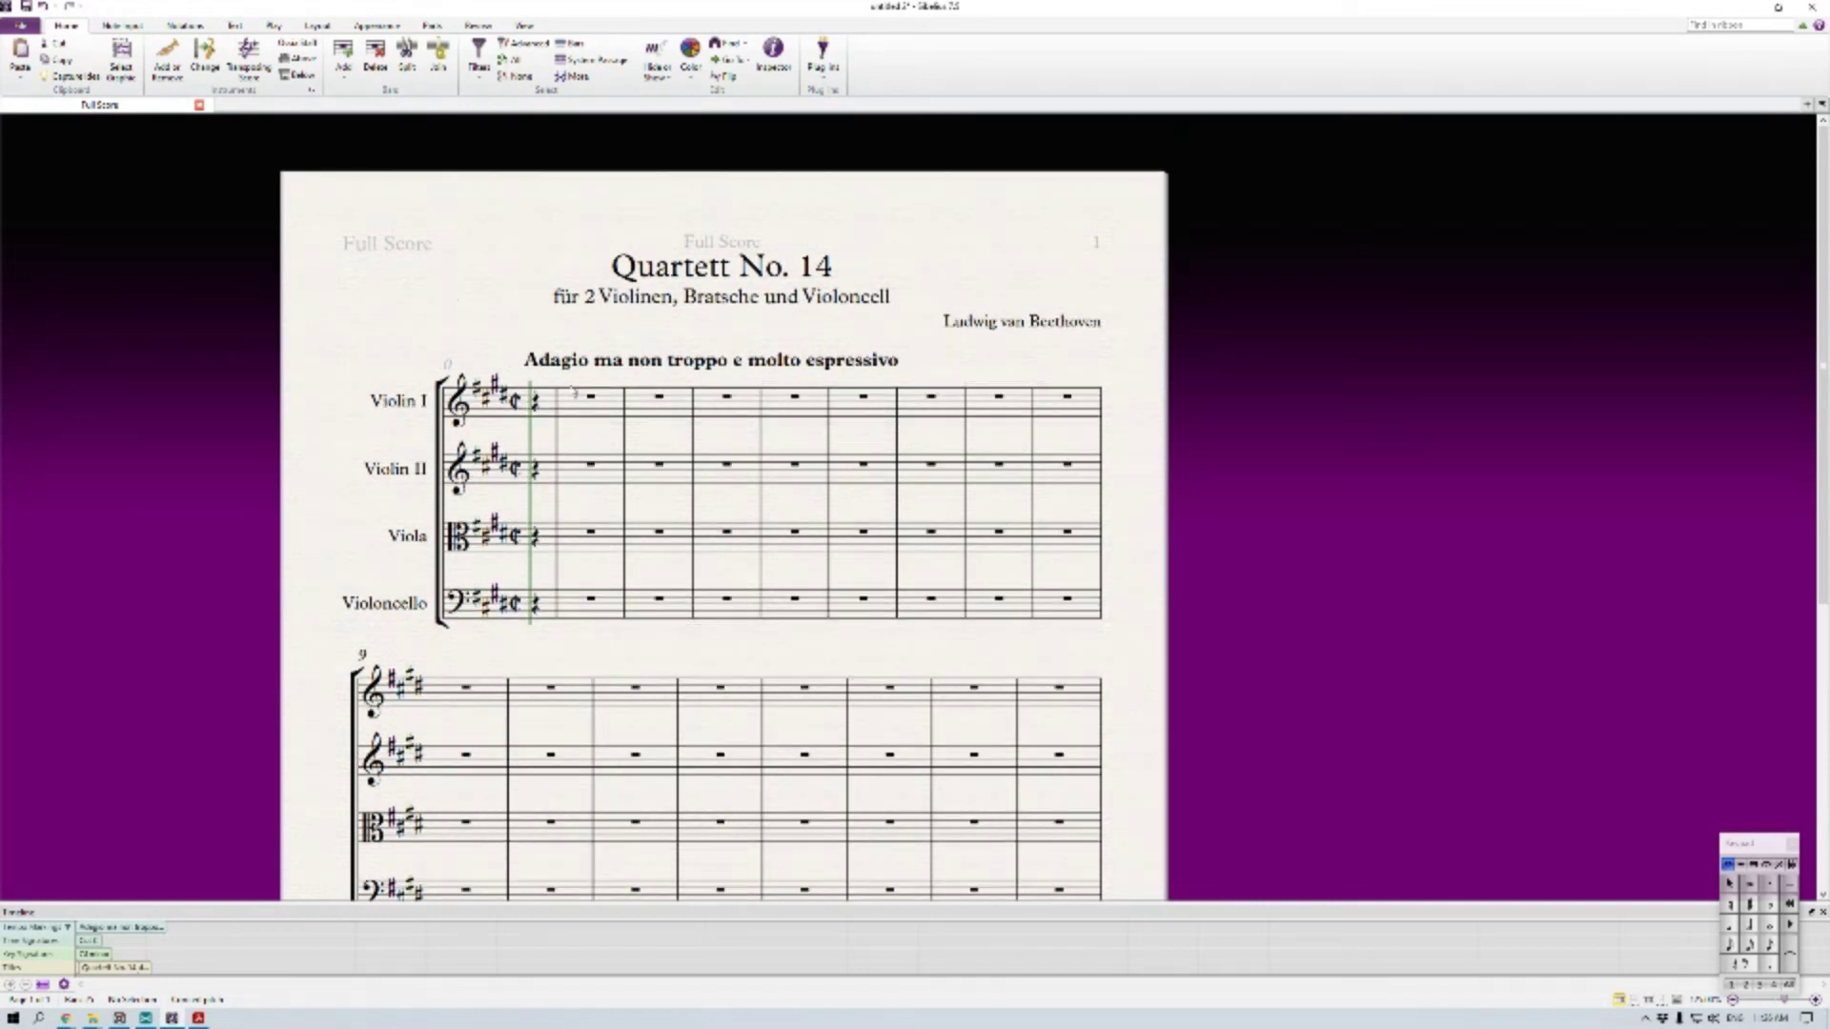
Show the Transport panel and hide it again
{"action": "left_click", "coordinate": [591, 363]}
{"action": "key", "text": "Escape"}
{"action": "left_click", "coordinate": [524, 25]}
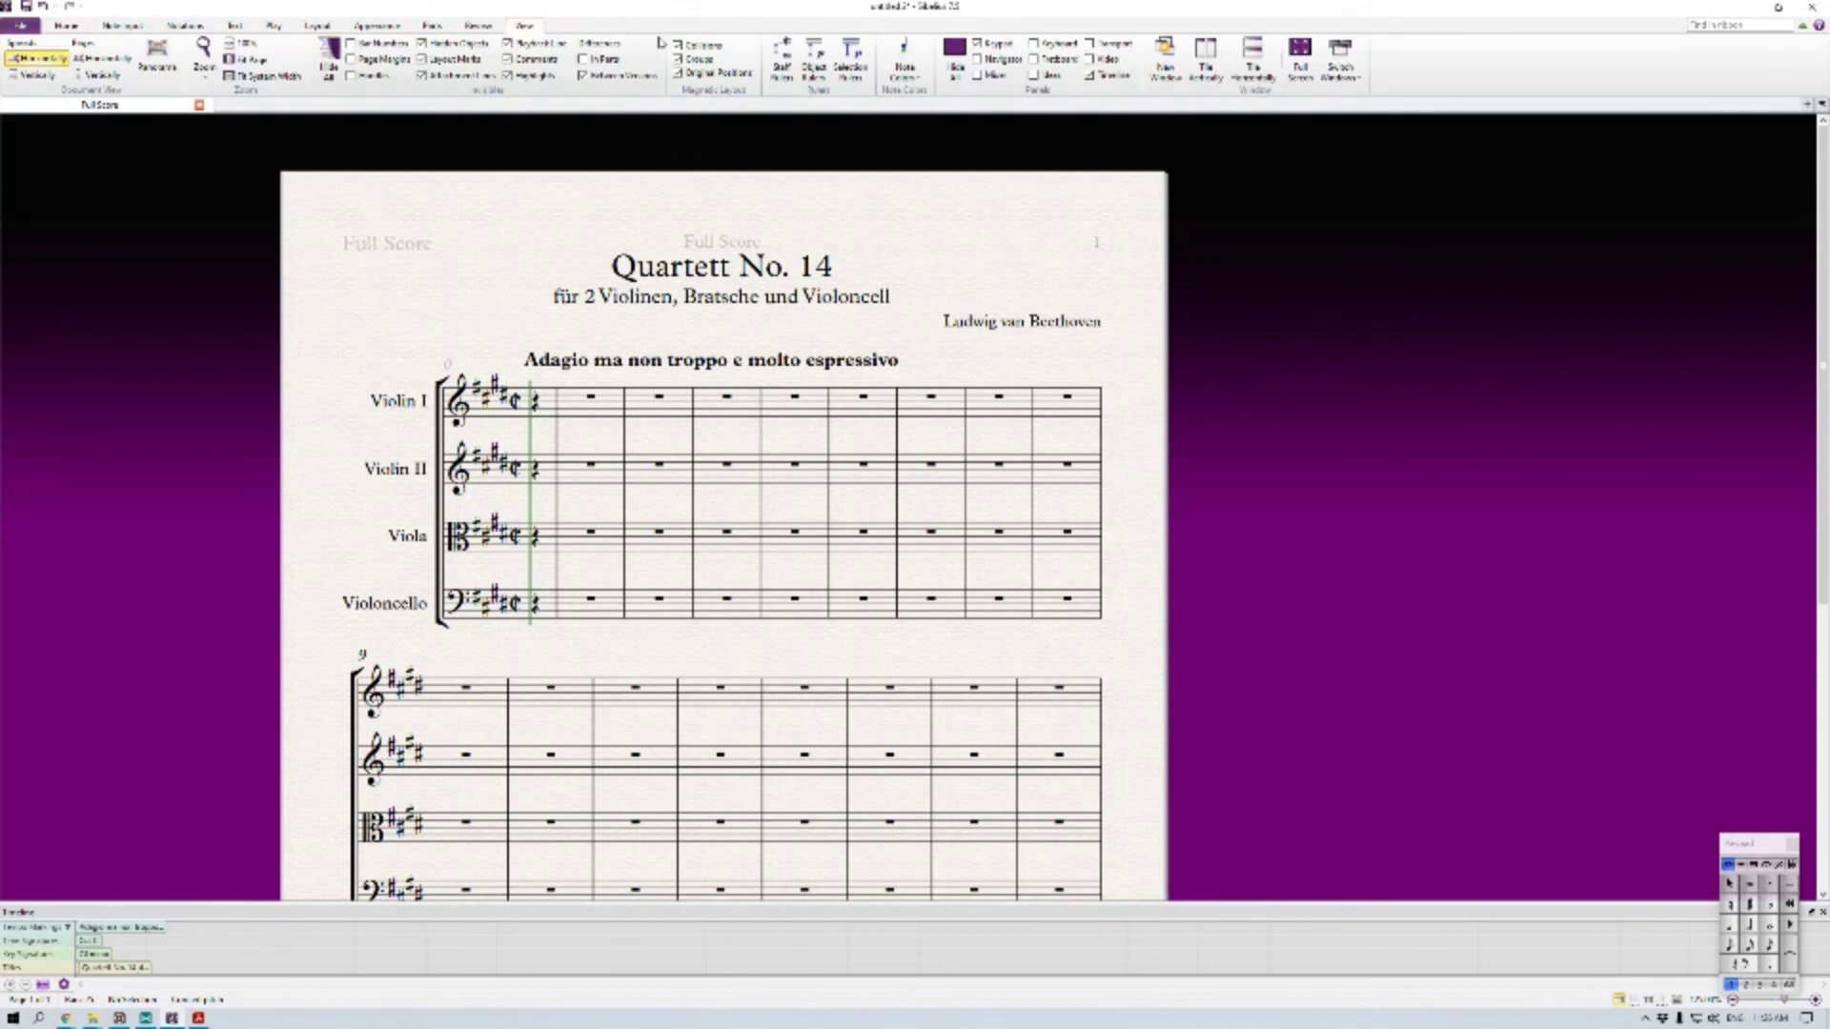
{"action": "left_click", "coordinate": [1090, 44]}
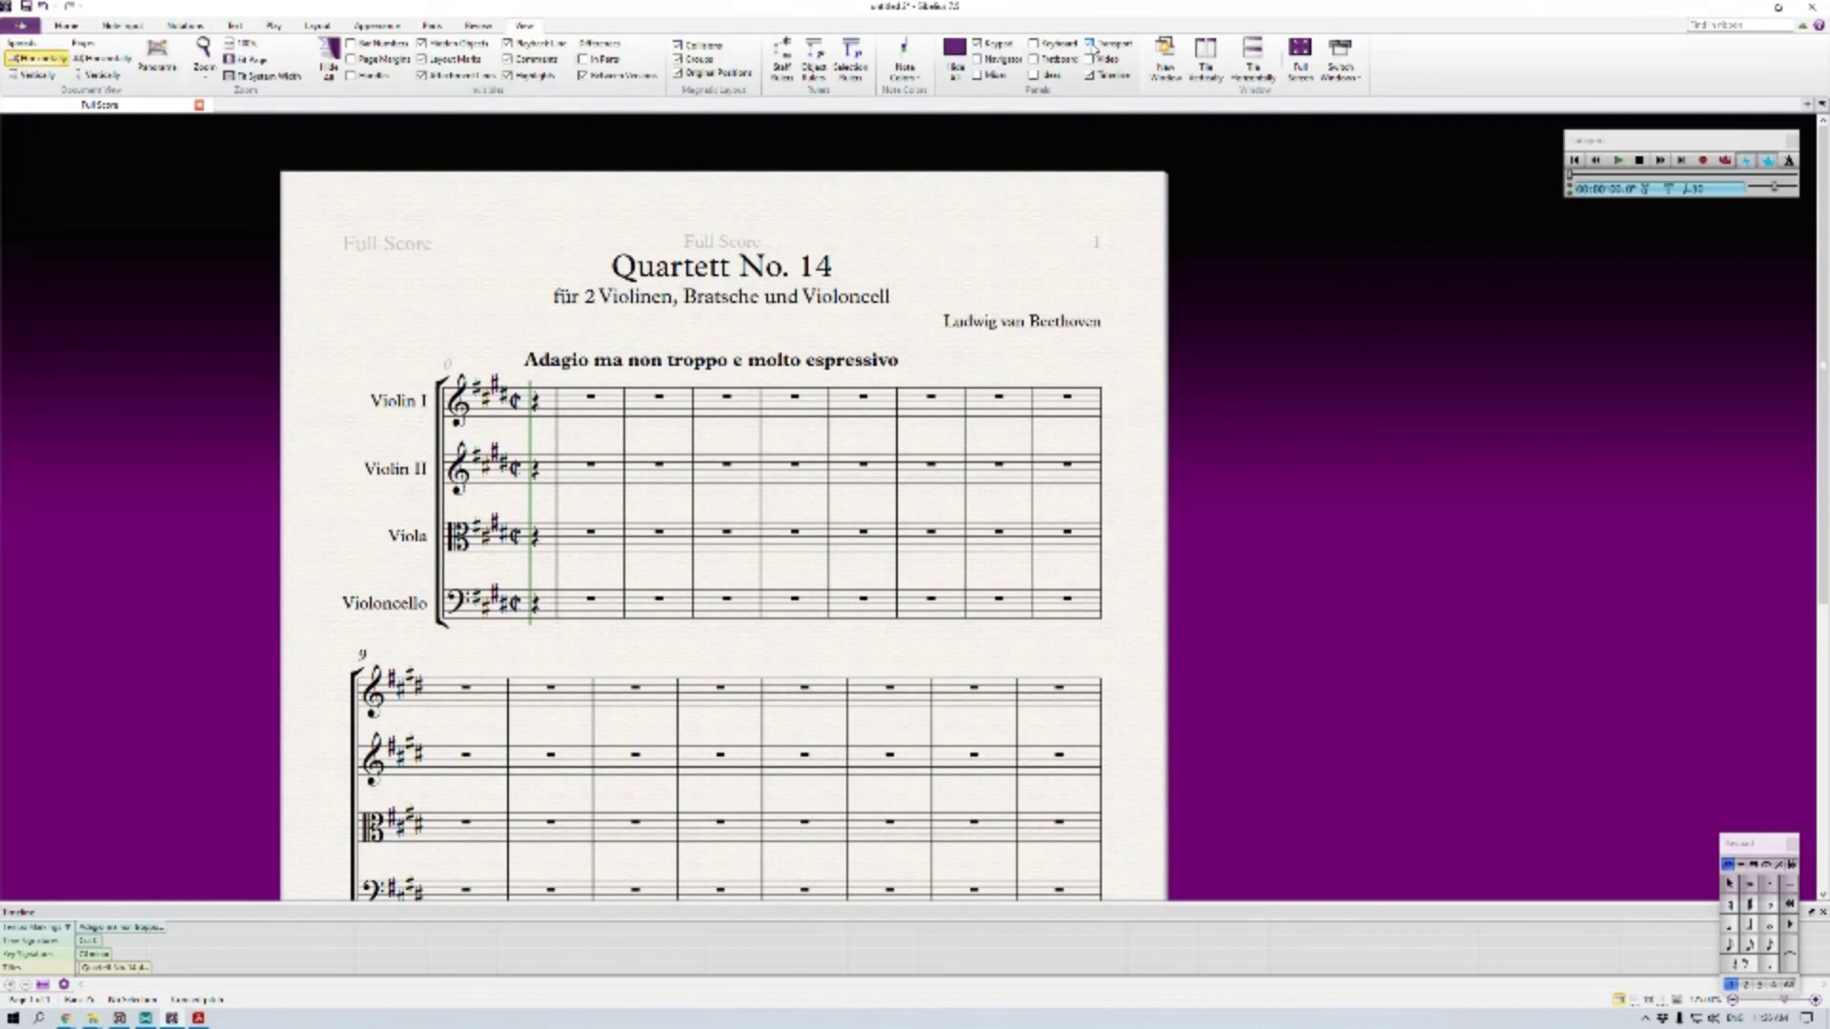
{"action": "left_click", "coordinate": [1089, 44]}
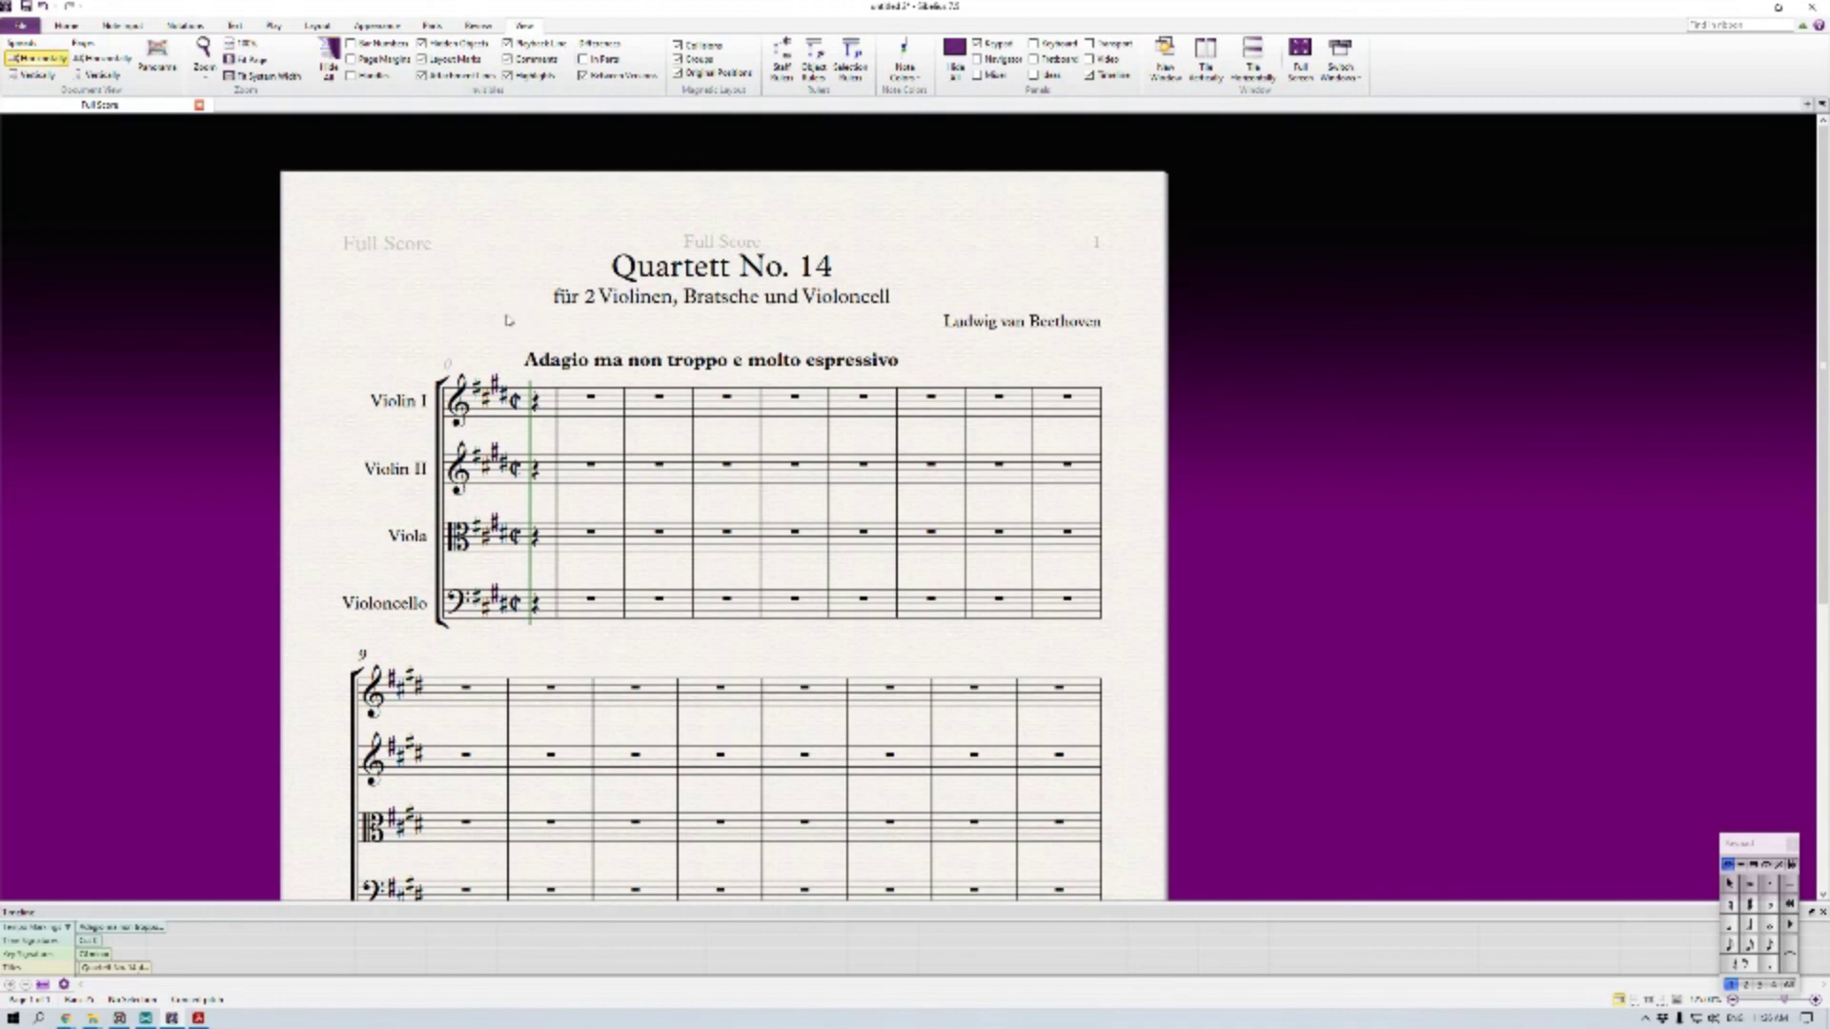
{"action": "left_click", "coordinate": [544, 370]}
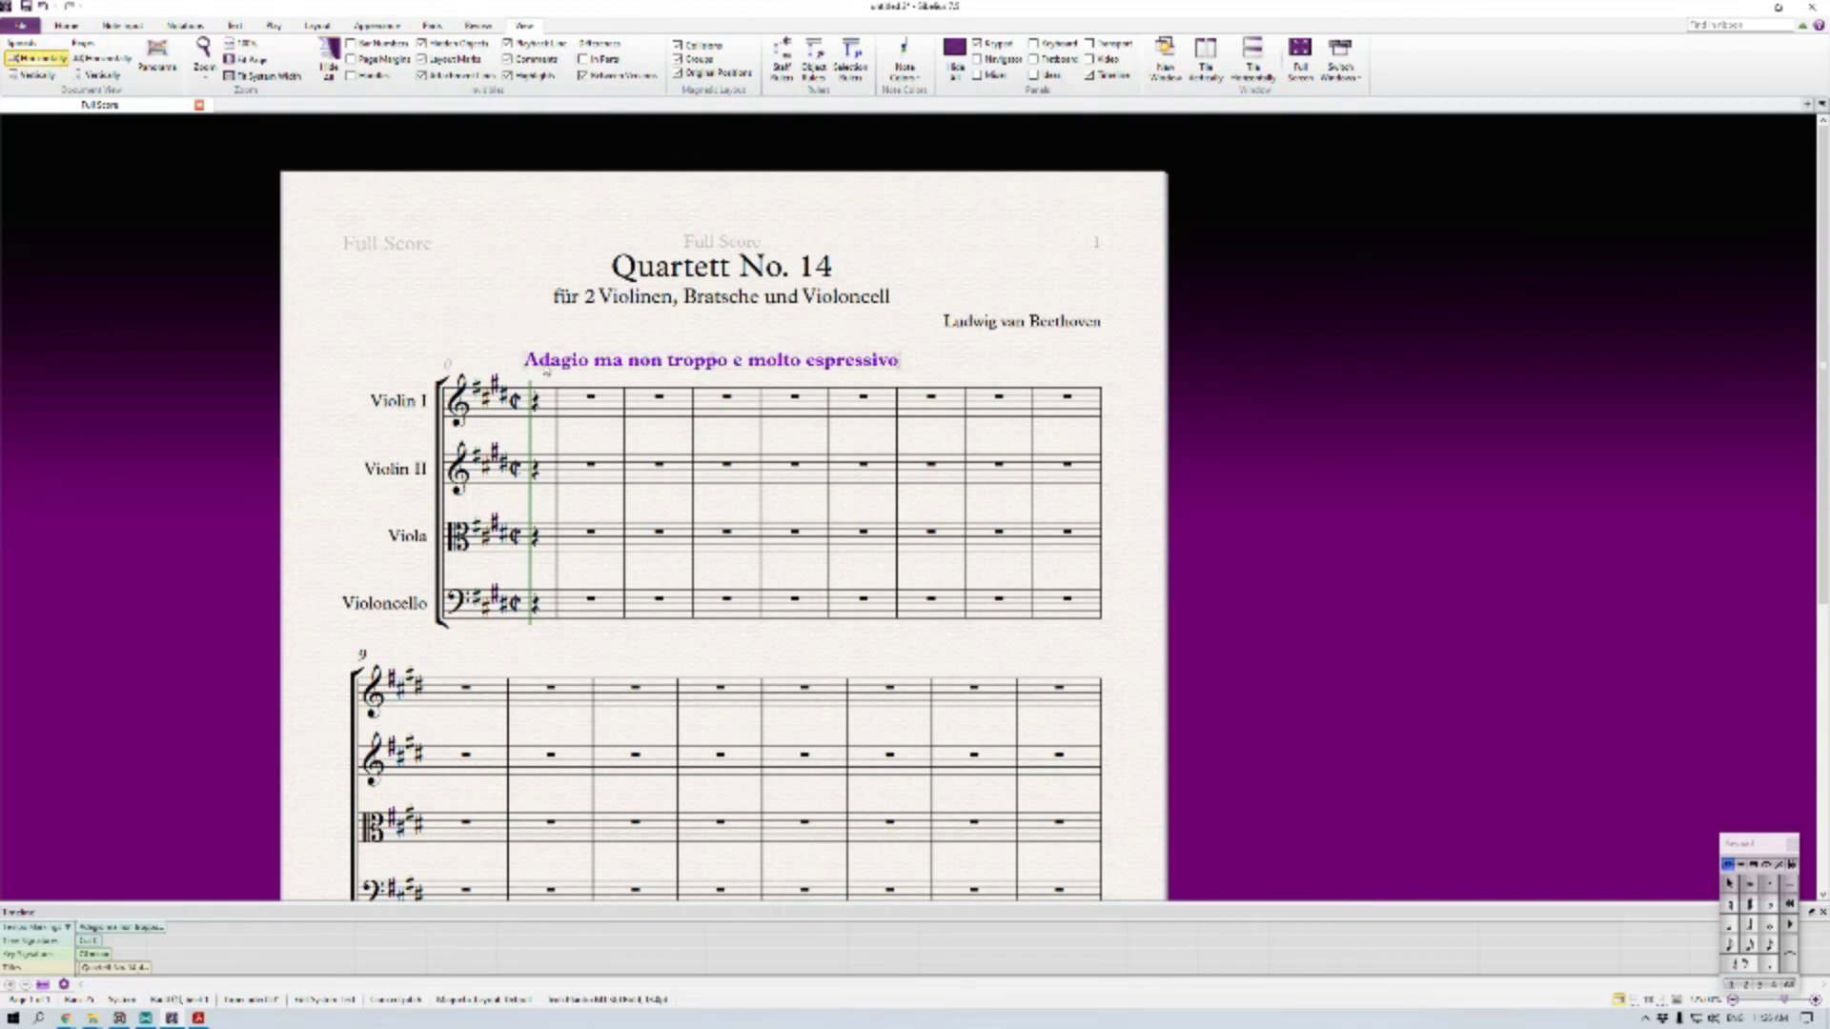
{"action": "left_click", "coordinate": [483, 333]}
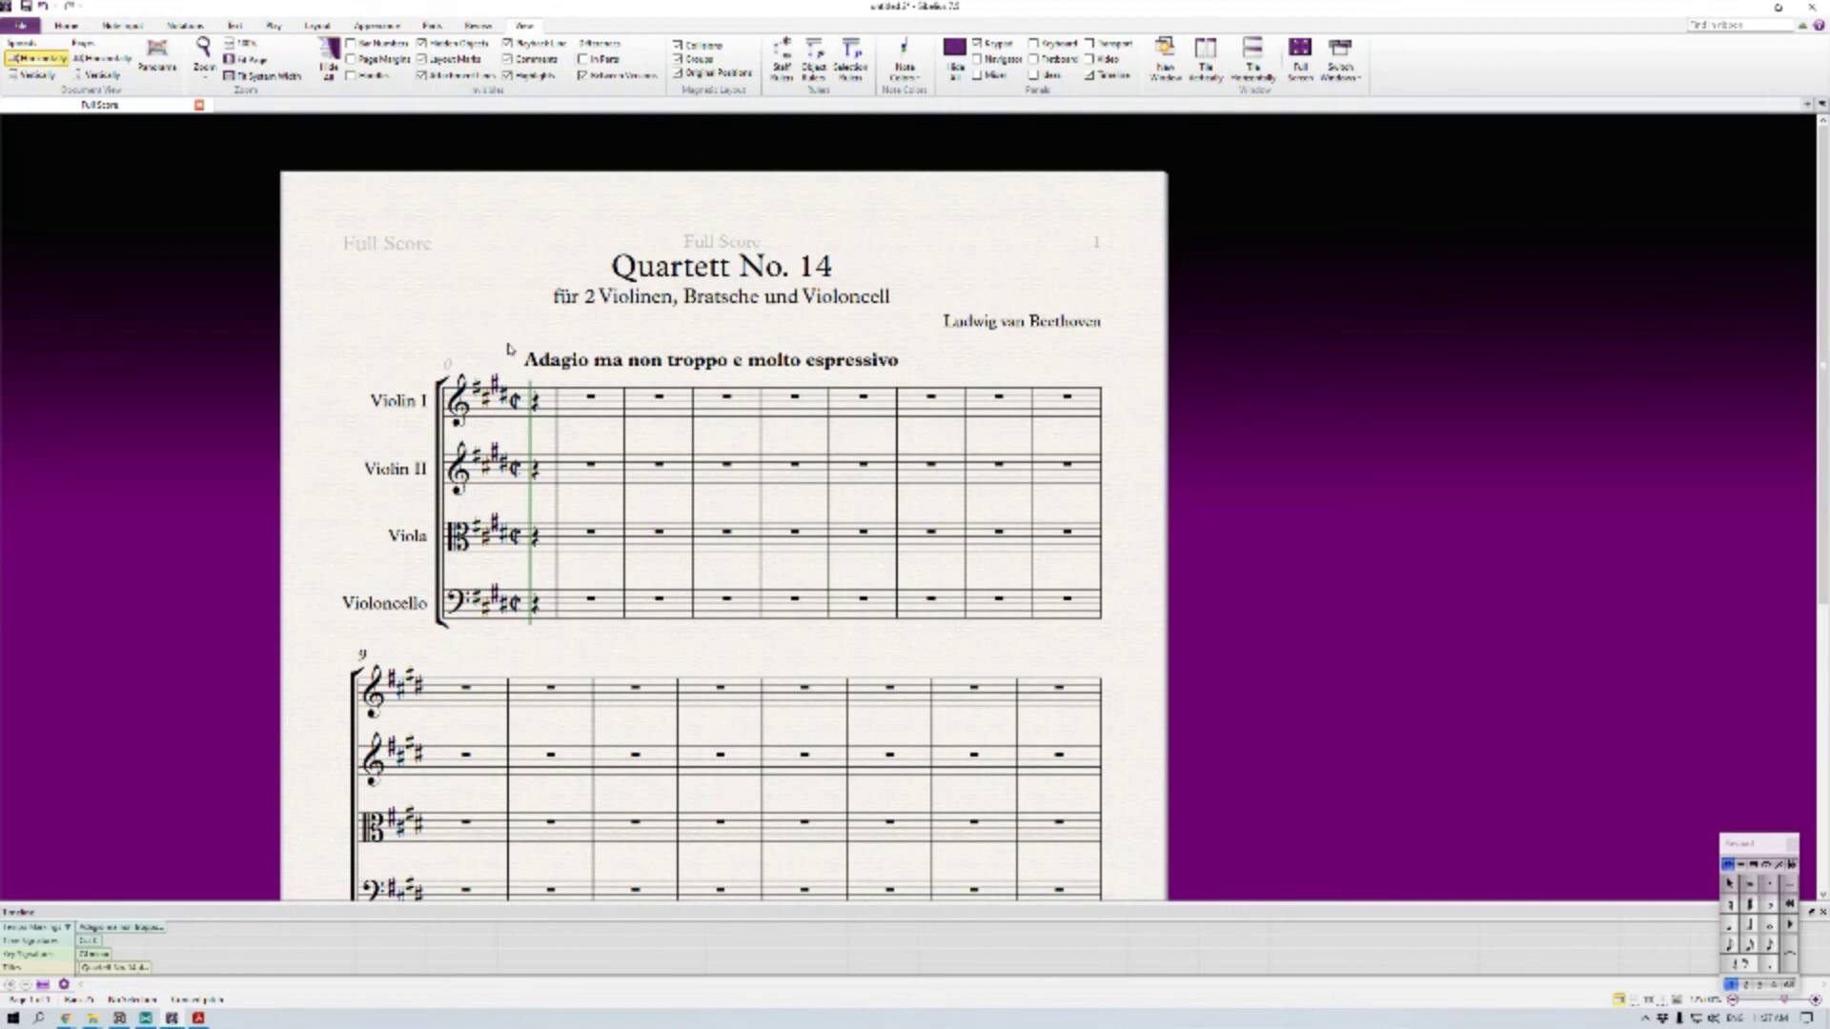
In Violin I, enter a quarter-note G in the pick-up bar and a quarter-note B with a sharp at the start of bar 1
{"action": "left_click", "coordinate": [536, 404]}
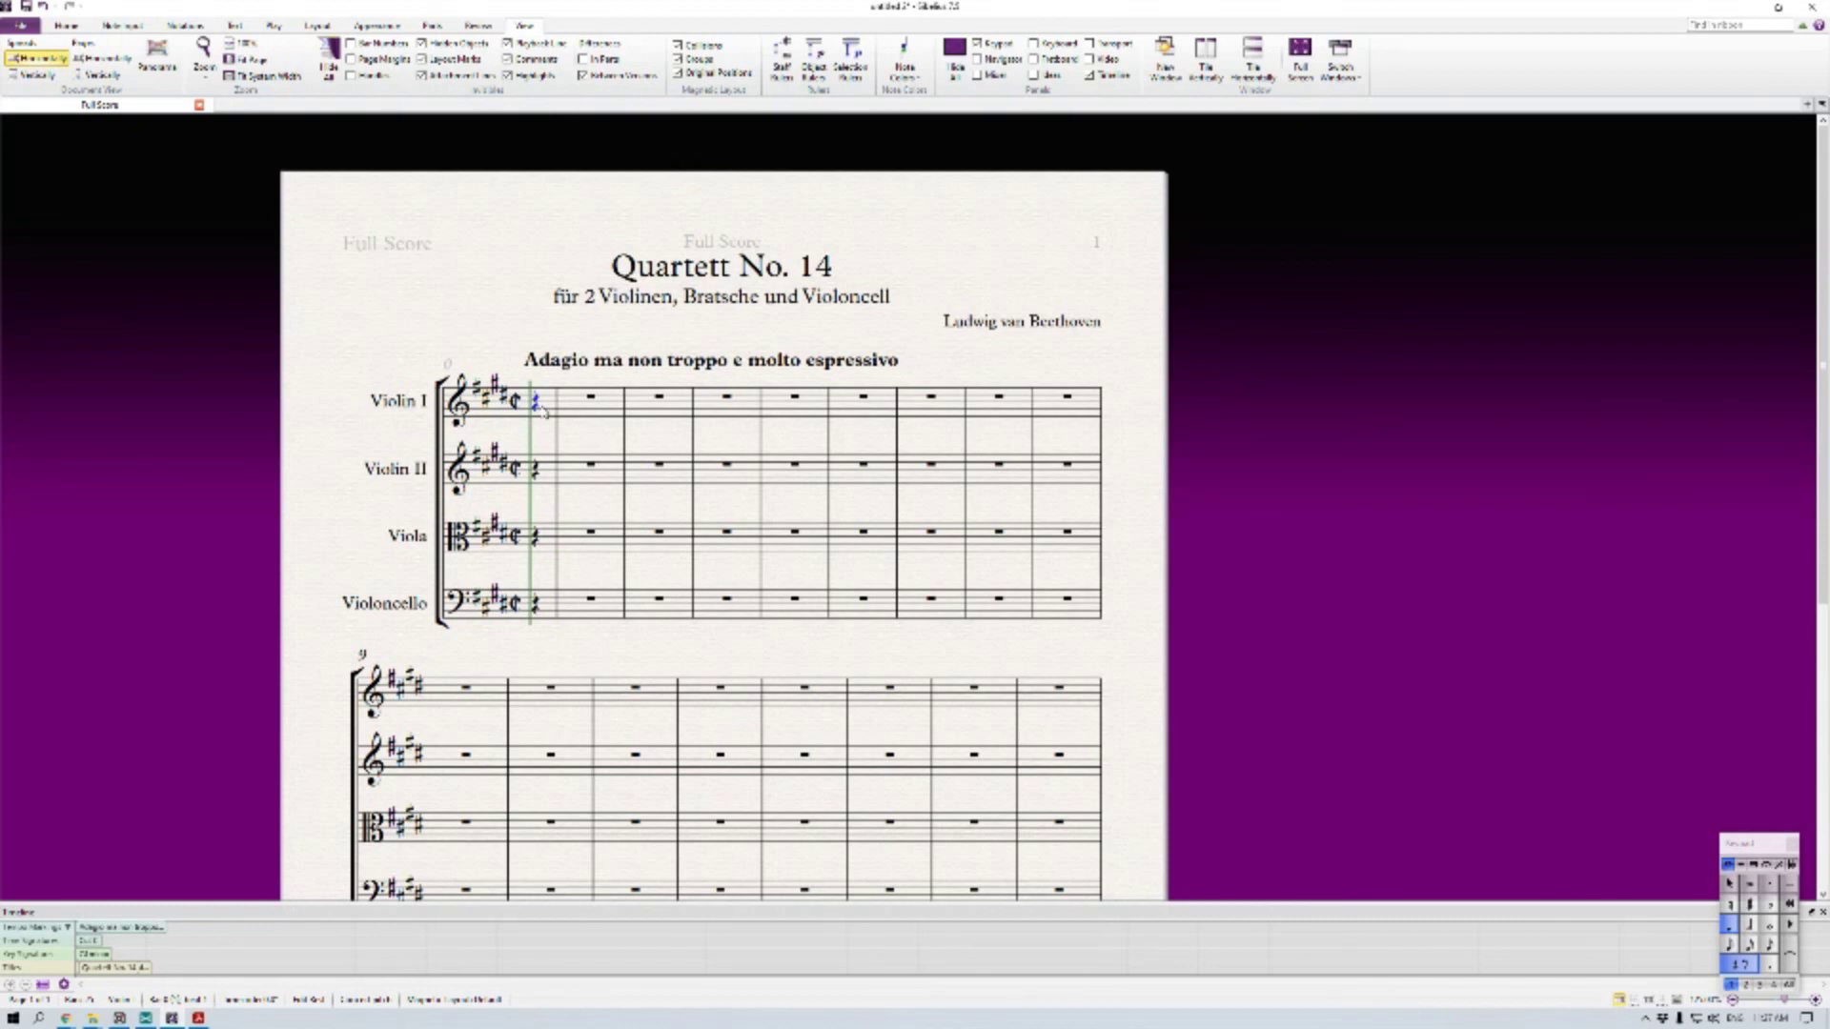
{"action": "key", "text": "g"}
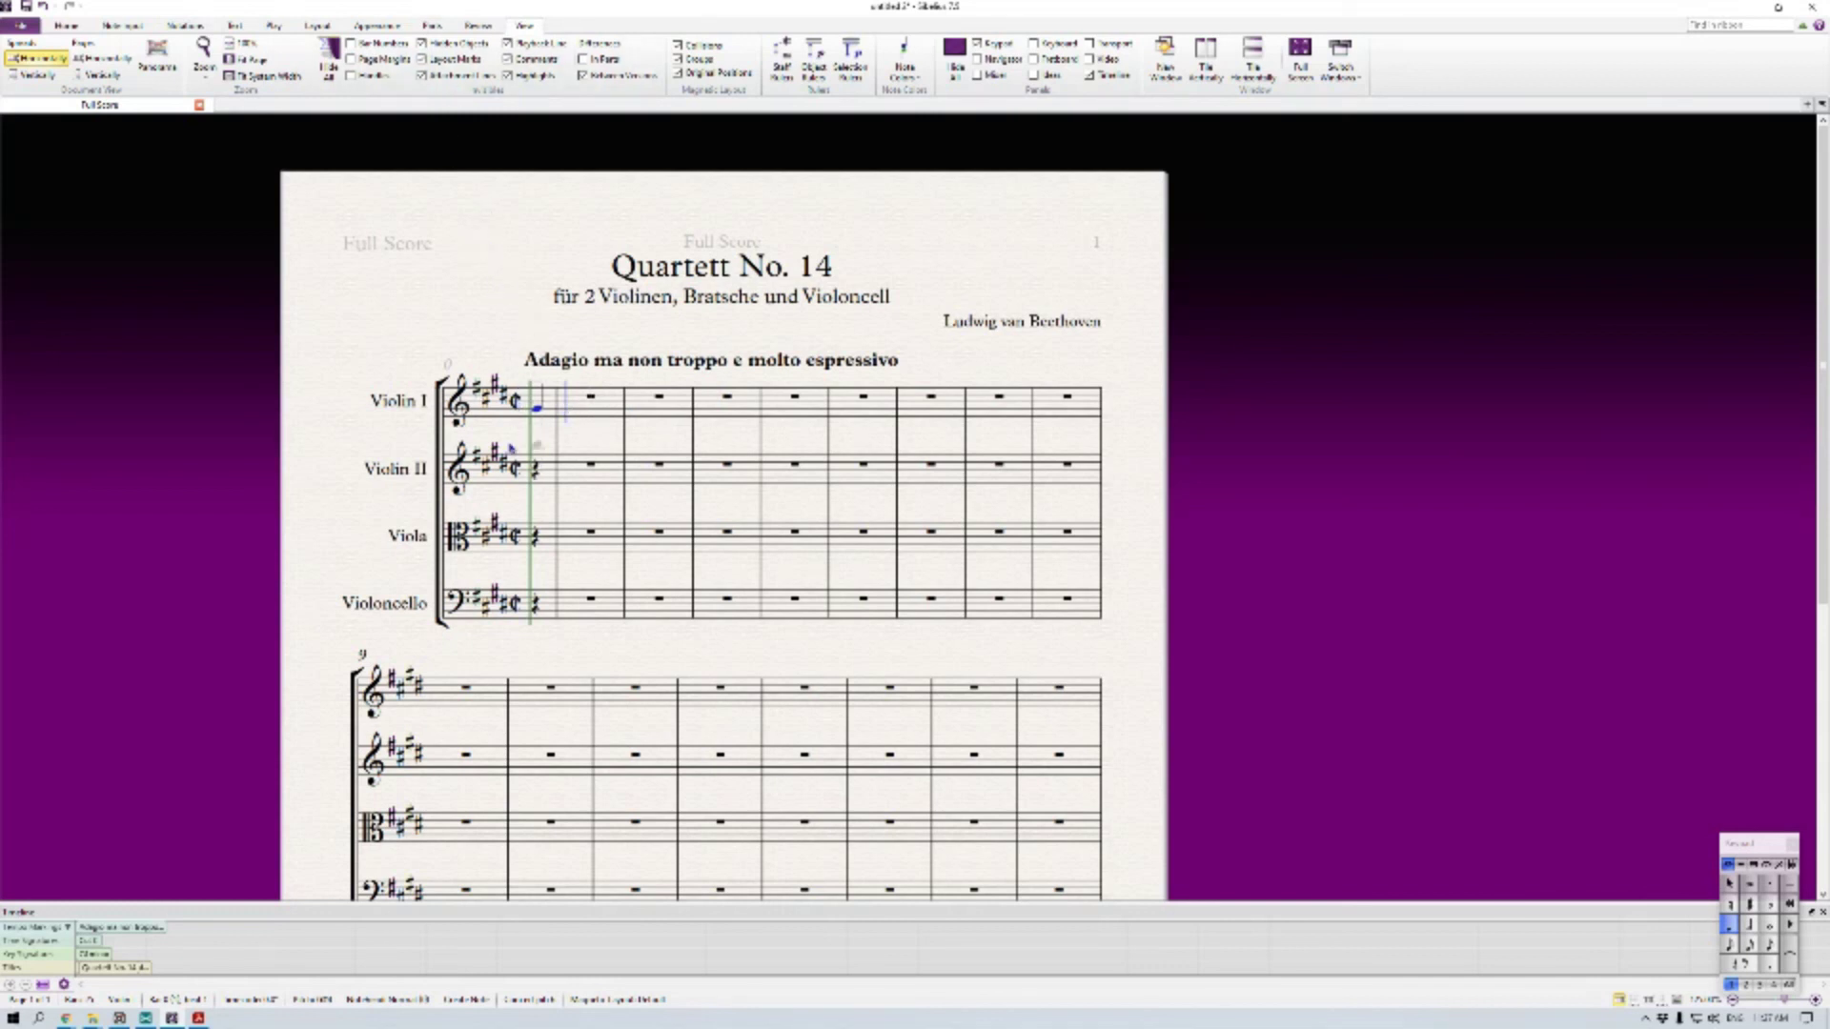
{"action": "key", "text": "g"}
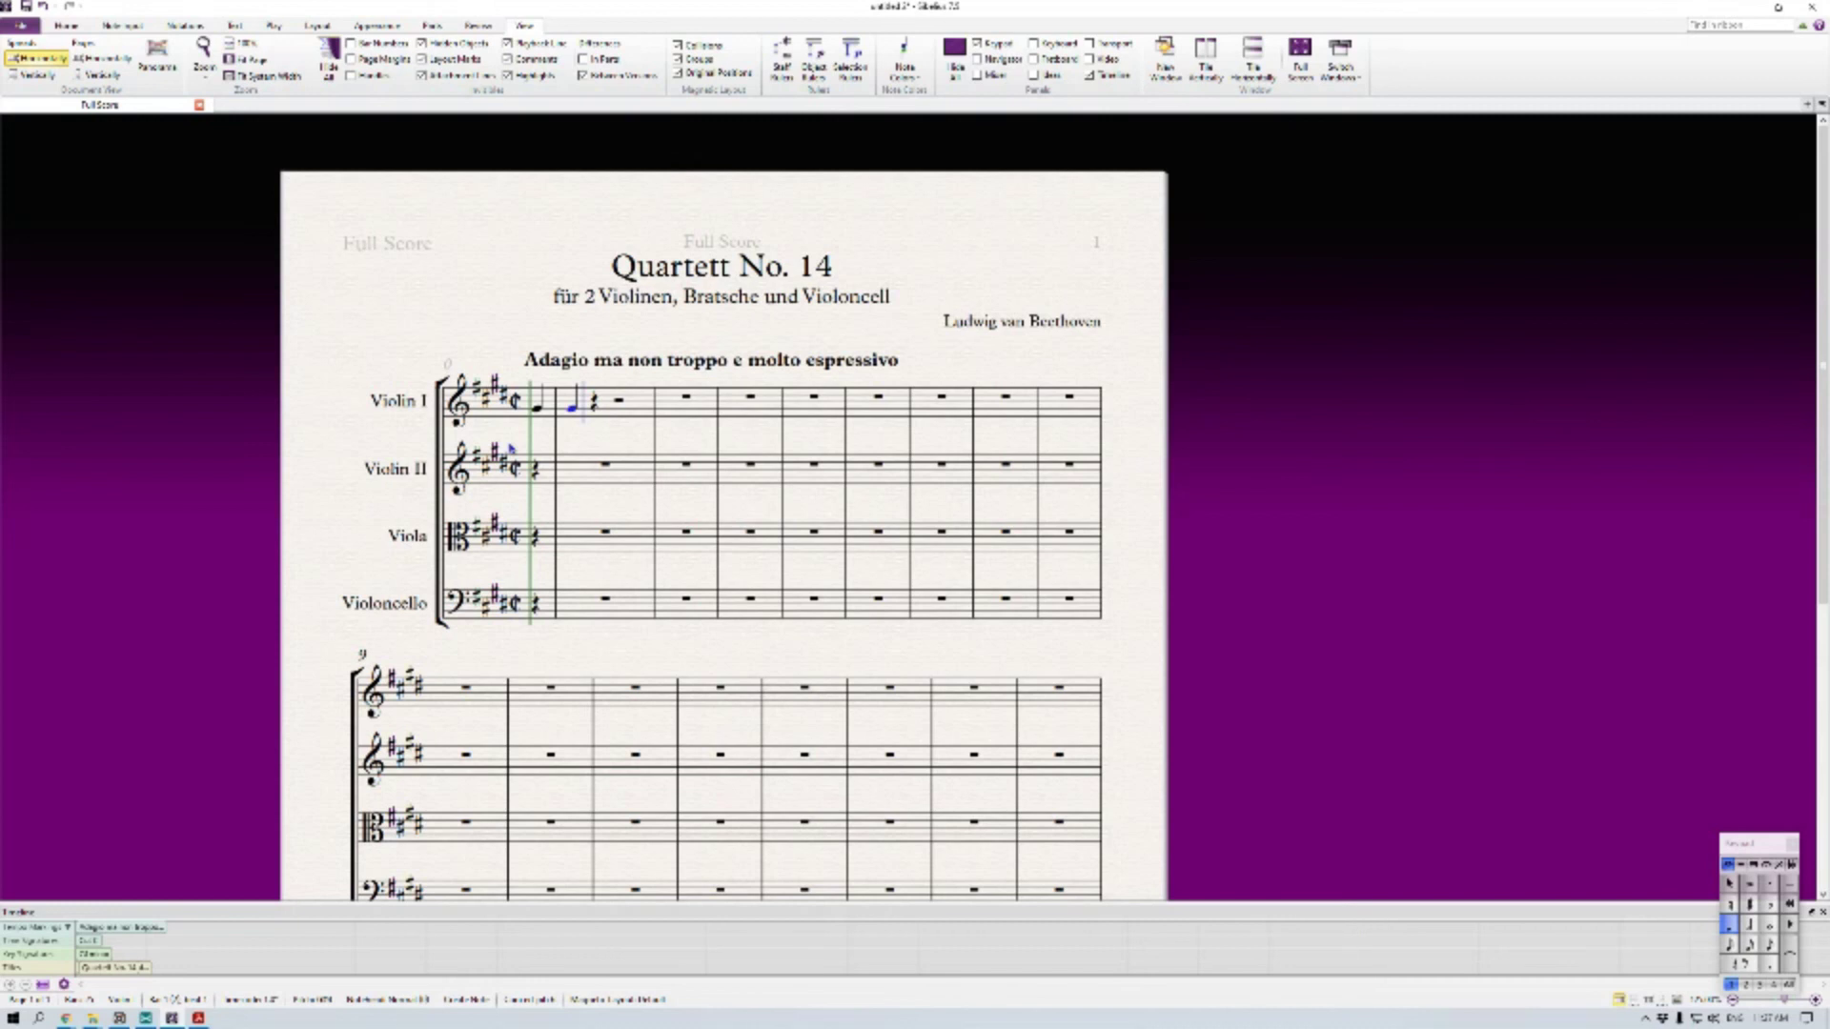
{"action": "key", "text": "Up"}
{"action": "key", "text": "Up"}
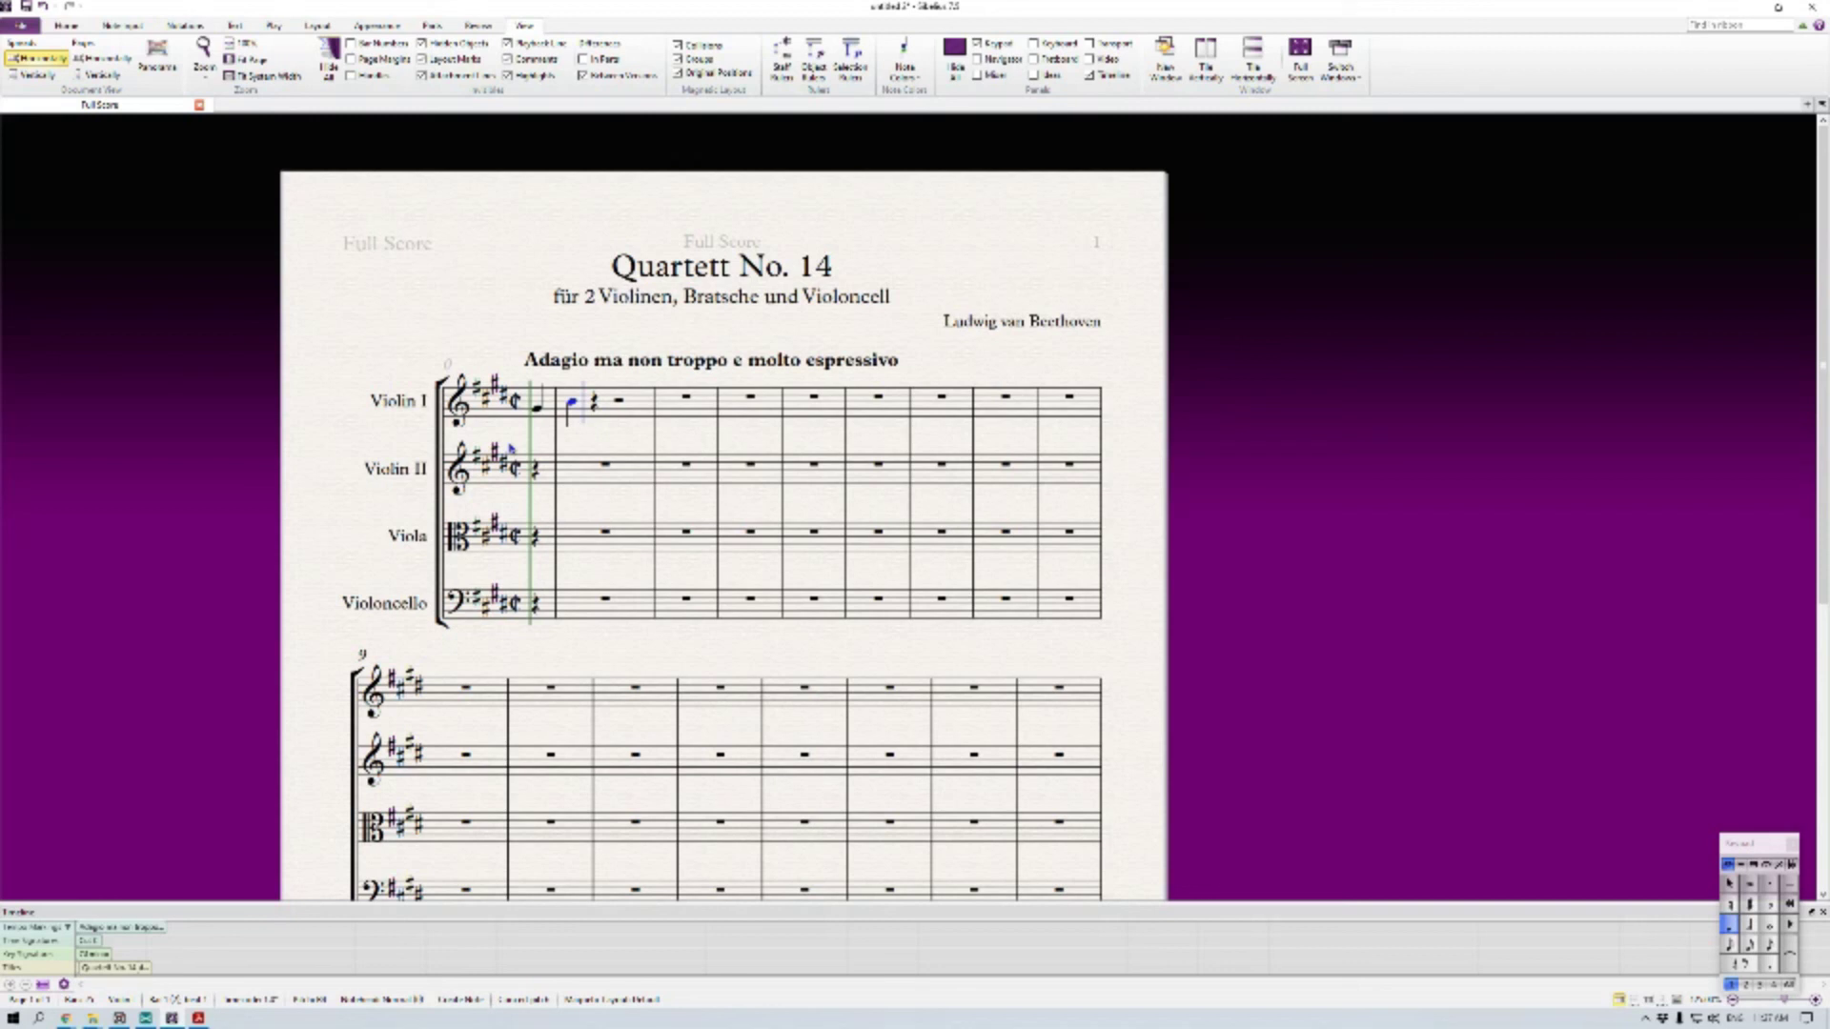
{"action": "key", "text": "8"}
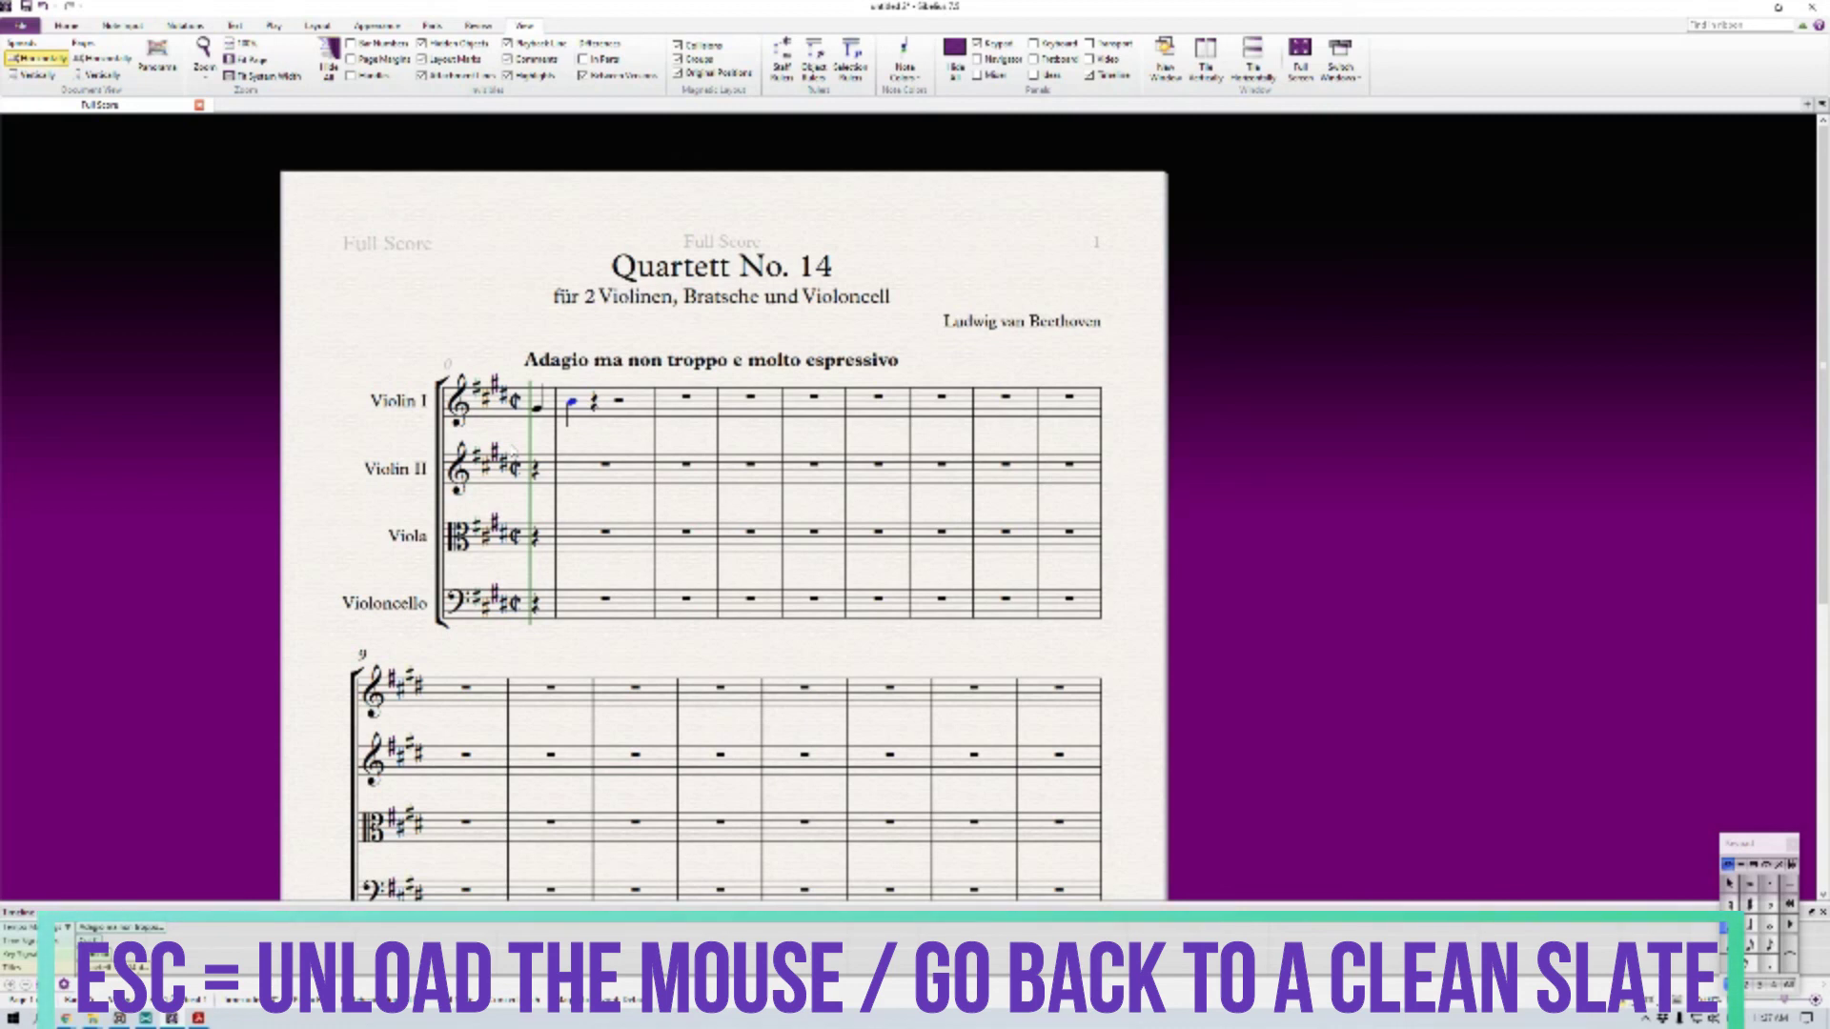
{"action": "key", "text": "KP_8"}
Move the Keypad beside the first system, and remove and restore the sharp on Violin I's first note in bar 1
{"action": "left_click_drag", "start_coordinate": [1756, 849], "coordinate": [481, 196]}
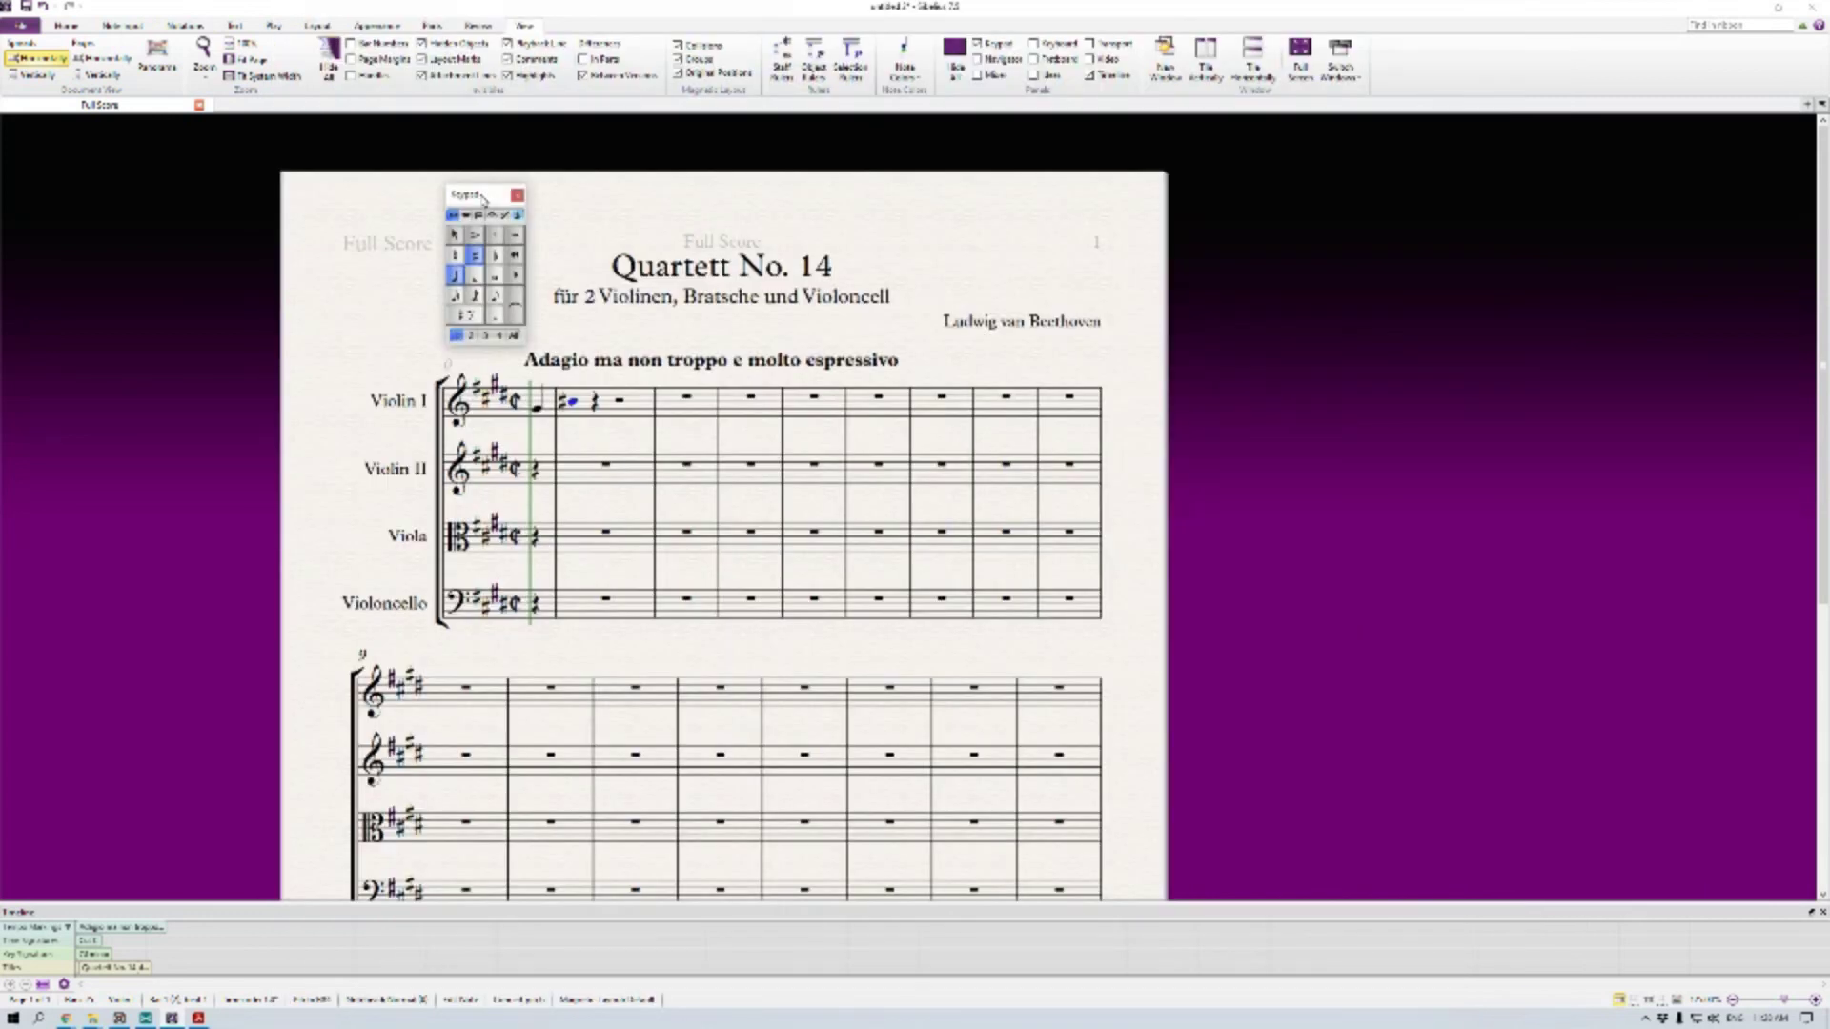
{"action": "left_click", "coordinate": [583, 425]}
{"action": "left_click", "coordinate": [573, 403]}
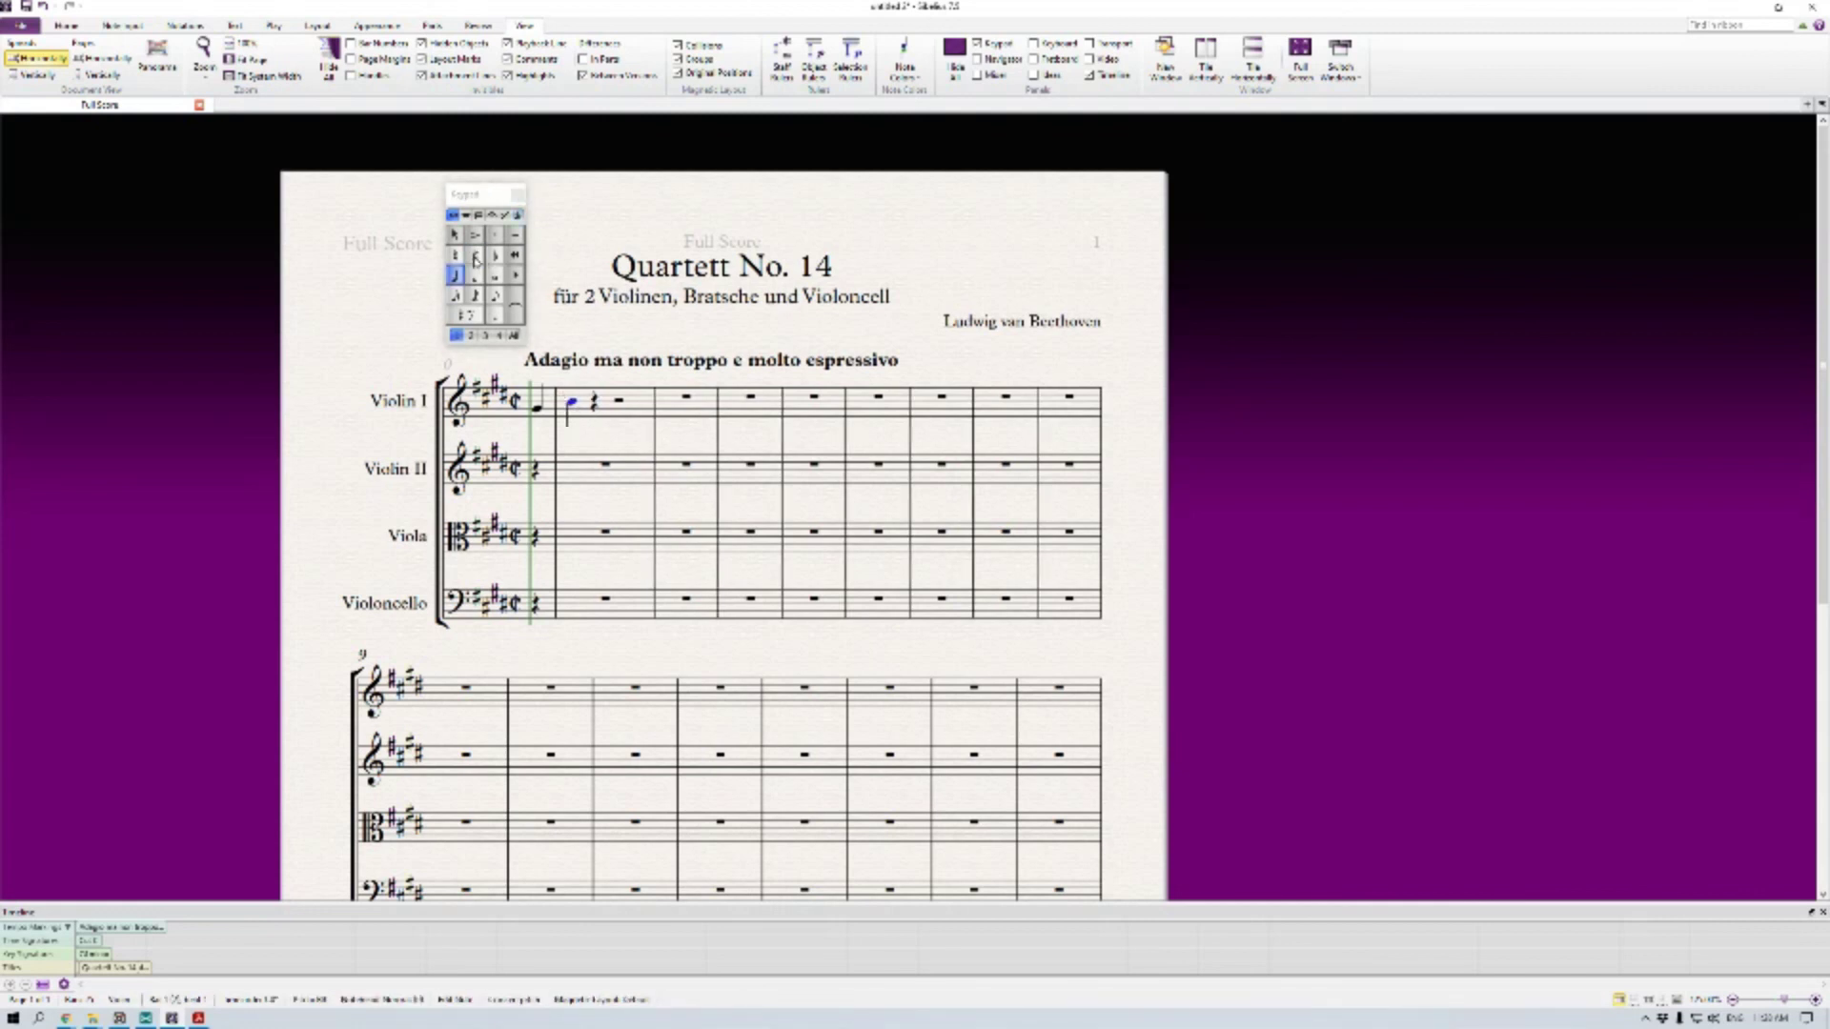
{"action": "left_click", "coordinate": [609, 444]}
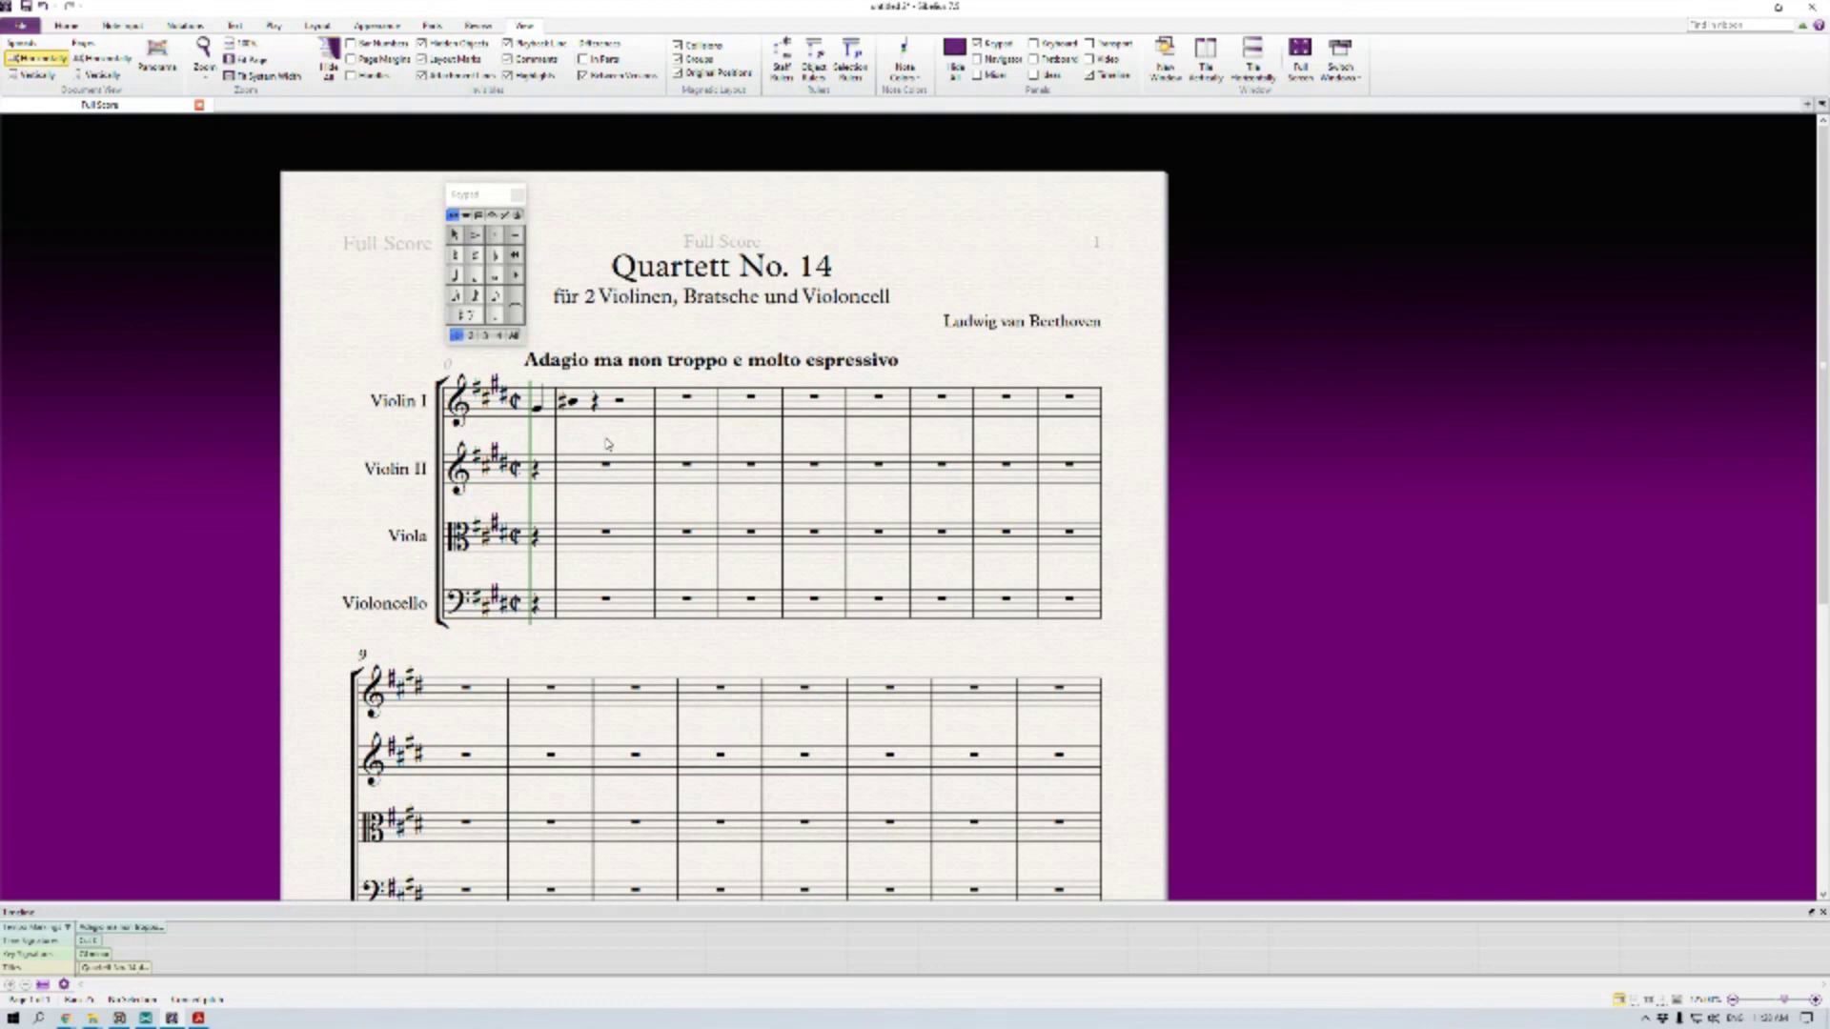
{"action": "left_click", "coordinate": [573, 403]}
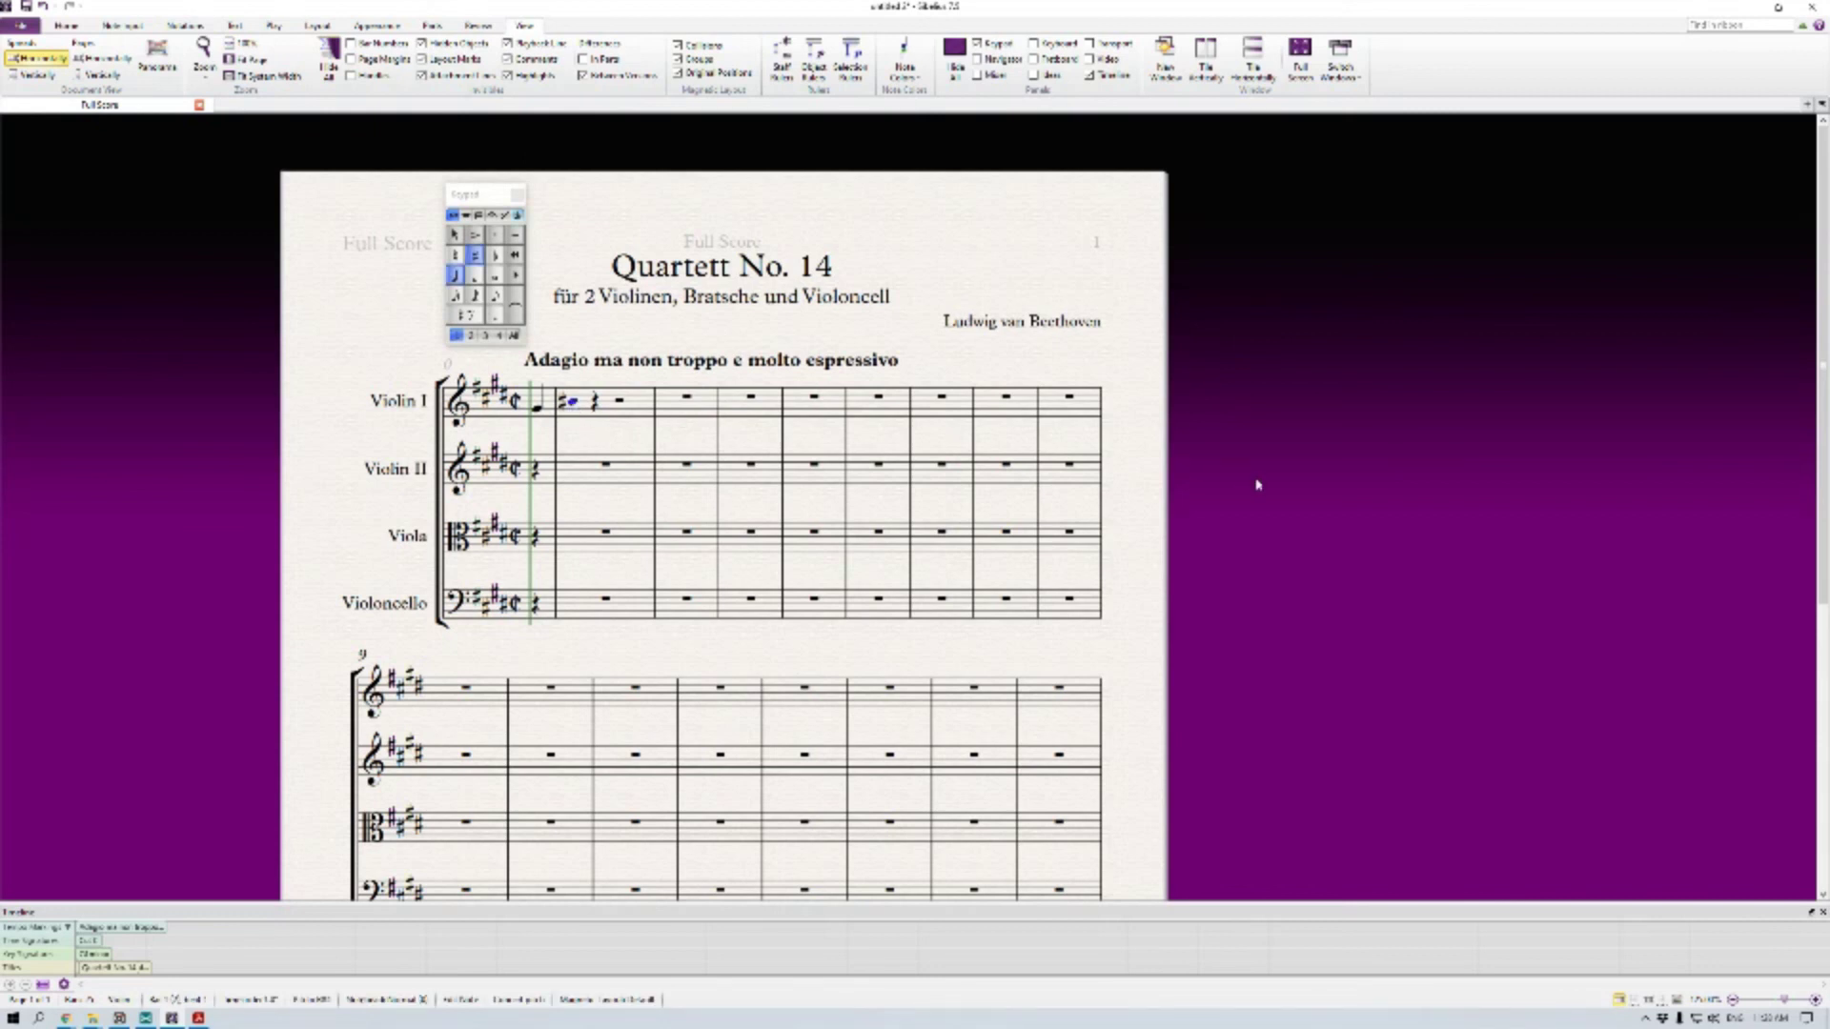
Make the B-sharp in bar 1 a half note, add a half-note C, and enter a dotted half-note A in bar 2
{"action": "key", "text": "5"}
{"action": "key", "text": "c"}
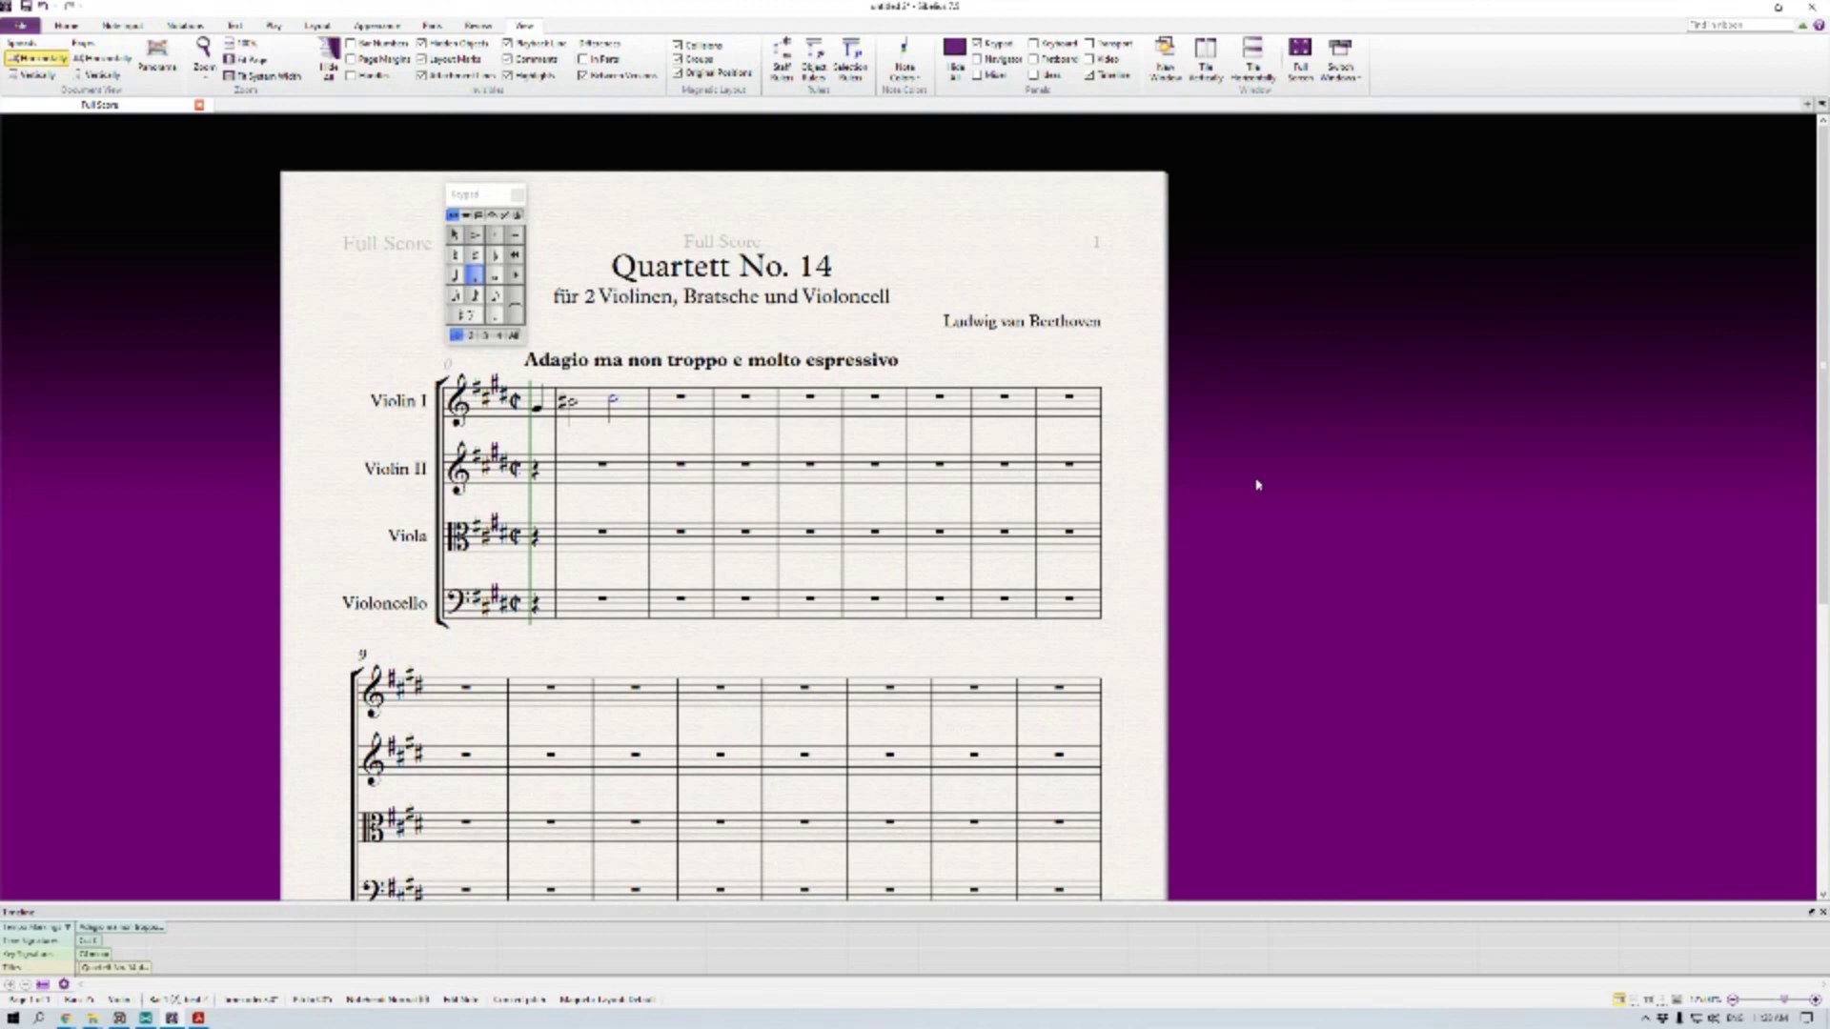
{"action": "key", "text": "b"}
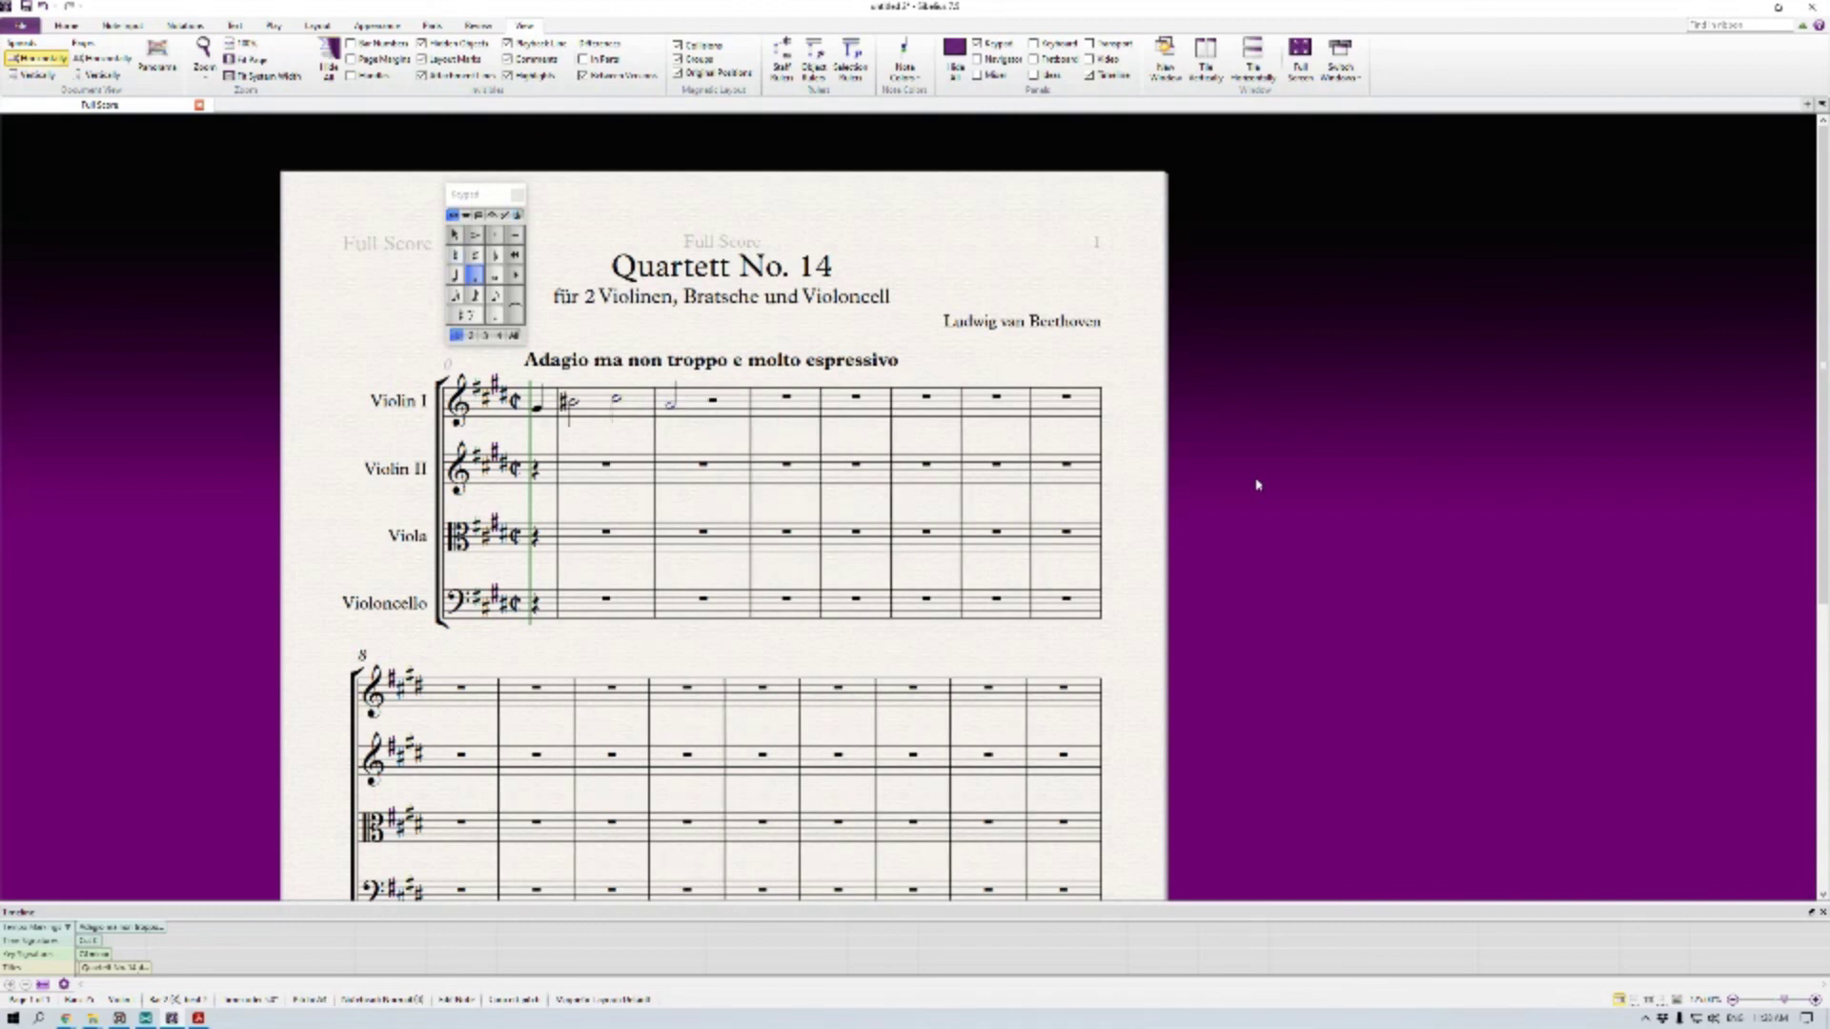
{"action": "key", "text": "period"}
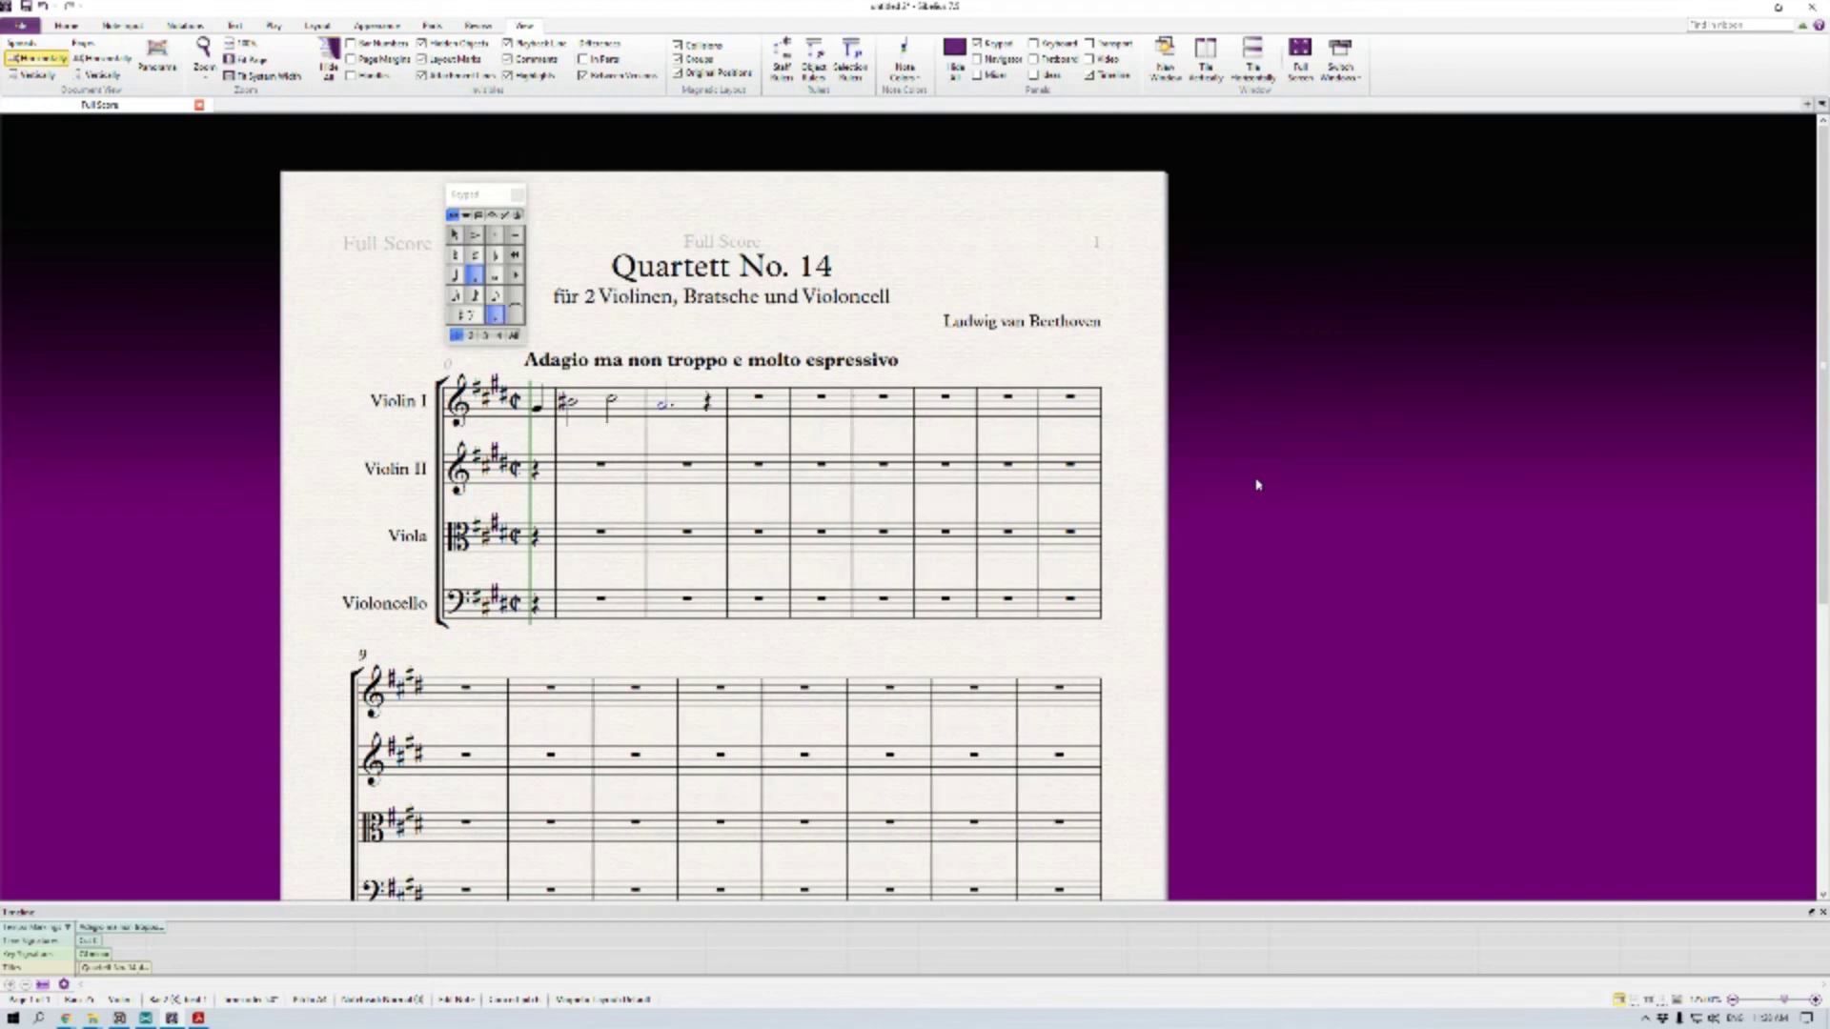
Fill the end of bar 2 and all of bar 3 in Violin I with quarter notes, following the printed score
{"action": "left_click_drag", "start_coordinate": [1170, 420], "coordinate": [891, 367]}
{"action": "left_click_drag", "start_coordinate": [467, 196], "coordinate": [103, 139]}
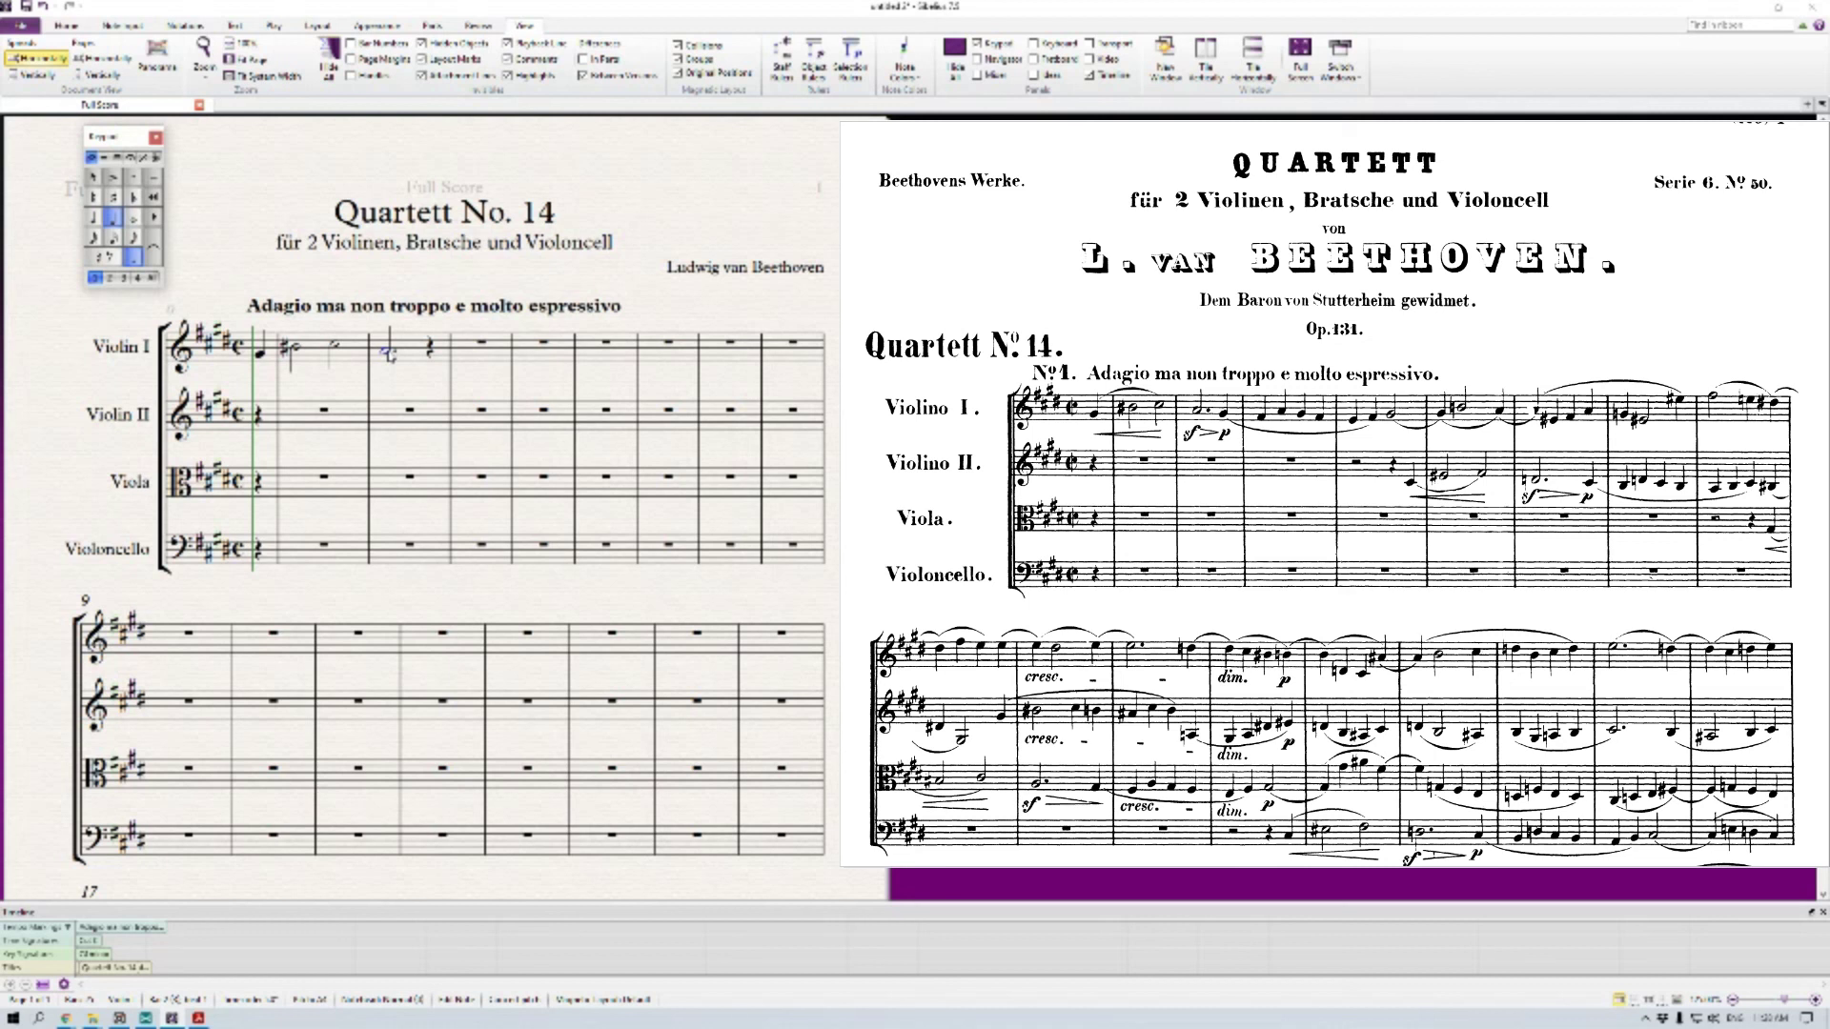
{"action": "key", "text": "4"}
{"action": "key", "text": "g"}
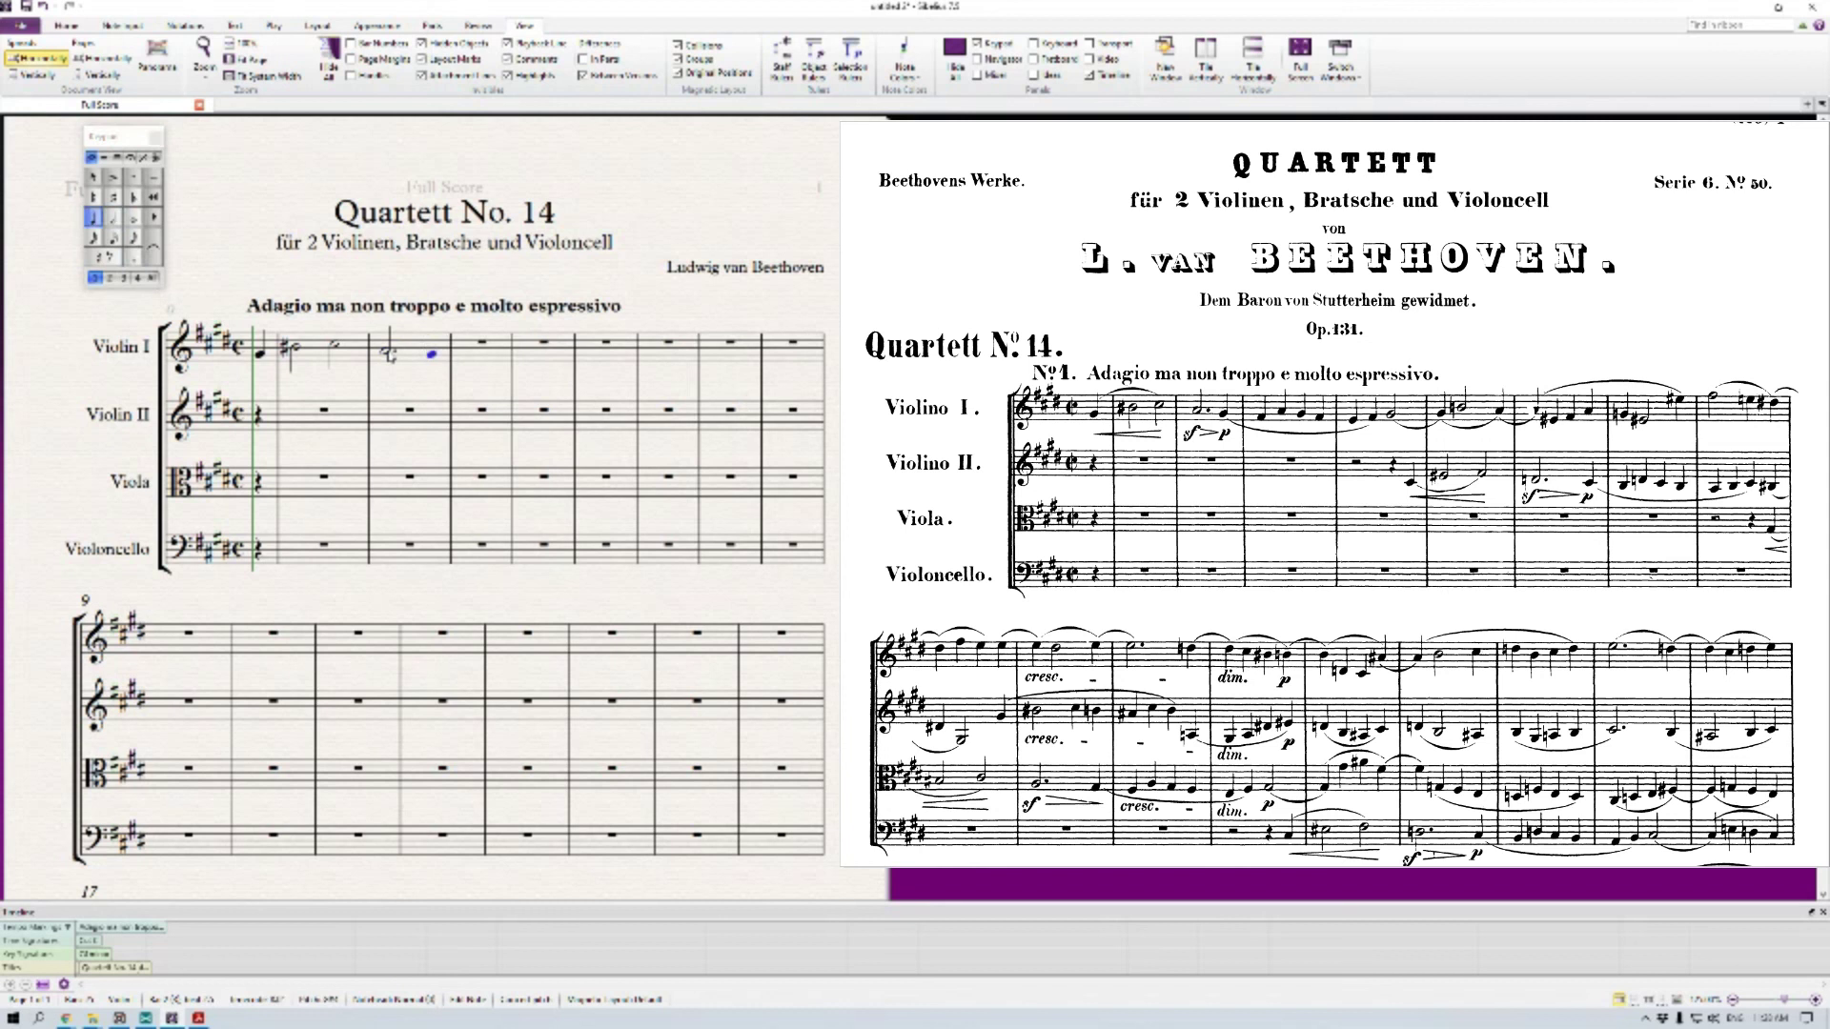
{"action": "key", "text": "g"}
{"action": "key", "text": "f"}
{"action": "key", "text": "a"}
{"action": "key", "text": "g"}
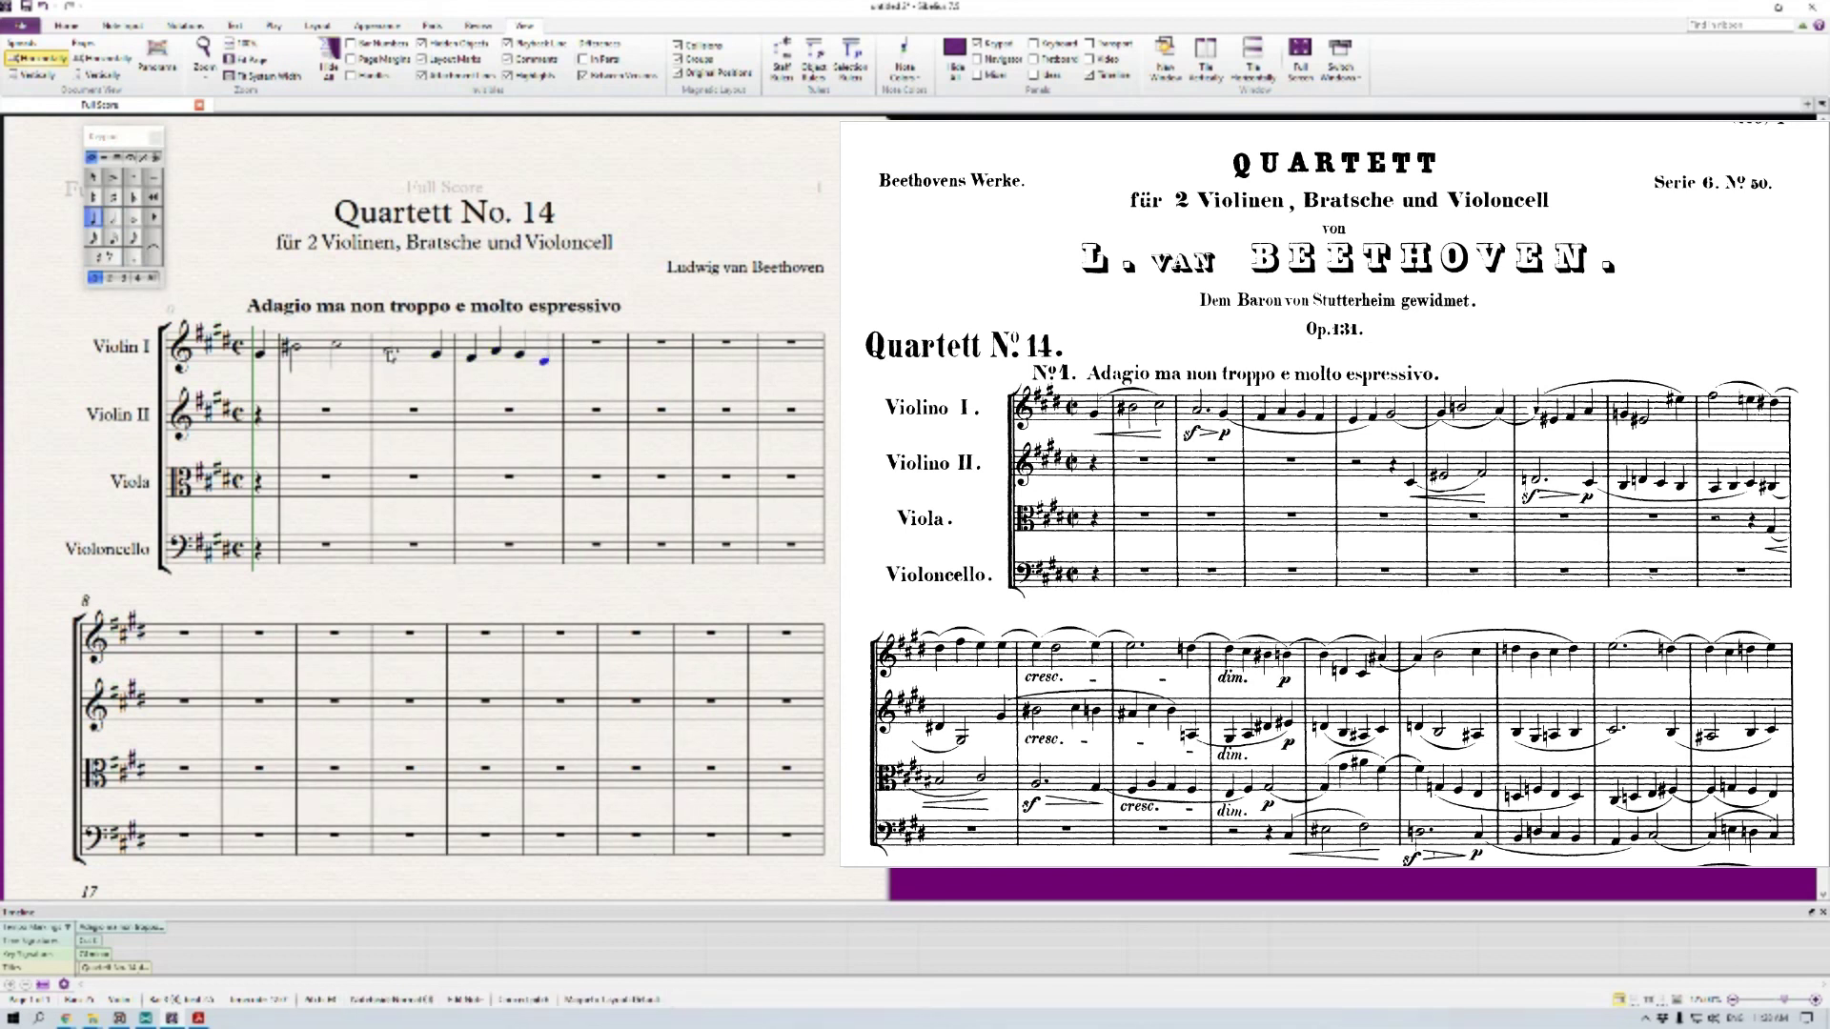
Continue the Violin I melody through bar 4 to a quarter note at the start of bar 5, and end note entry
{"action": "key", "text": "e"}
{"action": "key", "text": "e"}
{"action": "key", "text": "f"}
{"action": "key", "text": "5"}
{"action": "key", "text": "4"}
{"action": "key", "text": "f"}
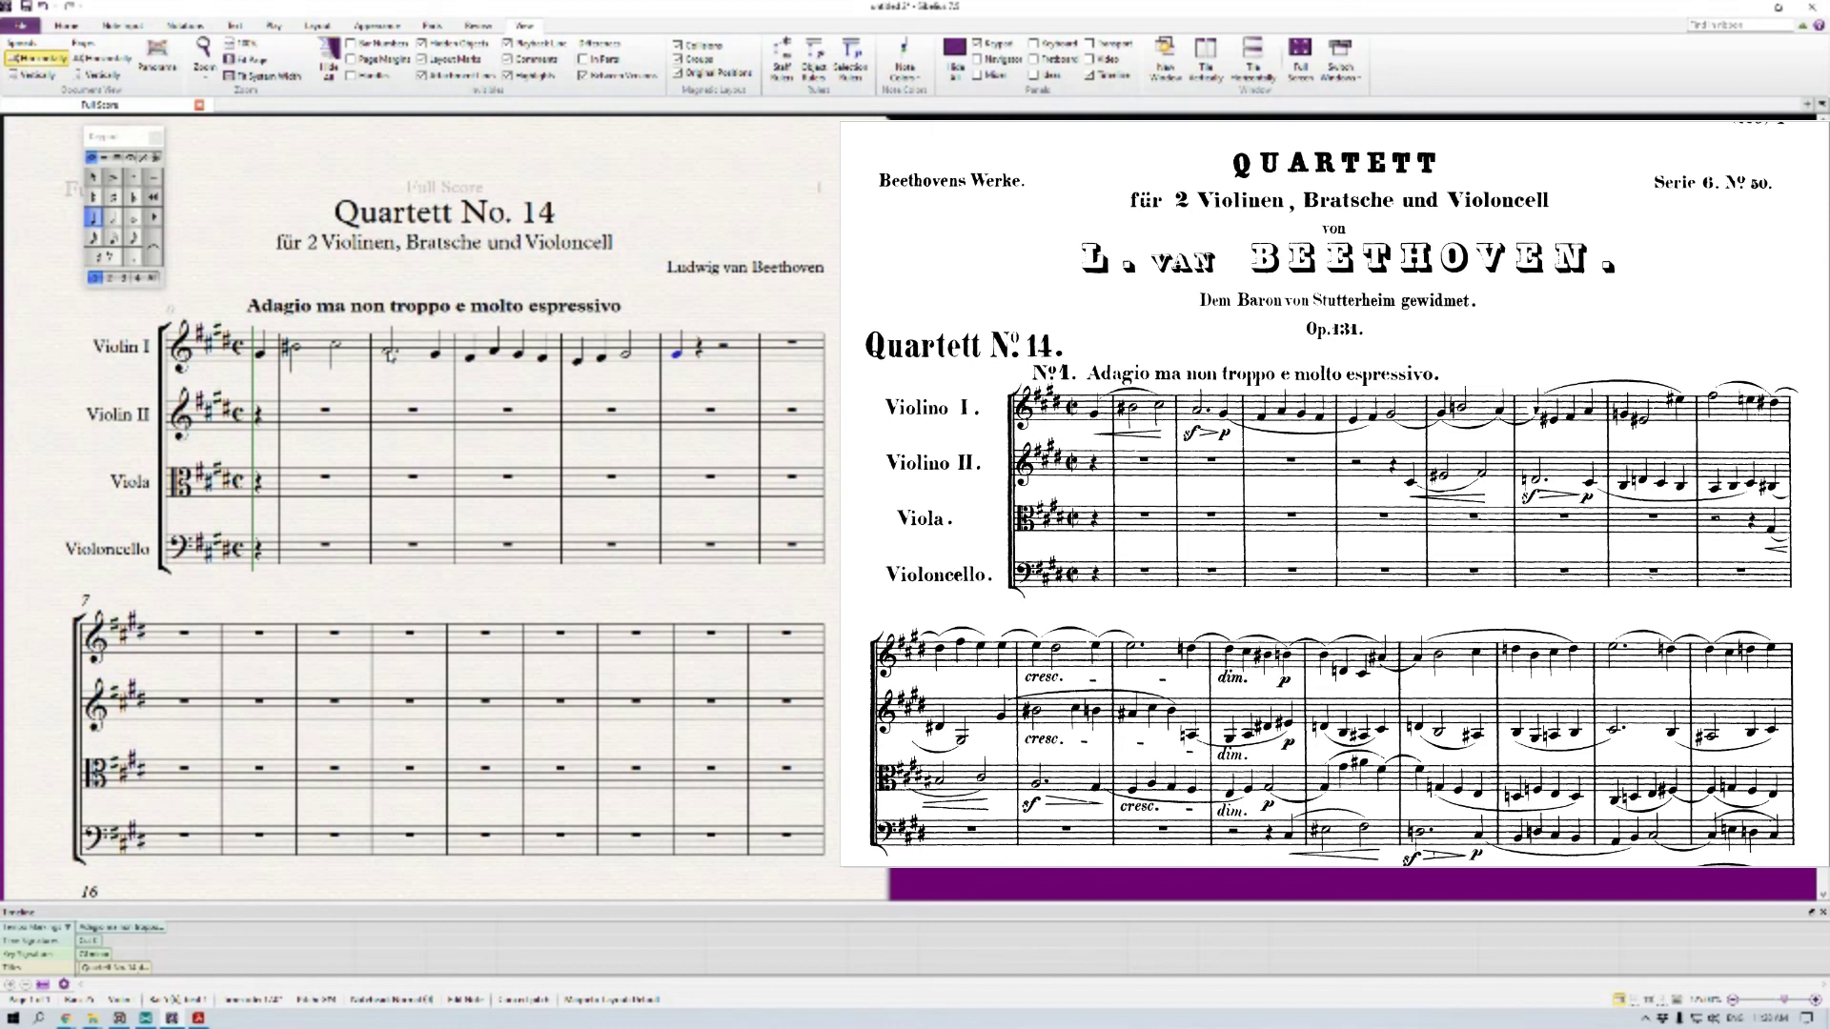
{"action": "key", "text": "Escape"}
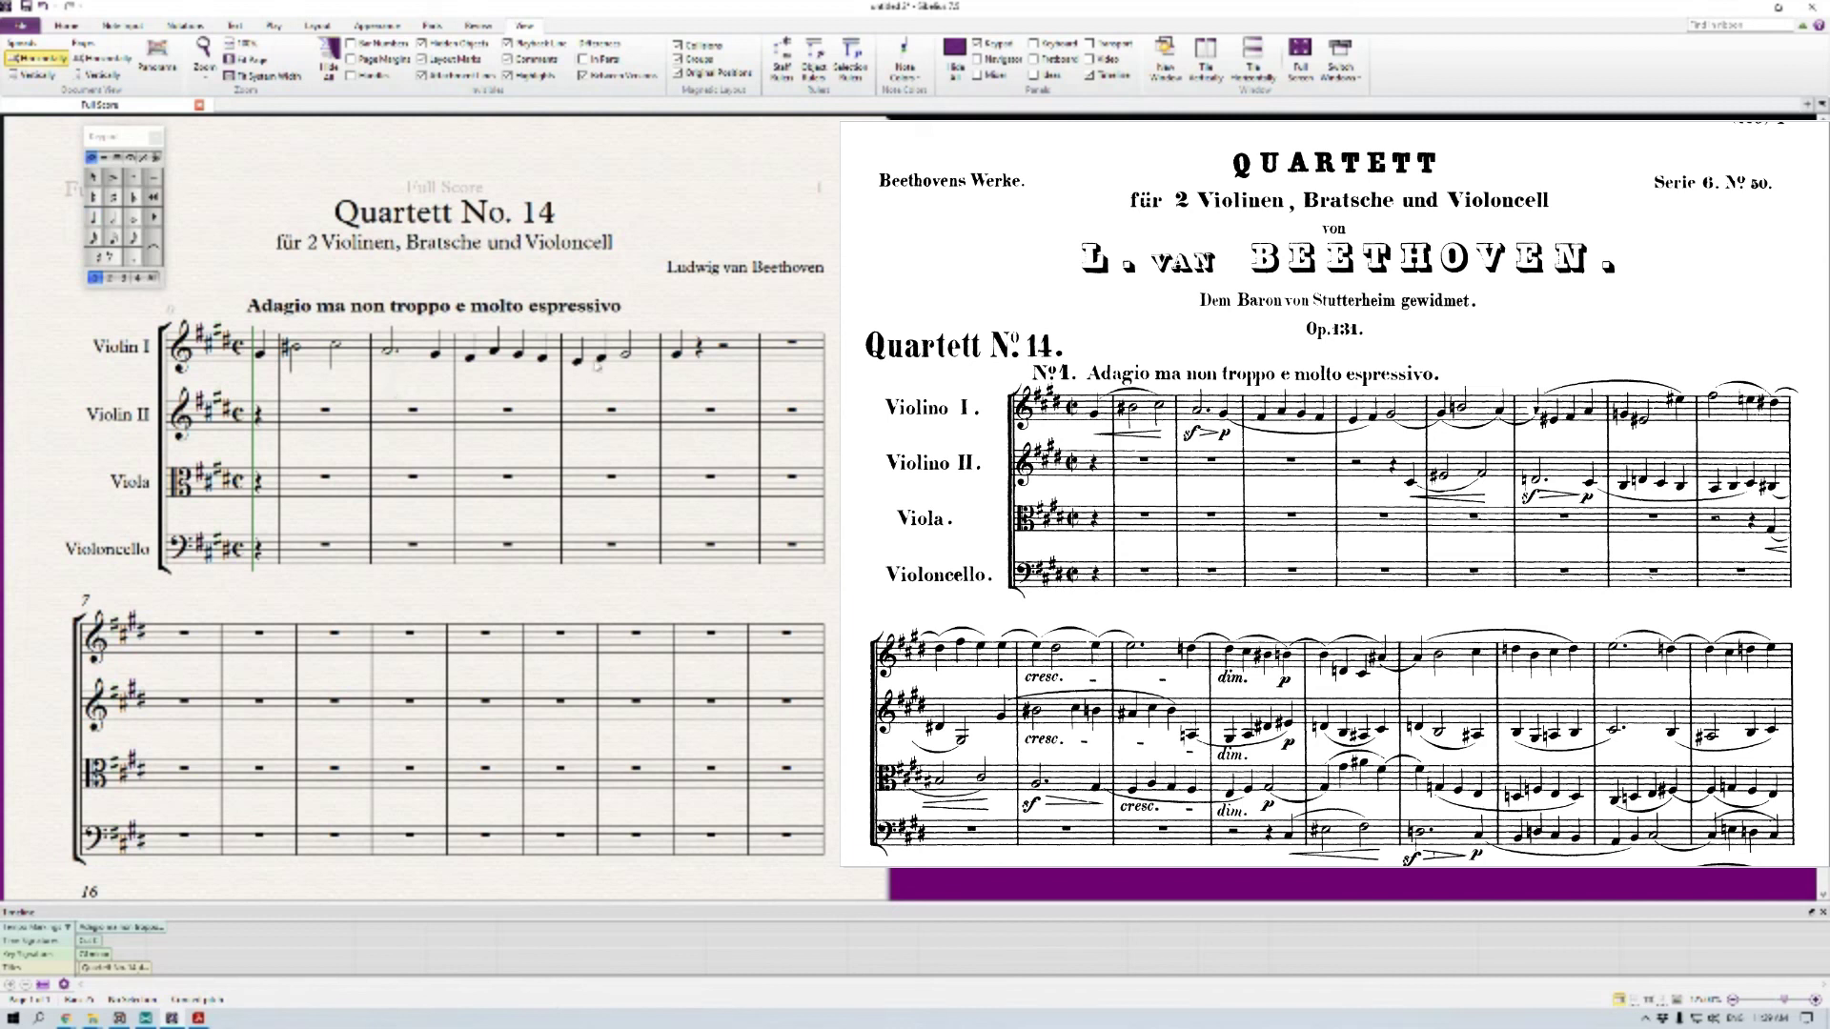
Tie Violin I's half note at the end of bar 4 to the first note of bar 5, toggling the tie off and on again
{"action": "left_click", "coordinate": [629, 356]}
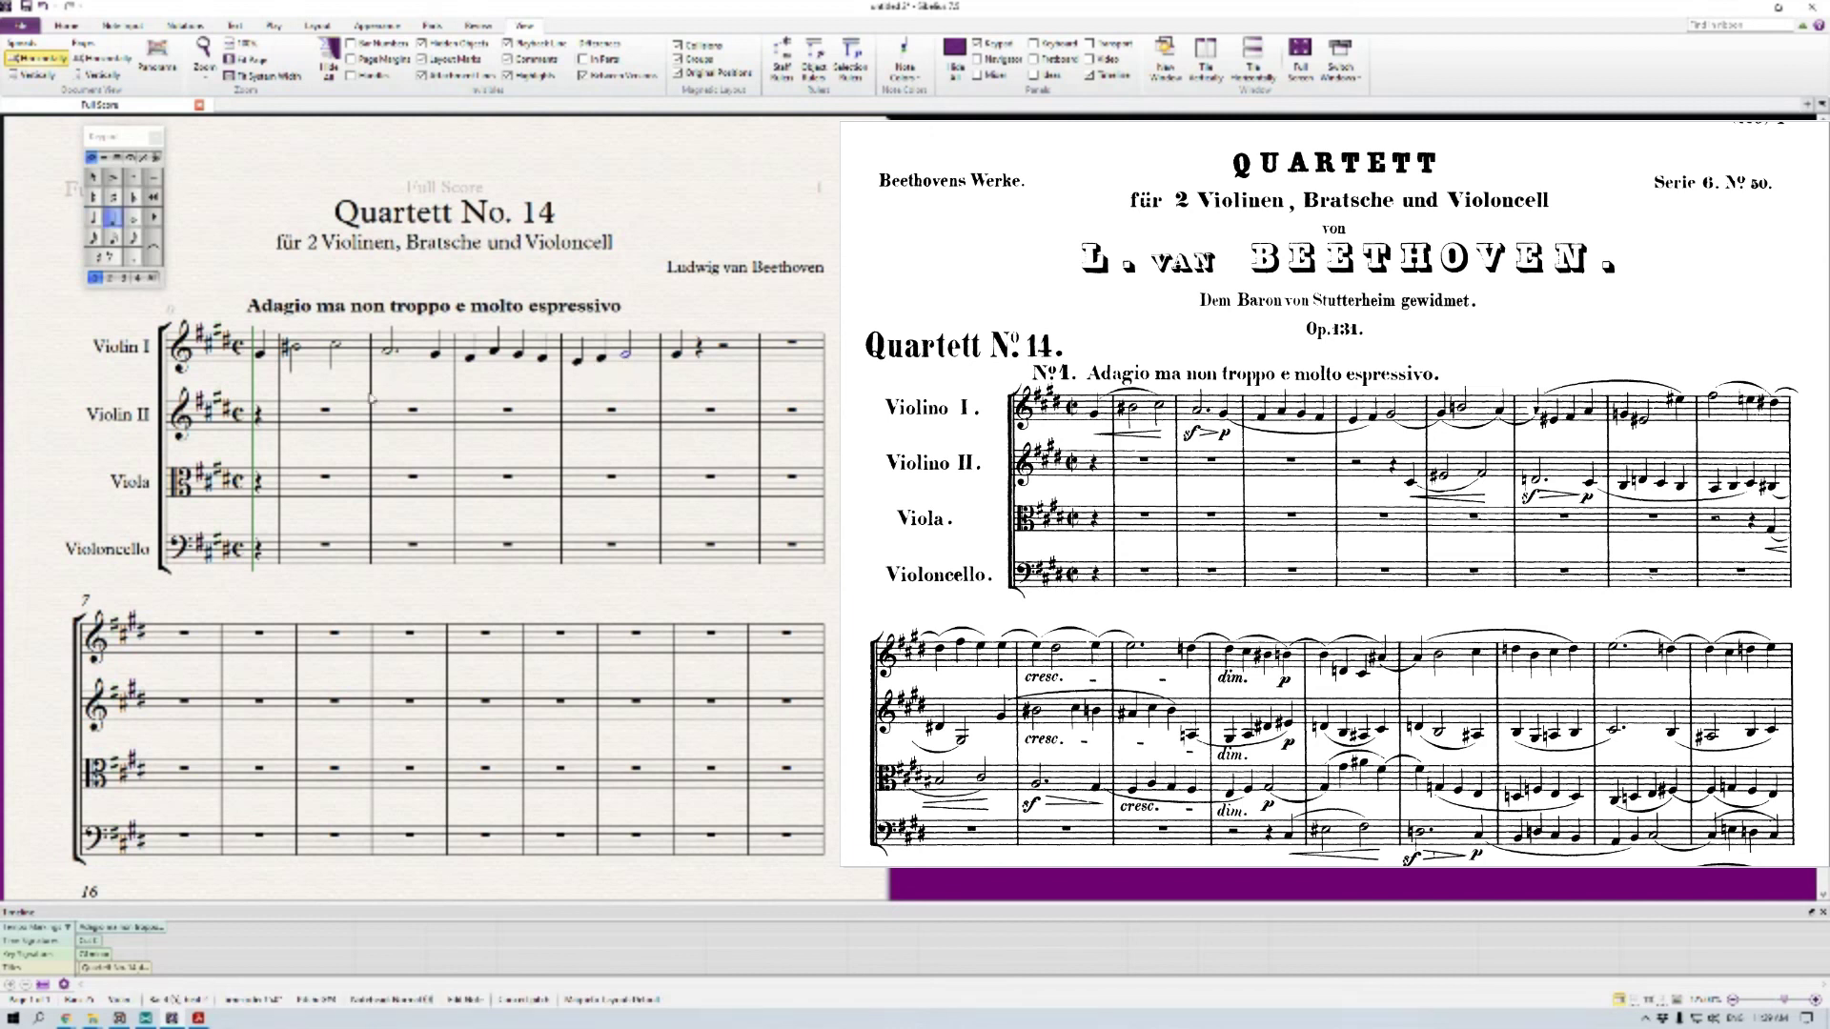
{"action": "left_click", "coordinate": [158, 252]}
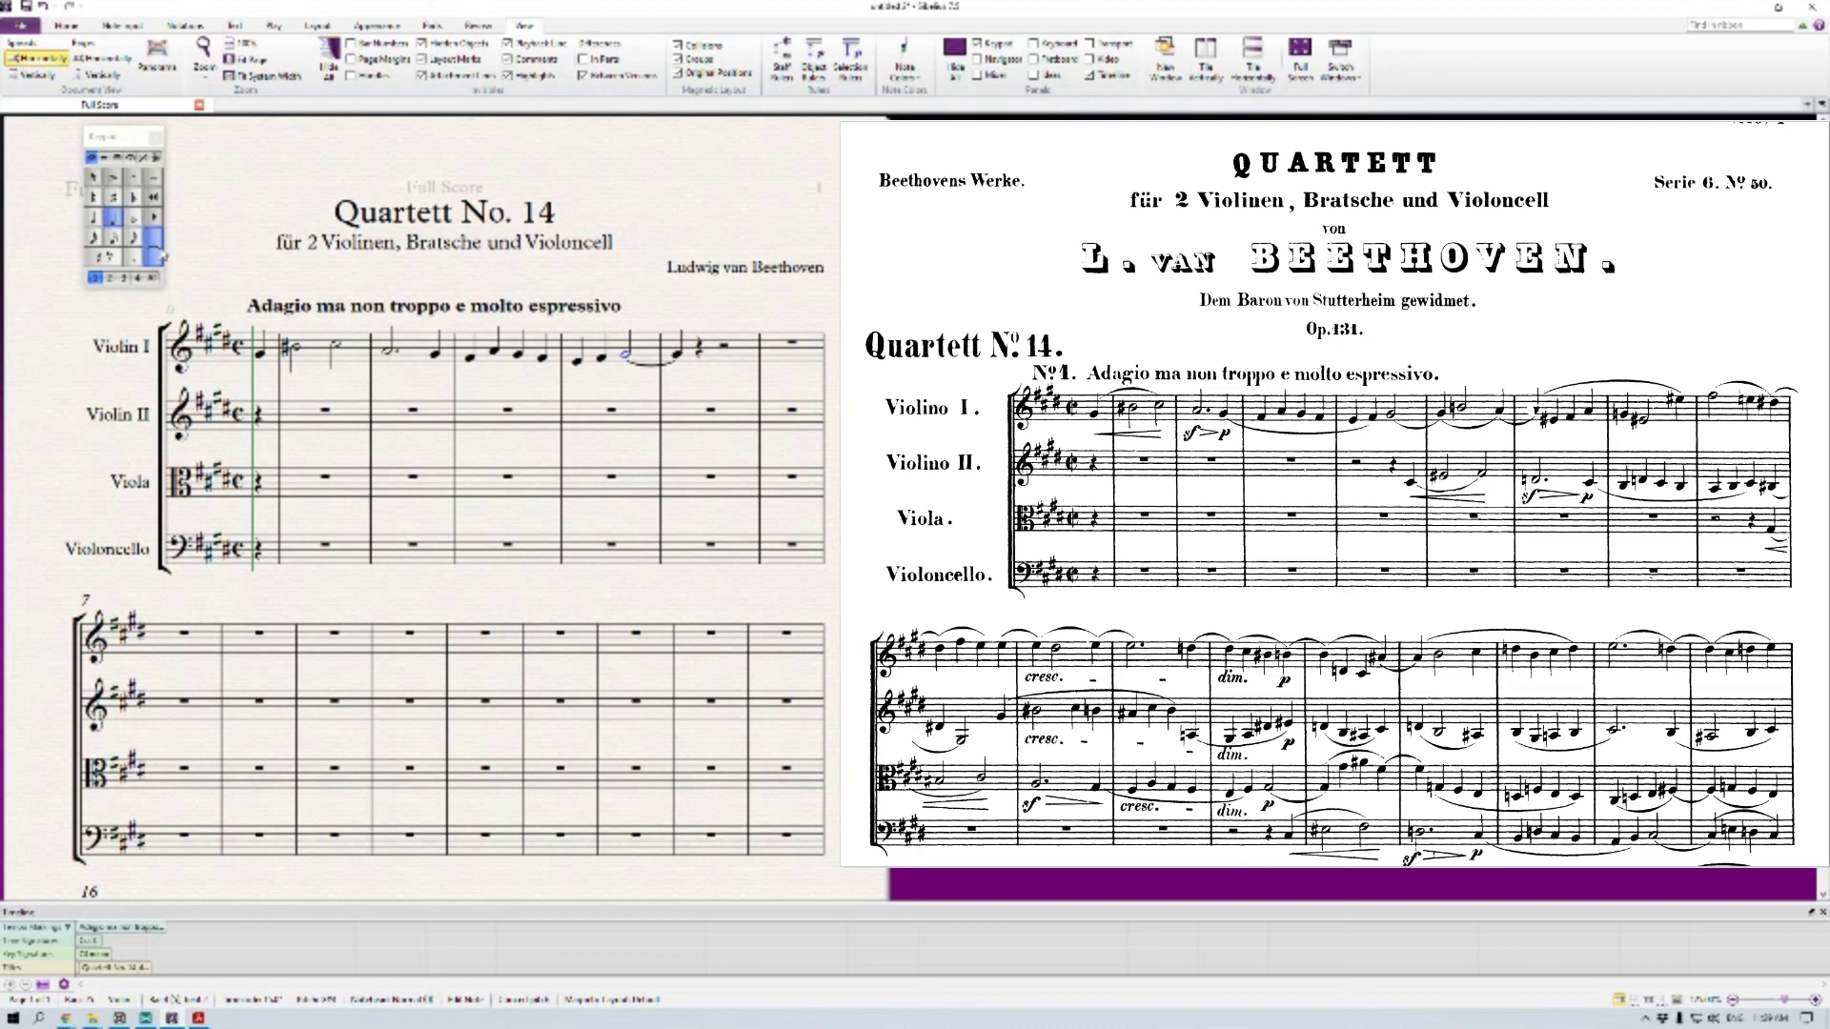
{"action": "key", "text": "KP_9"}
{"action": "key", "text": "ctrl+z"}
{"action": "key", "text": "KP_9"}
{"action": "key", "text": "KP_9"}
{"action": "key", "text": "KP_9"}
{"action": "key", "text": "KP_9"}
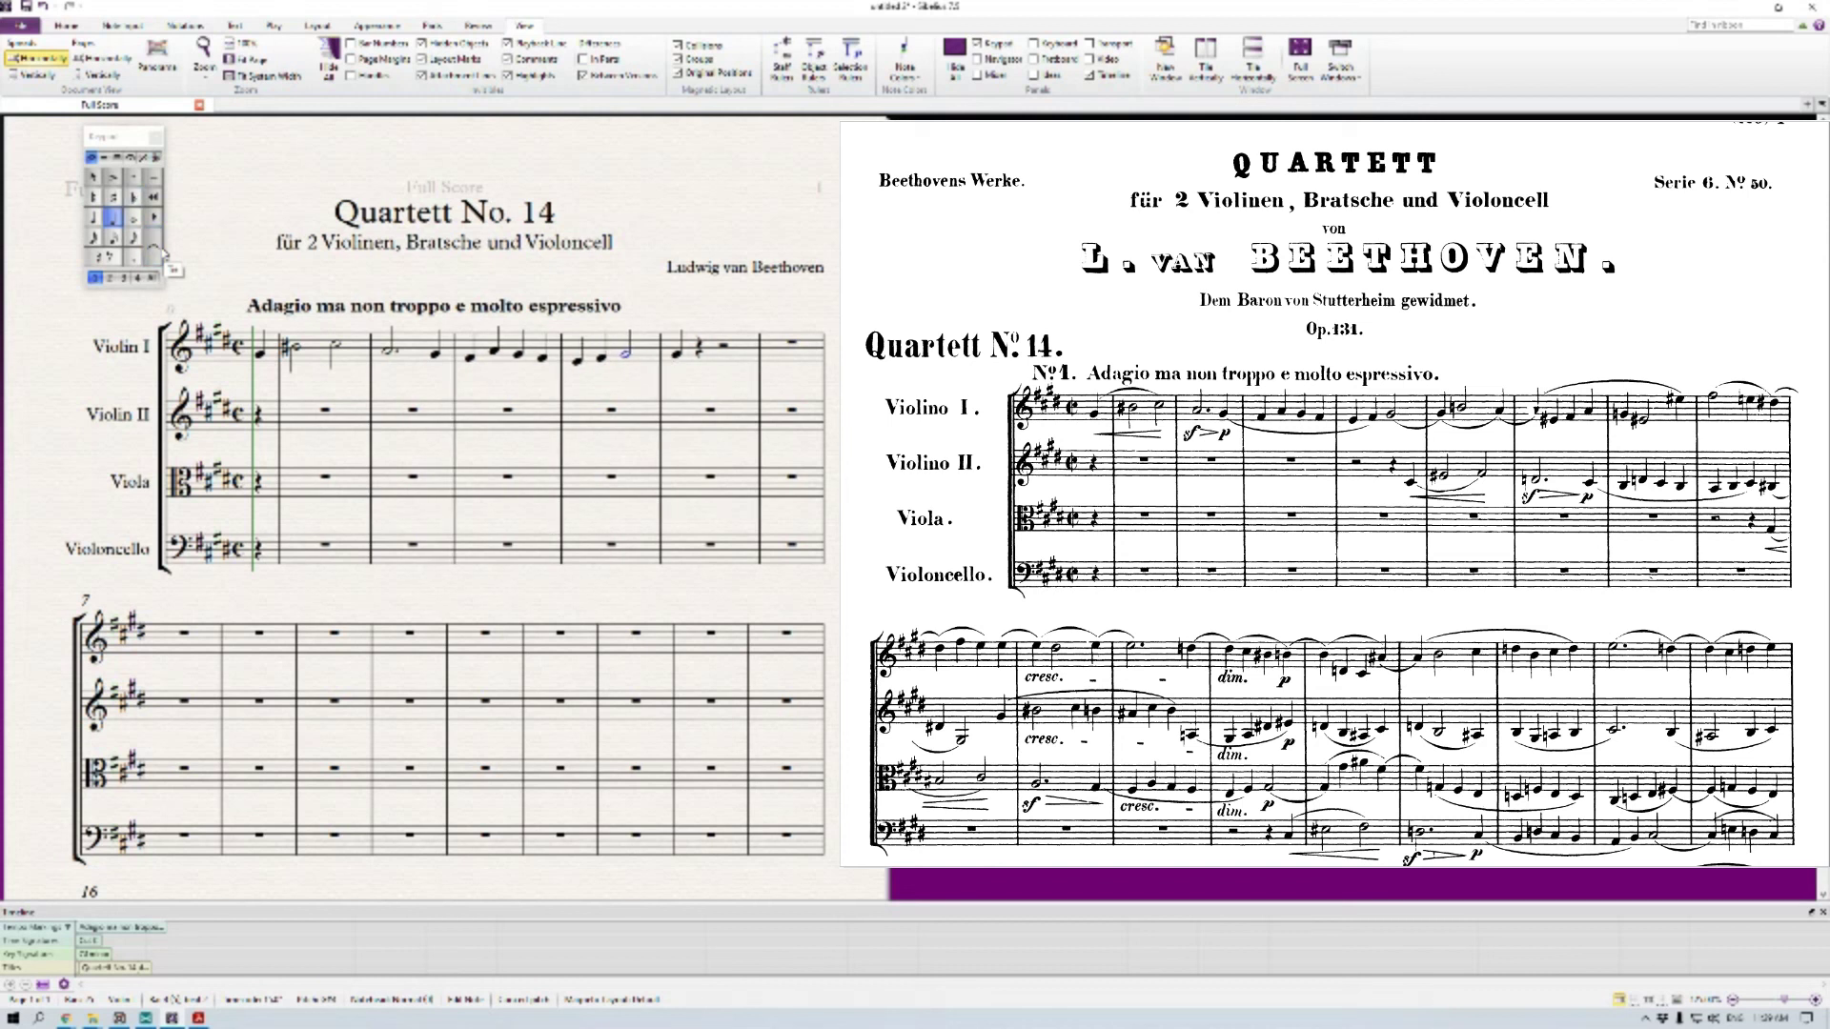
{"action": "left_click", "coordinate": [396, 371]}
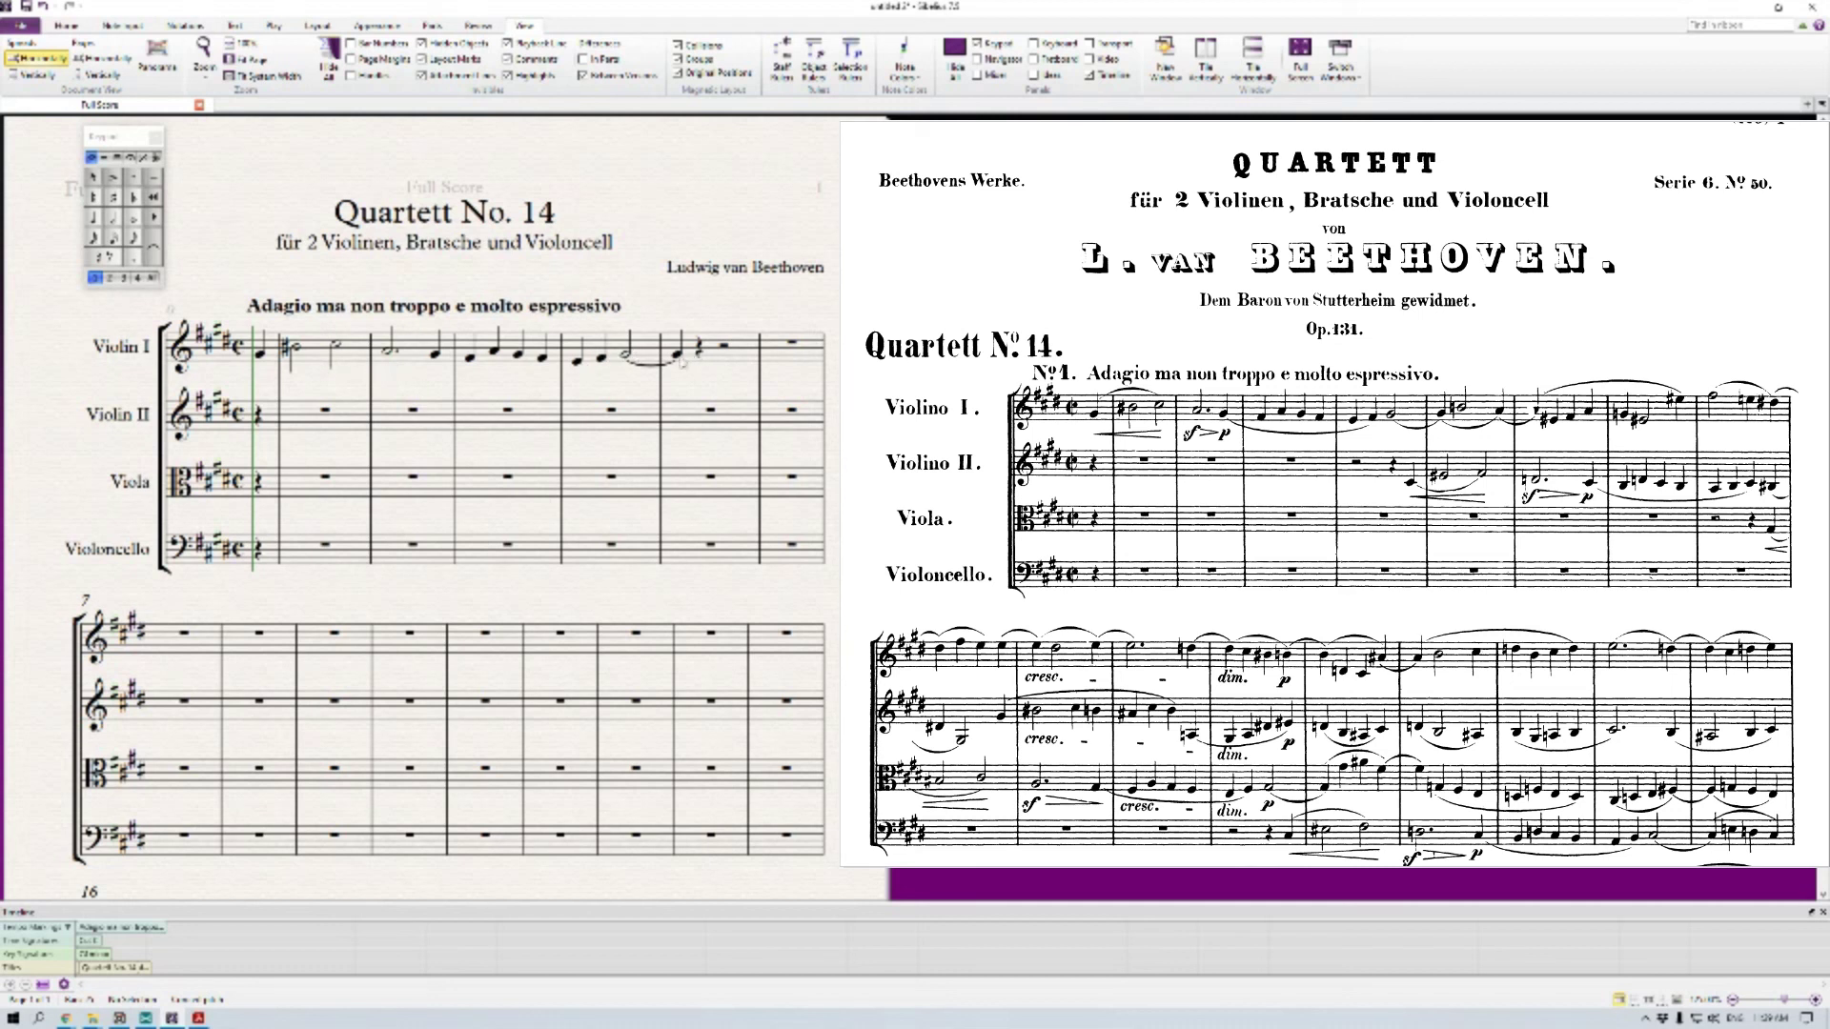
Slur the three opening notes of Violin I as a selected passage, deleting the slur once and adding it again
{"action": "left_click", "coordinate": [262, 357]}
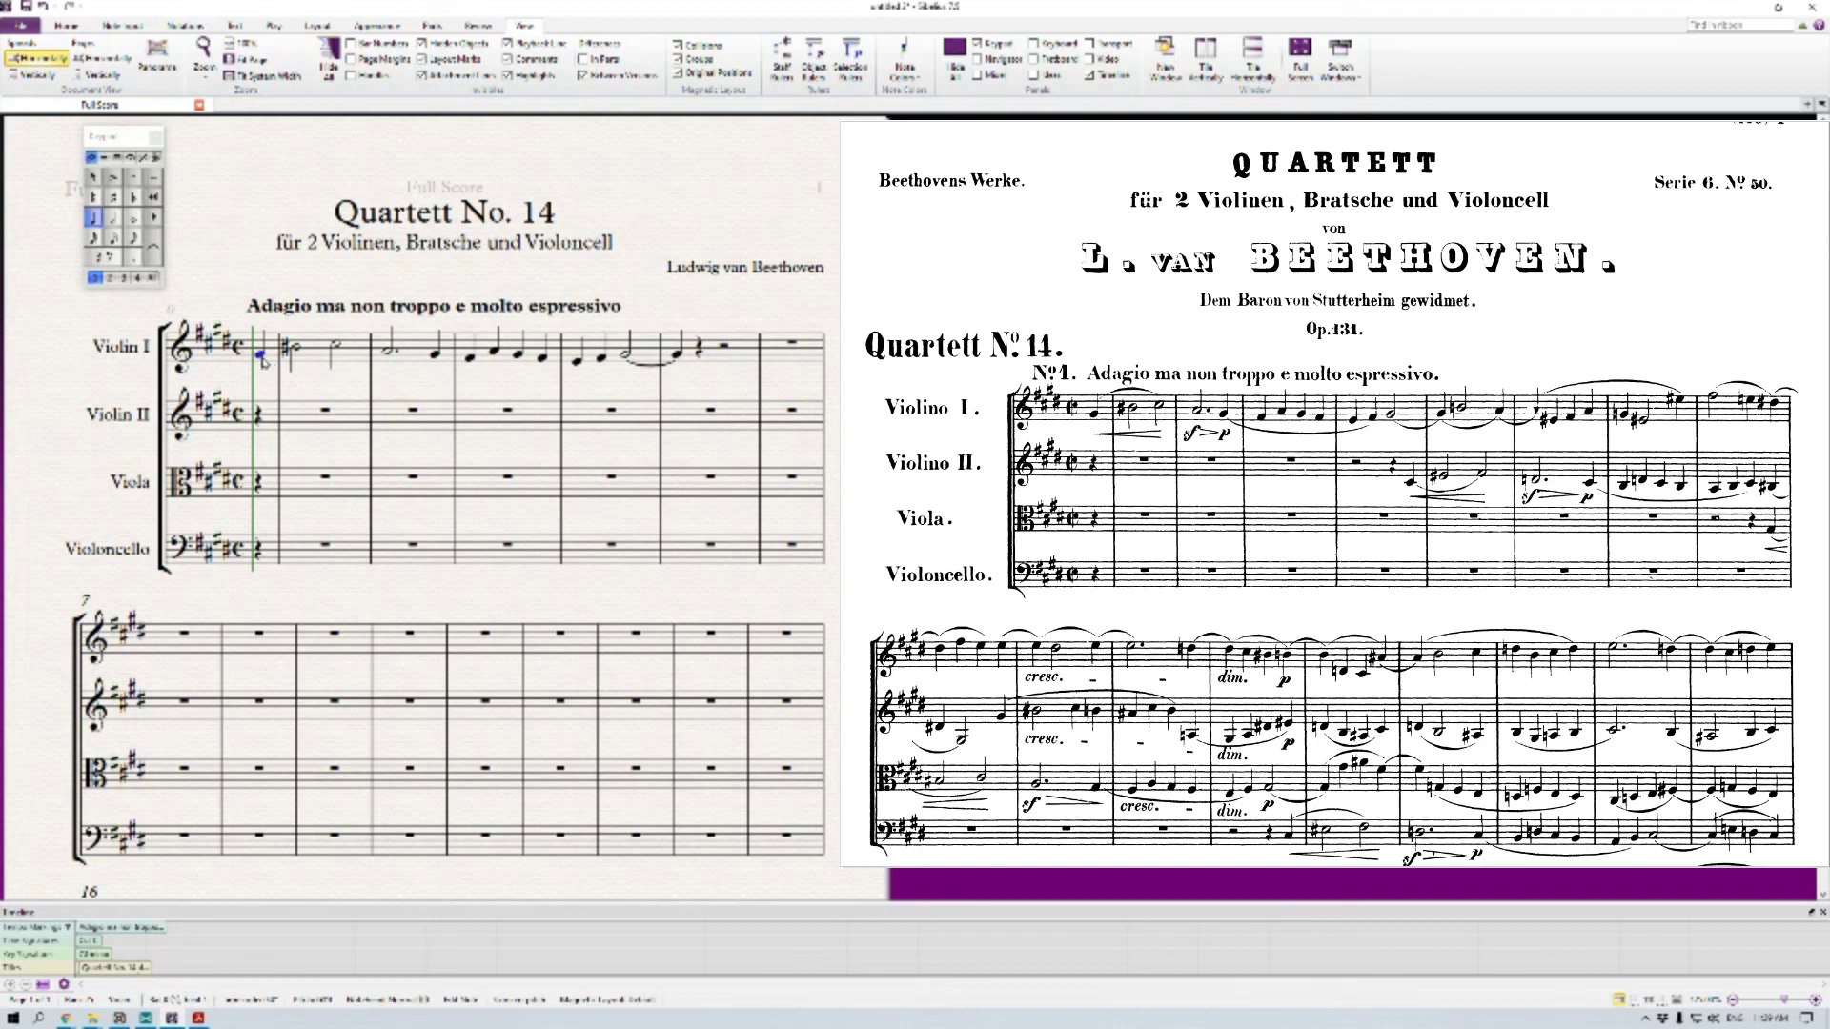
{"action": "left_click", "coordinate": [338, 346], "text": "shift"}
{"action": "key", "text": "s"}
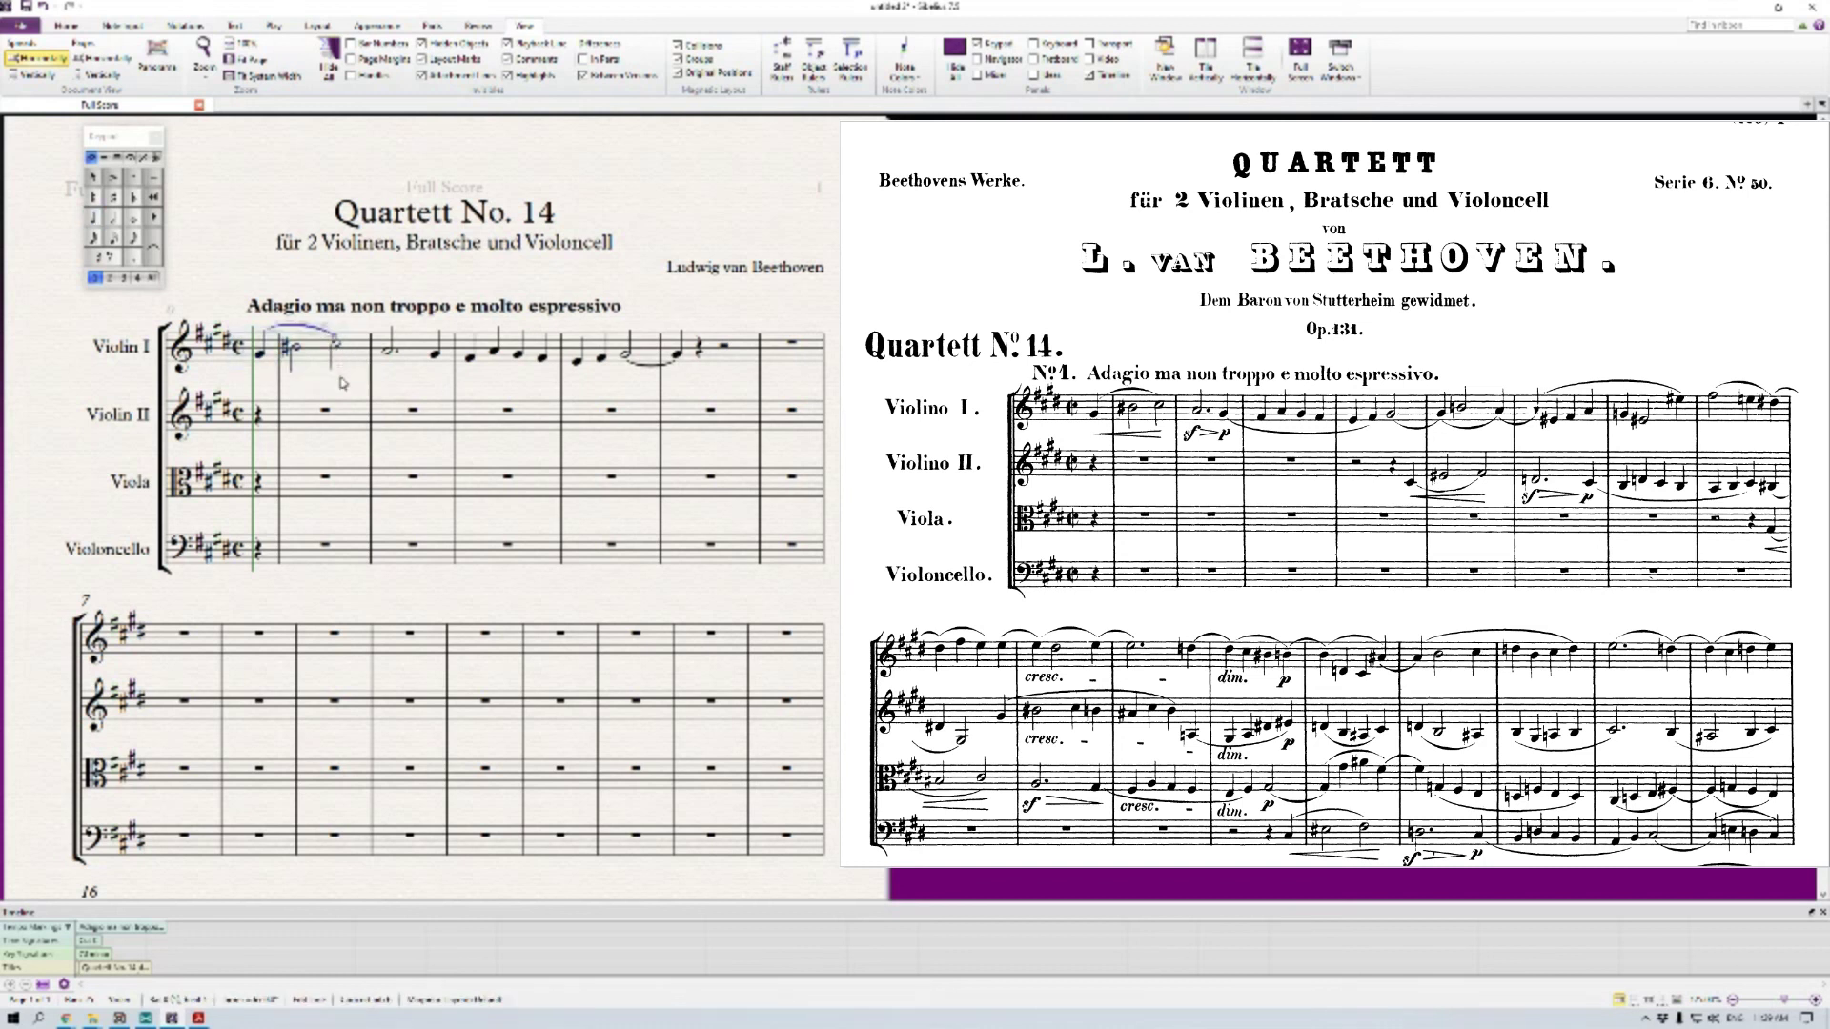
{"action": "key", "text": "Delete"}
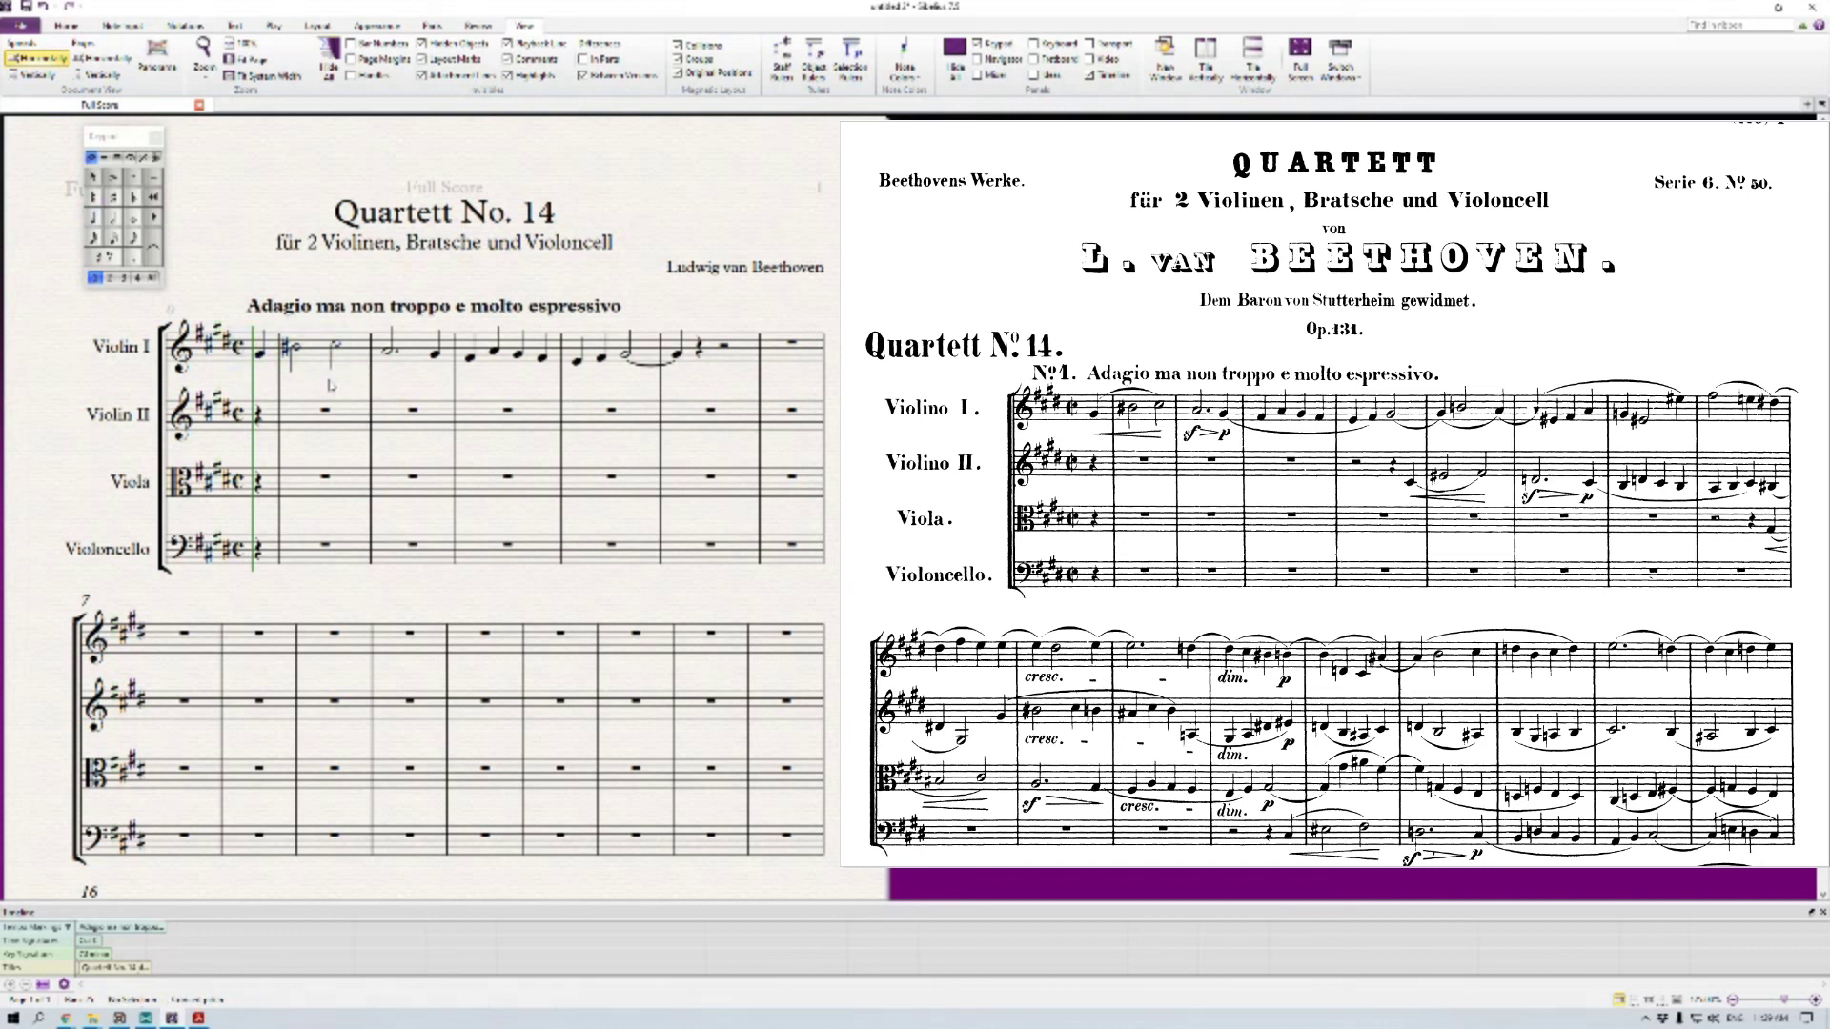
{"action": "left_click", "coordinate": [262, 358]}
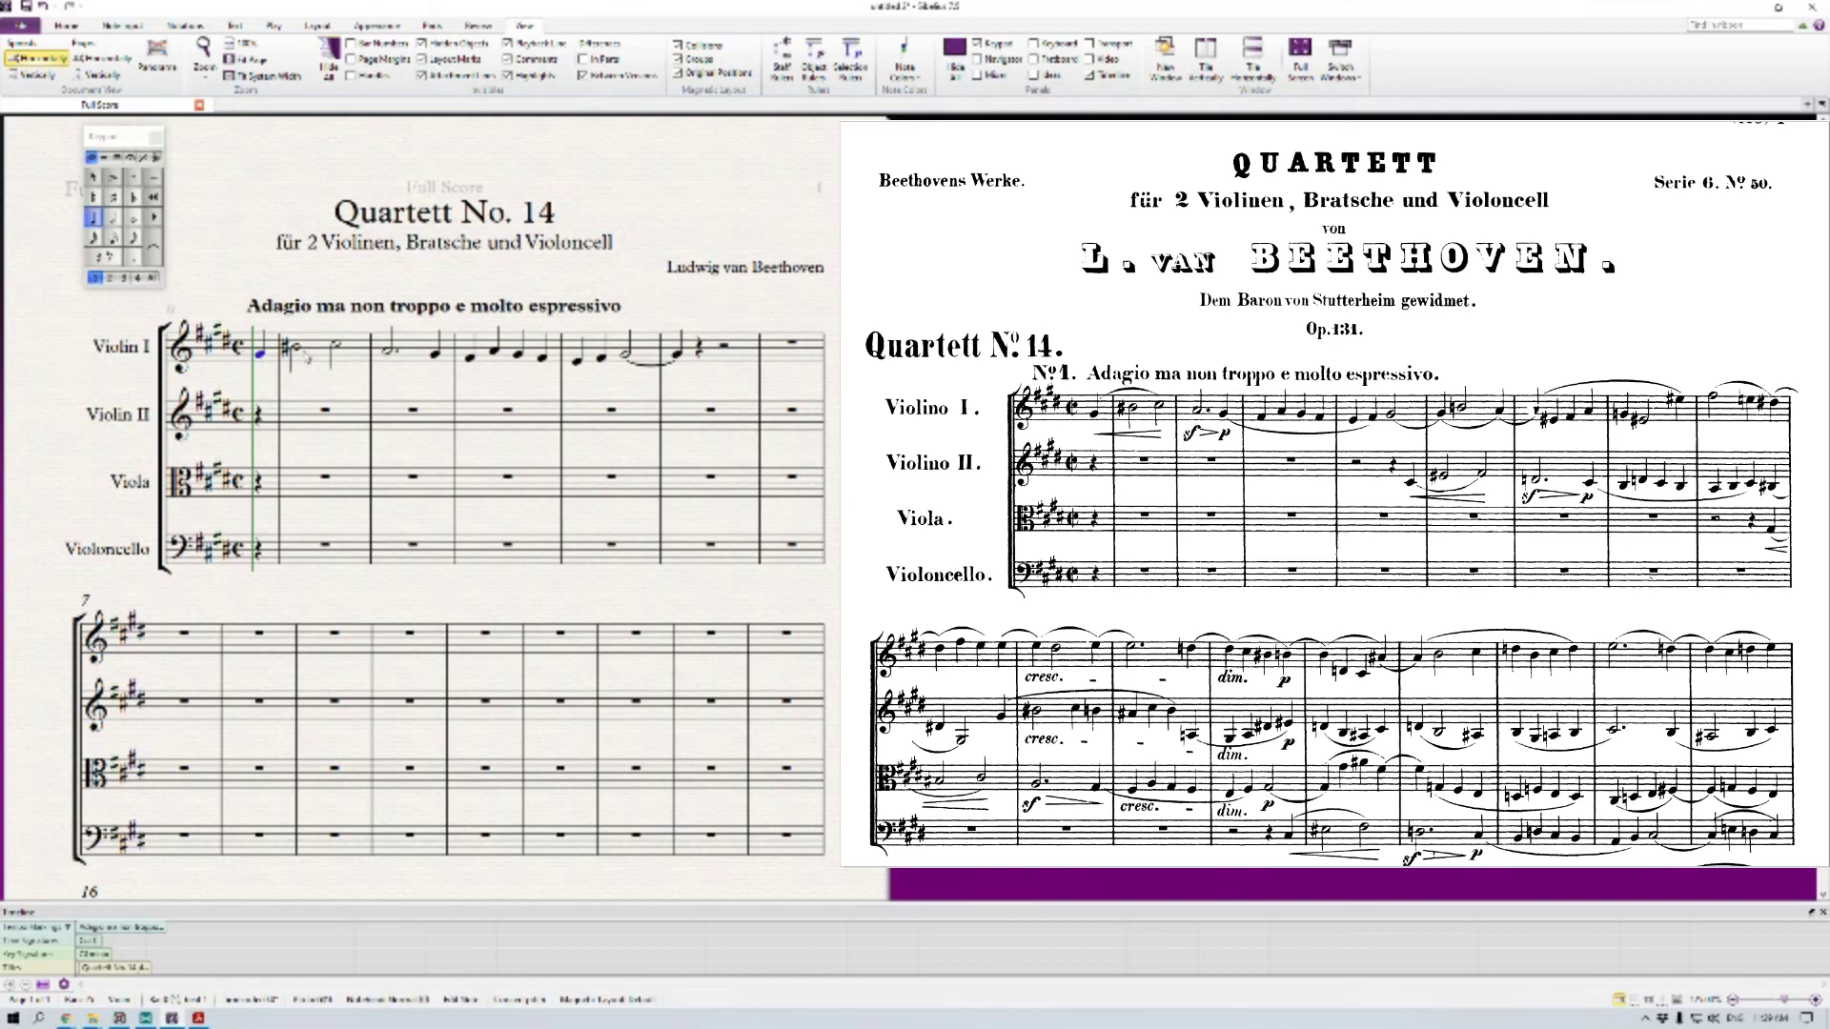
{"action": "left_click", "coordinate": [335, 349], "text": "shift"}
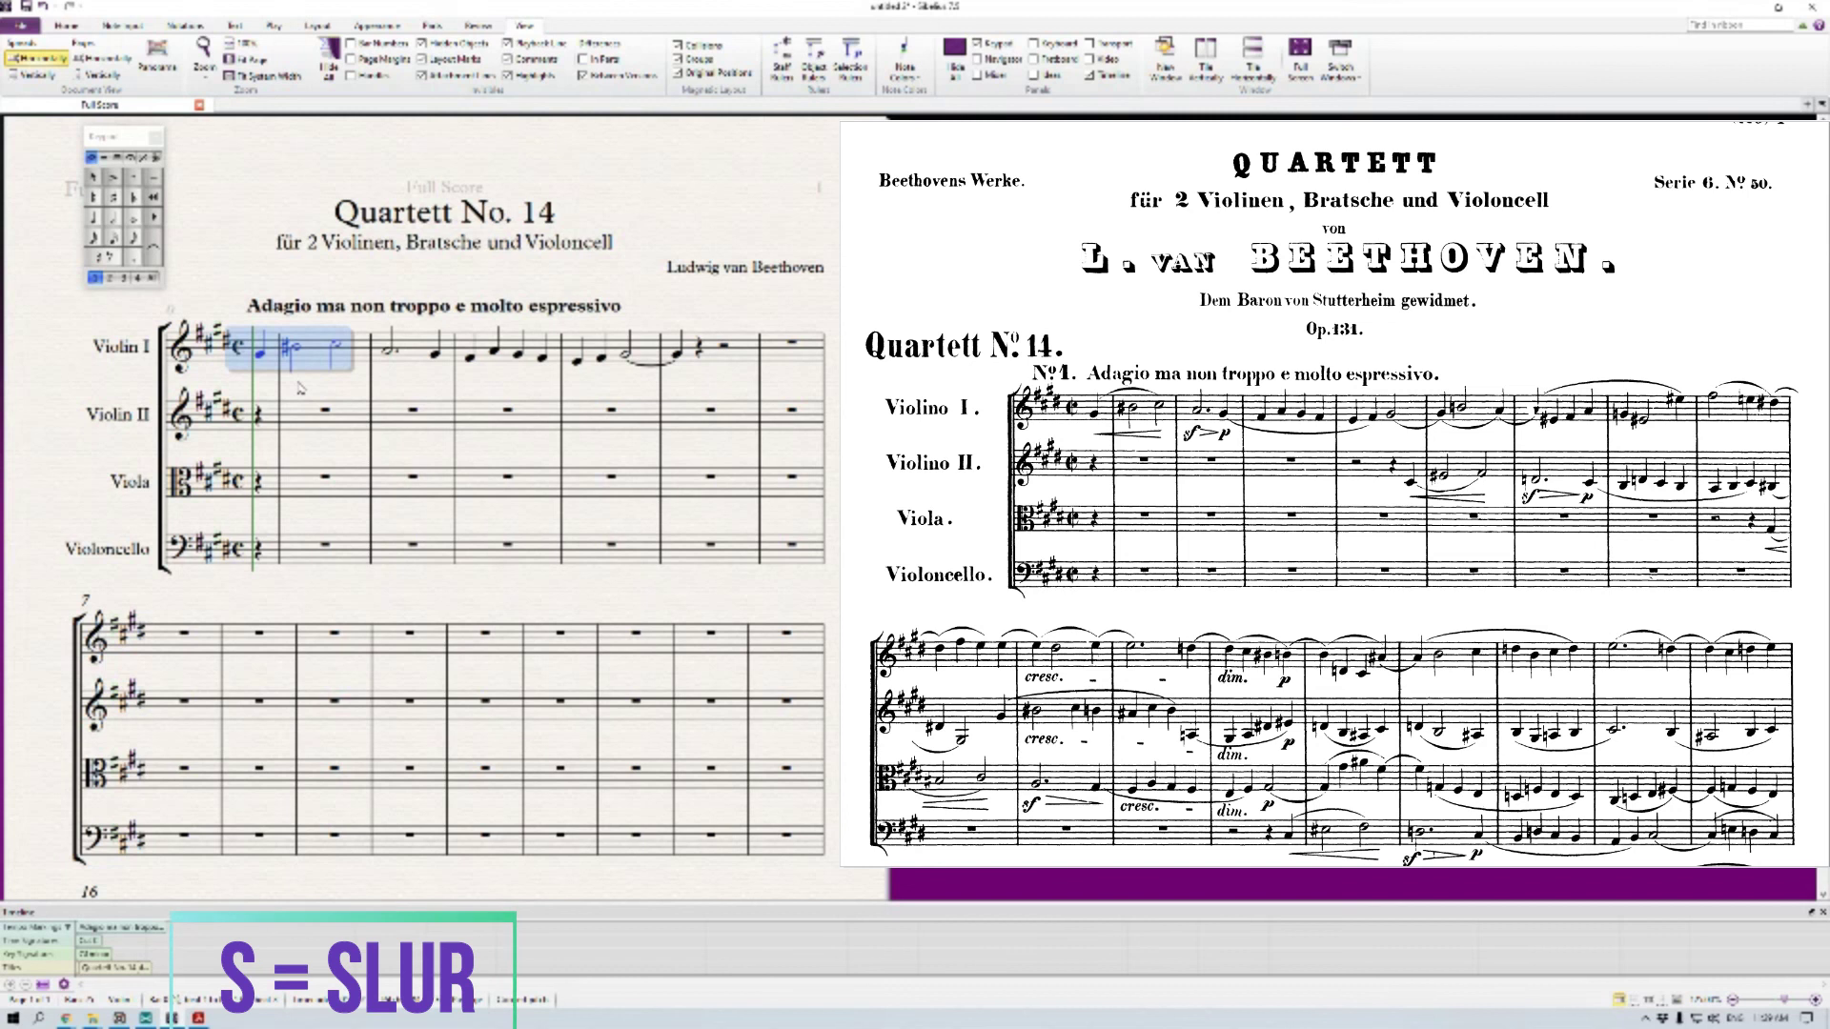
{"action": "key", "text": "s"}
{"action": "key", "text": "Escape"}
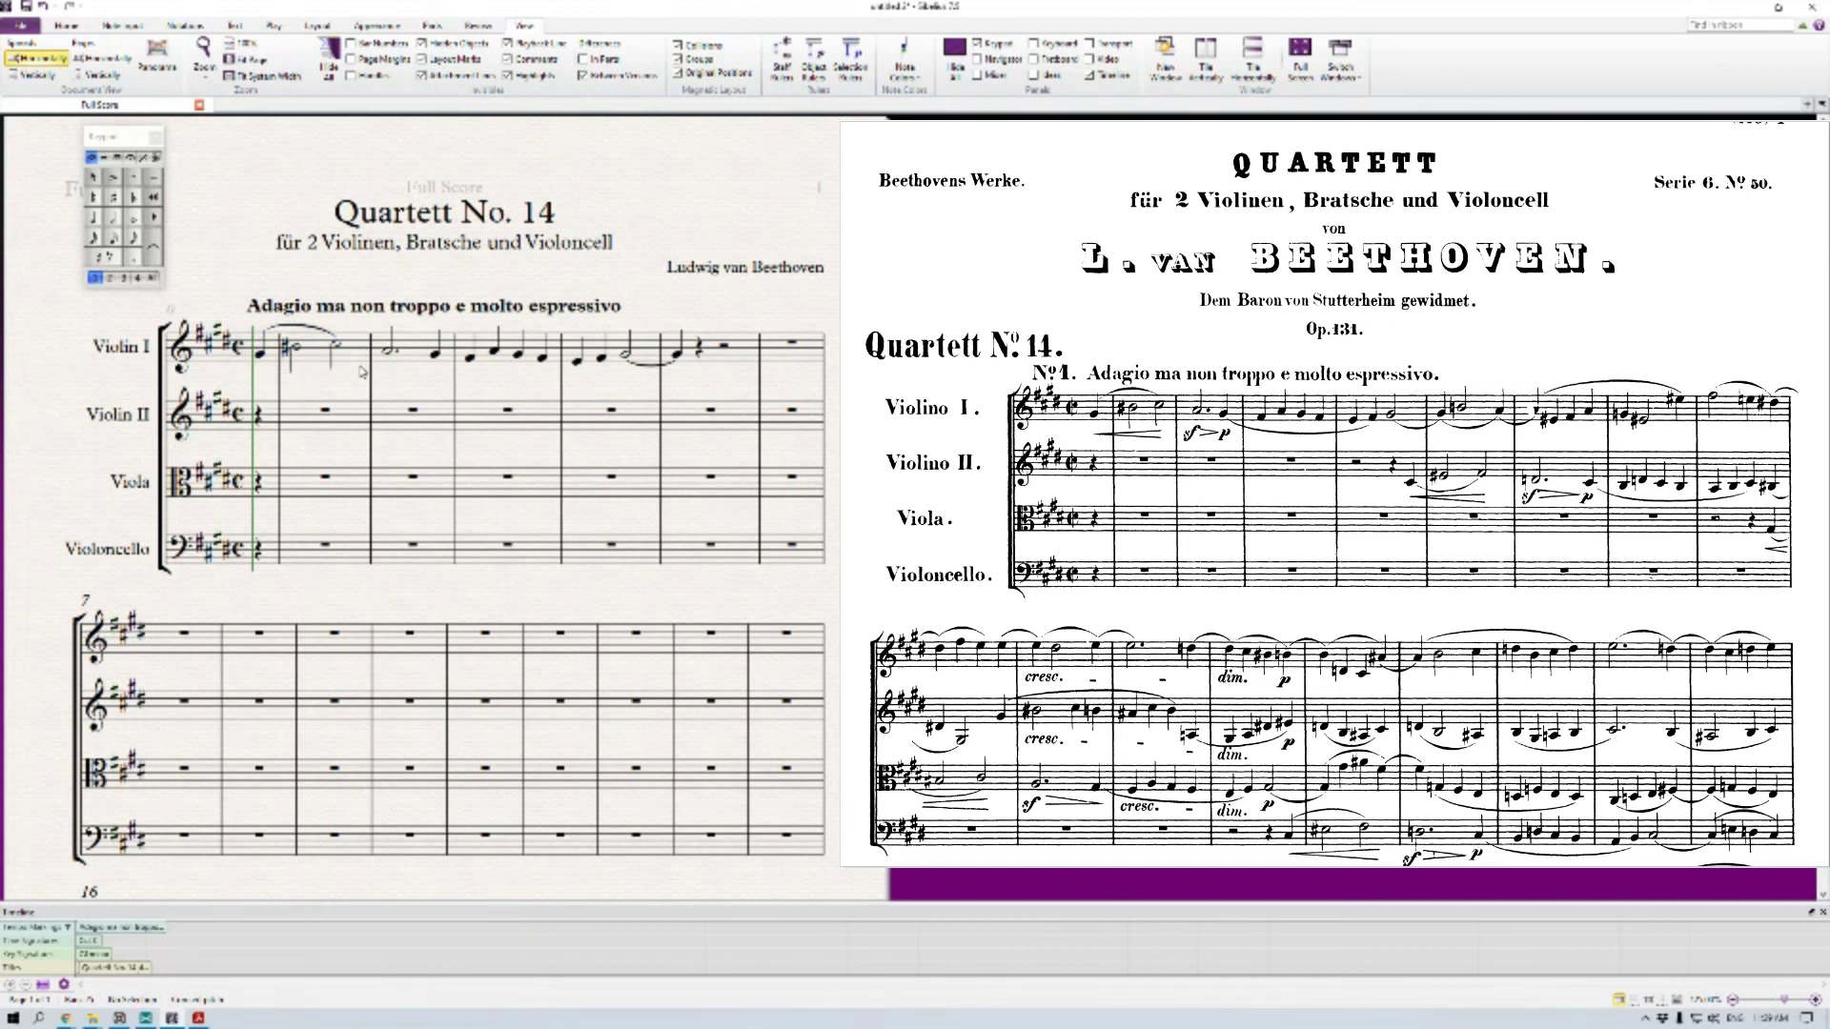
Replace the opening Violin I slur with one created from the first note, and extend it to the second note of bar 4
{"action": "left_click", "coordinate": [325, 371]}
{"action": "left_click", "coordinate": [261, 353]}
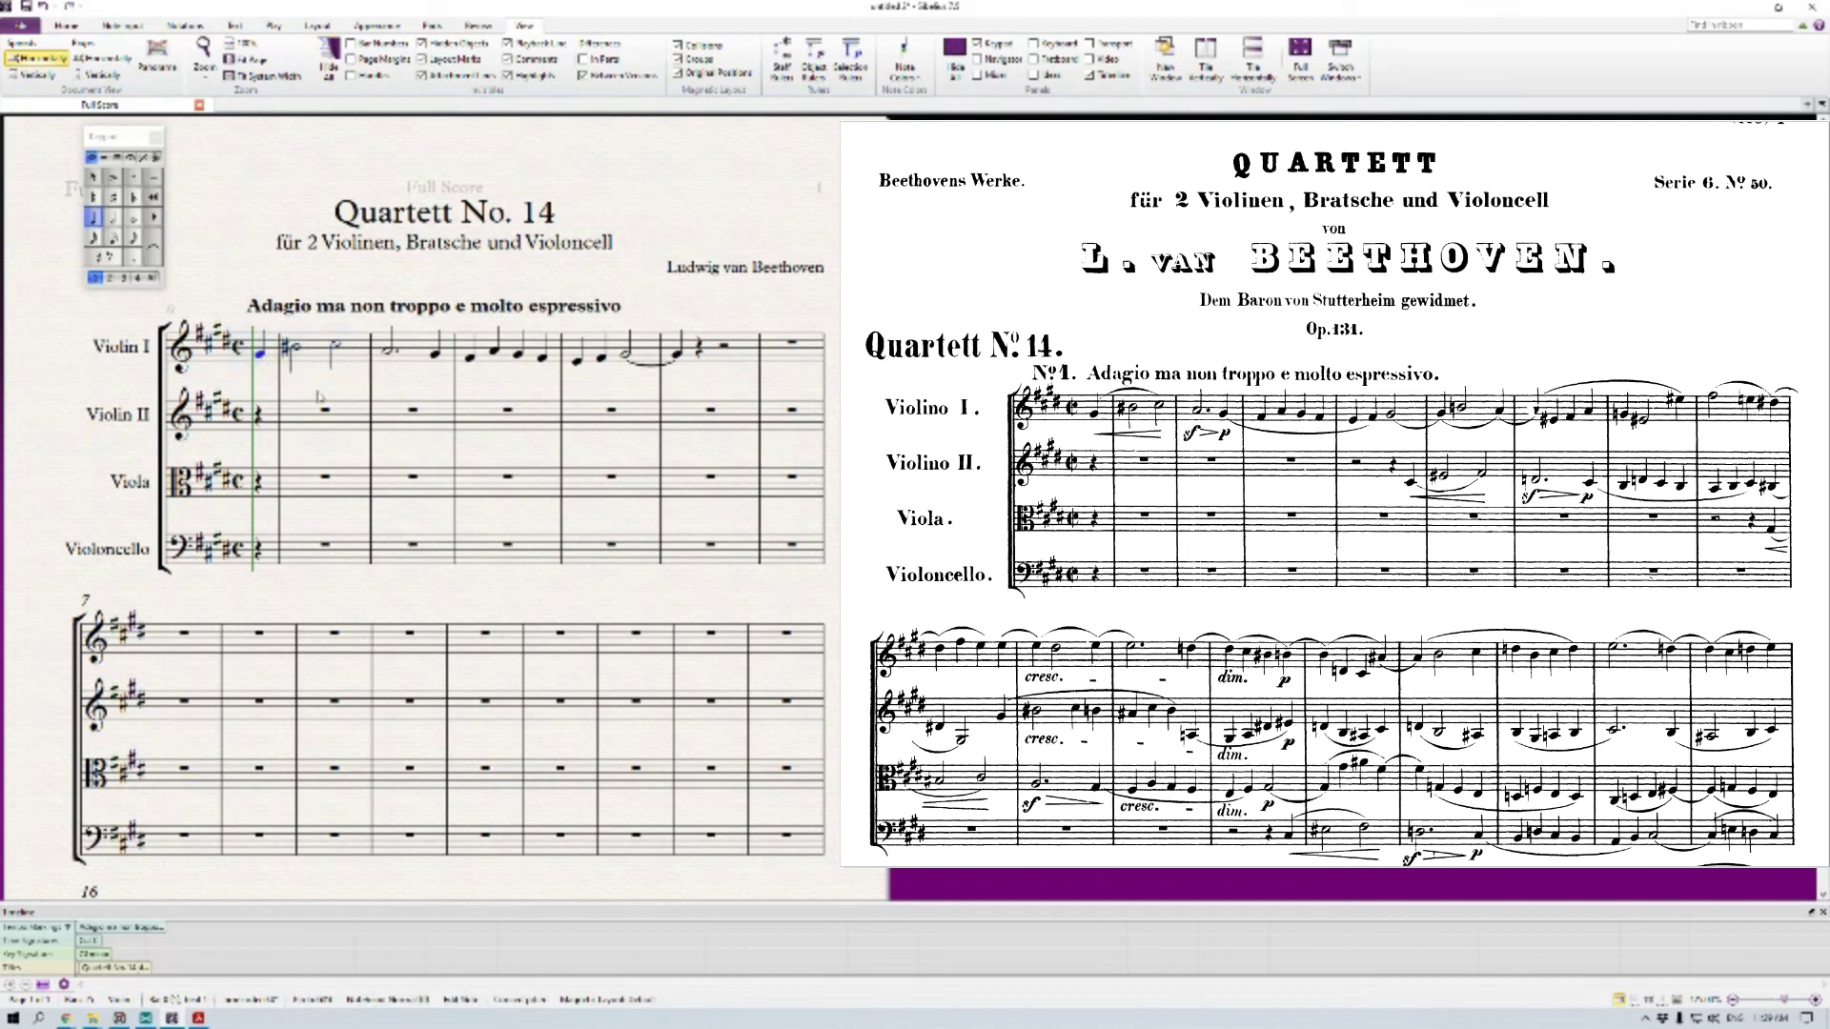
{"action": "key", "text": "s"}
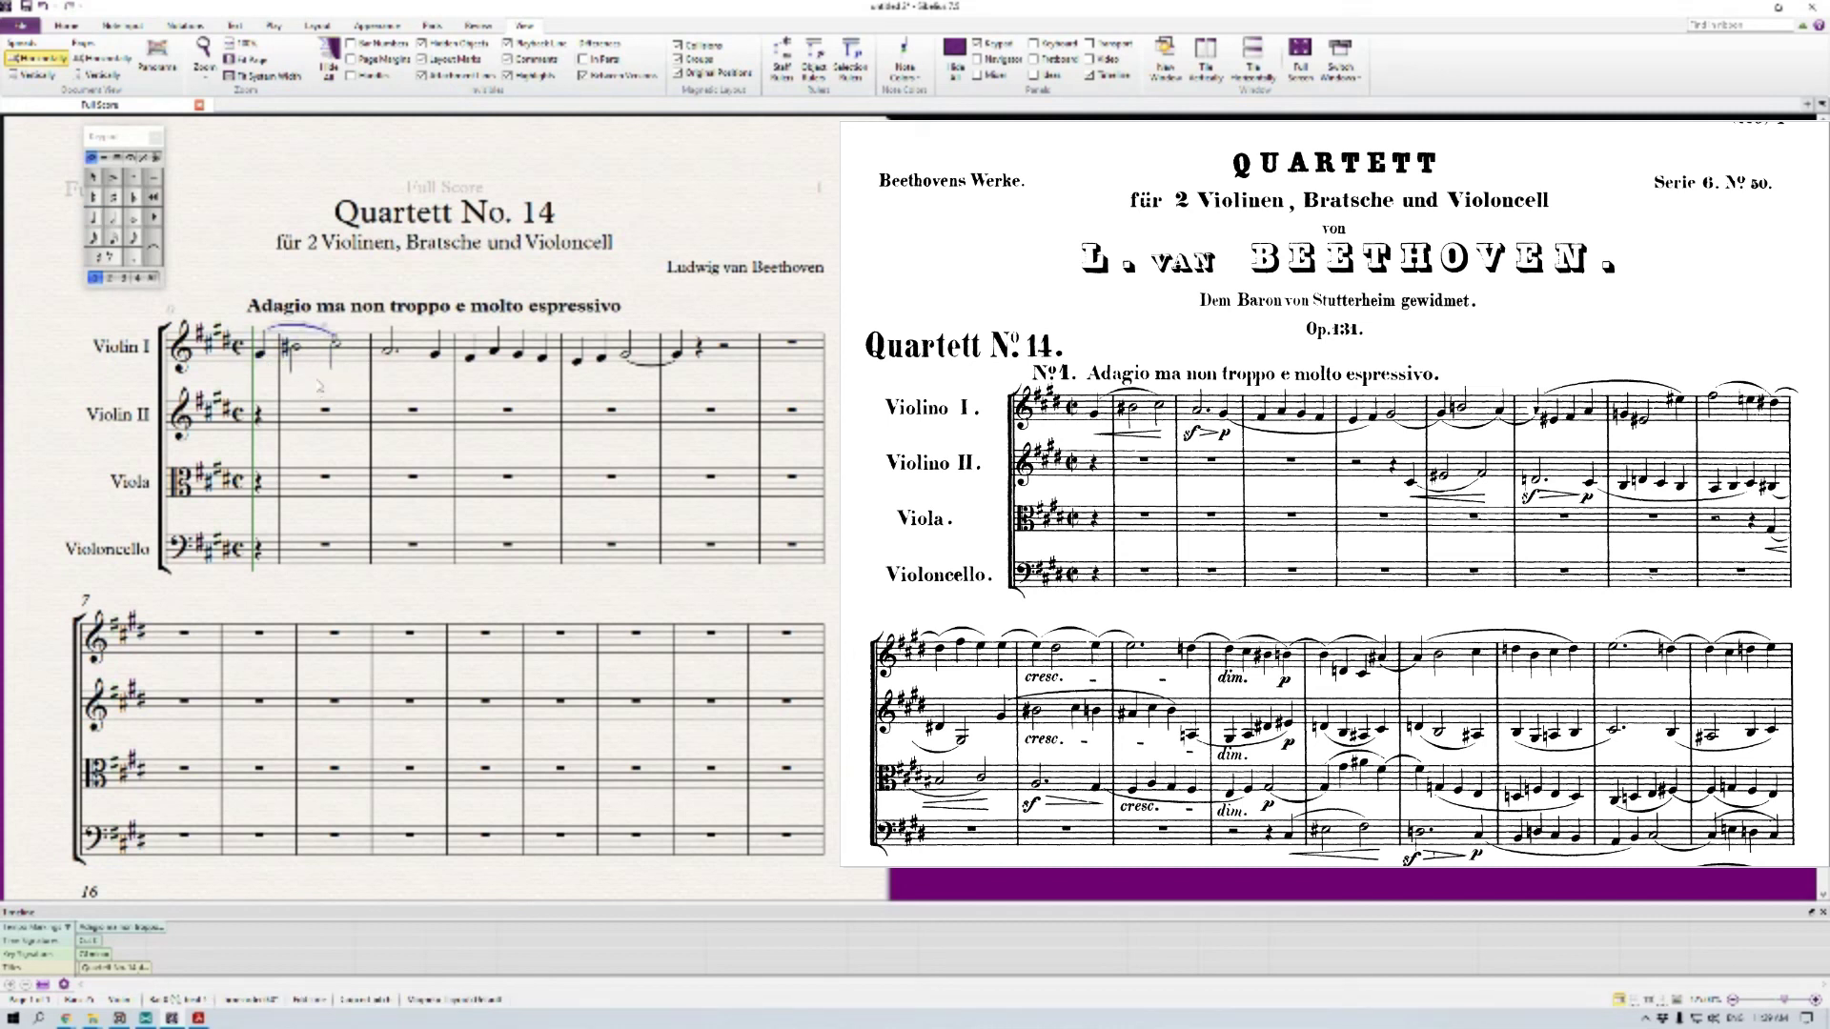
{"action": "key", "text": "space"}
{"action": "key", "text": "space"}
{"action": "key", "text": "space"}
{"action": "key", "text": "space"}
{"action": "key", "text": "space"}
{"action": "key", "text": "space"}
{"action": "key", "text": "space"}
{"action": "key", "text": "space"}
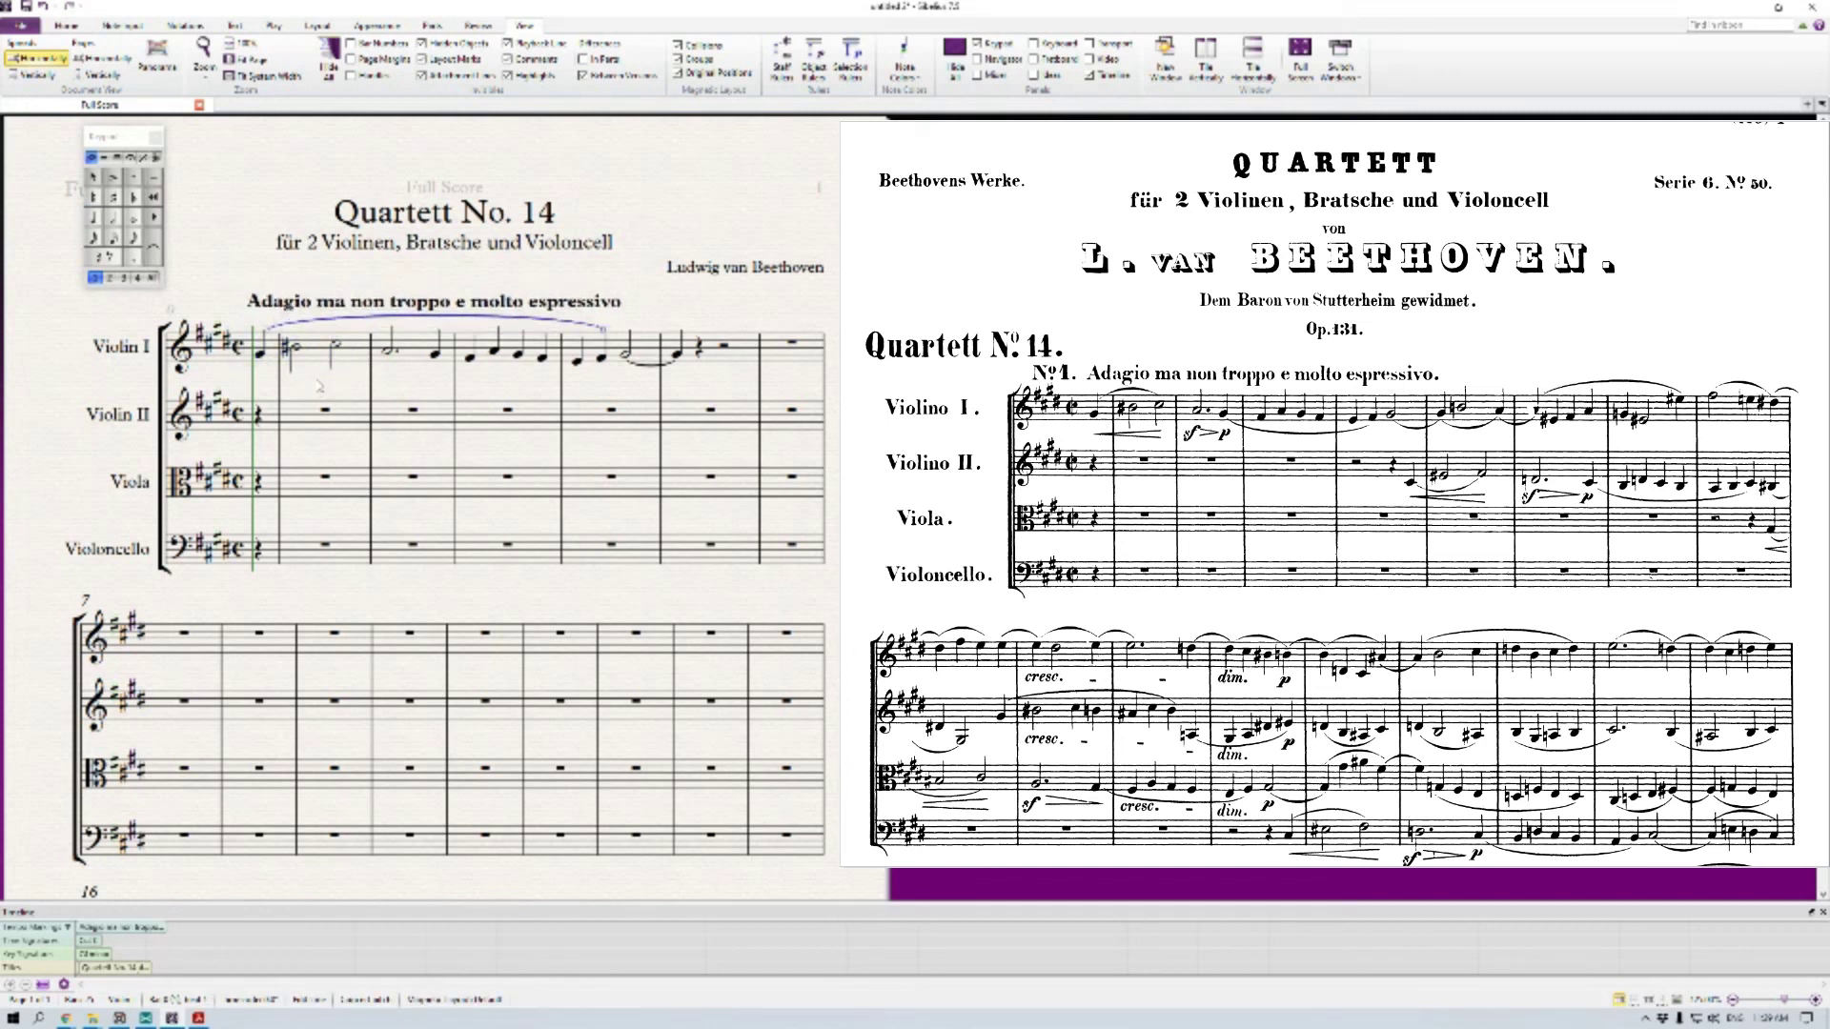
Shorten the opening Violin I slur note by note until it ends on the second half note of bar 1
{"action": "key", "text": "shift+space"}
{"action": "key", "text": "shift+space"}
{"action": "key", "text": "shift+space"}
{"action": "key", "text": "shift+space"}
{"action": "key", "text": "shift+space"}
{"action": "key", "text": "shift+space"}
{"action": "key", "text": "shift+space"}
{"action": "key", "text": "shift+space"}
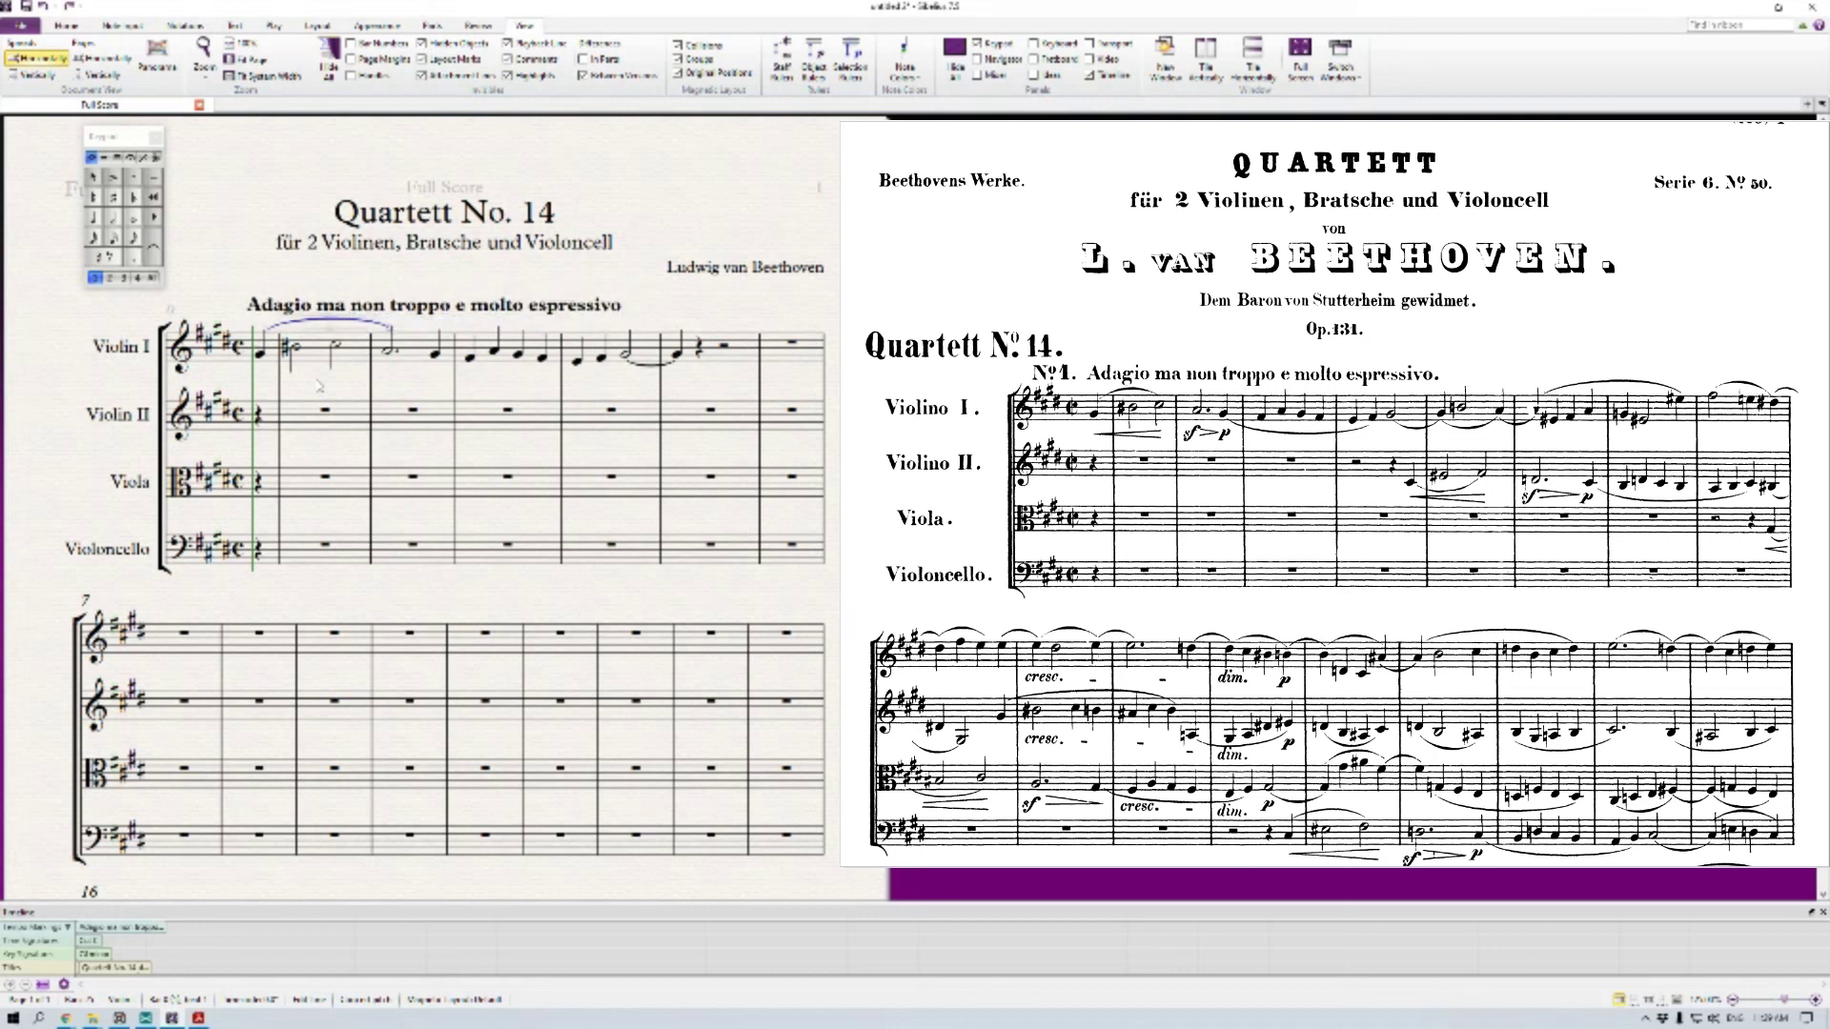
{"action": "key", "text": "Escape"}
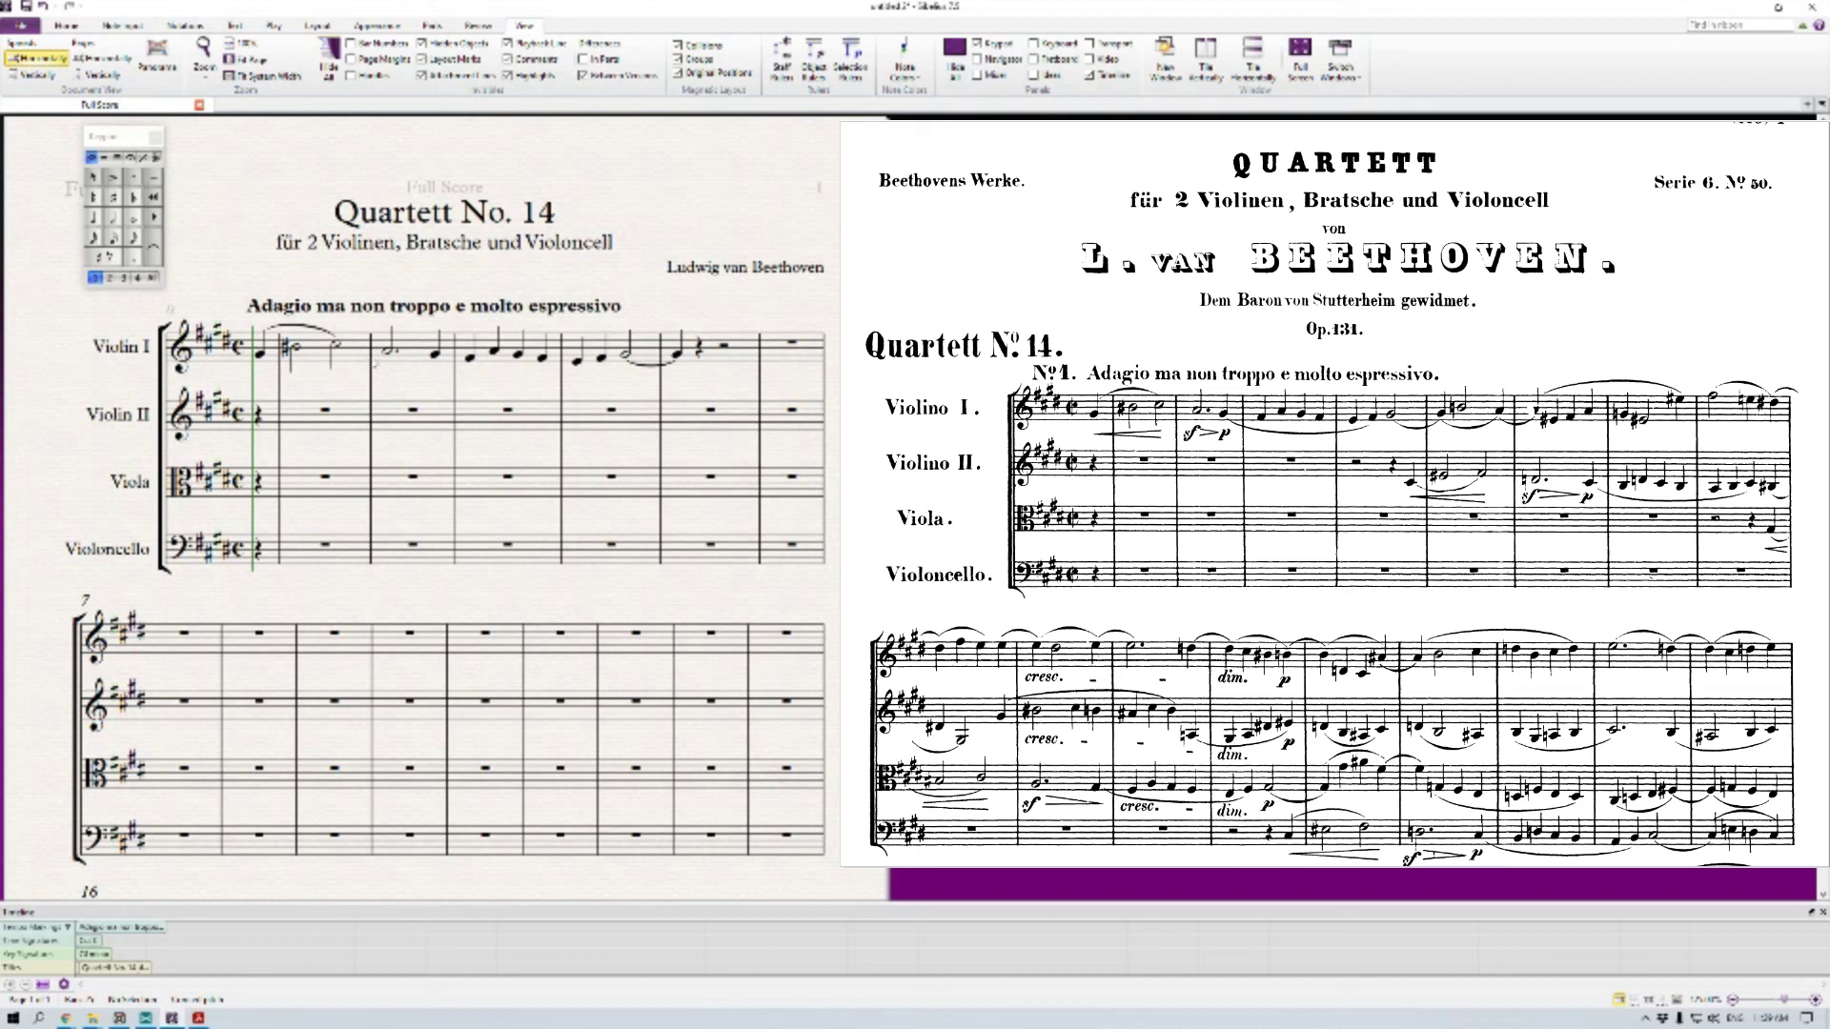
Slur the Violin I notes from the last quarter note of bar 2 to the second quarter note of bar 4
{"action": "left_click", "coordinate": [435, 356]}
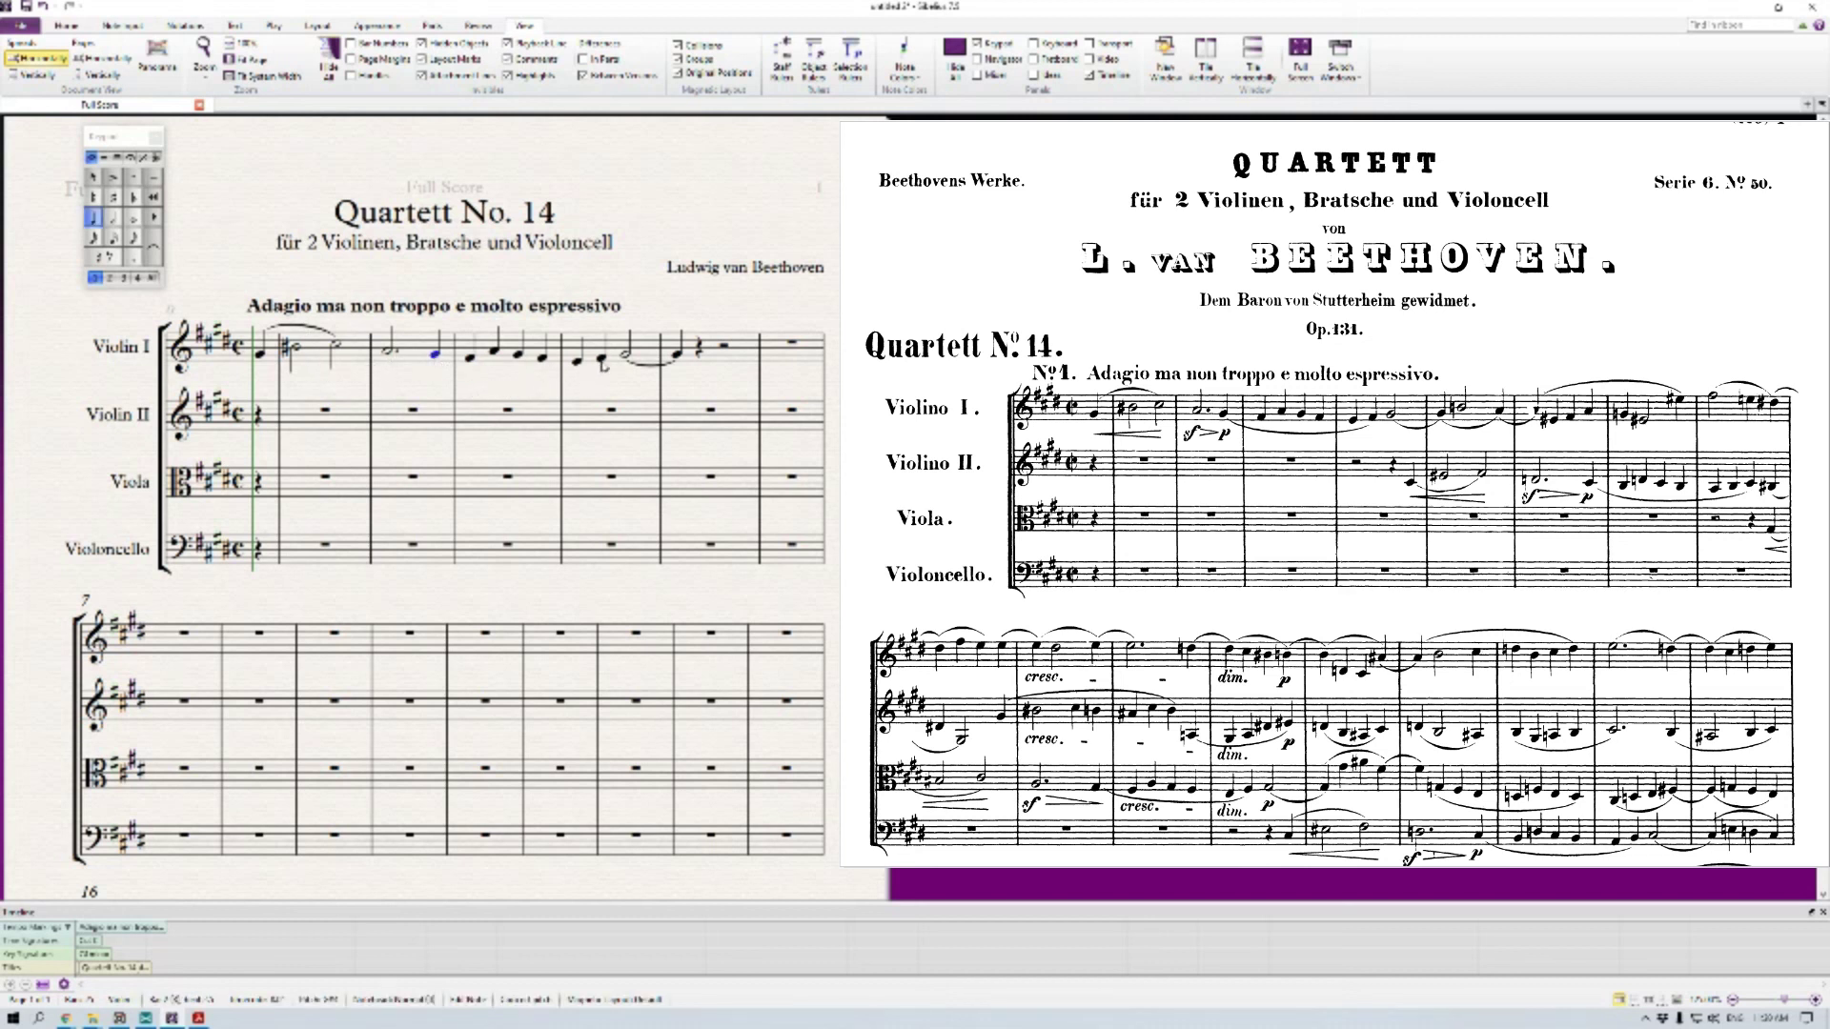
{"action": "left_click", "coordinate": [602, 361], "text": "shift"}
{"action": "key", "text": "s"}
{"action": "key", "text": "Escape"}
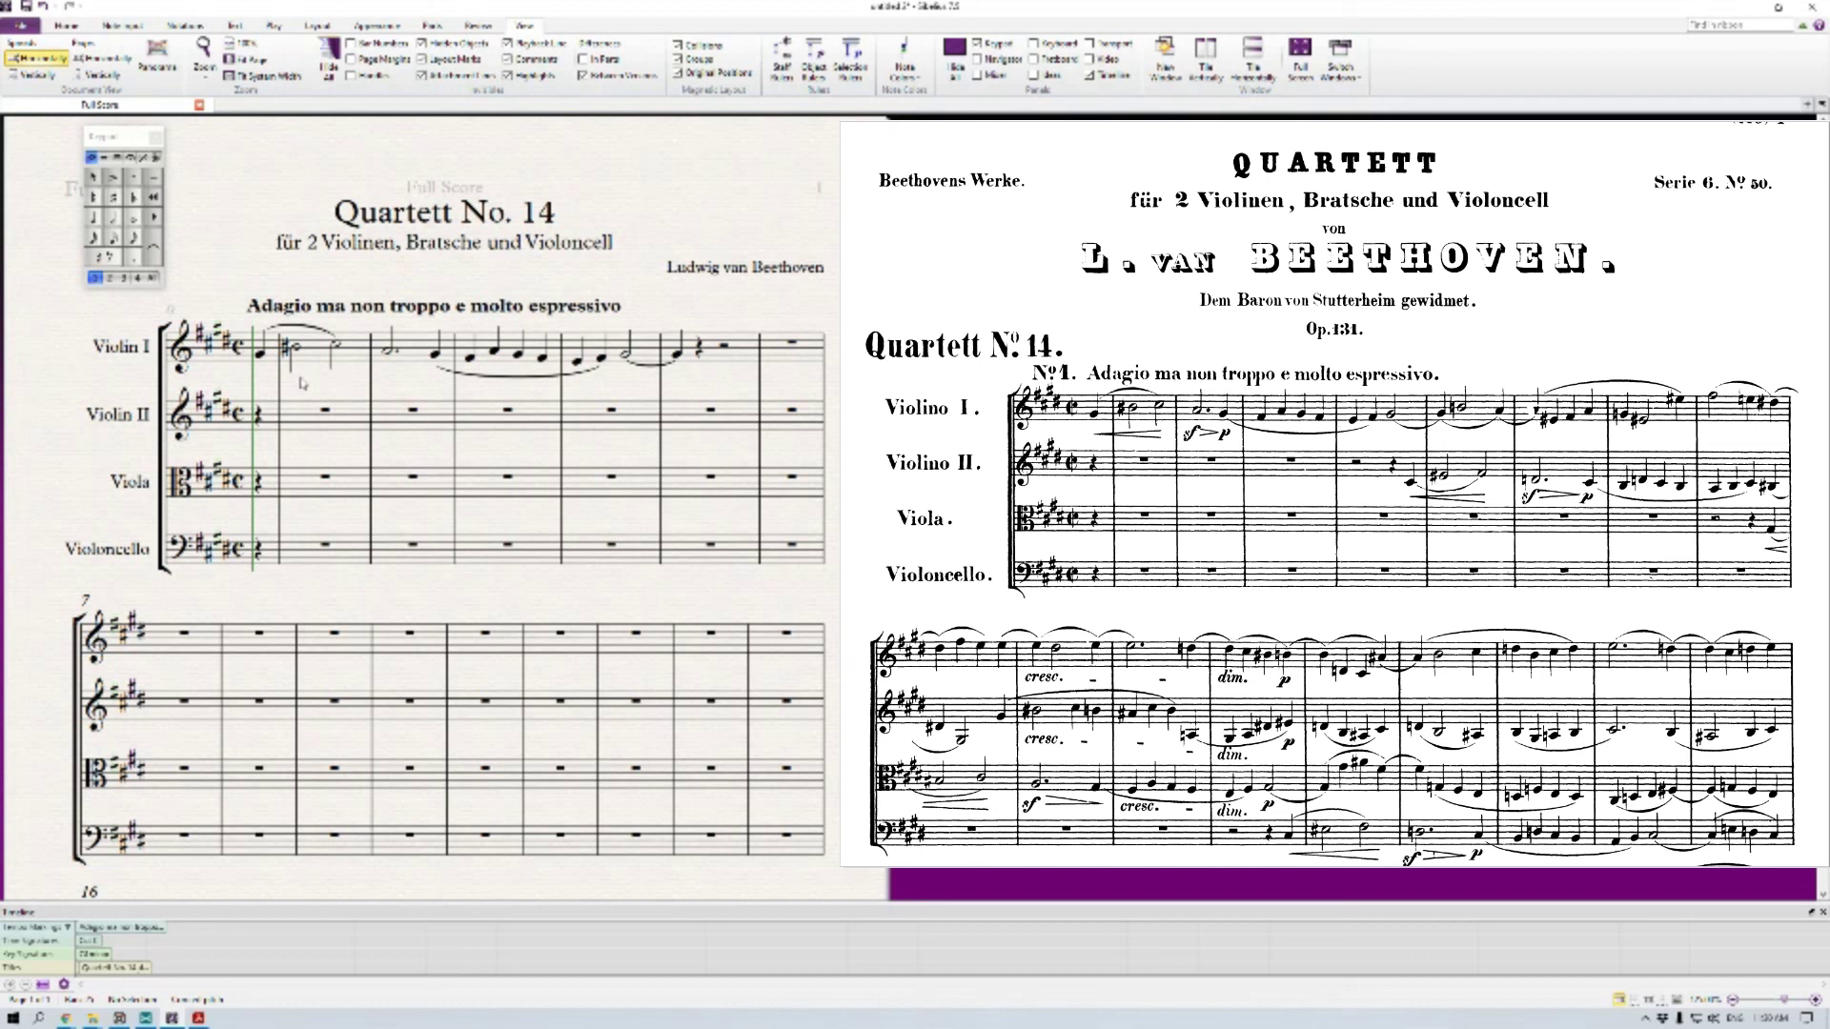
{"action": "left_click", "coordinate": [261, 352]}
{"action": "left_click", "coordinate": [333, 347], "text": "shift"}
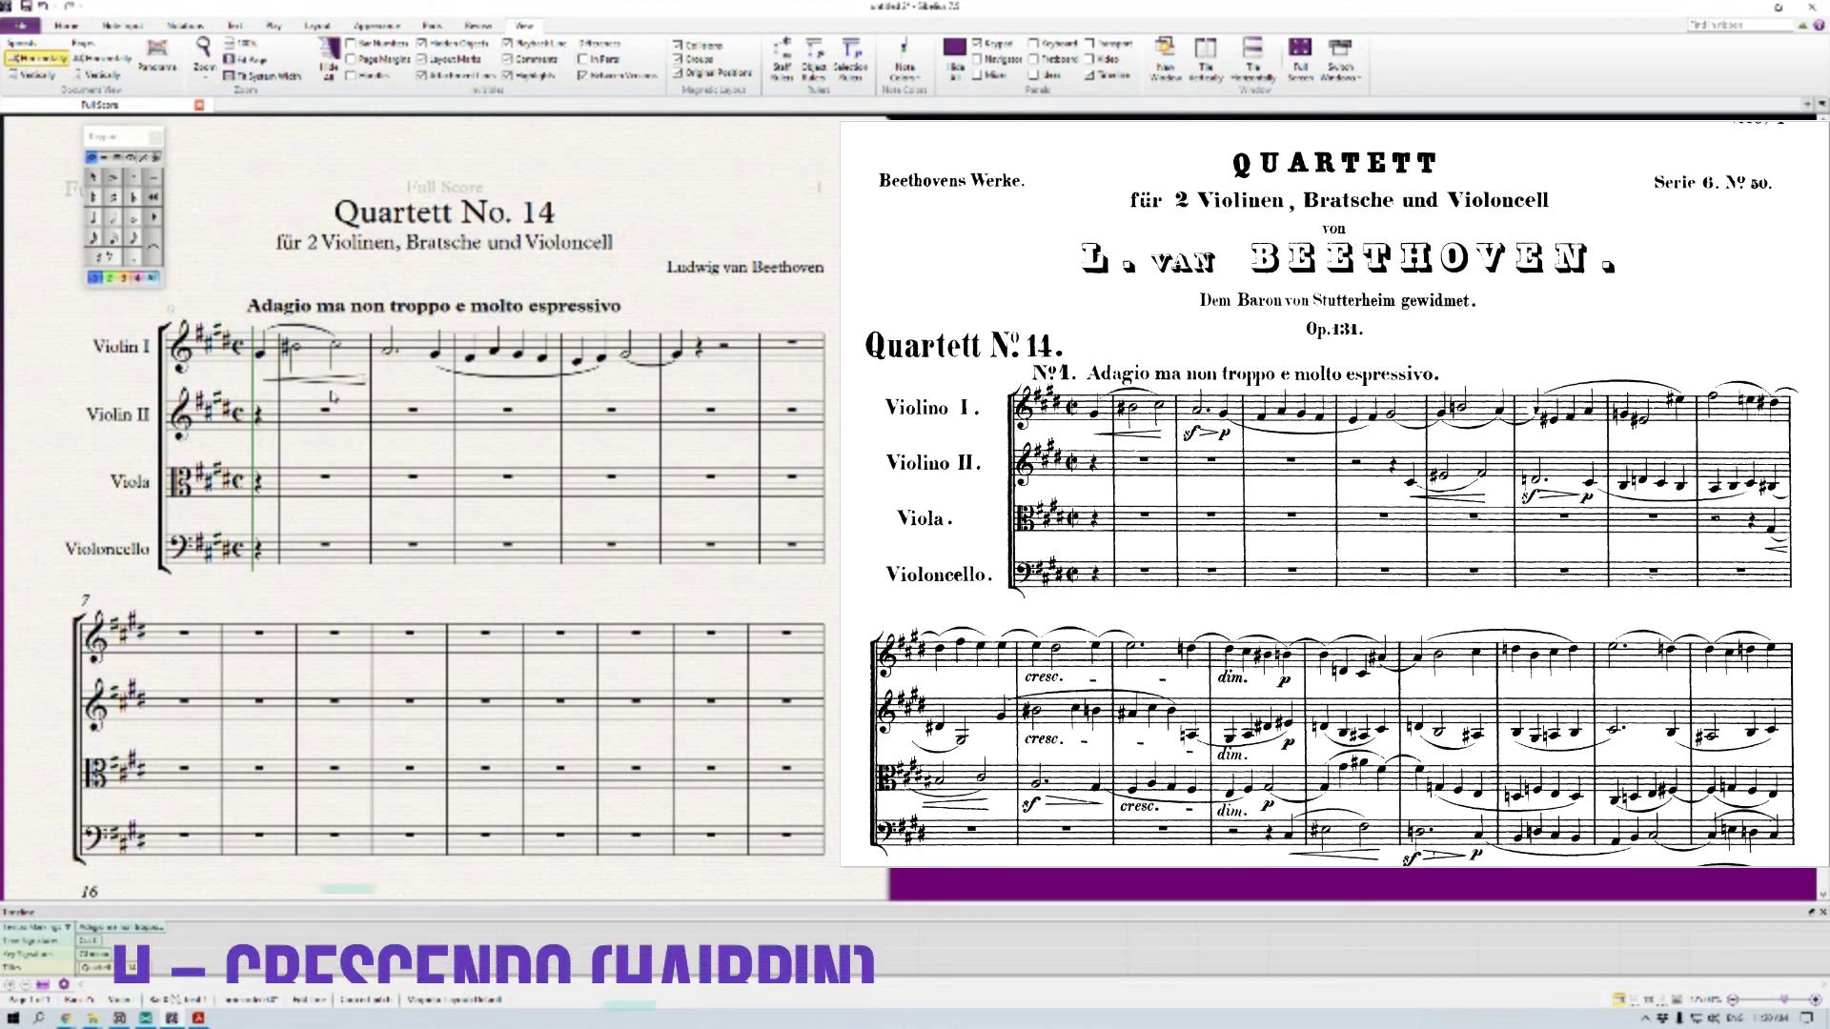
{"action": "key", "text": "Escape"}
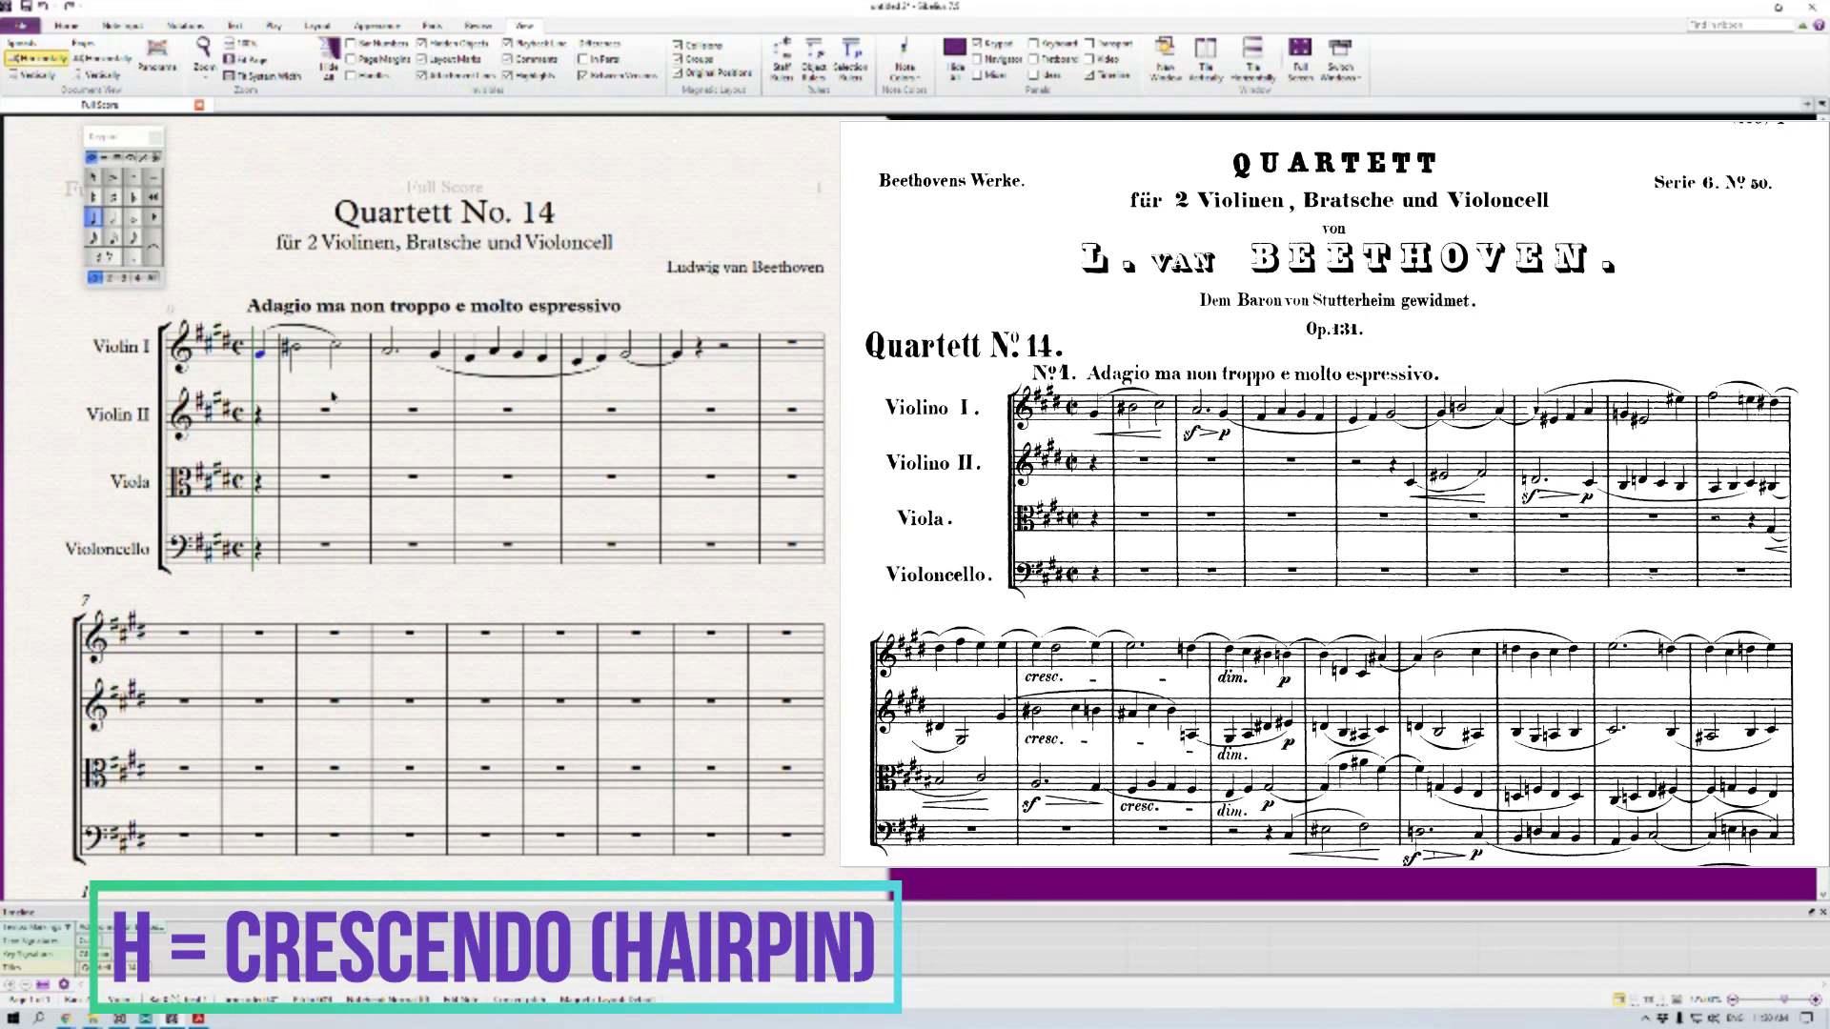
Add a crescendo hairpin beneath the three opening notes of Violin I, up to the second half note of bar 1
{"action": "left_click", "coordinate": [260, 354]}
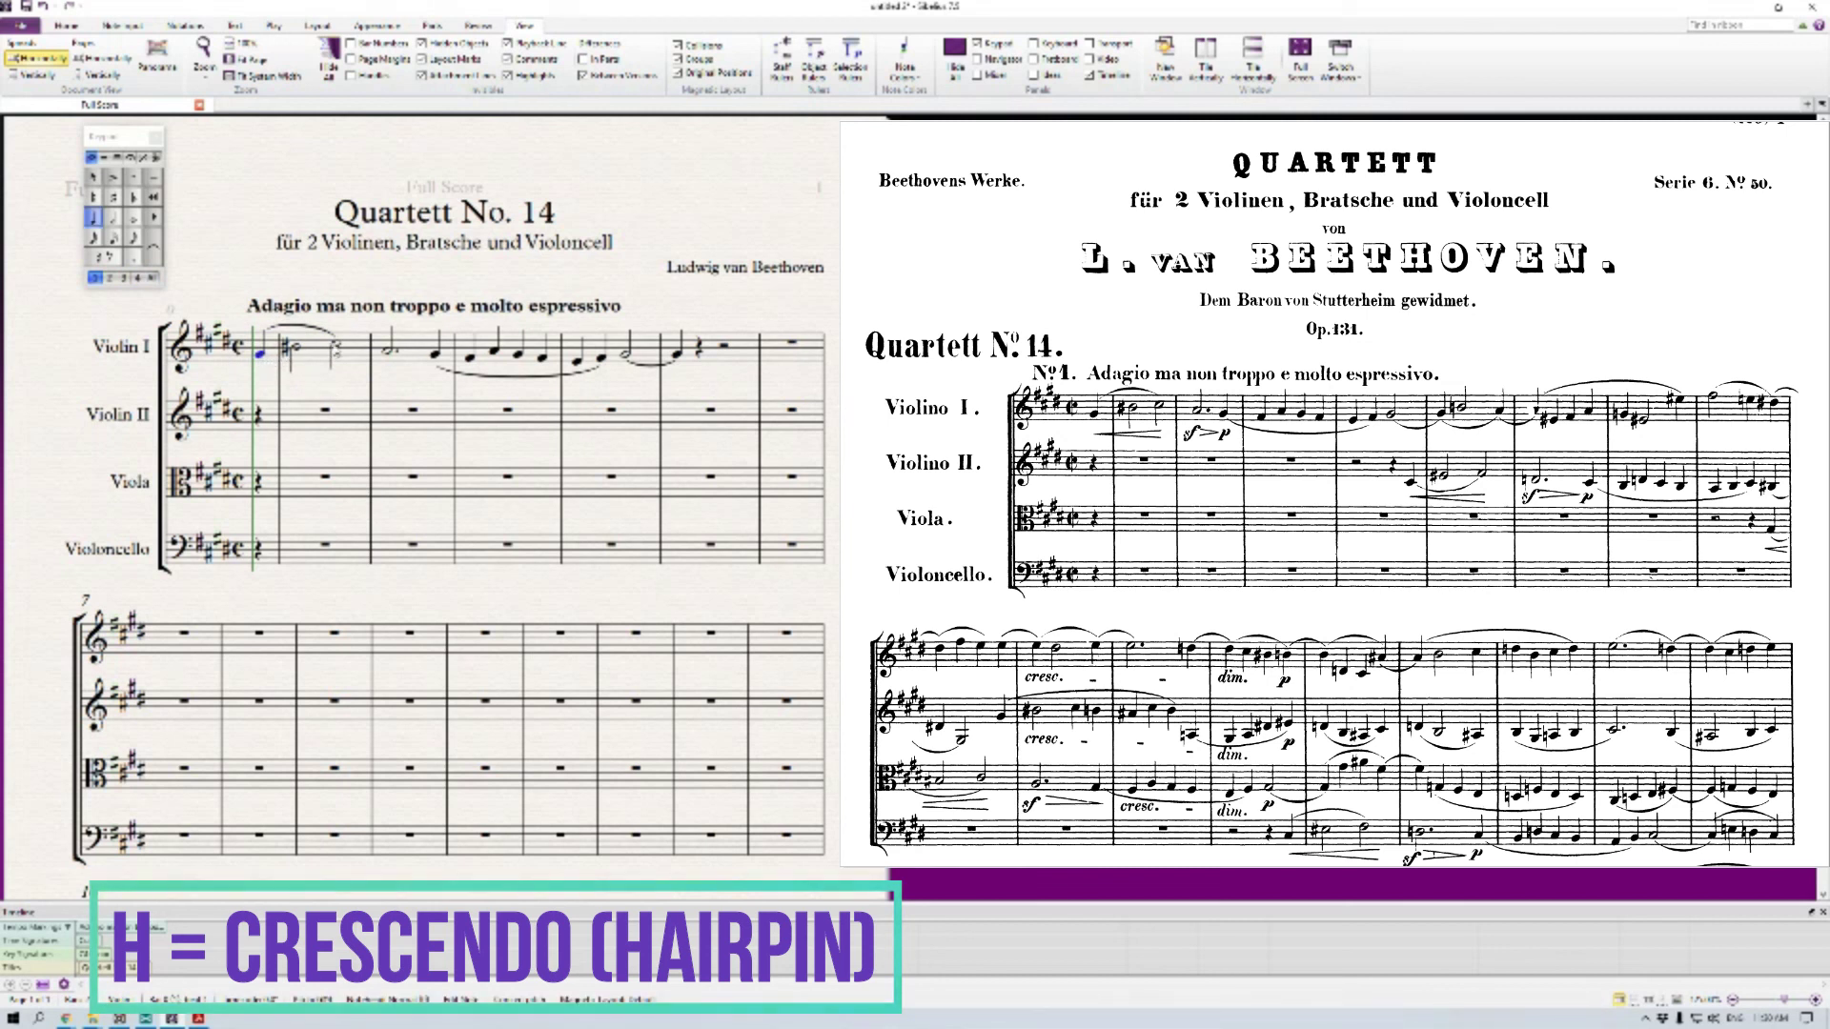
{"action": "left_click", "coordinate": [345, 372], "text": "shift"}
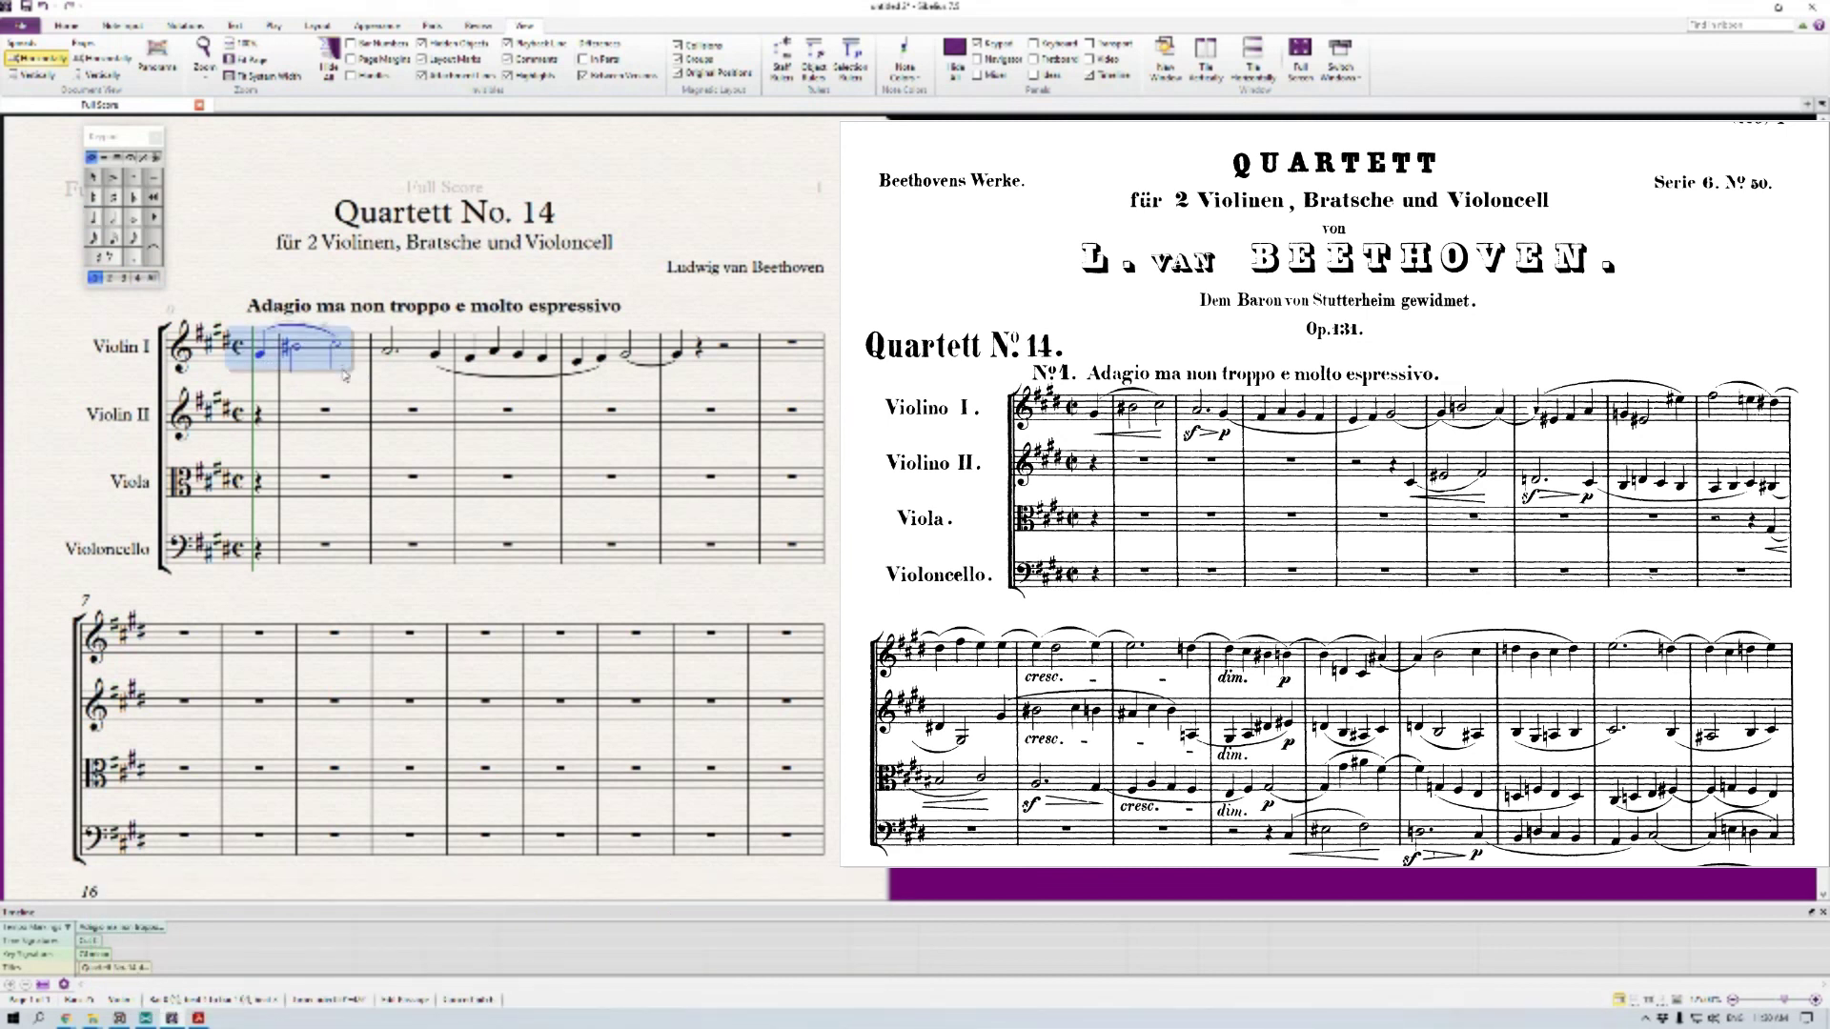
{"action": "key", "text": "h"}
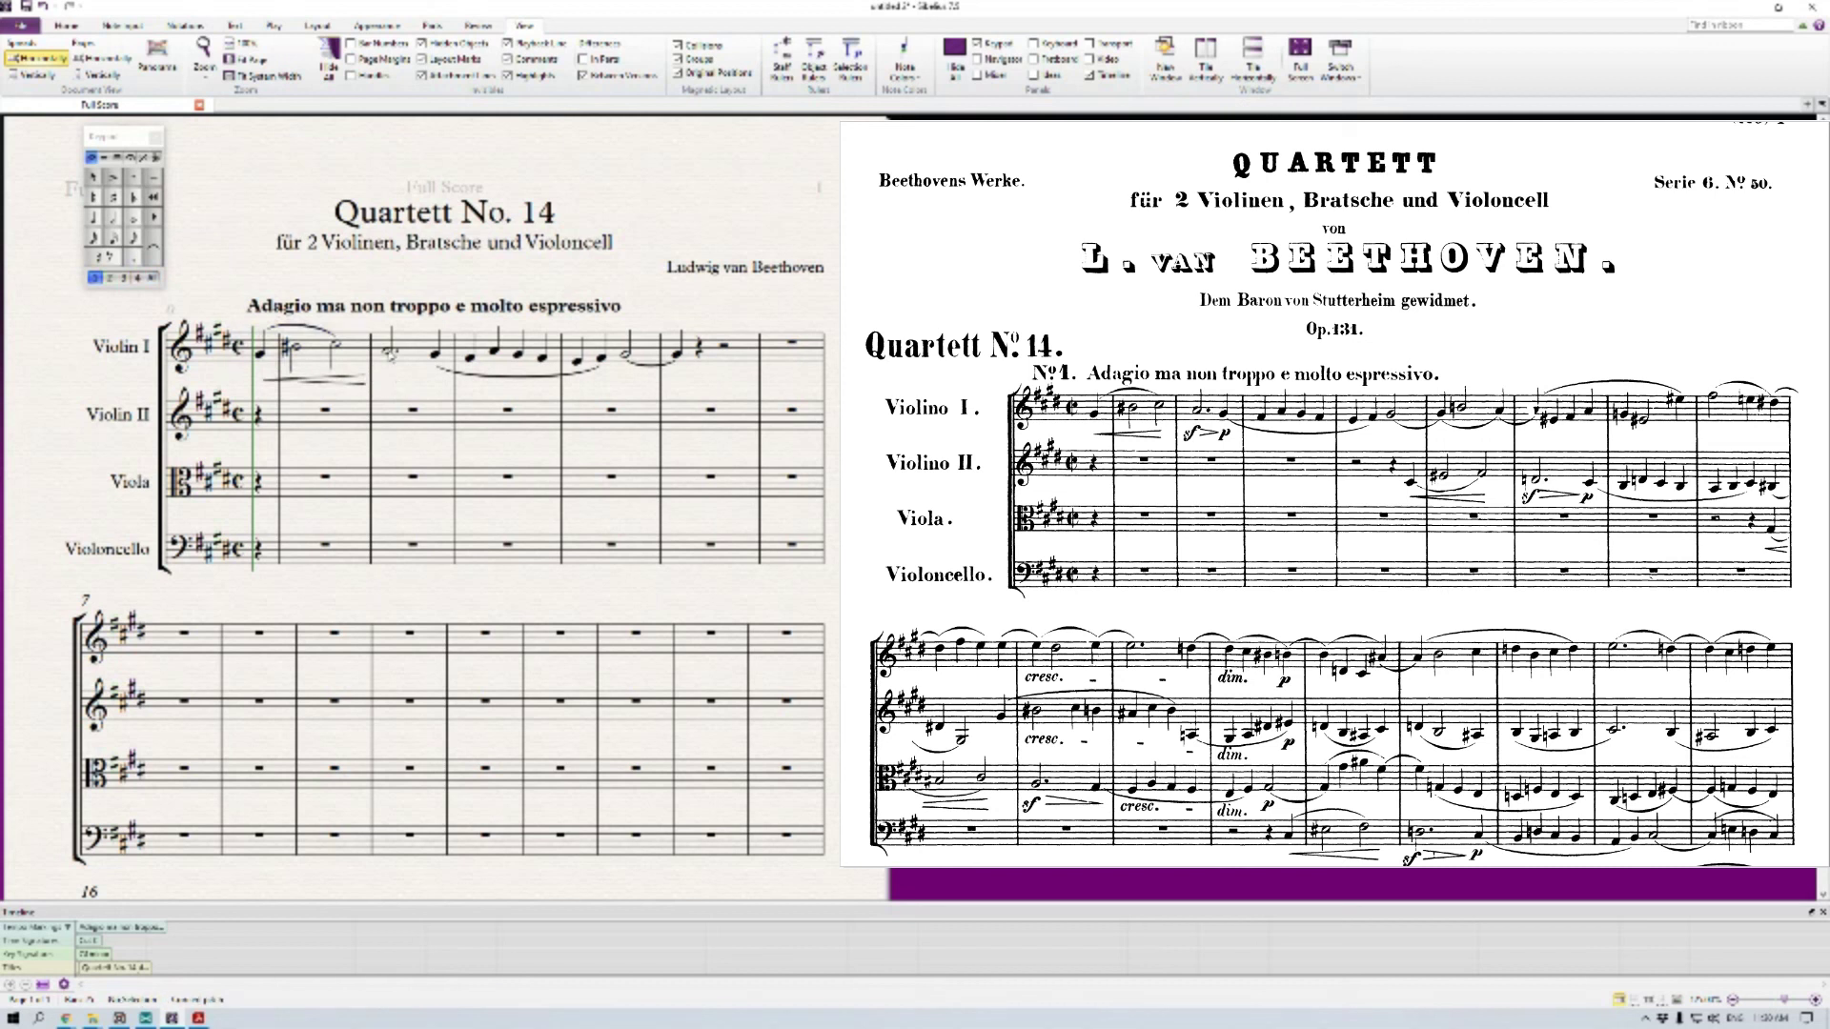
Add expression text below Violin I's dotted half note in bar 2 and insert sf from the list of dynamics
{"action": "left_click", "coordinate": [390, 352]}
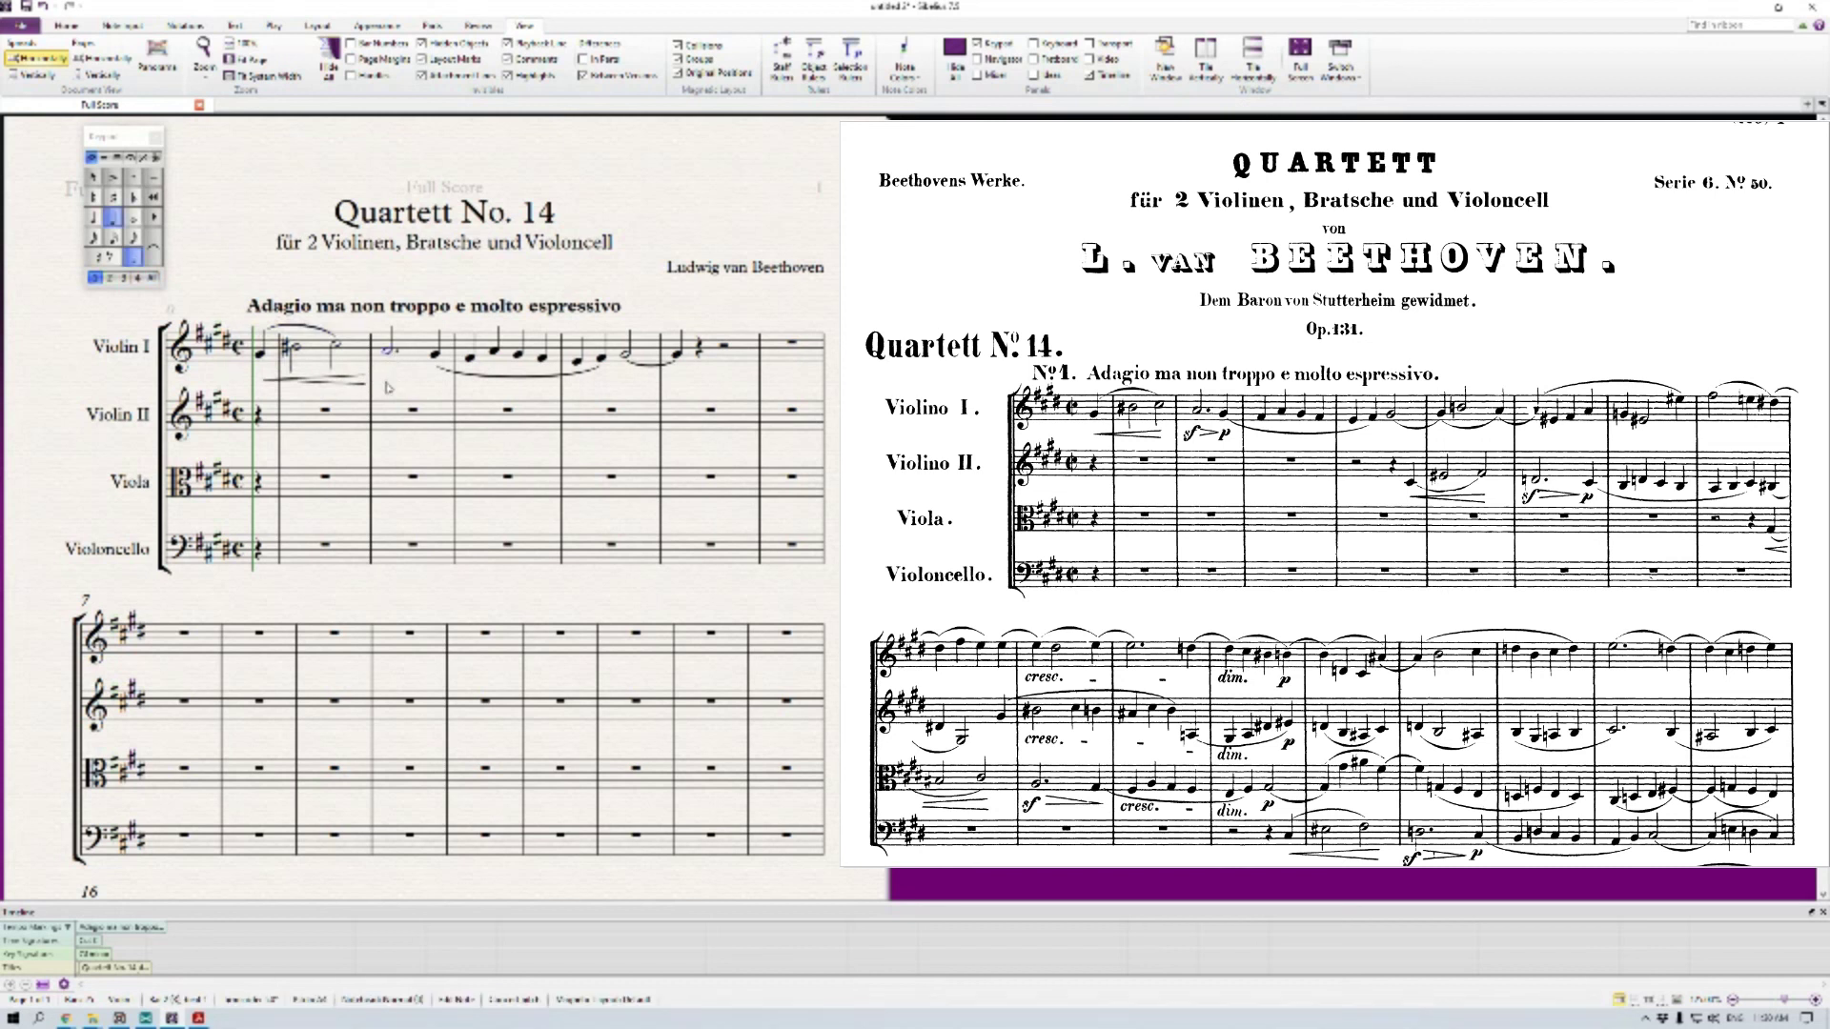
{"action": "key", "text": "Escape"}
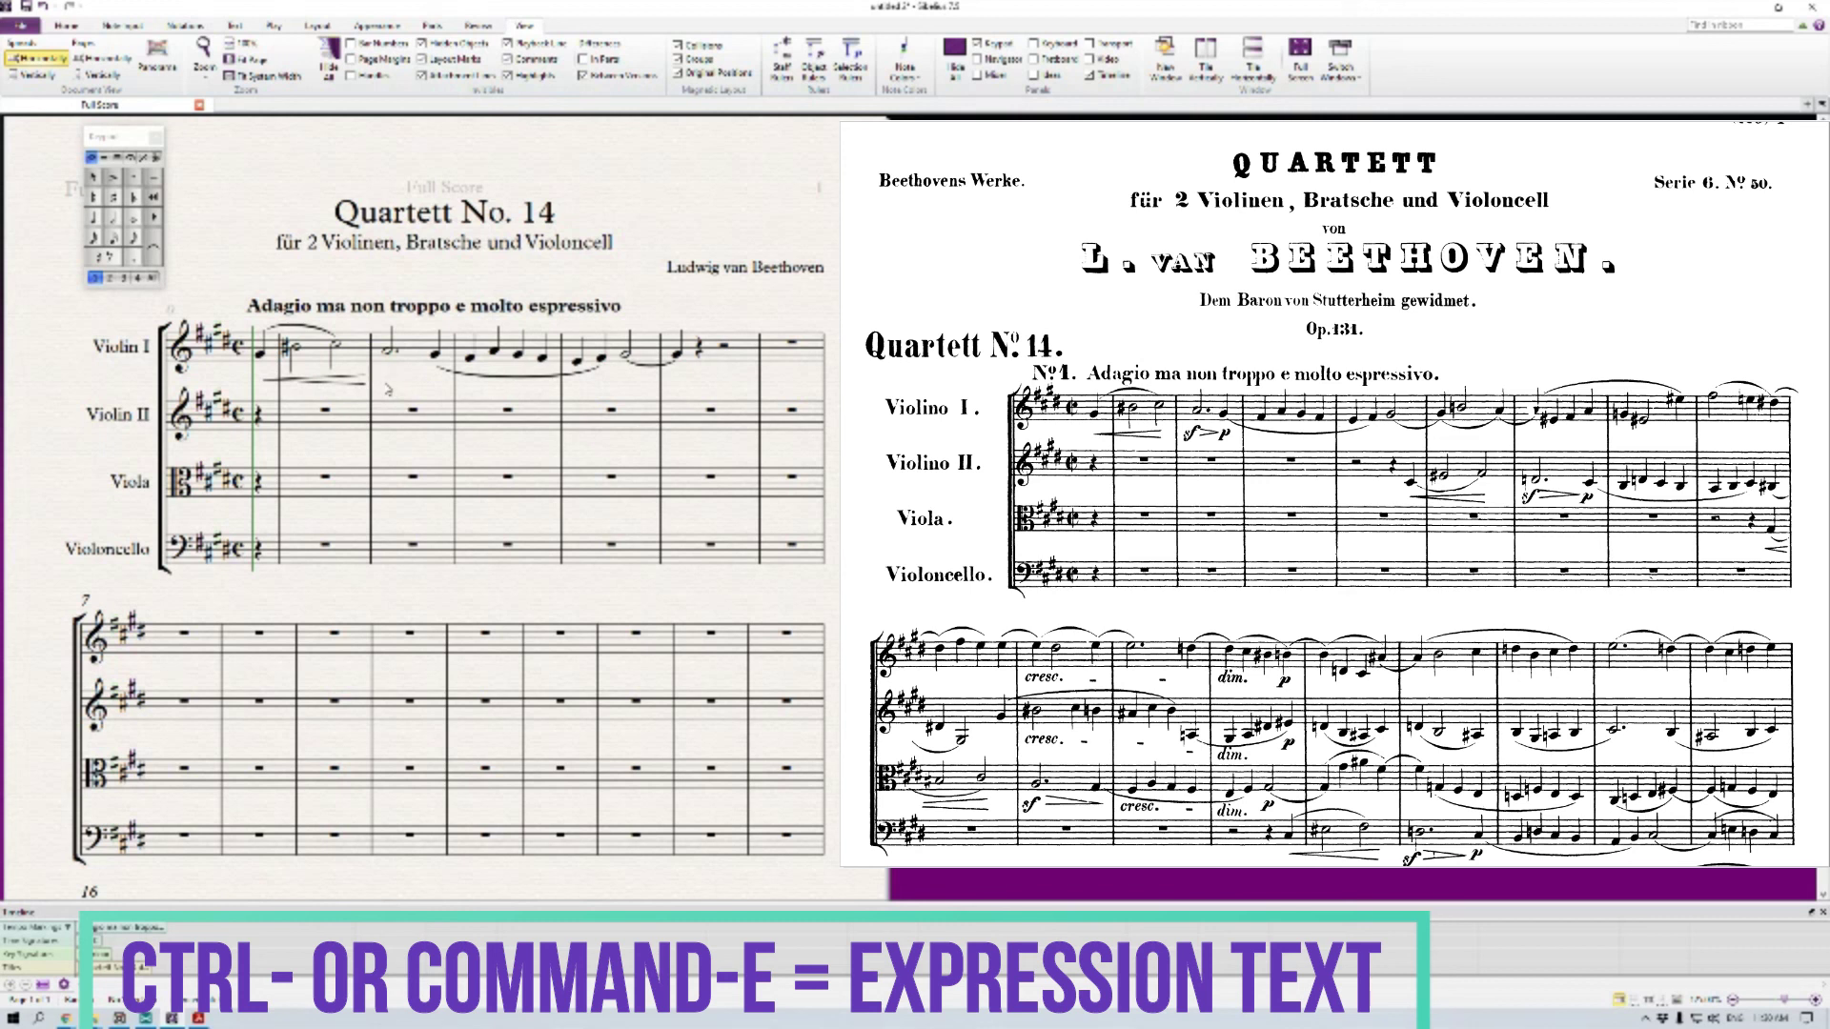
{"action": "left_click", "coordinate": [390, 351]}
{"action": "key", "text": "ctrl+e"}
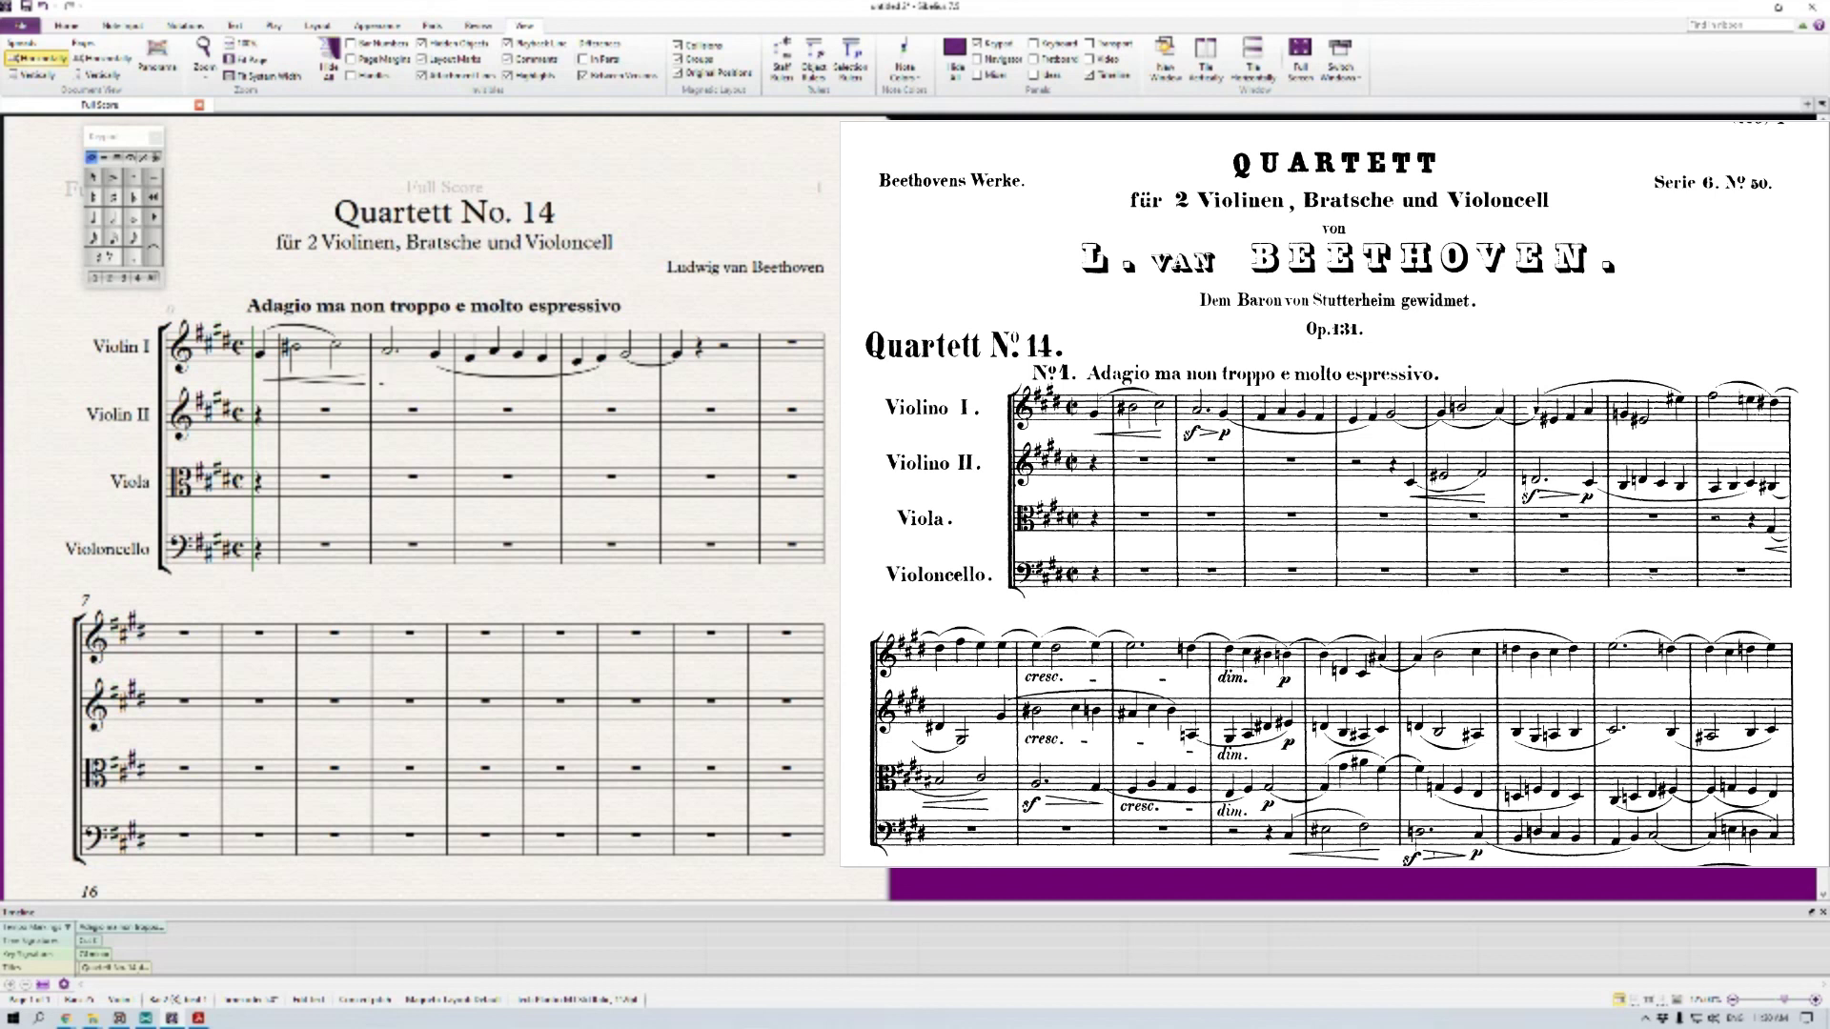
{"action": "right_click", "coordinate": [382, 383]}
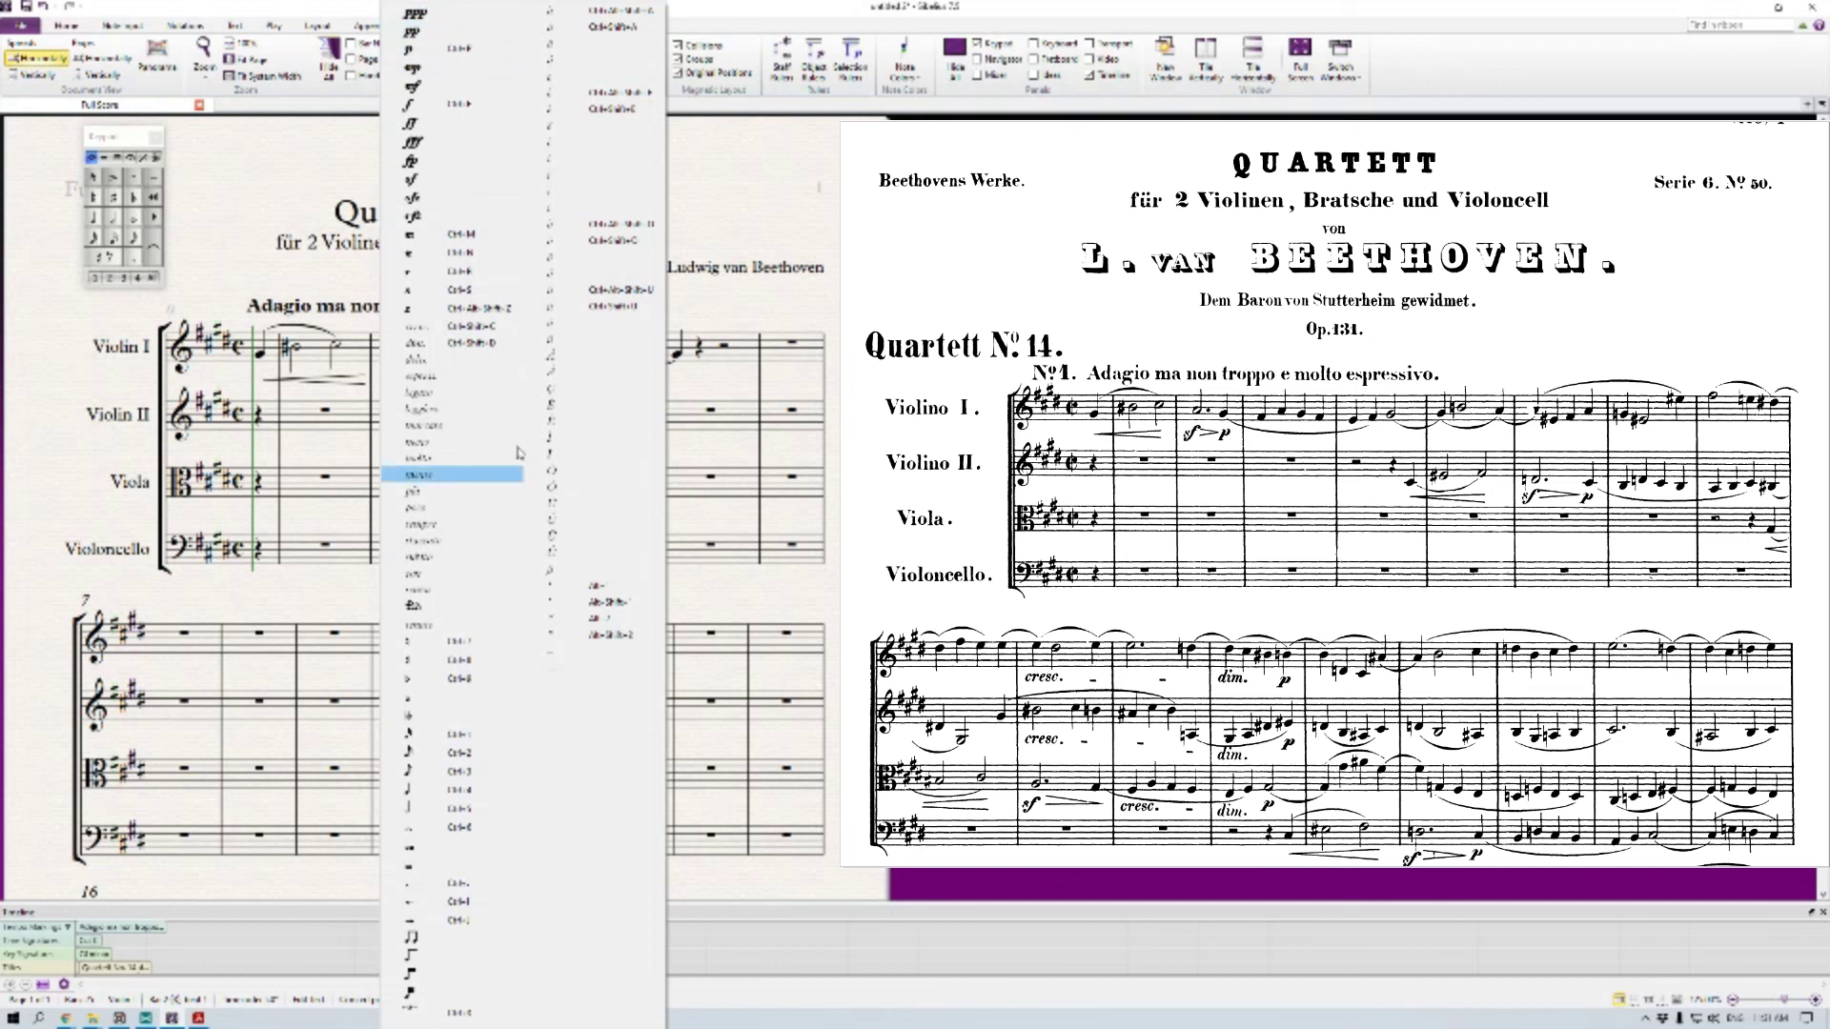
{"action": "left_click", "coordinate": [500, 183]}
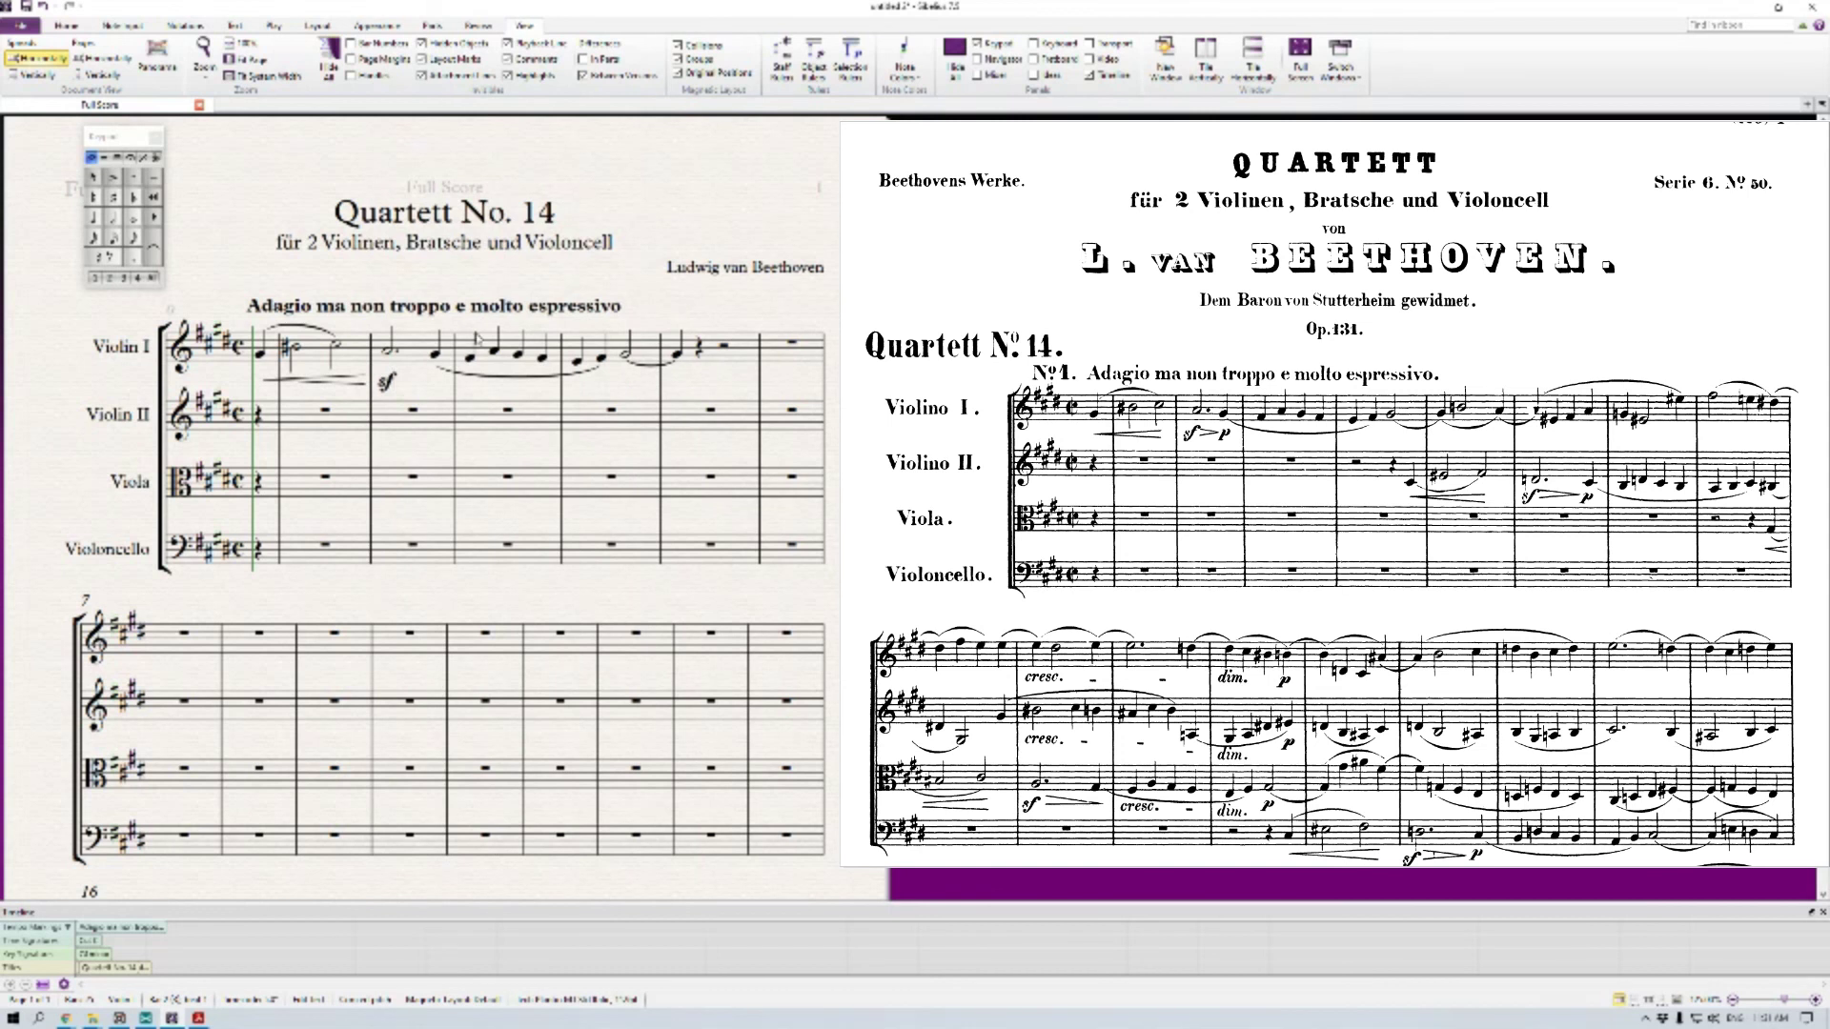
Clear the dynamic below bar 2's dotted half note and re-enter it as sf in the bold expression font
{"action": "key", "text": "BackSpace"}
{"action": "key", "text": "BackSpace"}
{"action": "type", "text": "sf"}
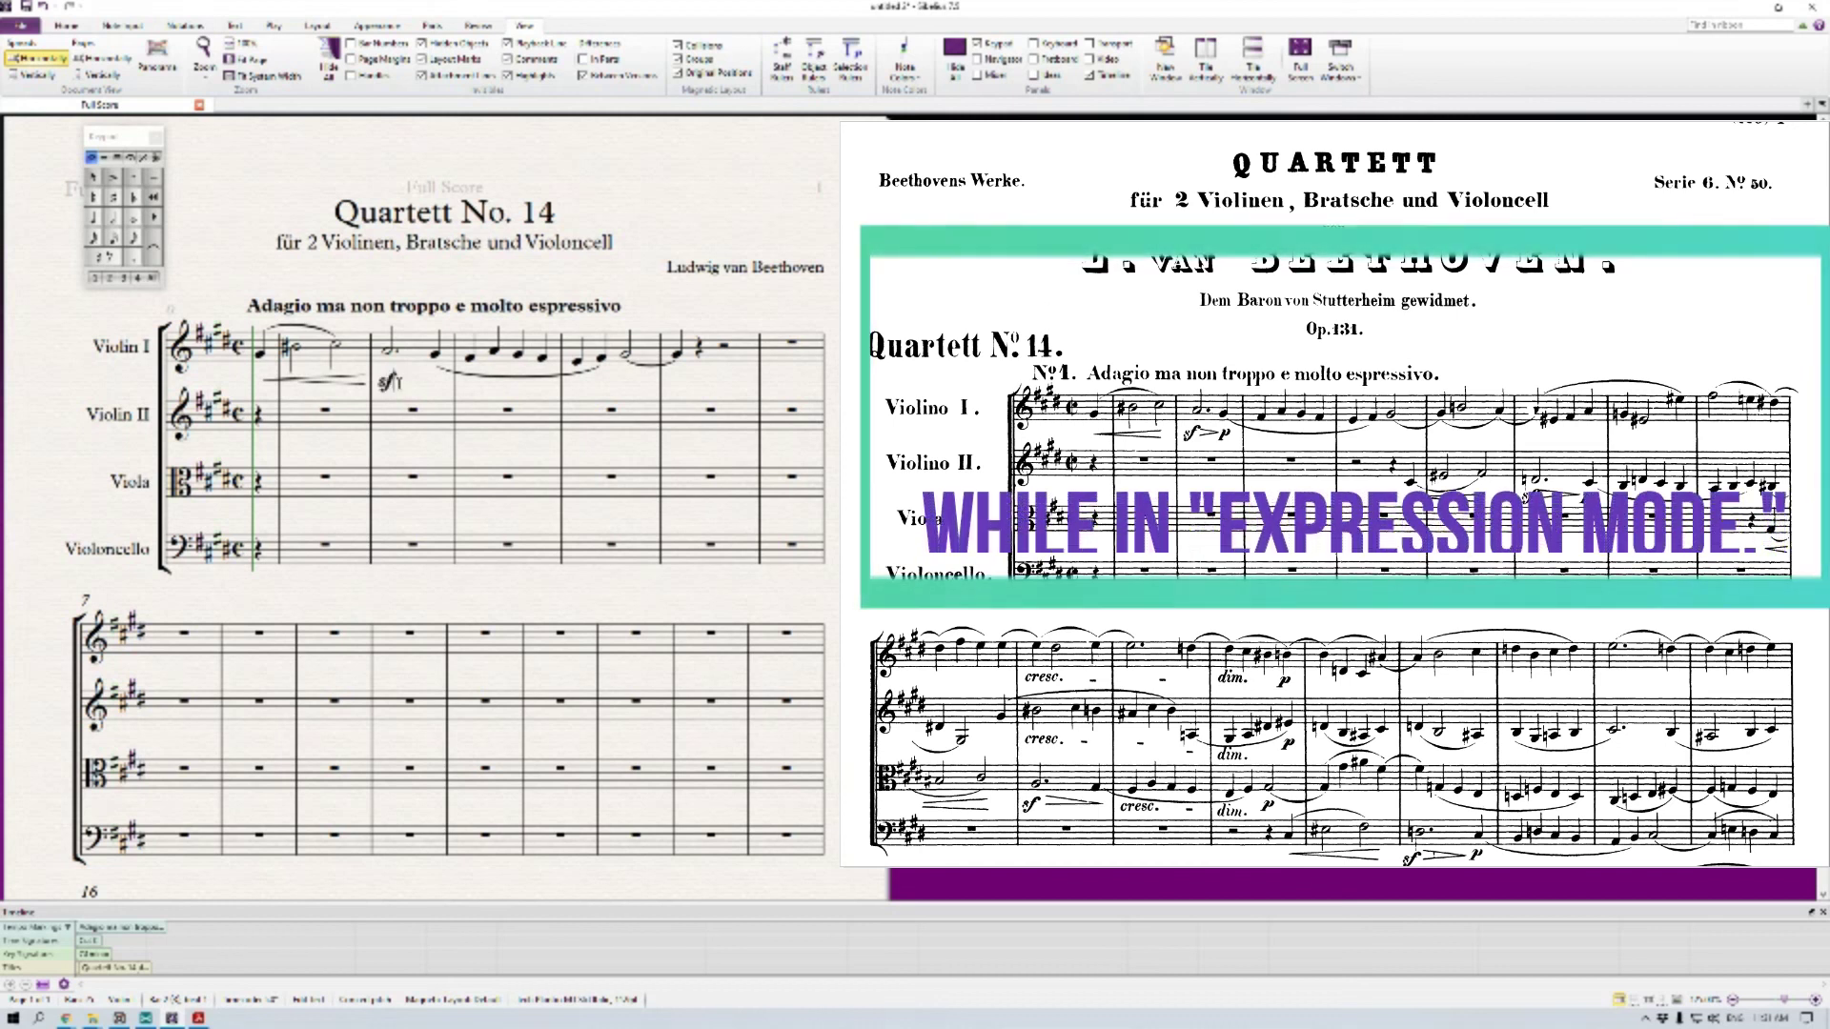
{"action": "left_click", "coordinate": [416, 387]}
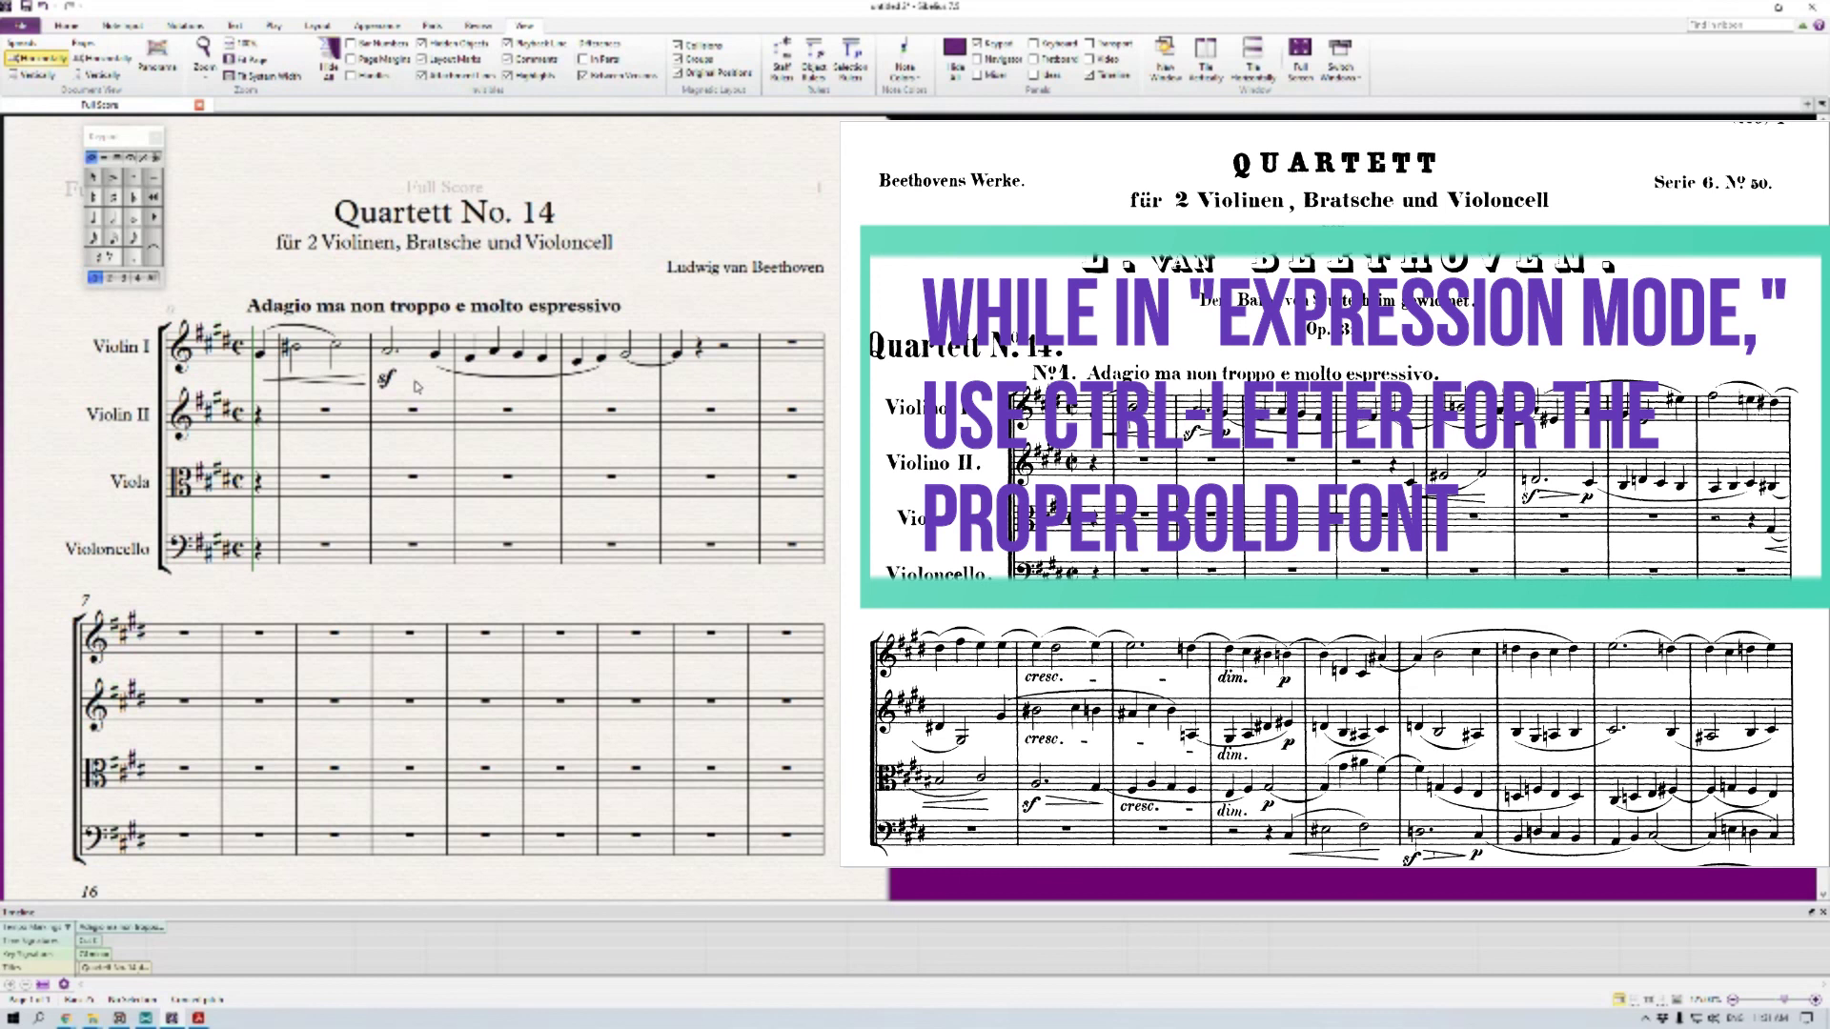
{"action": "key", "text": "ctrl+s"}
{"action": "key", "text": "Escape"}
{"action": "key", "text": "ctrl+f"}
{"action": "key", "text": "Escape"}
{"action": "key", "text": "Escape"}
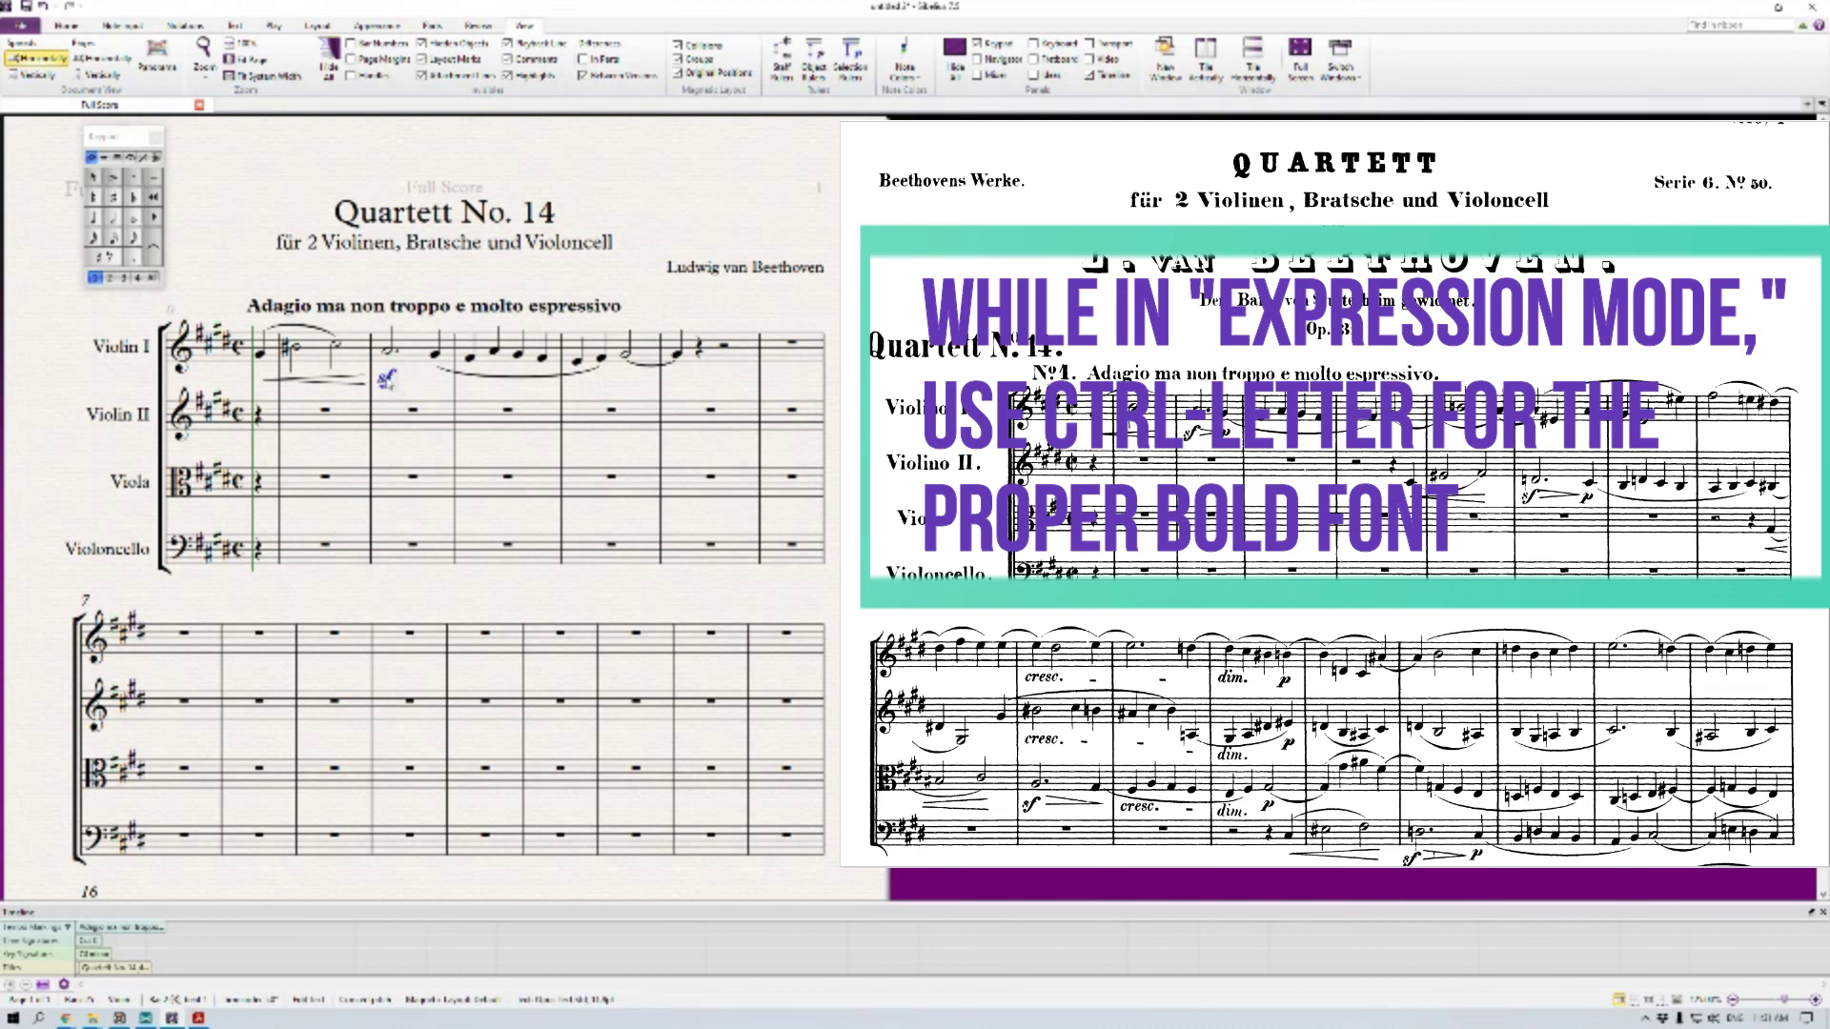
{"action": "key", "text": "Escape"}
Add a bold p dynamic as expression text below the last quarter note of bar 2 in Violin I
{"action": "left_click", "coordinate": [434, 354]}
{"action": "key", "text": "ctrl+e"}
{"action": "key", "text": "ctrl+p"}
{"action": "key", "text": "Escape"}
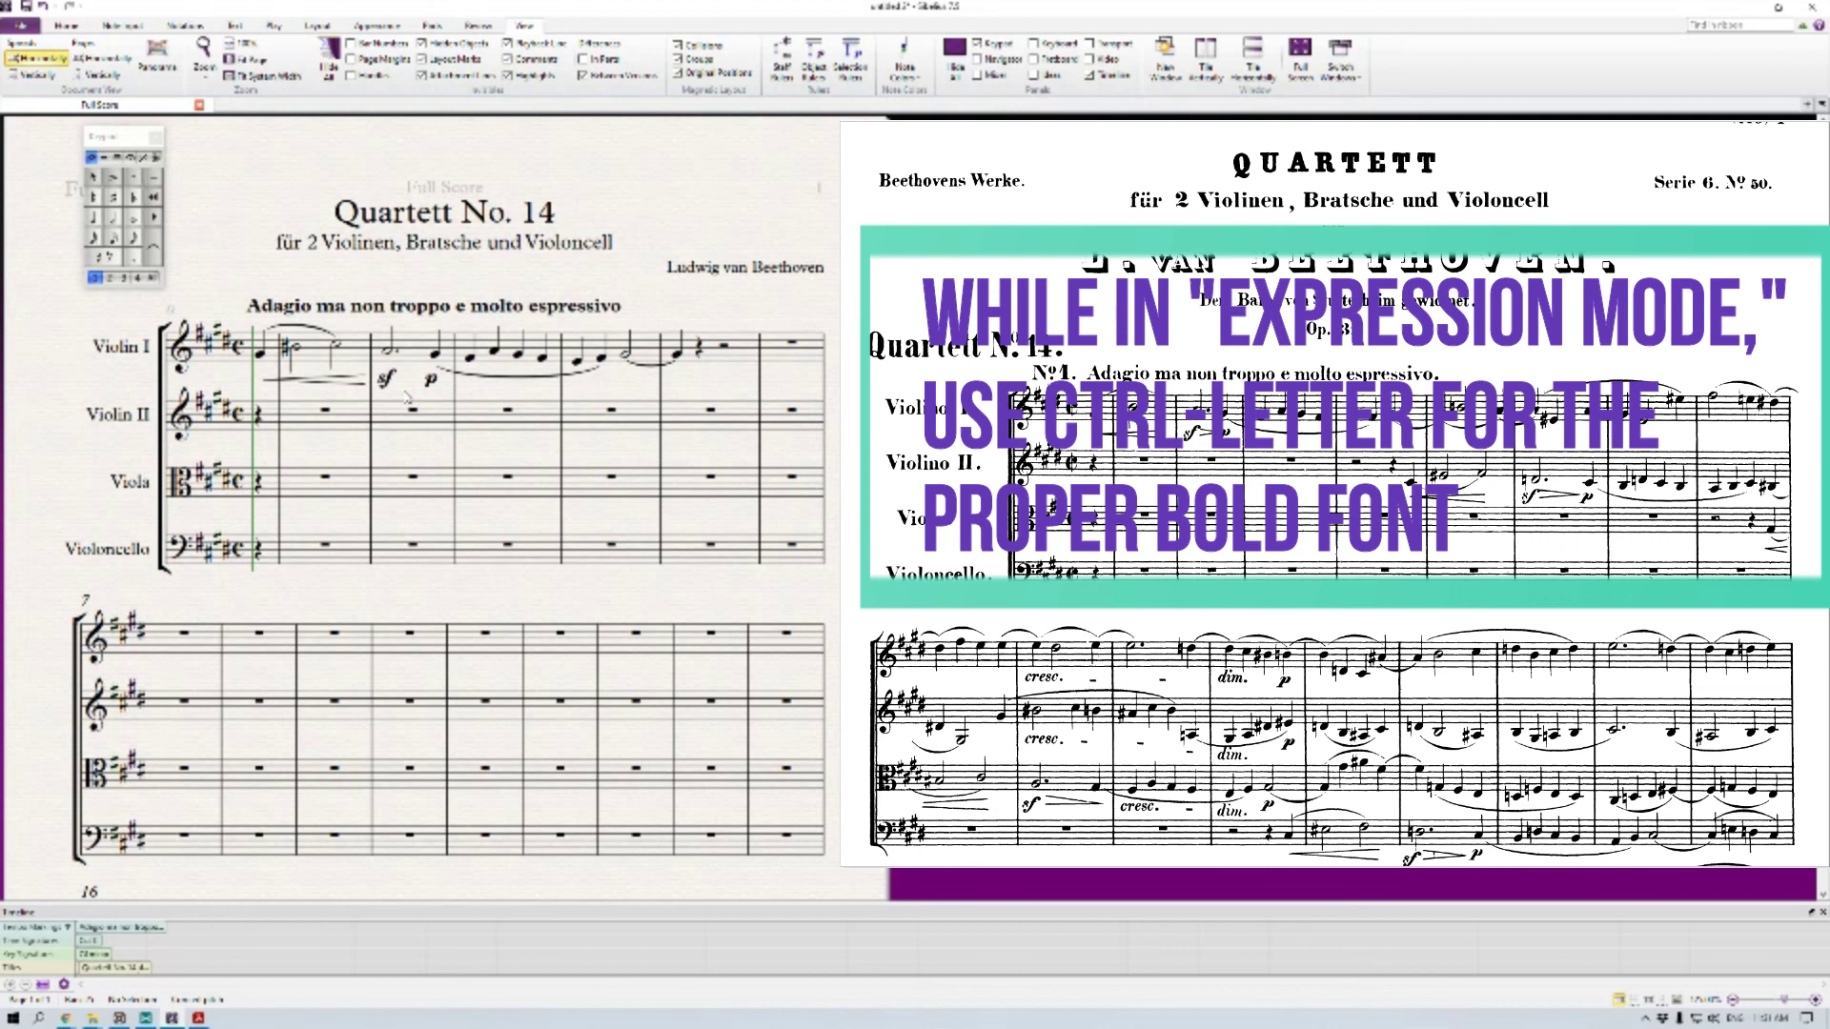
Edit the p dynamic below the last quarter note of bar 2 and set its lettering in bold
{"action": "left_click", "coordinate": [430, 380]}
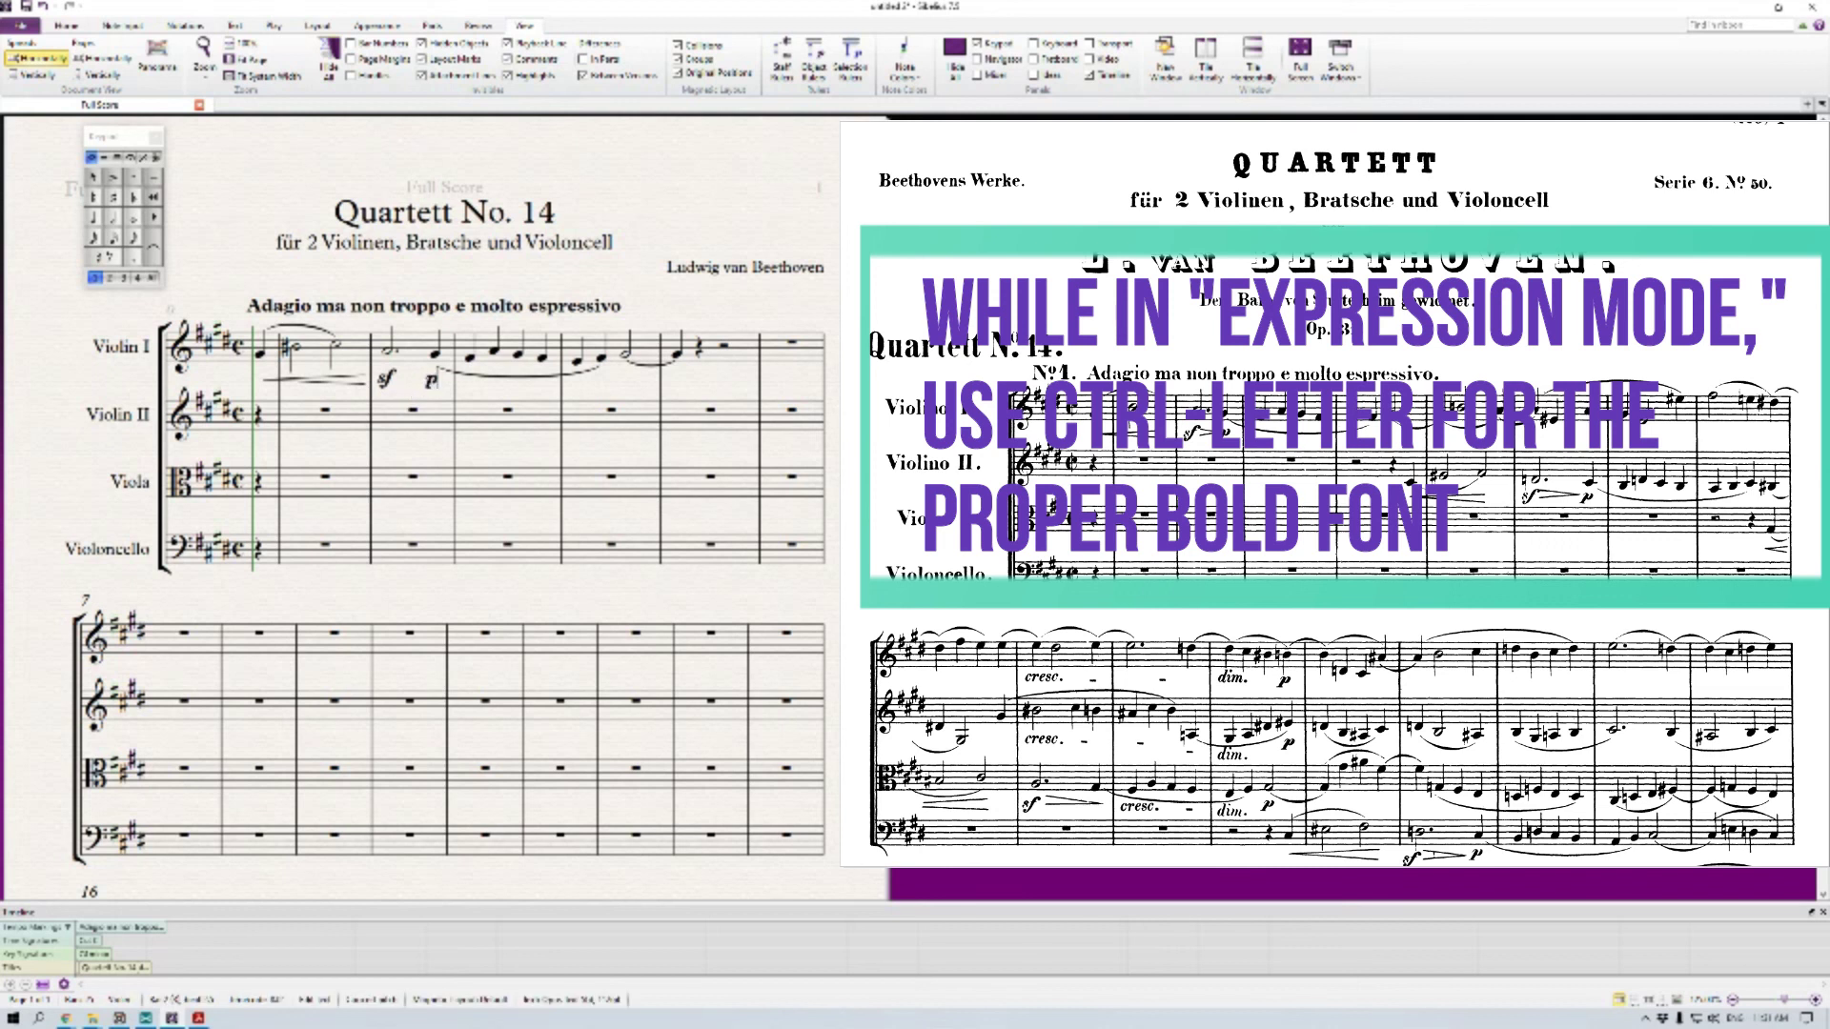
{"action": "key", "text": "Escape"}
{"action": "key", "text": "Escape"}
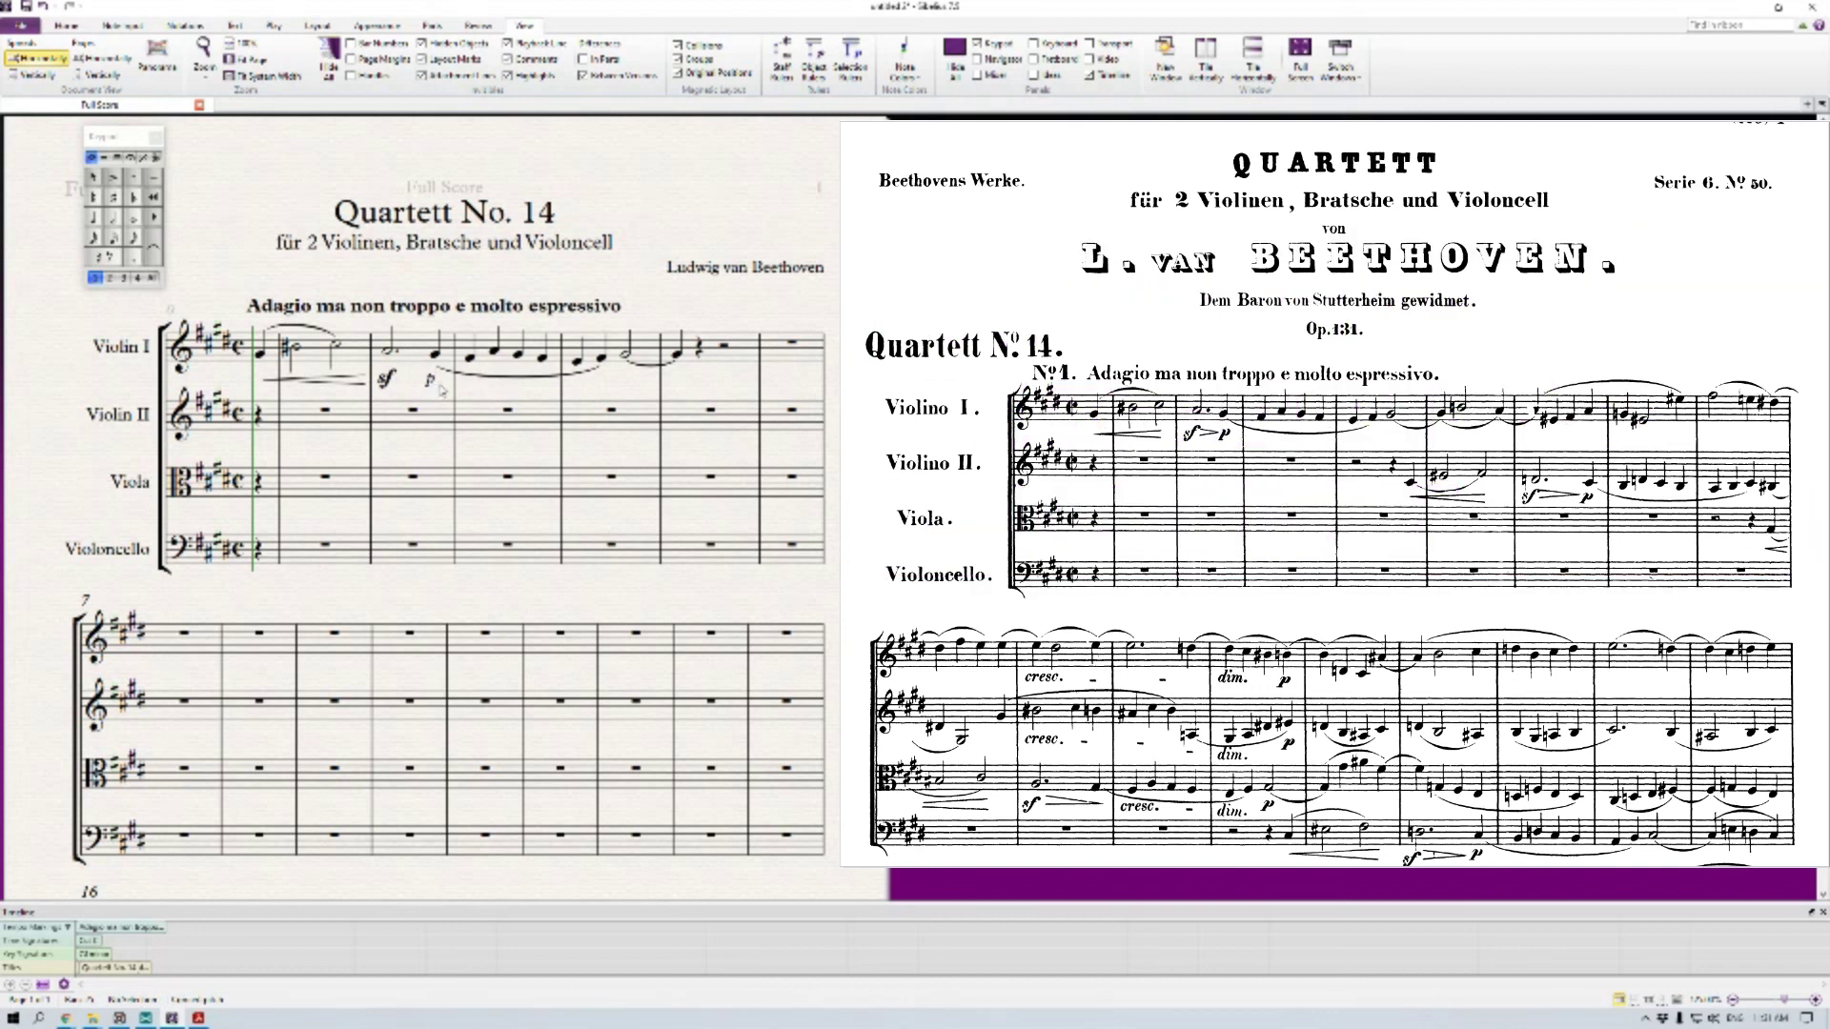
{"action": "left_click", "coordinate": [438, 385]}
{"action": "key", "text": "ctrl+b"}
{"action": "key", "text": "Escape"}
Add a diminuendo hairpin from Violin I's dotted half note in bar 2, between the sf and p dynamics
{"action": "left_click", "coordinate": [389, 350]}
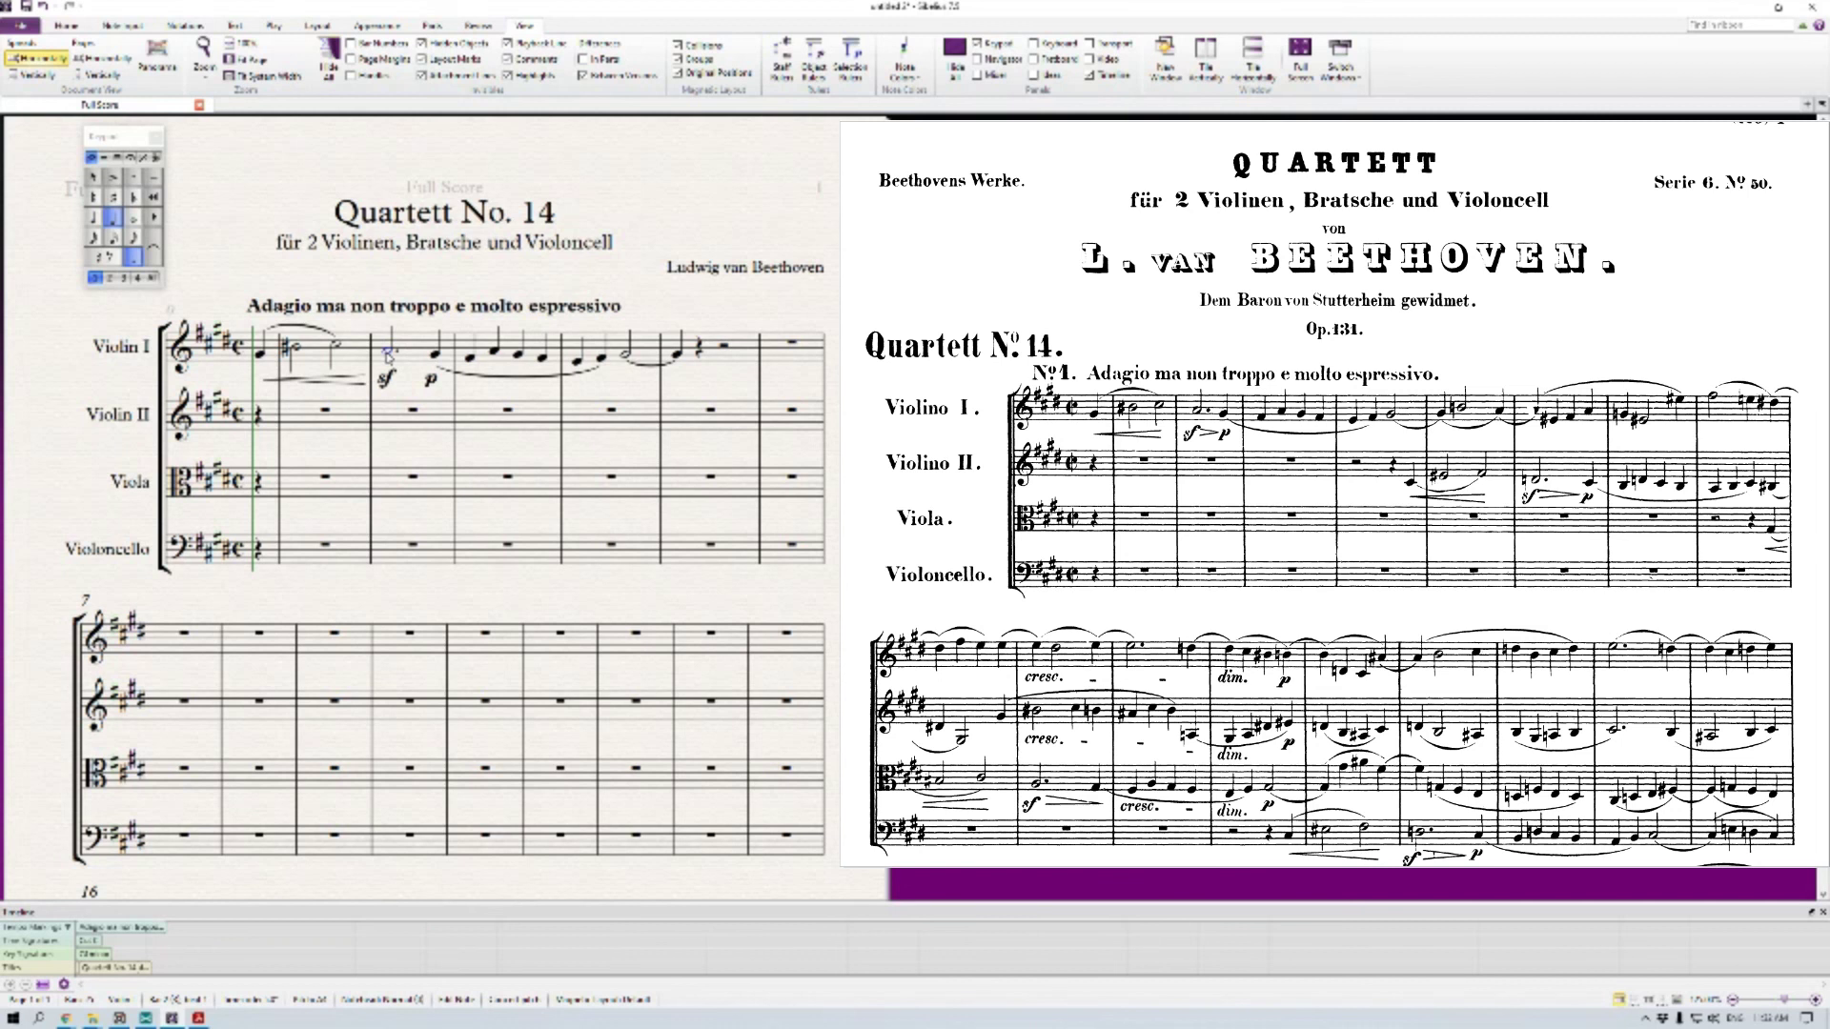
{"action": "key", "text": "shift+h"}
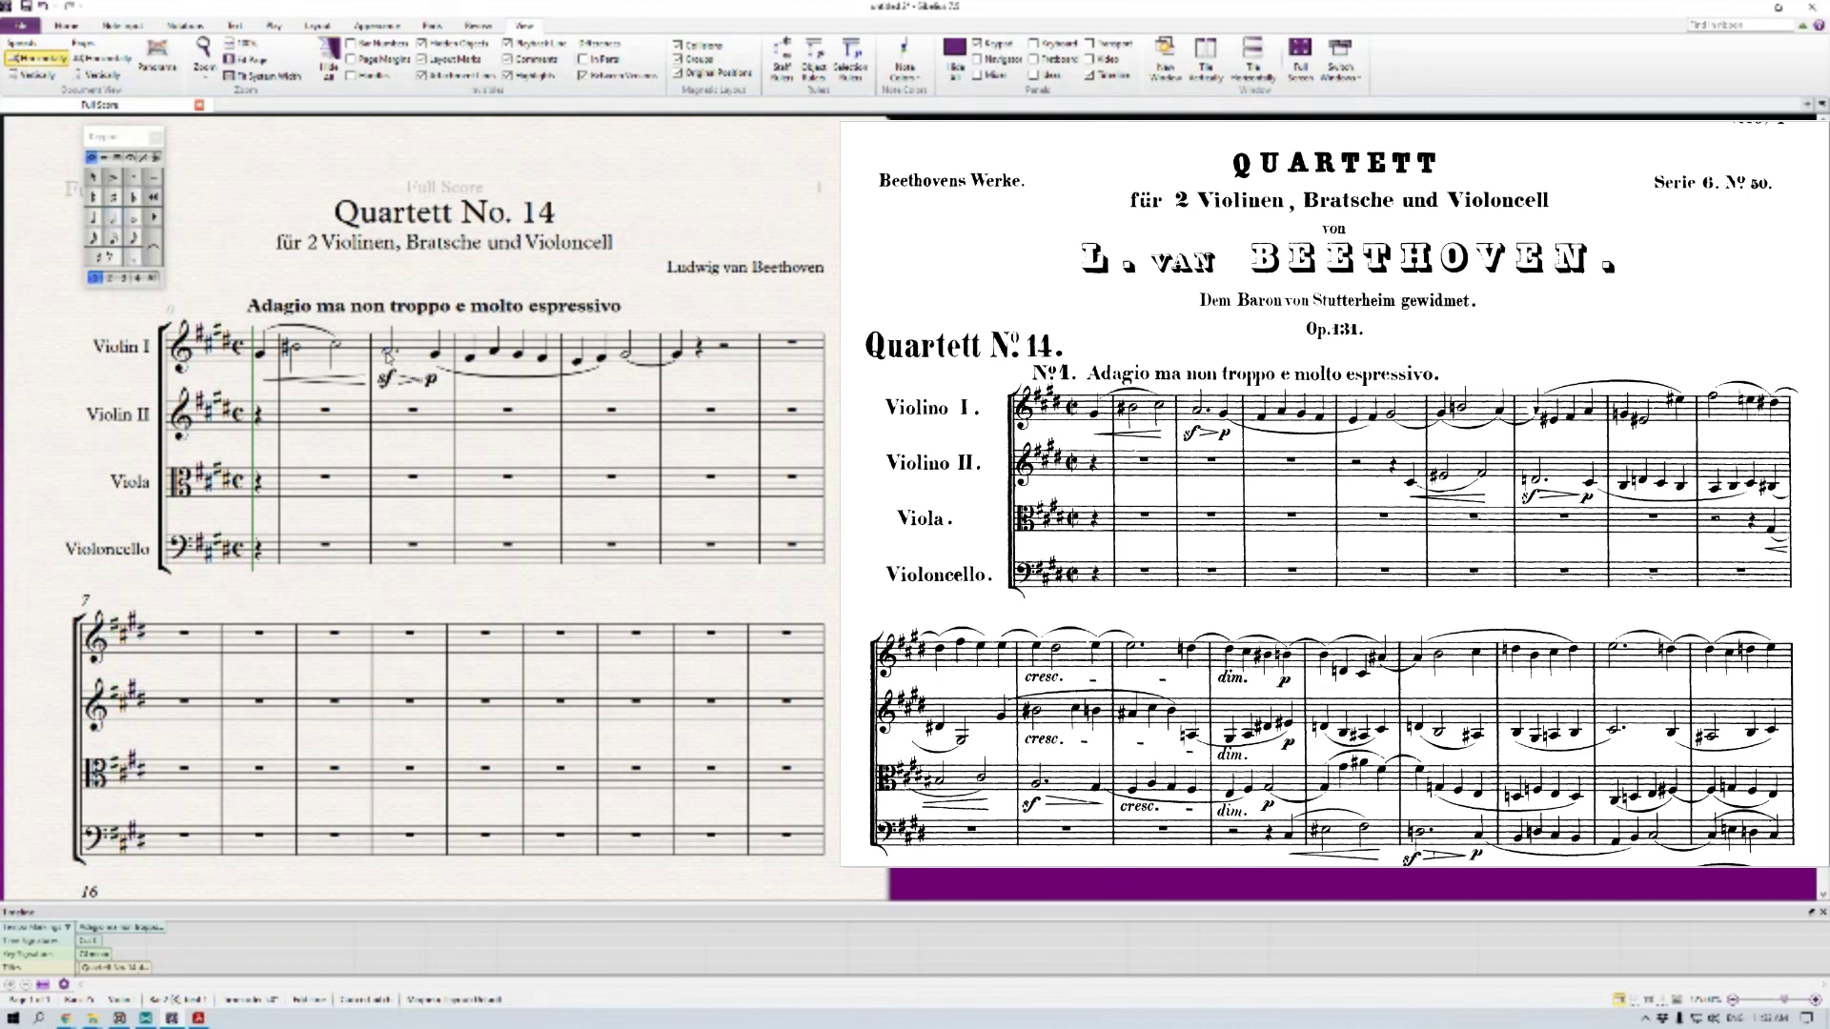
Try shortening and lengthening the crescendo hairpin beneath Violin I's bar 1 by moving its end
{"action": "key", "text": "Escape"}
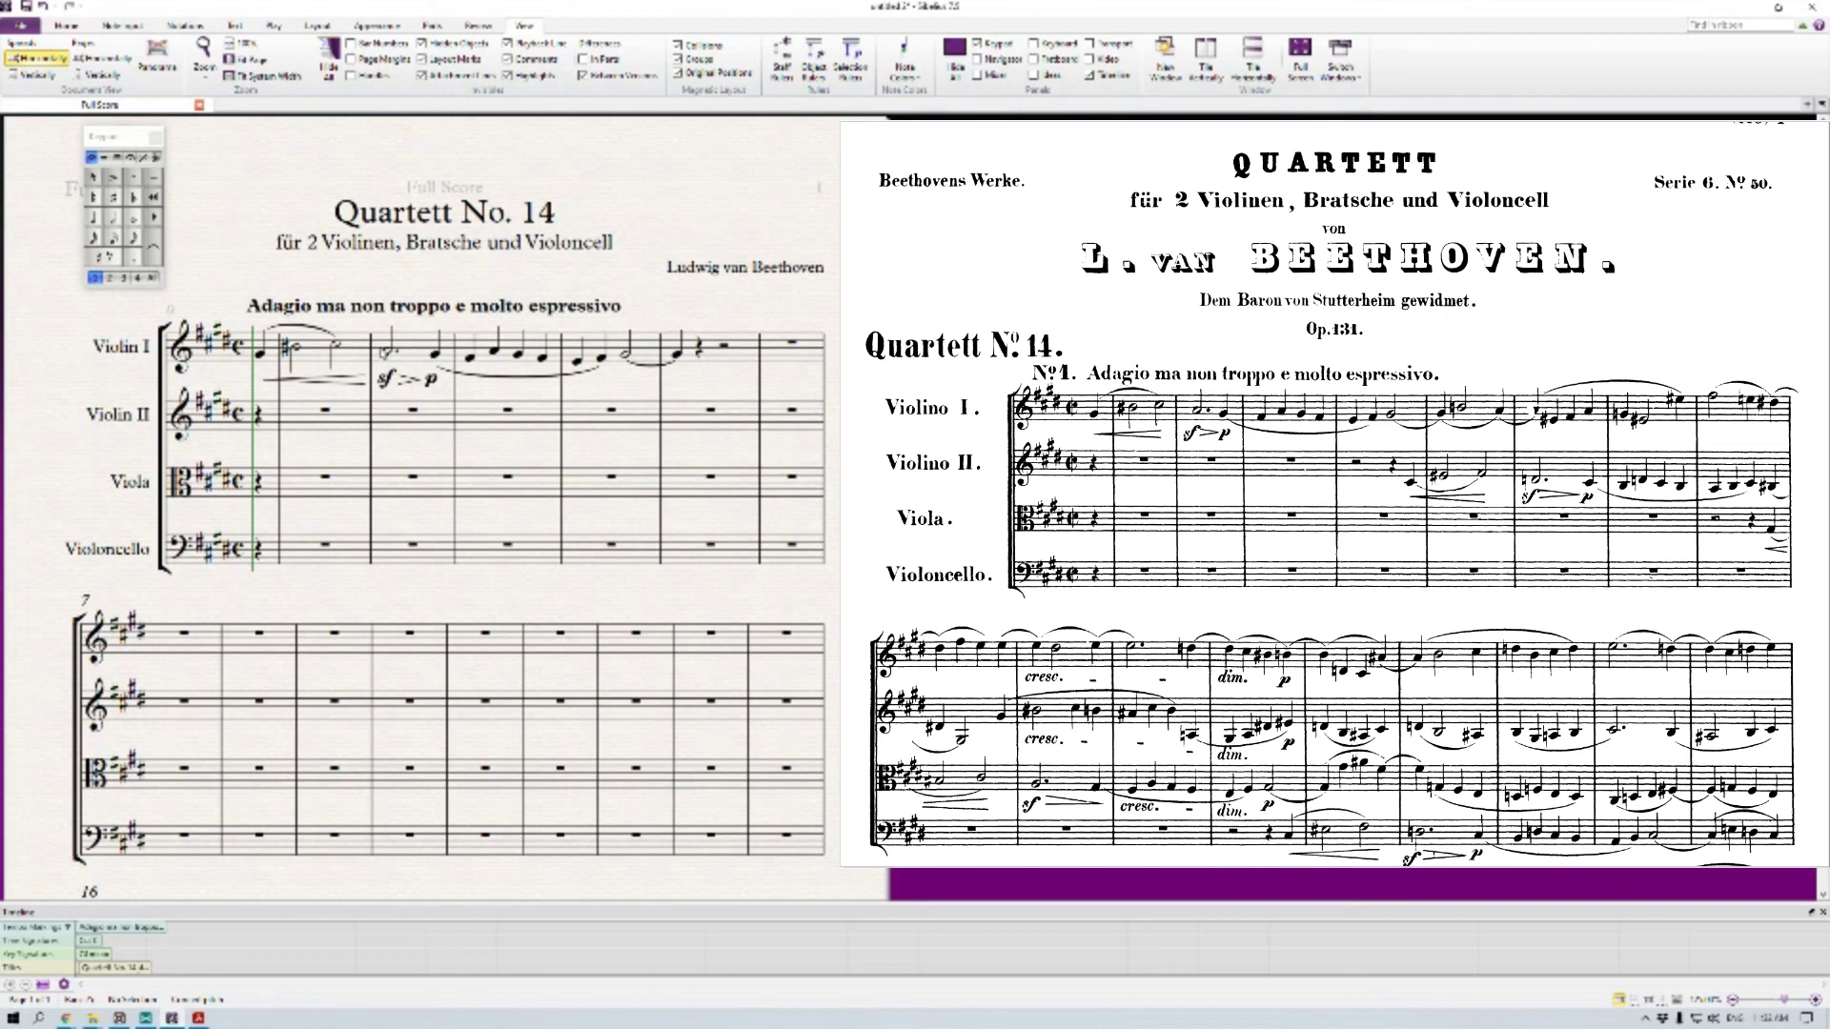
{"action": "left_click", "coordinate": [369, 383]}
{"action": "left_click_drag", "start_coordinate": [340, 389], "coordinate": [365, 389]}
{"action": "key", "text": "Escape"}
{"action": "left_click_drag", "start_coordinate": [365, 386], "coordinate": [338, 387]}
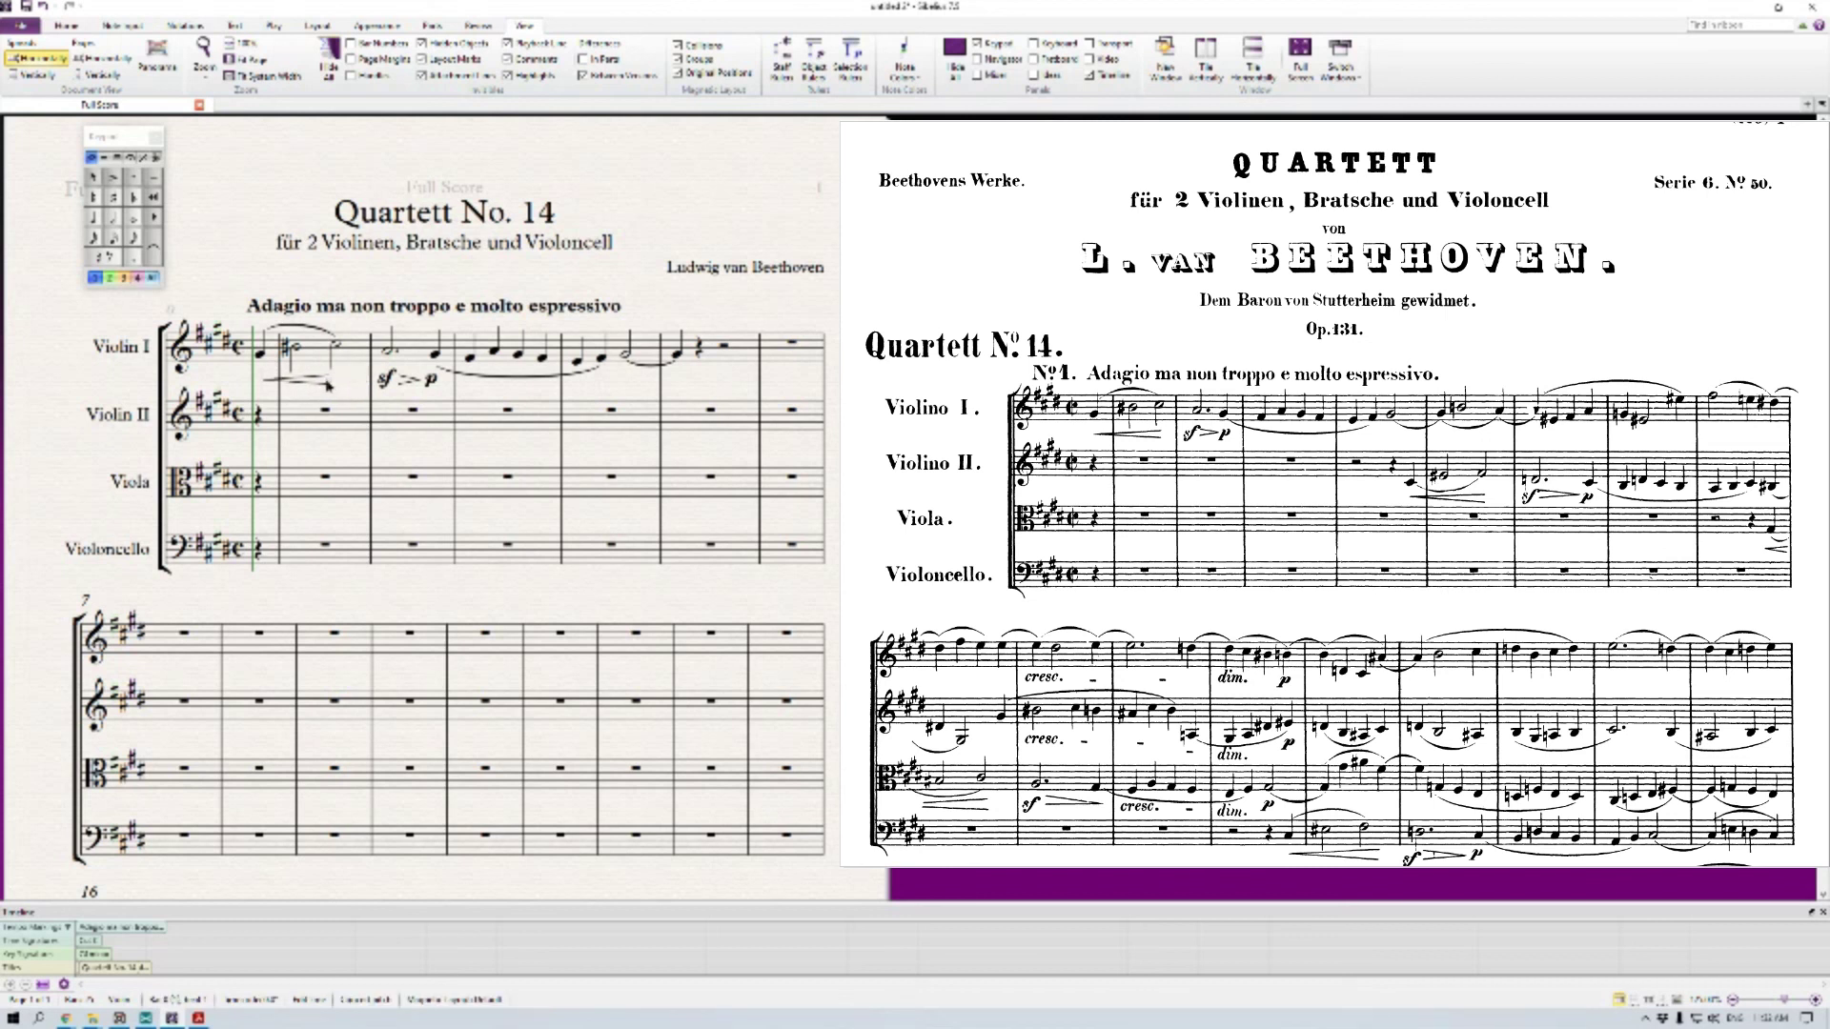
{"action": "key", "text": "Escape"}
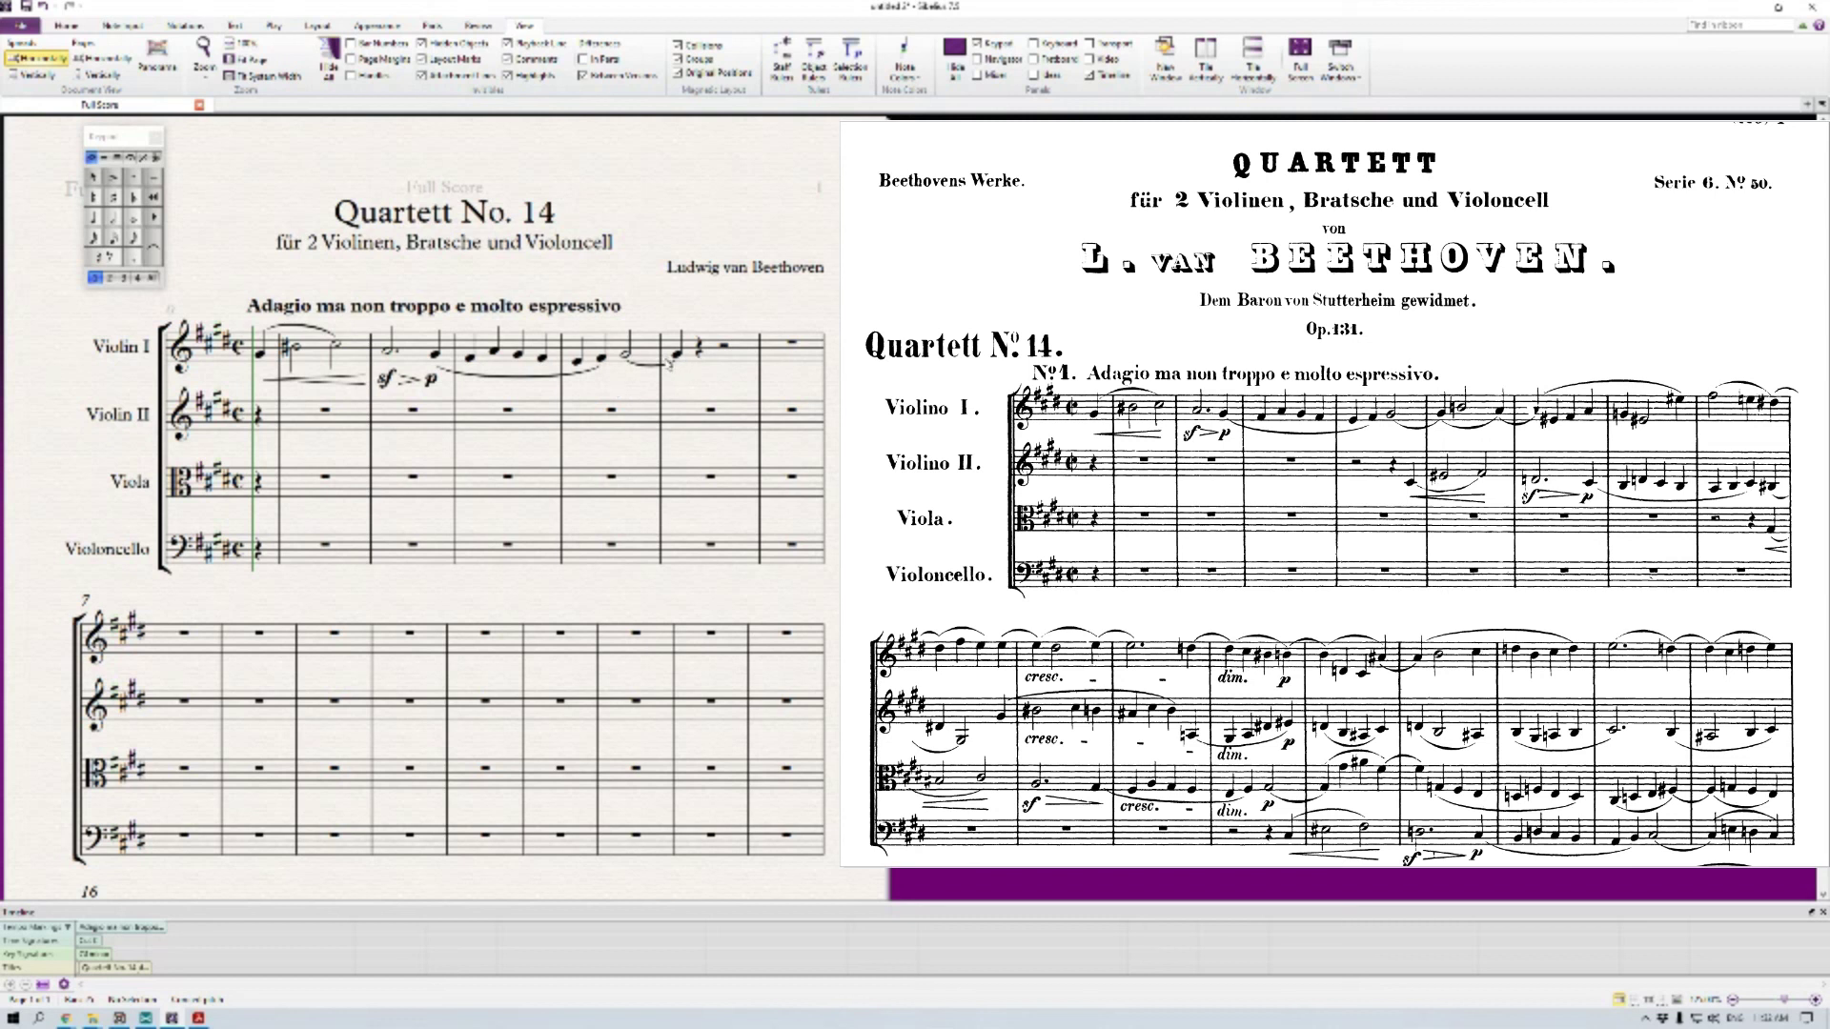
Copy the whole Violin I melody, from the pickup quarter note through the first quarter note of bar 5
{"action": "left_click", "coordinate": [676, 354]}
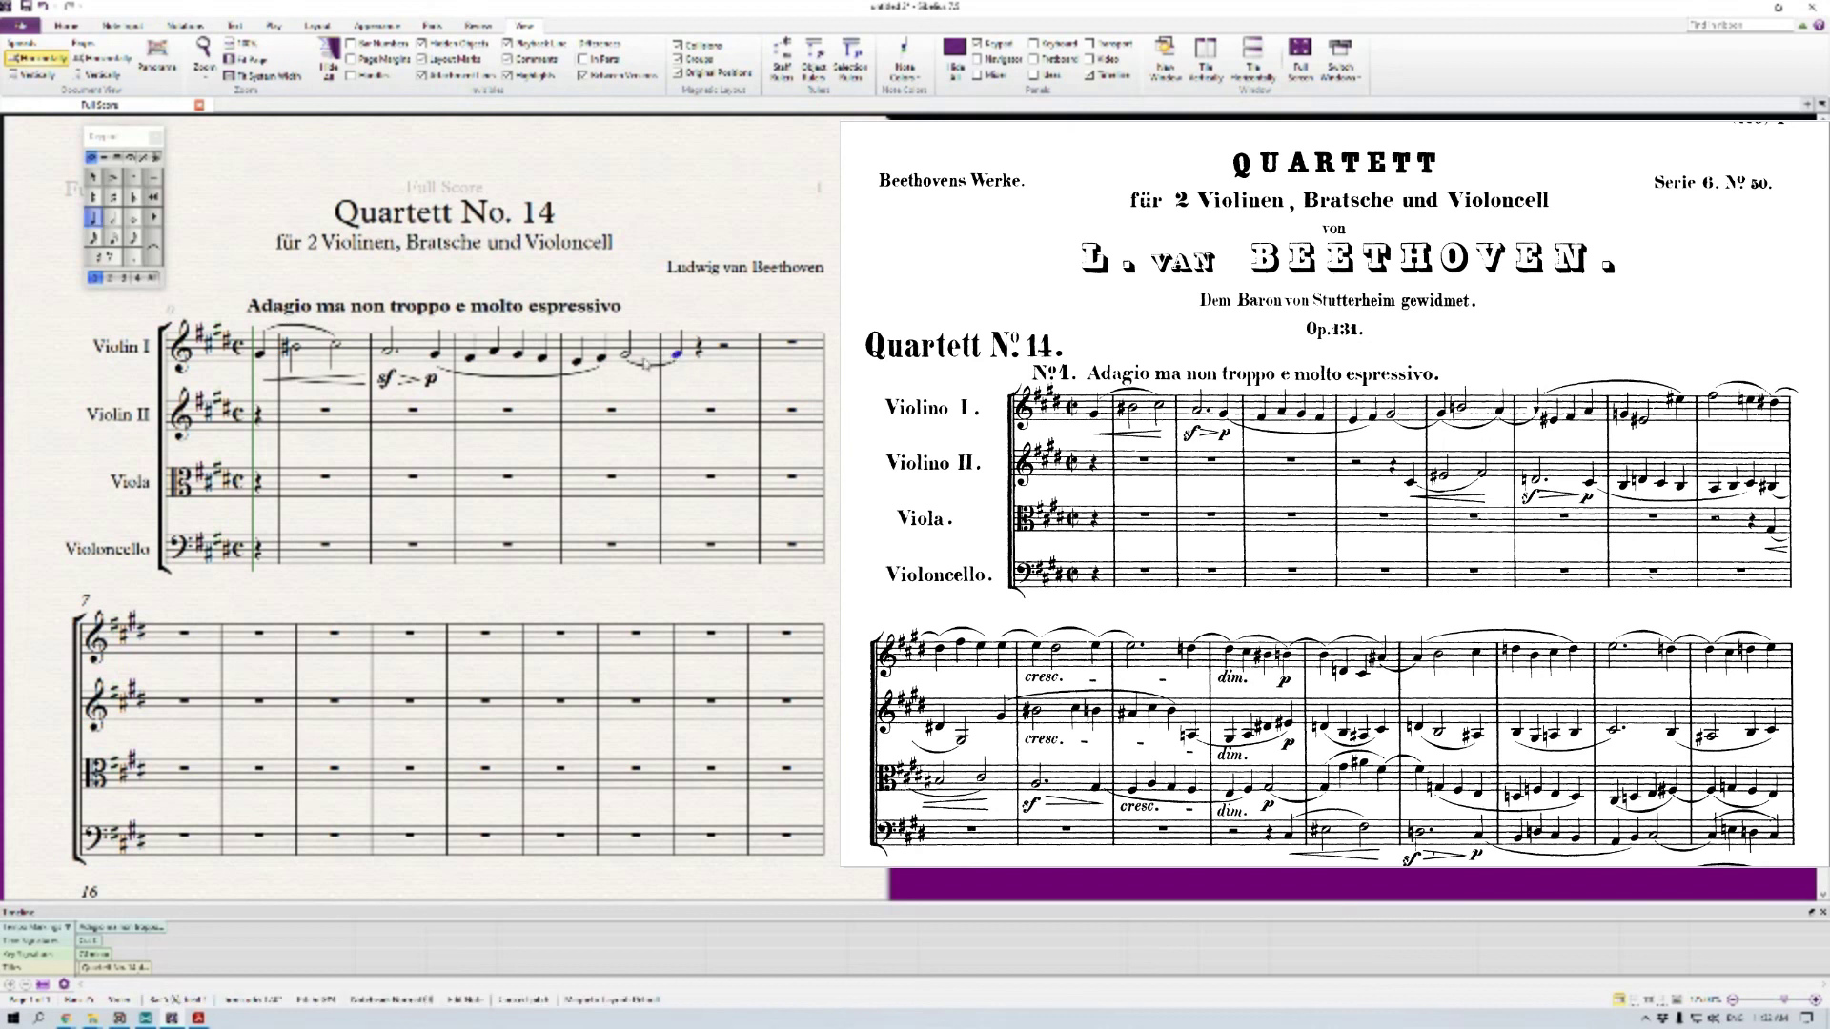
{"action": "left_click", "coordinate": [261, 355], "text": "shift"}
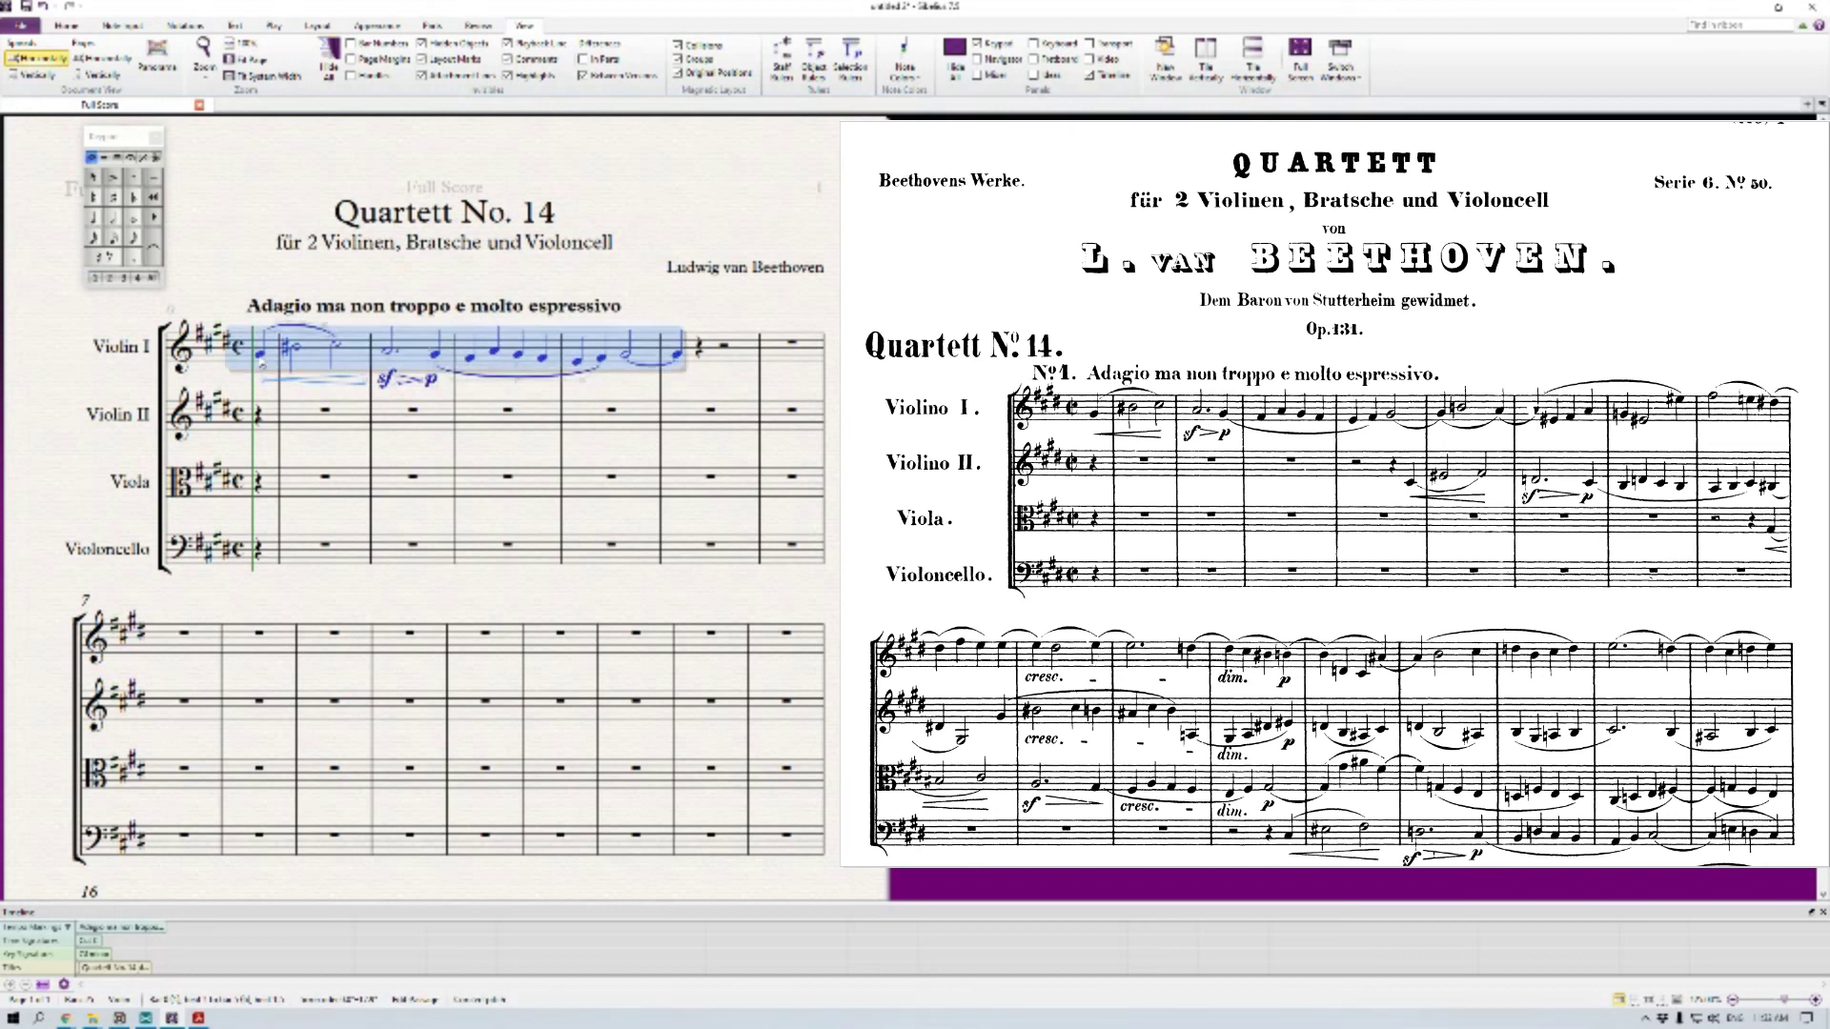
{"action": "left_click", "coordinate": [260, 354]}
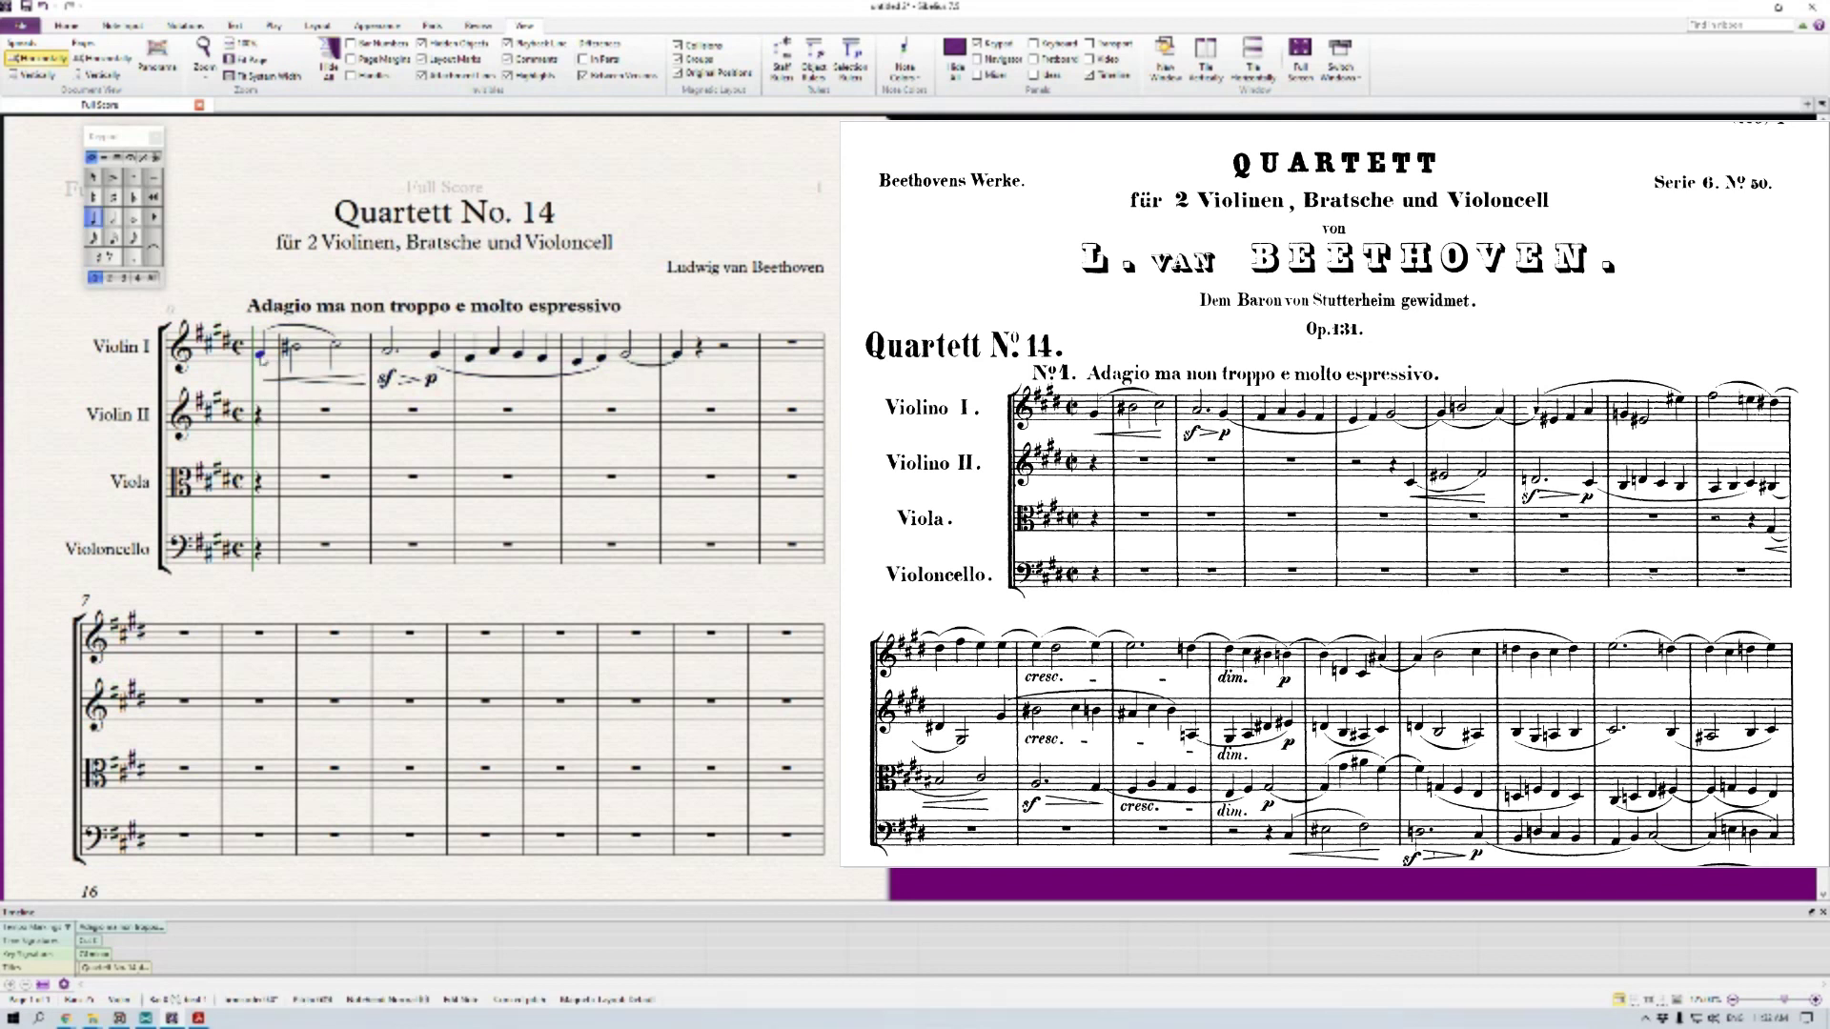
{"action": "left_click", "coordinate": [679, 357], "text": "shift"}
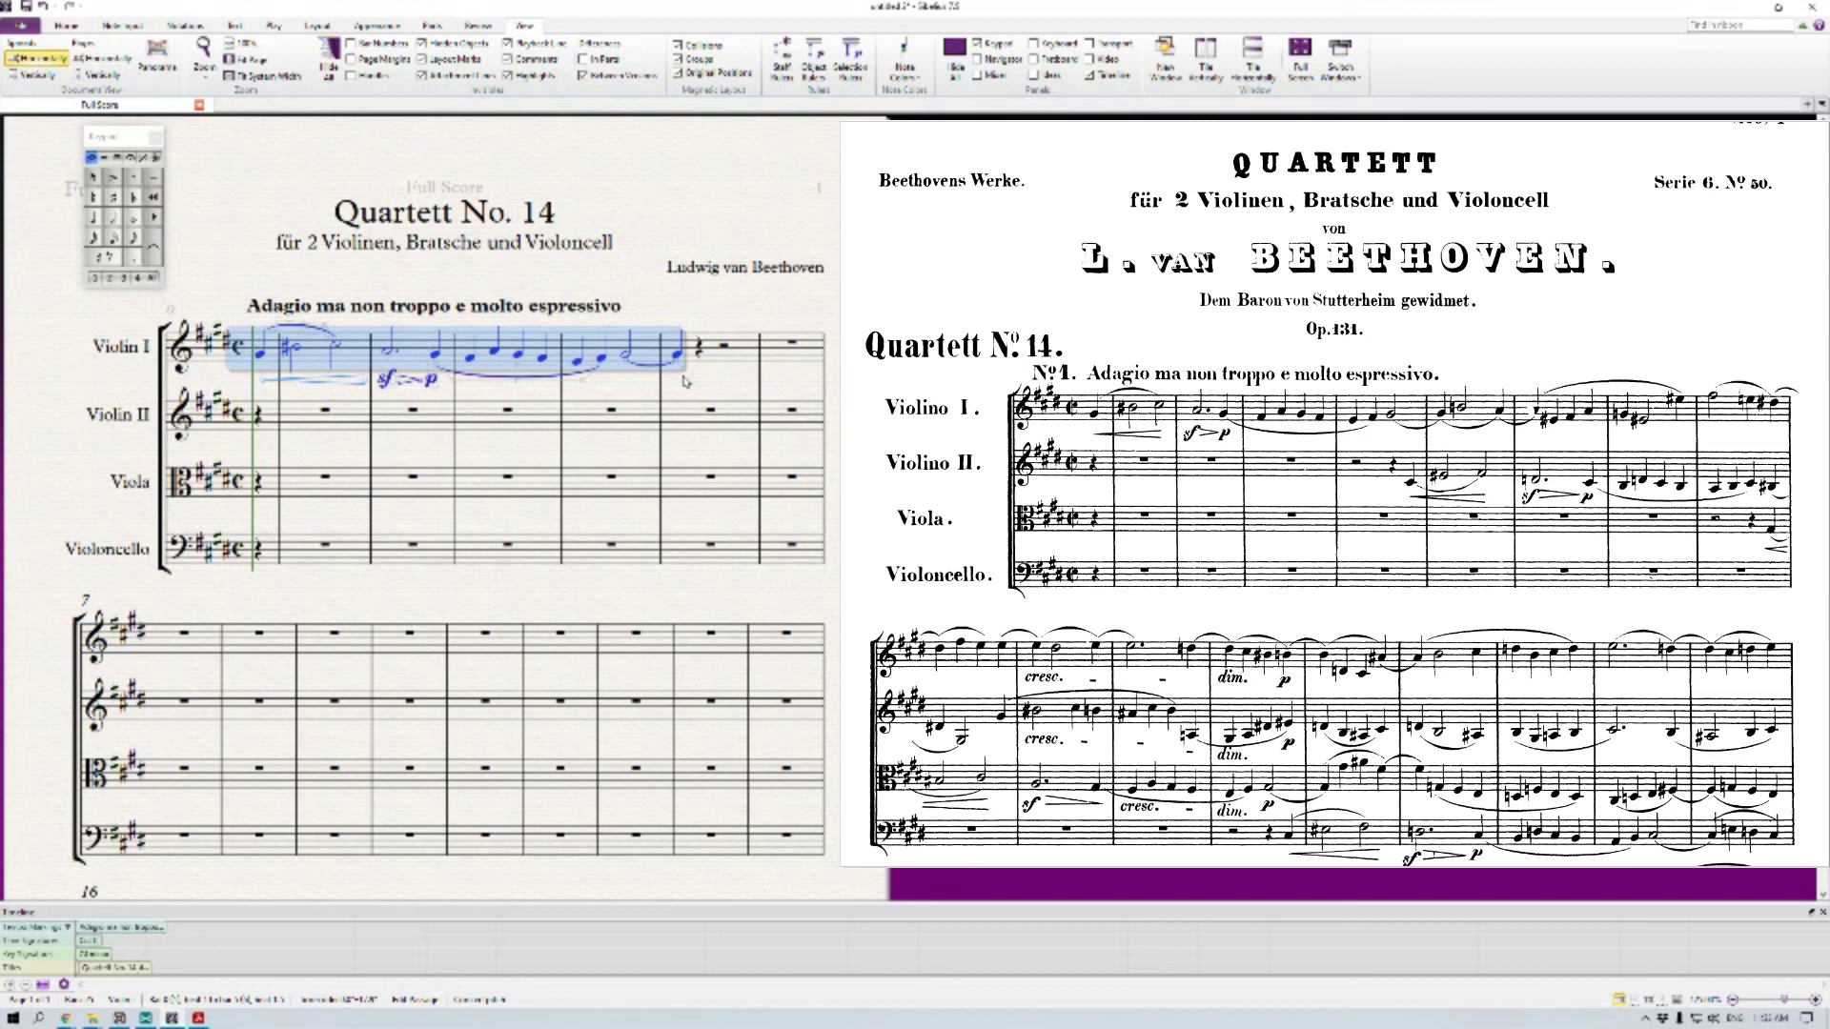
{"action": "left_click", "coordinate": [628, 420]}
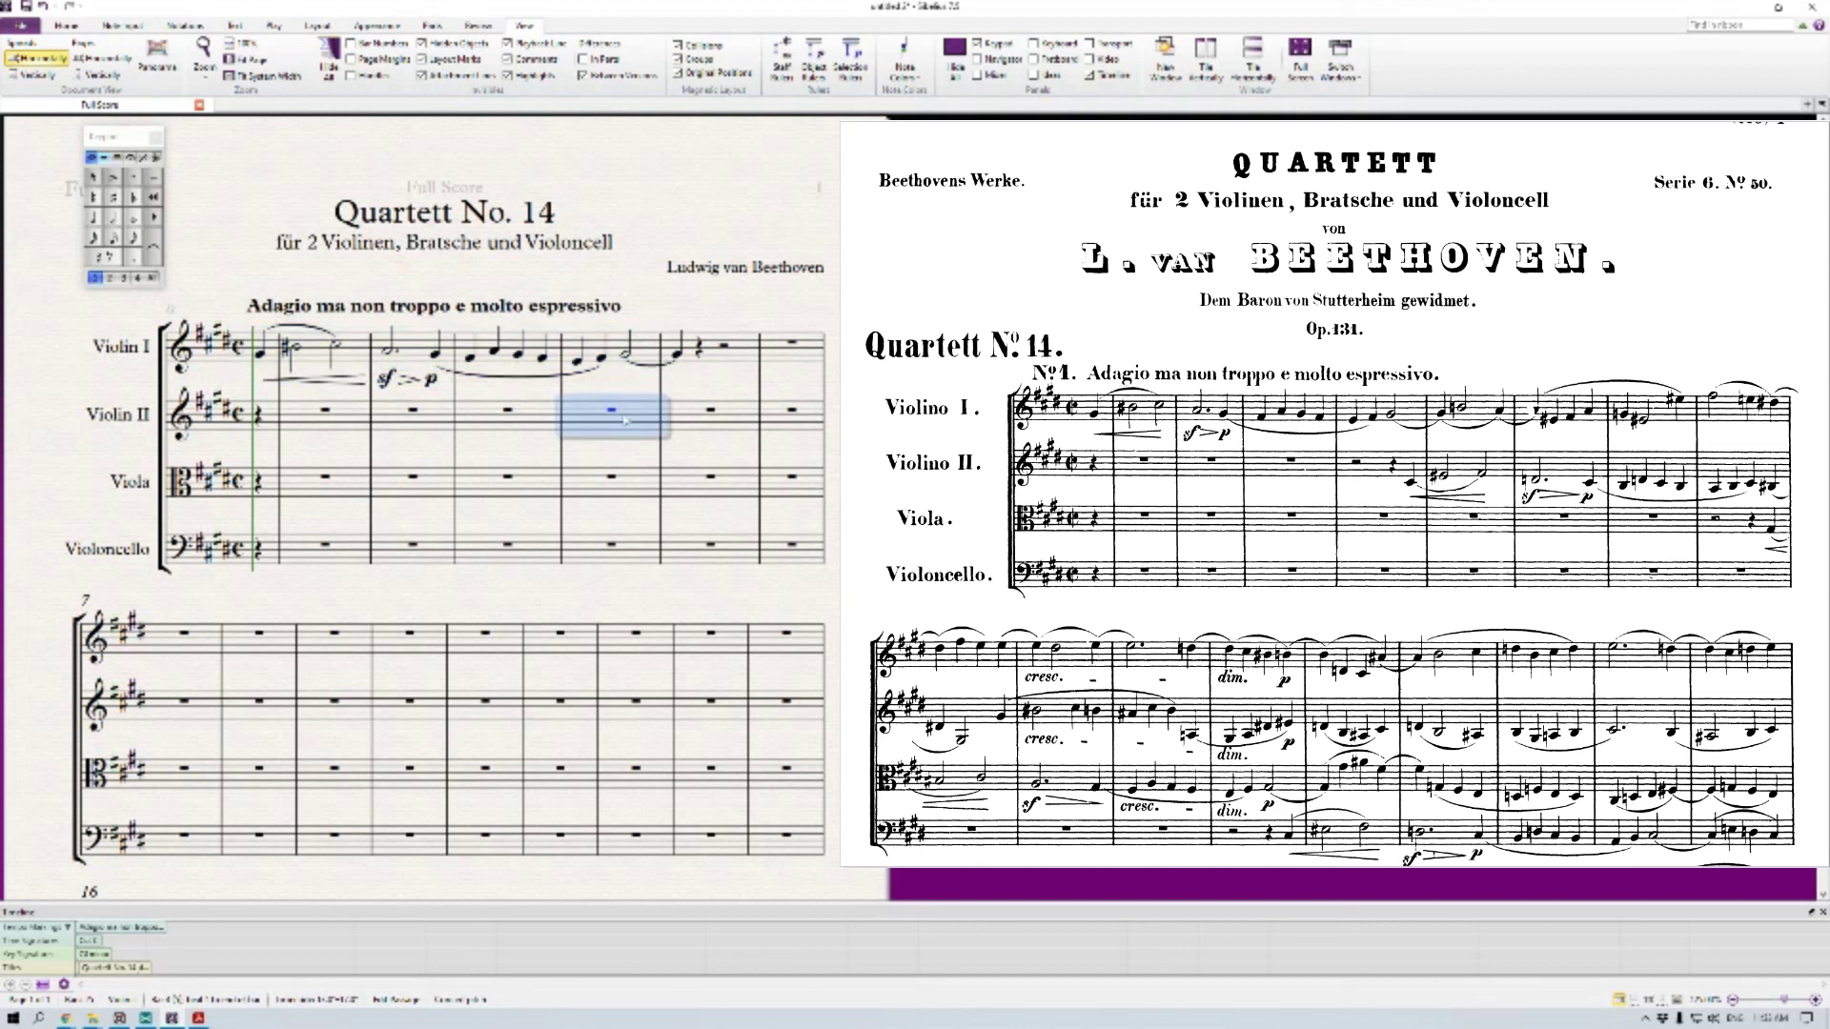
{"action": "left_click", "coordinate": [259, 354]}
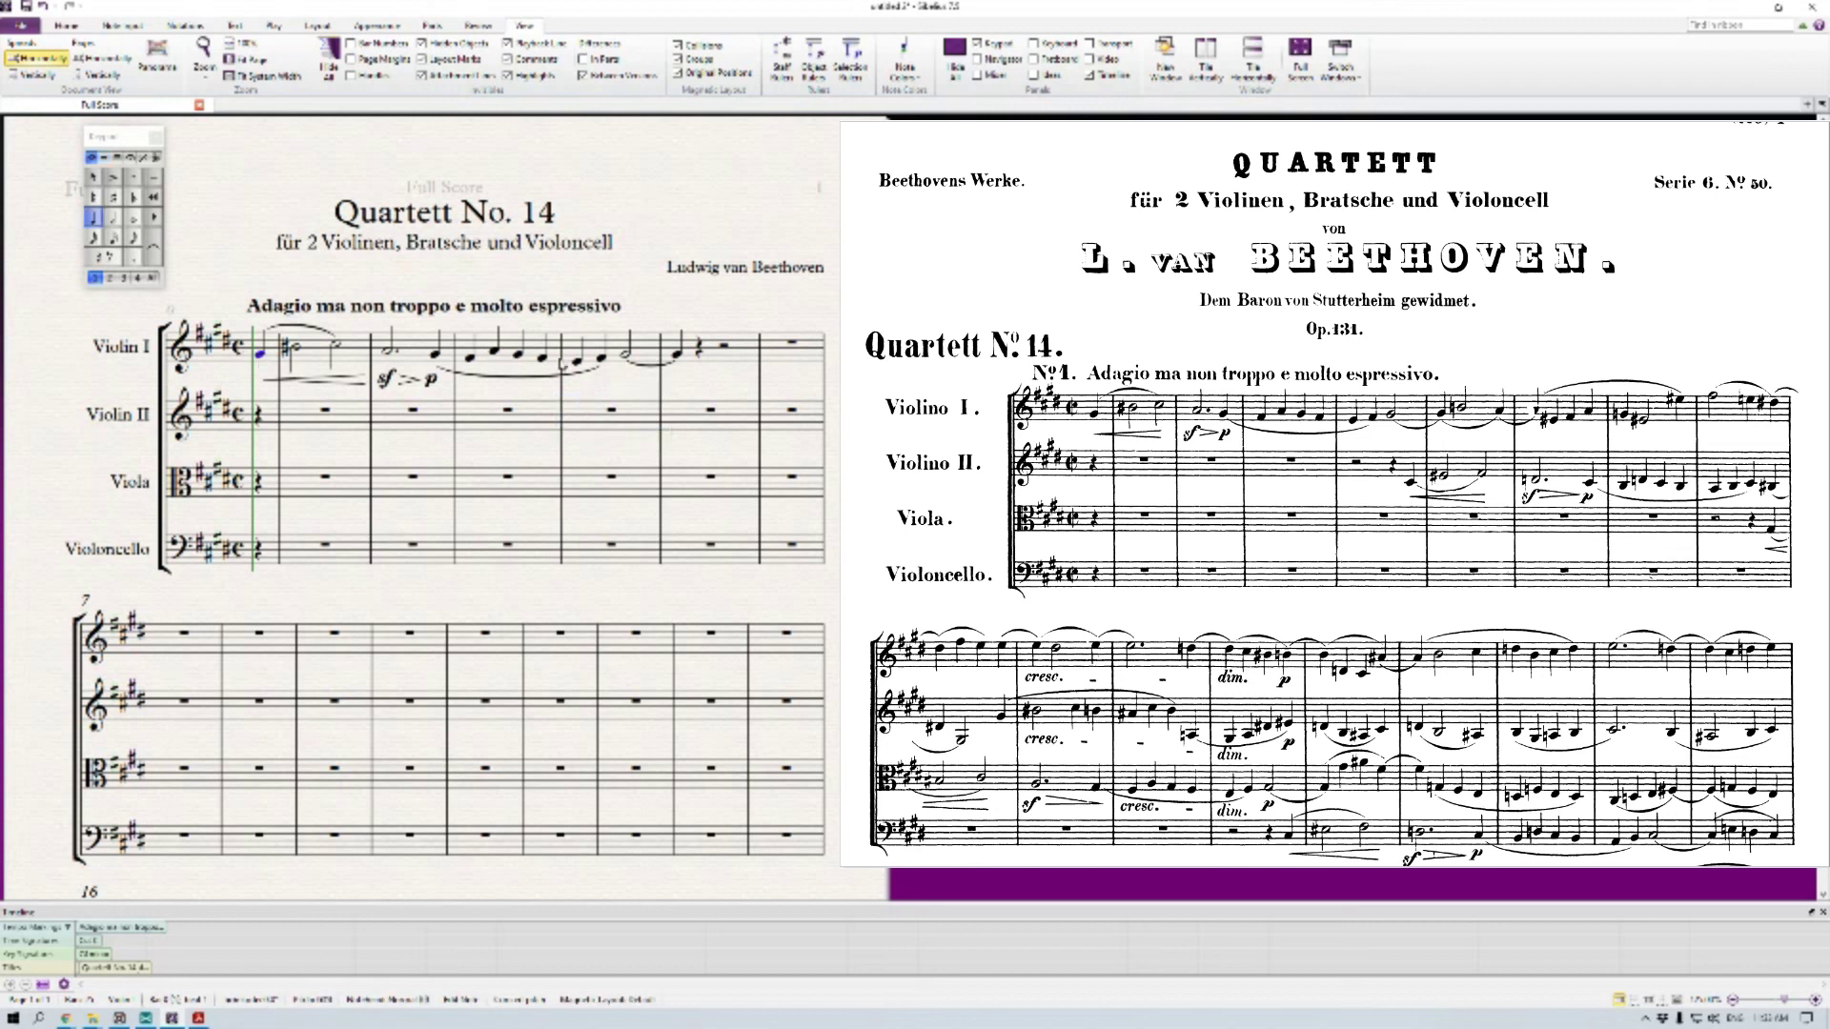
{"action": "left_click", "coordinate": [677, 354], "text": "shift"}
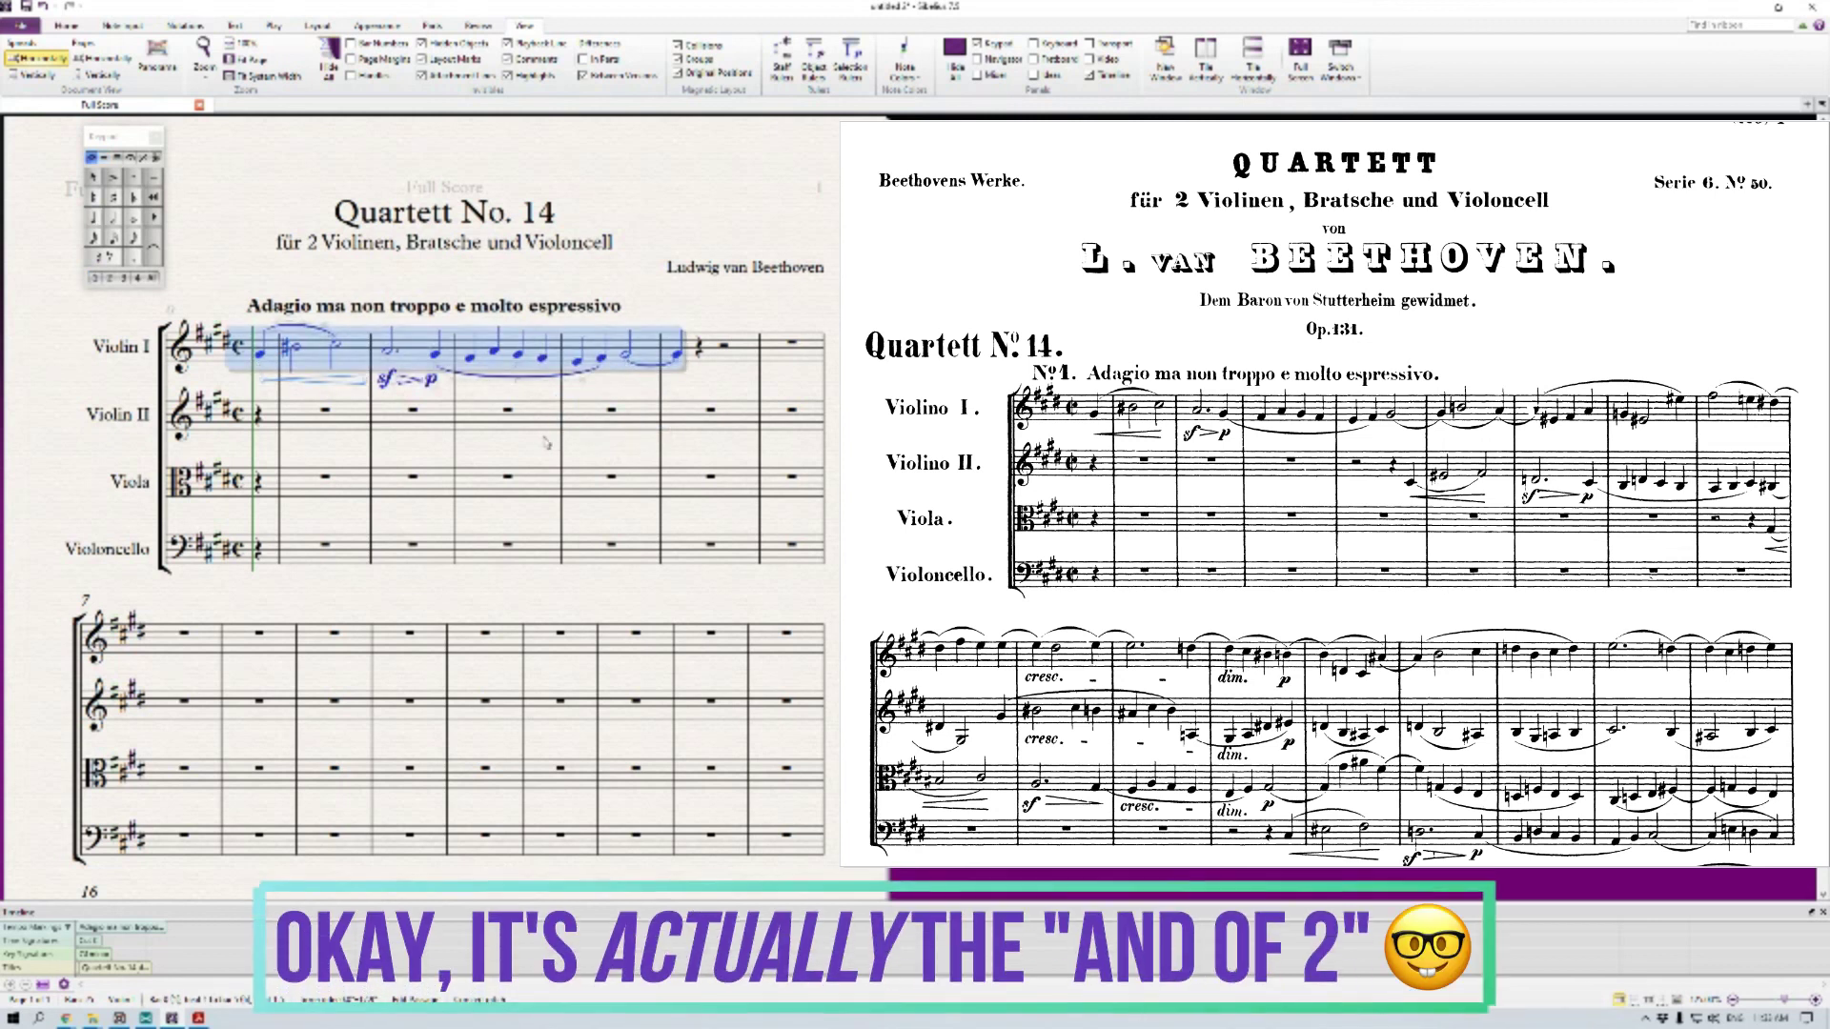
Try pasting the copied melody at the start of Violin II's bar 4, and undo the paste
{"action": "left_click", "coordinate": [598, 427]}
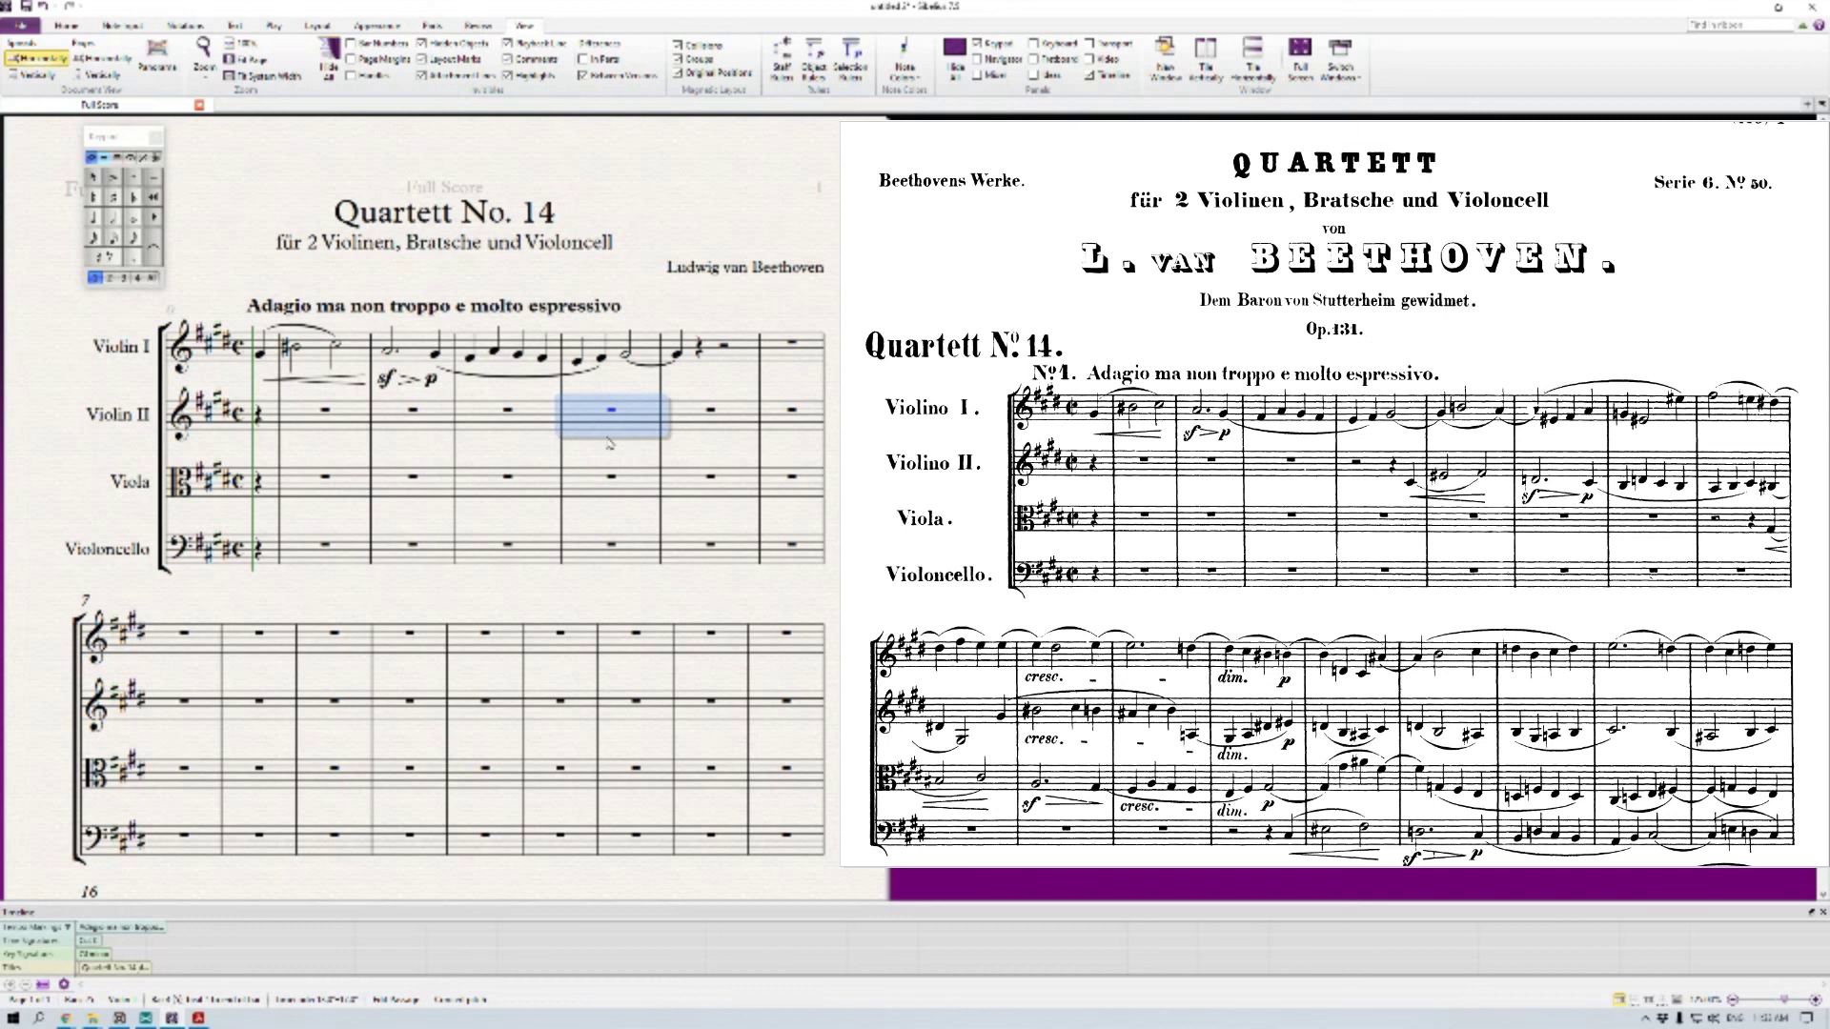
{"action": "key", "text": "ctrl+v"}
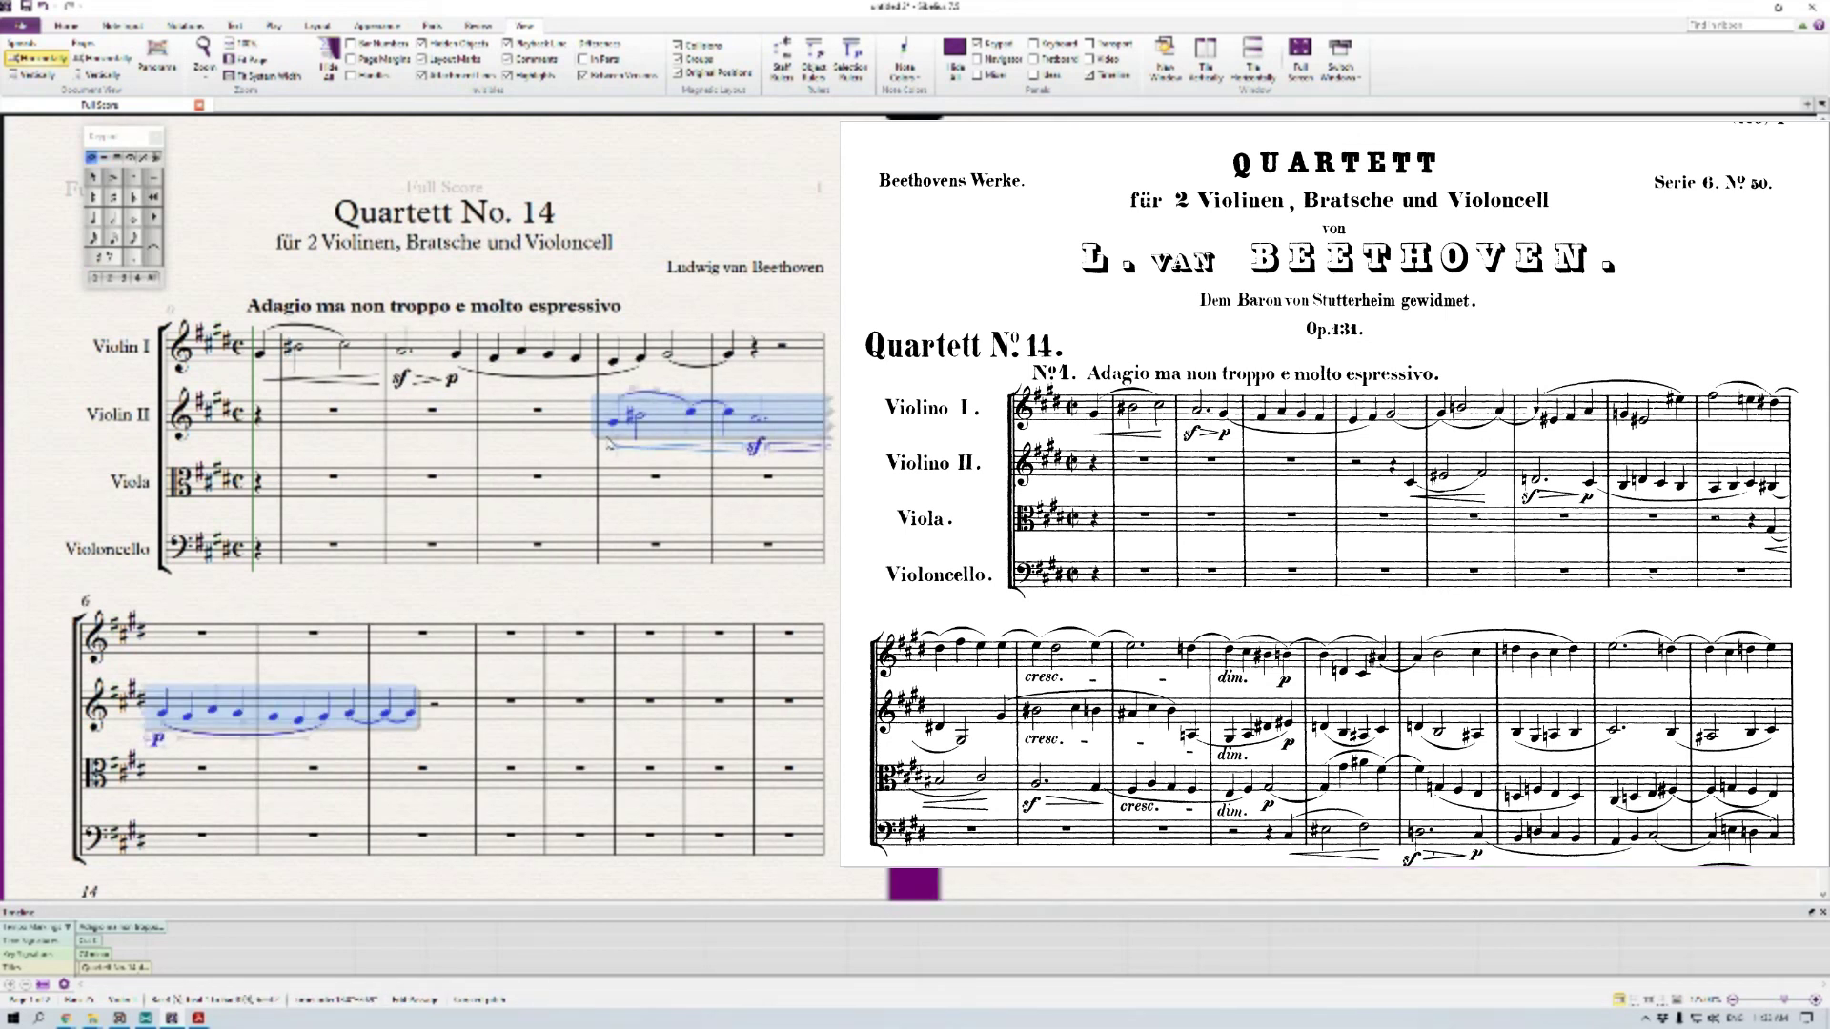
{"action": "key", "text": "ctrl+z"}
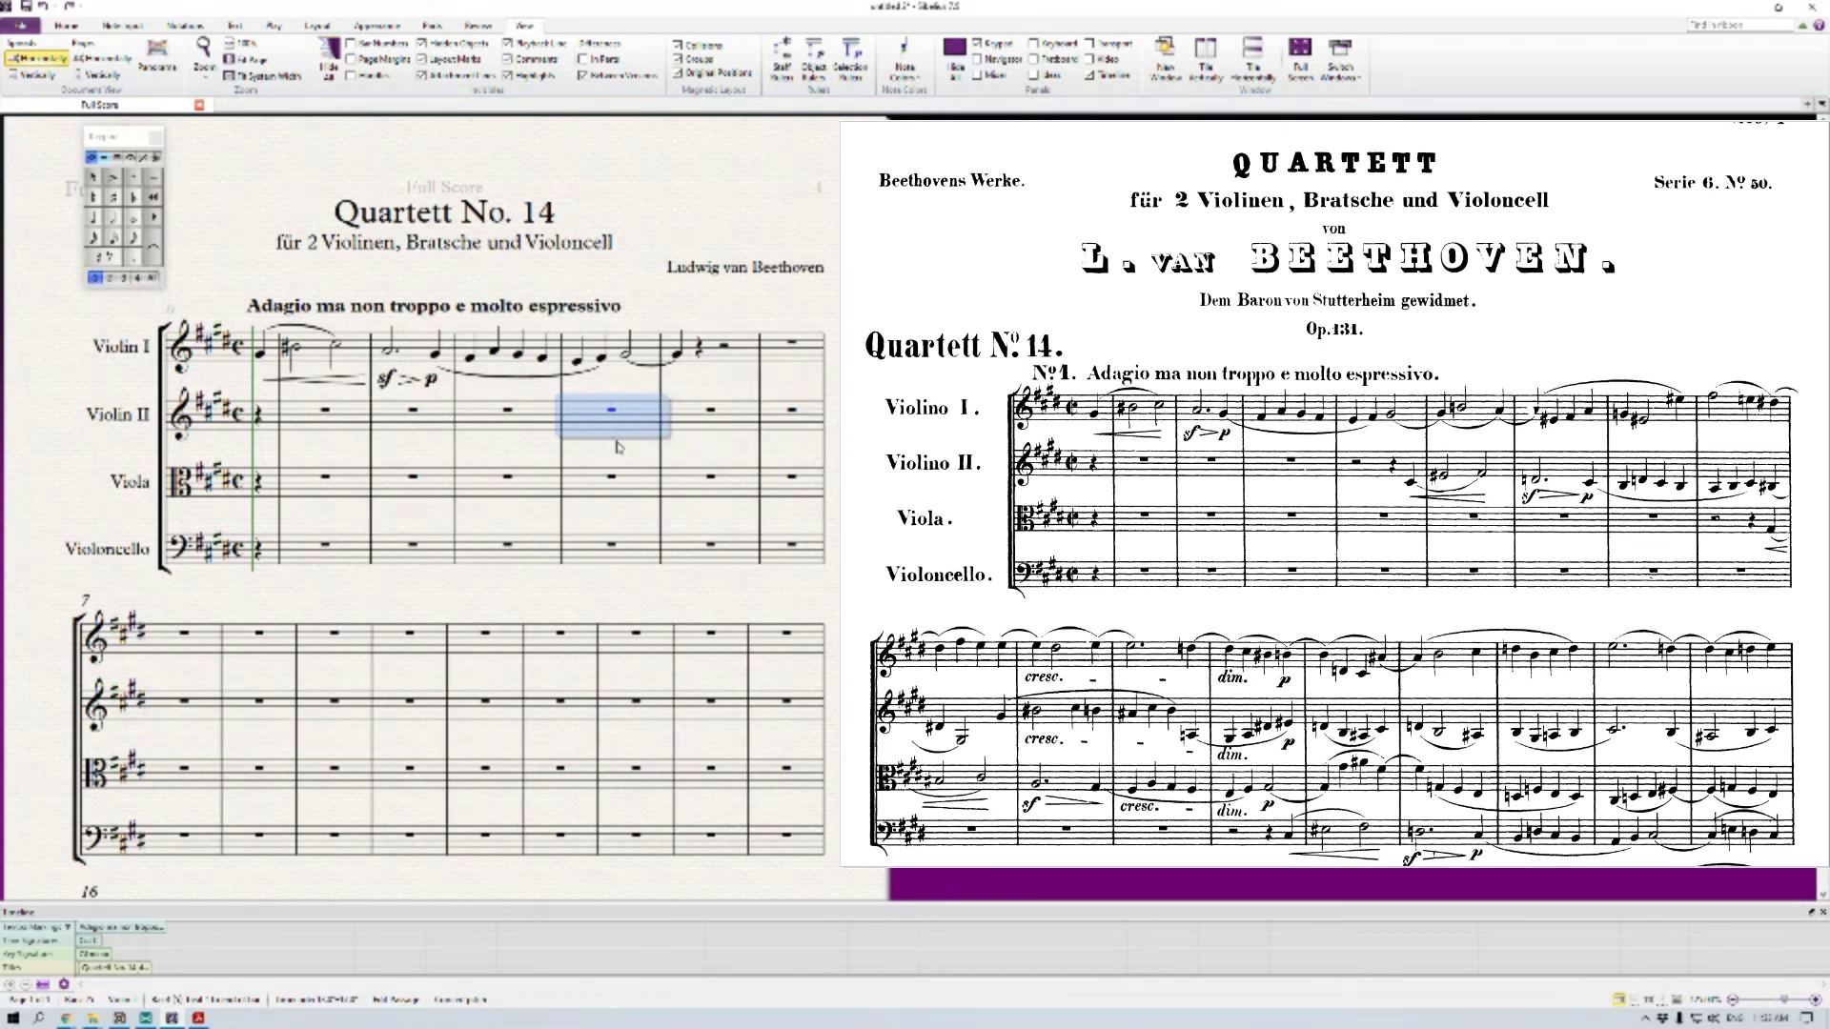
Try splitting Violin II's bar 4 rest into a half rest and quarter rests, and clear the bar again
{"action": "key", "text": "Escape"}
{"action": "left_click", "coordinate": [613, 429]}
{"action": "key", "text": "5"}
{"action": "left_click", "coordinate": [624, 416]}
{"action": "key", "text": "4"}
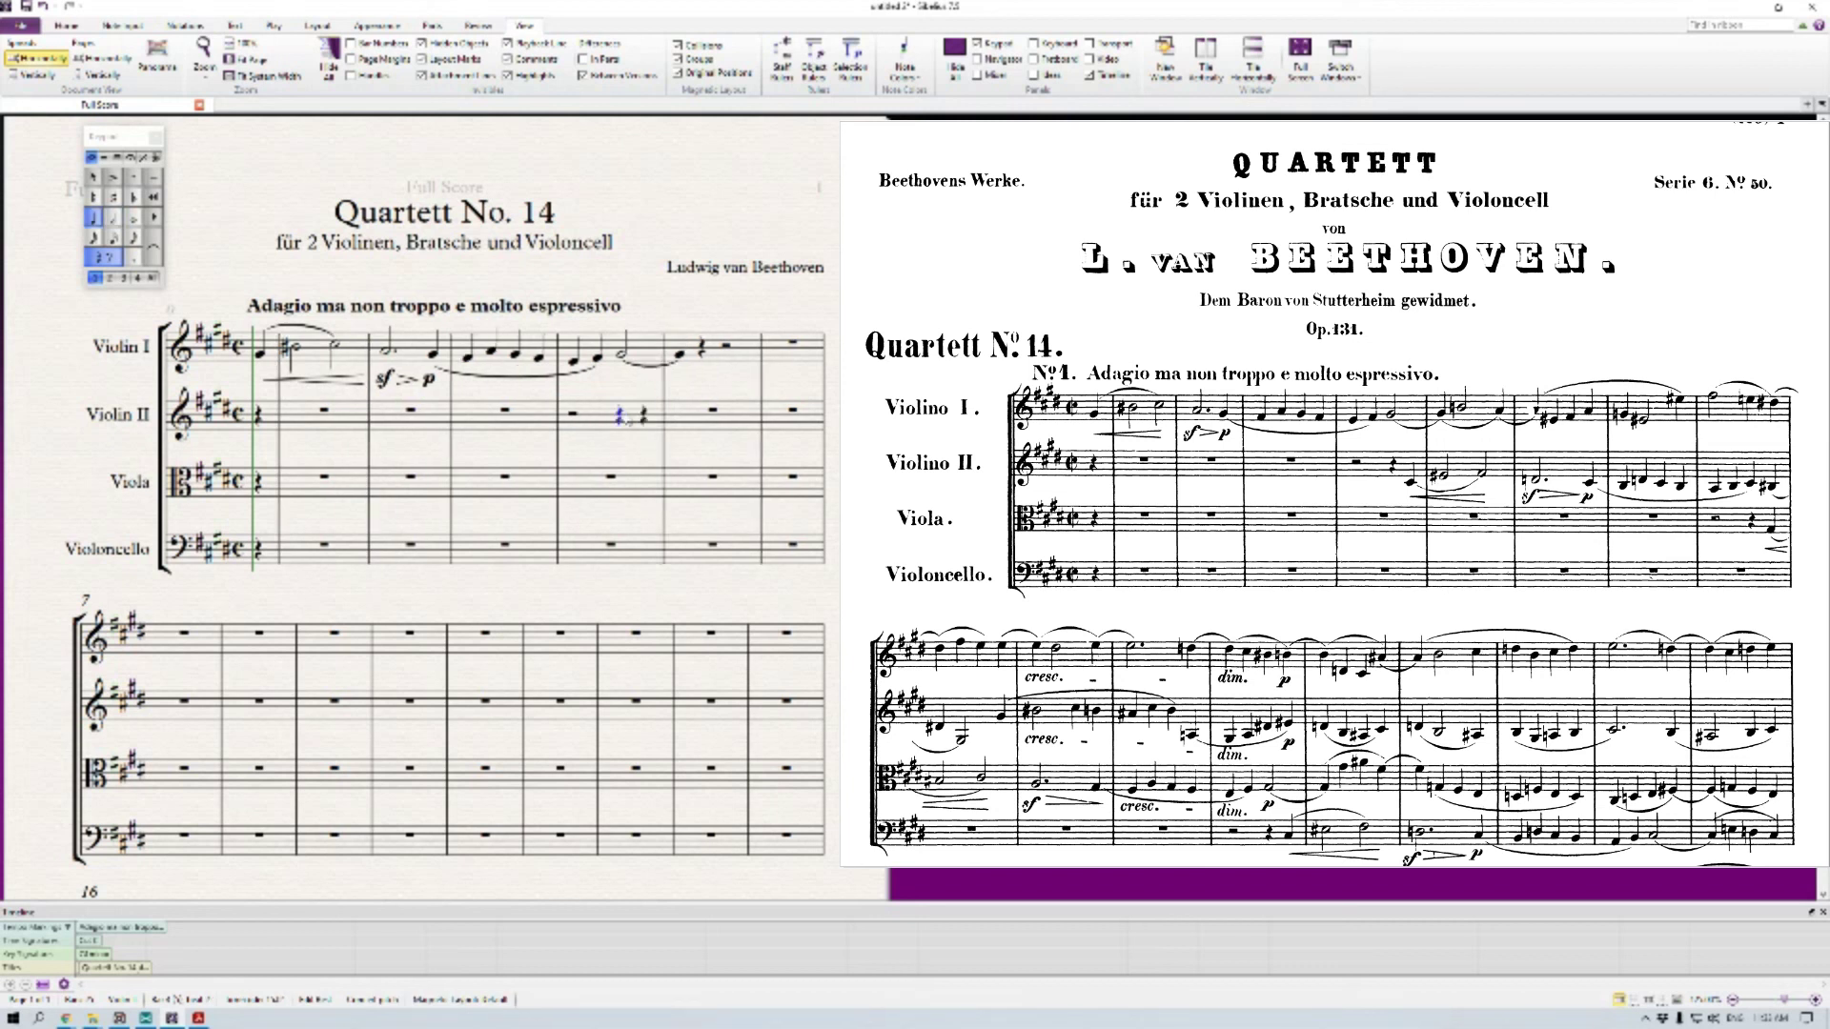
{"action": "left_click", "coordinate": [615, 427]}
{"action": "key", "text": "Delete"}
Divide Violin II's empty bar 4 into a half rest followed by two quarter rests
{"action": "key", "text": "5"}
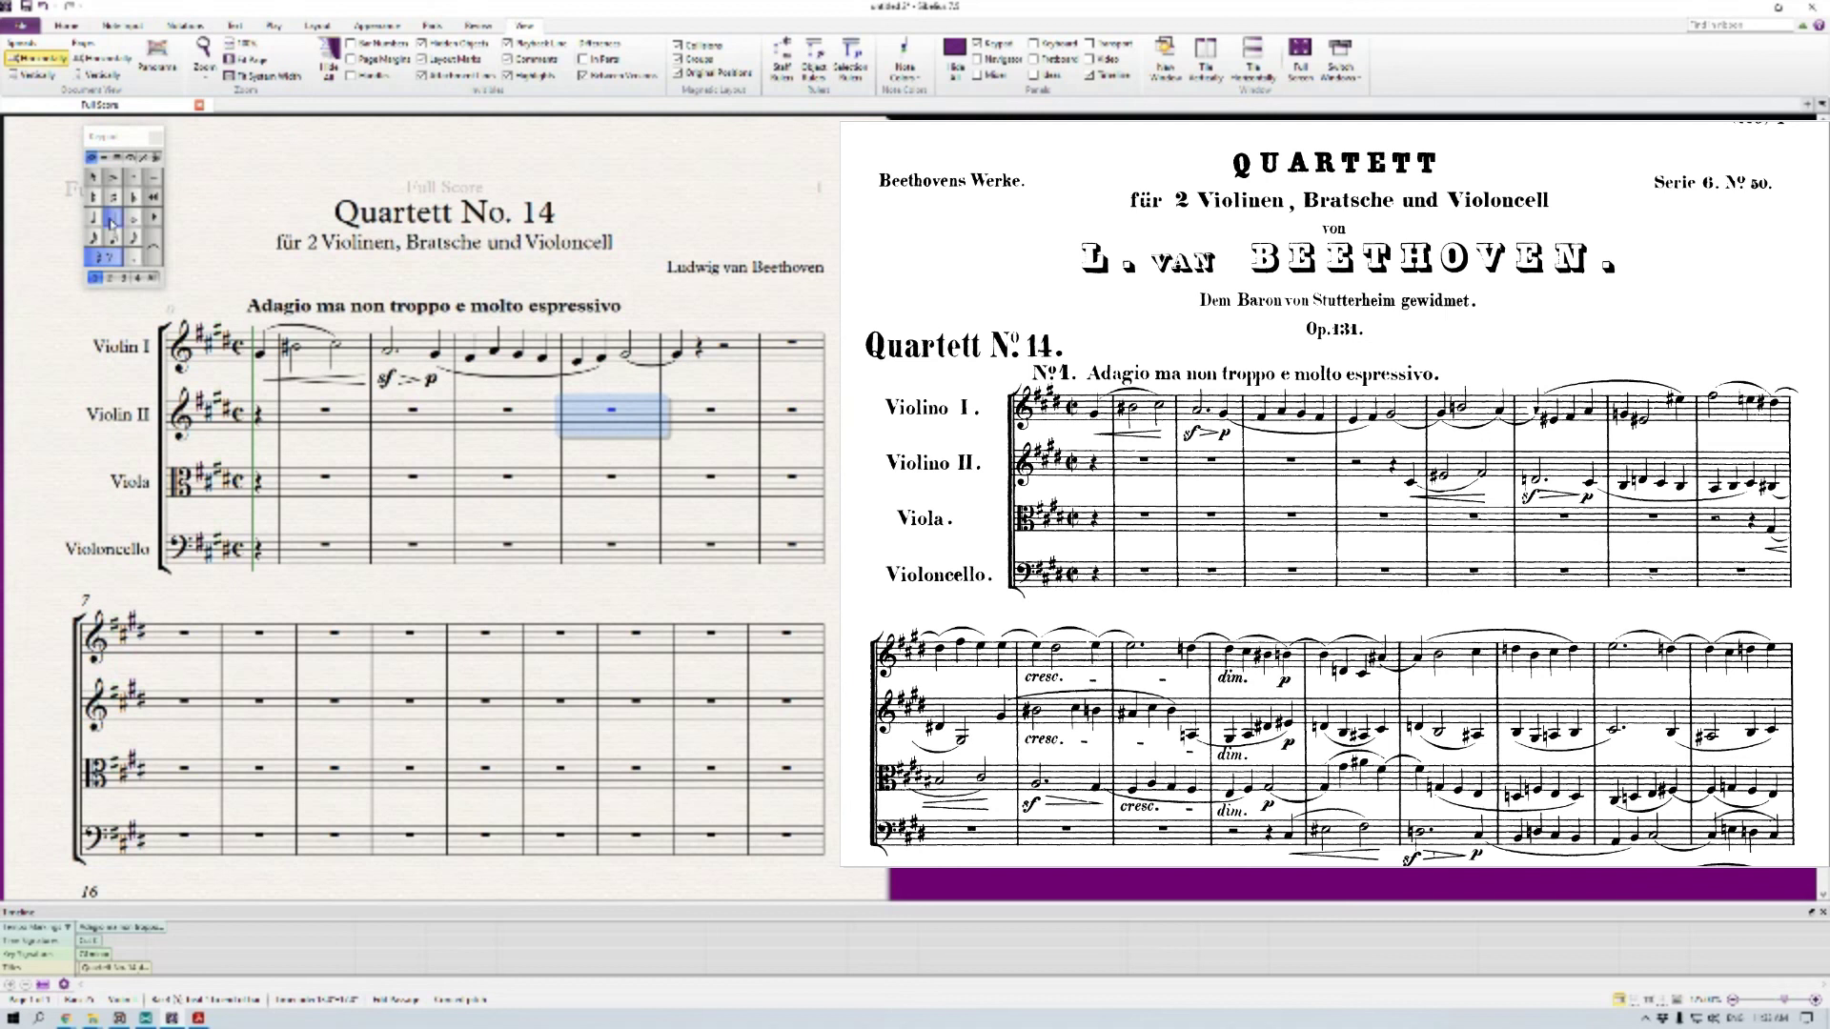
{"action": "left_click", "coordinate": [628, 417]}
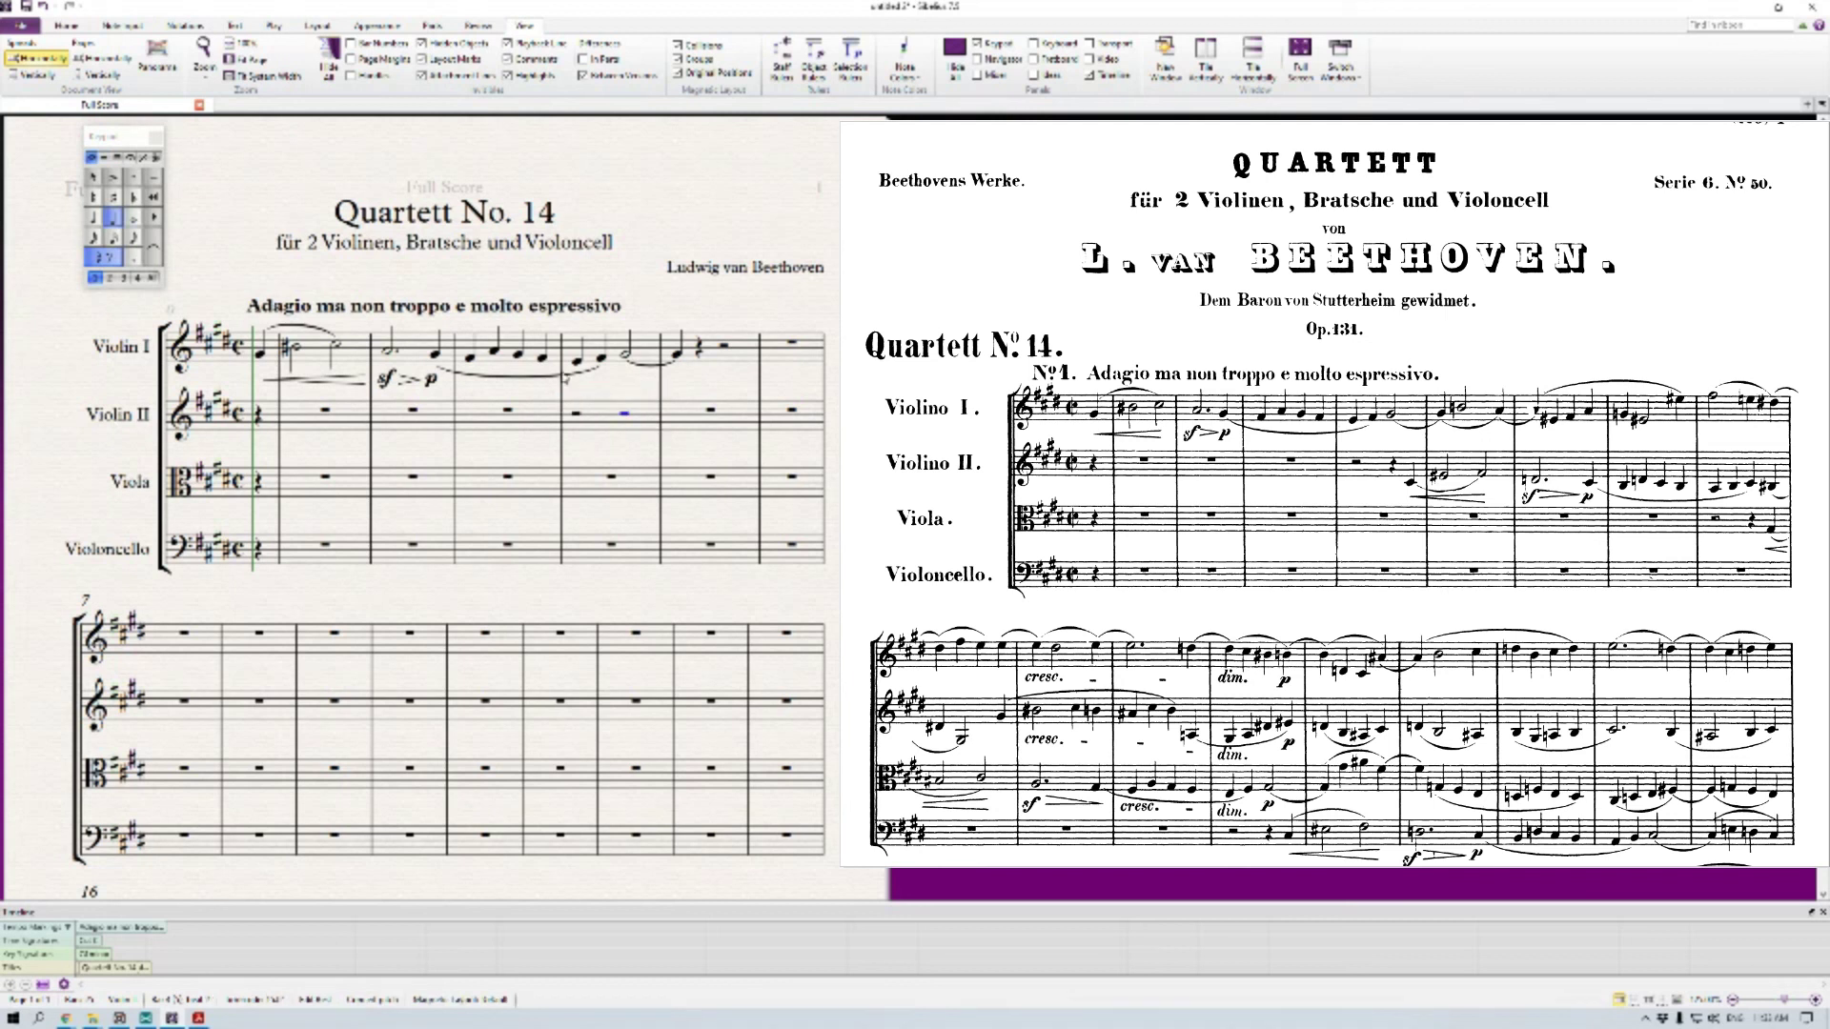
{"action": "left_click", "coordinate": [93, 220]}
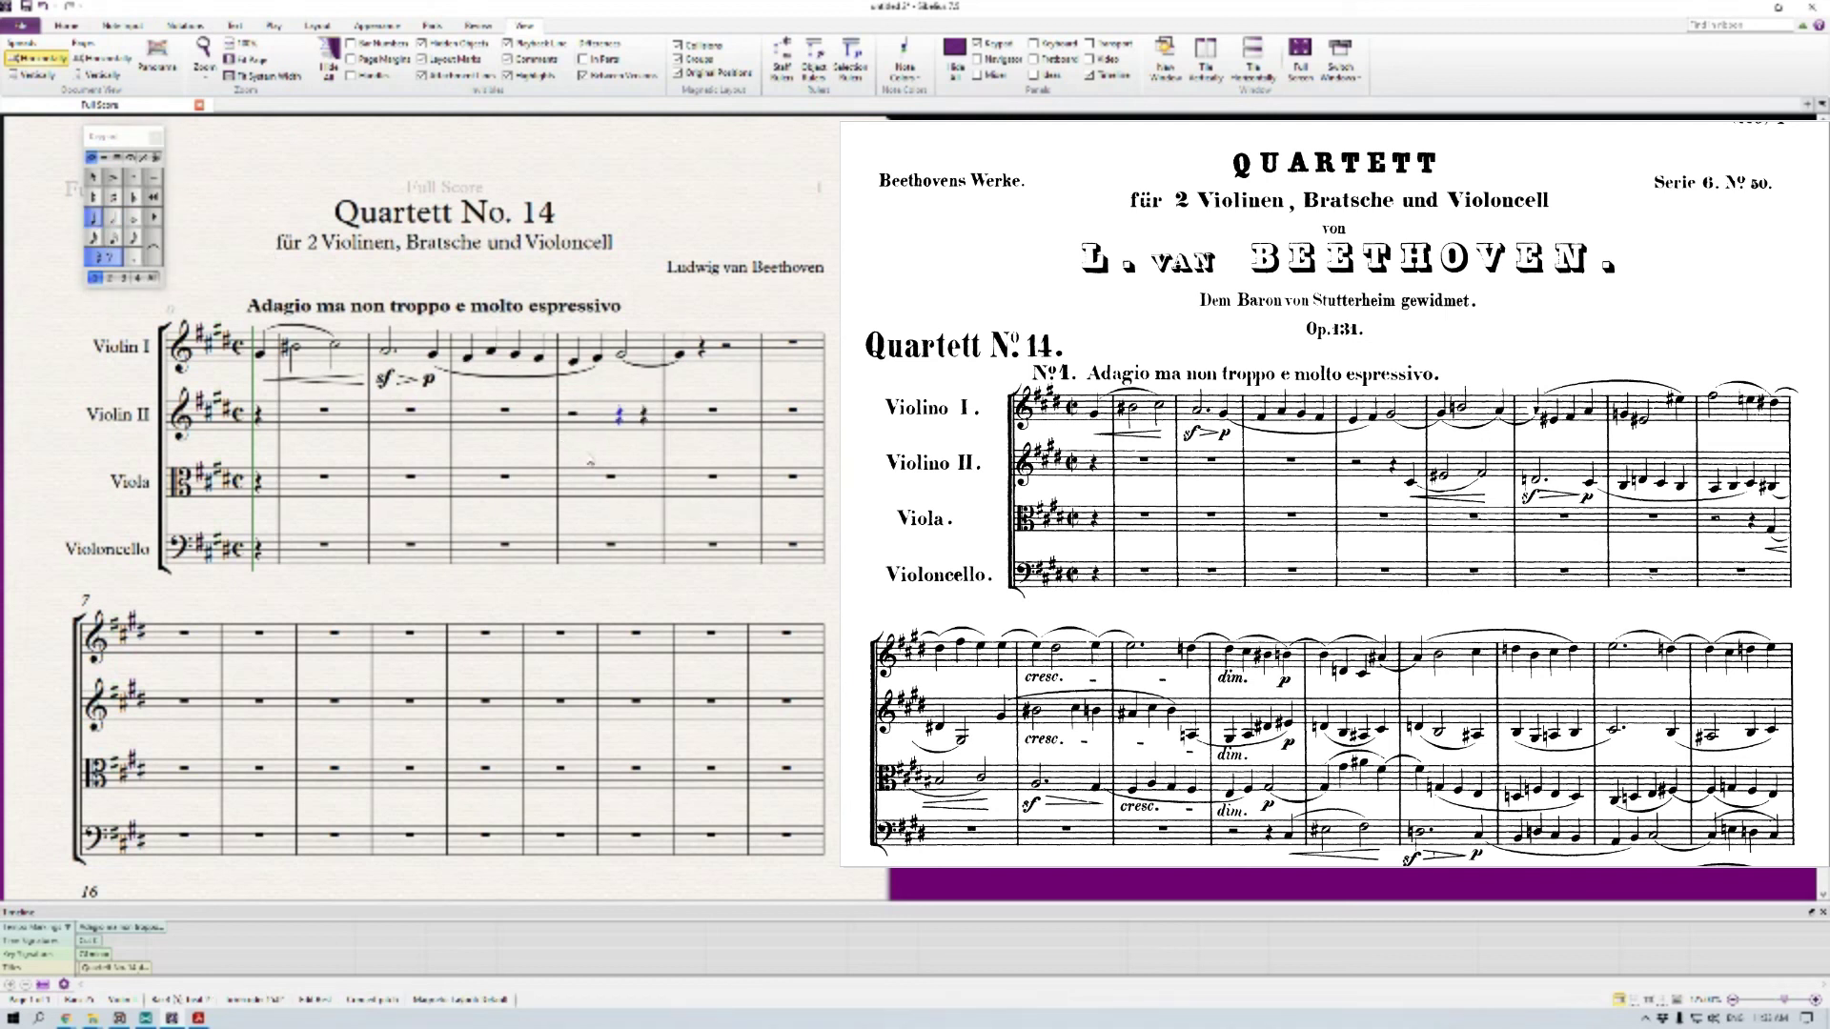
Paste the copied Violin I melody into Violin II, starting on the last quarter rest of bar 4
{"action": "key", "text": "Escape"}
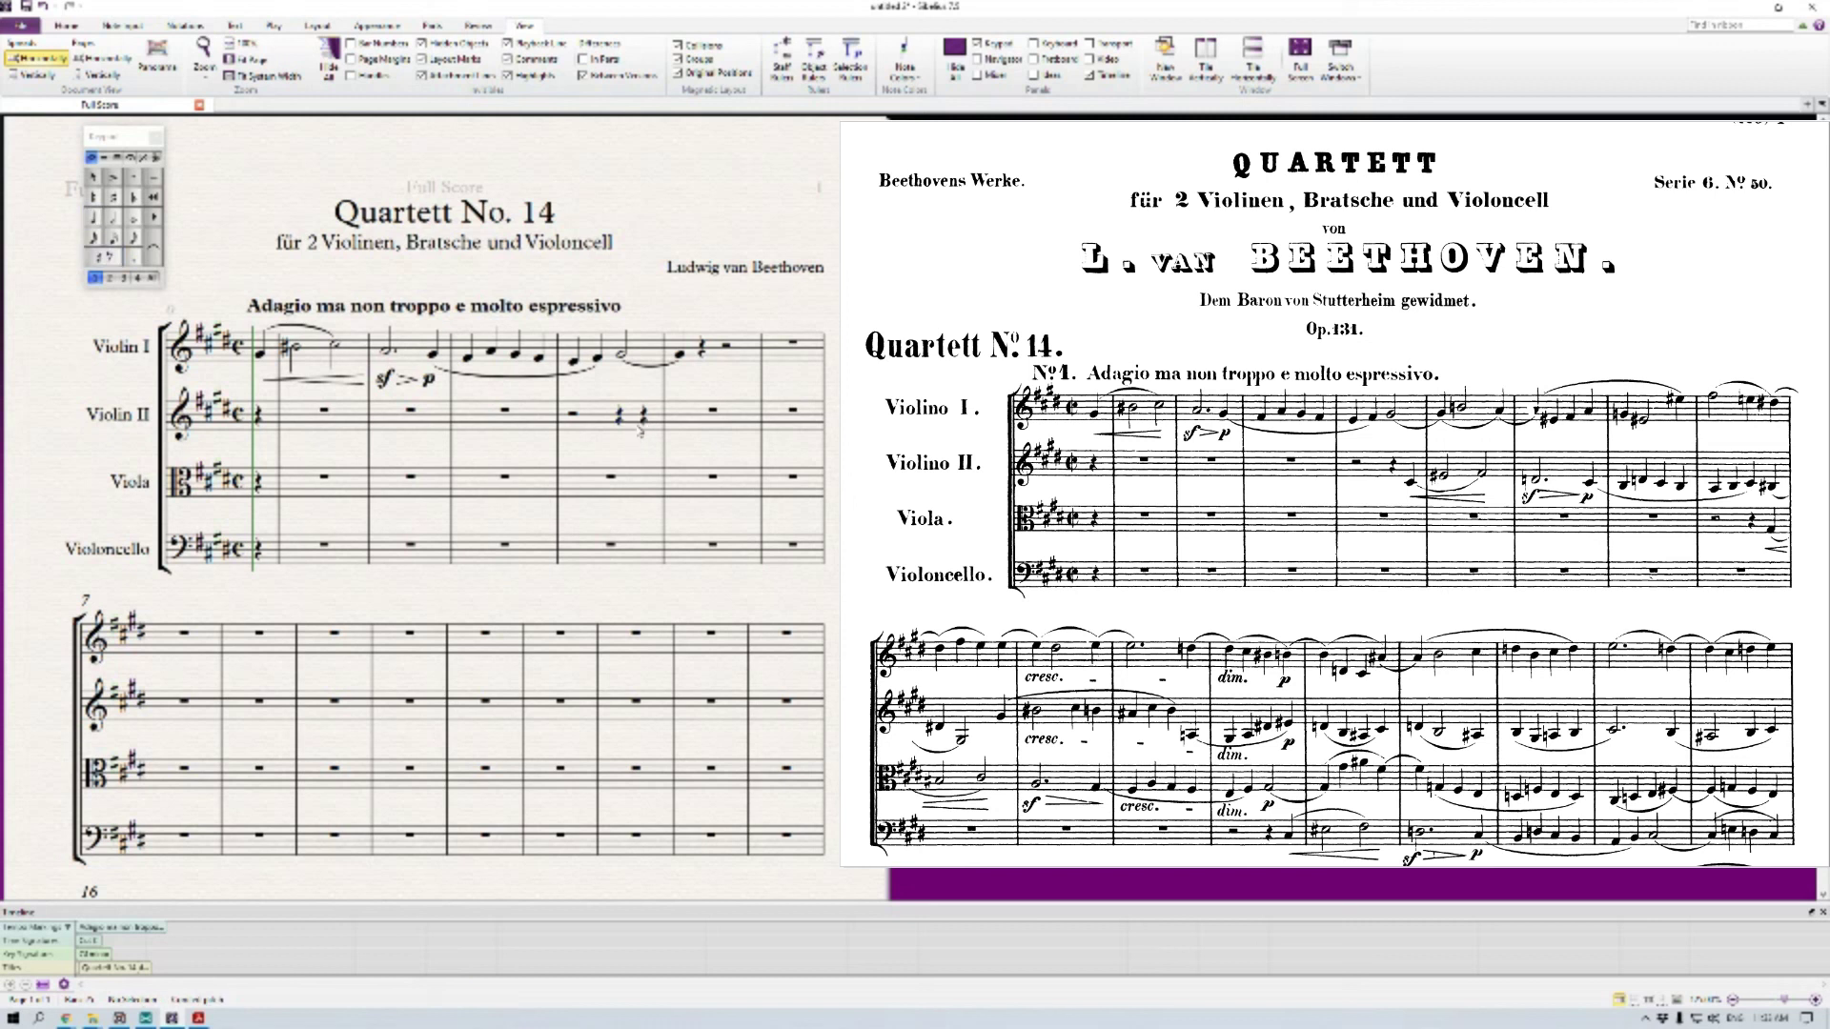
{"action": "left_click", "coordinate": [645, 418]}
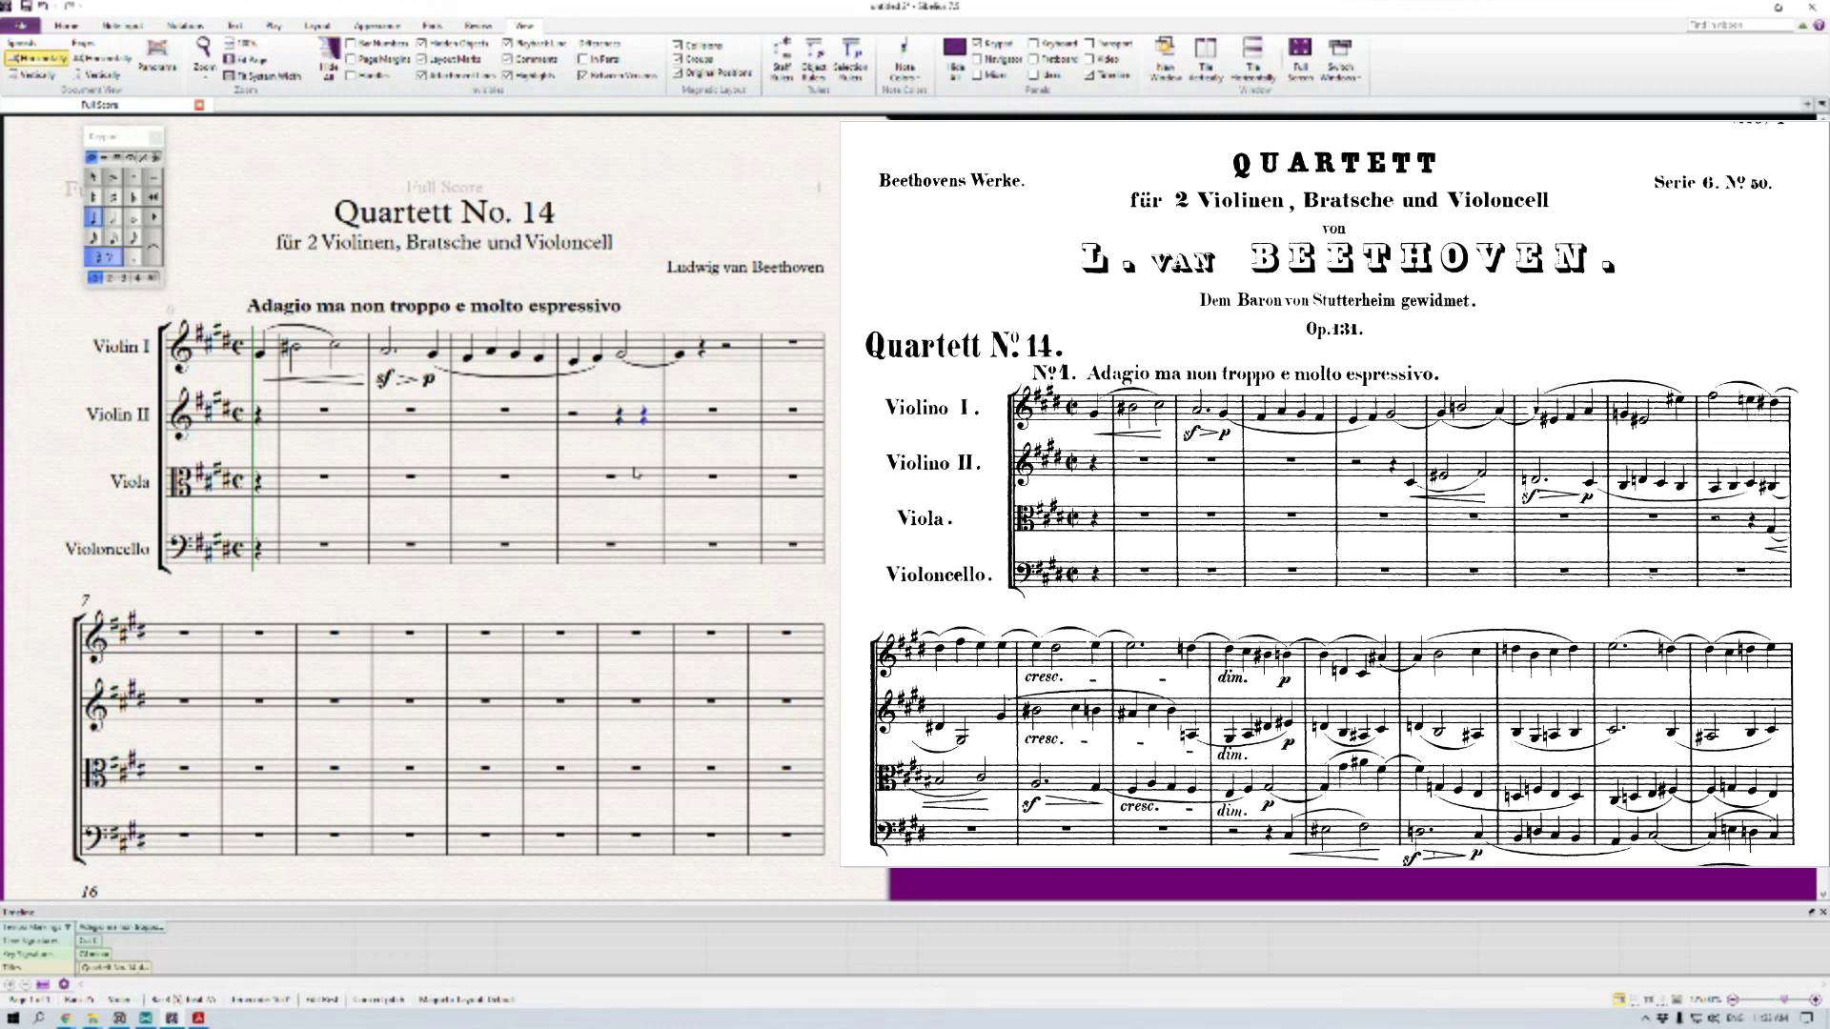
{"action": "key", "text": "ctrl+v"}
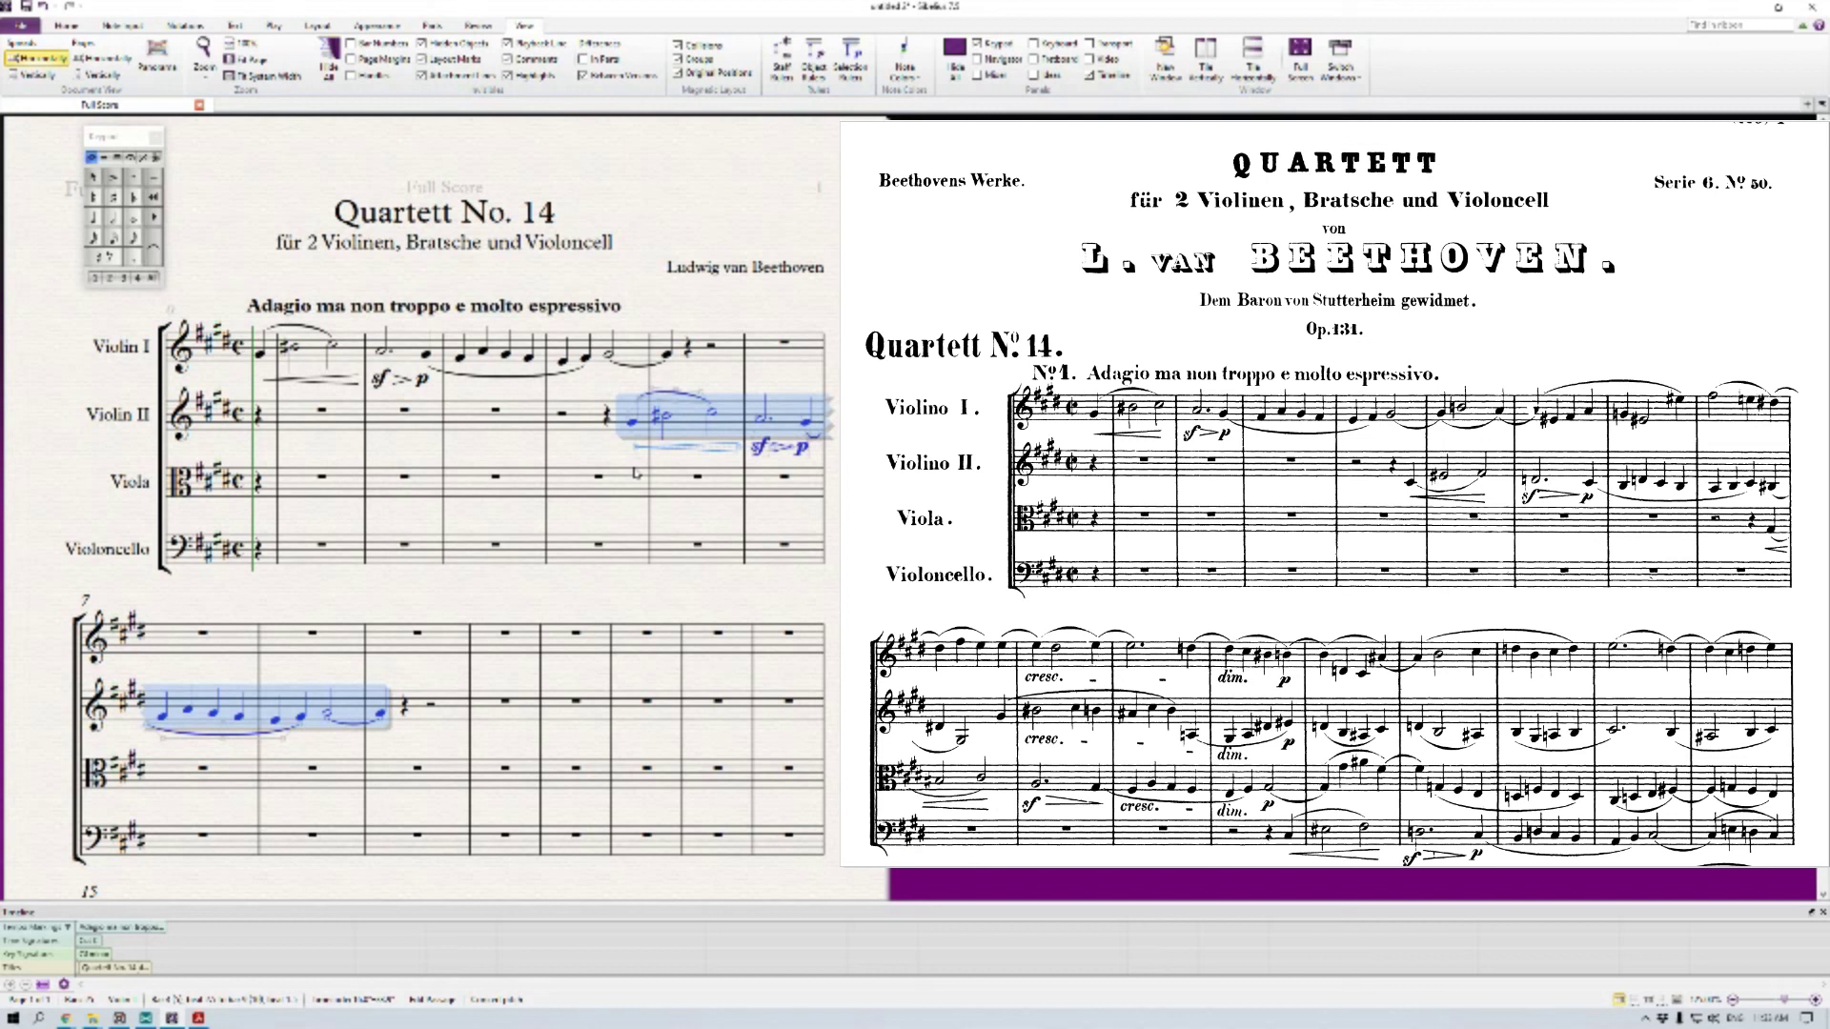
Shift the pasted Violin II melody down four diatonic steps and add a natural to bar 6's dotted half note
{"action": "key", "text": "Down"}
{"action": "key", "text": "Down"}
{"action": "key", "text": "Down"}
{"action": "key", "text": "Down"}
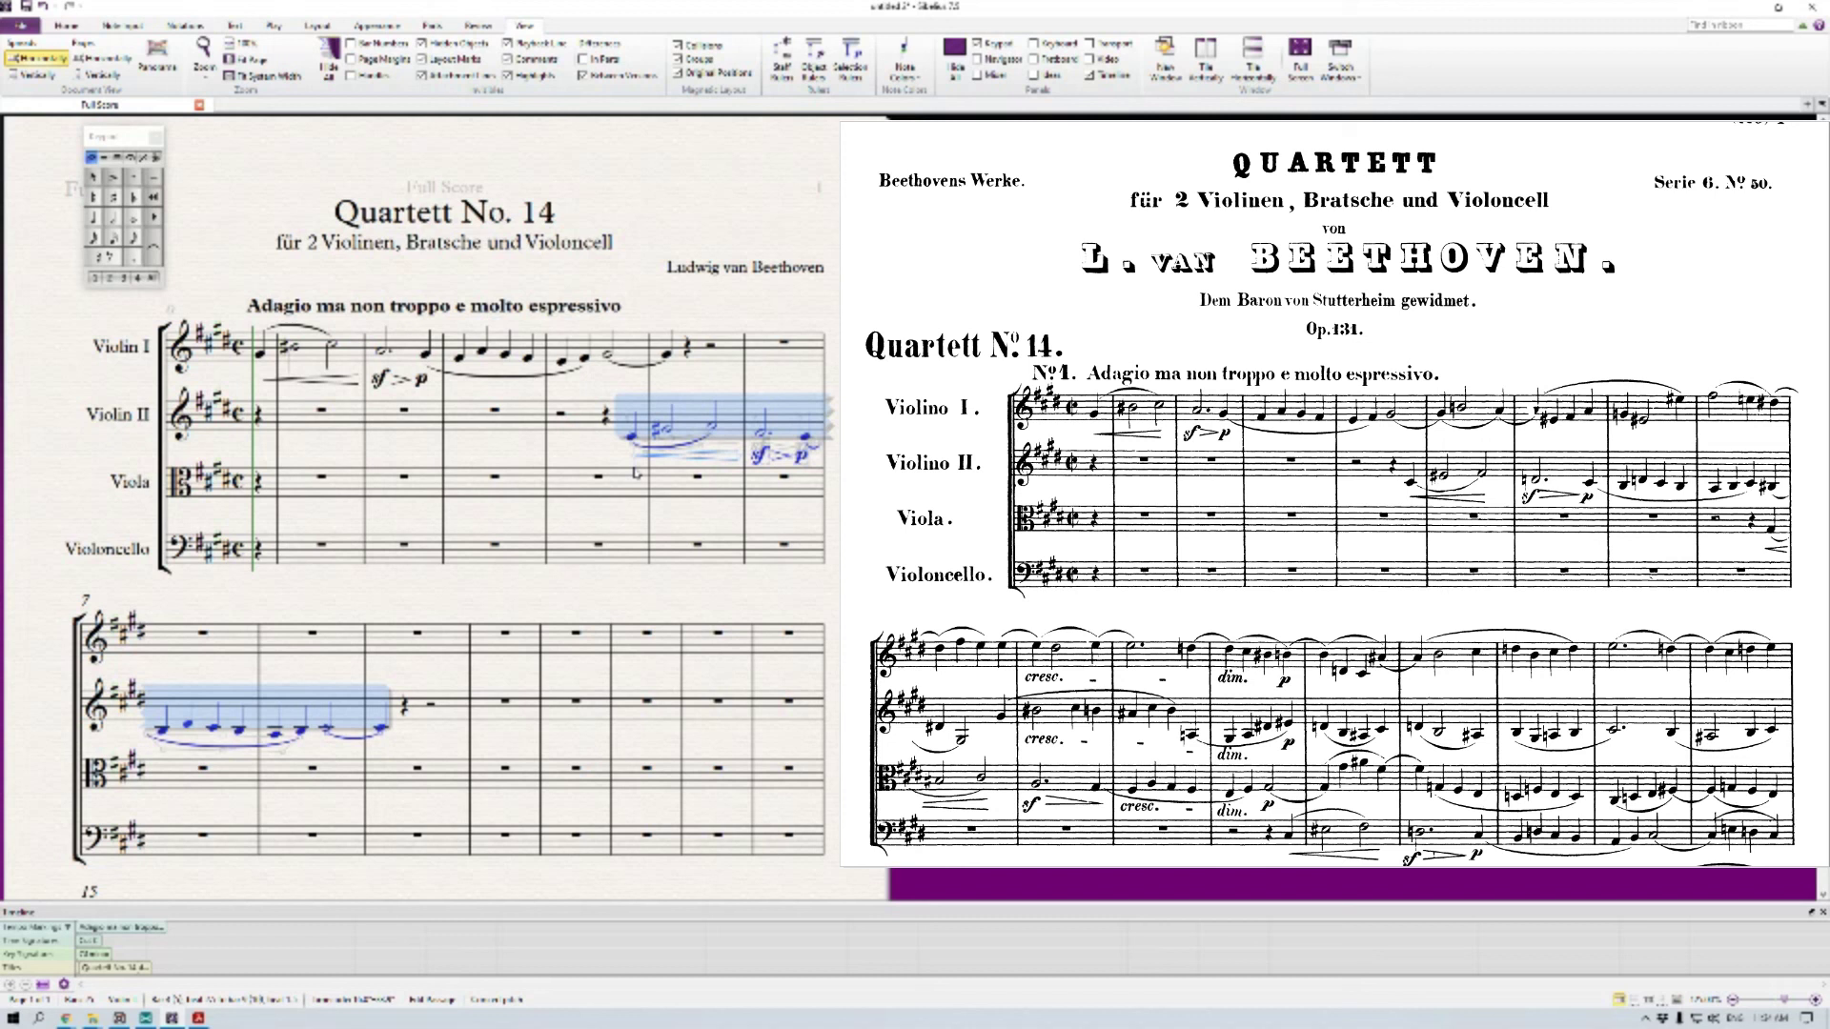
{"action": "left_click", "coordinate": [763, 435]}
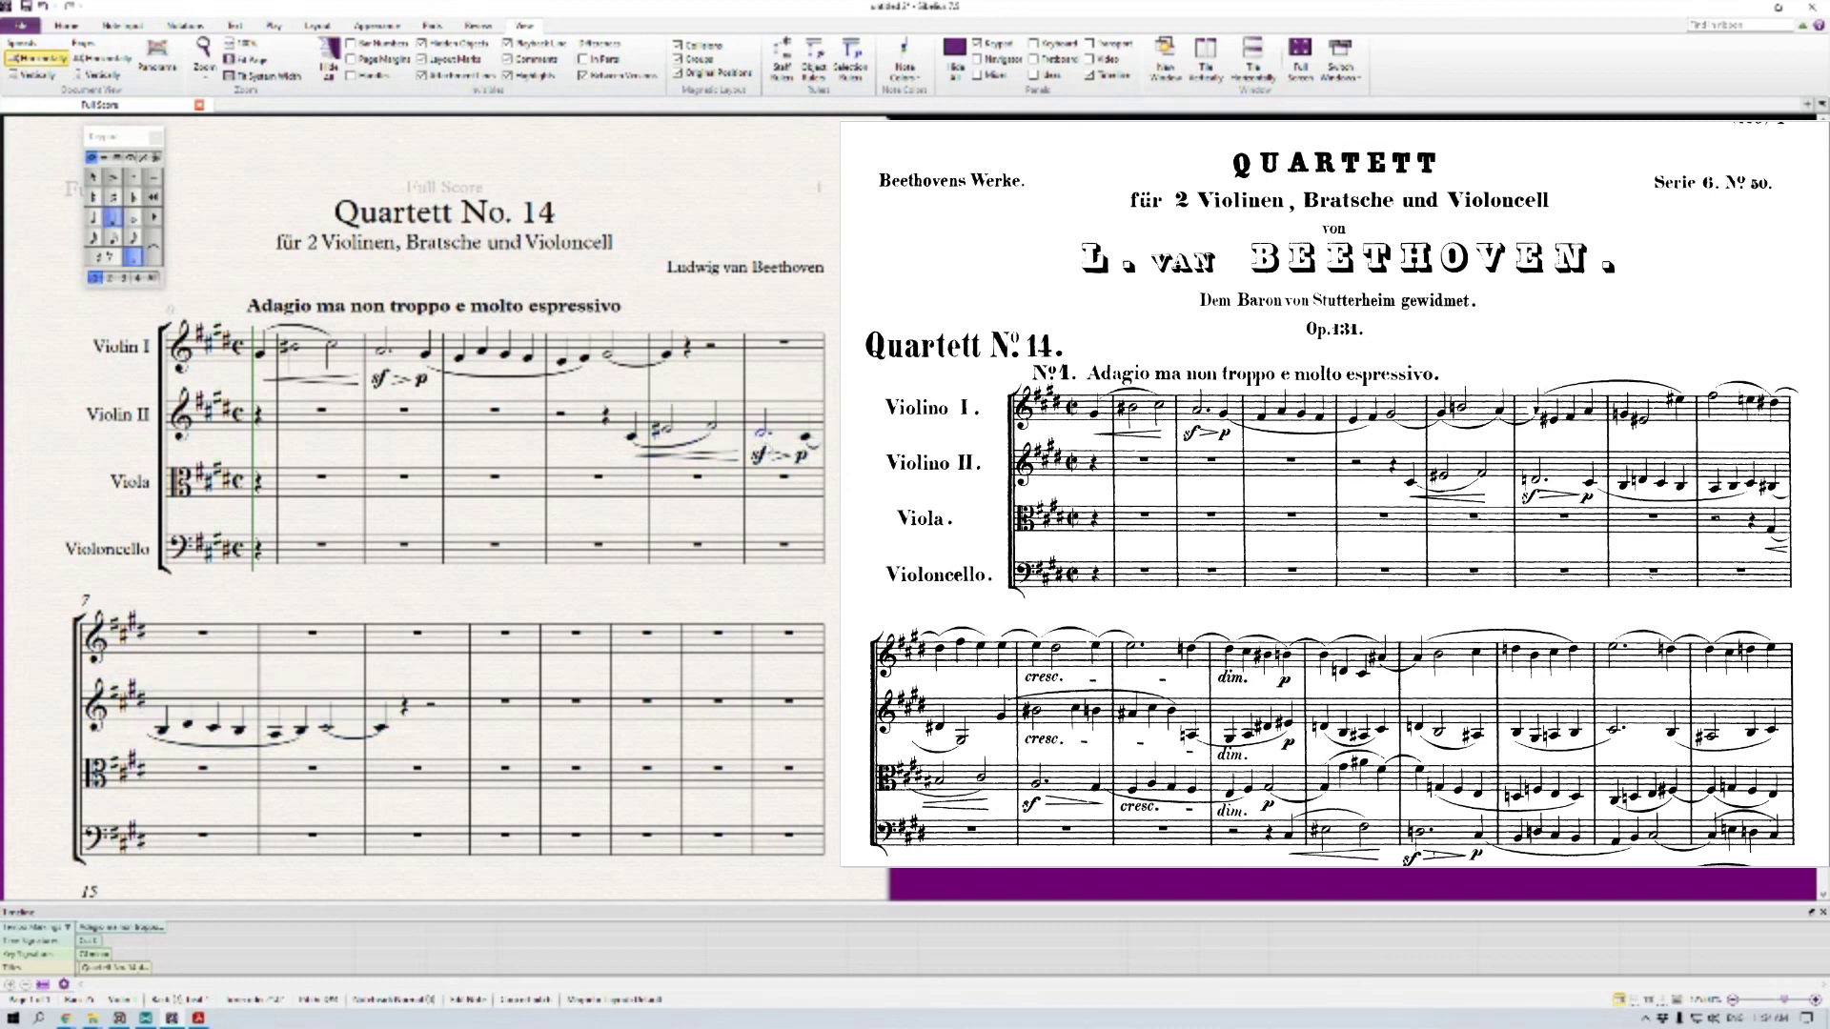
{"action": "key", "text": "KP_7"}
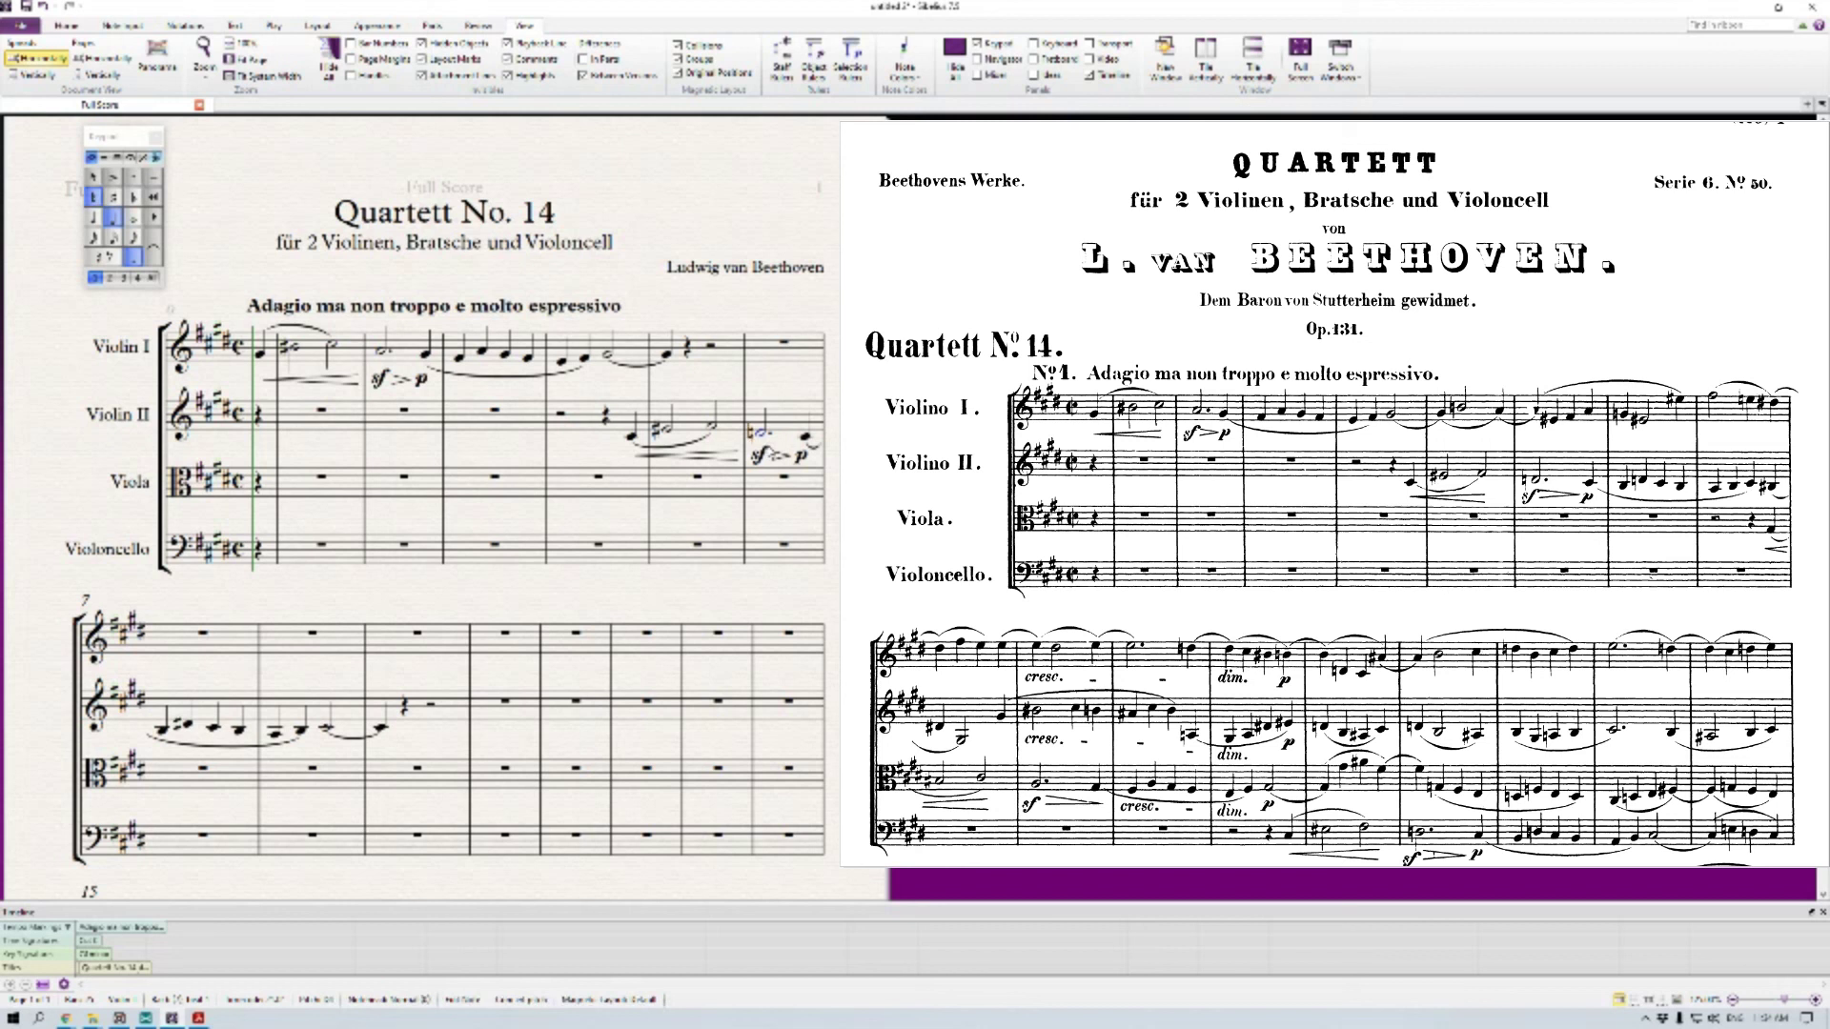
{"action": "key", "text": "Escape"}
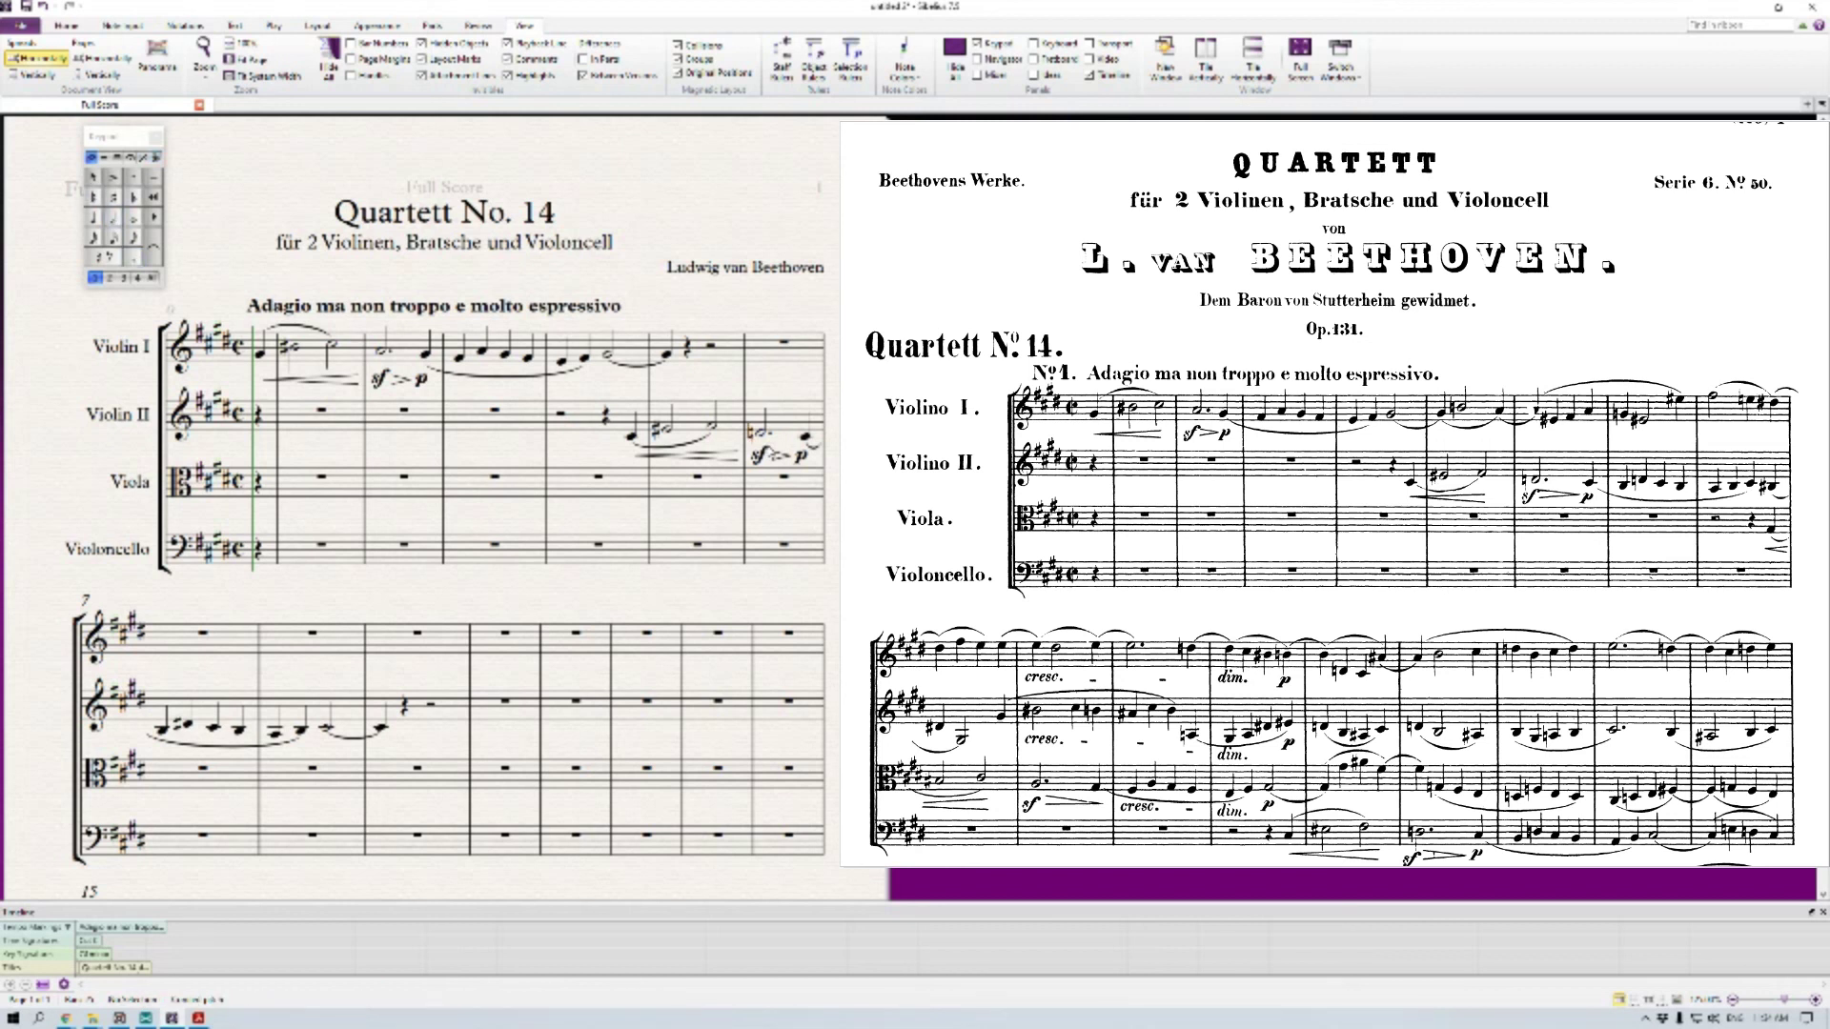
Undo the added natural and the downward shift of Violin II's pasted melody
{"action": "left_click", "coordinate": [762, 436]}
{"action": "key", "text": "ctrl+z"}
{"action": "key", "text": "ctrl+z"}
{"action": "key", "text": "ctrl+z"}
{"action": "key", "text": "ctrl+z"}
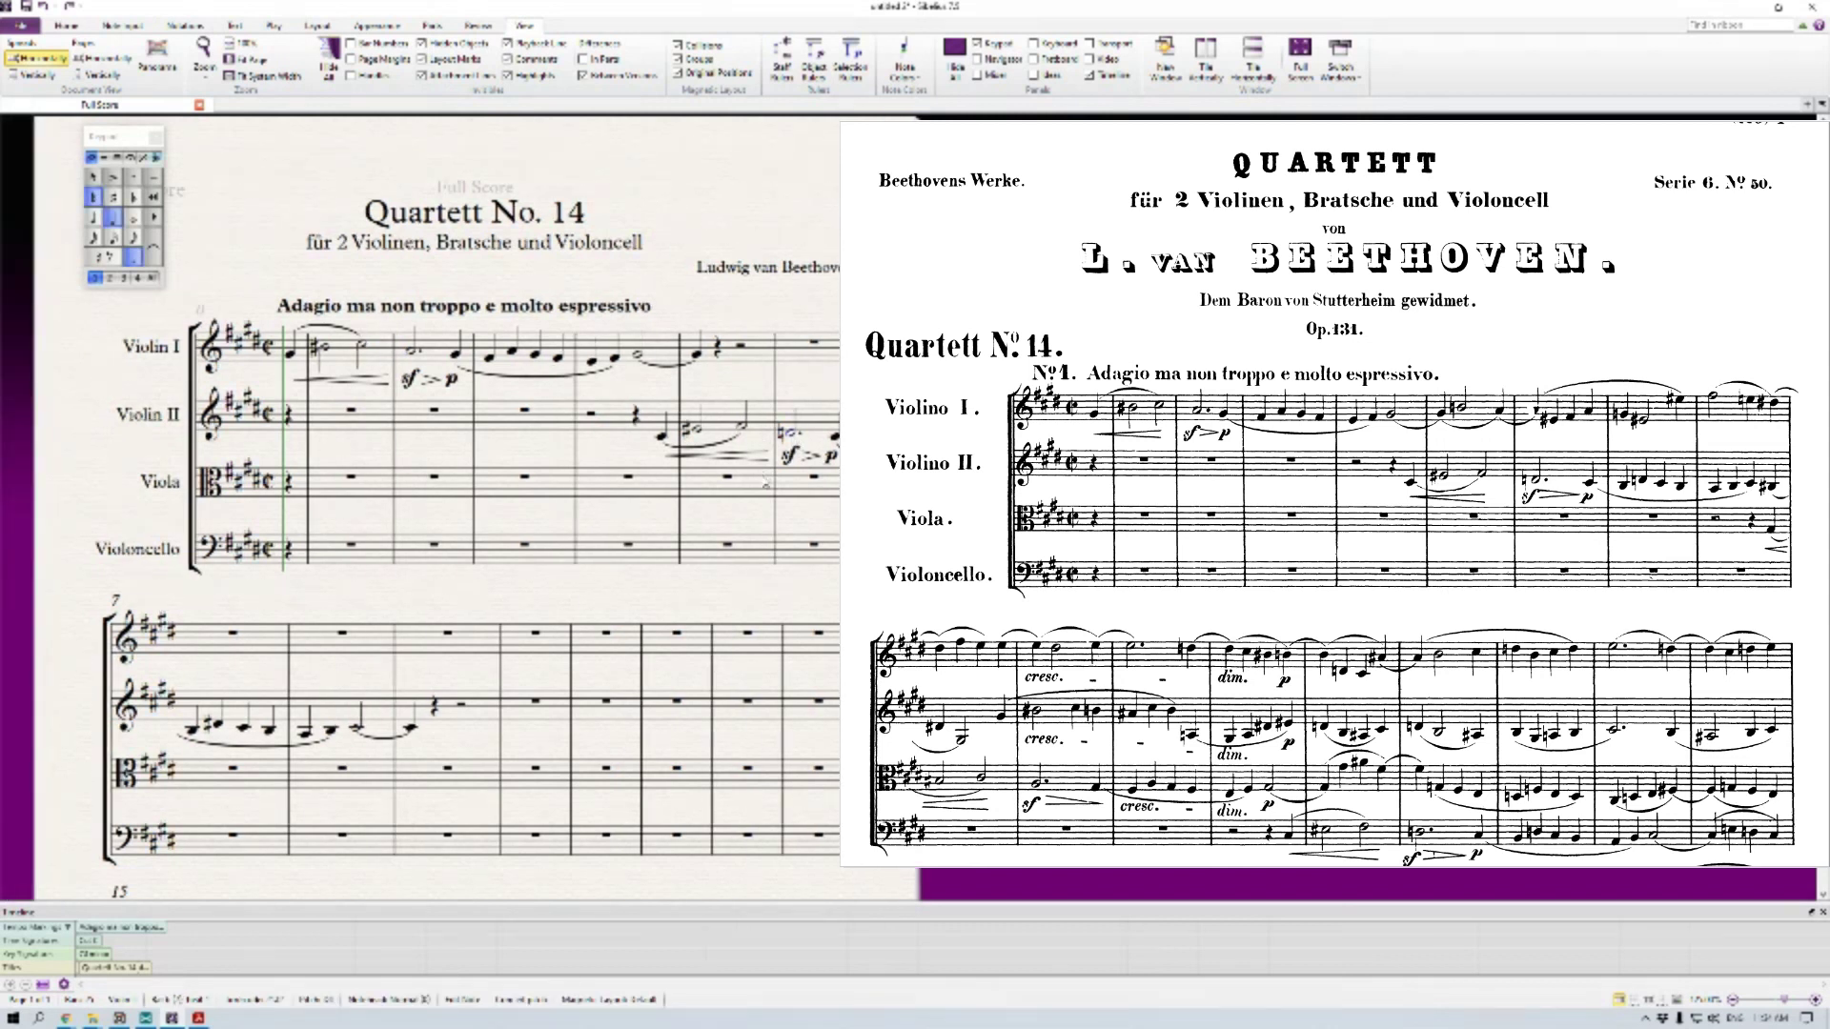
{"action": "key", "text": "ctrl+z"}
{"action": "key", "text": "ctrl+z"}
{"action": "key", "text": "ctrl+z"}
{"action": "key", "text": "ctrl+z"}
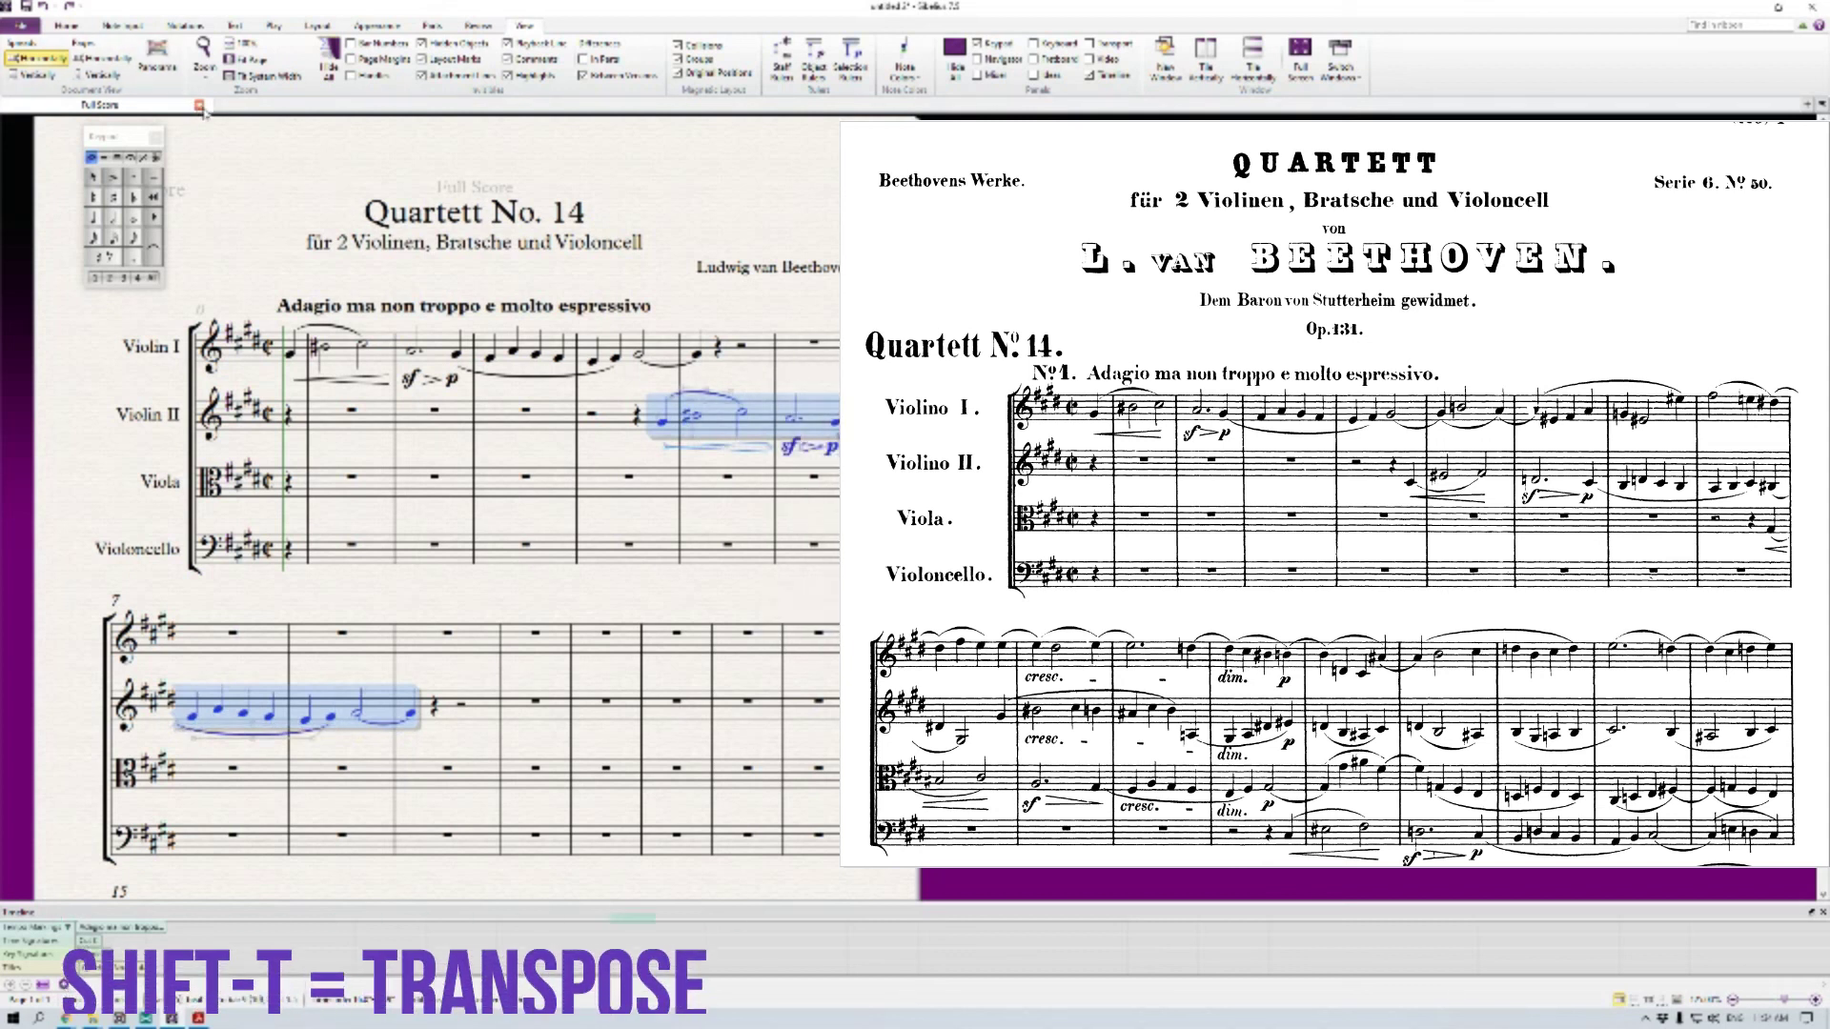
{"action": "key", "text": "Escape"}
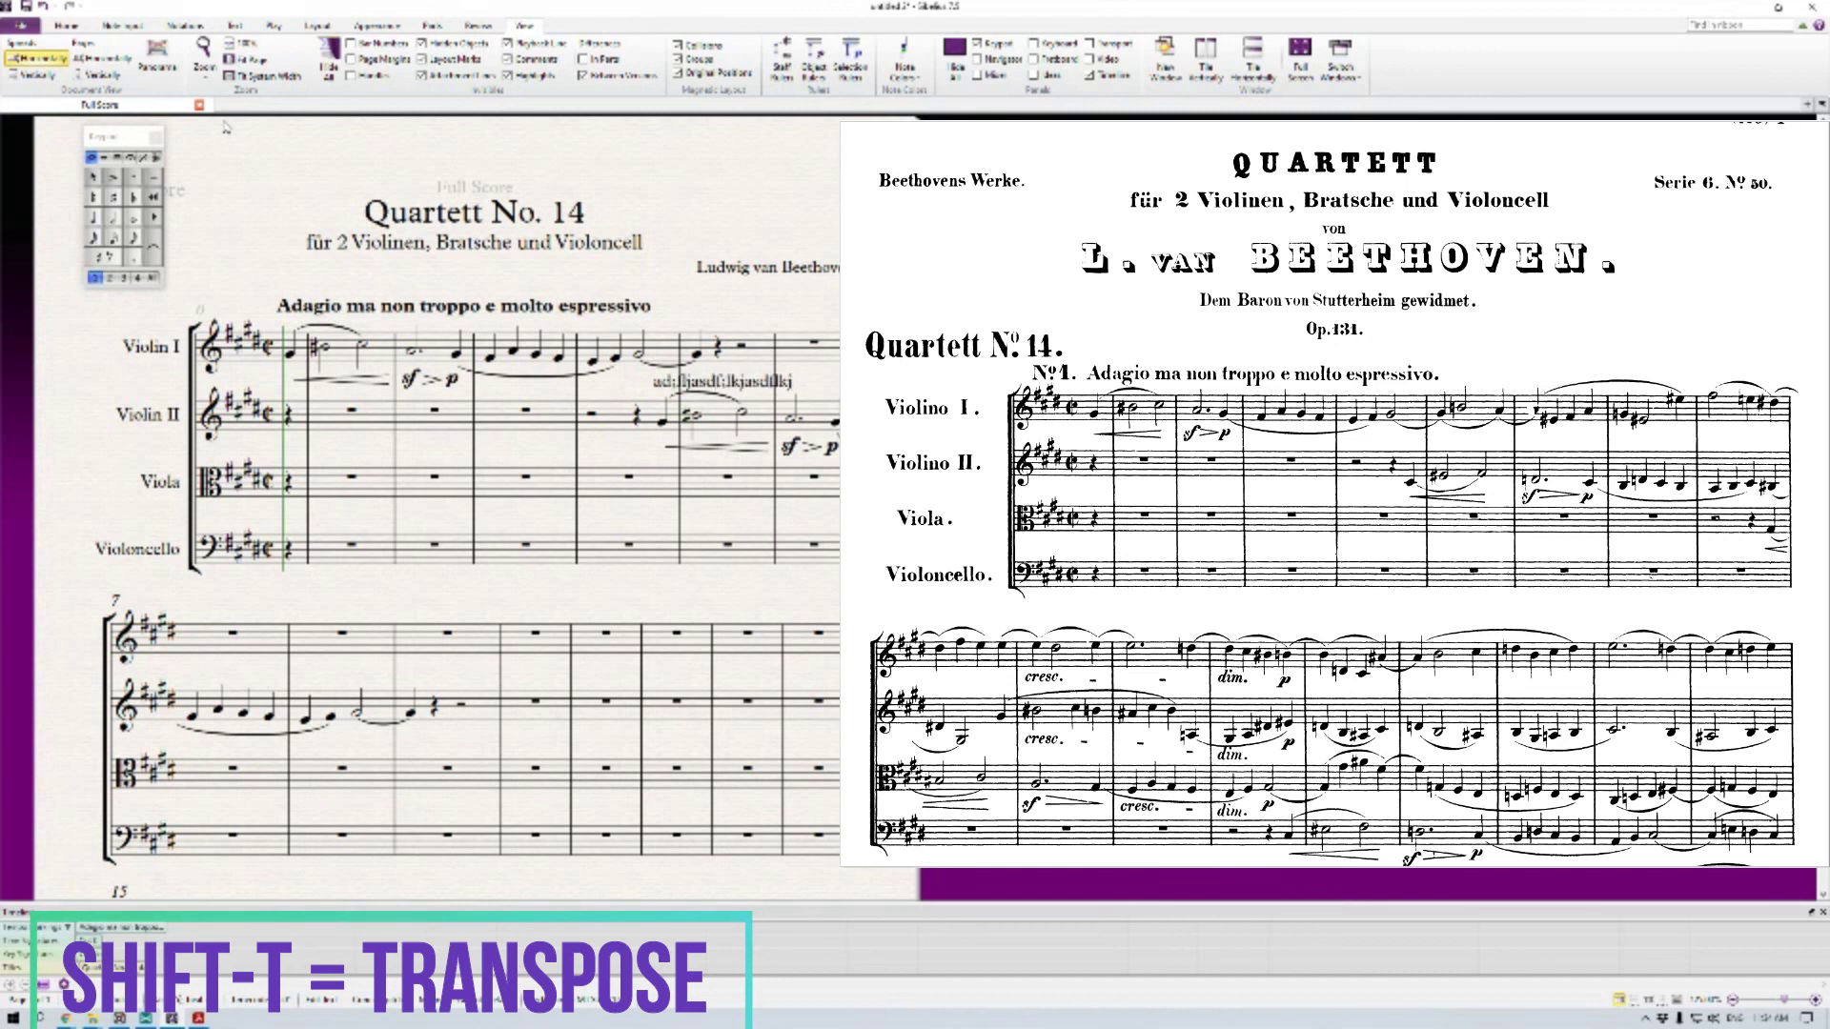
Transpose the pasted Violin II passage, from bar 4's last quarter note through bar 9, down by a Major/Perfect 5th interval
{"action": "left_click", "coordinate": [663, 421]}
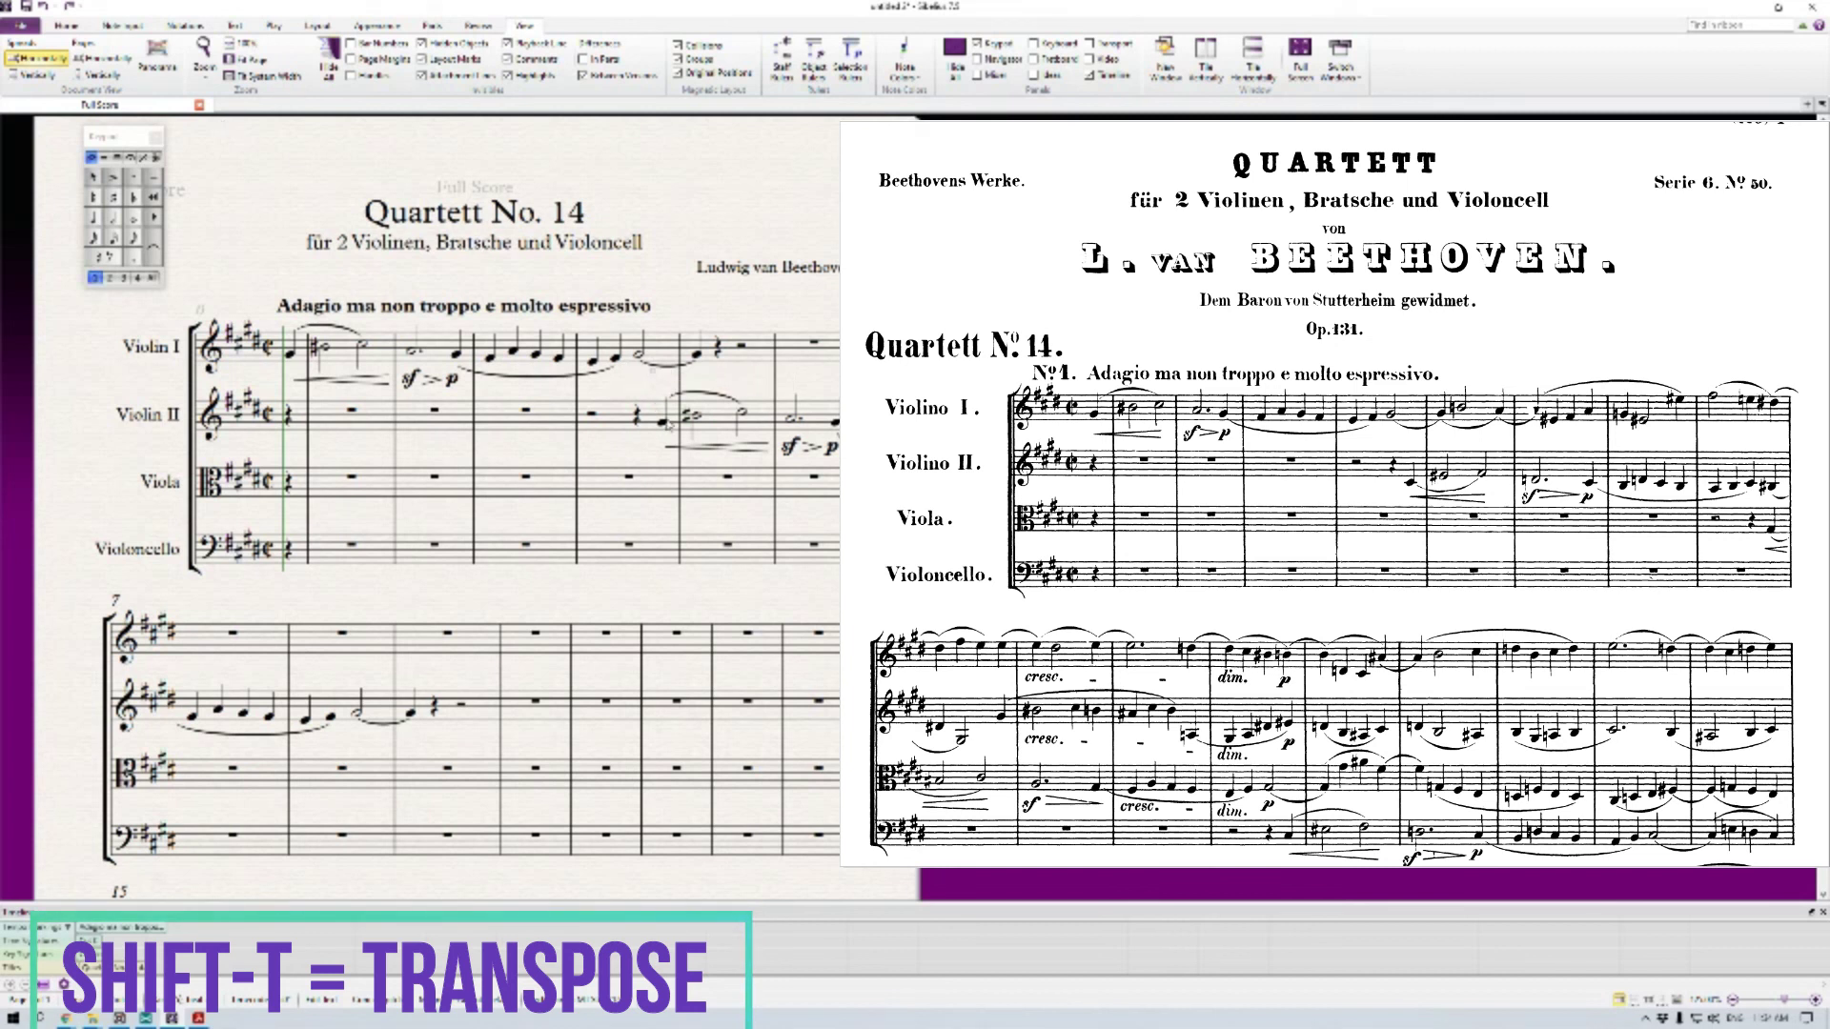
{"action": "left_click", "coordinate": [463, 710], "text": "shift"}
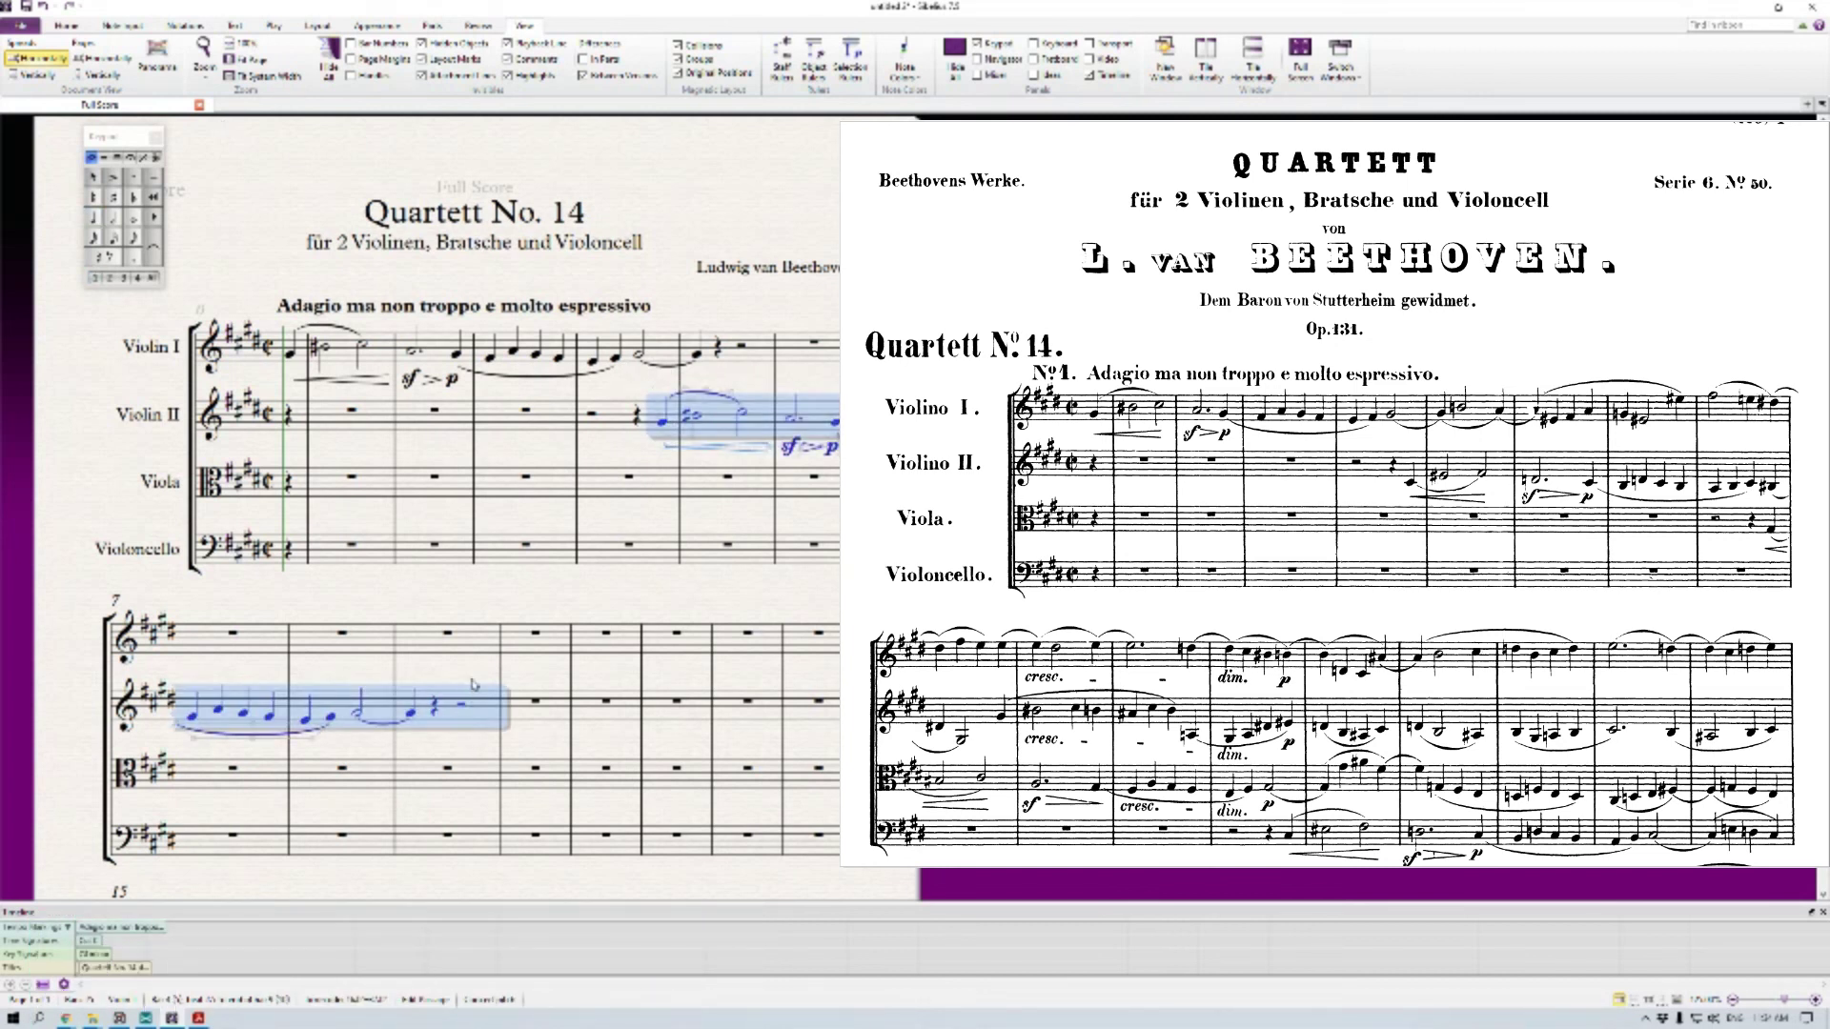
{"action": "key", "text": "shift+t"}
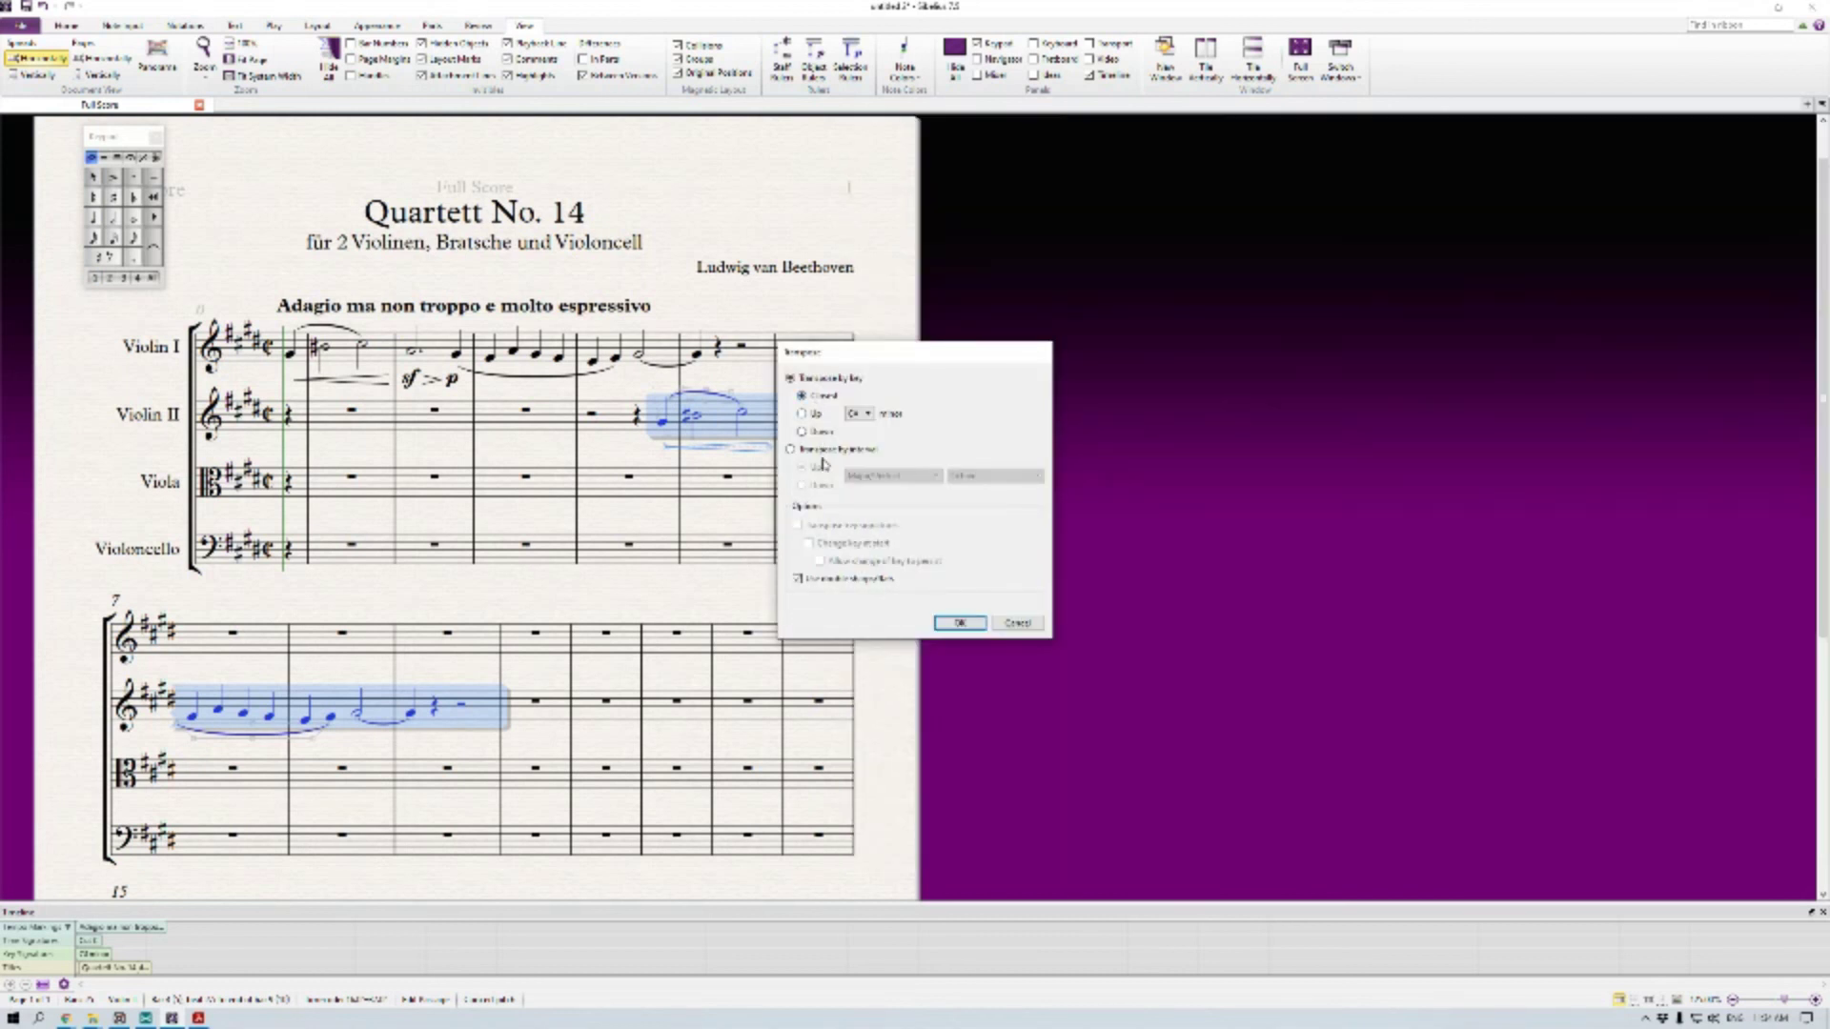
{"action": "left_click", "coordinate": [790, 450]}
{"action": "left_click", "coordinate": [802, 485]}
{"action": "left_click", "coordinate": [893, 474]}
{"action": "left_click", "coordinate": [925, 495]}
{"action": "left_click", "coordinate": [963, 476]}
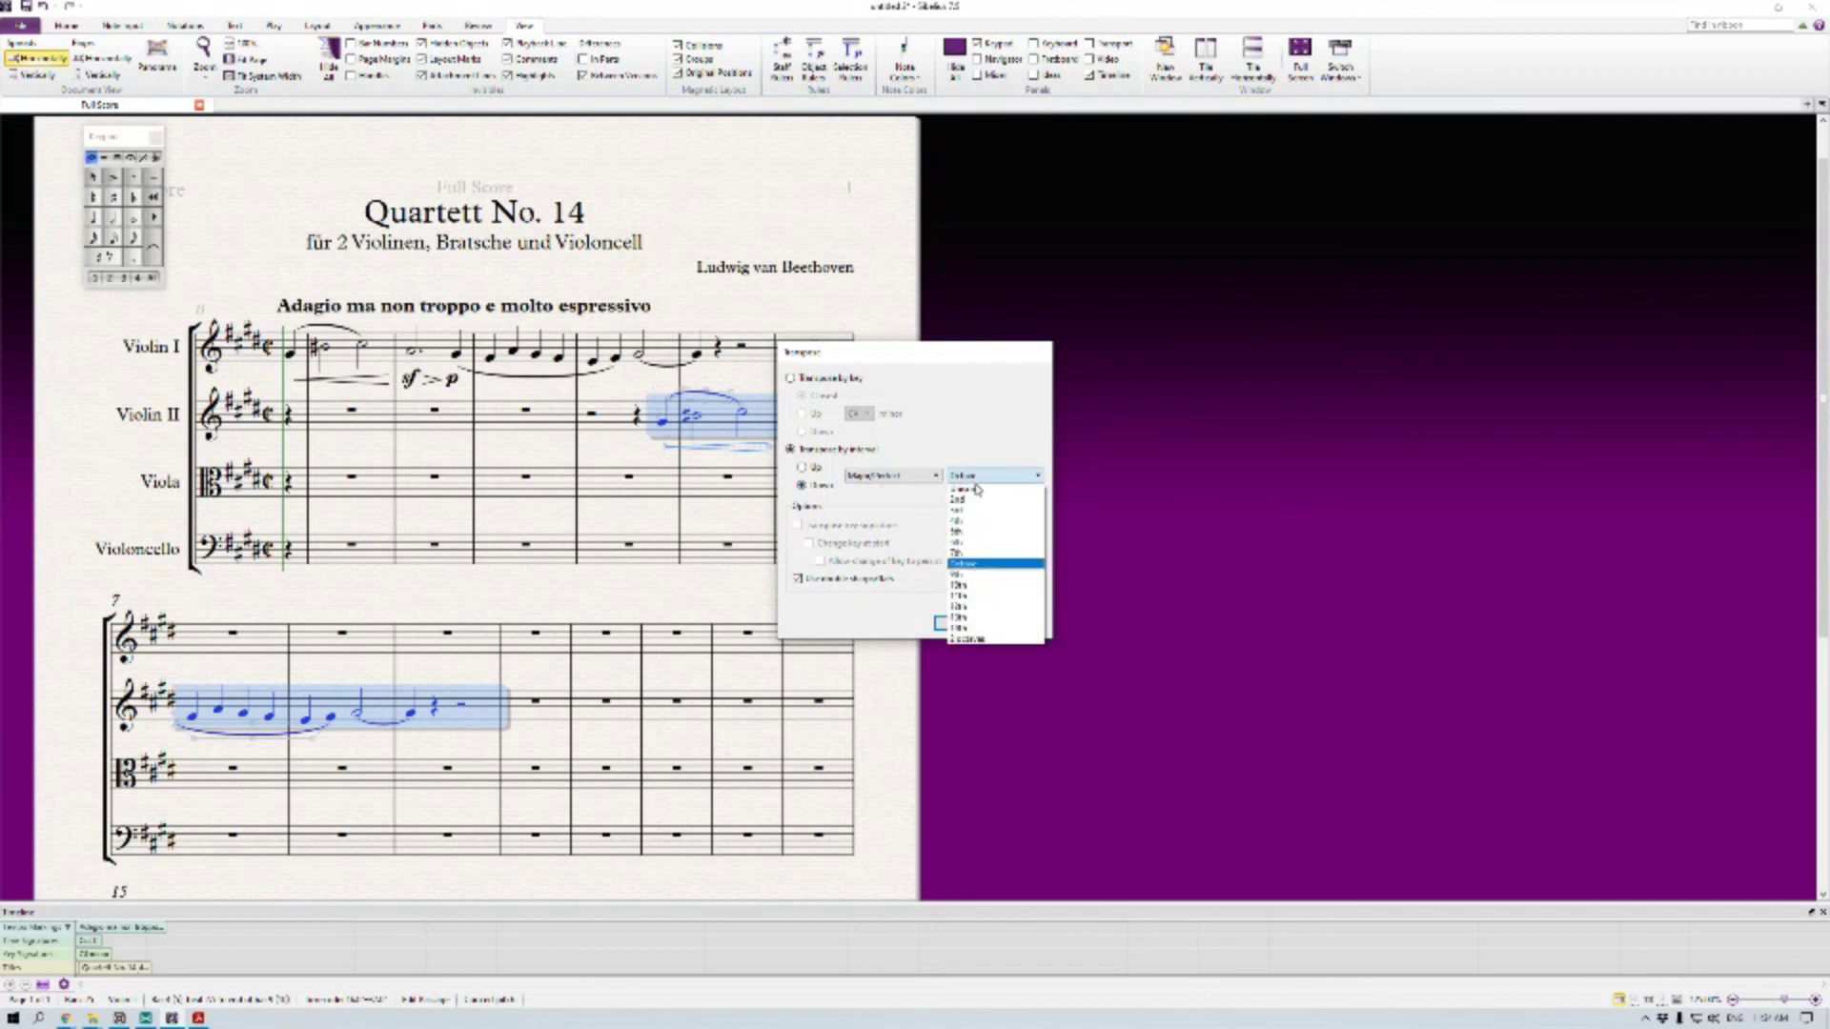
{"action": "left_click", "coordinate": [957, 543]}
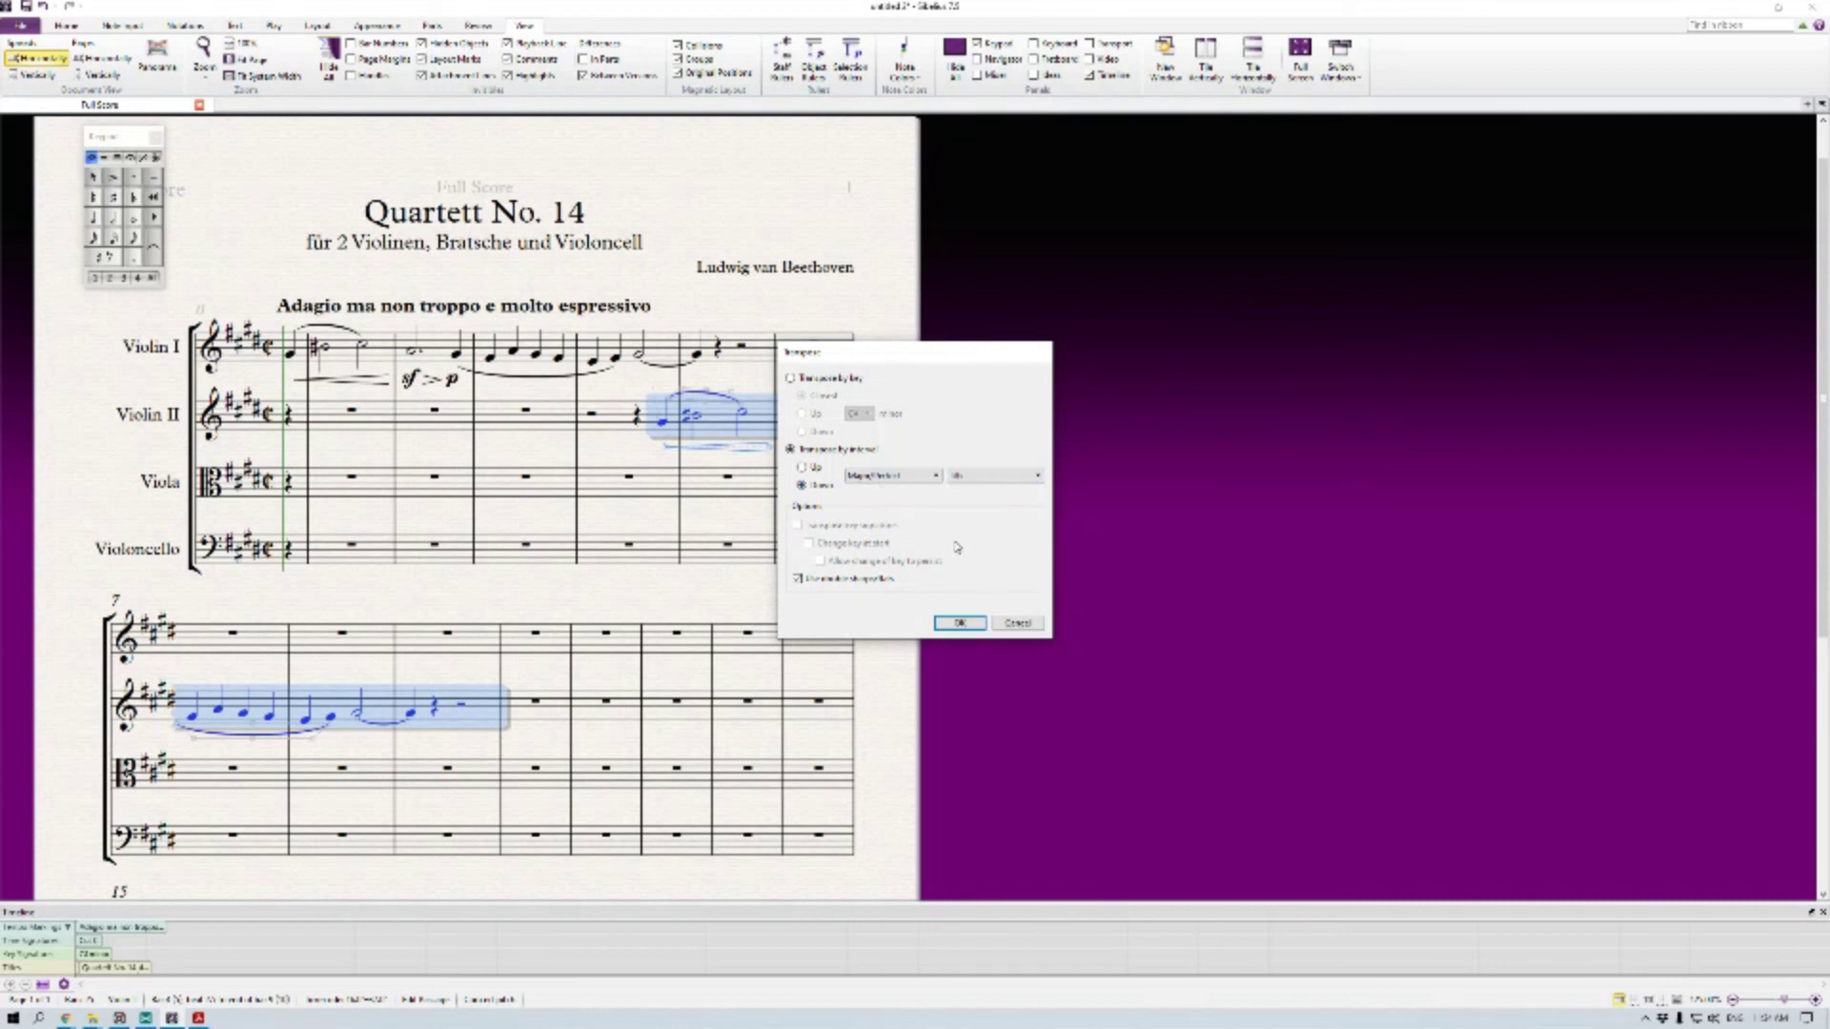
{"action": "left_click", "coordinate": [960, 622]}
{"action": "left_click", "coordinate": [833, 380]}
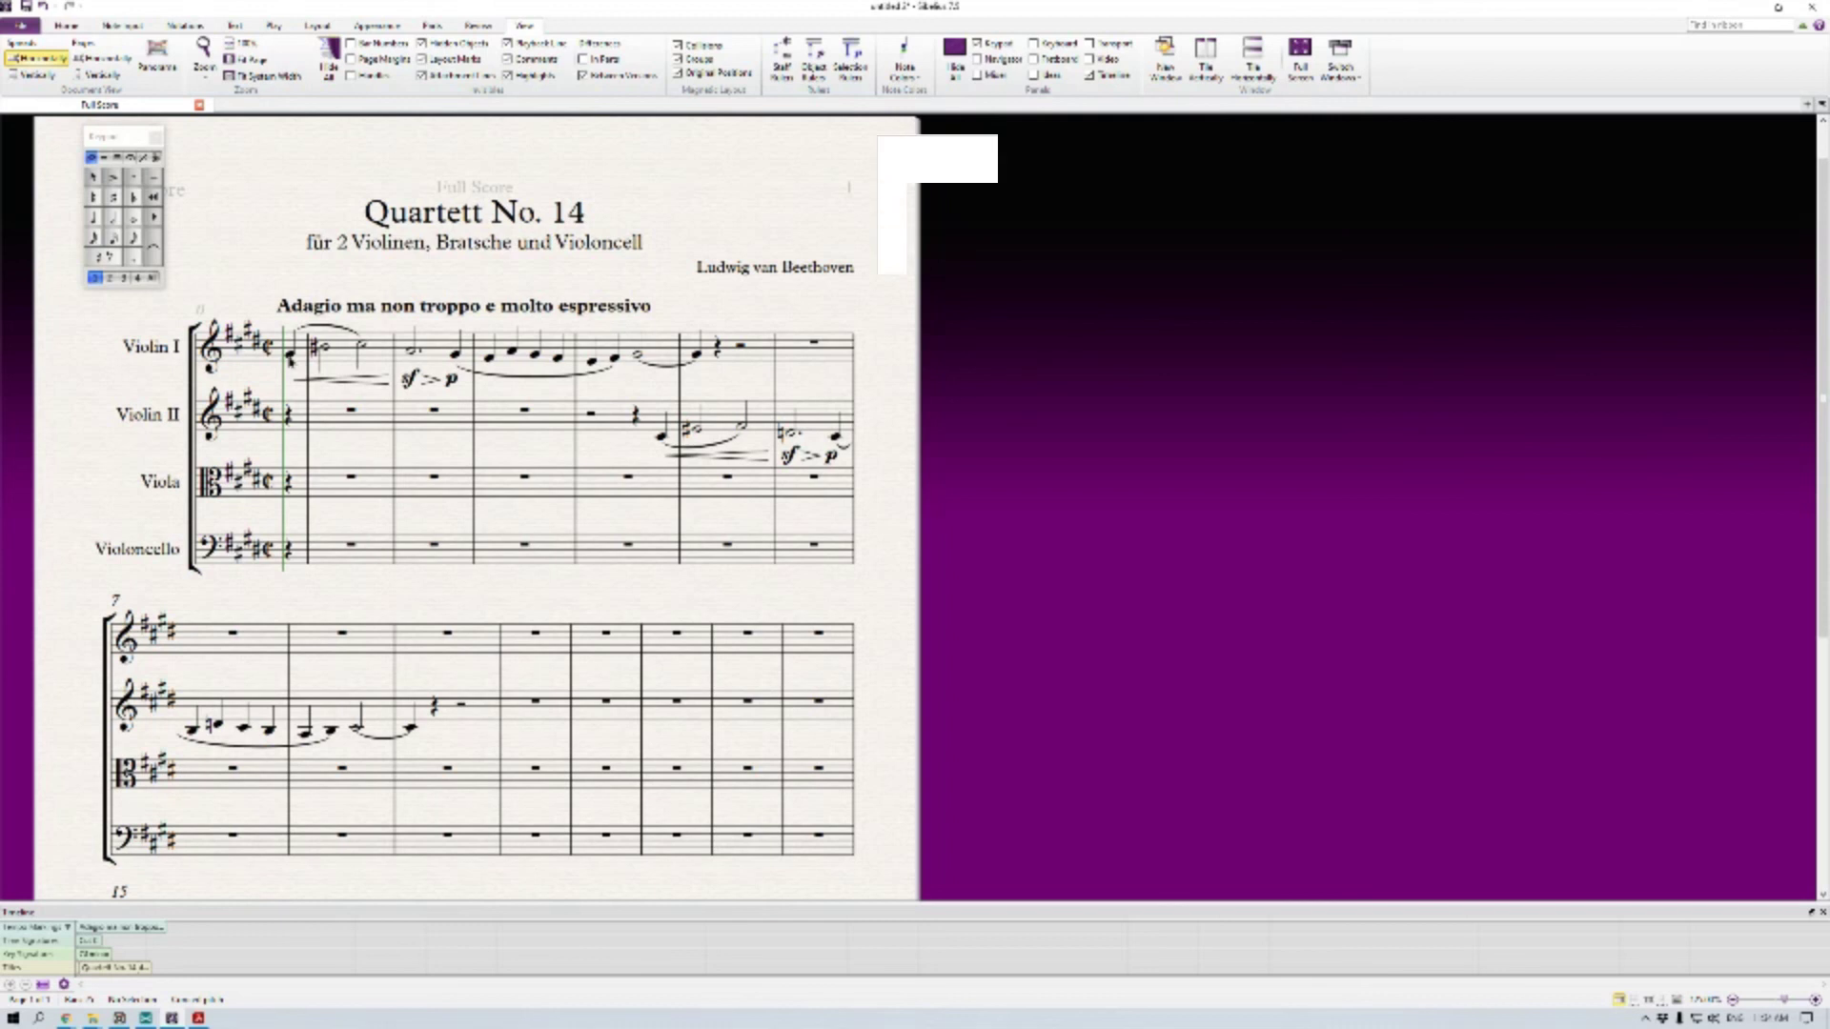
Copy the Violin I melody from the upbeat through the first quarter note of bar 5
{"action": "left_click", "coordinate": [290, 354]}
{"action": "left_click", "coordinate": [699, 355], "text": "shift"}
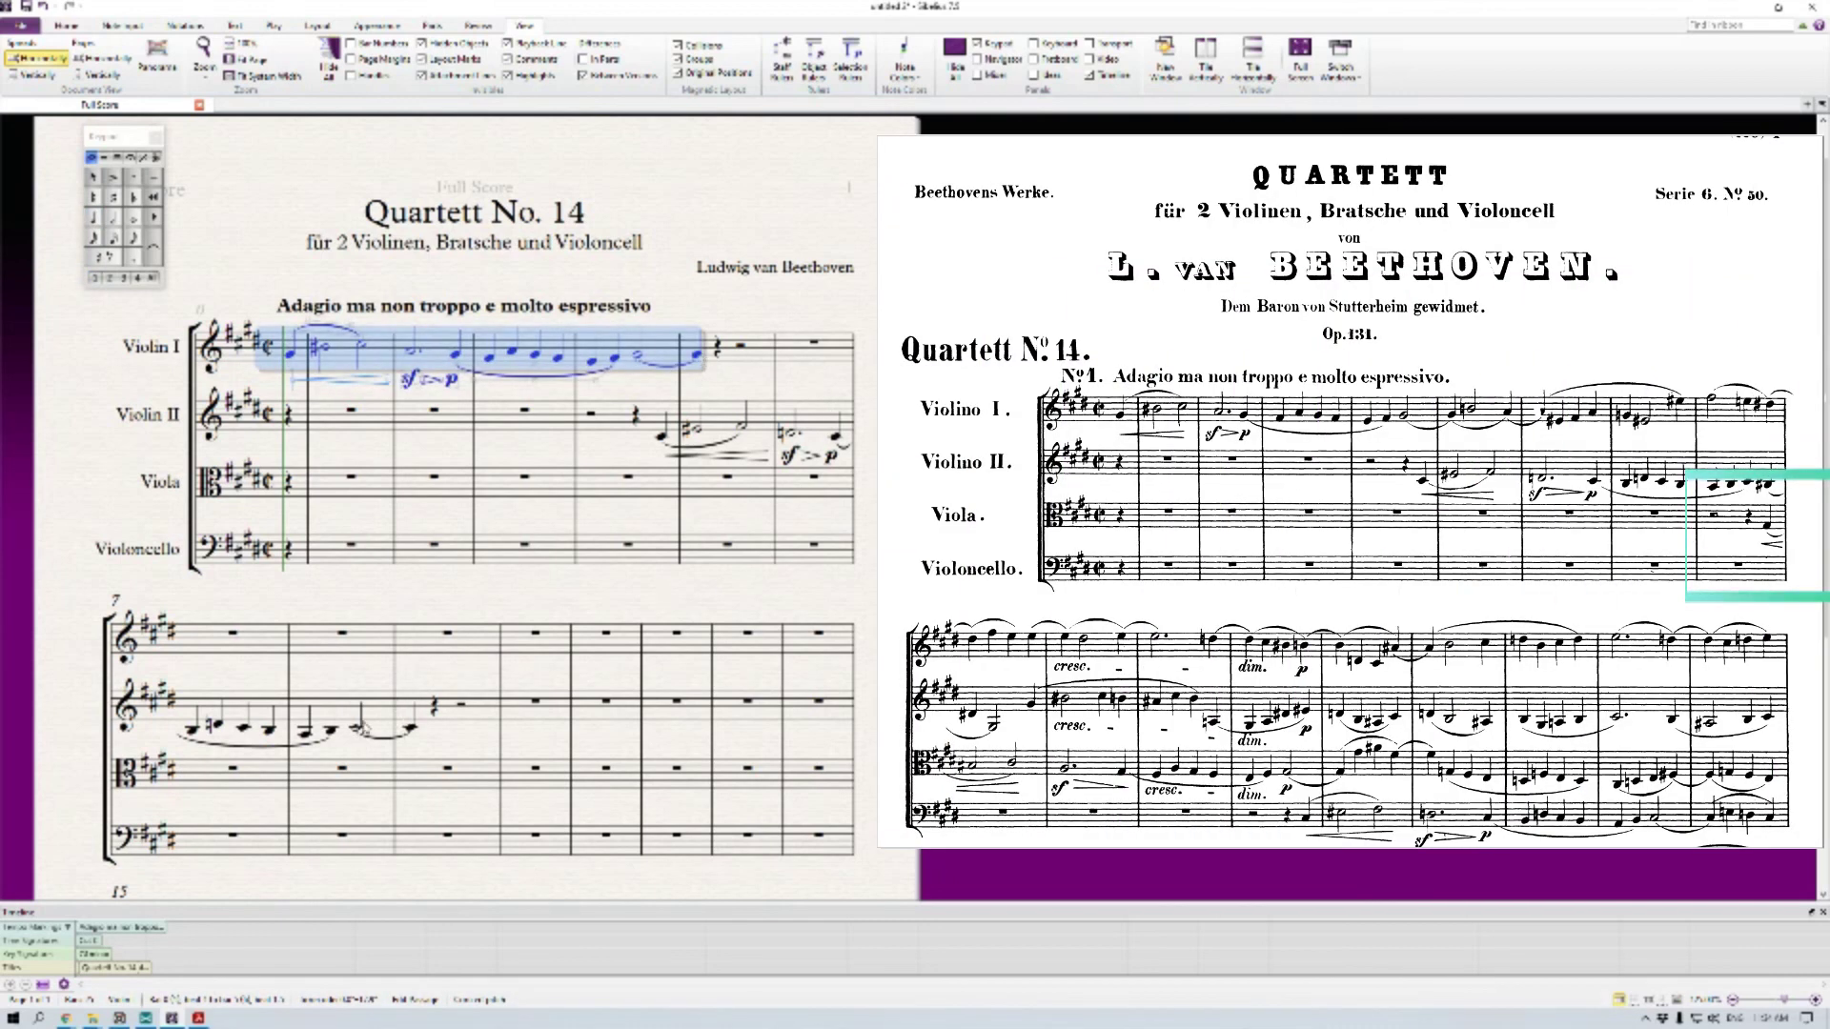
End Violin II's bar 8 with two quarter notes, the last one sharp, remove bar 9's tied note, and extend the slur to bar 8's third quarter
{"action": "left_click", "coordinate": [361, 730]}
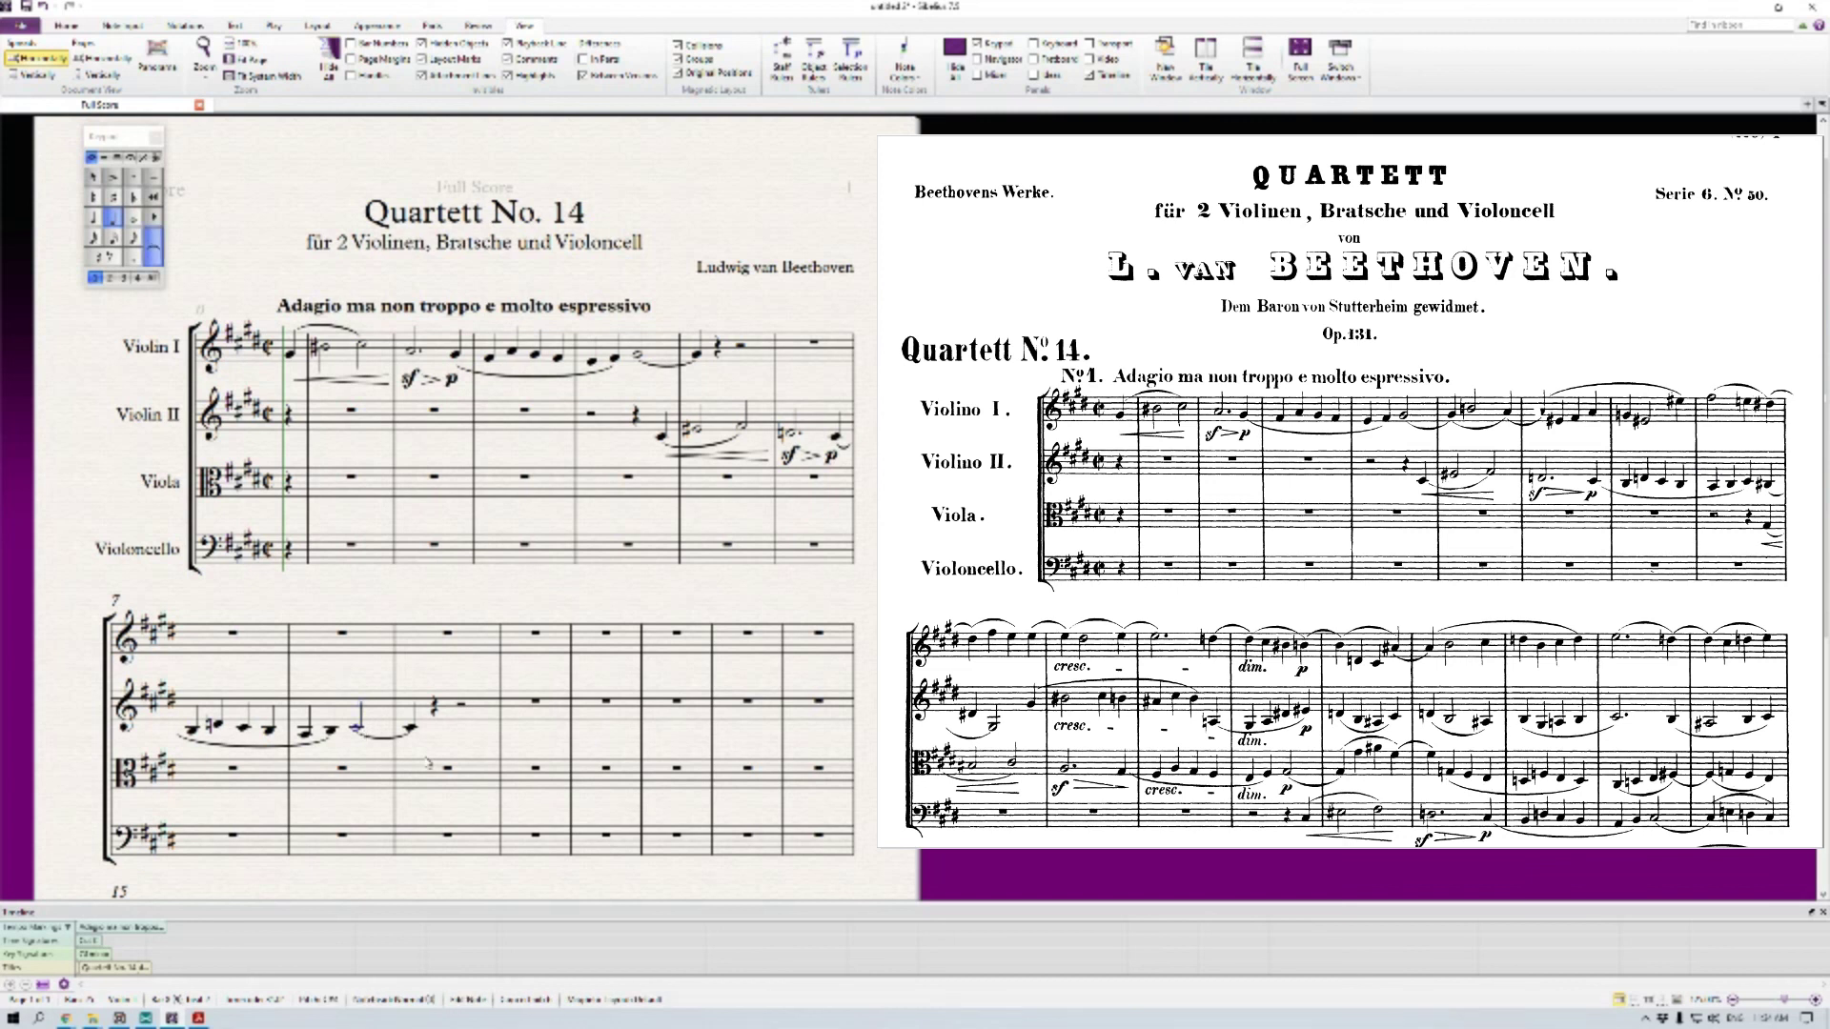
{"action": "key", "text": "4"}
{"action": "key", "text": "8"}
{"action": "key", "text": "Right"}
{"action": "key", "text": "Delete"}
{"action": "left_click_drag", "start_coordinate": [330, 740], "coordinate": [353, 741]}
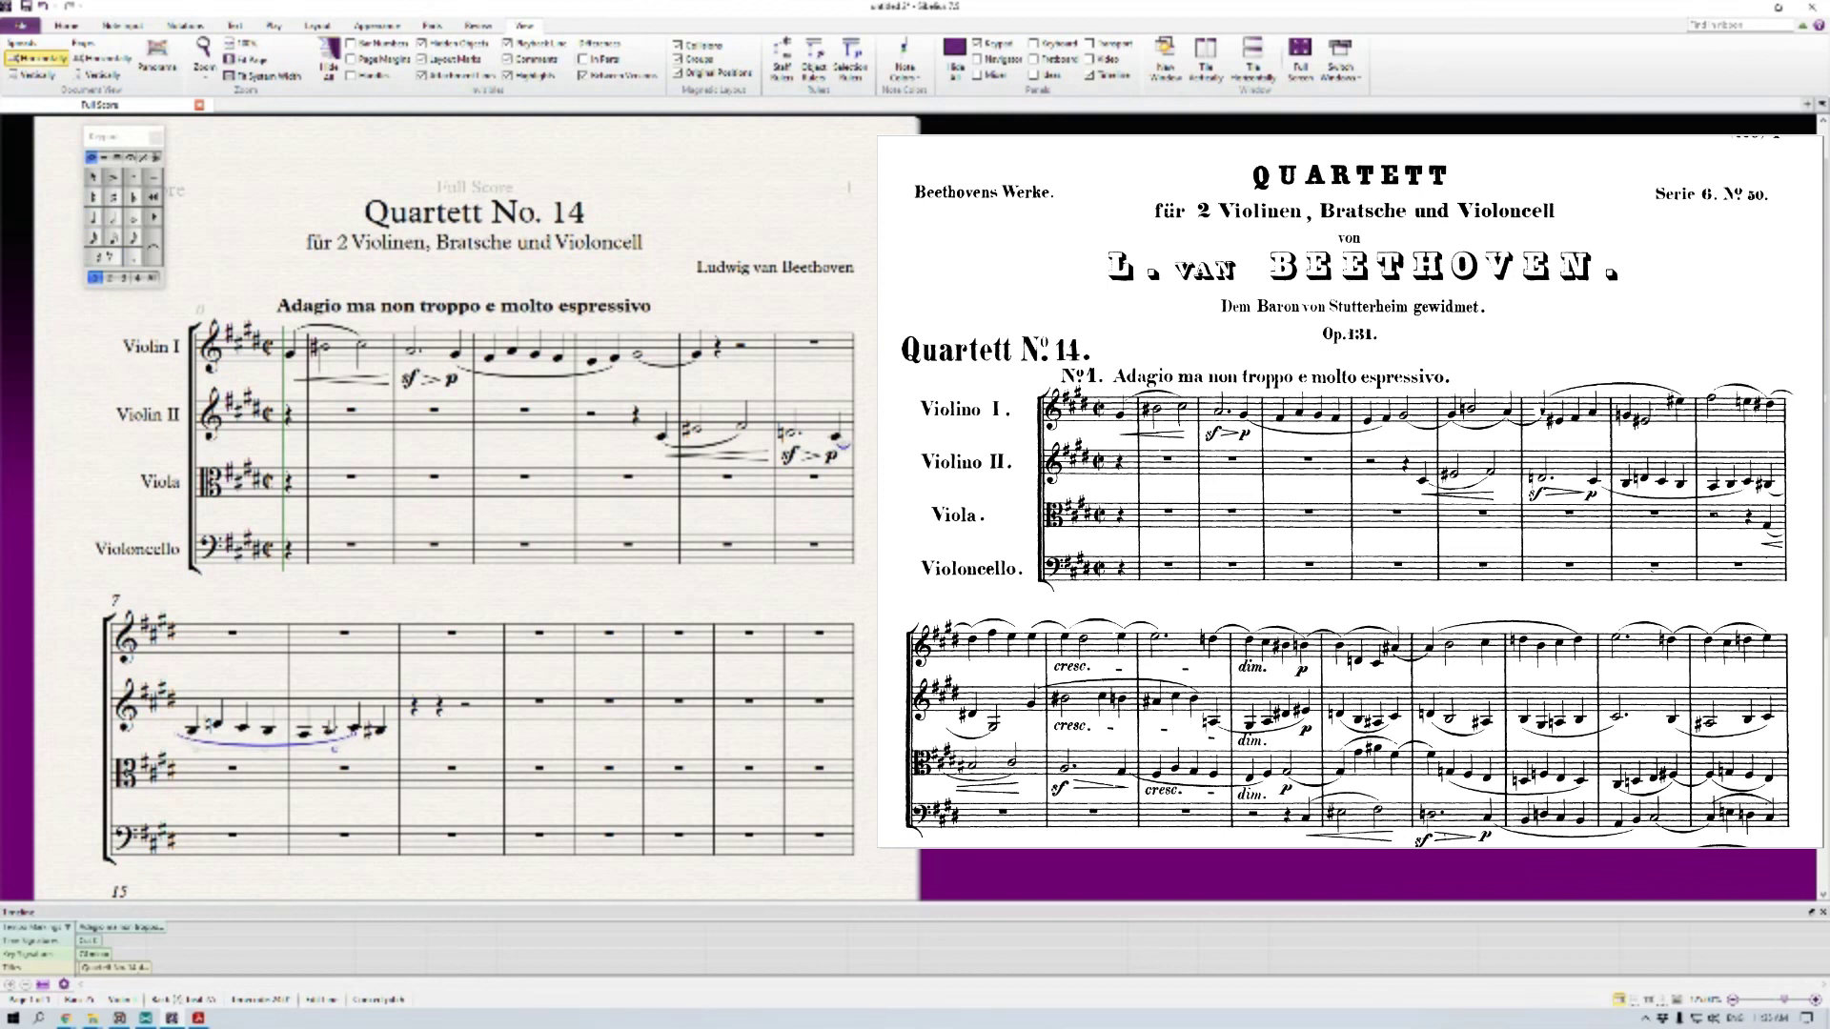
Paste the copied melody into the Viola, starting on the last quarter of bar 8
{"action": "left_click", "coordinate": [376, 772]}
{"action": "key", "text": "5"}
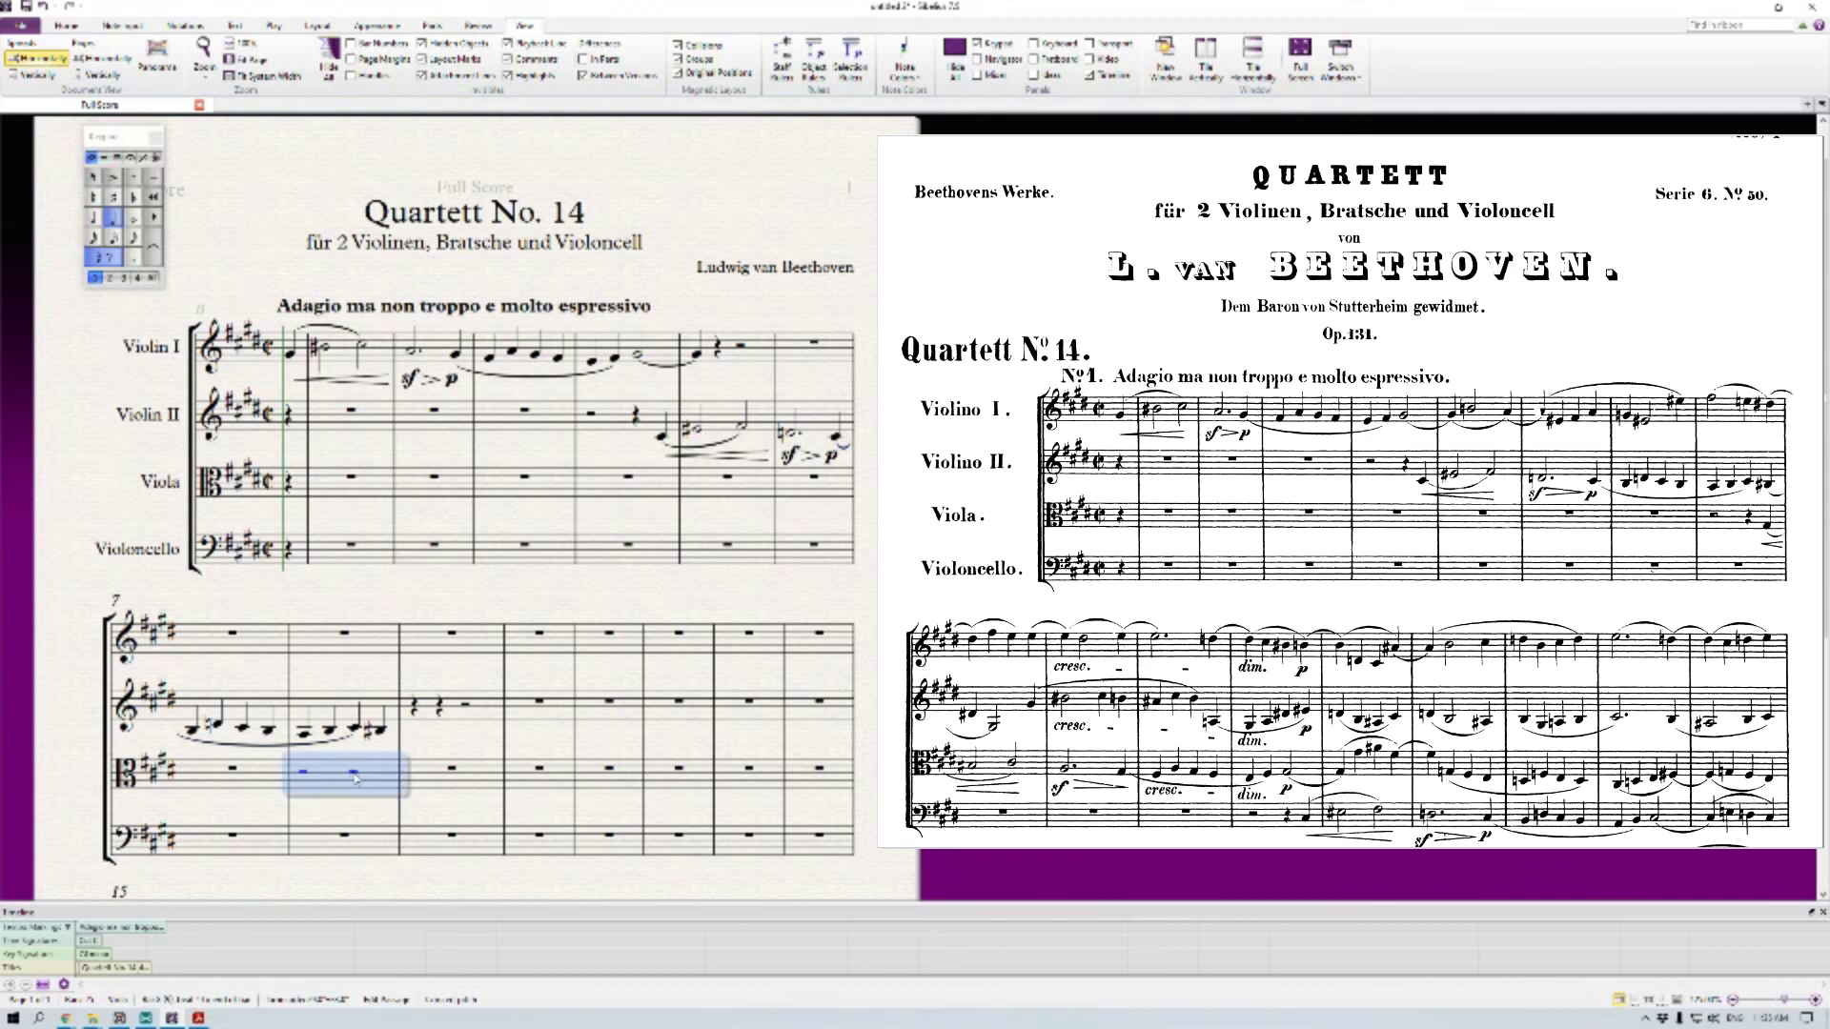
{"action": "left_click", "coordinate": [353, 772]}
{"action": "key", "text": "4"}
{"action": "left_click", "coordinate": [380, 774]}
{"action": "key", "text": "ctrl+v"}
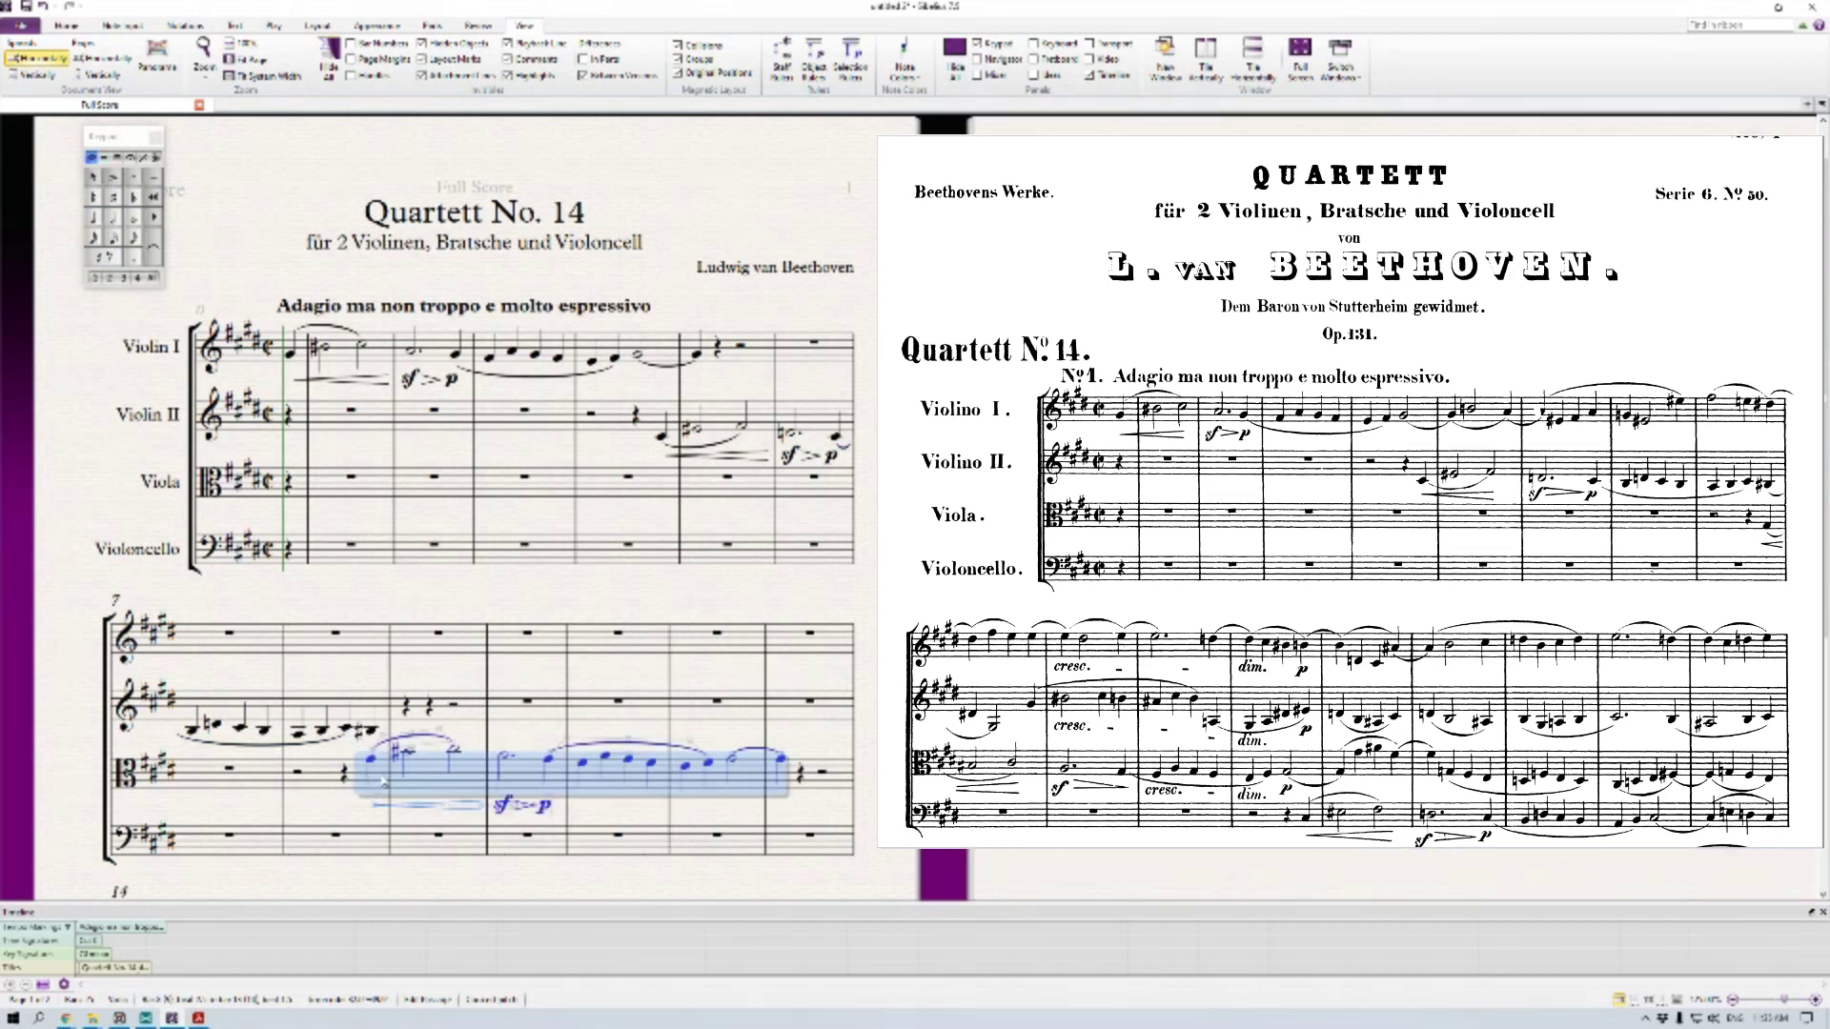
Transpose the pasted Viola passage down one octave, comparing it with the higher and lower octaves, and clear the selection
{"action": "key", "text": "ctrl+Down"}
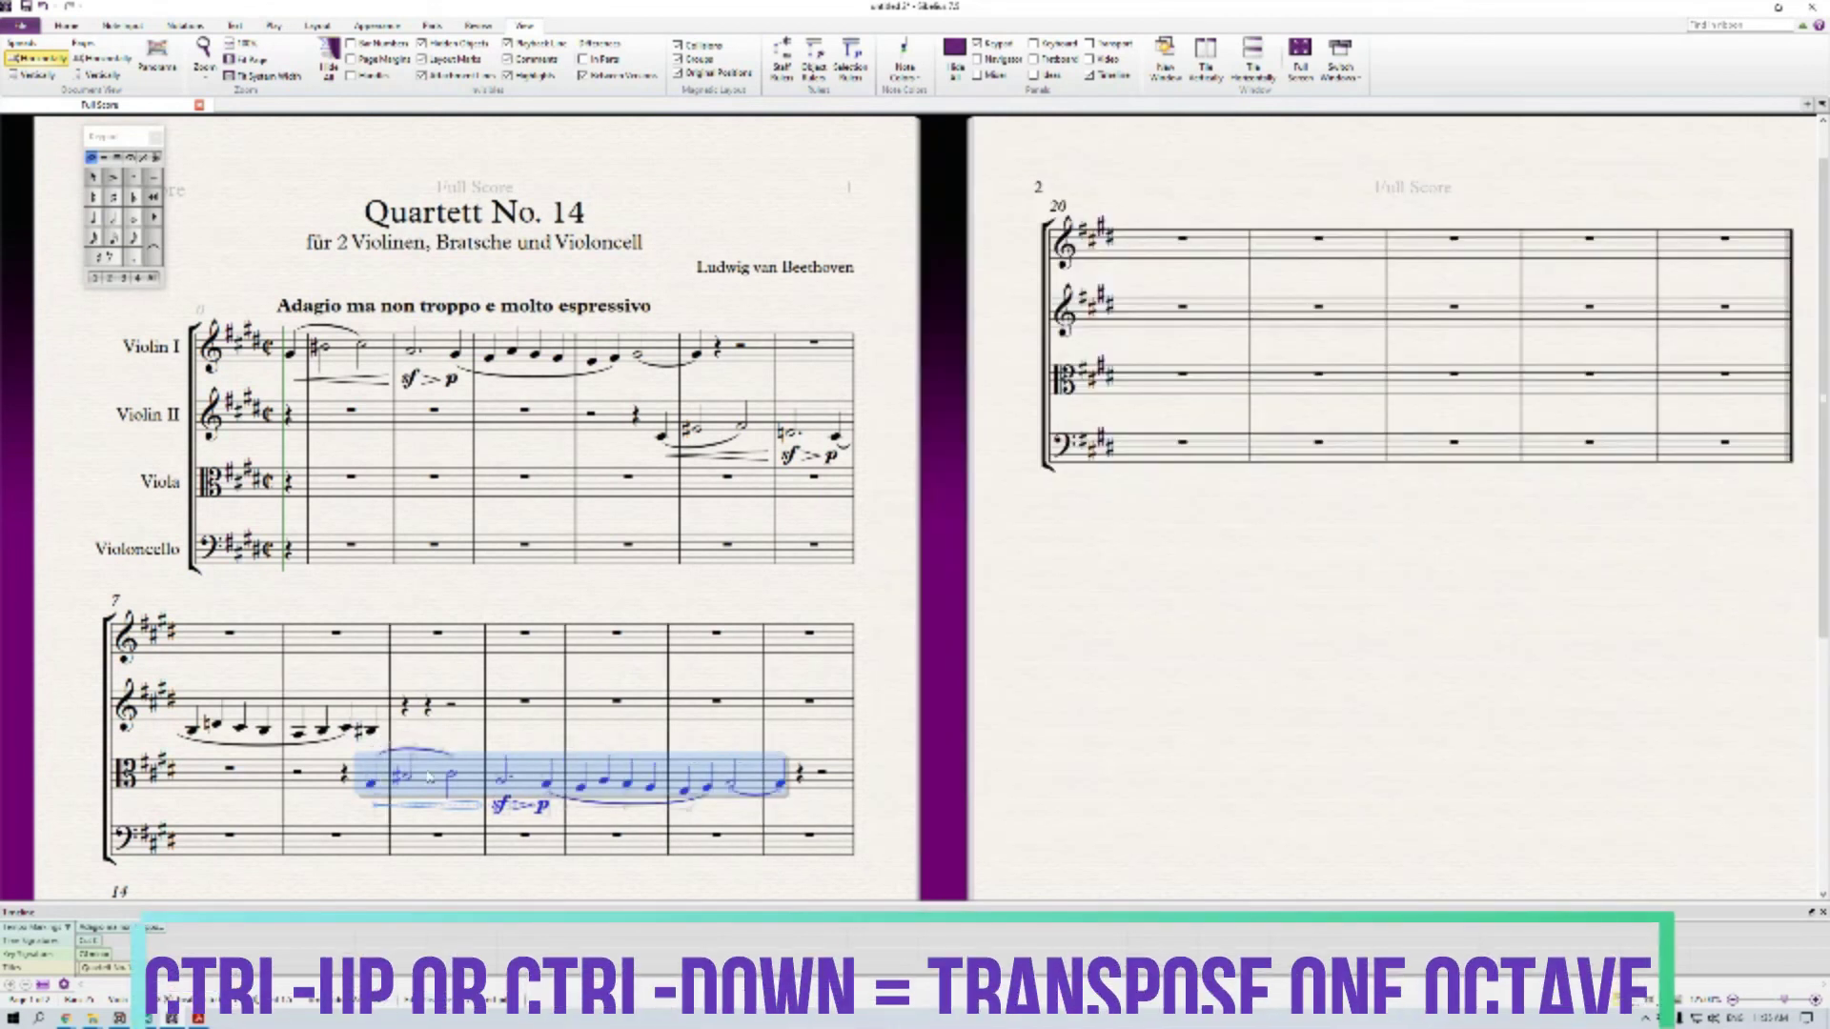
{"action": "key", "text": "ctrl+Up"}
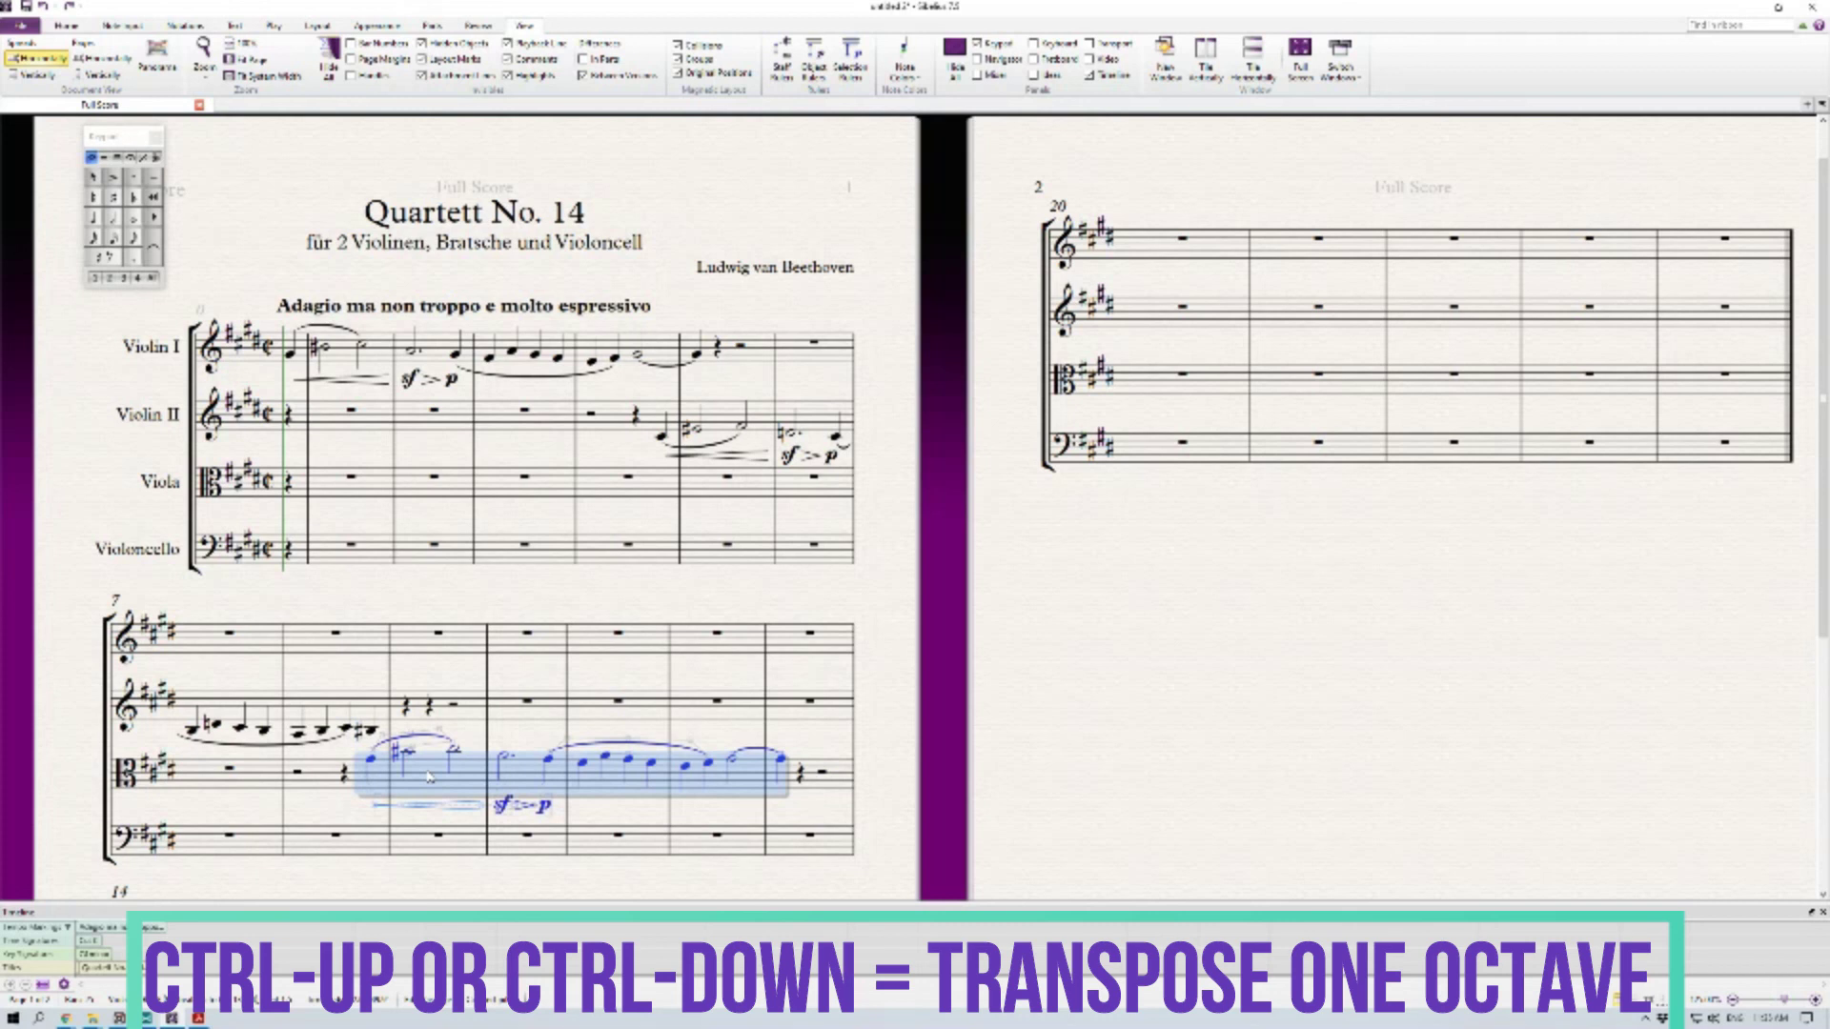
{"action": "key", "text": "ctrl+Down"}
{"action": "key", "text": "ctrl+Down"}
{"action": "key", "text": "ctrl+Up"}
{"action": "key", "text": "ctrl+Up"}
{"action": "key", "text": "ctrl+Down"}
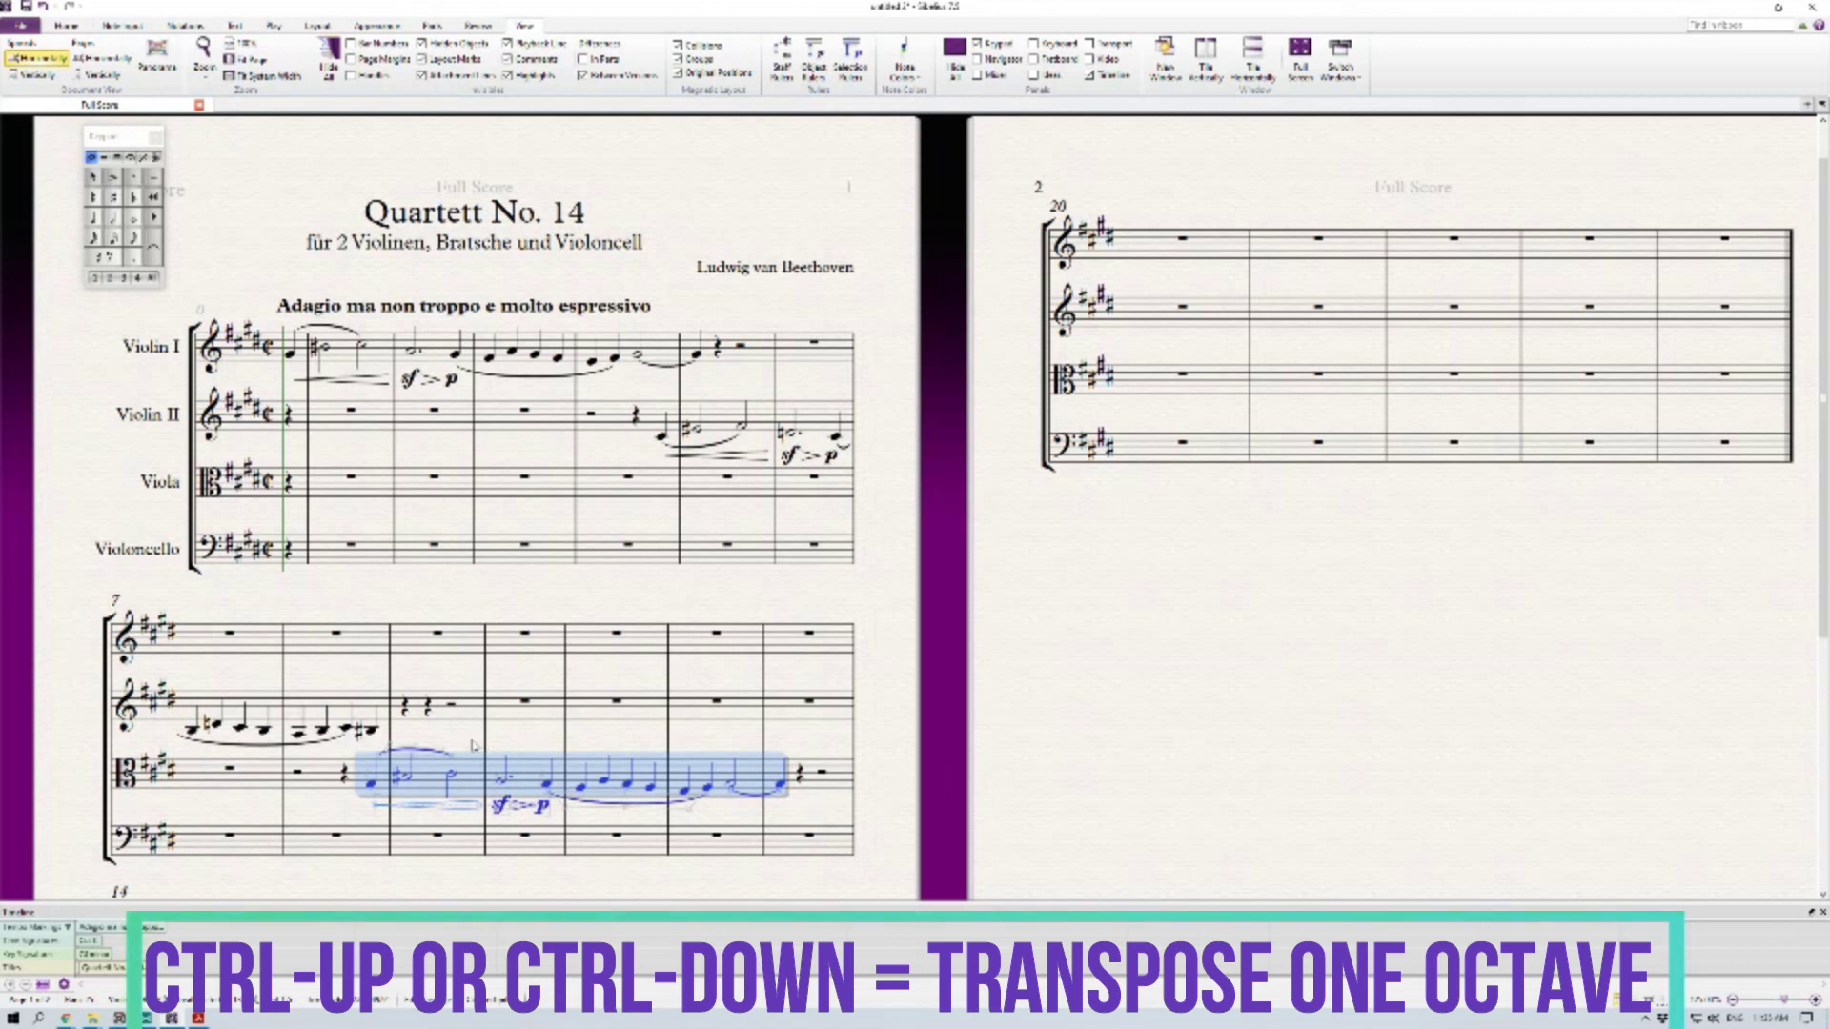
{"action": "key", "text": "Escape"}
{"action": "left_click", "coordinate": [371, 785]}
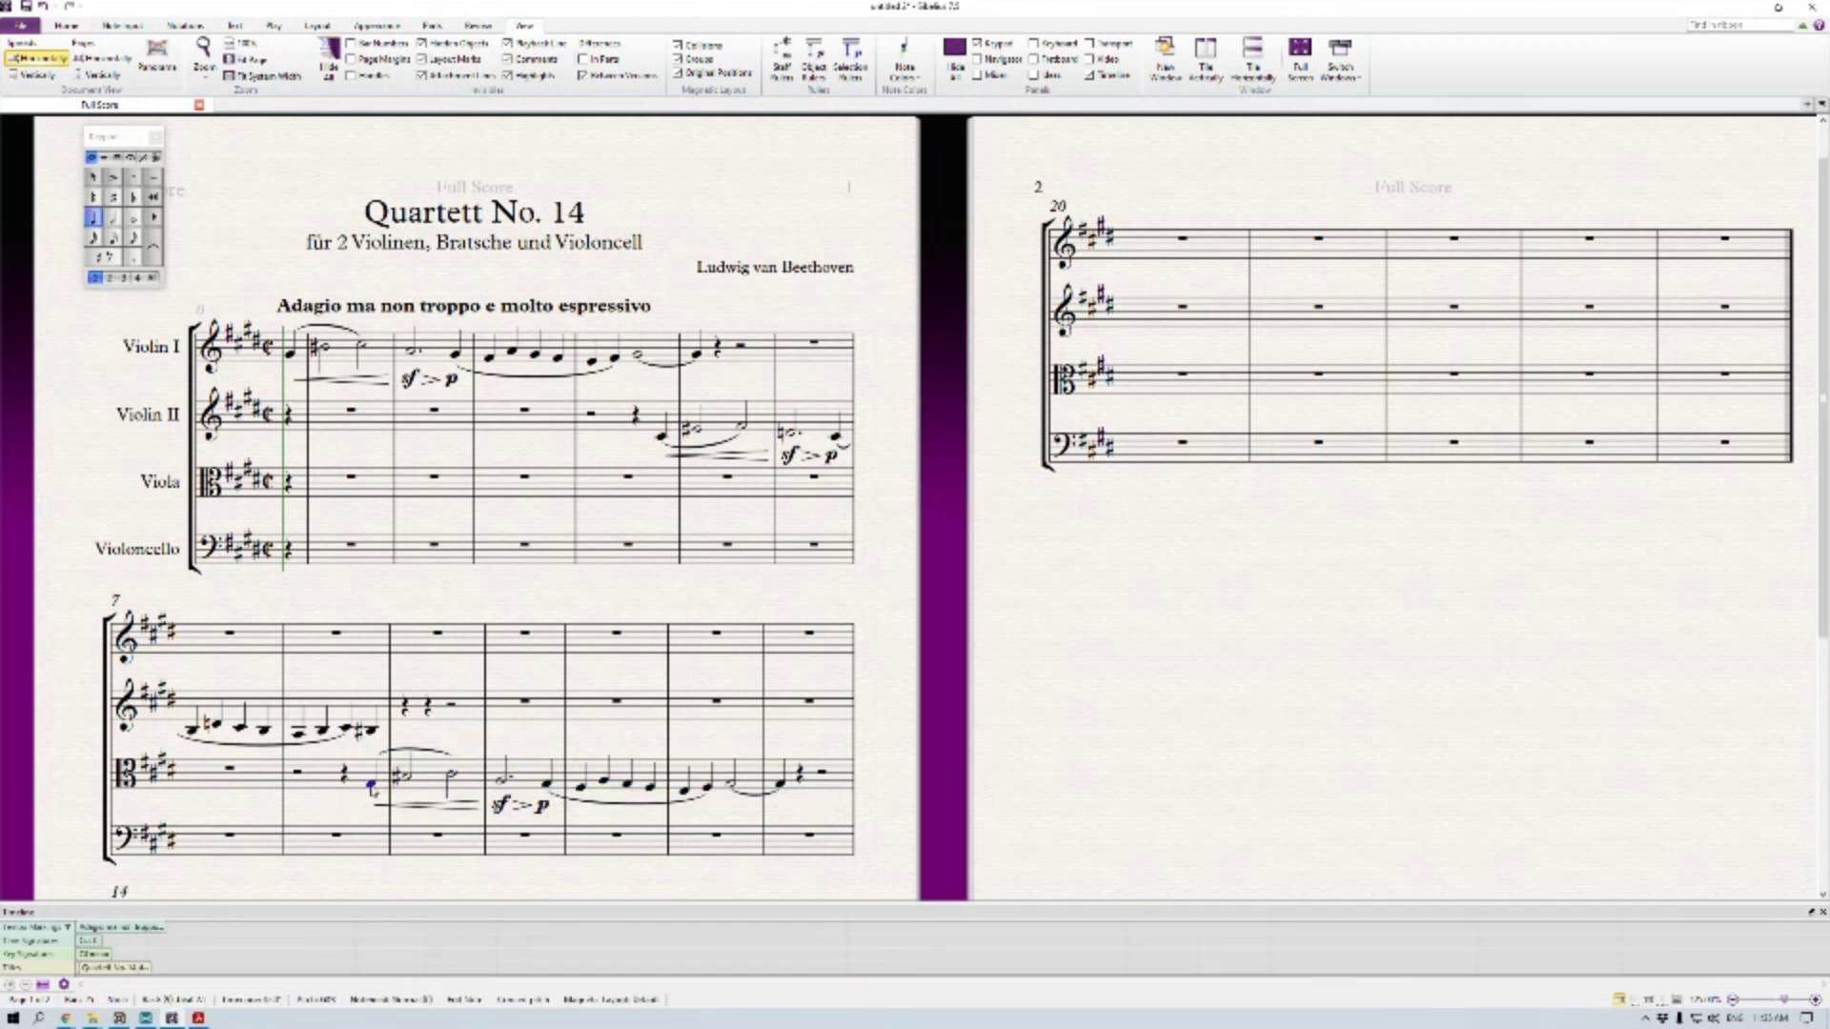
{"action": "left_click", "coordinate": [343, 806]}
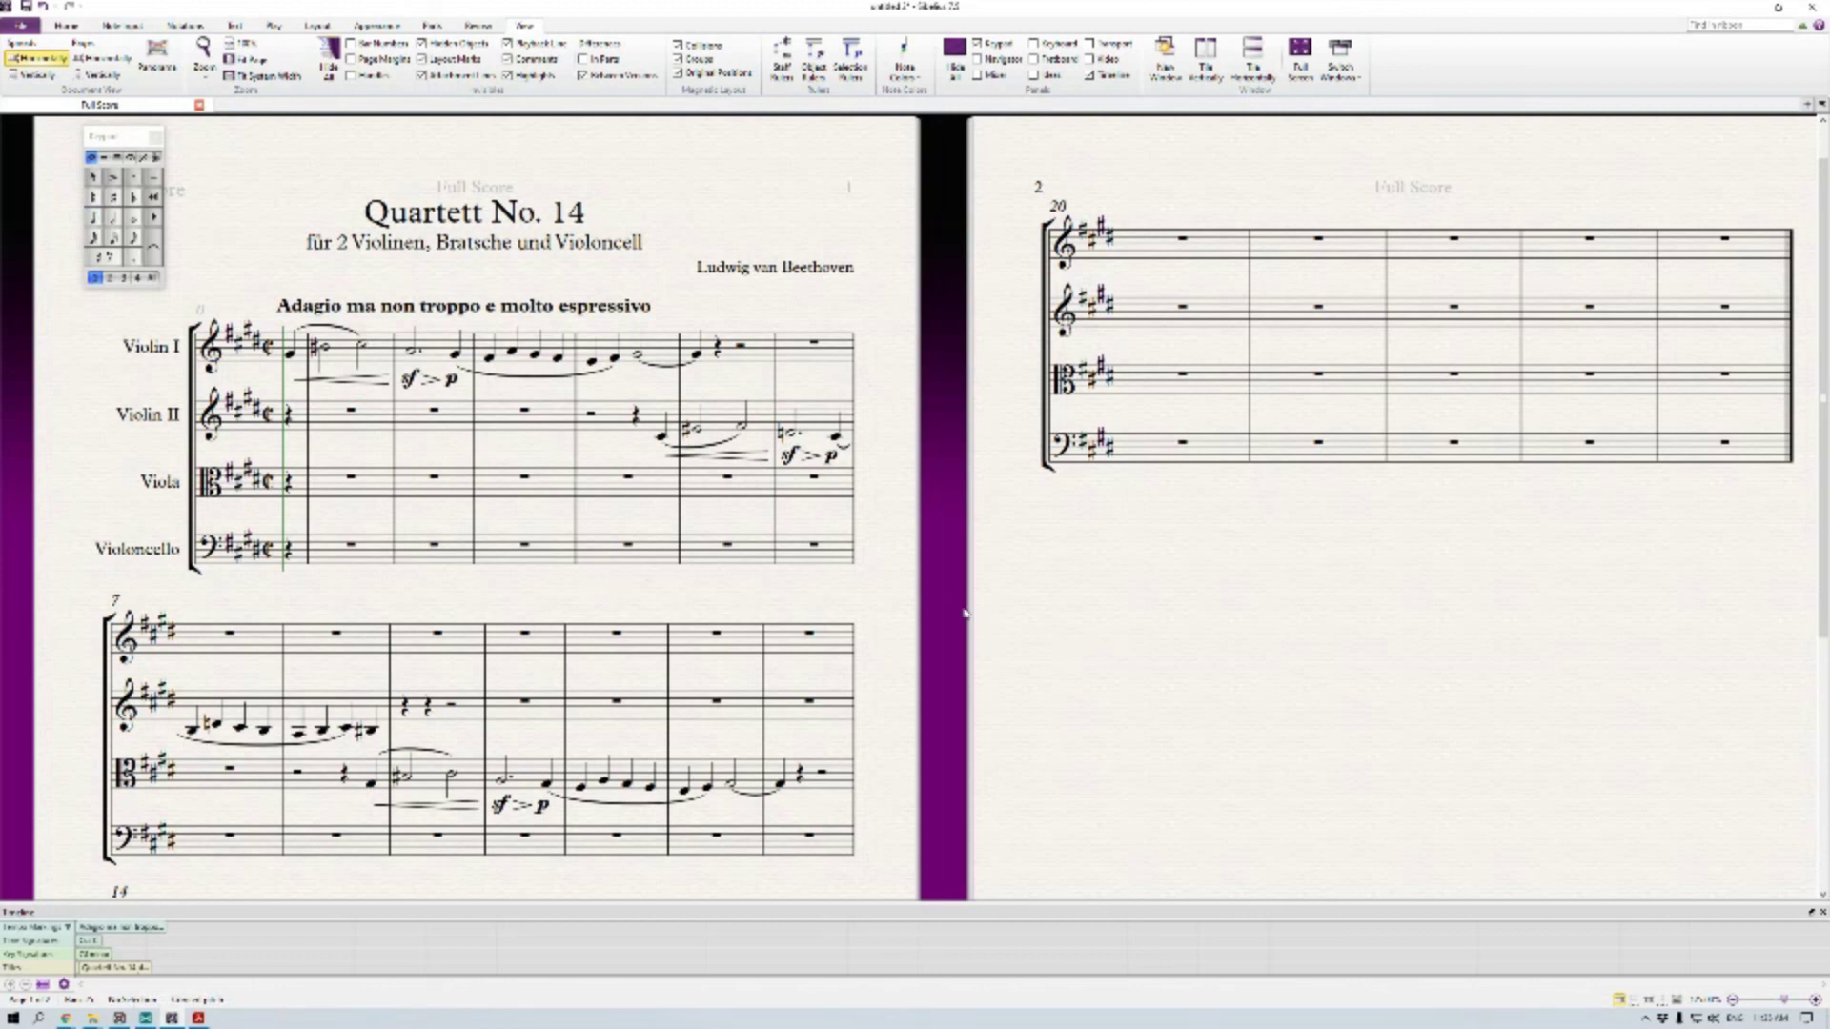
Try deleting the empty bar 16 from the whole system, and undo the deletion
{"action": "left_click_drag", "start_coordinate": [1025, 615], "coordinate": [996, 583]}
{"action": "left_click_drag", "start_coordinate": [1145, 608], "coordinate": [1250, 438]}
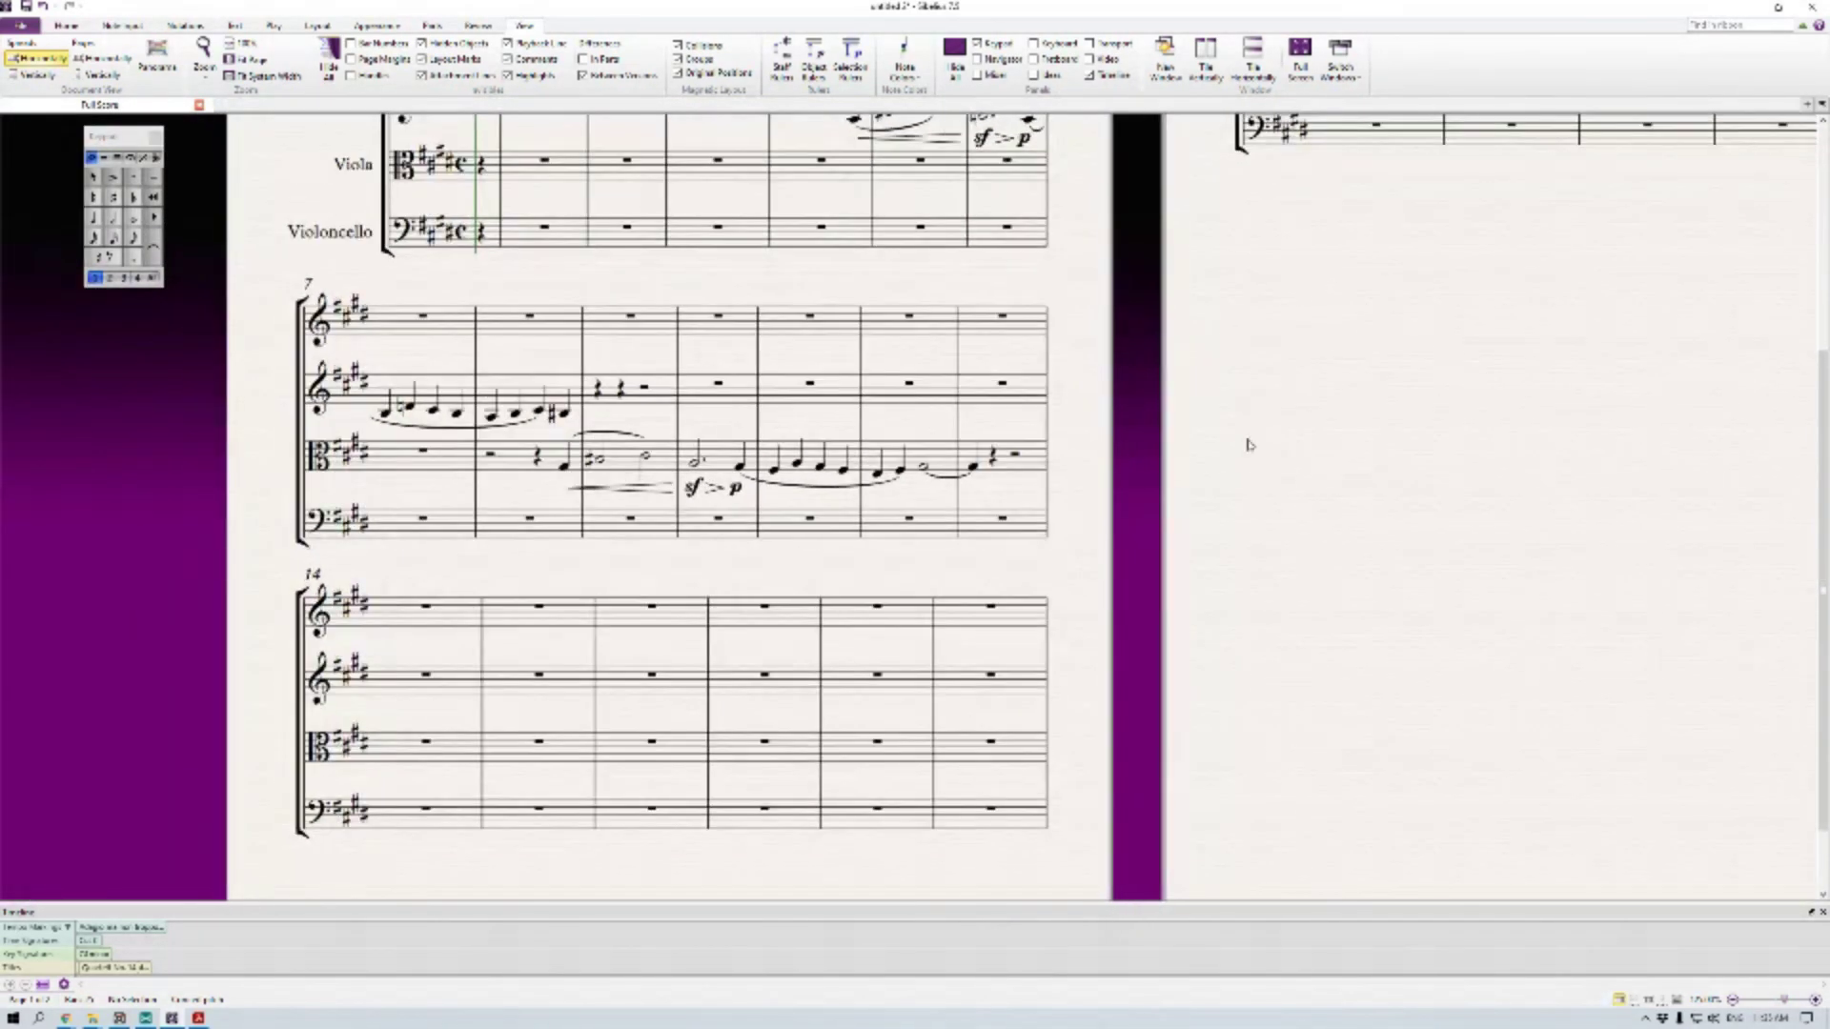
{"action": "left_click", "coordinate": [692, 619], "text": "ctrl"}
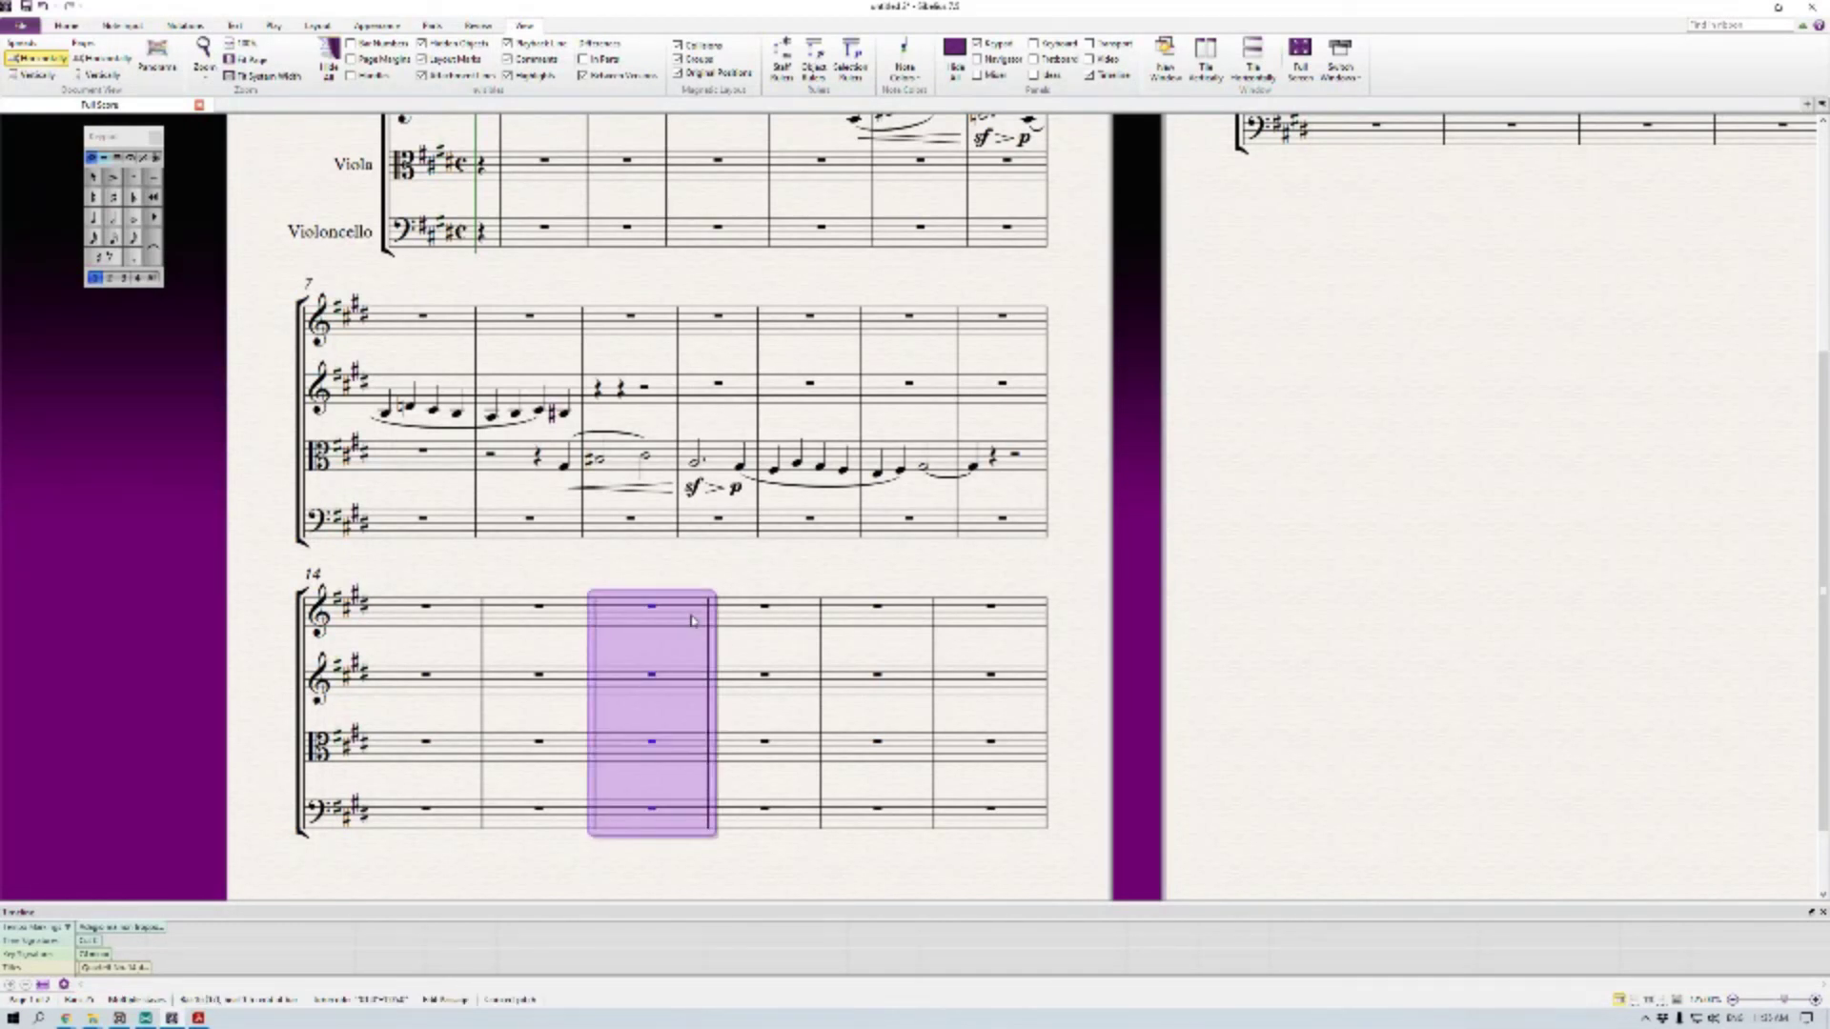
{"action": "key", "text": "Delete"}
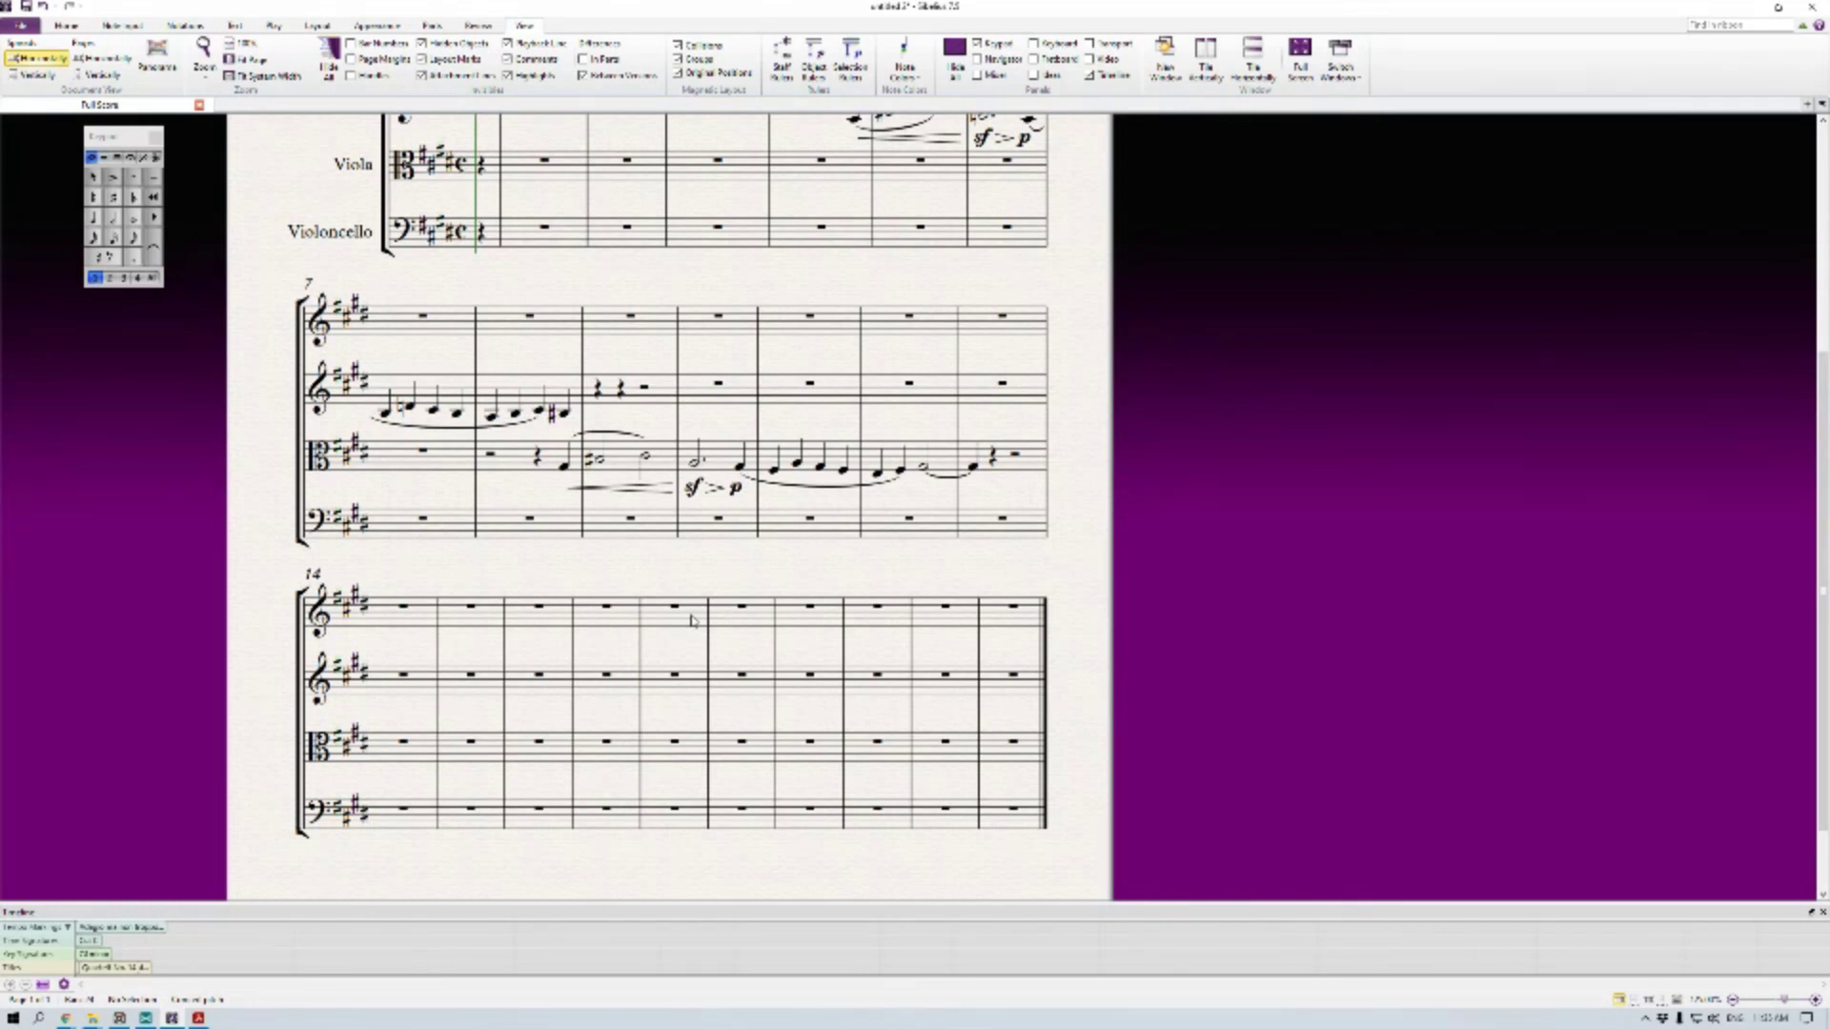
{"action": "key", "text": "ctrl+z"}
{"action": "key", "text": "Escape"}
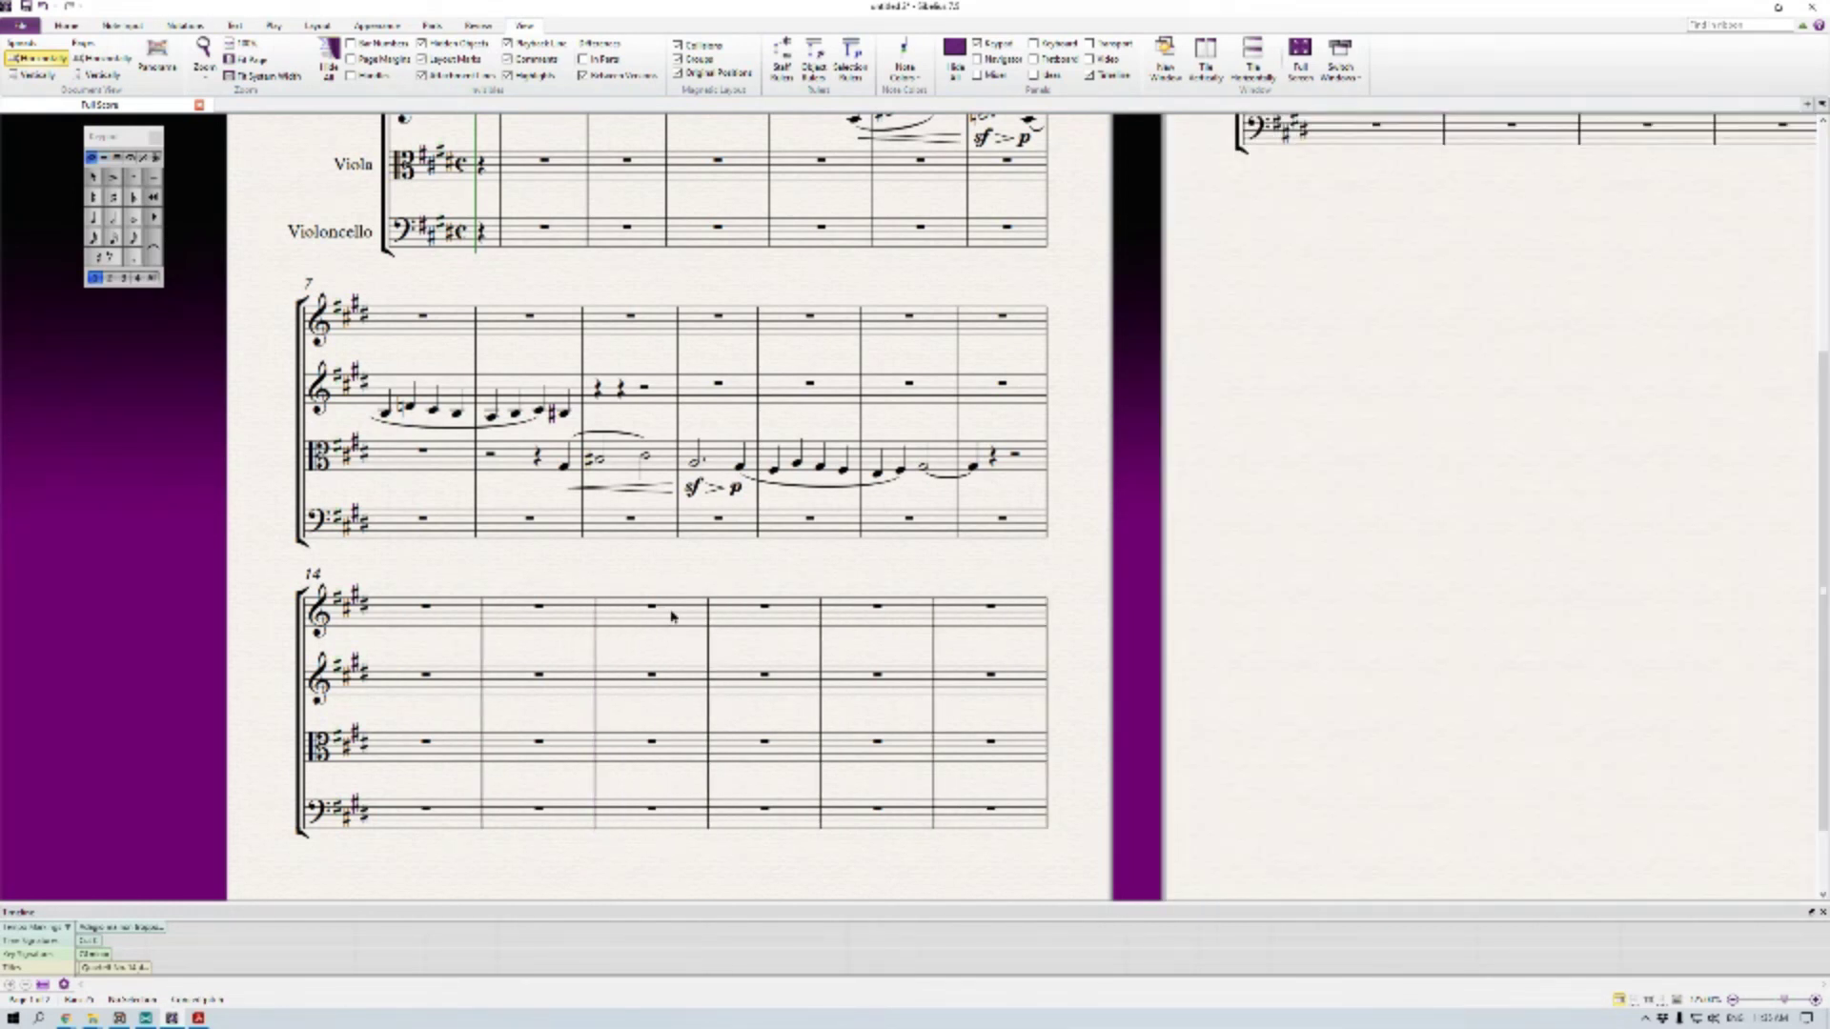
Try clearing the contents of bar 11 on all four staves while keeping the bar itself, and undo it
{"action": "left_click", "coordinate": [670, 615]}
{"action": "left_click", "coordinate": [681, 826], "text": "shift"}
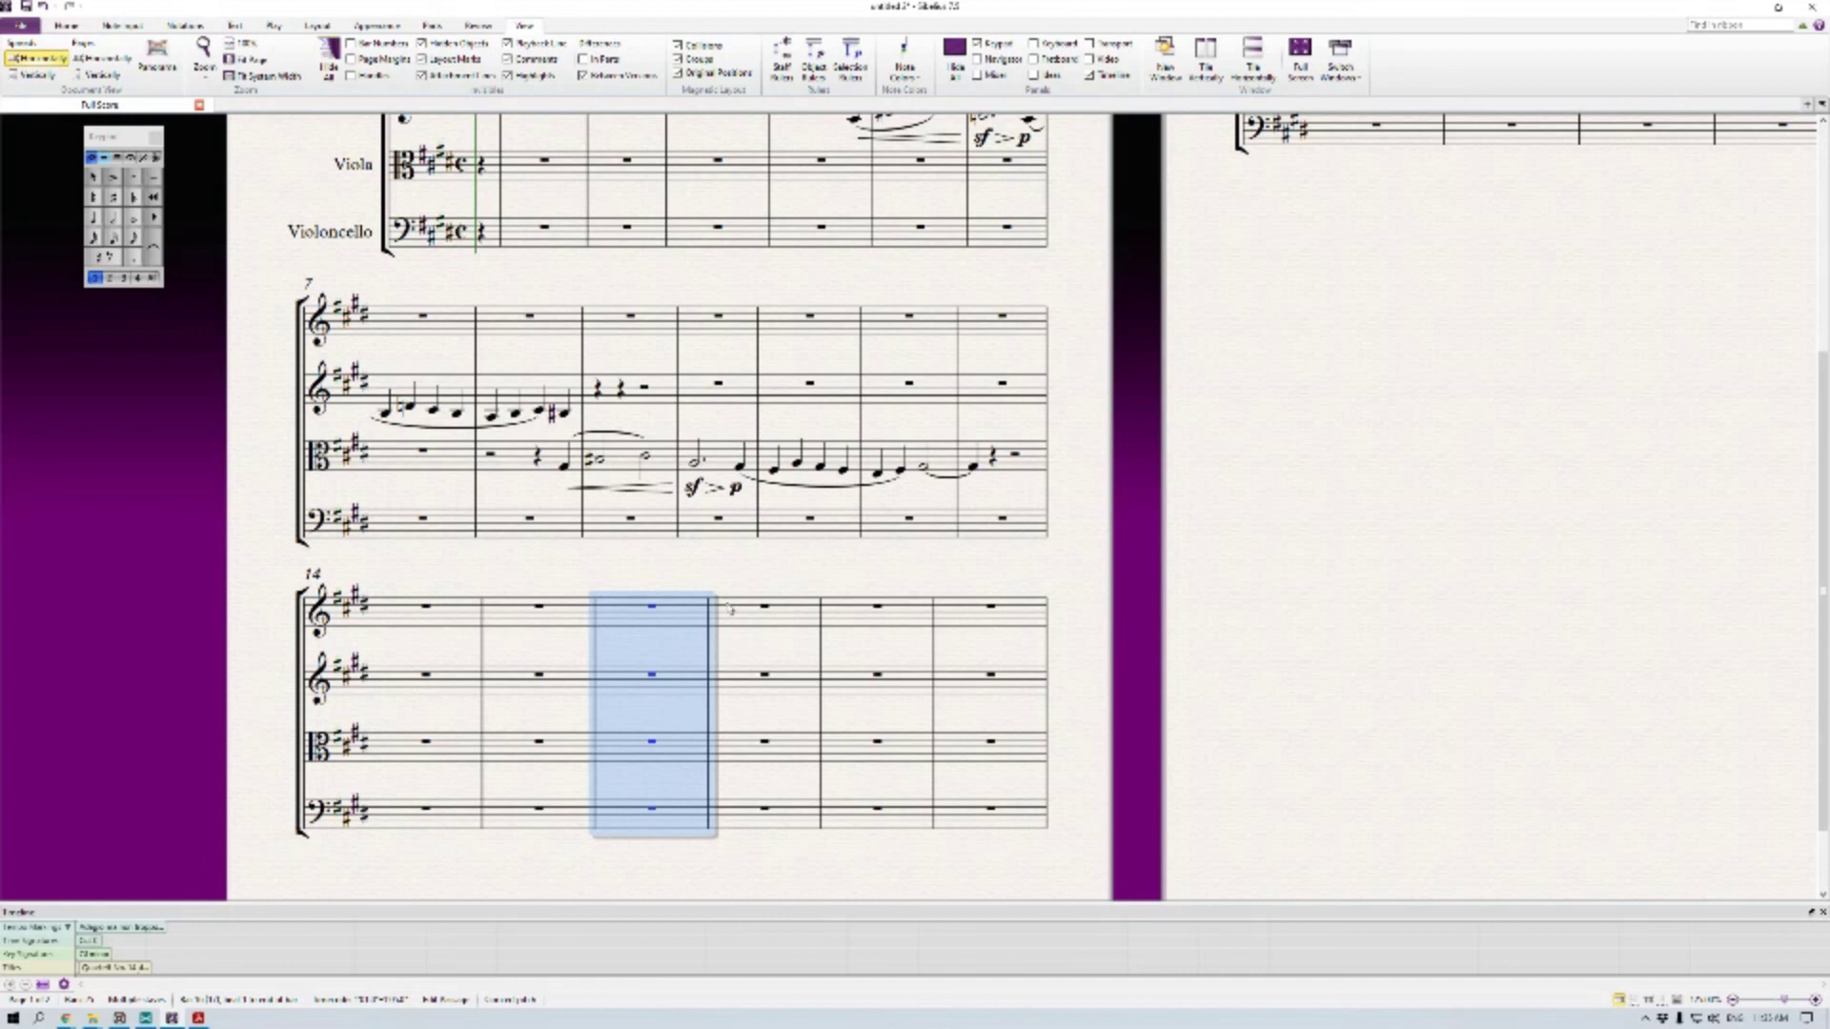
{"action": "left_click", "coordinate": [796, 456]}
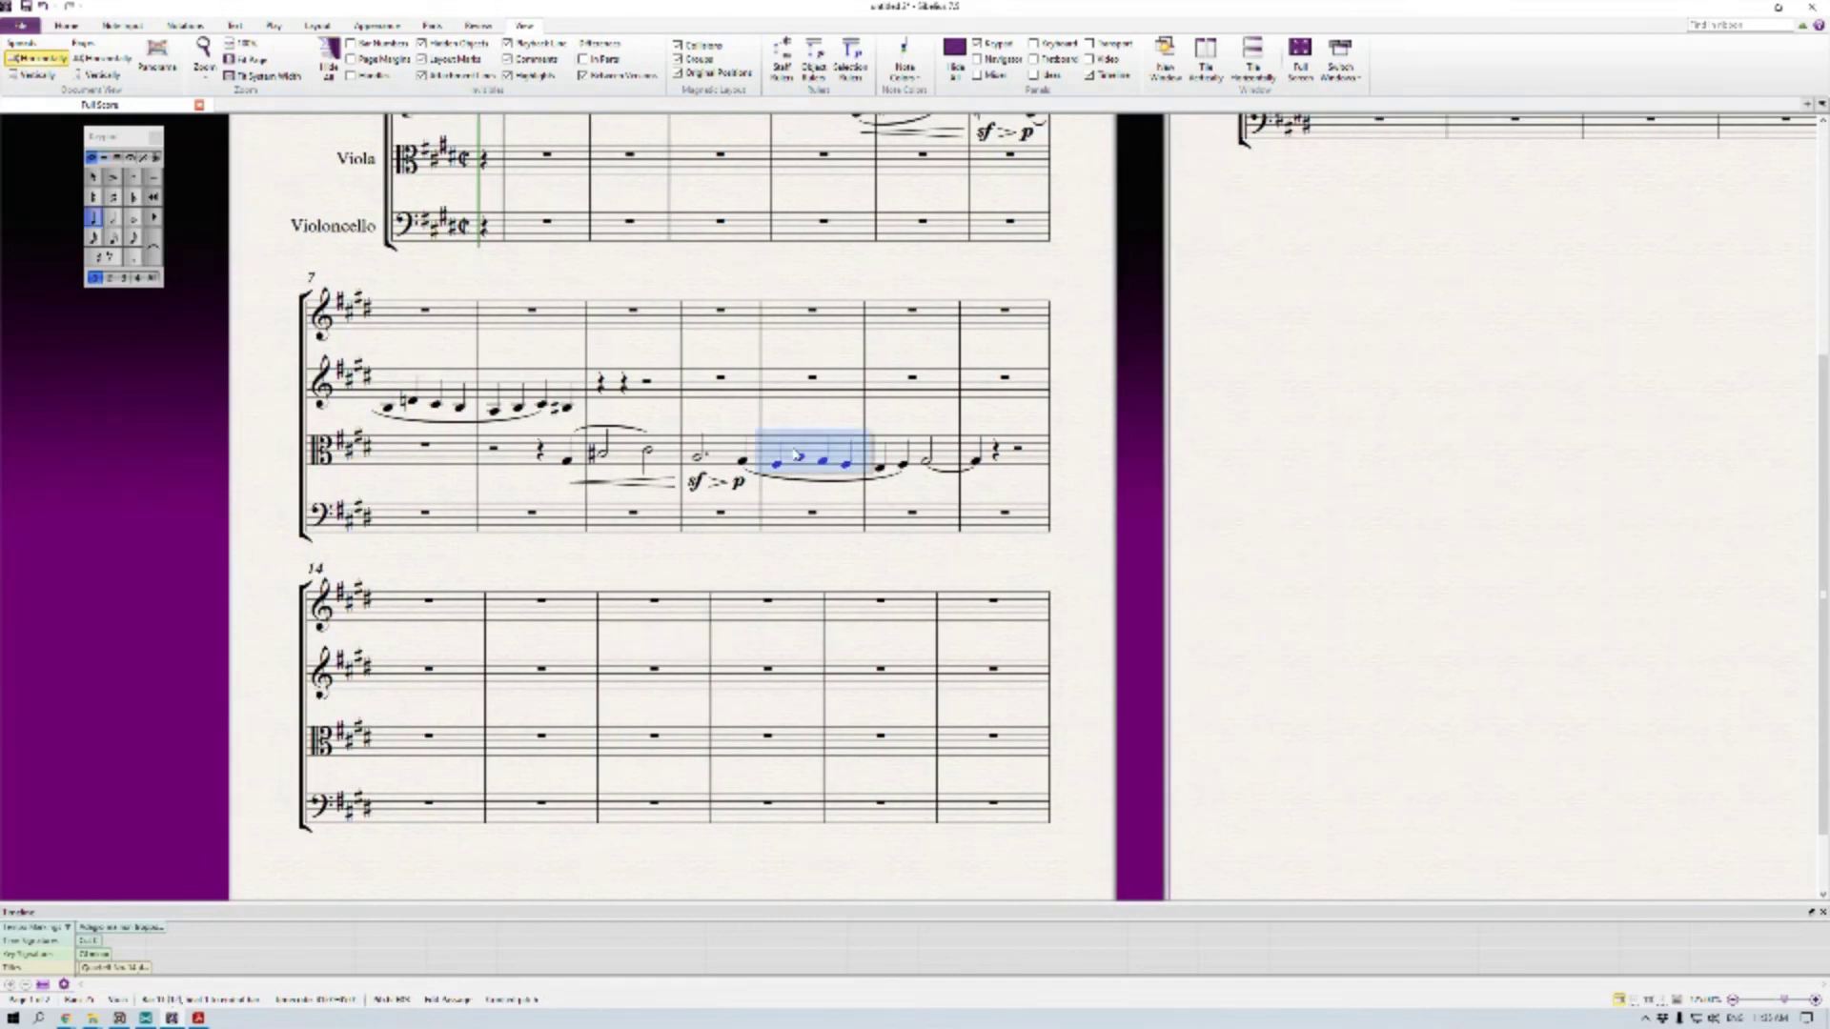
{"action": "left_click", "coordinate": [794, 520]}
{"action": "left_click", "coordinate": [787, 323], "text": "shift"}
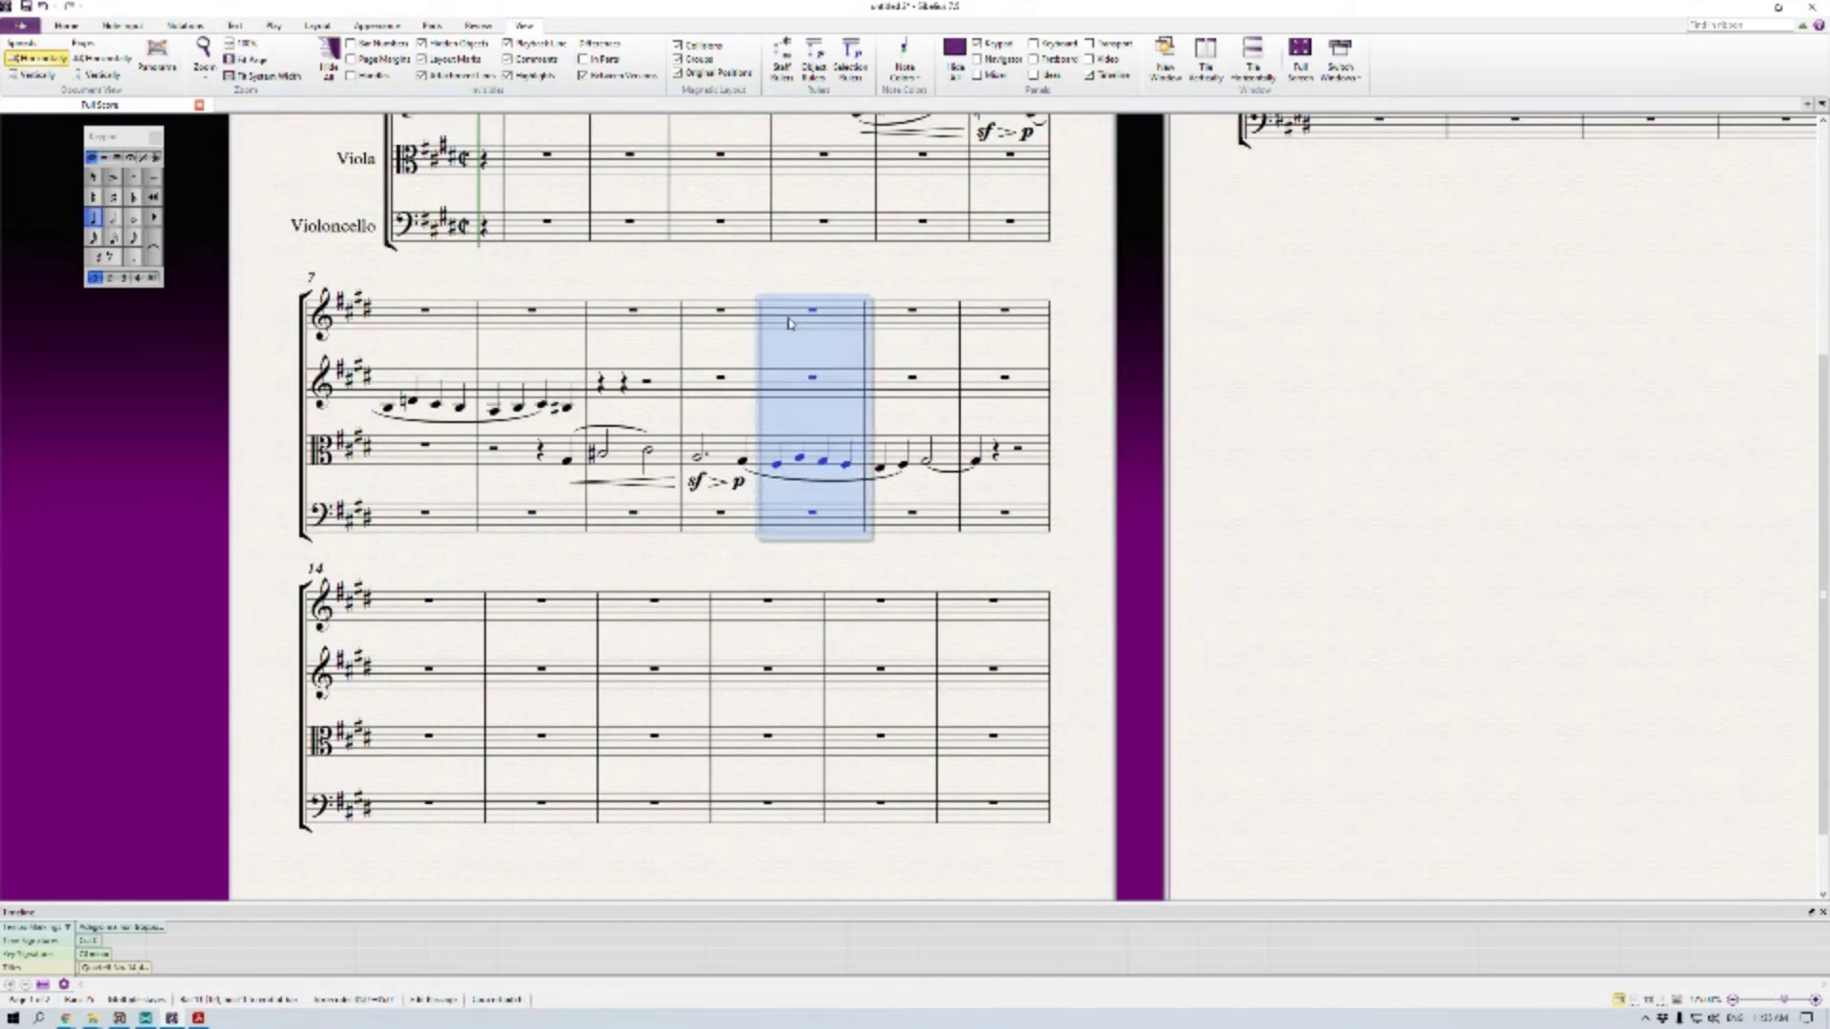
{"action": "key", "text": "Delete"}
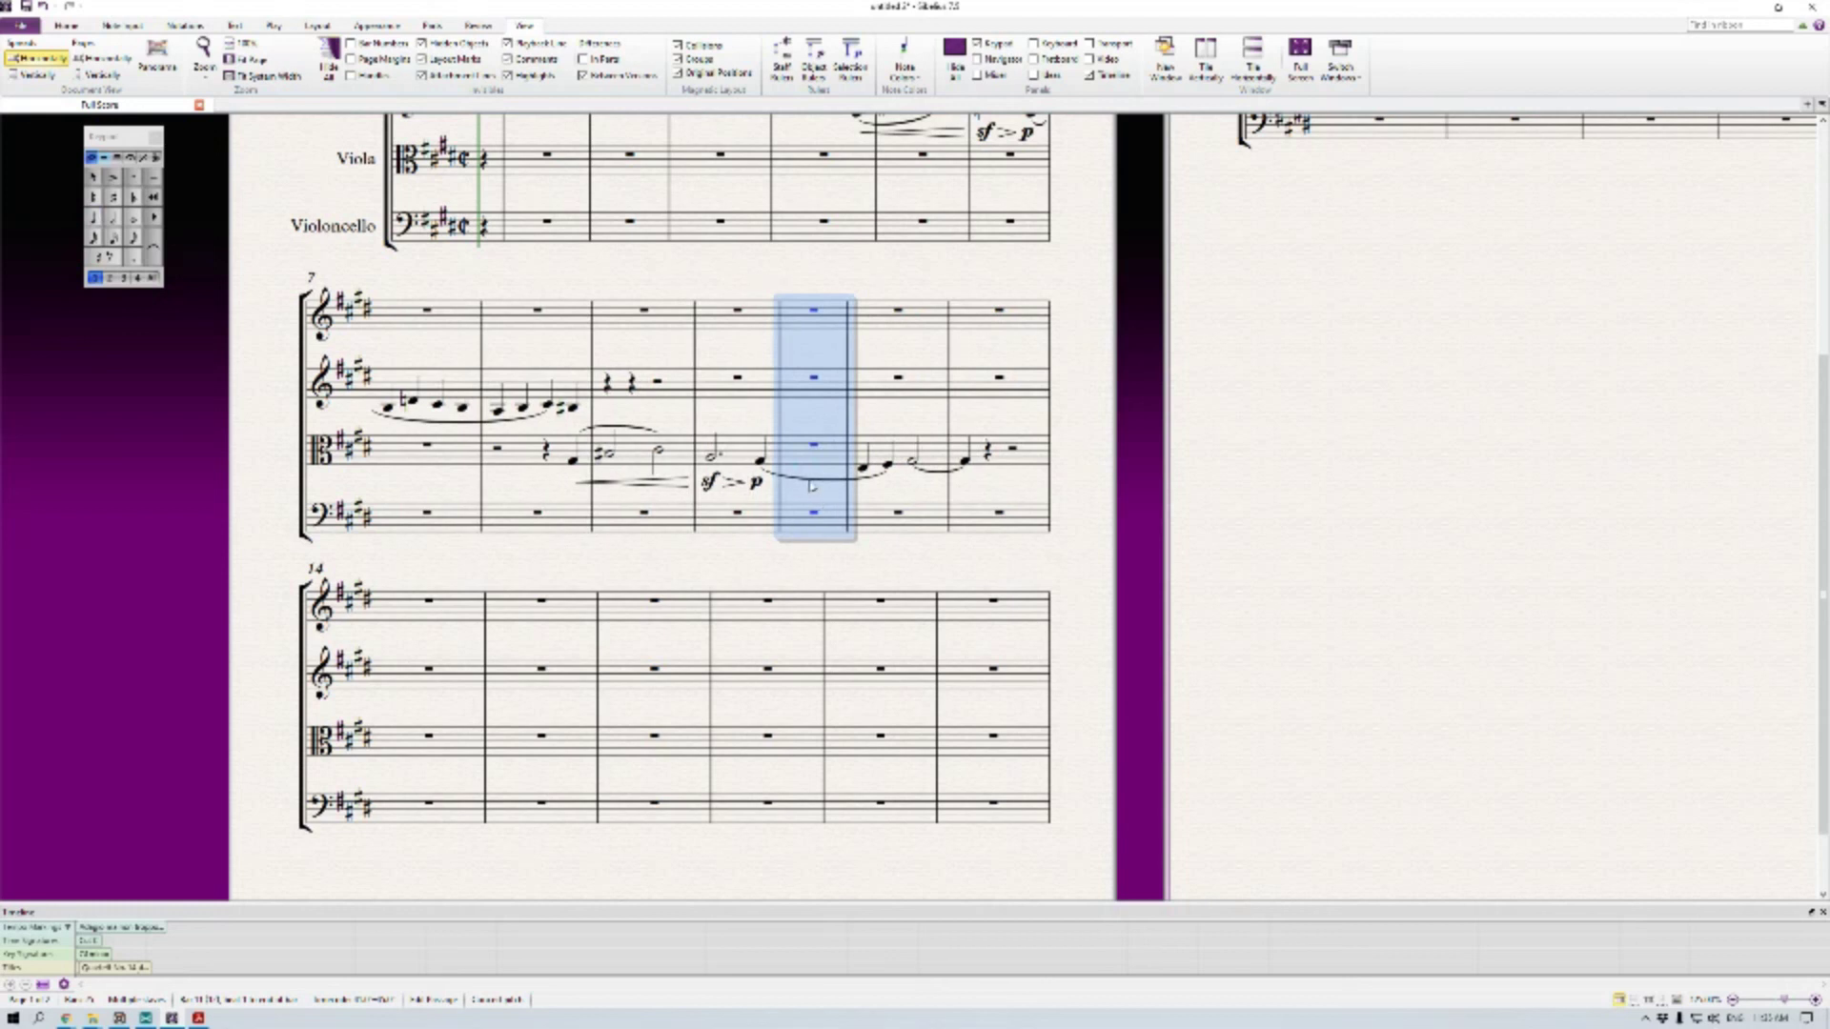
{"action": "key", "text": "ctrl+z"}
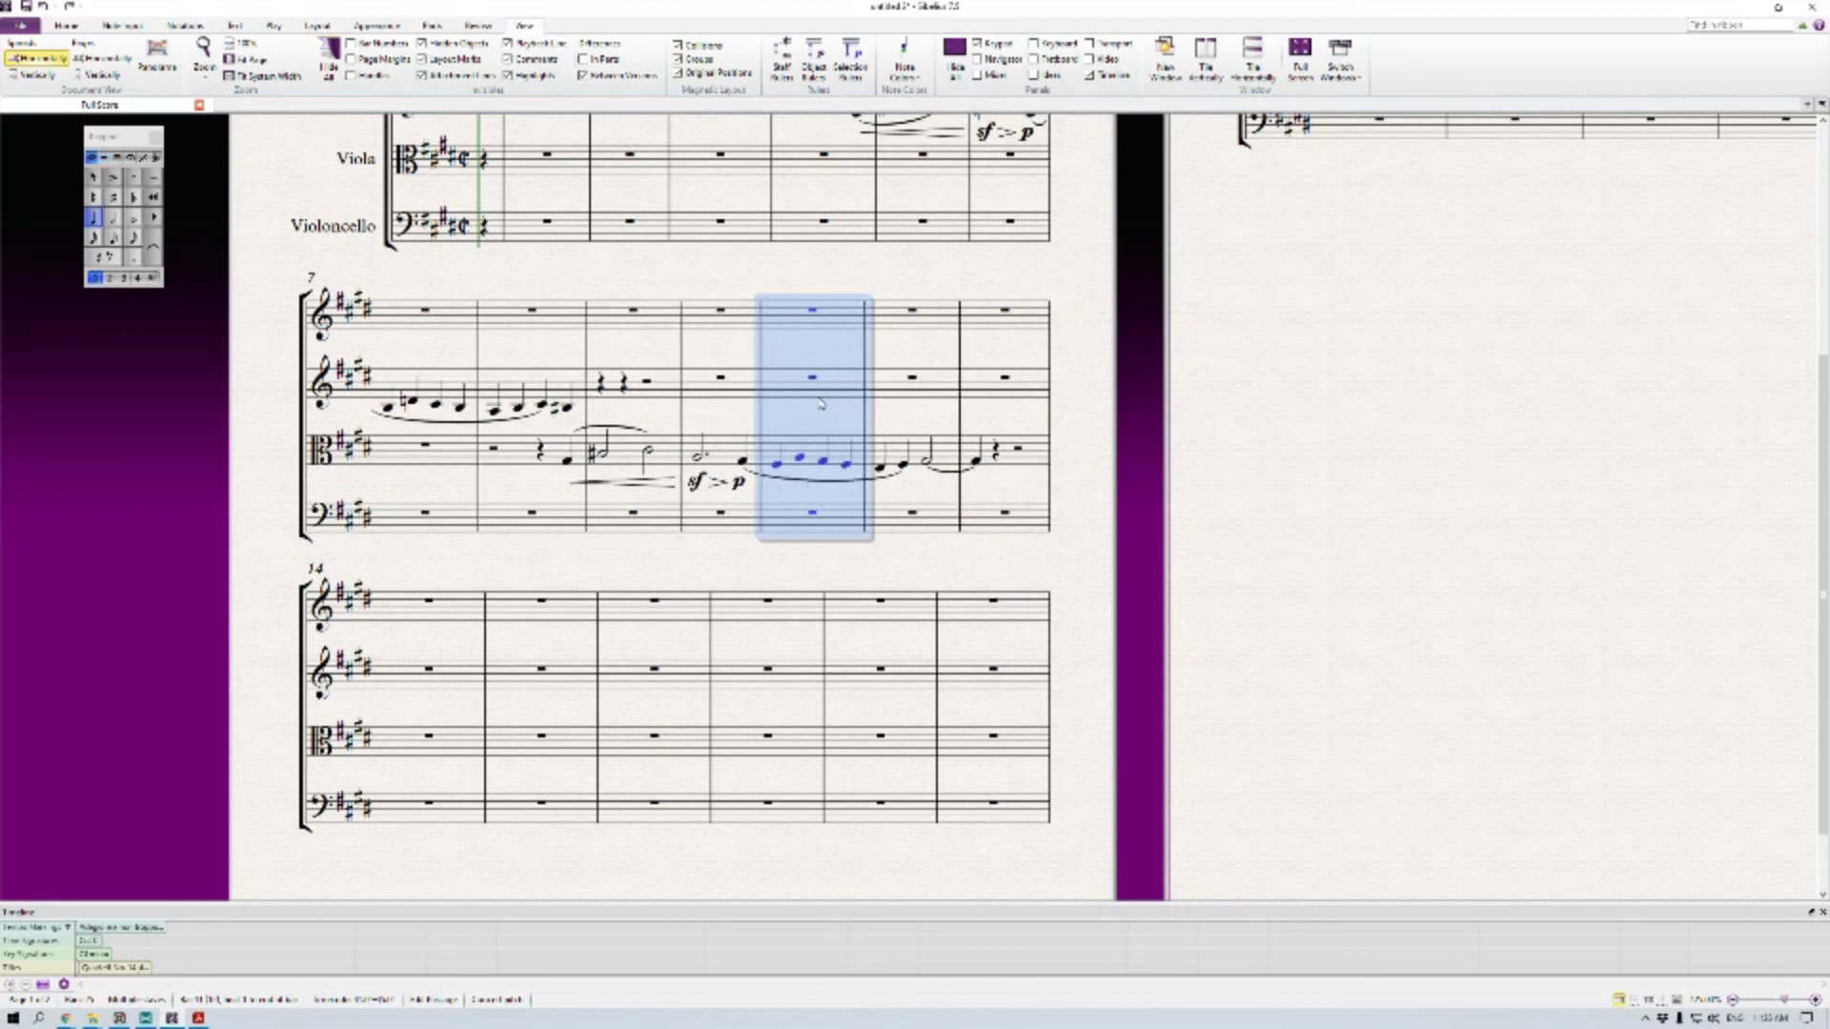
Try removing bar 11 entirely from the system along with its Viola notes, and undo the removal
{"action": "key", "text": "Escape"}
{"action": "left_click", "coordinate": [785, 384], "text": "ctrl"}
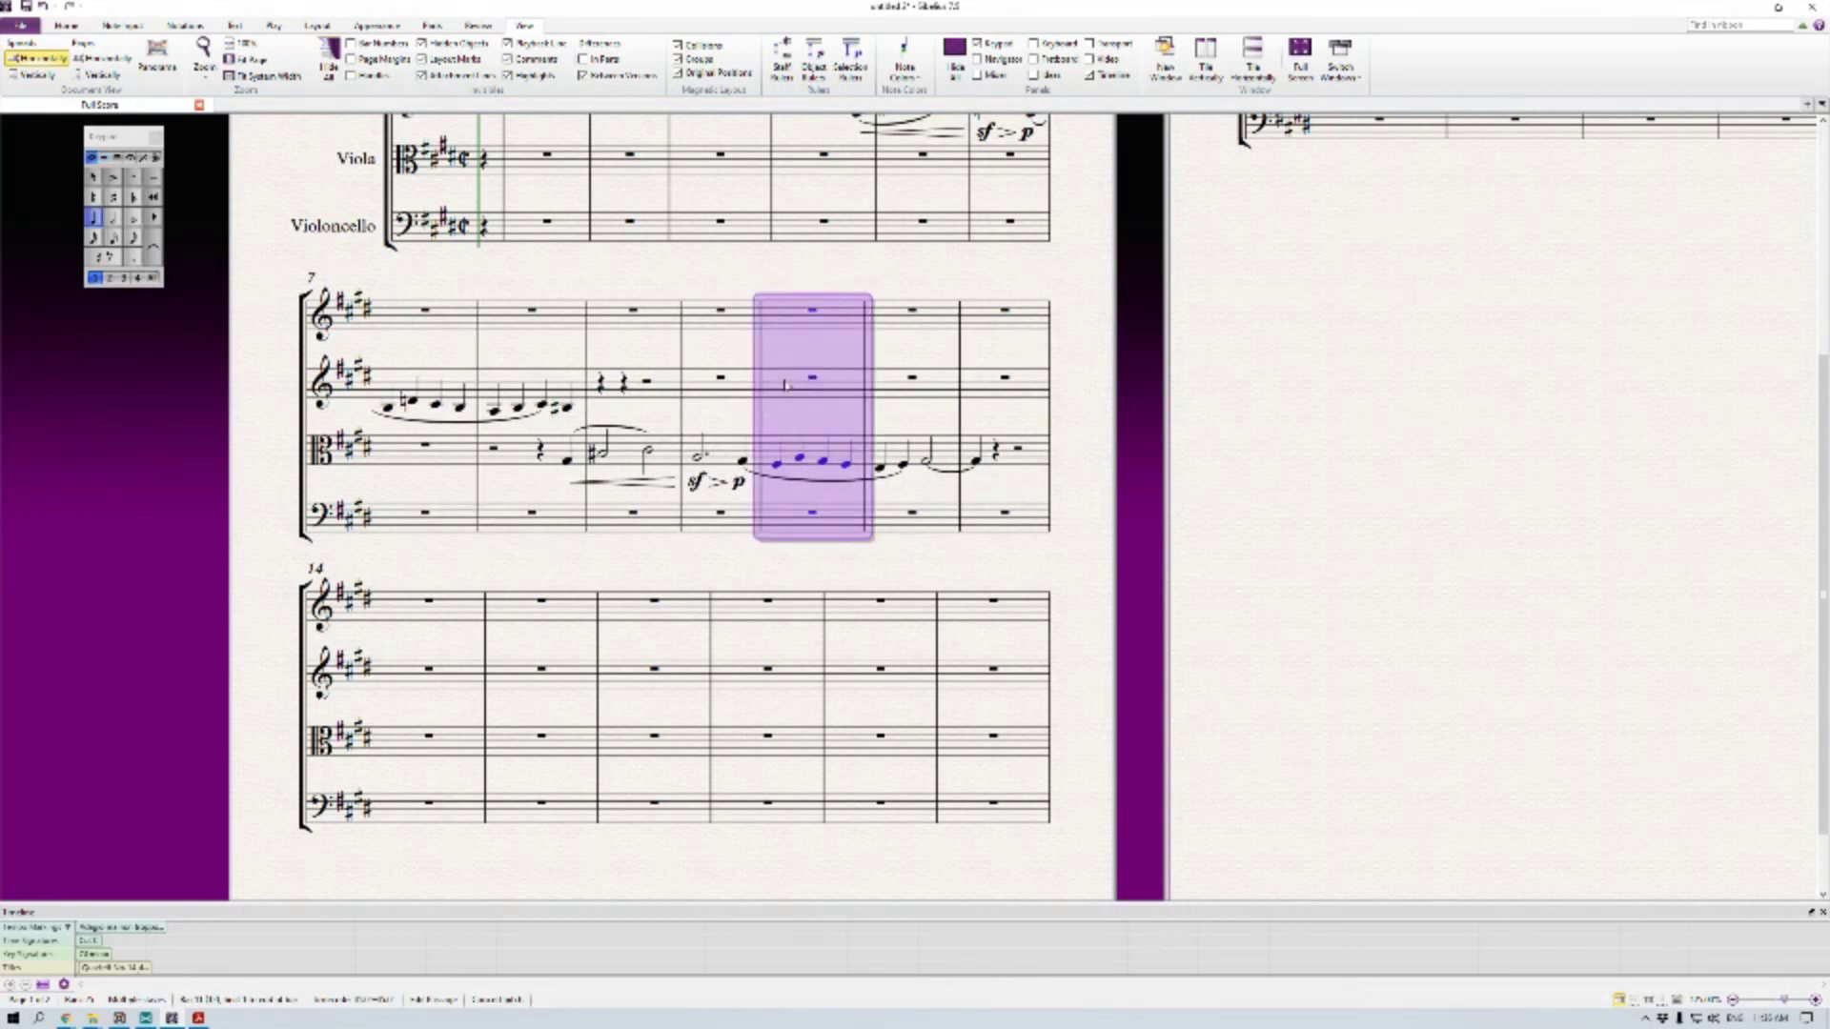
{"action": "key", "text": "Delete"}
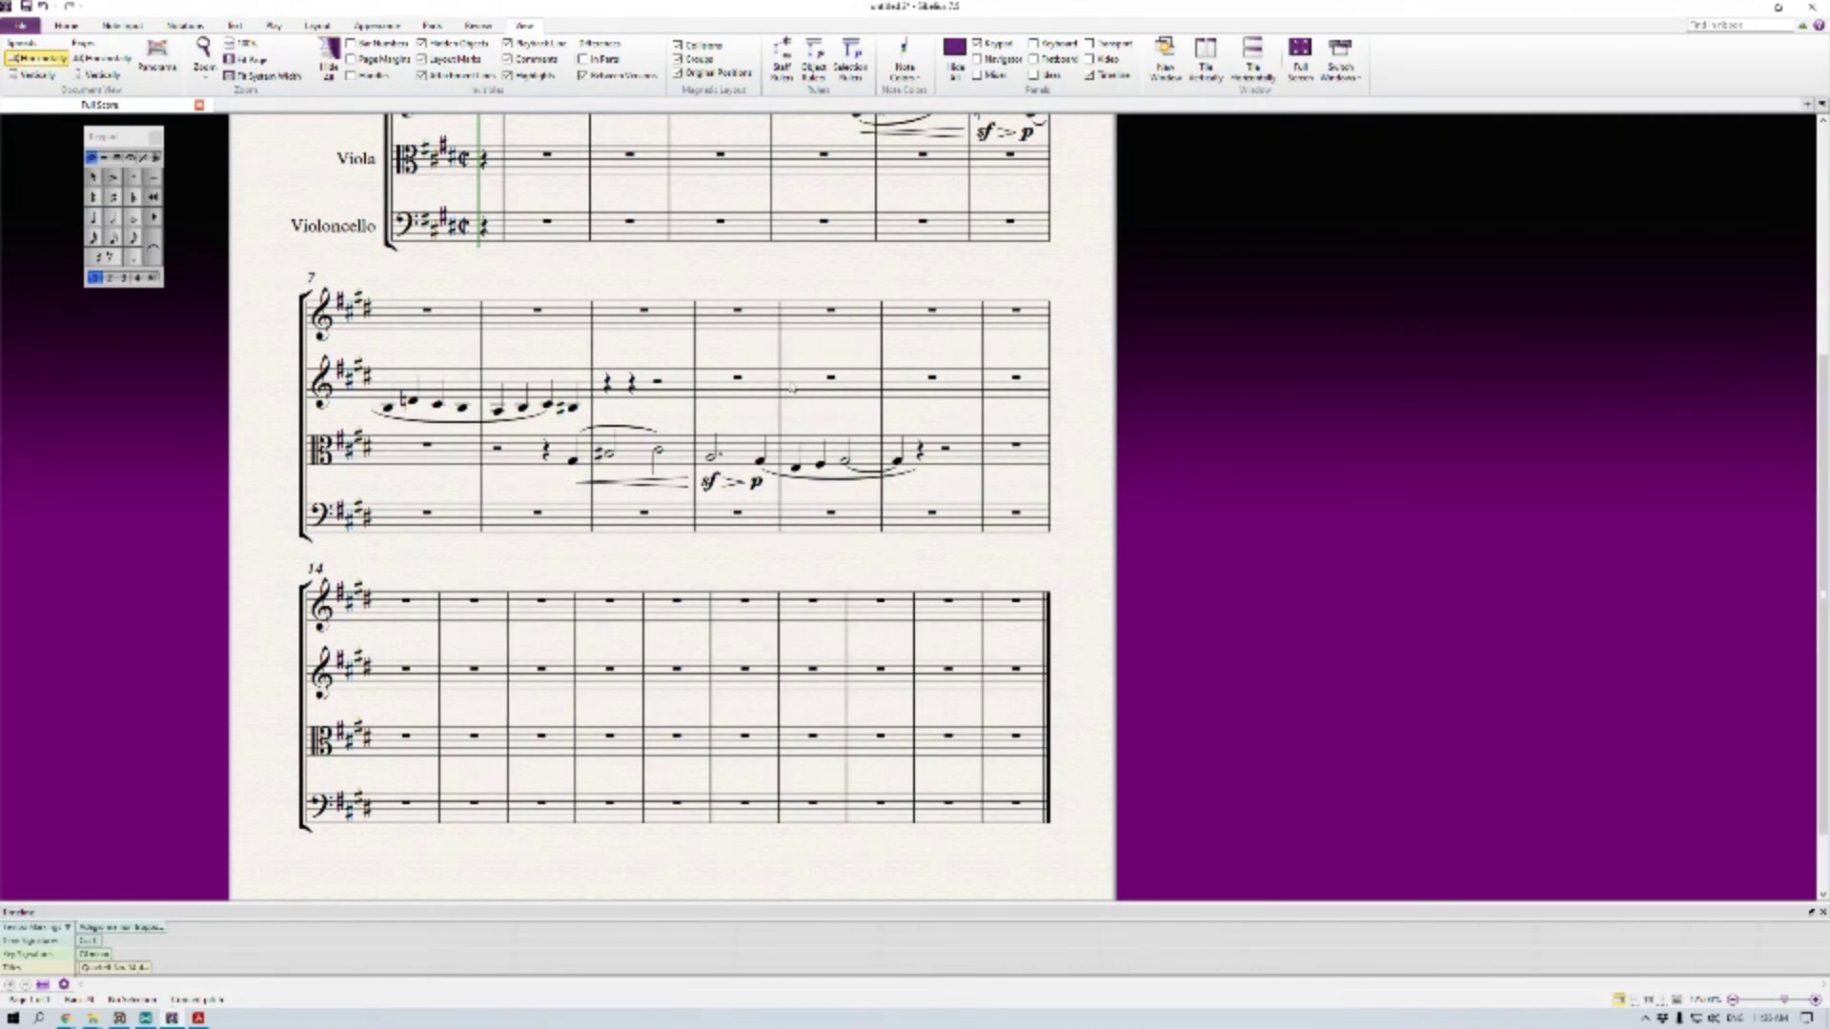
{"action": "left_click", "coordinate": [792, 386], "text": "ctrl"}
{"action": "key", "text": "Escape"}
Delete the empty bars 14 through 19 from all staves of the score
{"action": "left_click", "coordinate": [477, 615], "text": "ctrl"}
{"action": "left_click", "coordinate": [942, 610], "text": "shift"}
{"action": "key", "text": "Delete"}
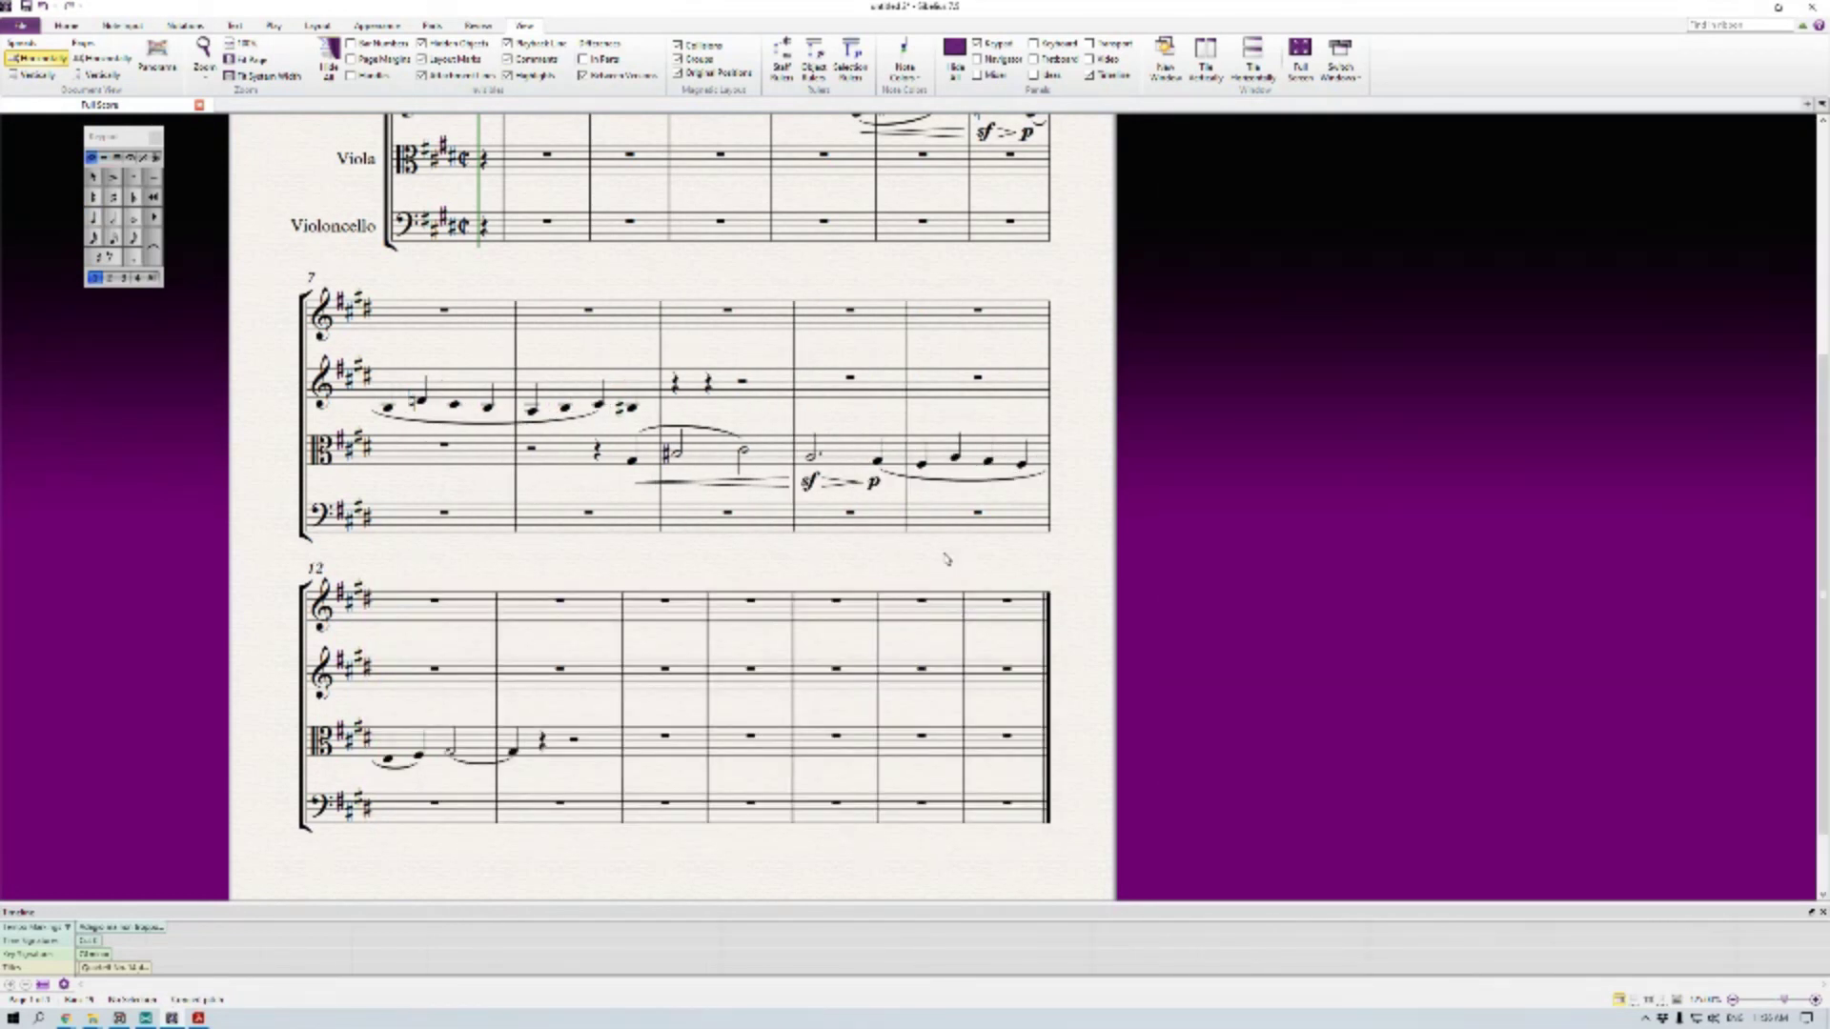
Open the Violin II part, examine the hairpins and dynamics beneath its staff, and close the part to return to the full score
{"action": "left_click_drag", "start_coordinate": [796, 389], "coordinate": [797, 511]}
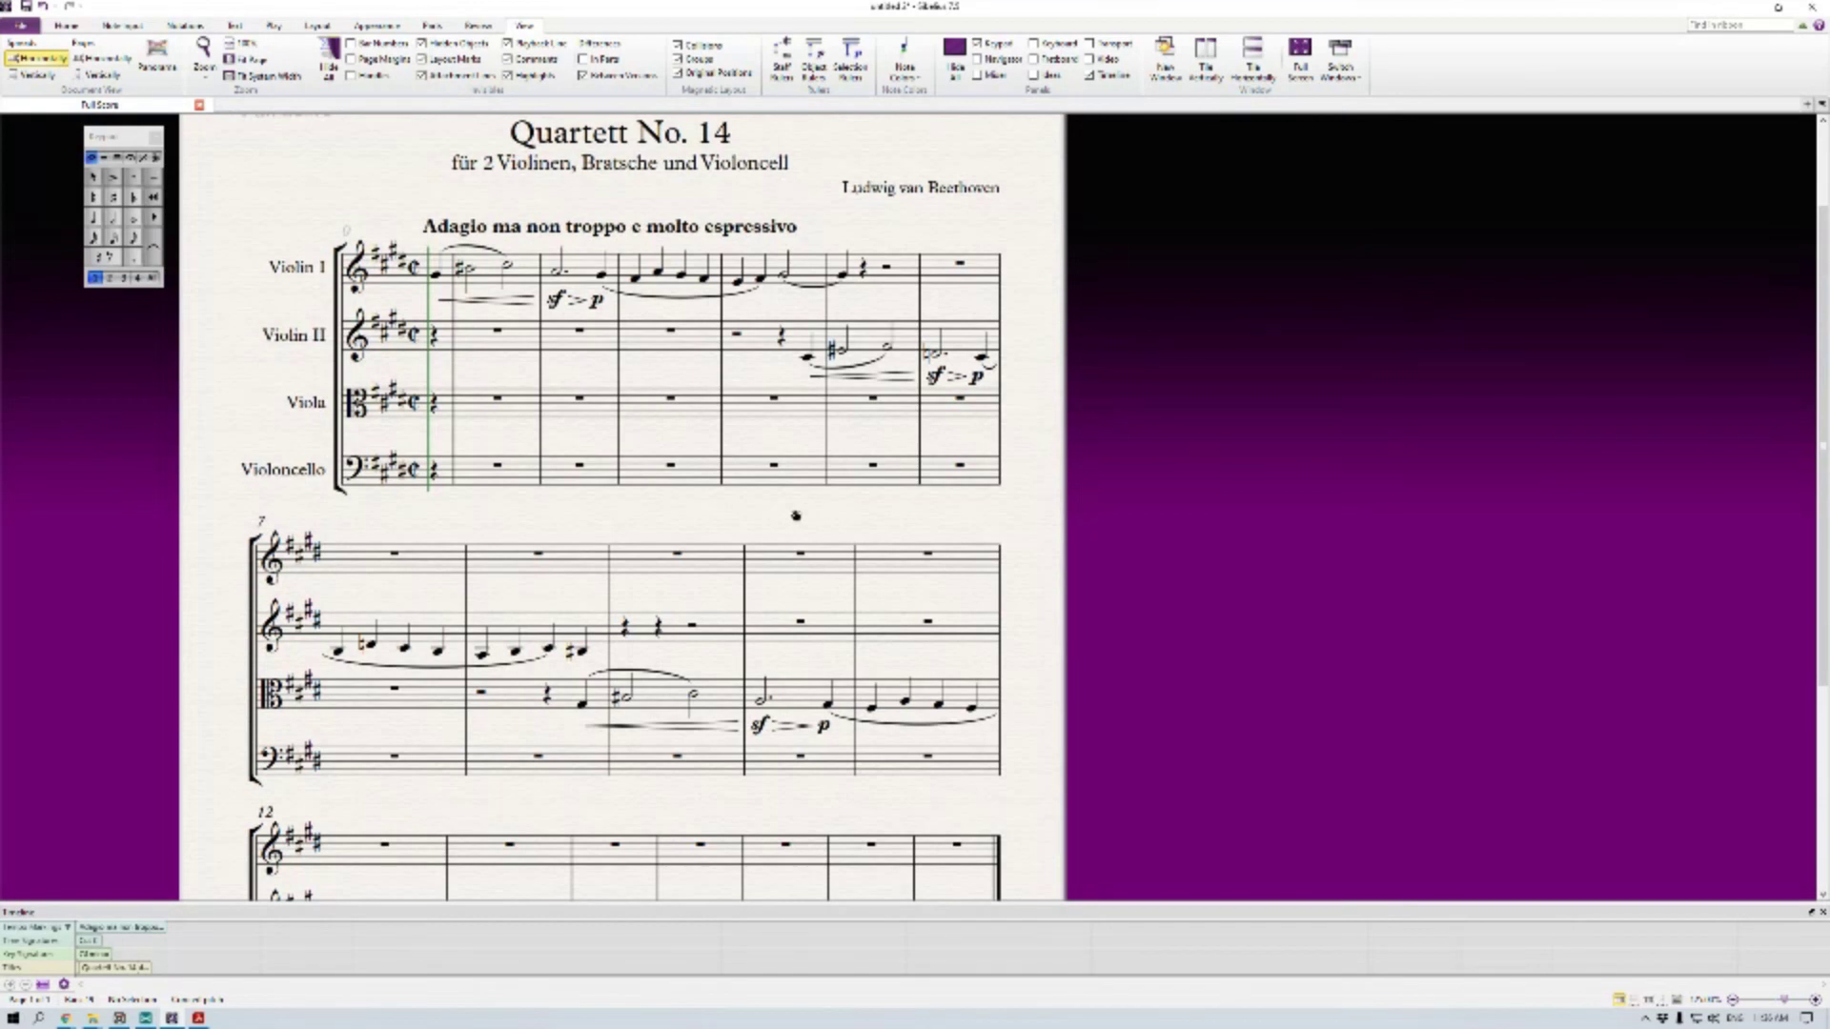
{"action": "left_click", "coordinate": [1807, 103]}
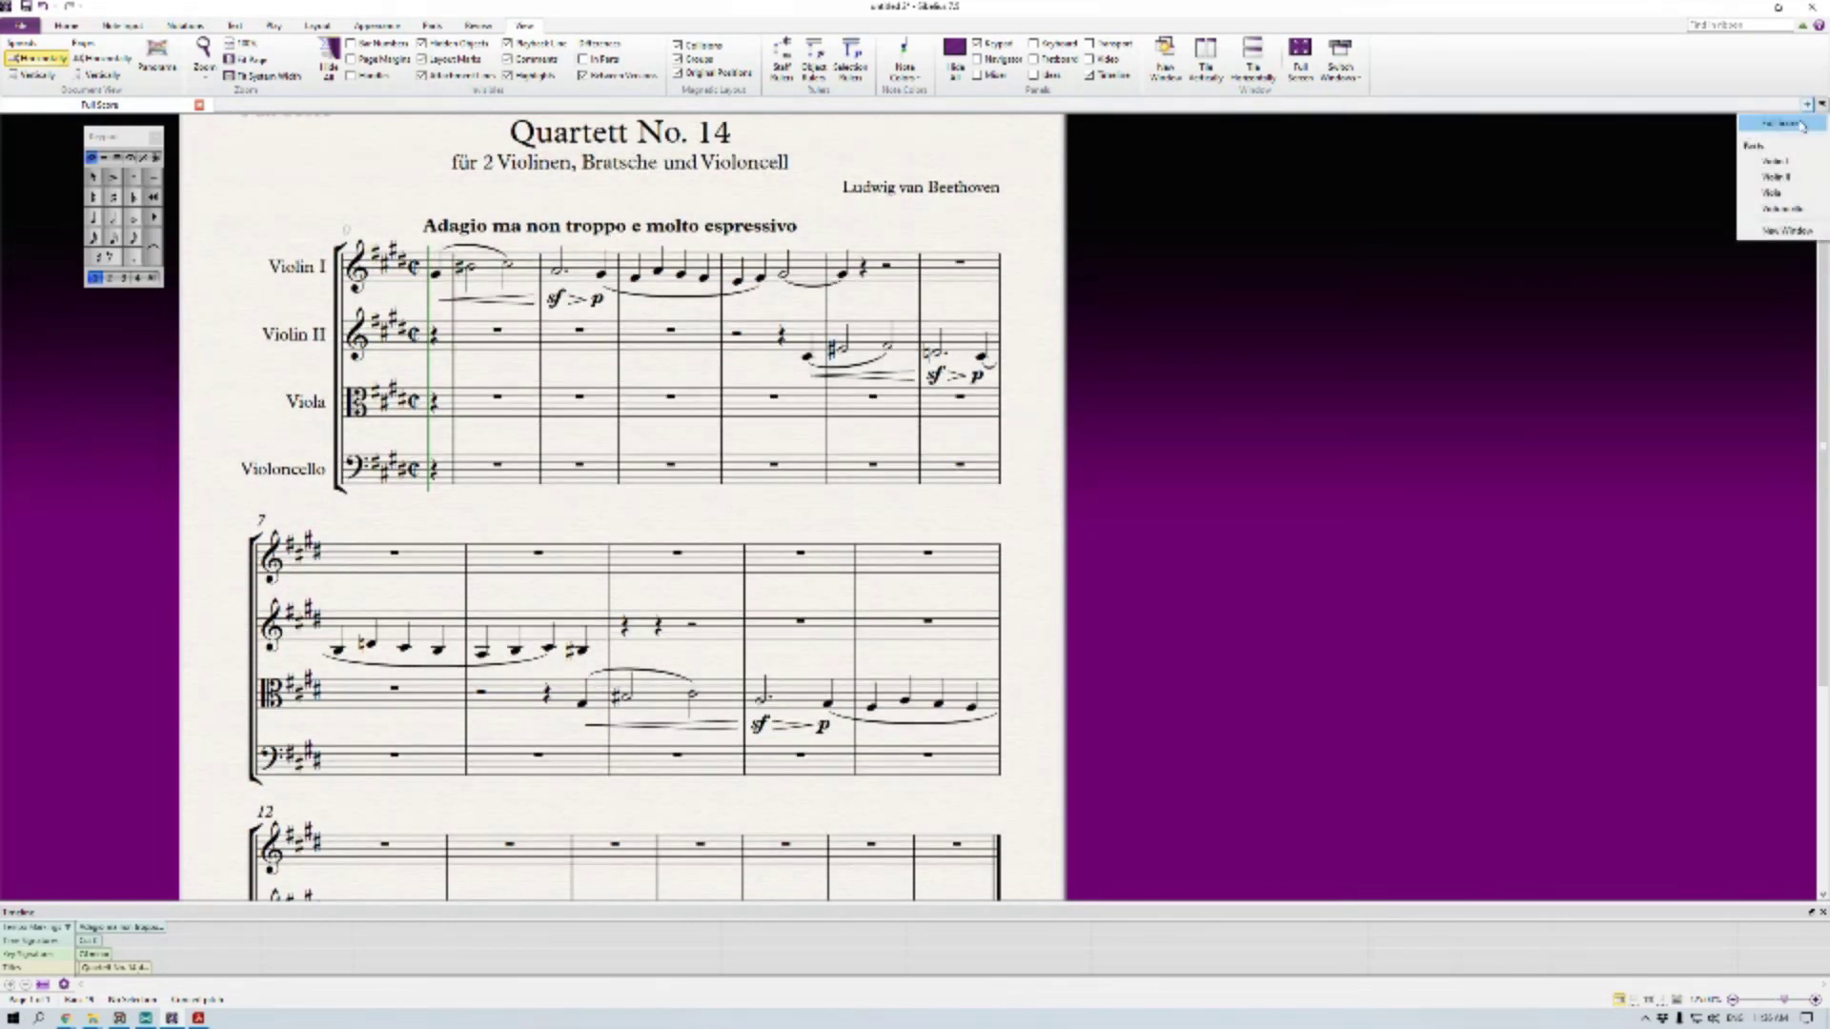
{"action": "left_click", "coordinate": [1774, 177]}
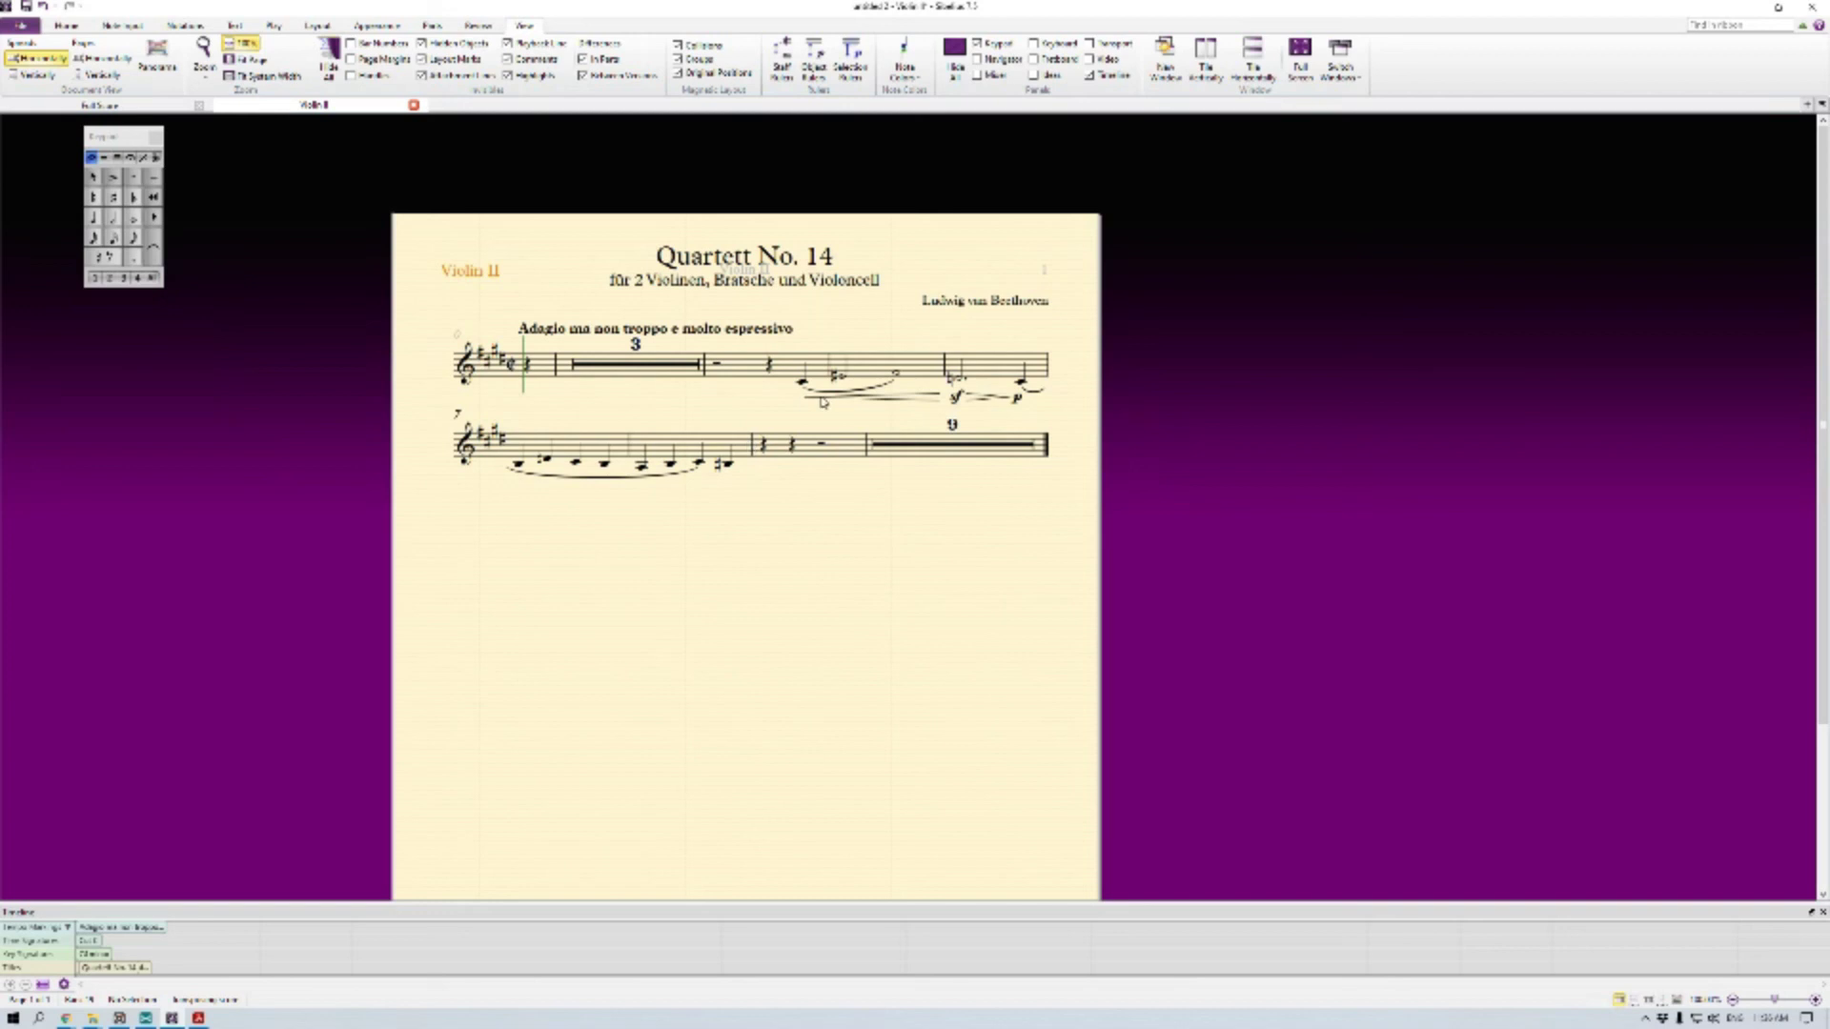
{"action": "left_click", "coordinate": [1016, 404]}
{"action": "left_click_drag", "start_coordinate": [1020, 410], "coordinate": [1023, 404]}
{"action": "left_click", "coordinate": [978, 415]}
{"action": "left_click", "coordinate": [414, 106]}
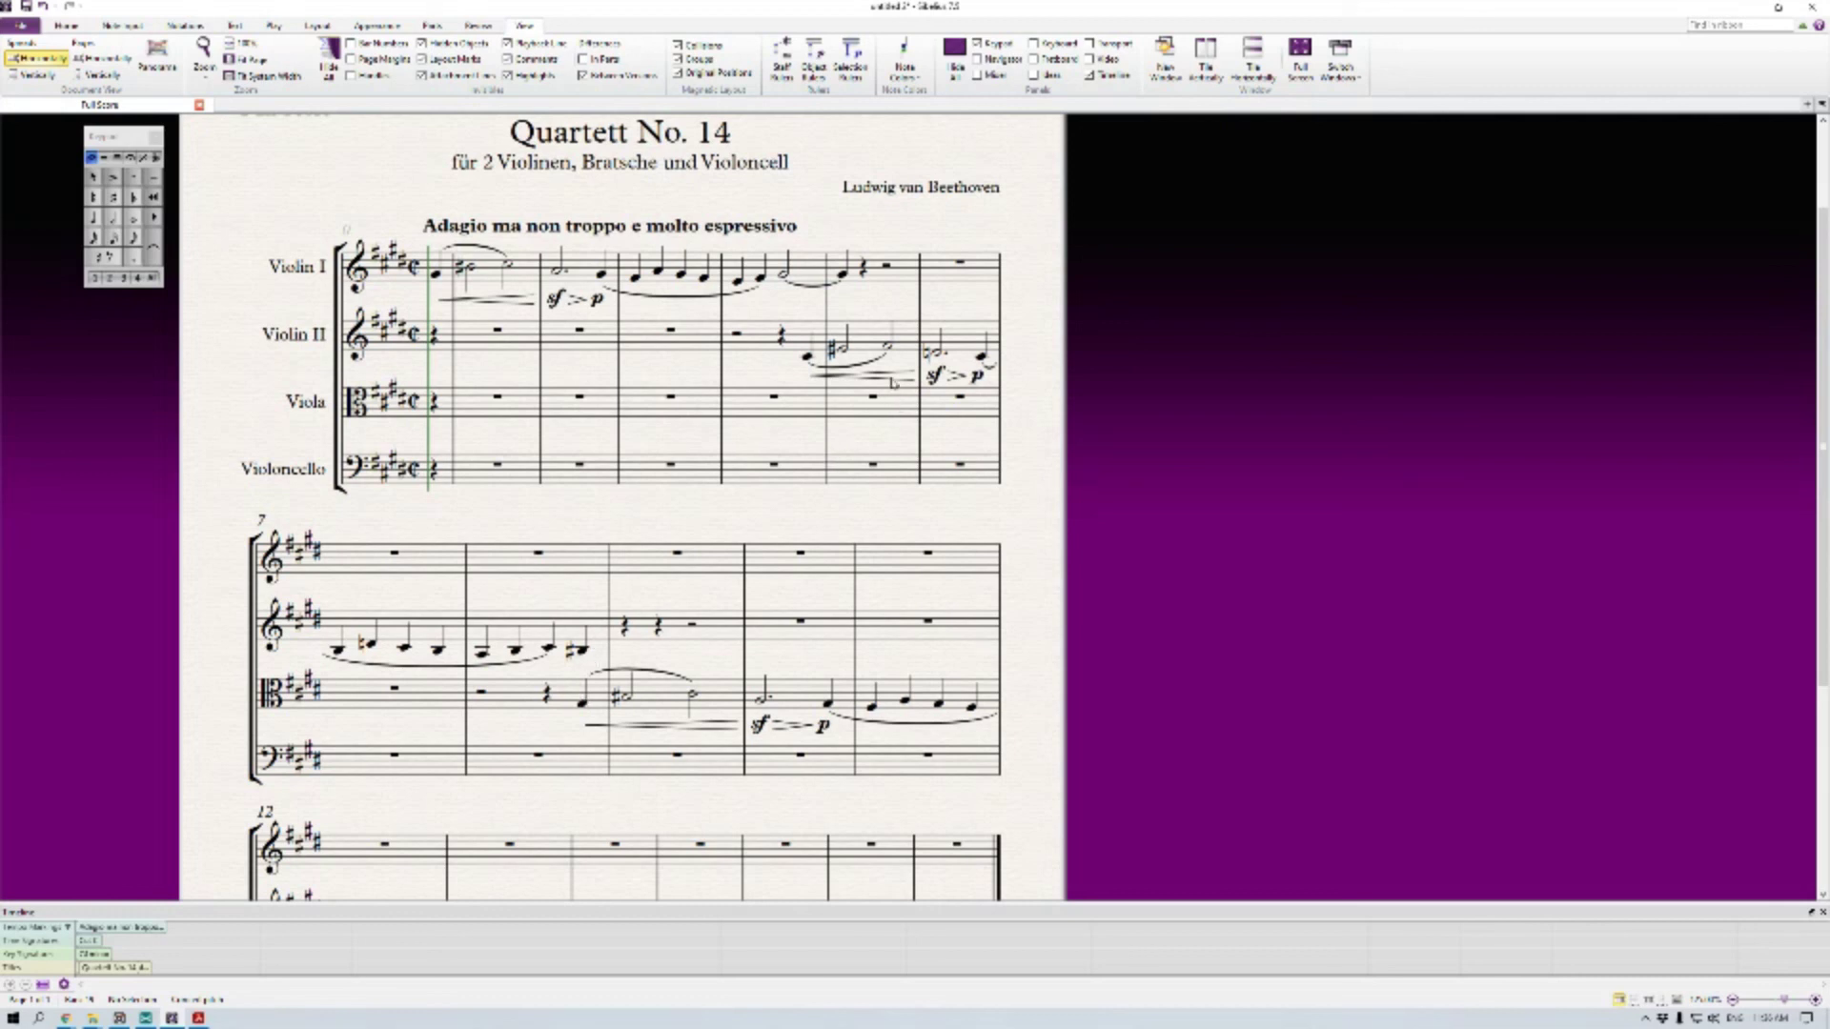
Flip the crescendo hairpin at Violin II's entry in bars 4–5 above the staff and back below it
{"action": "left_click", "coordinate": [878, 378]}
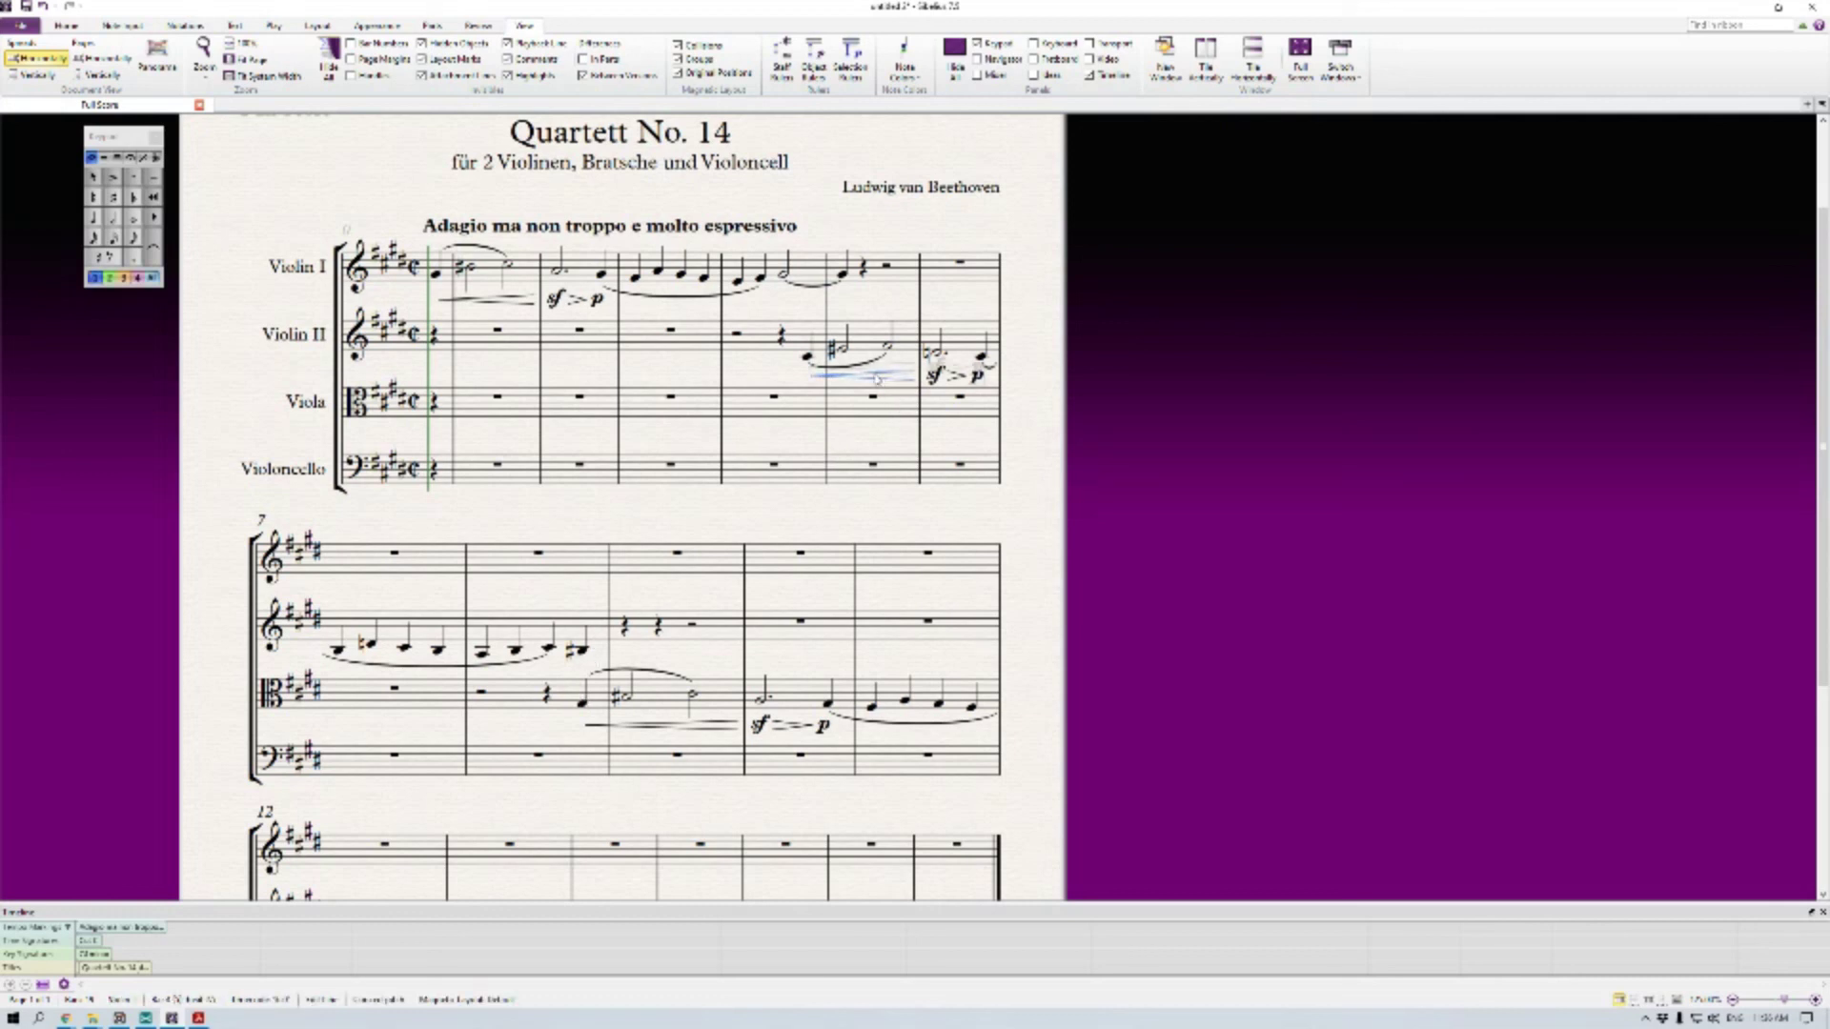
{"action": "key", "text": "x"}
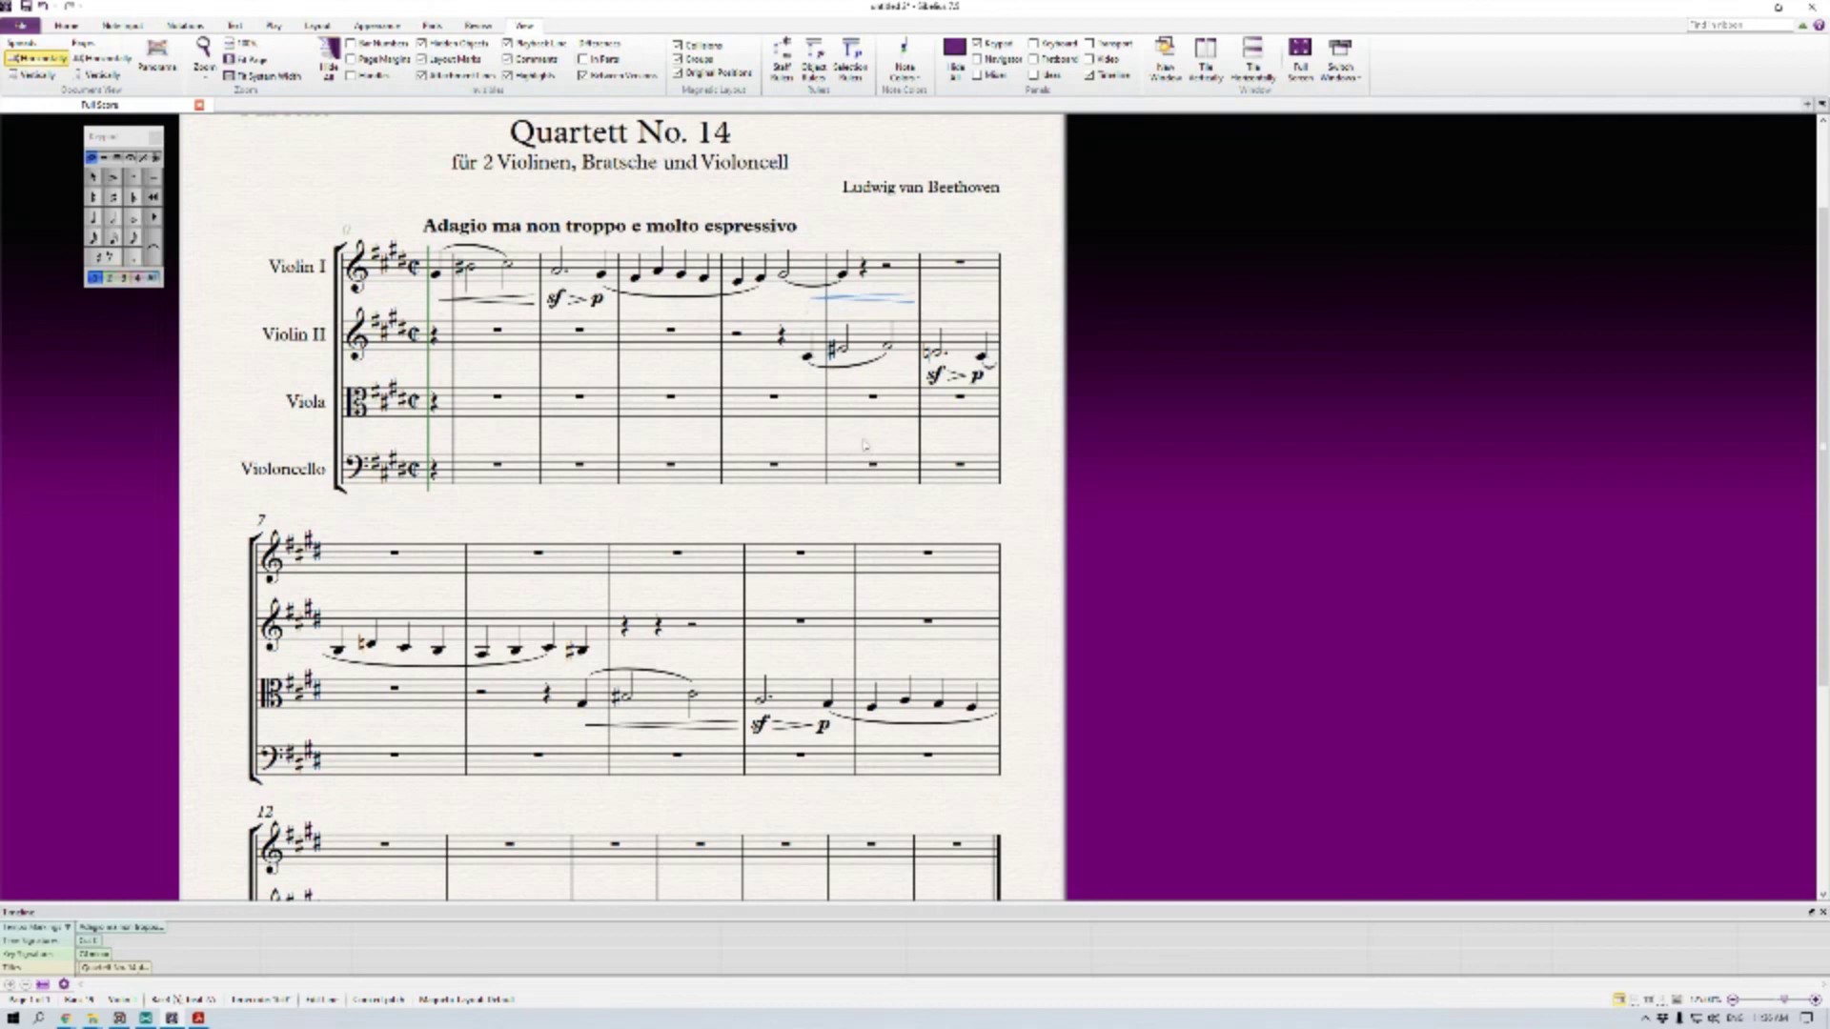
{"action": "key", "text": "x"}
Copy Violin II's entry in bars 4–5 into the Viola and delete the copied notes, keeping the hairpin
{"action": "left_click", "coordinate": [857, 339]}
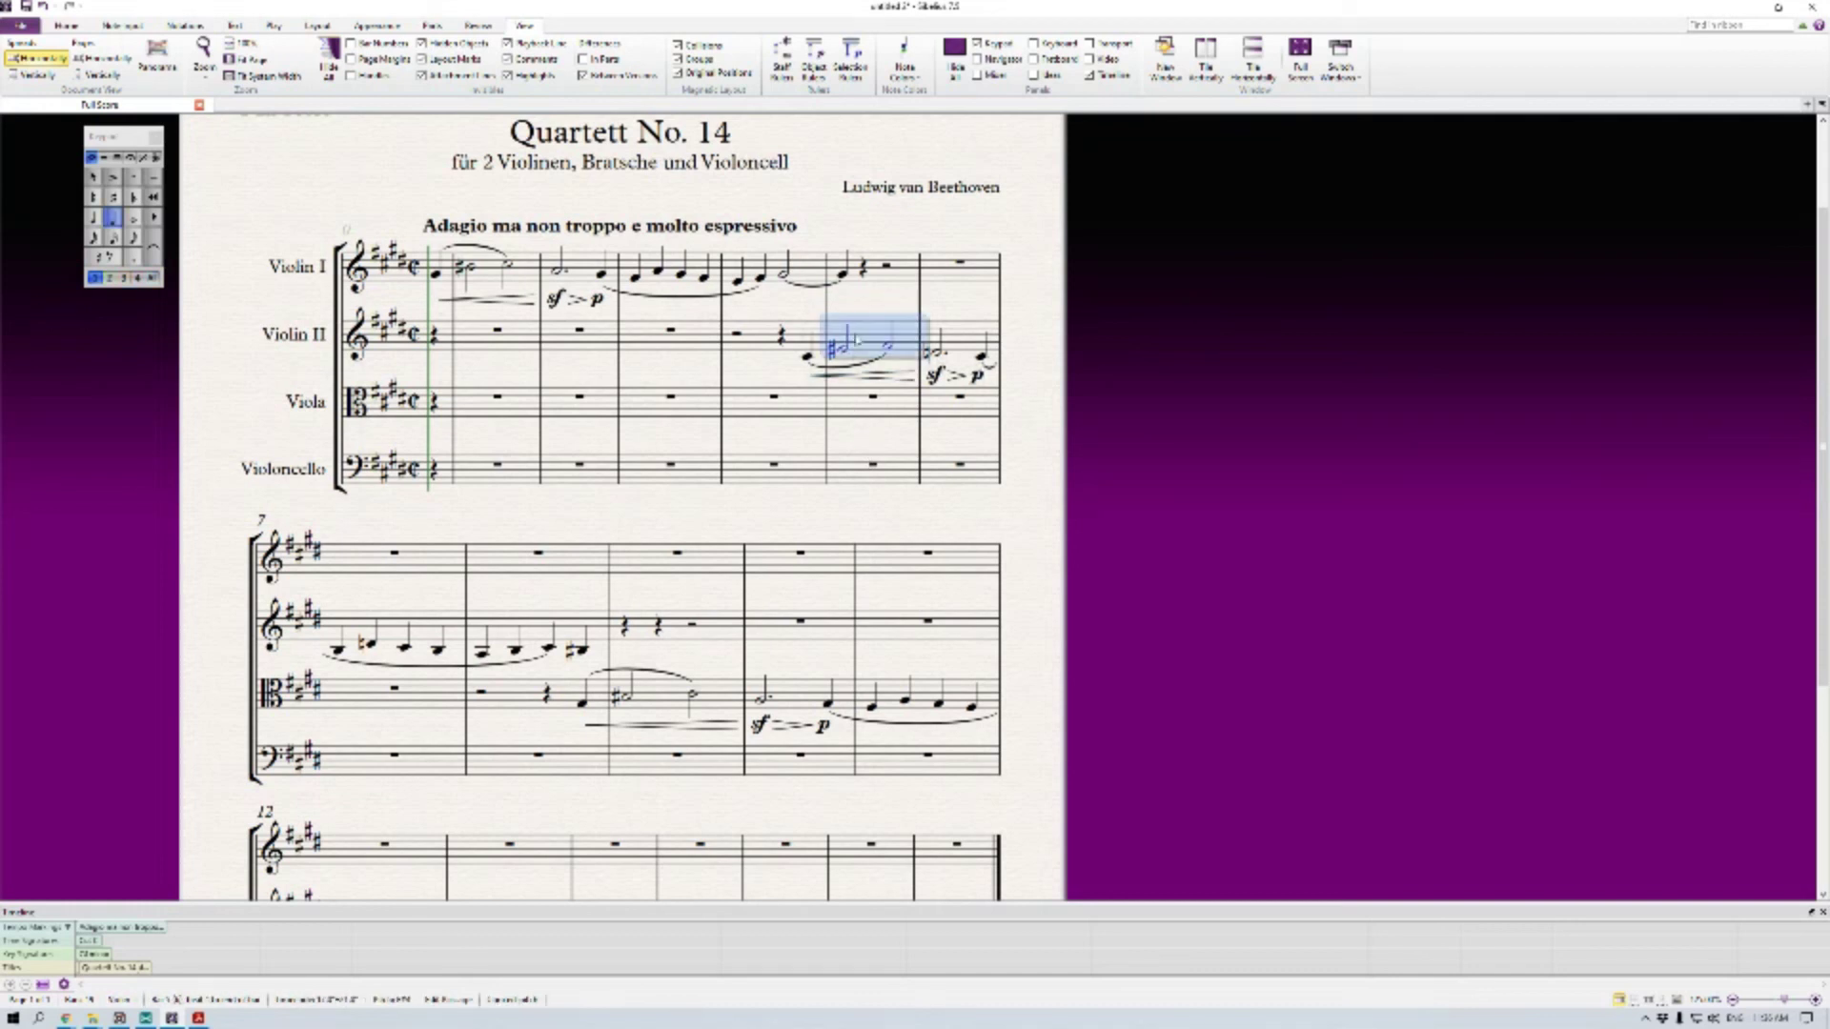
{"action": "left_click", "coordinate": [767, 403], "text": "alt"}
{"action": "key", "text": "Escape"}
{"action": "left_click", "coordinate": [774, 410]}
{"action": "key", "text": "Delete"}
{"action": "key", "text": "ctrl+z"}
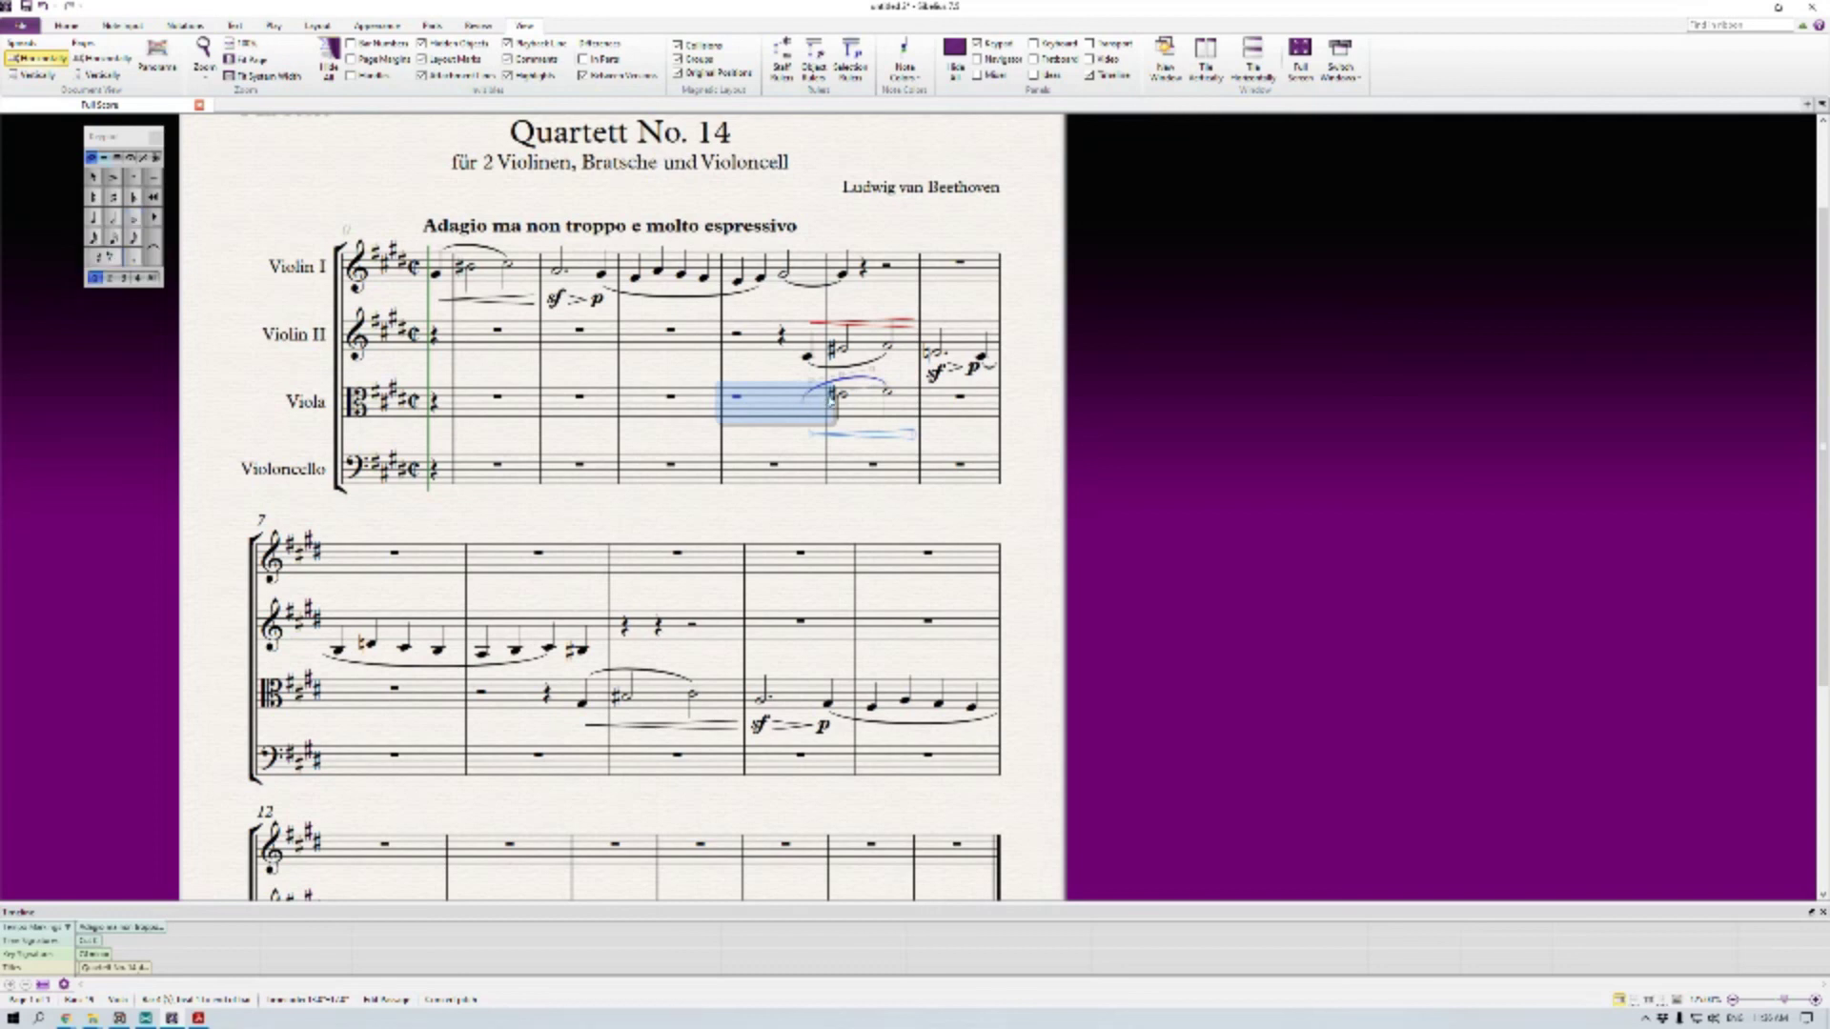
{"action": "left_click", "coordinate": [875, 404]}
{"action": "key", "text": "Delete"}
Move the Viola's copied crescendo hairpin up directly beneath the Violin II staff and remove the leftover slur from the Viola
{"action": "left_click", "coordinate": [855, 416]}
{"action": "left_click_drag", "start_coordinate": [865, 441], "coordinate": [867, 394]}
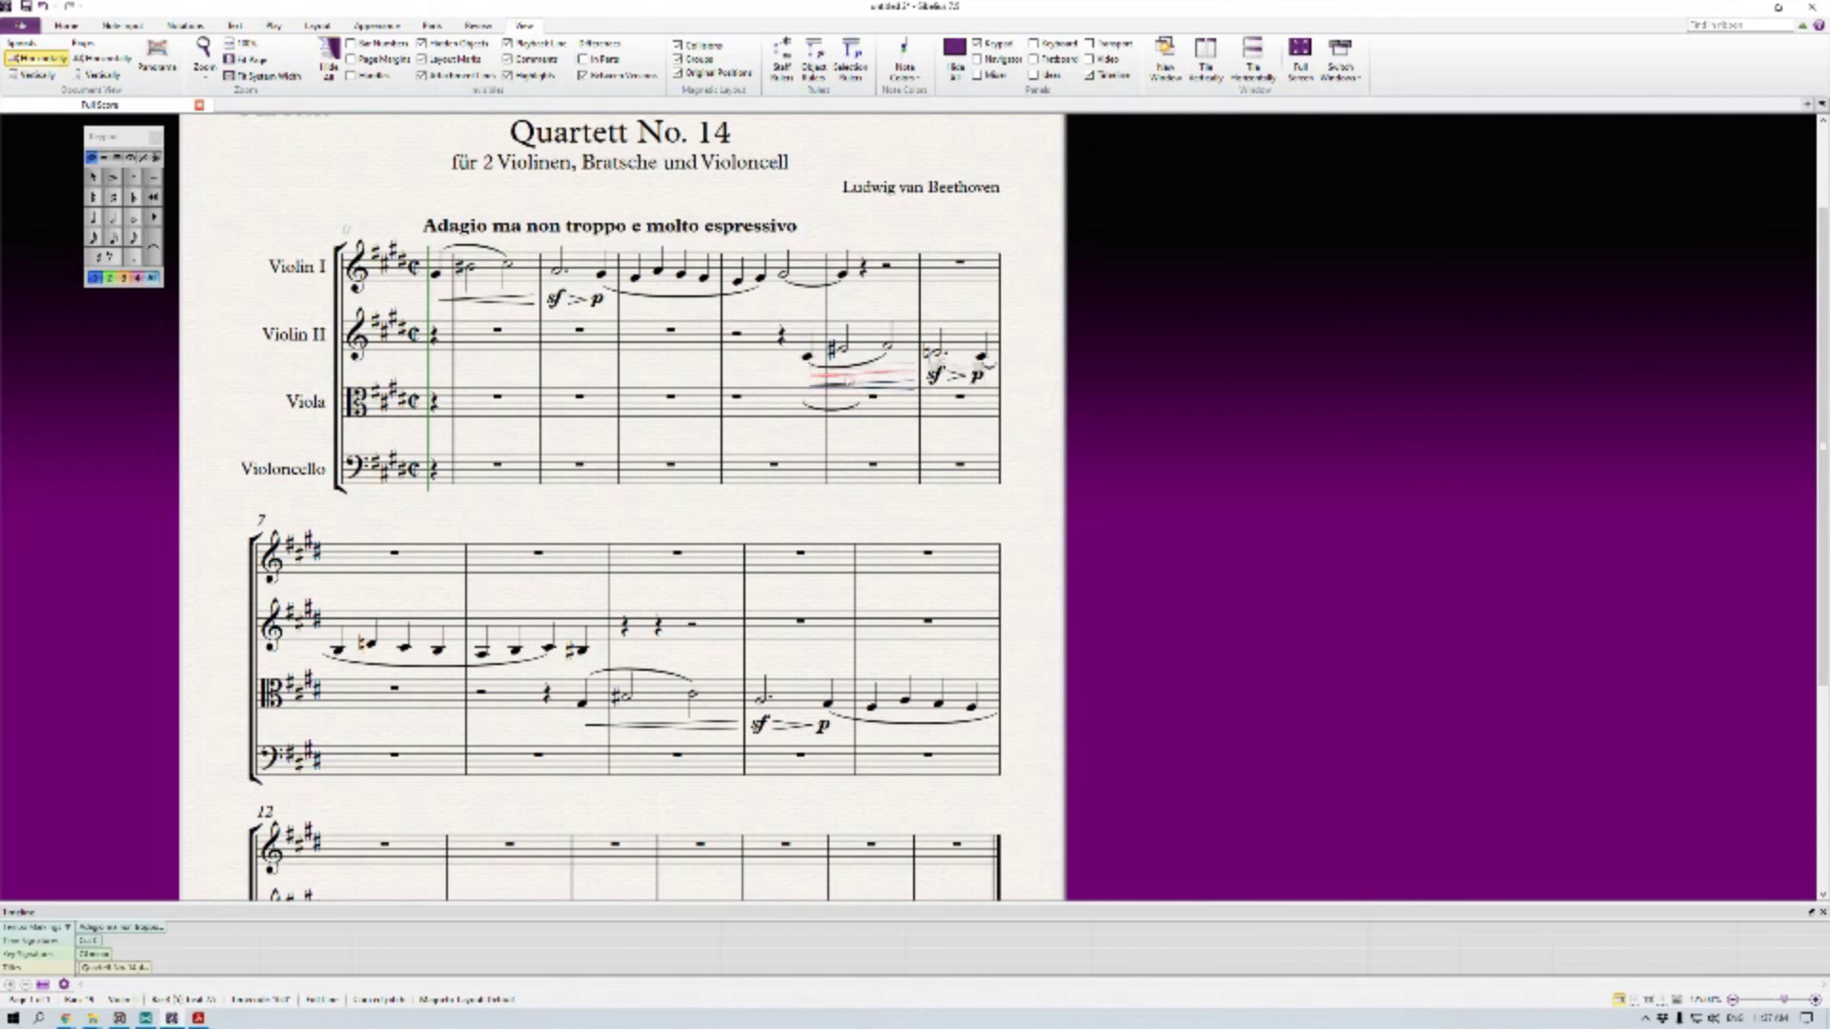
{"action": "left_click", "coordinate": [855, 401]}
{"action": "left_click", "coordinate": [868, 388]}
{"action": "left_click_drag", "start_coordinate": [868, 386], "coordinate": [868, 374]}
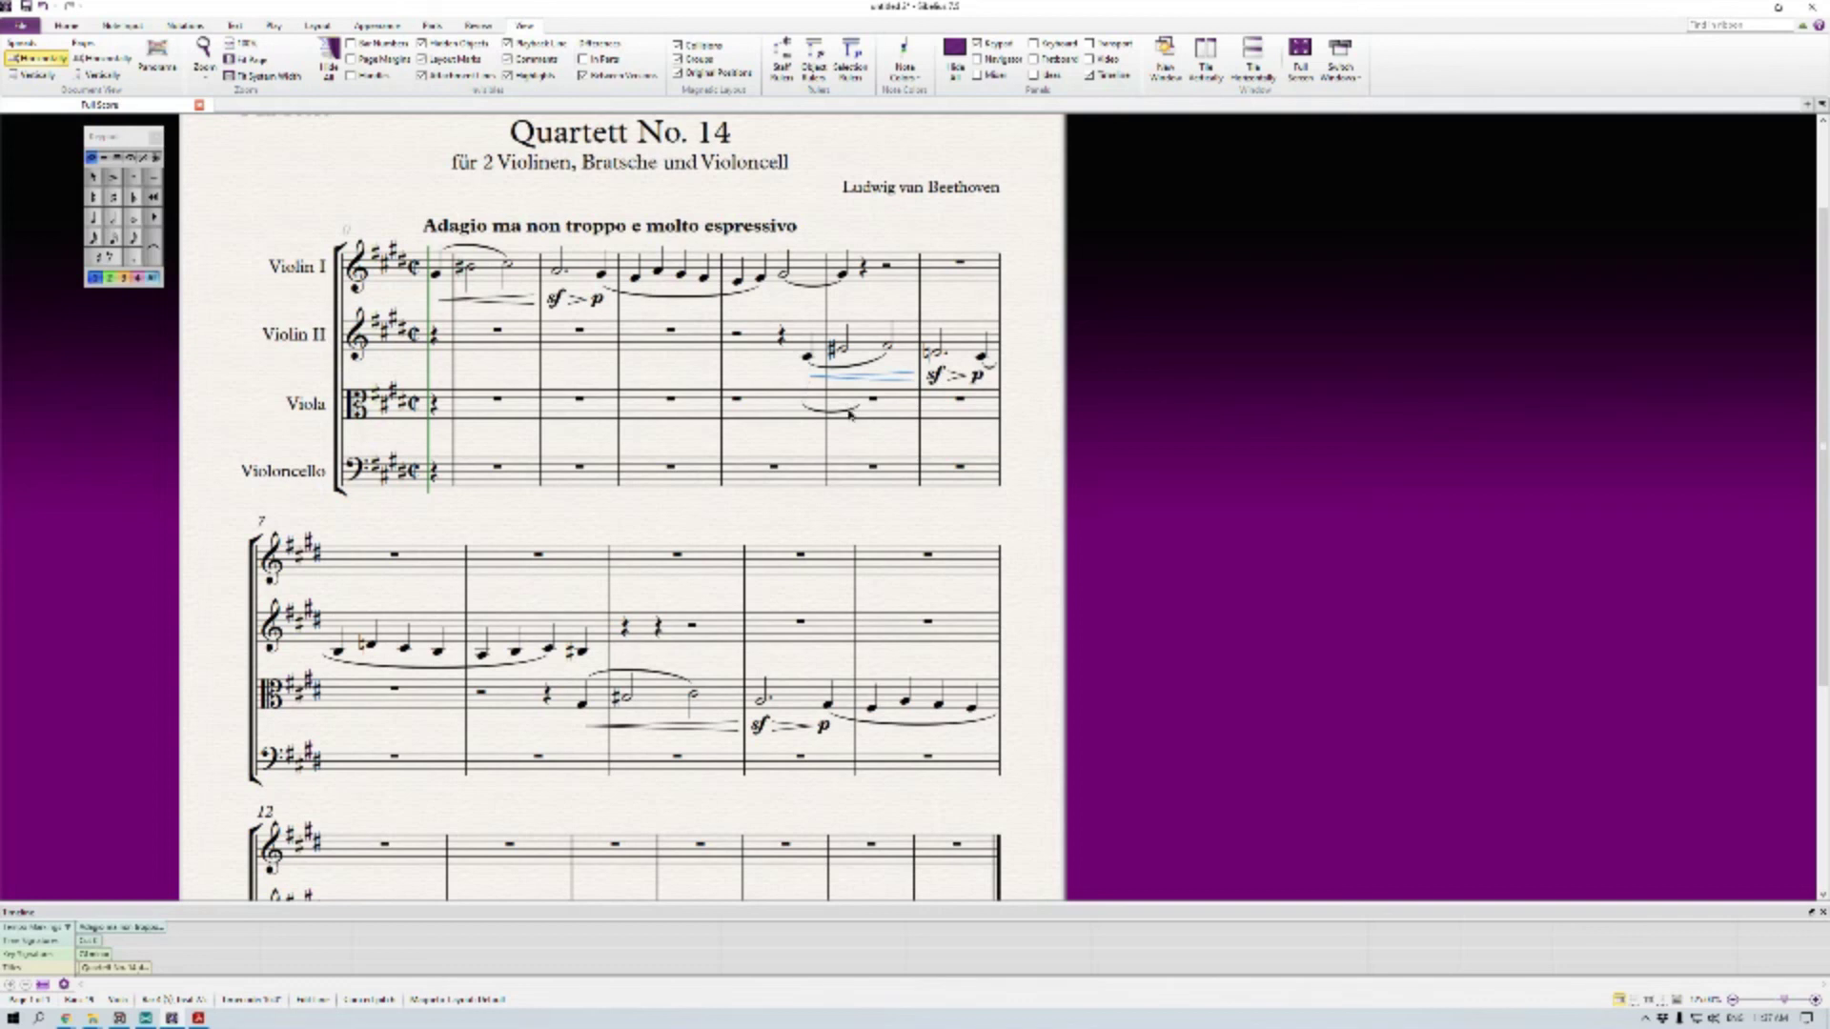
{"action": "left_click", "coordinate": [796, 419]}
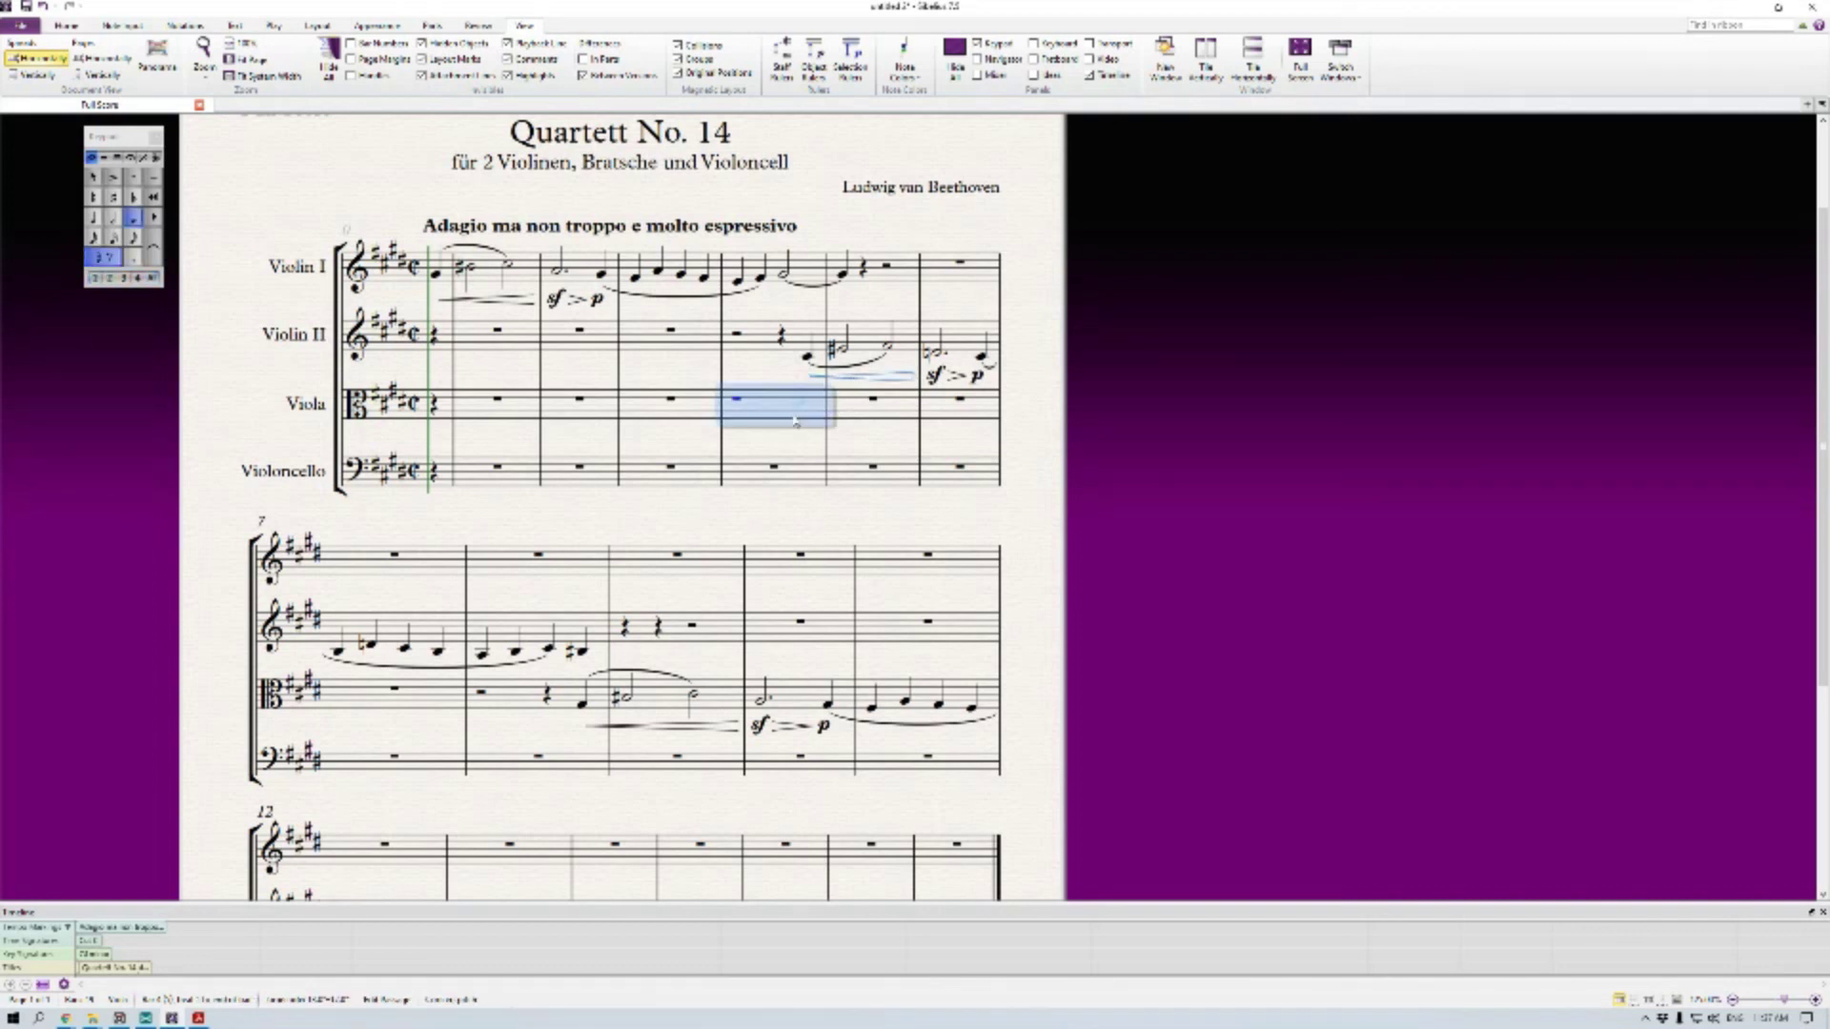
{"action": "left_click", "coordinate": [740, 402]}
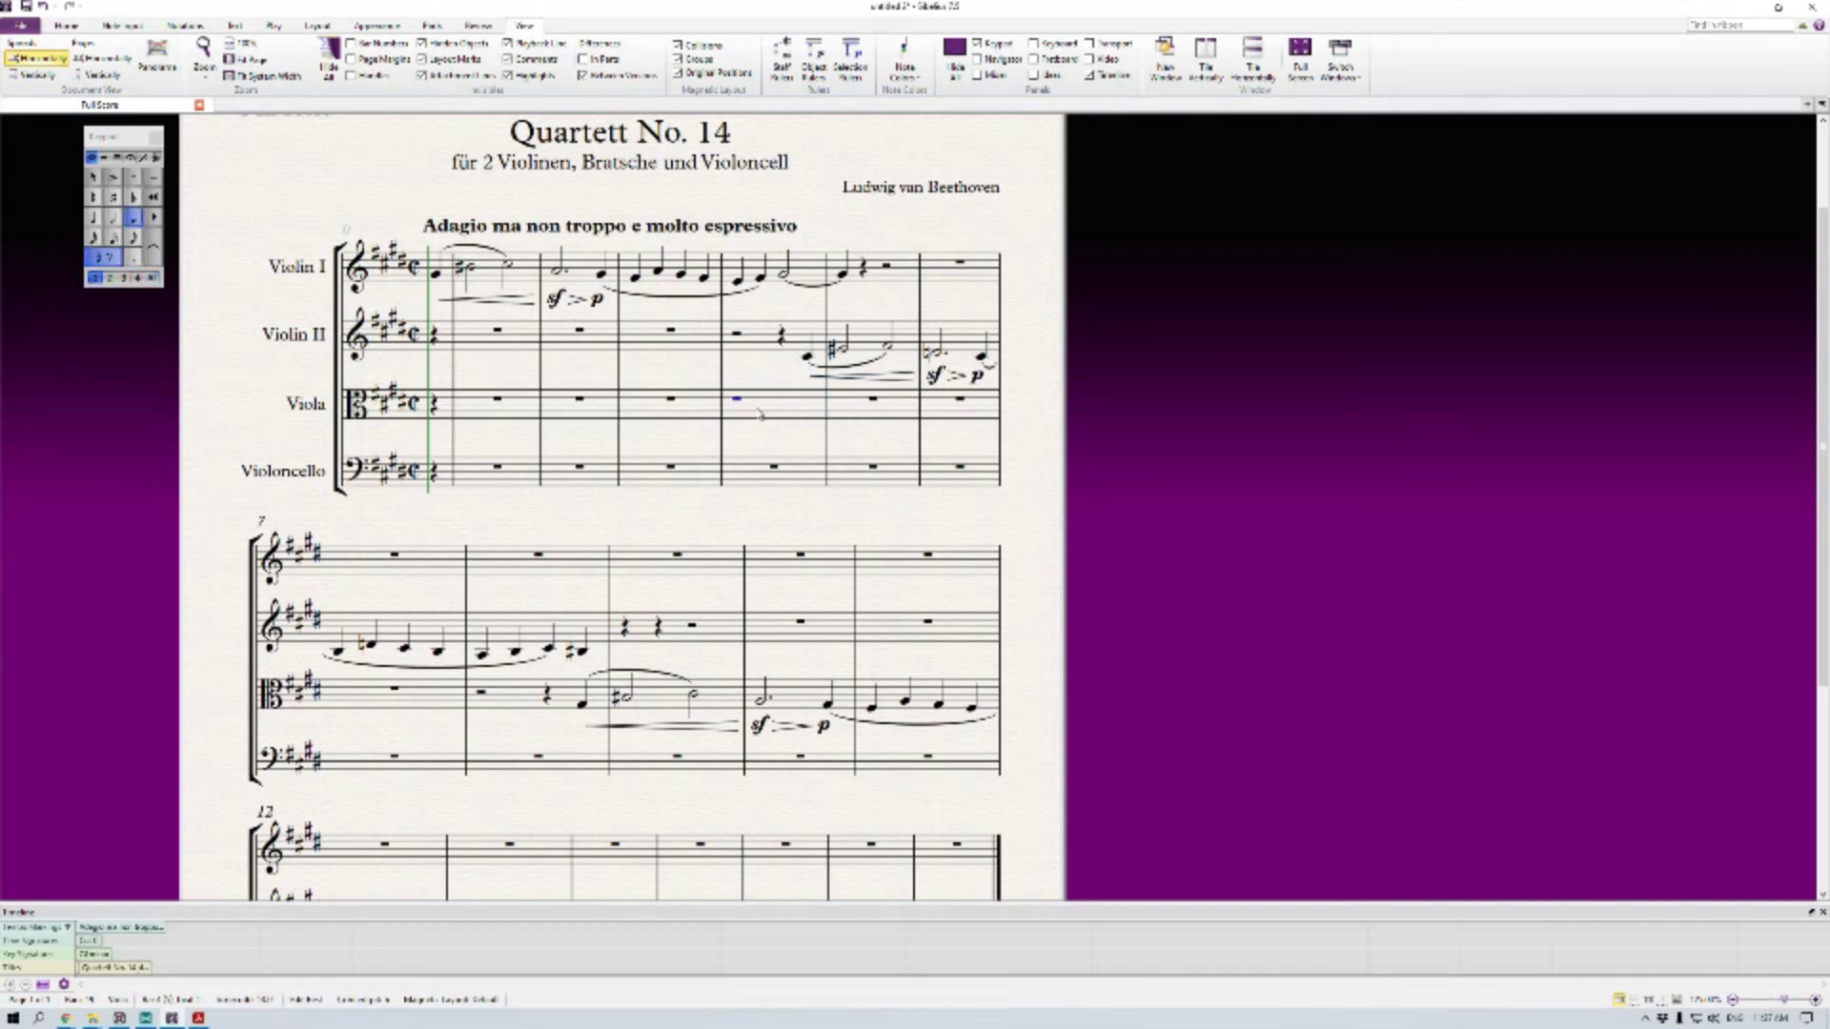
{"action": "left_click", "coordinate": [787, 386]}
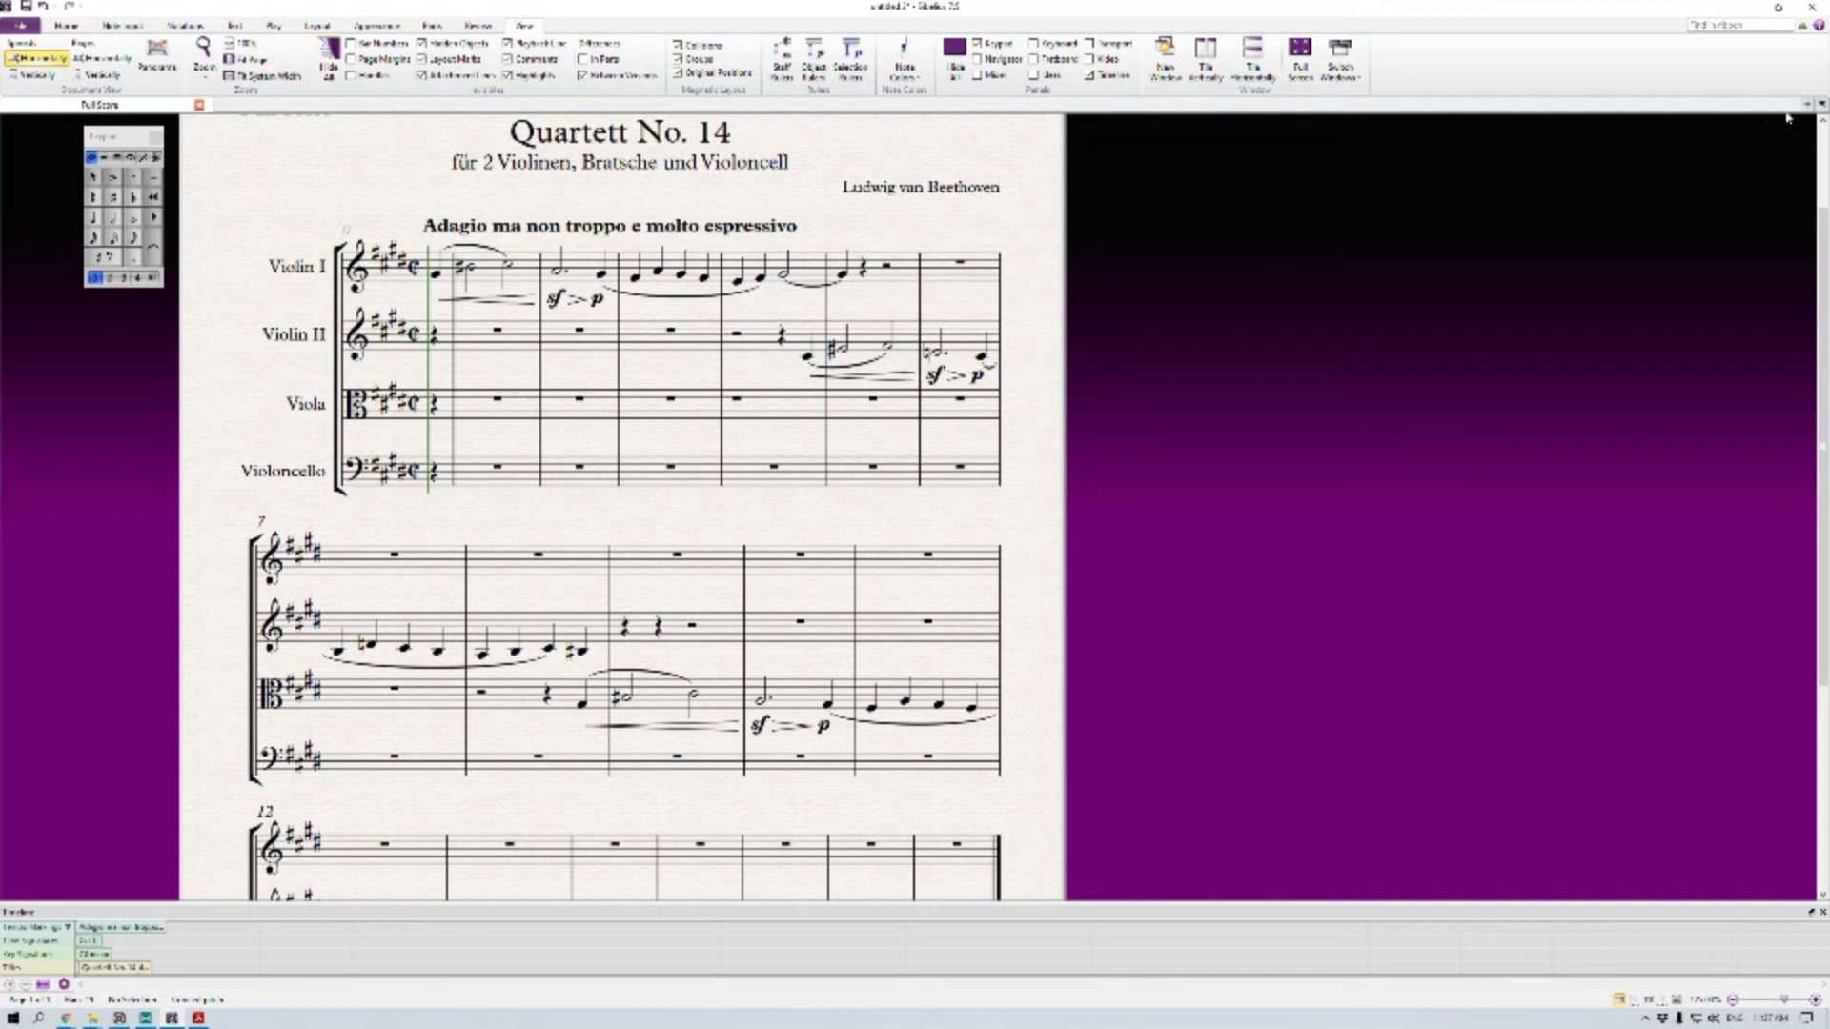
Open the Viola part, examine bar 5 and the hairpin above it, and close the part to return to the full score
{"action": "left_click", "coordinate": [1820, 103]}
{"action": "left_click", "coordinate": [1778, 179]}
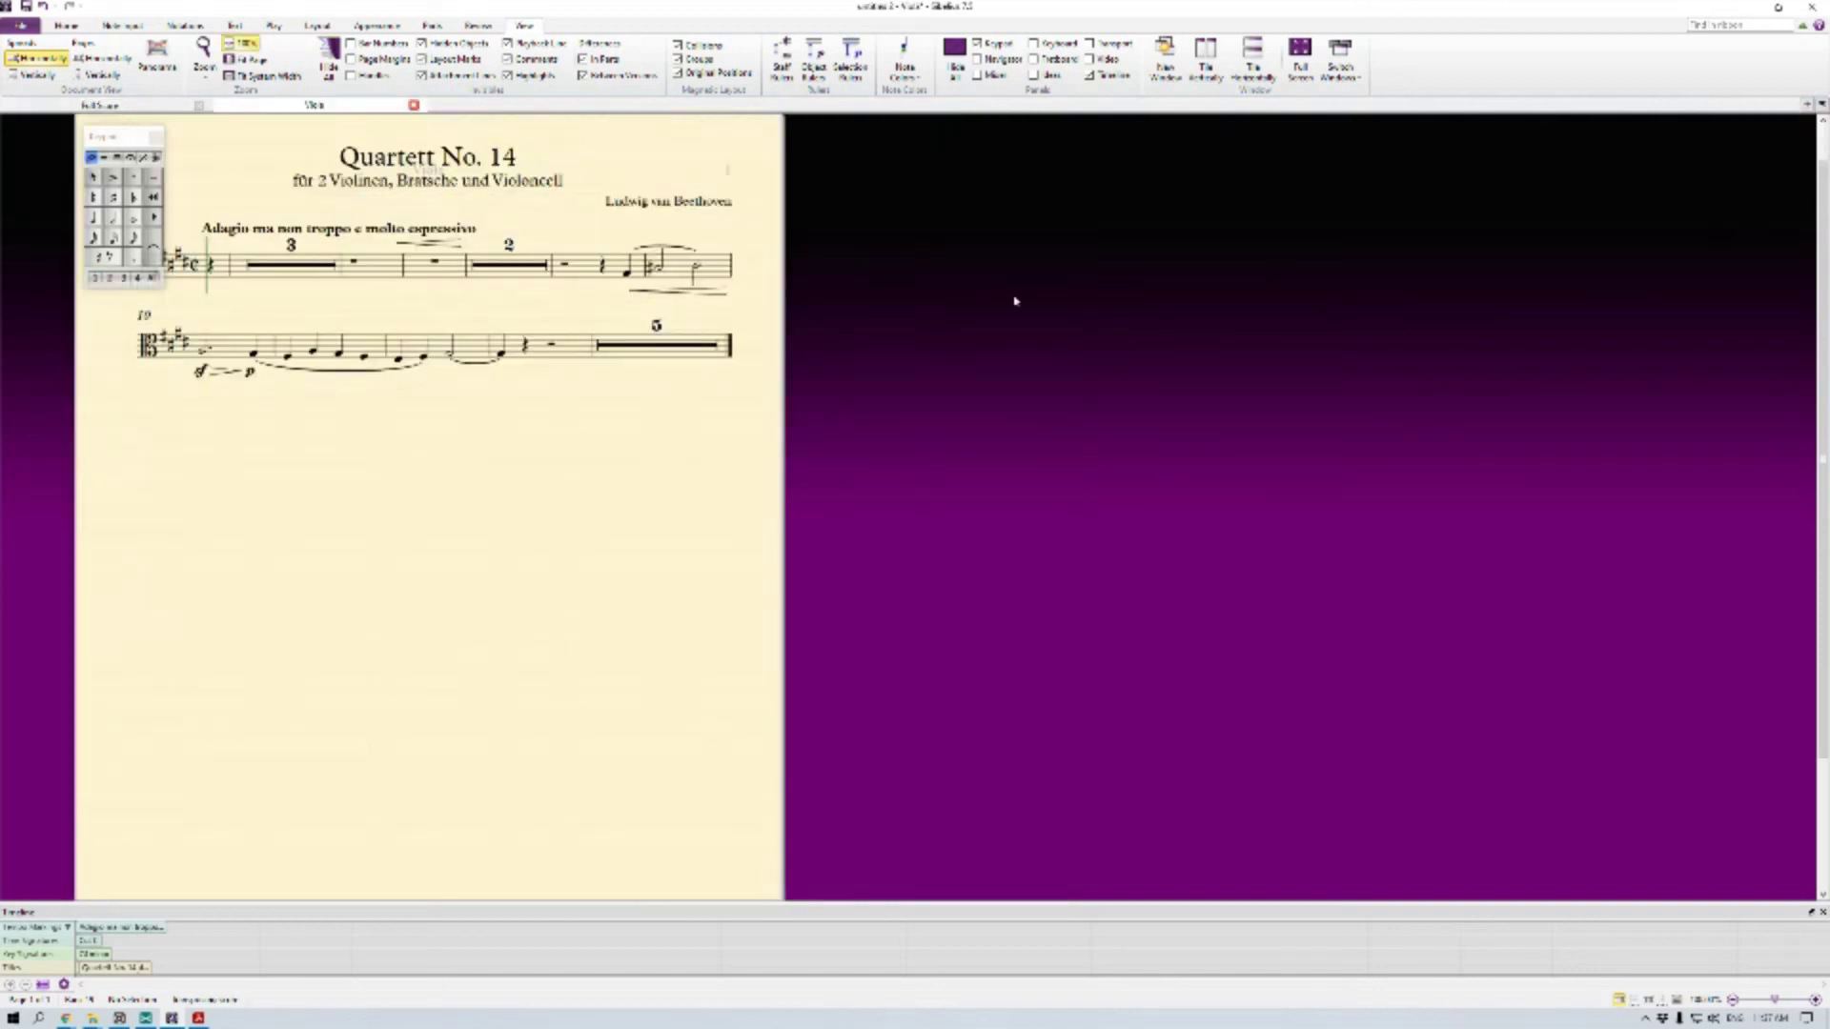
{"action": "left_click", "coordinate": [420, 272]}
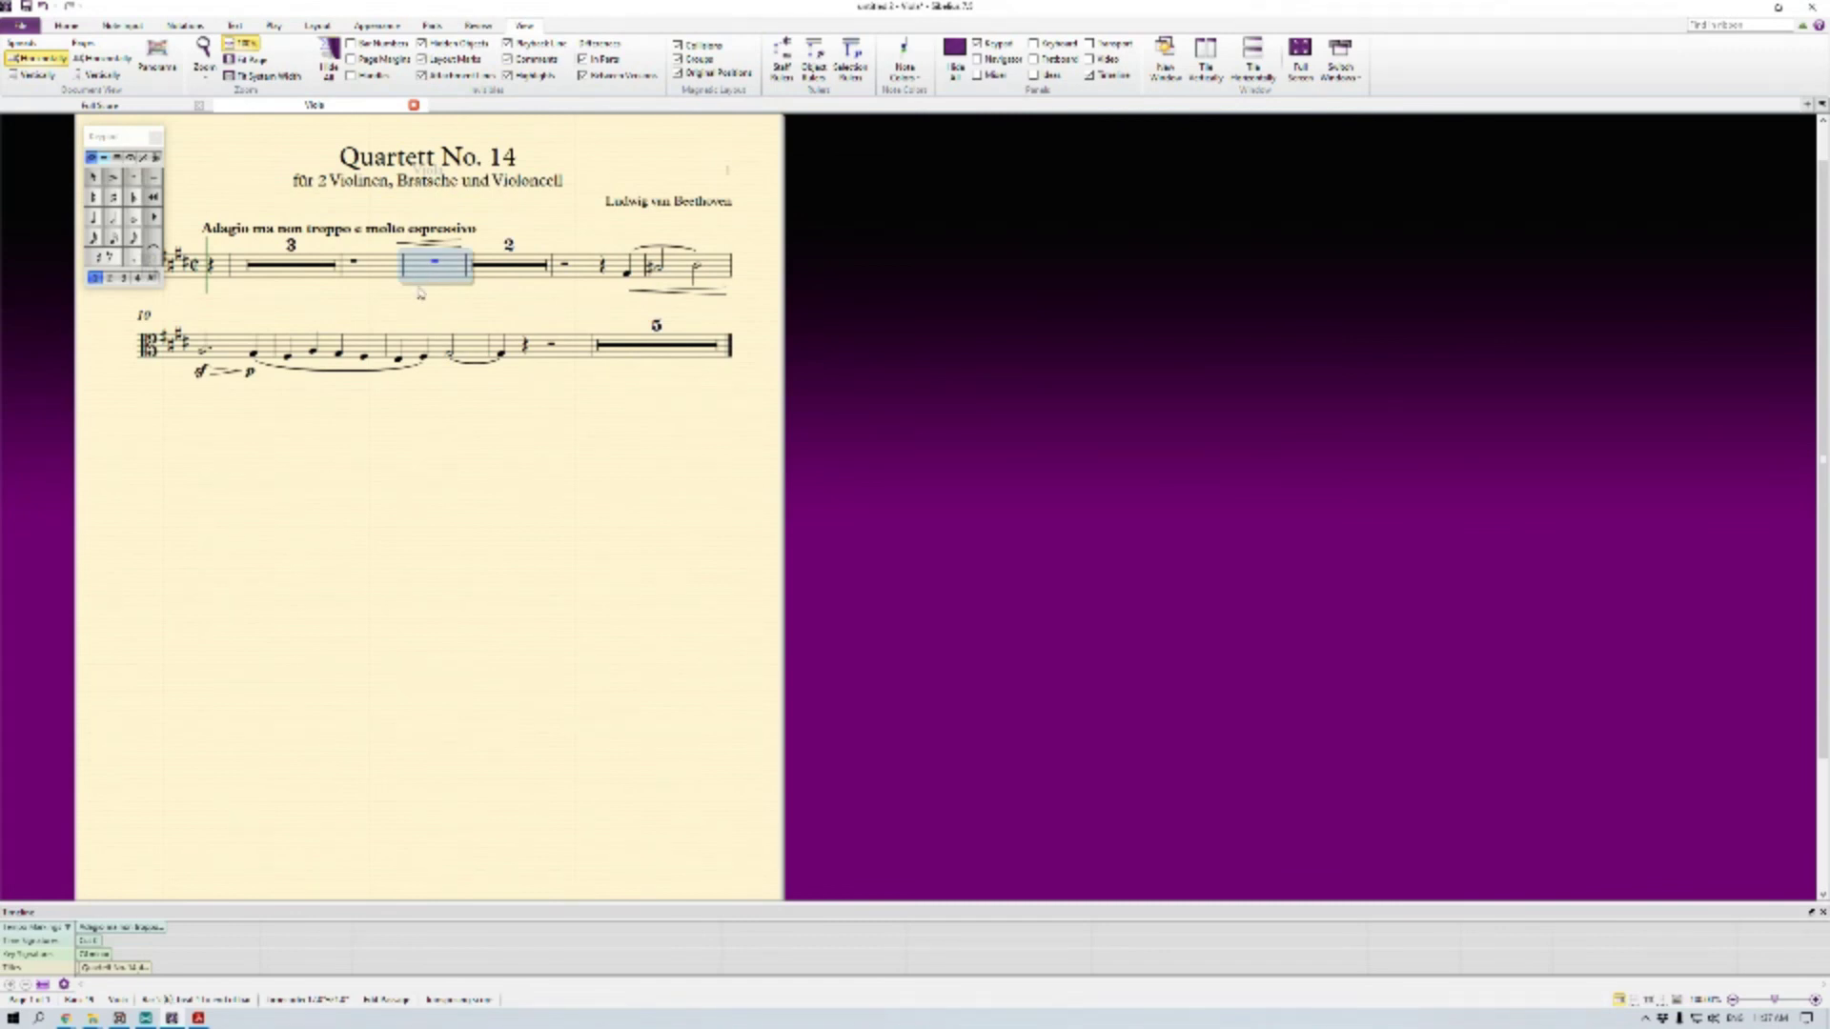
{"action": "key", "text": "Escape"}
{"action": "left_click", "coordinate": [414, 105]}
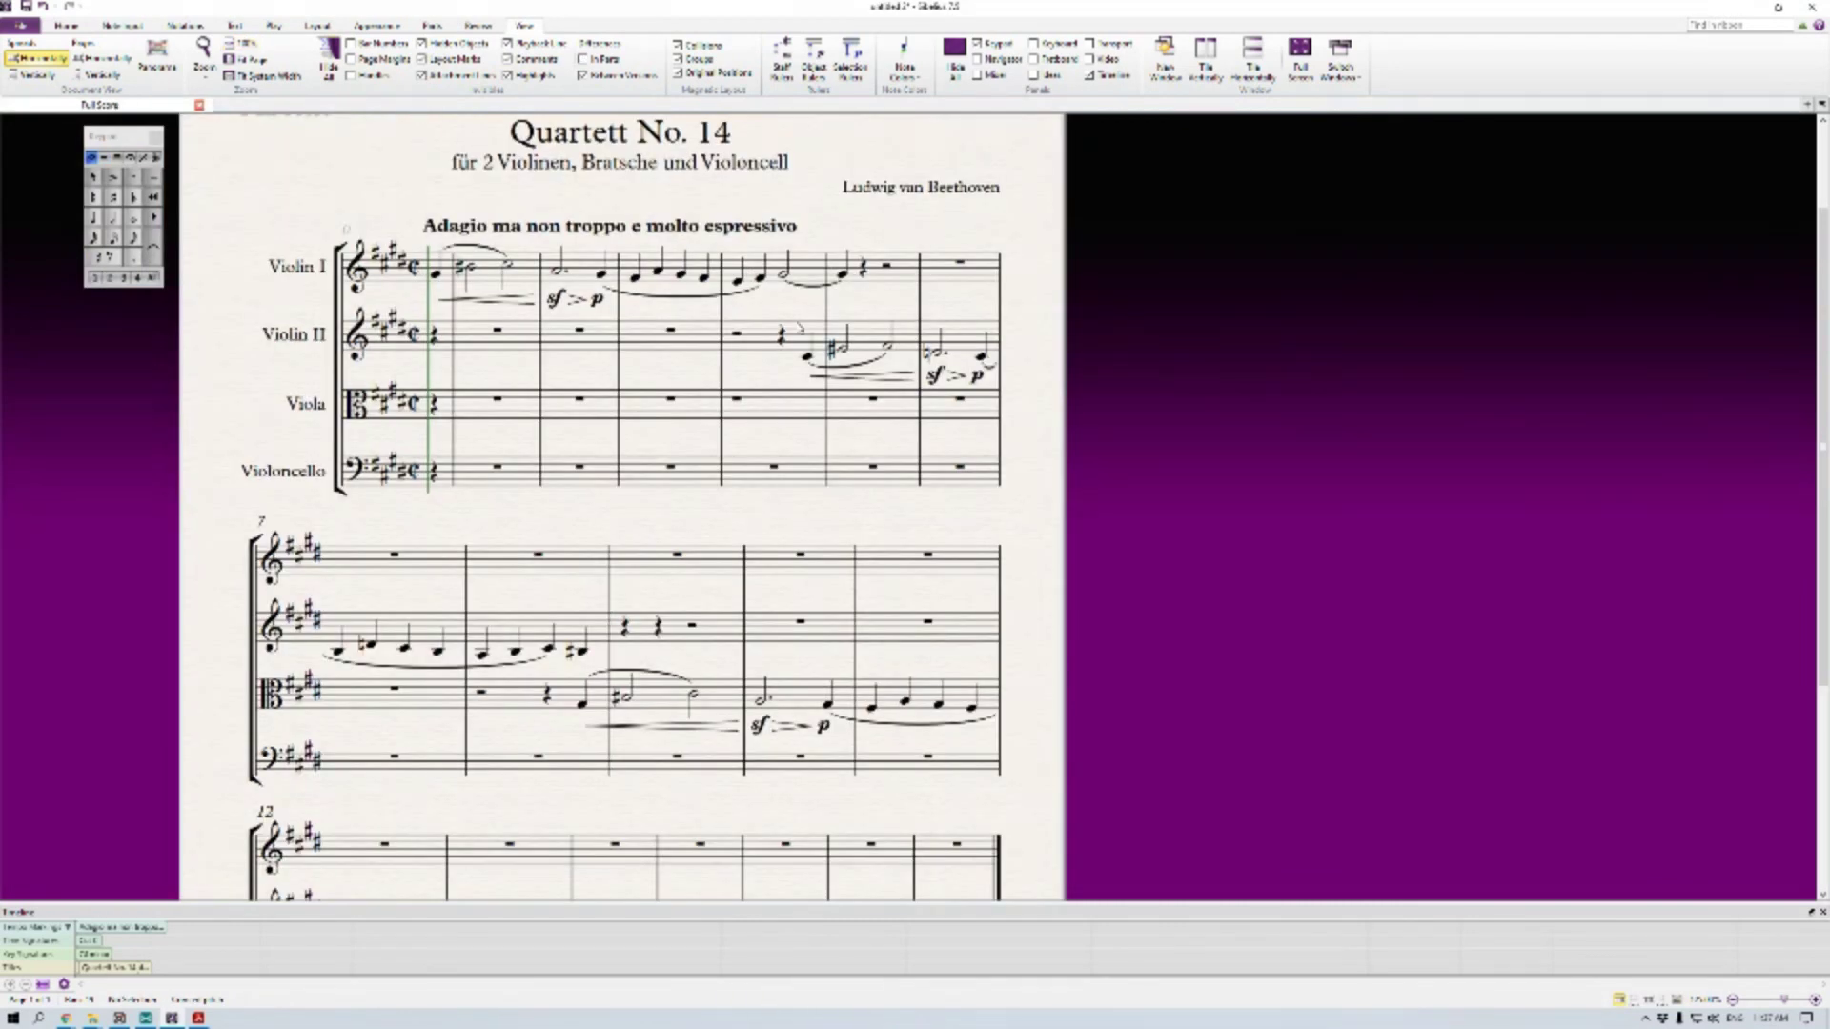
Select the Viola in bars 4–5 and the markings at Violin II's entry to examine which staff the crescendo hairpin is attached to
{"action": "left_click", "coordinate": [839, 415]}
{"action": "left_click", "coordinate": [768, 421], "text": "shift"}
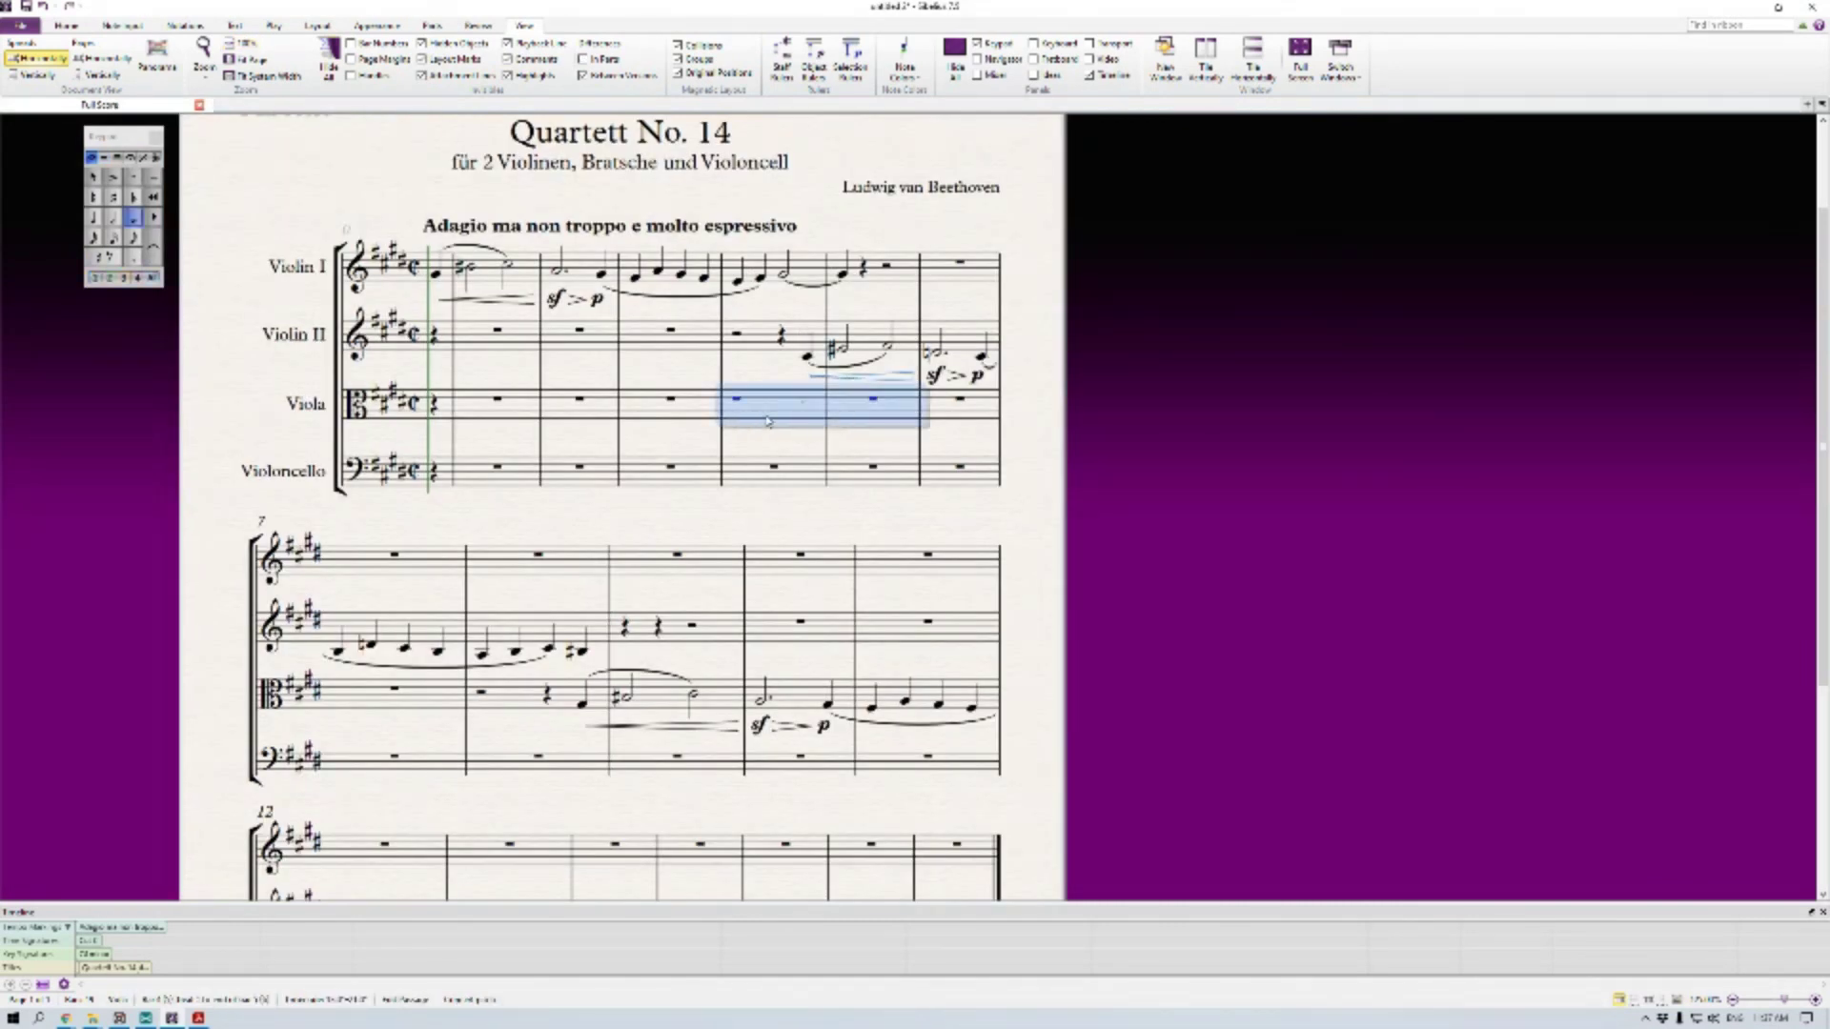
{"action": "left_click", "coordinate": [891, 350]}
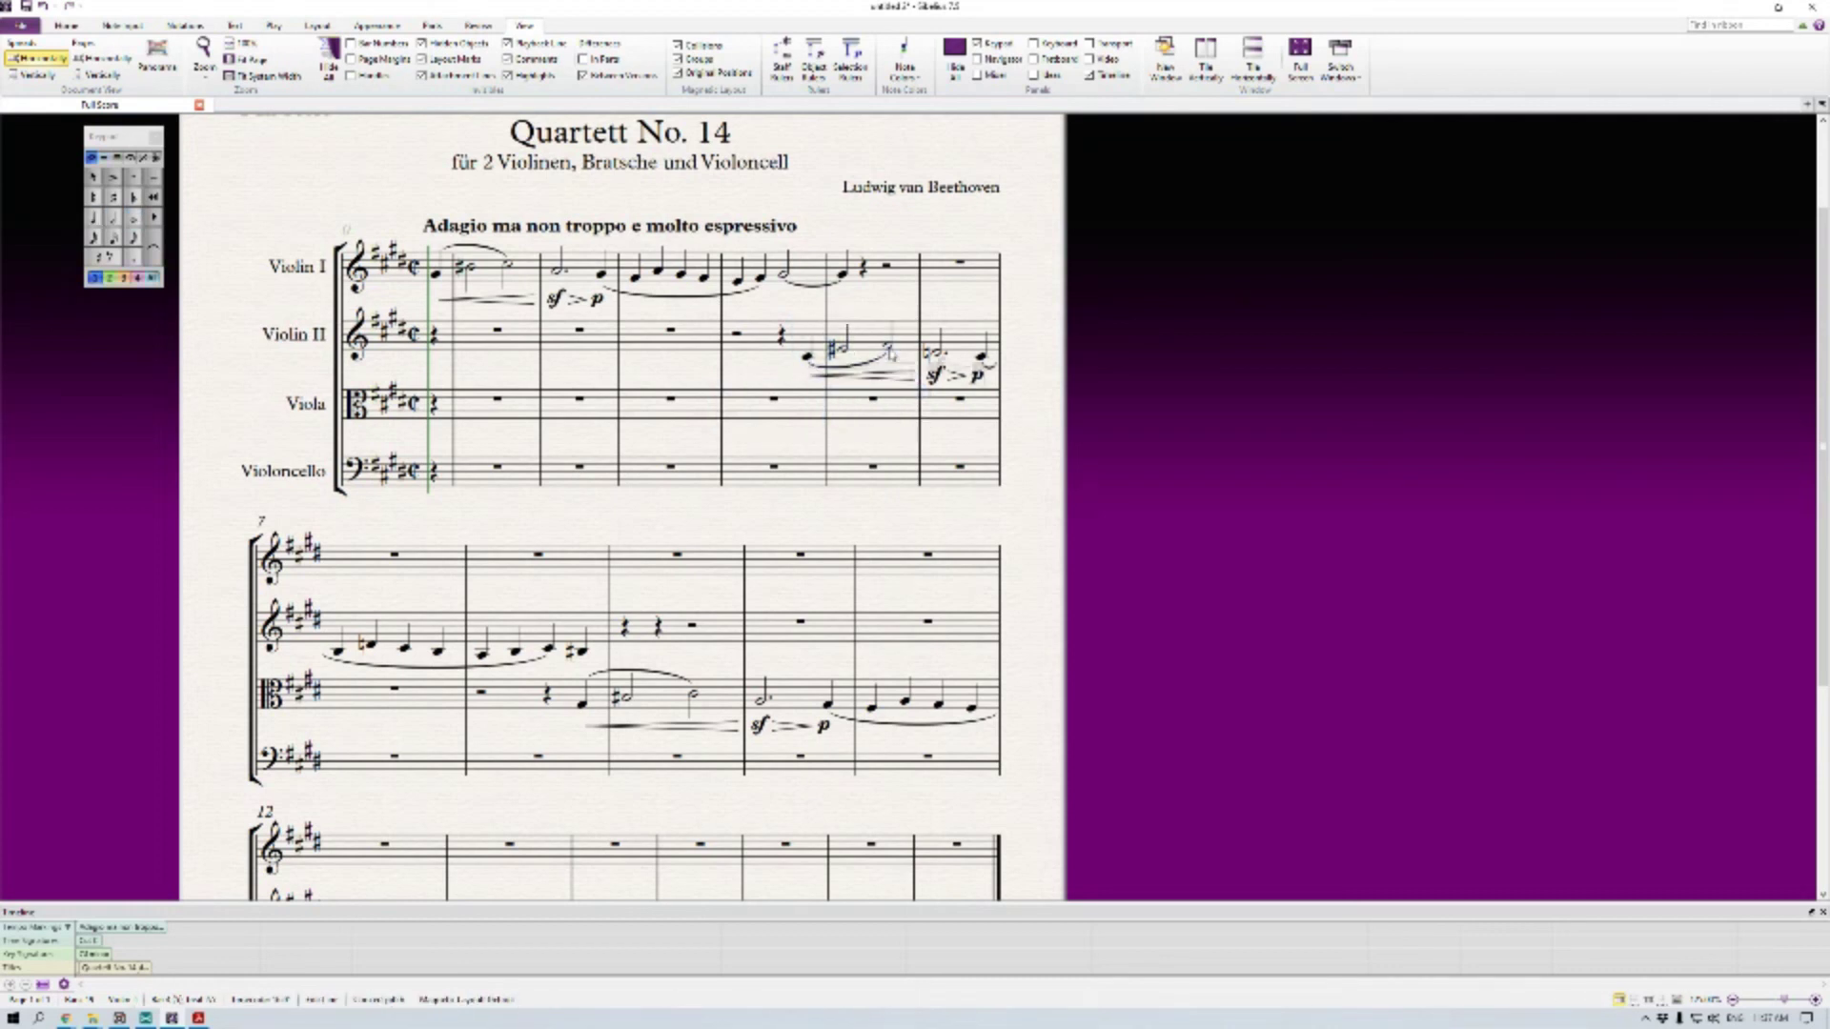
{"action": "left_click", "coordinate": [772, 365]}
{"action": "mouse_move", "coordinate": [793, 454]}
{"action": "left_mouse_down"}
{"action": "mouse_move", "coordinate": [807, 515]}
{"action": "mouse_move", "coordinate": [775, 483]}
{"action": "left_mouse_up"}
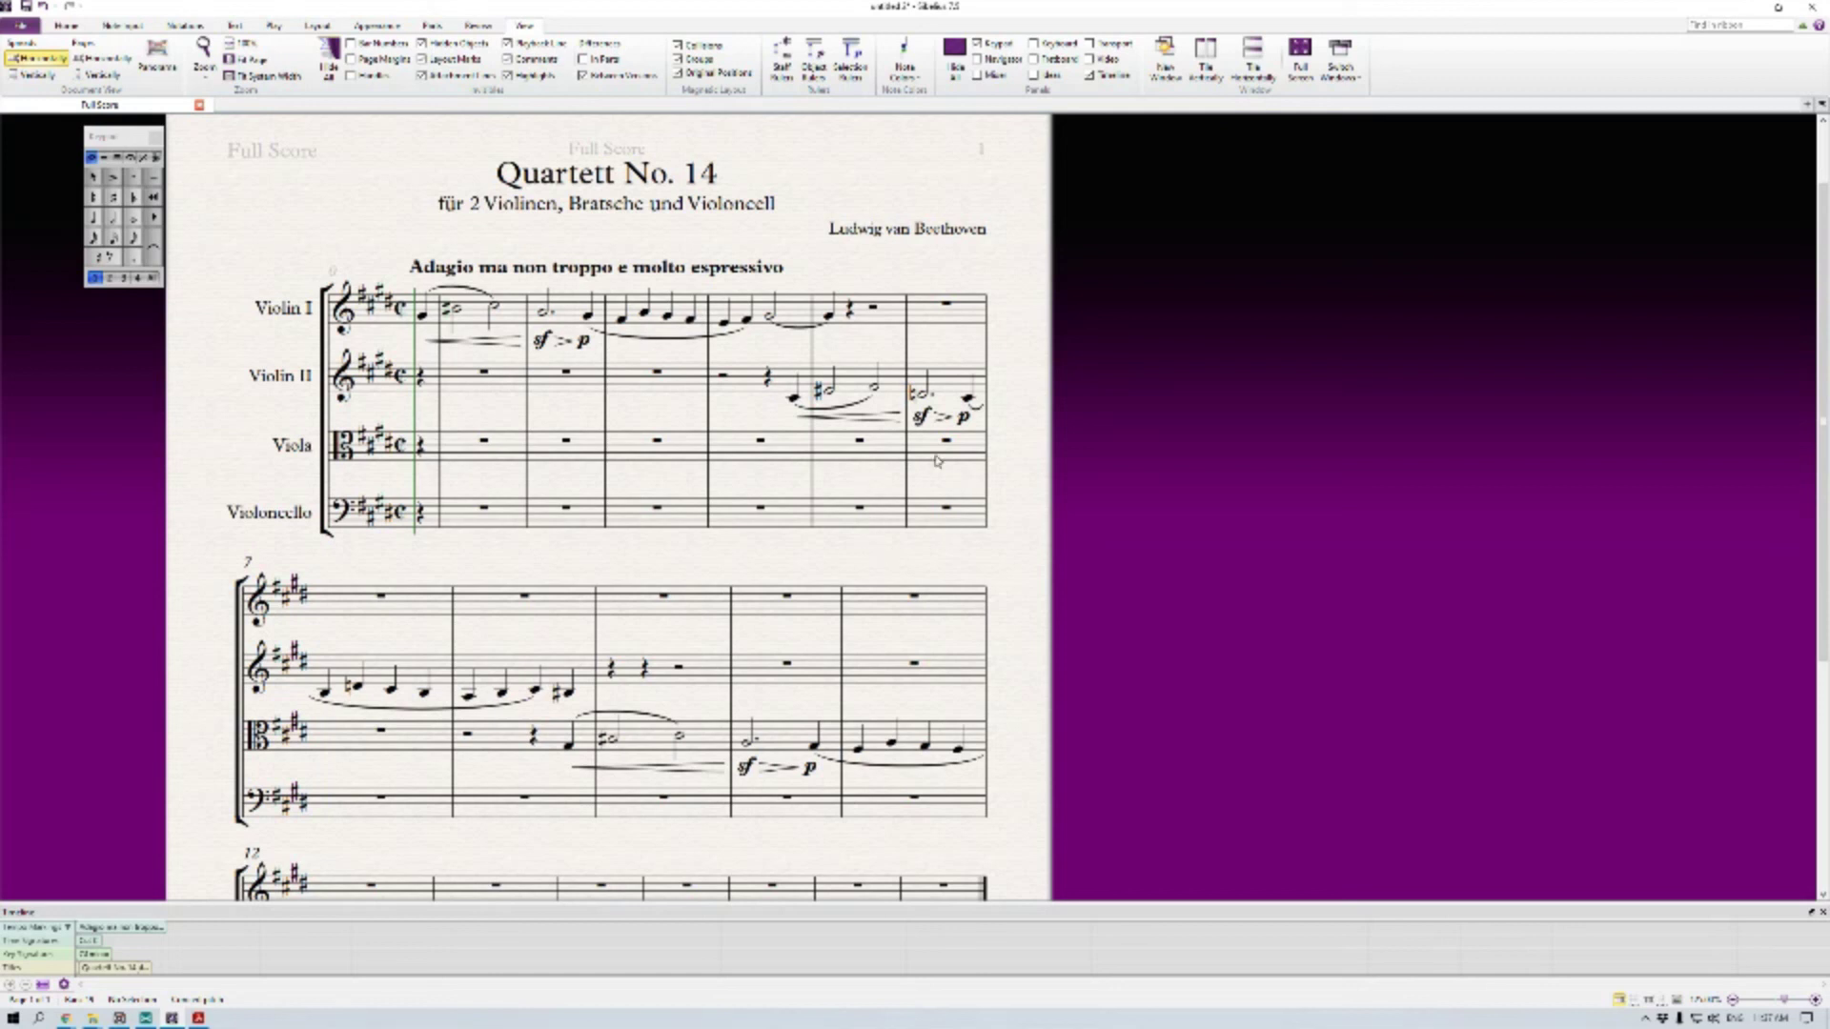
Enter a half note with a natural sign and a quarter note after the first note of Violin I's bar 5
{"action": "left_click", "coordinate": [830, 316]}
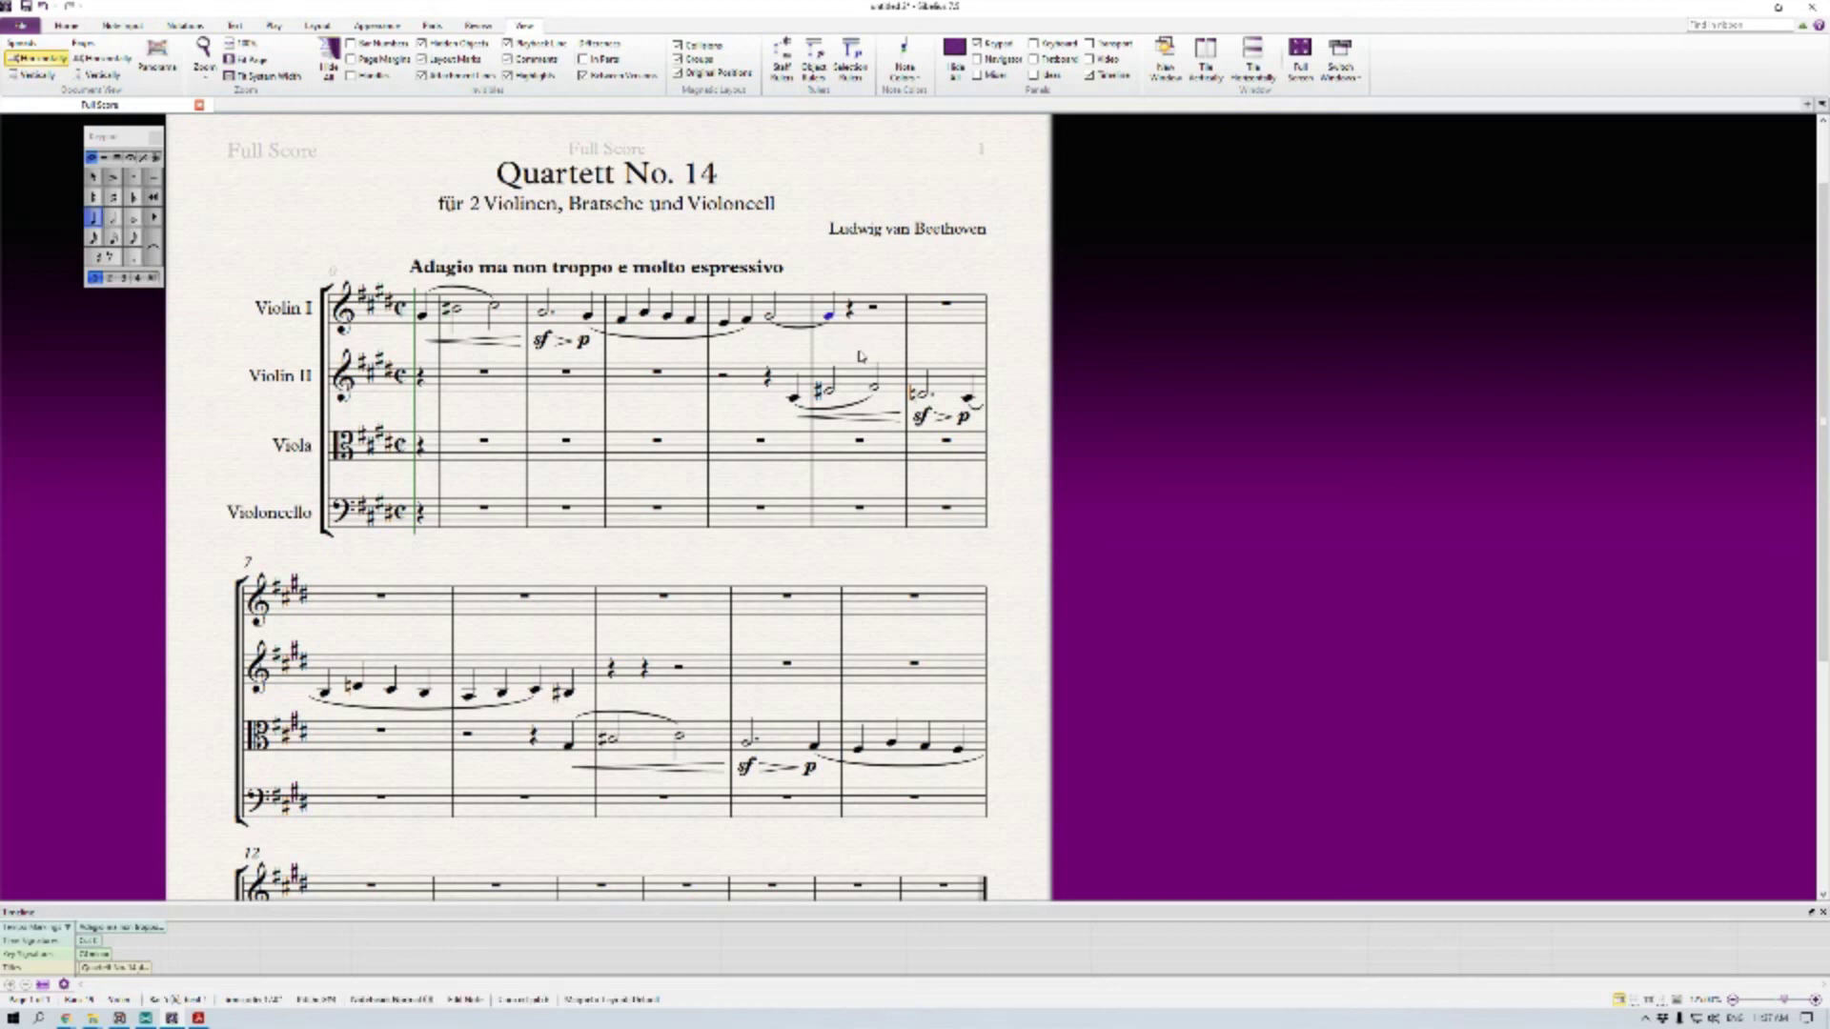
{"action": "key", "text": "c"}
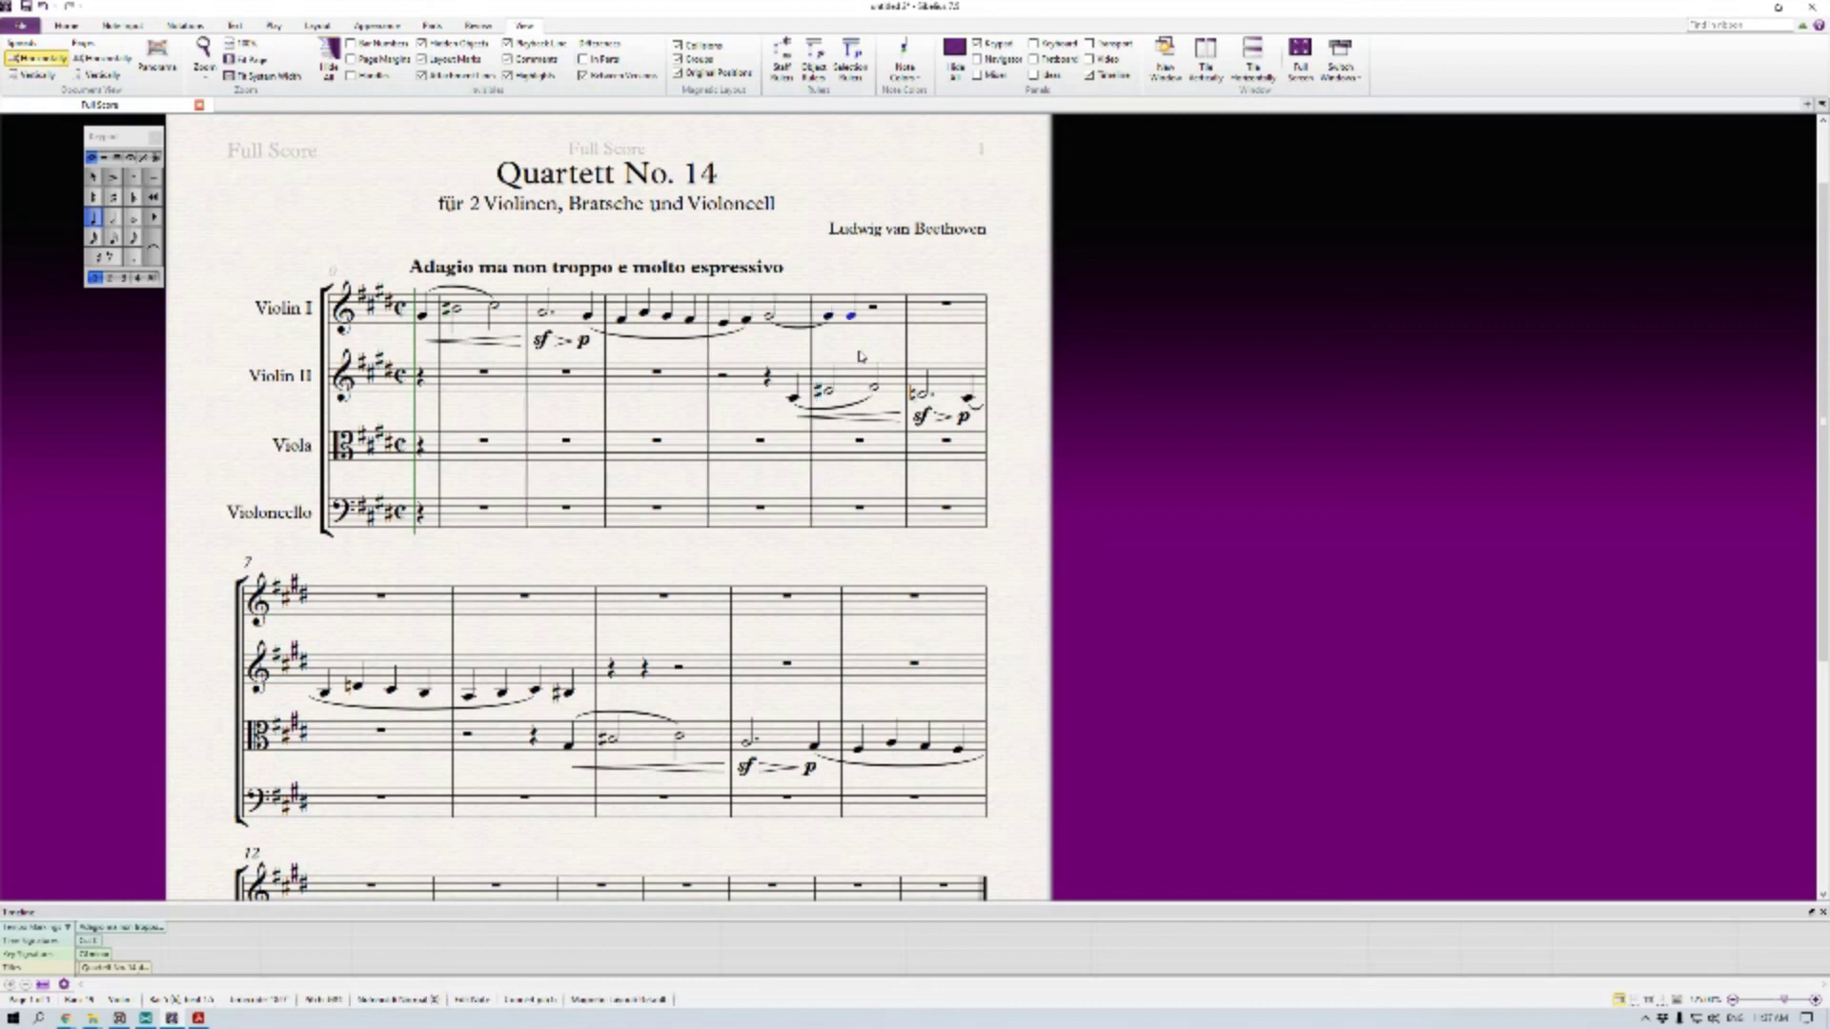
{"action": "key", "text": "KP_5"}
{"action": "key", "text": "KP_7"}
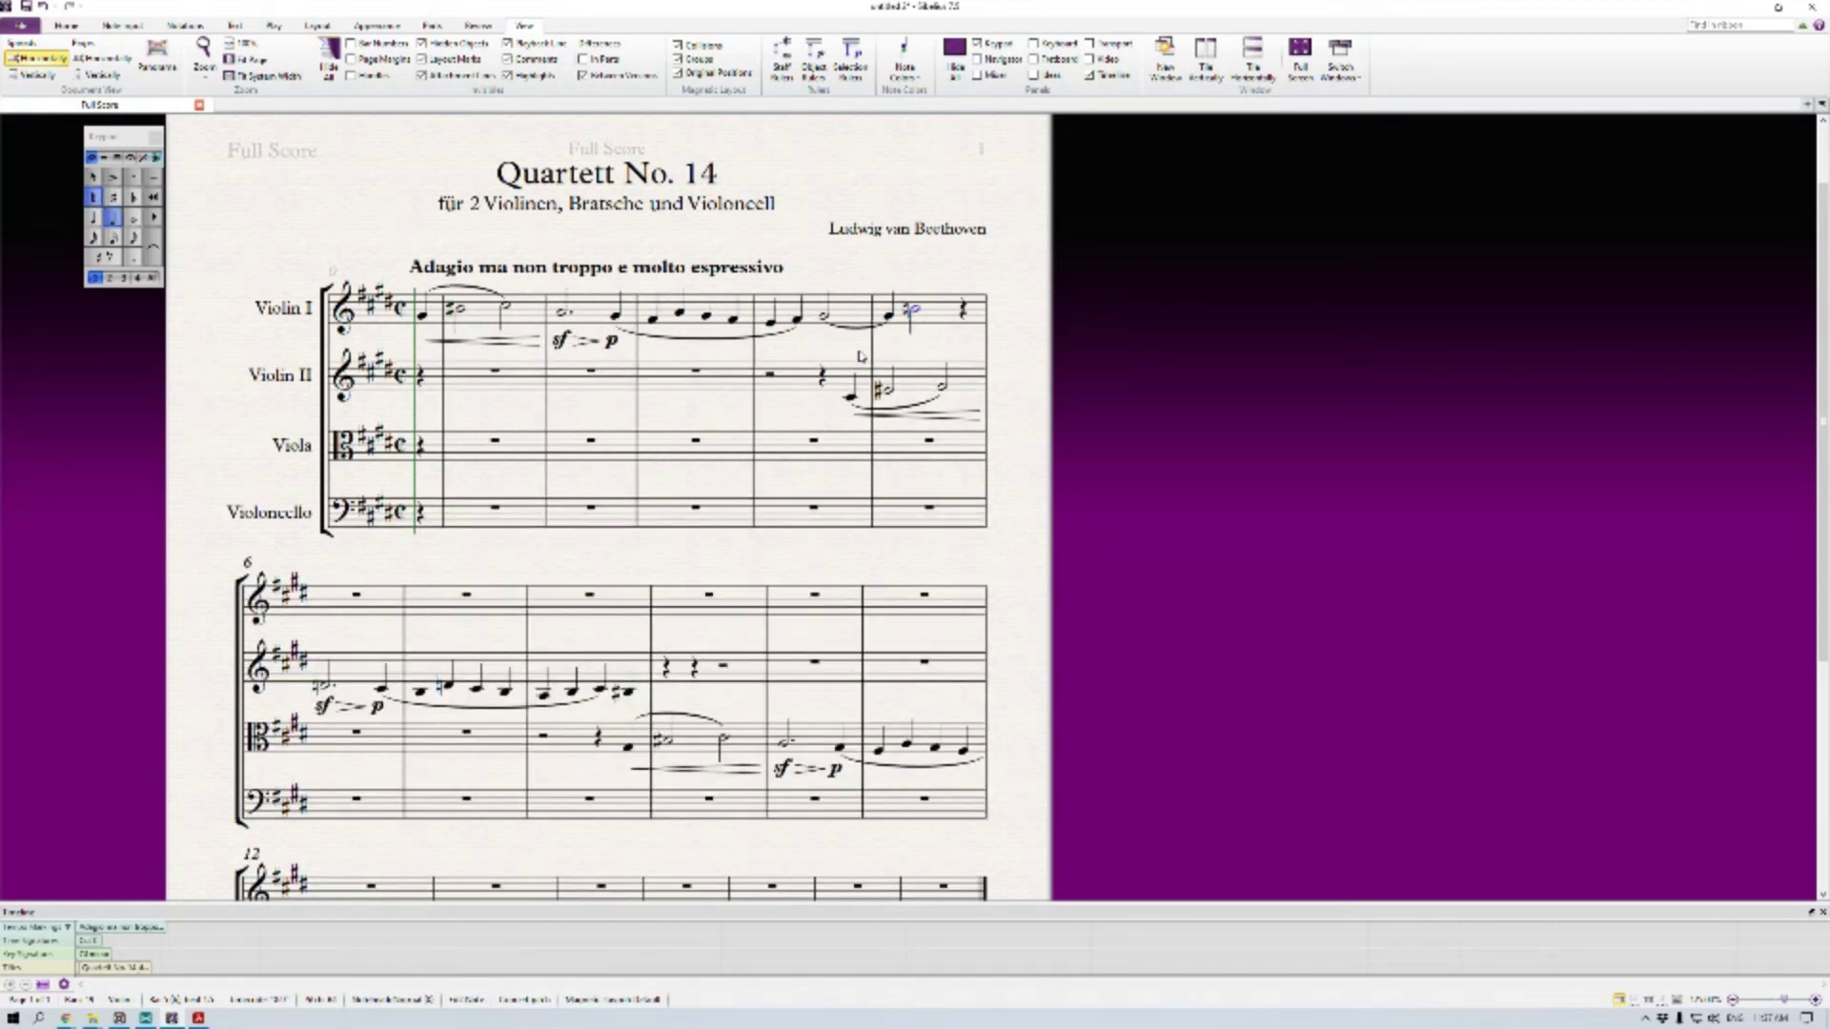
{"action": "key", "text": "KP_4"}
{"action": "key", "text": "b"}
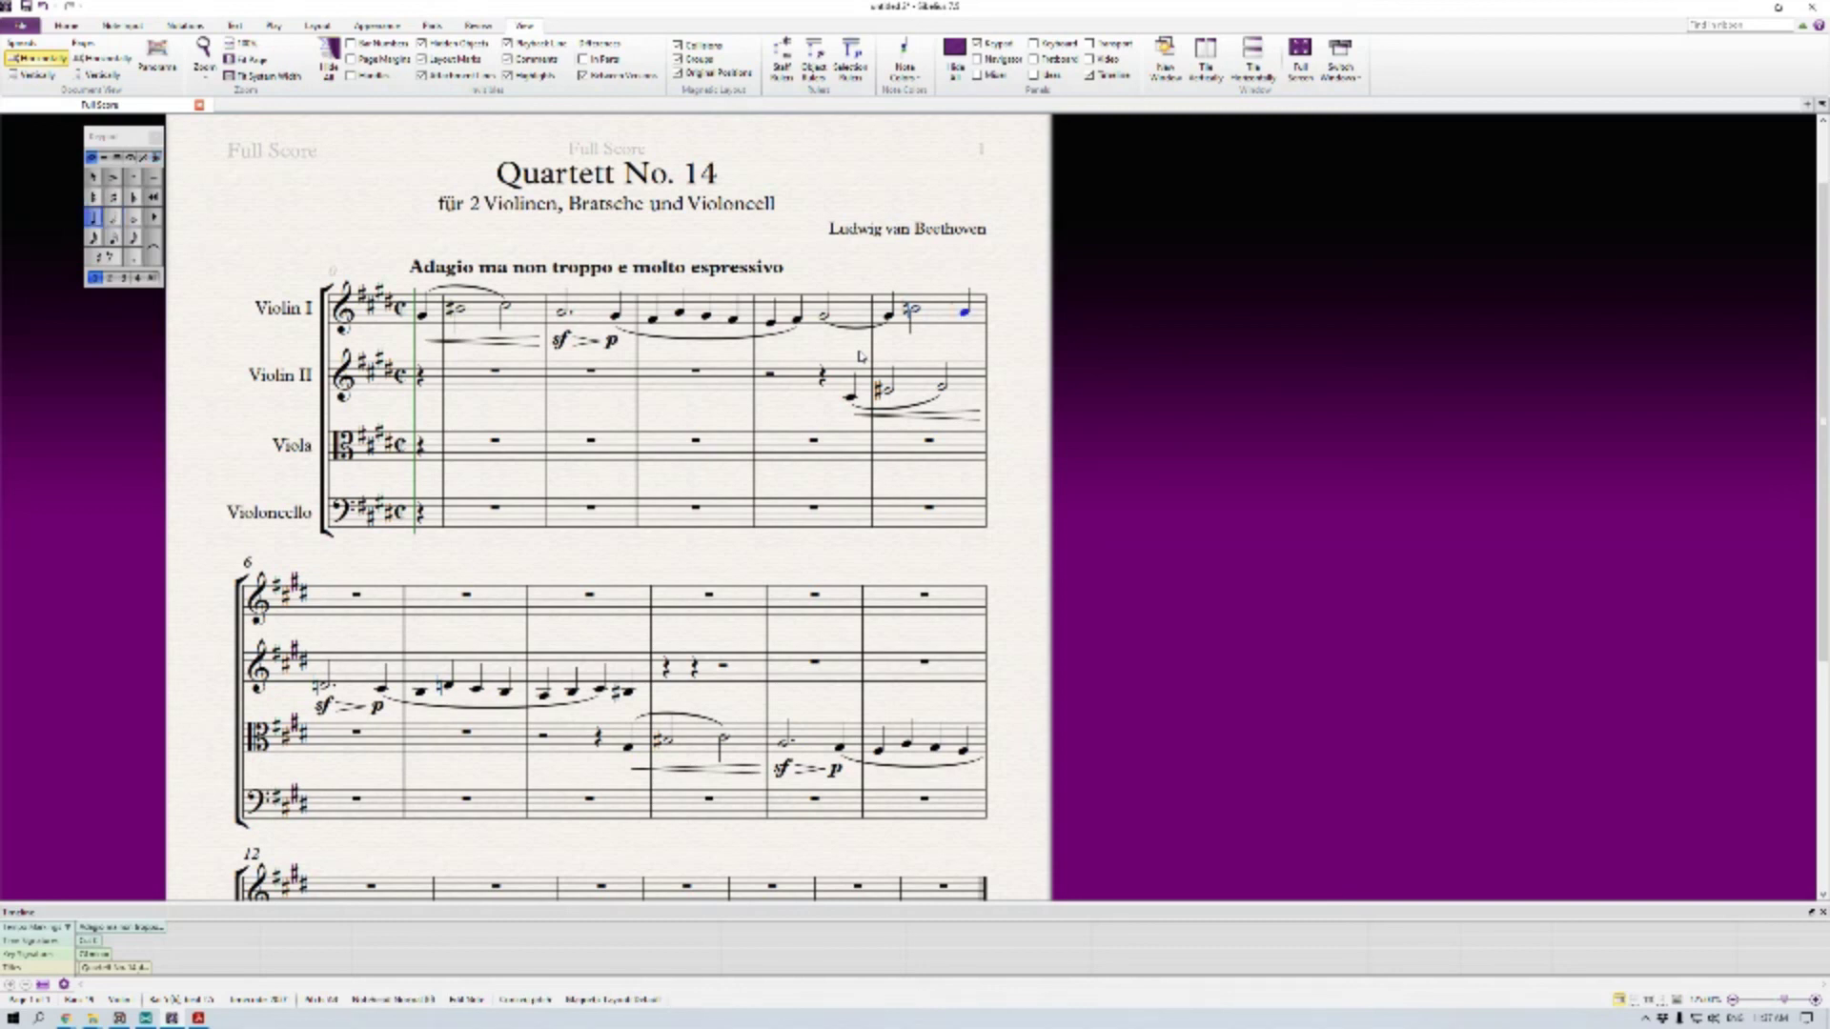
Continue Violin I with four quarter notes in bar 6 and a quarter, a half and a high E quarter note in bar 7
{"action": "key", "text": "a"}
{"action": "key", "text": "f"}
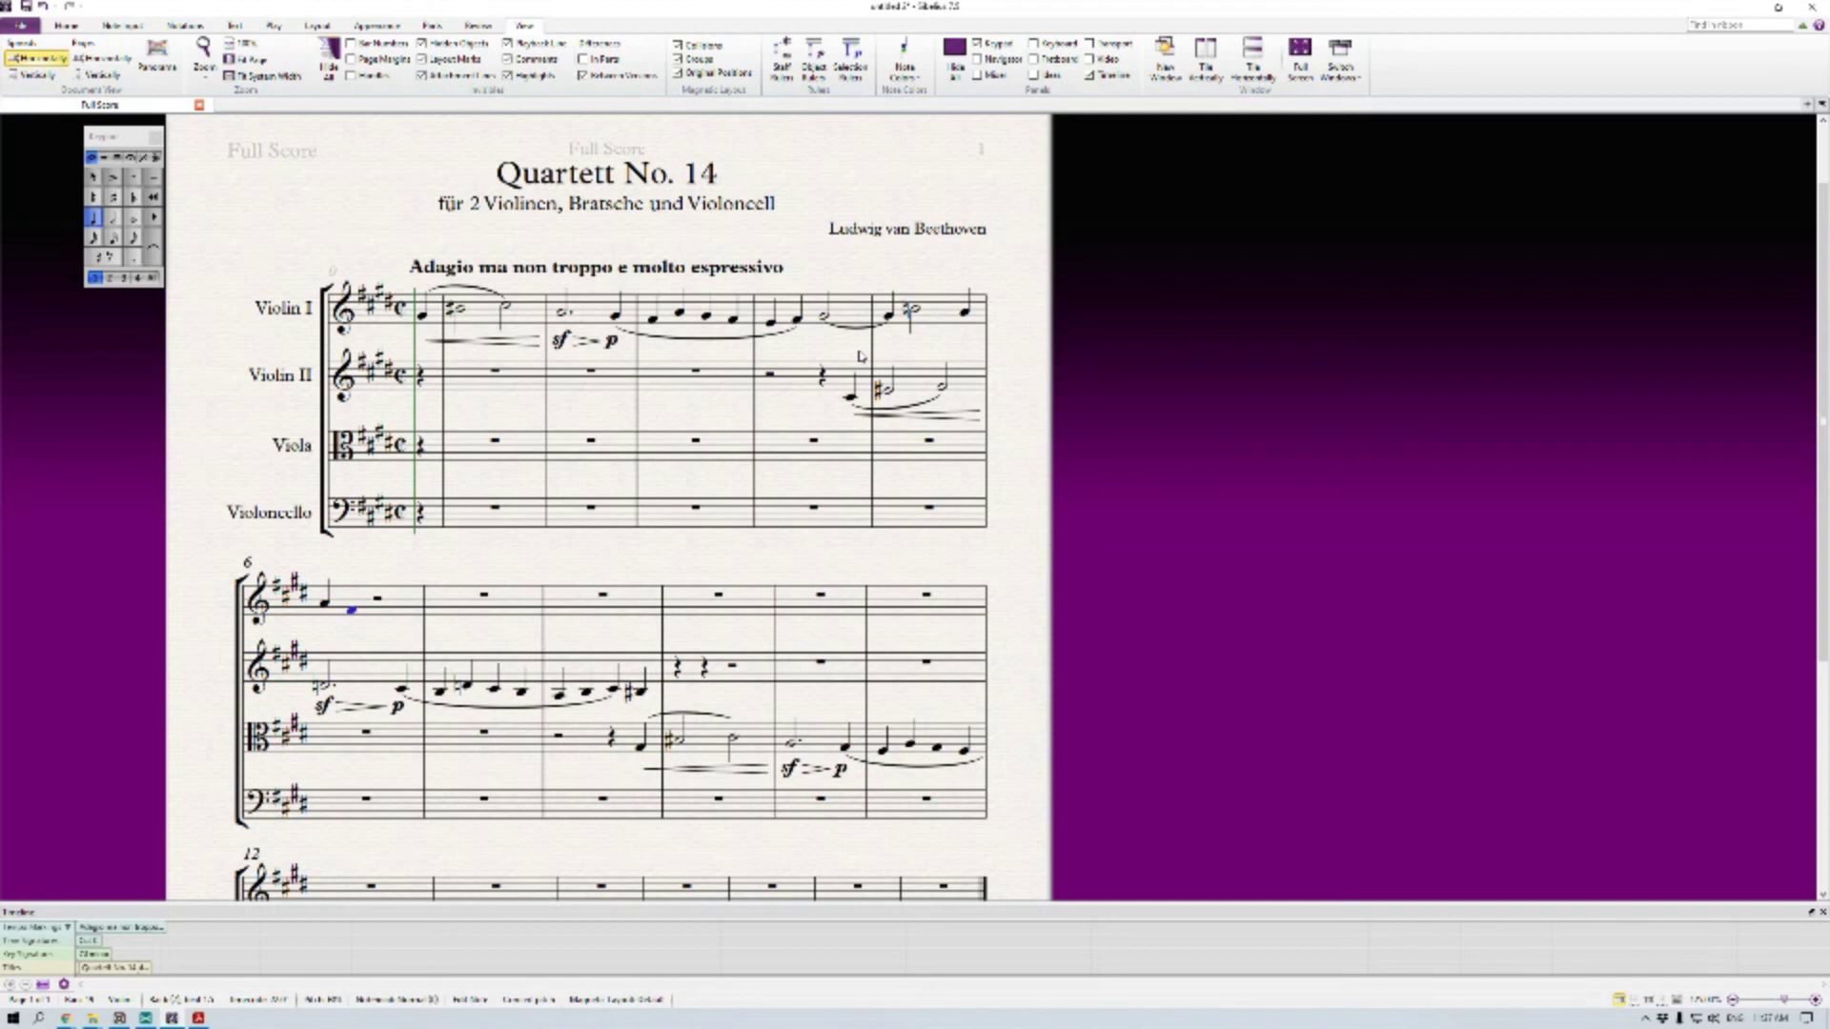
{"action": "key", "text": "g"}
{"action": "key", "text": "a"}
{"action": "key", "text": "g"}
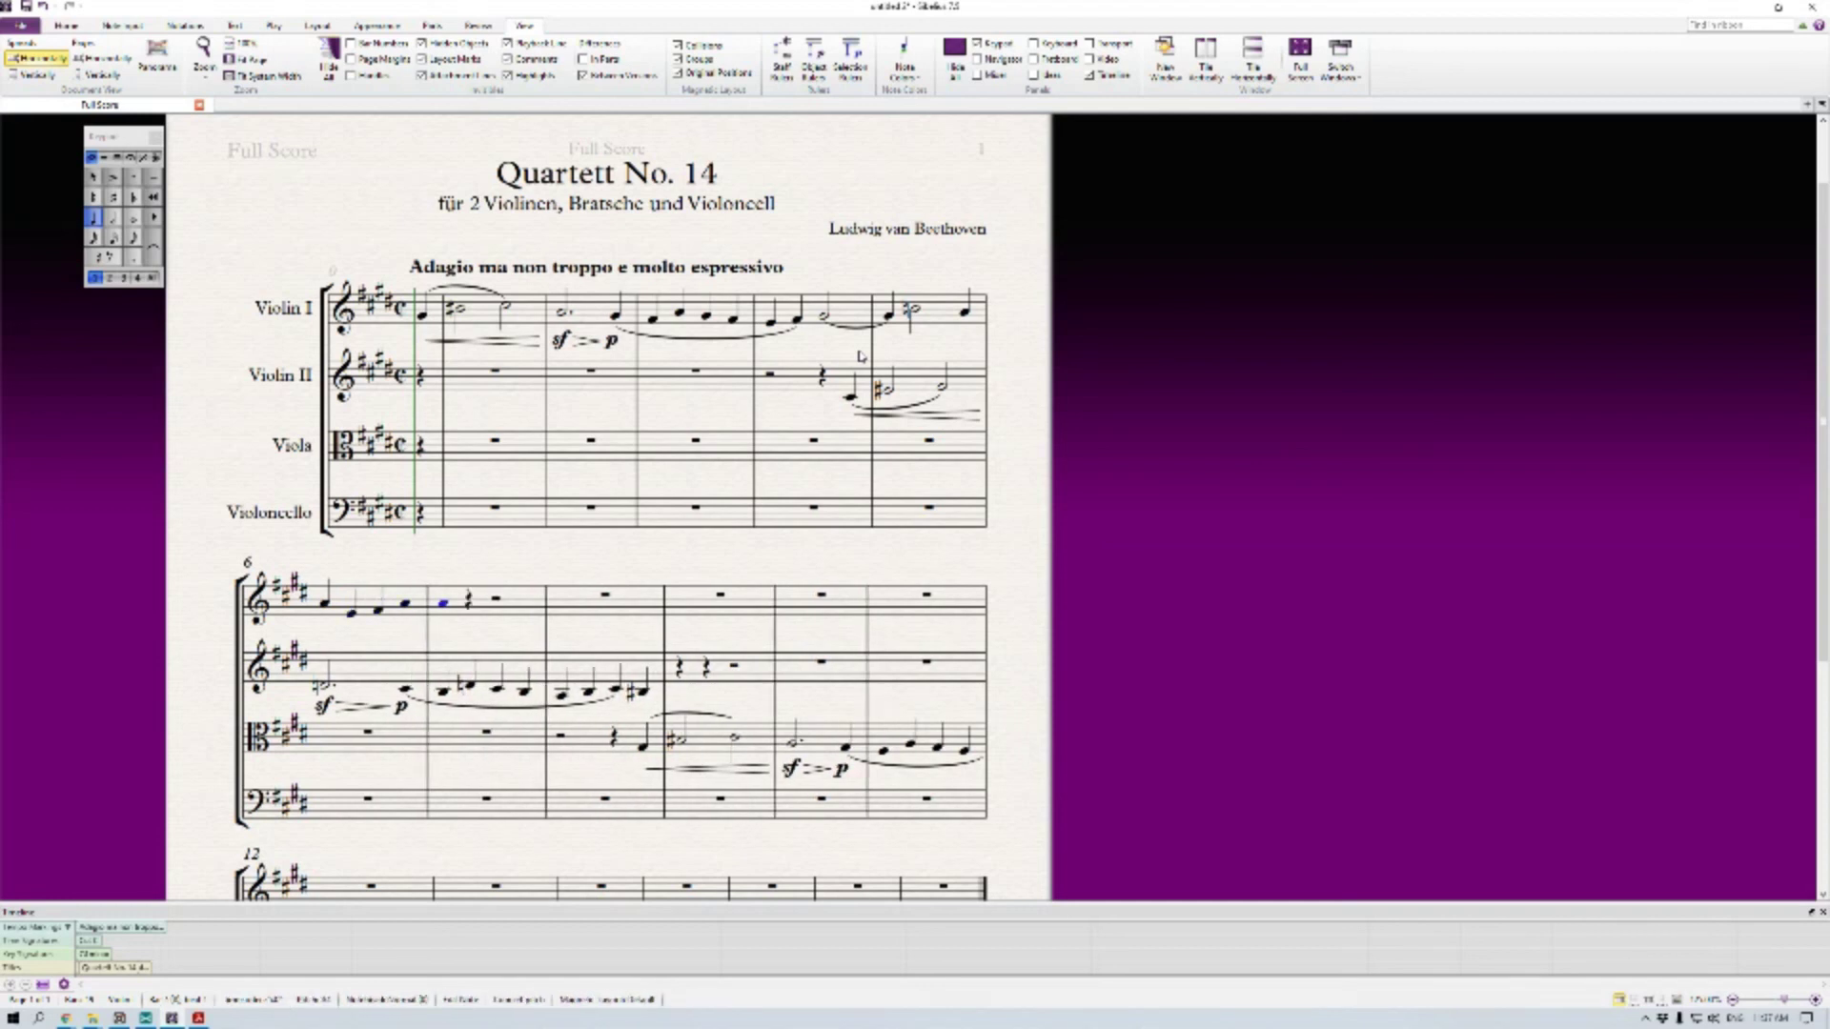
{"action": "key", "text": "f"}
{"action": "key", "text": "Down"}
{"action": "key", "text": "5"}
{"action": "key", "text": "Right"}
{"action": "key", "text": "e"}
{"action": "key", "text": "ctrl+Up"}
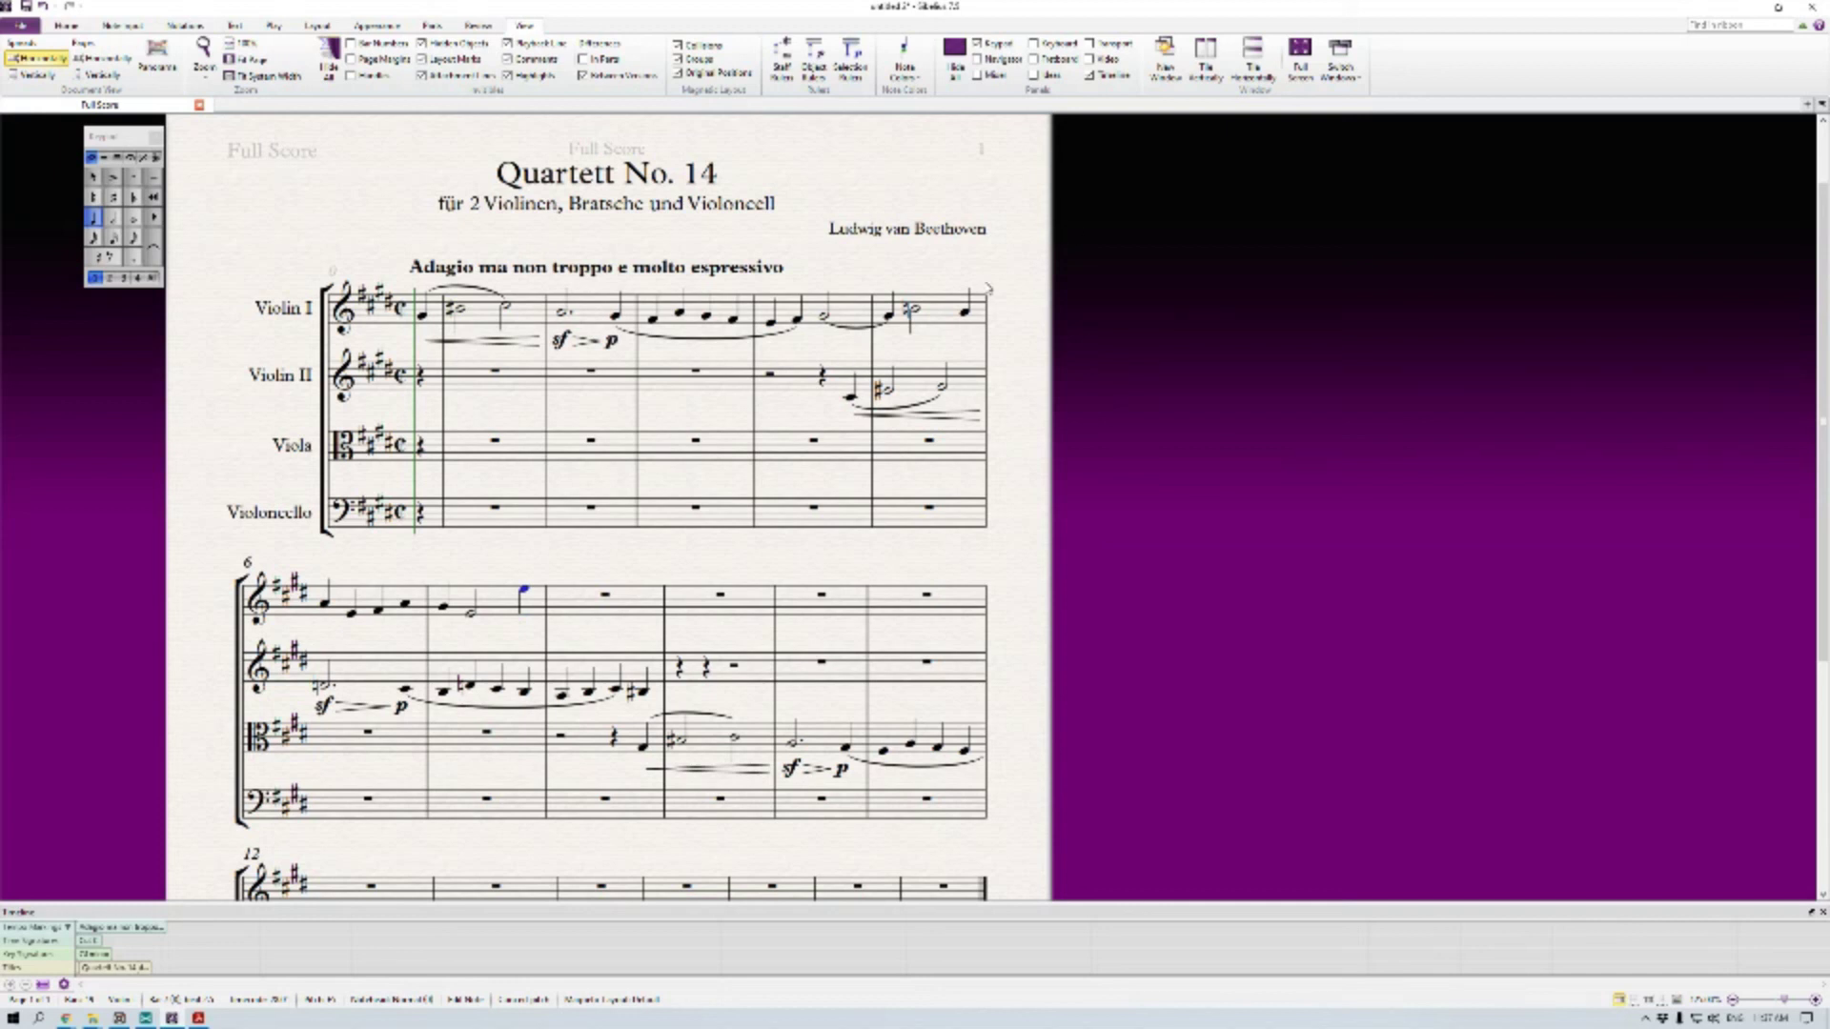
Add sharps to the second notes of Violin I's bars 6 and 7 and to the high E ending bar 7
{"action": "left_click", "coordinate": [354, 616]}
{"action": "key", "text": "8"}
{"action": "left_click", "coordinate": [470, 616]}
{"action": "key", "text": "8"}
{"action": "left_click", "coordinate": [523, 592]}
{"action": "key", "text": "8"}
{"action": "key", "text": "Escape"}
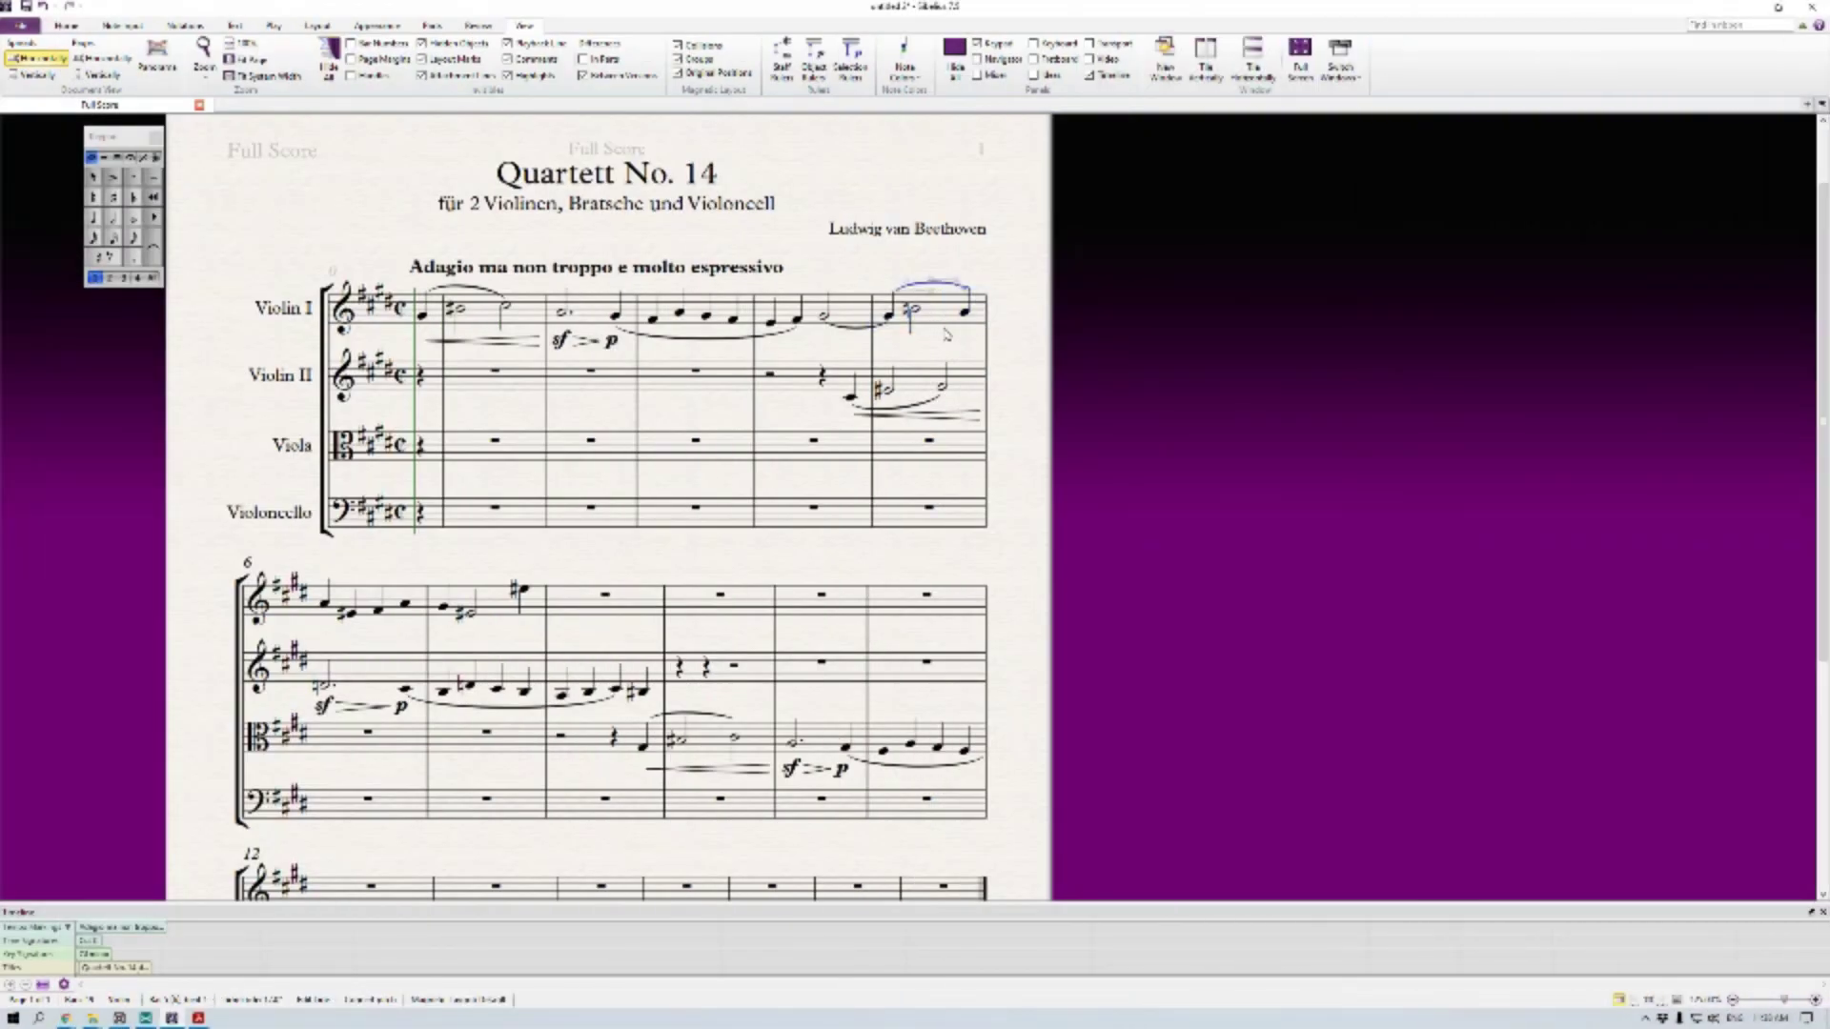
Try a slur in Violin I from the half note in bar 4 to the last note of bar 5, and undo it
{"action": "left_click", "coordinate": [946, 333]}
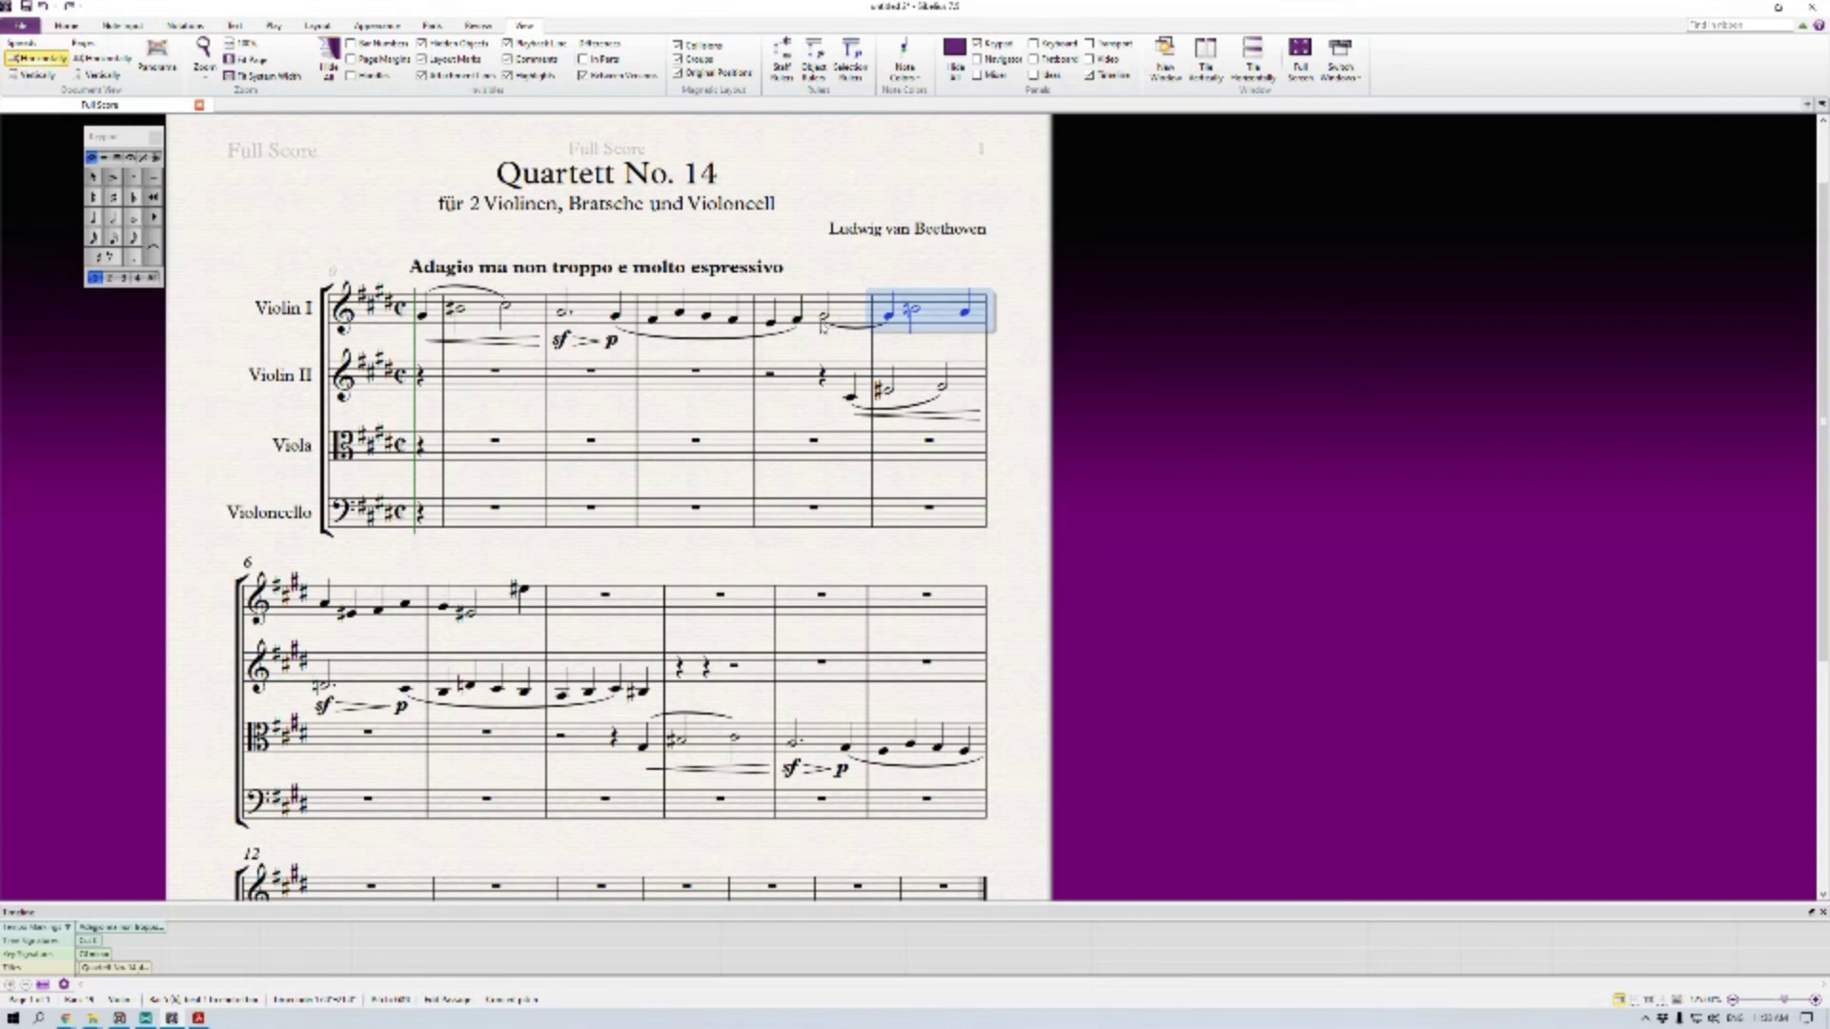
{"action": "left_click", "coordinate": [824, 317]}
{"action": "left_click", "coordinate": [965, 318], "text": "shift"}
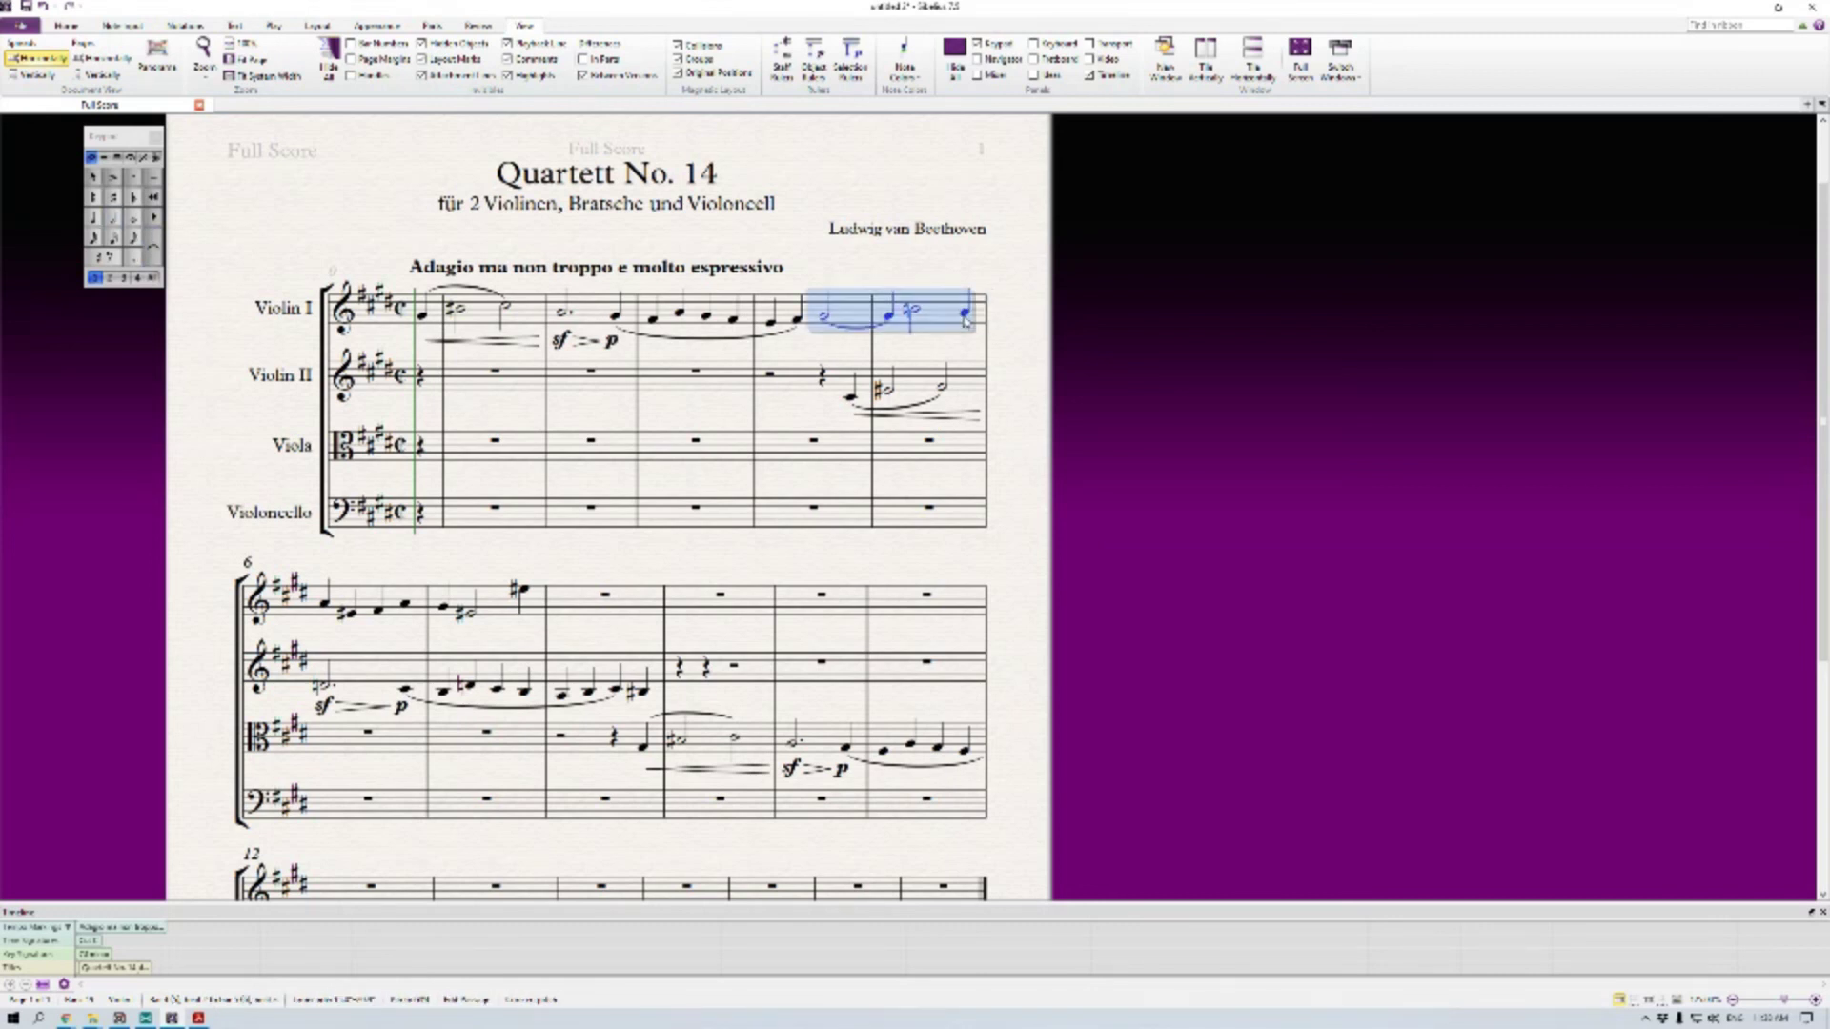
{"action": "key", "text": "s"}
{"action": "key", "text": "ctrl+z"}
Try one long slur in Violin I from the half note in bar 4 to the end of bar 7, and undo the slurs
{"action": "left_click", "coordinate": [966, 316]}
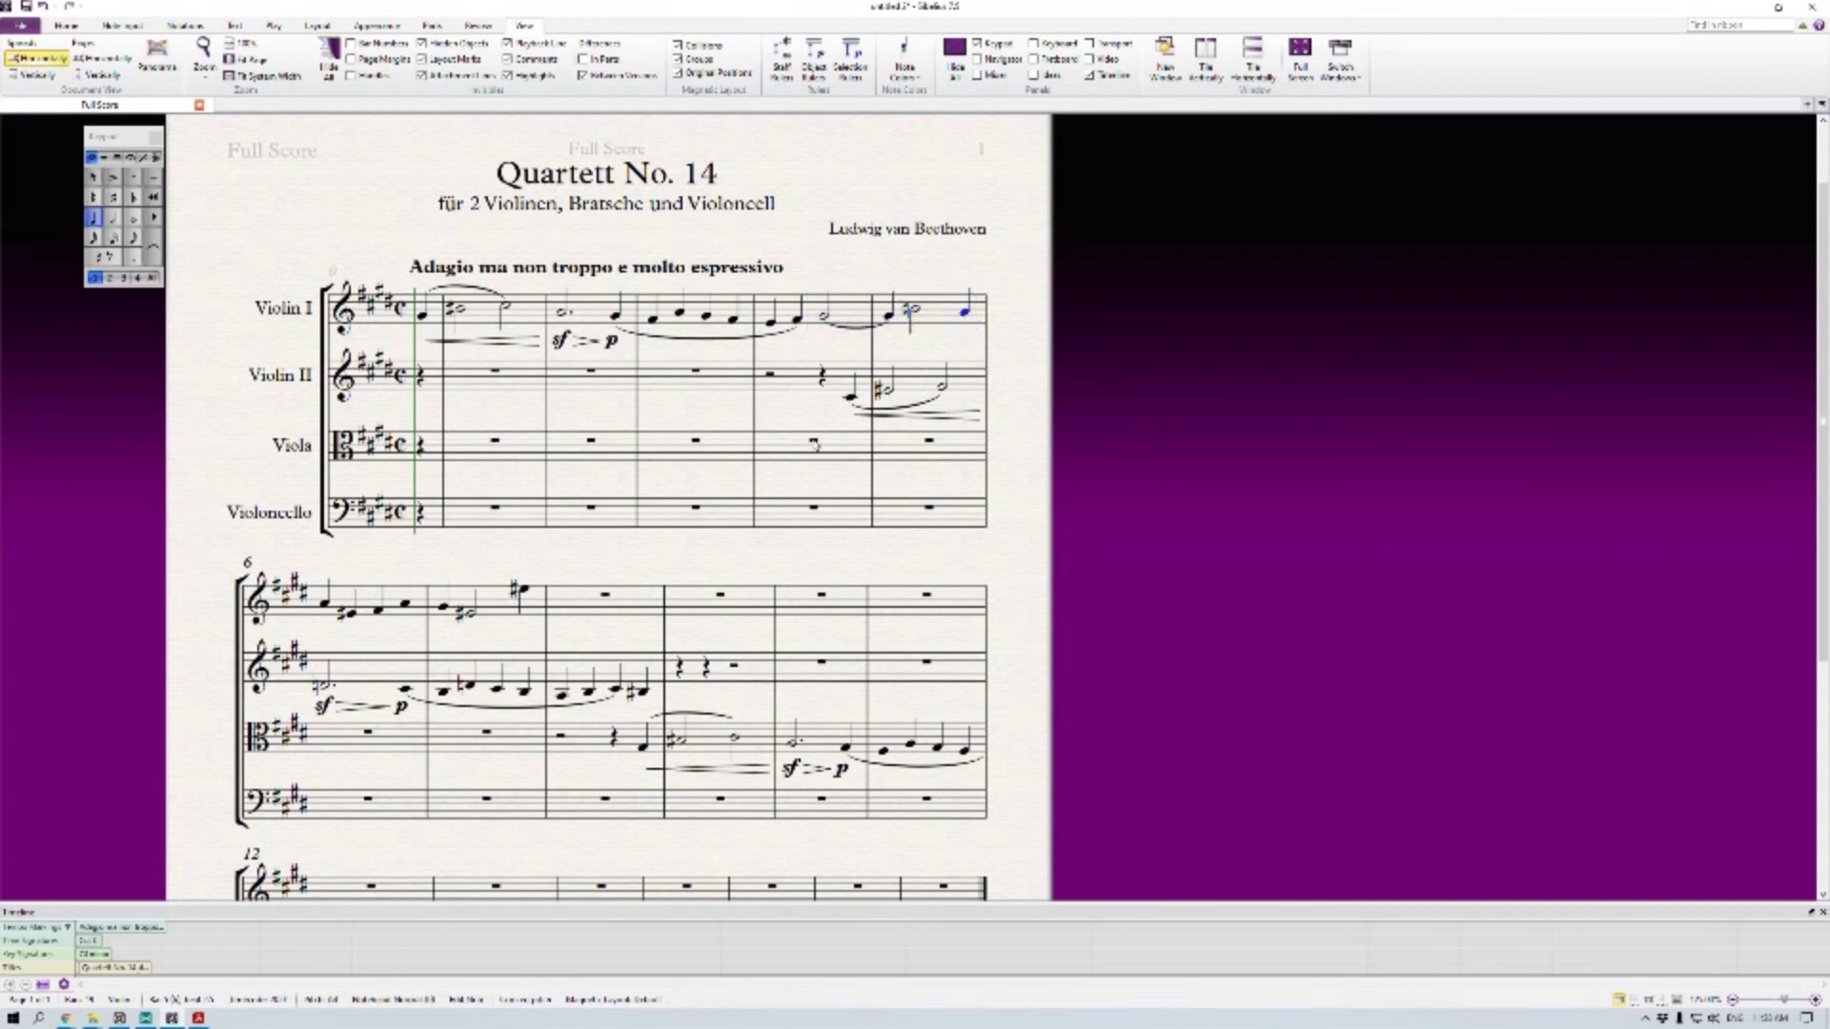
{"action": "left_click", "coordinate": [527, 592]}
{"action": "left_click", "coordinate": [823, 316], "text": "shift"}
{"action": "key", "text": "s"}
{"action": "key", "text": "Escape"}
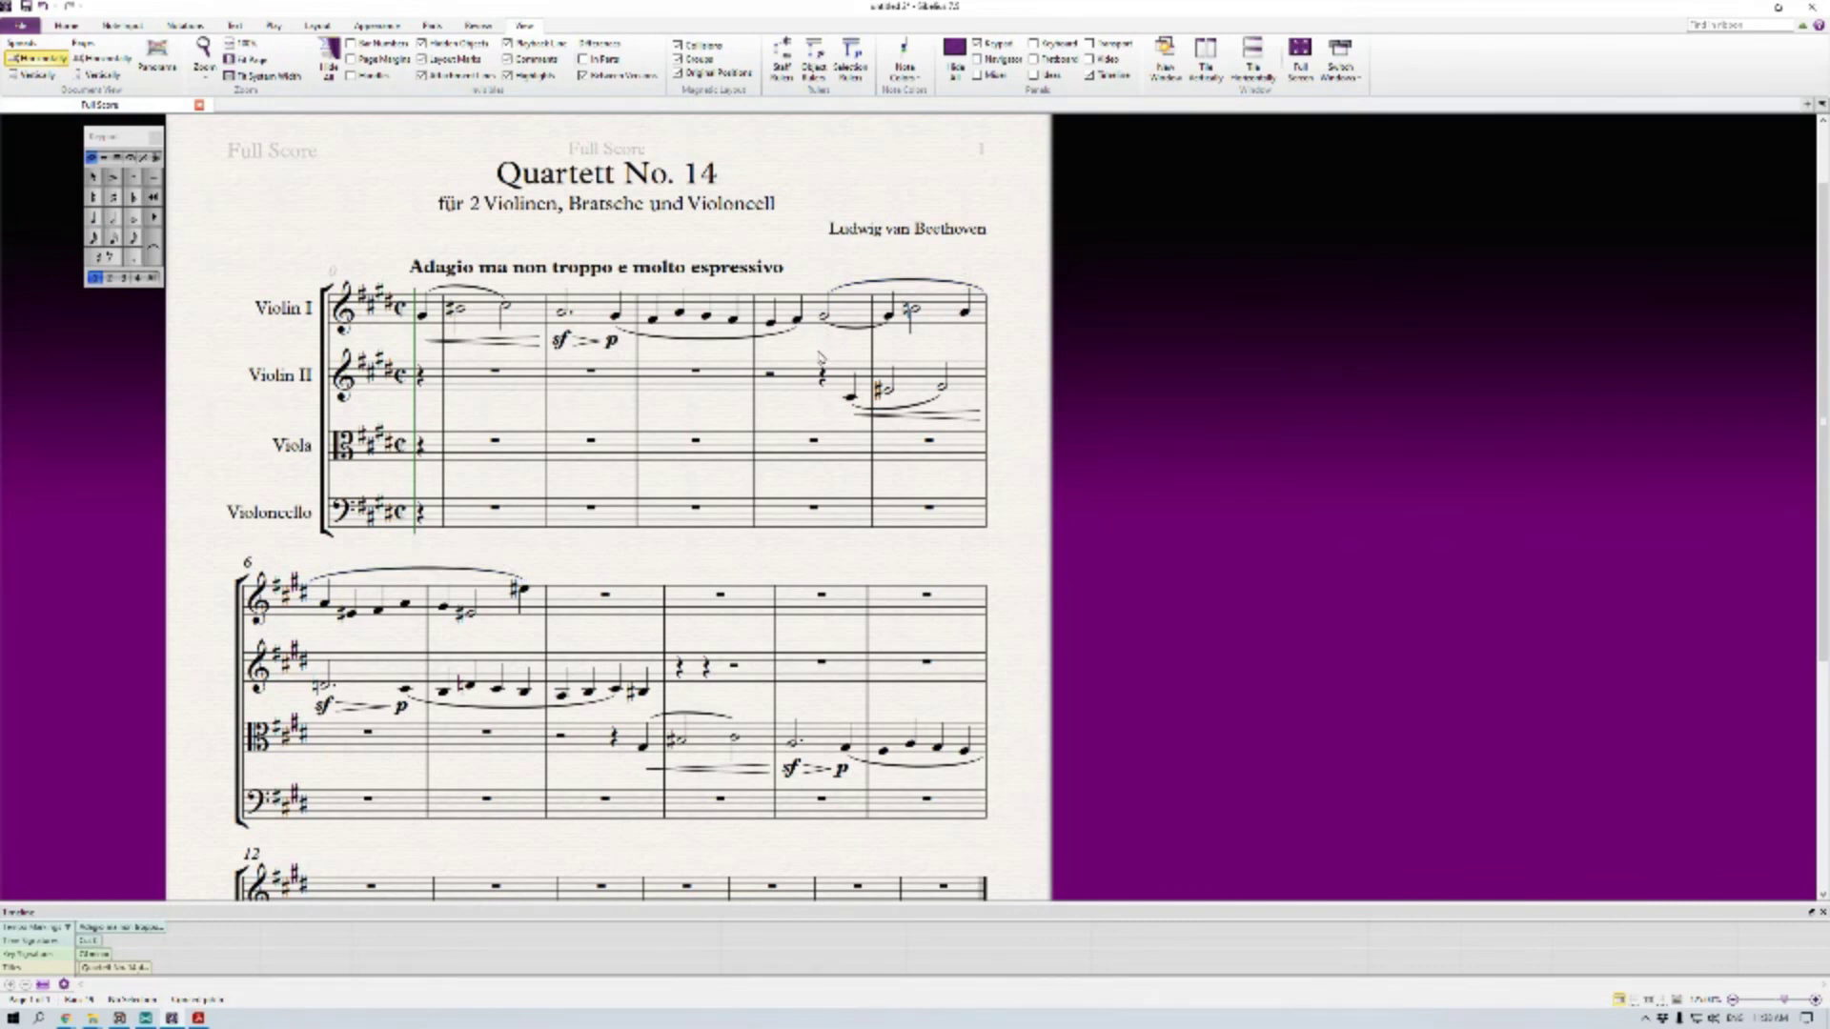
{"action": "key", "text": "ctrl+z"}
{"action": "key", "text": "ctrl+z"}
{"action": "key", "text": "ctrl+z"}
{"action": "key", "text": "ctrl+z"}
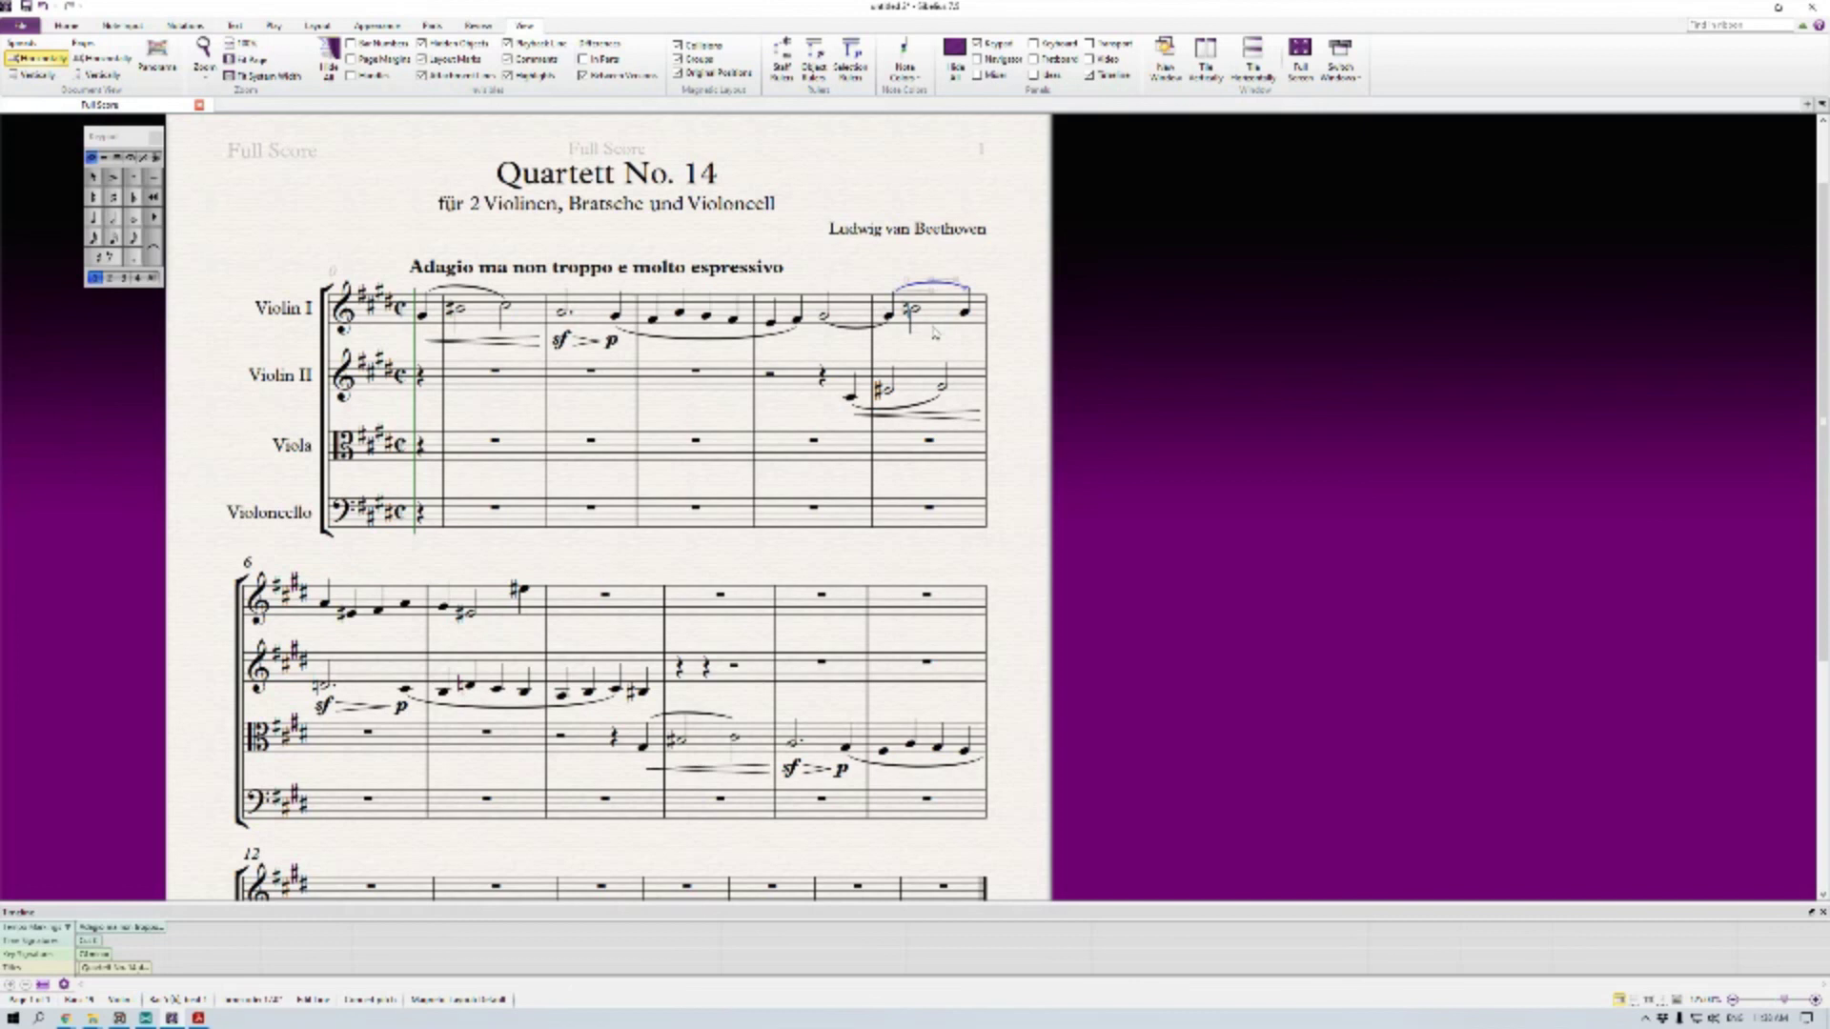
{"action": "key", "text": "ctrl+z"}
{"action": "key", "text": "Escape"}
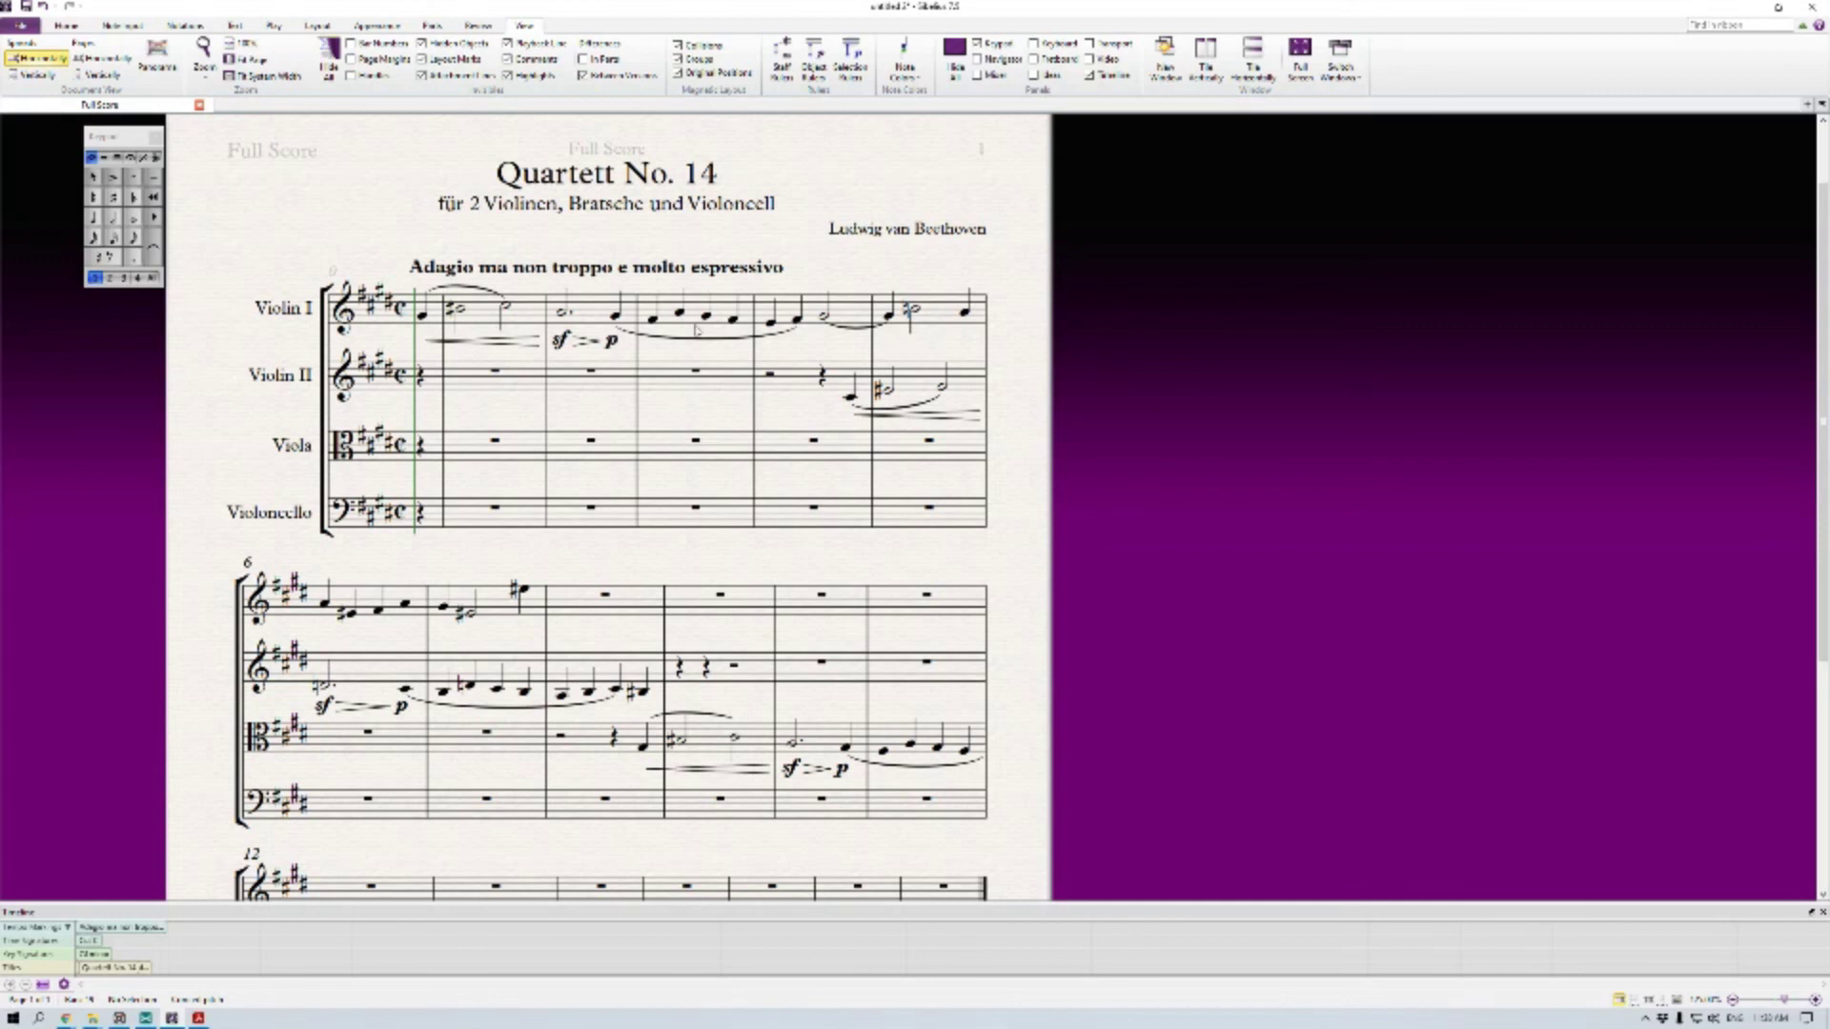
Slur Violin I's bar 5 and add a separate slur over its notes in bars 6–7
{"action": "left_click", "coordinate": [935, 322]}
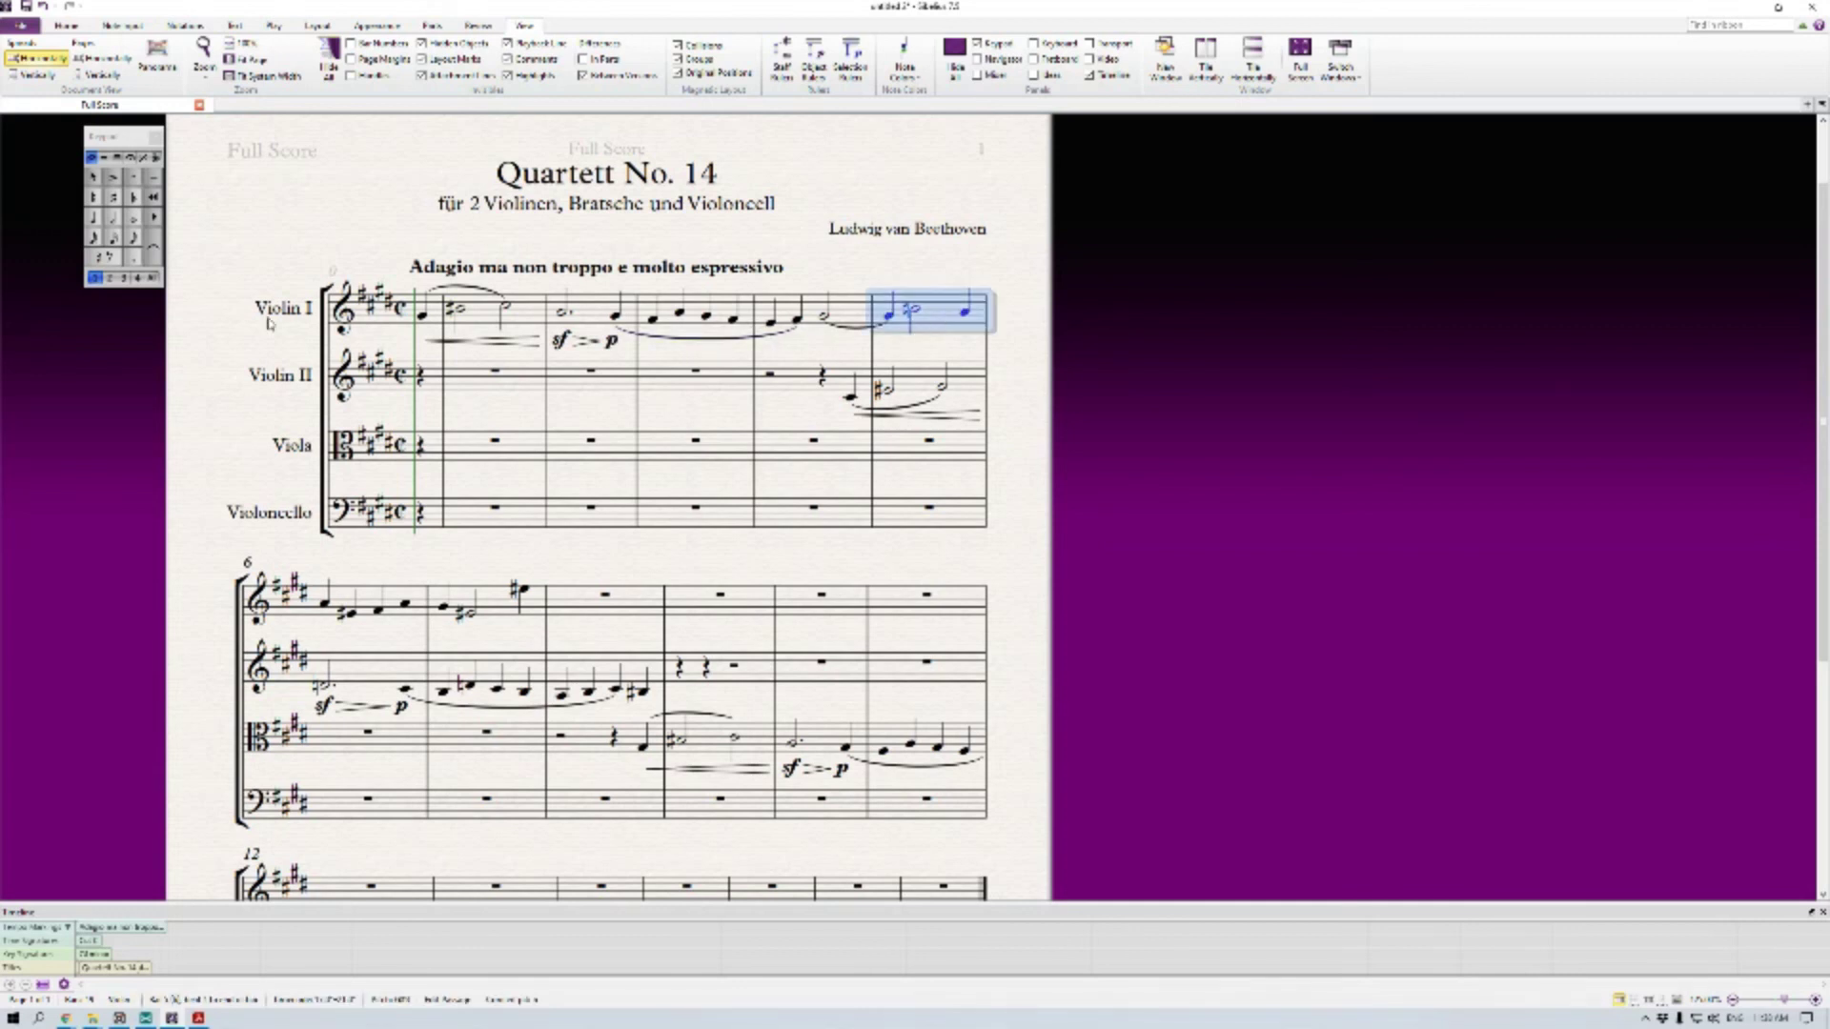
{"action": "left_click", "coordinate": [155, 258]}
{"action": "key", "text": "Escape"}
{"action": "left_click", "coordinate": [342, 601]}
{"action": "left_click", "coordinate": [497, 607], "text": "shift"}
{"action": "key", "text": "s"}
{"action": "key", "text": "Escape"}
Enter a half note and two quarter notes in Violin I's bar 8 and a half note in bar 9
{"action": "left_click", "coordinate": [522, 590]}
{"action": "key", "text": "f"}
{"action": "key", "text": "5"}
{"action": "key", "text": "r"}
{"action": "key", "text": "Down"}
{"action": "key", "text": "r"}
{"action": "key", "text": "Left"}
{"action": "key", "text": "4"}
{"action": "key", "text": "r"}
{"action": "key", "text": "Down"}
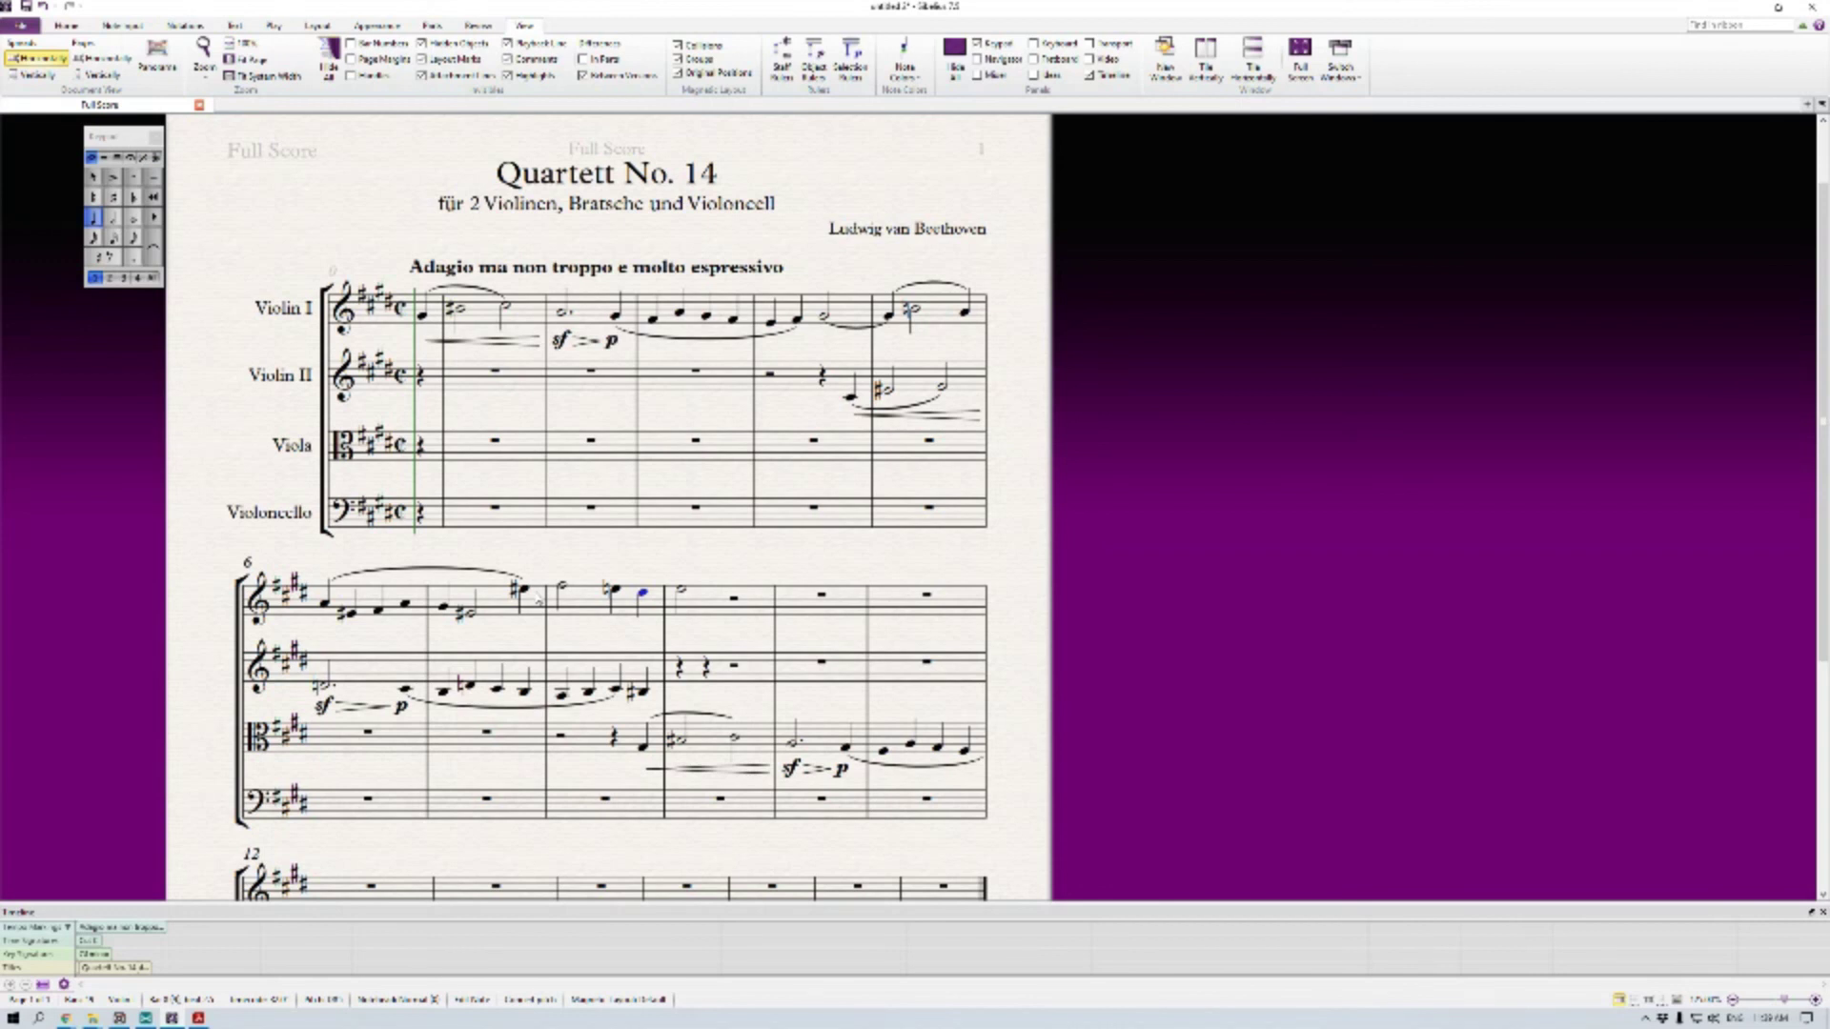
Delete the newly entered Violin I notes in bars 8–9
{"action": "left_click", "coordinate": [578, 600]}
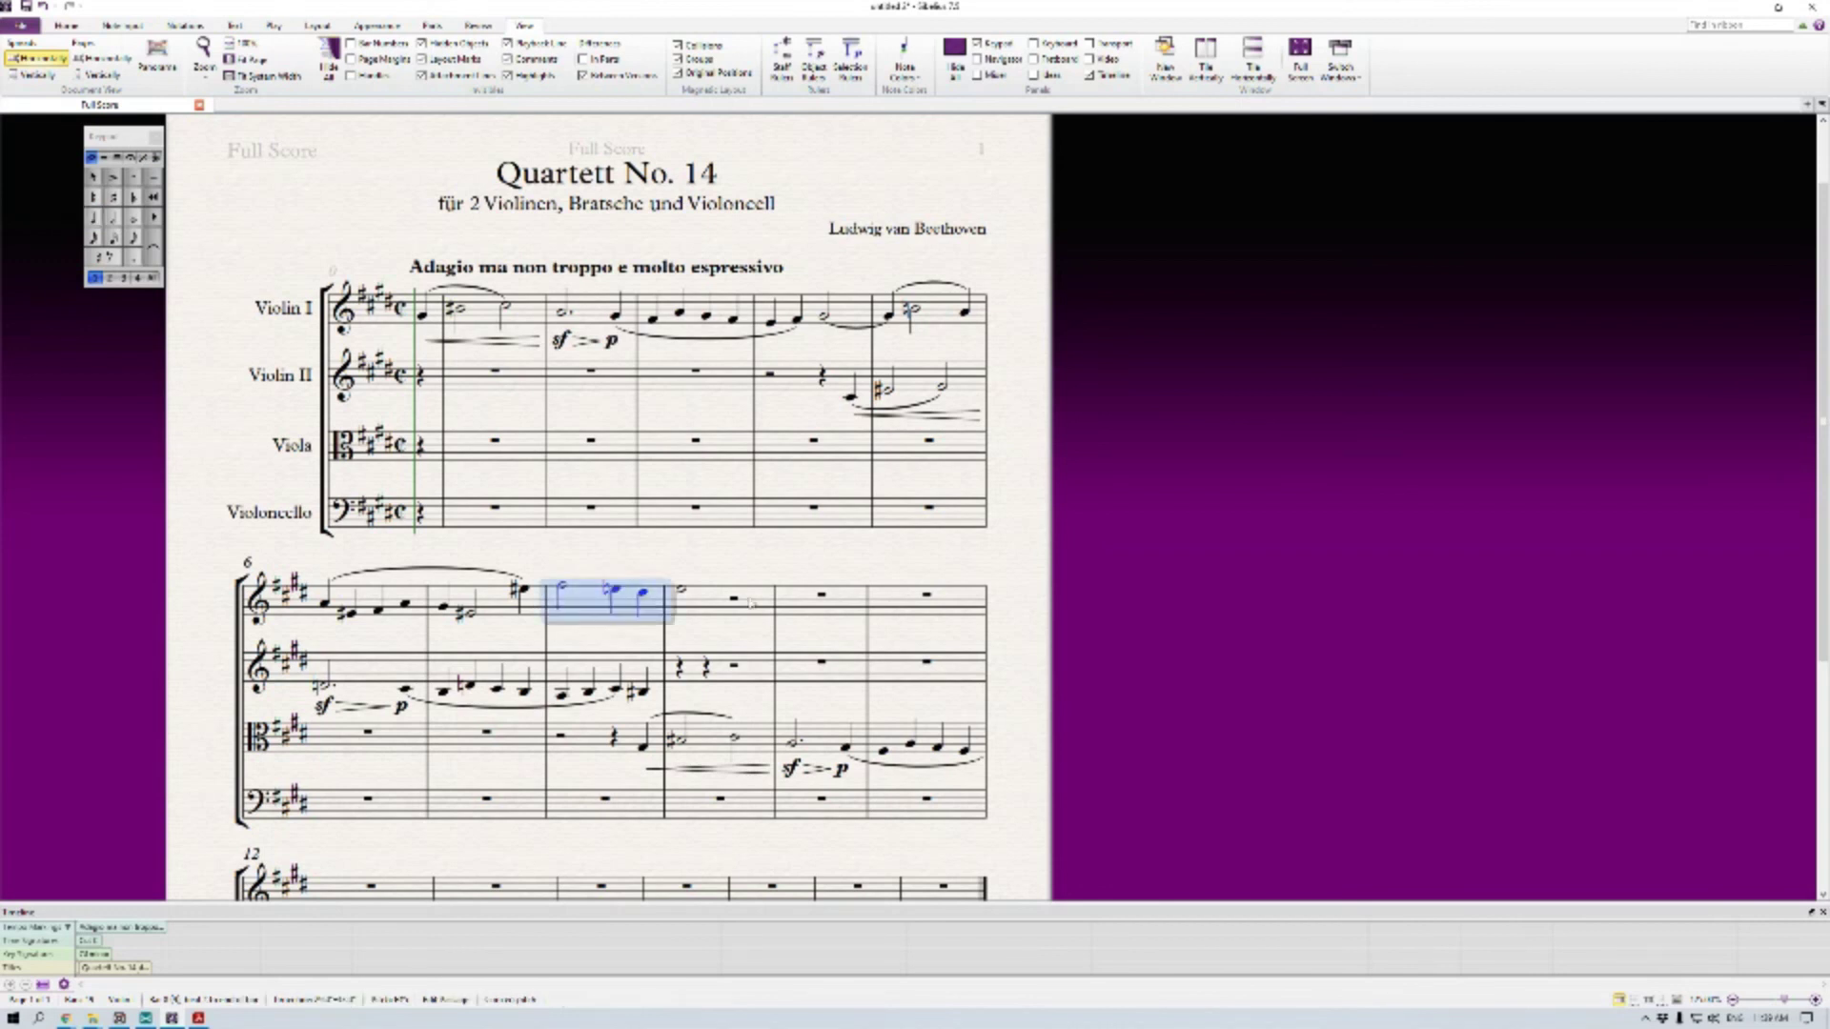
{"action": "key", "text": "shift+Right"}
{"action": "key", "text": "Delete"}
Step back and forth through the Violin I notes in bars 5–7 to check the entered melody
{"action": "left_click", "coordinate": [524, 595]}
{"action": "key", "text": "Left"}
{"action": "key", "text": "Left"}
{"action": "key", "text": "Left"}
{"action": "key", "text": "Left"}
{"action": "key", "text": "Left"}
{"action": "key", "text": "Left"}
{"action": "key", "text": "Left"}
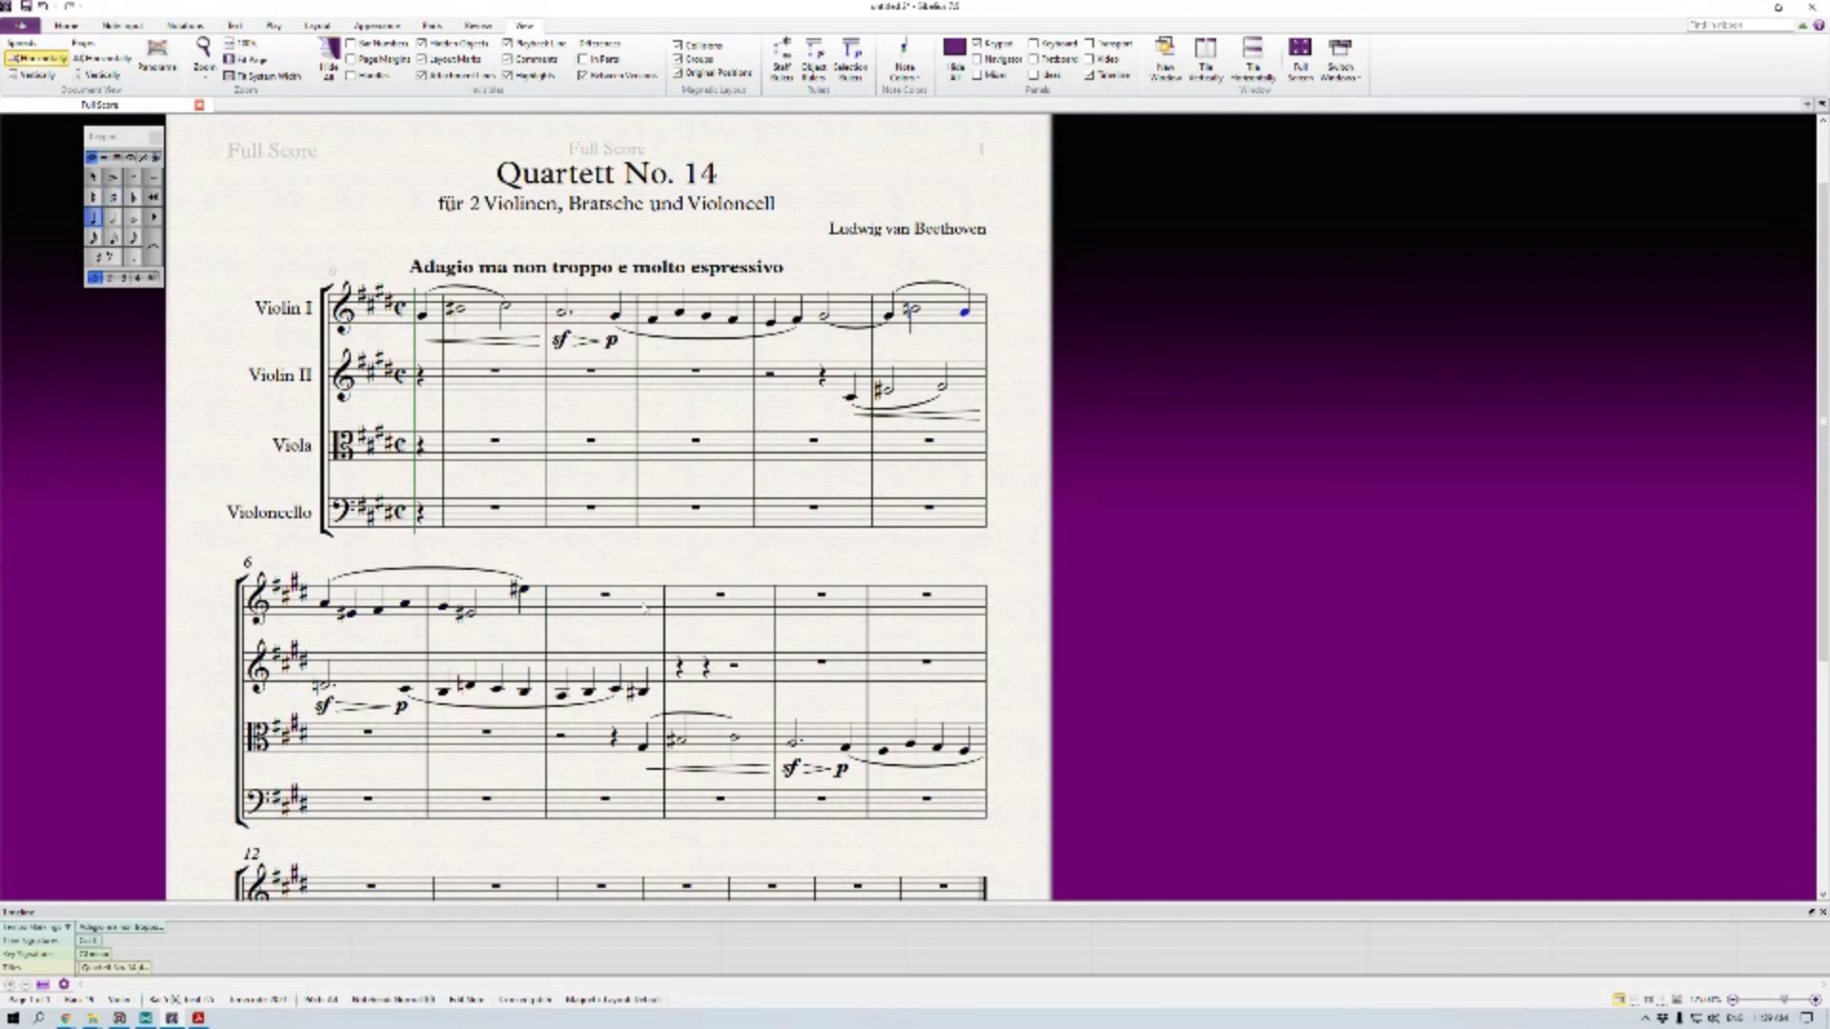
{"action": "key", "text": "Right"}
{"action": "key", "text": "Right"}
{"action": "key", "text": "Right"}
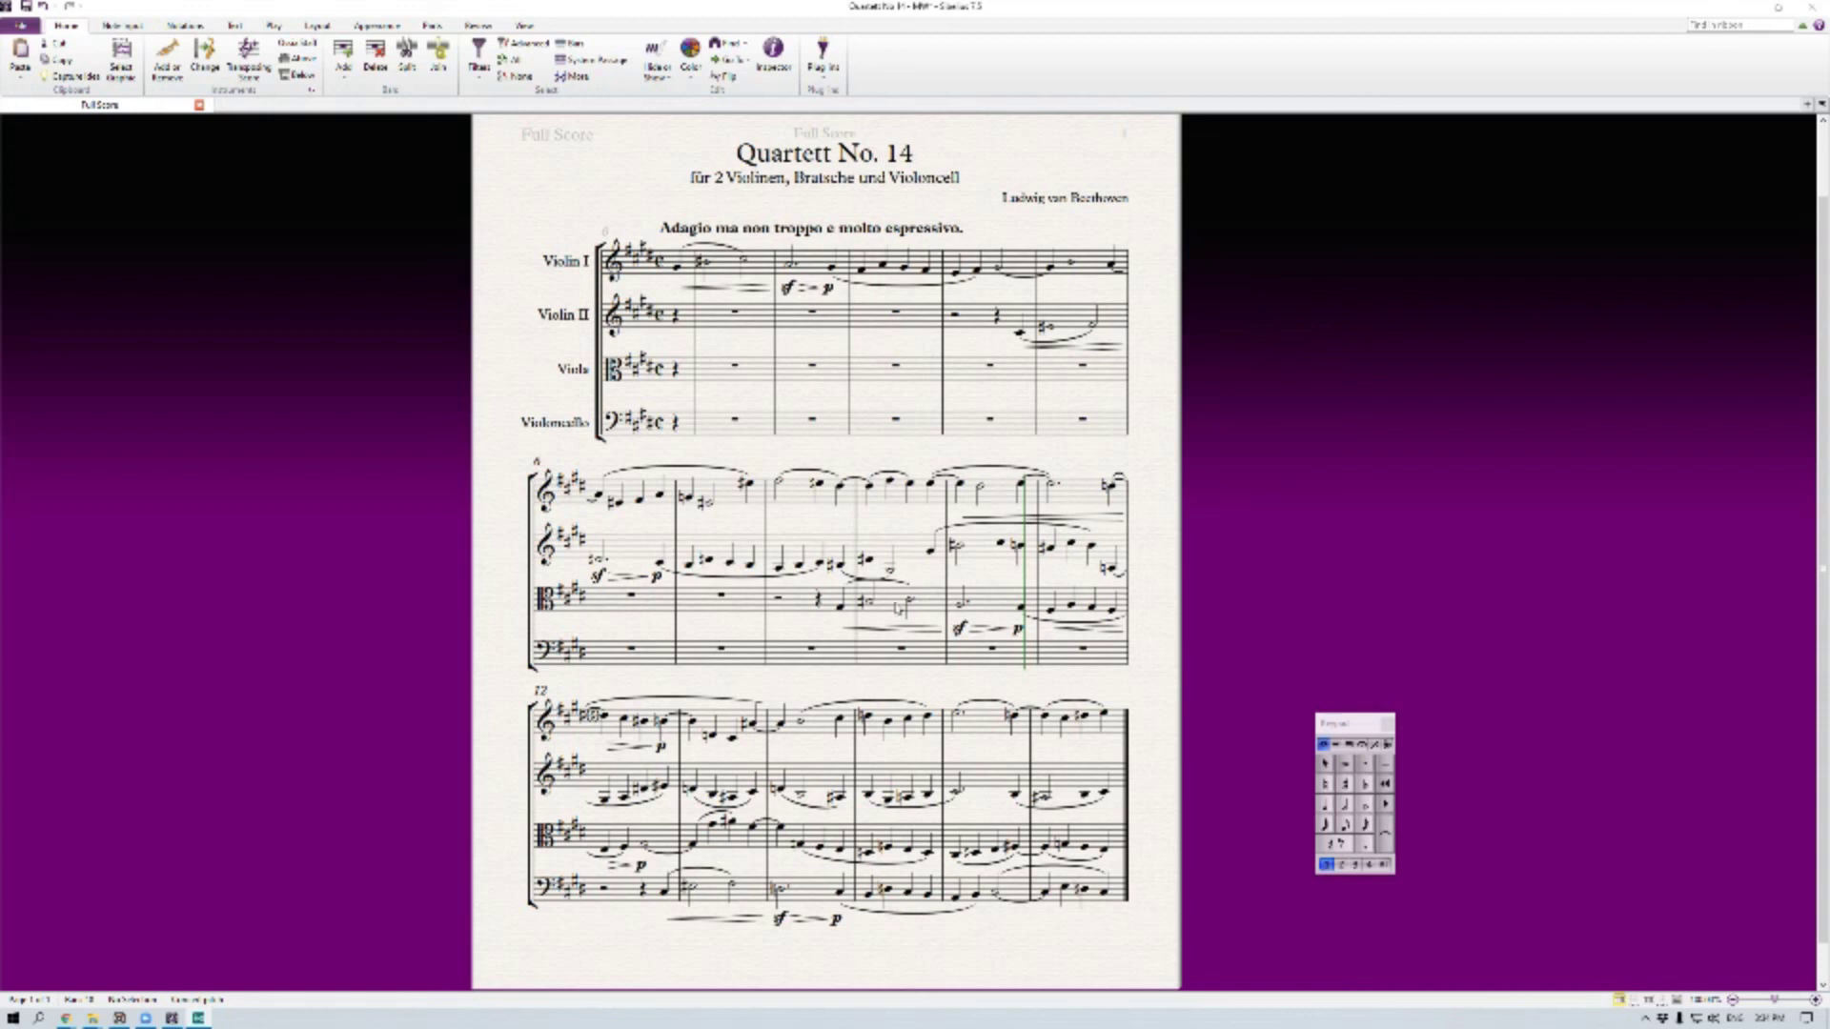
{"action": "left_click", "coordinate": [893, 600]}
{"action": "left_click", "coordinate": [890, 580]}
{"action": "left_click_drag", "start_coordinate": [847, 579], "coordinate": [898, 586]}
{"action": "left_click", "coordinate": [882, 601]}
{"action": "left_click", "coordinate": [890, 655]}
{"action": "left_click", "coordinate": [926, 690]}
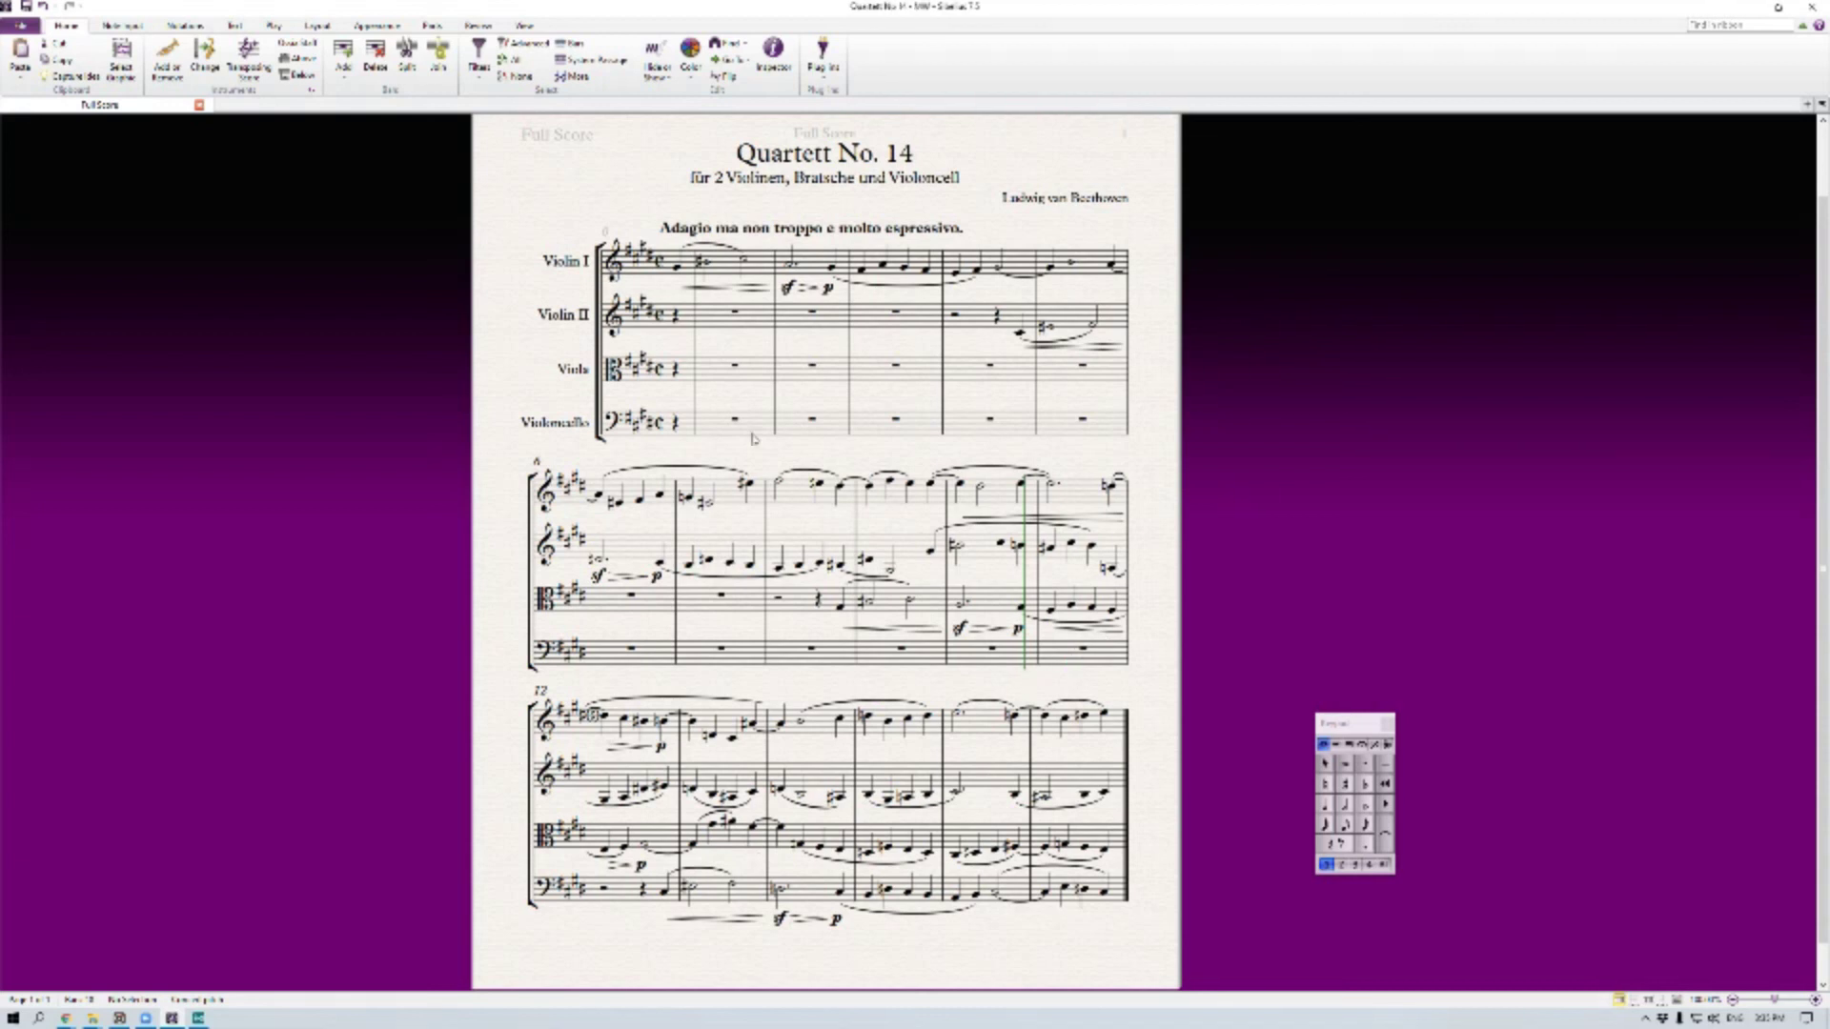
Create a new score from the Piano template under Solo Instruments
{"action": "left_click_drag", "start_coordinate": [491, 314], "coordinate": [487, 317]}
{"action": "left_click", "coordinate": [21, 27]}
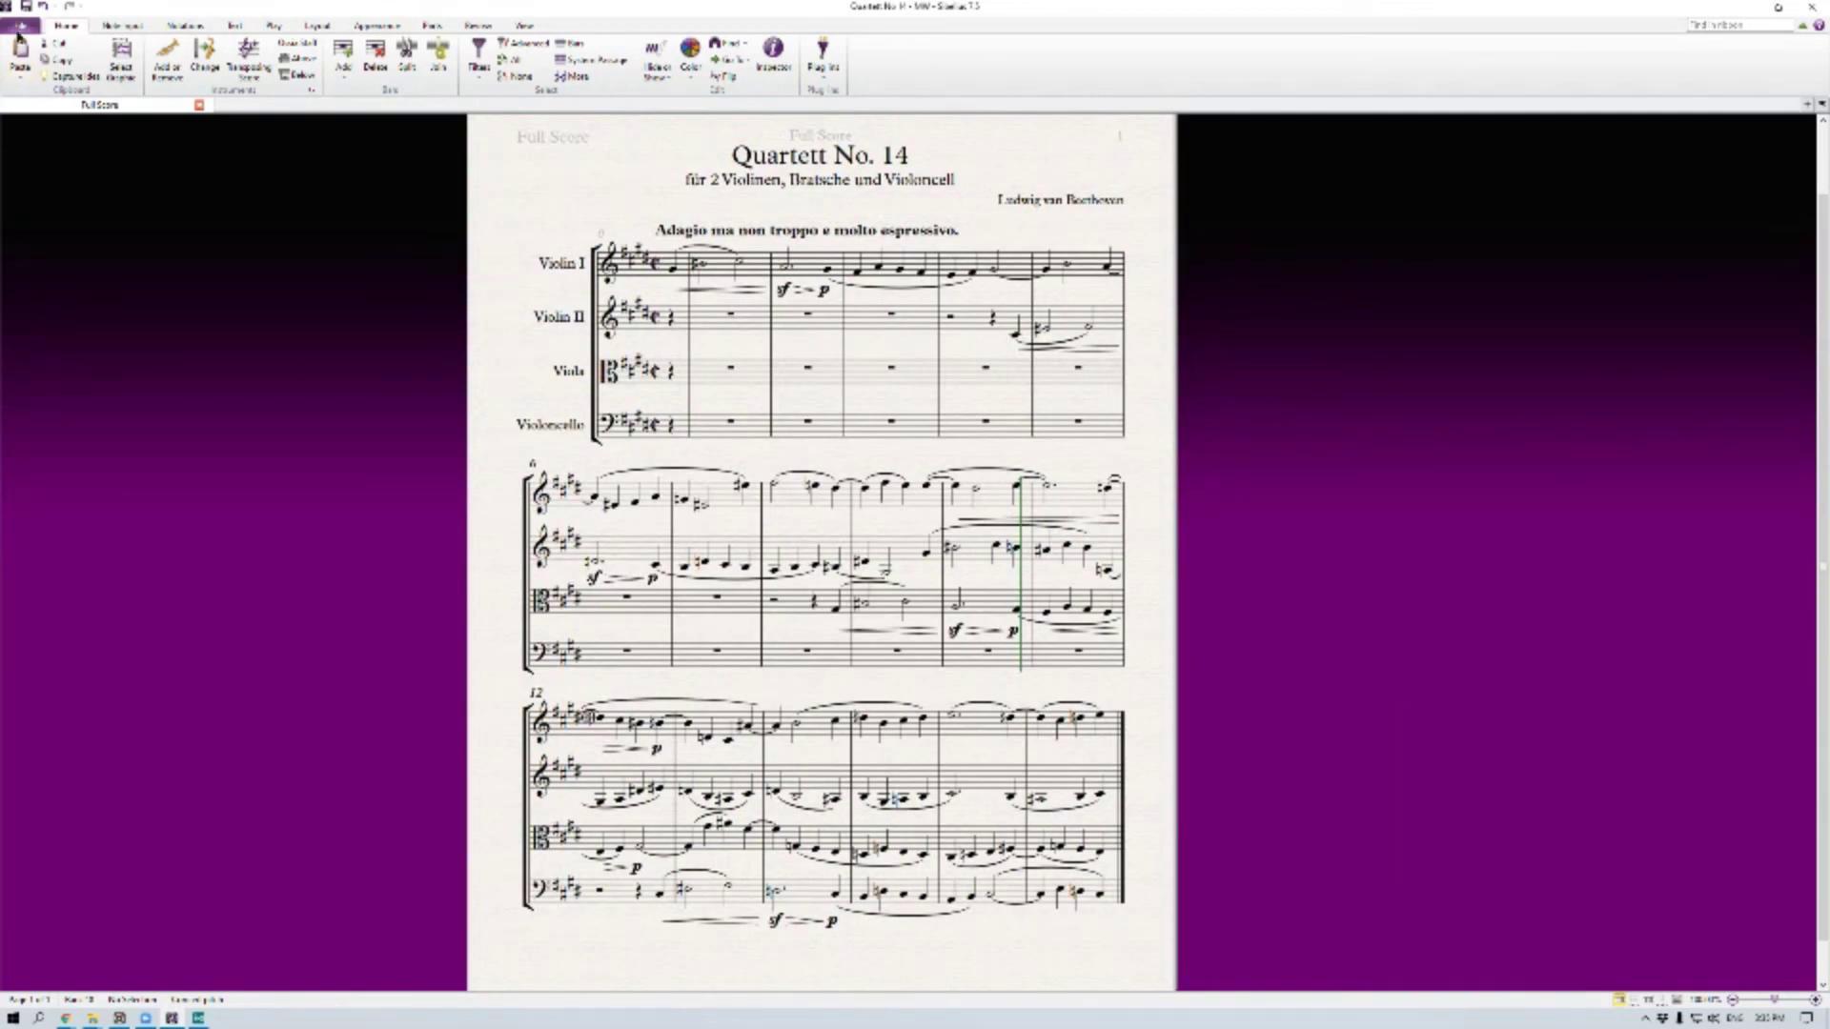
{"action": "left_click", "coordinate": [42, 88]}
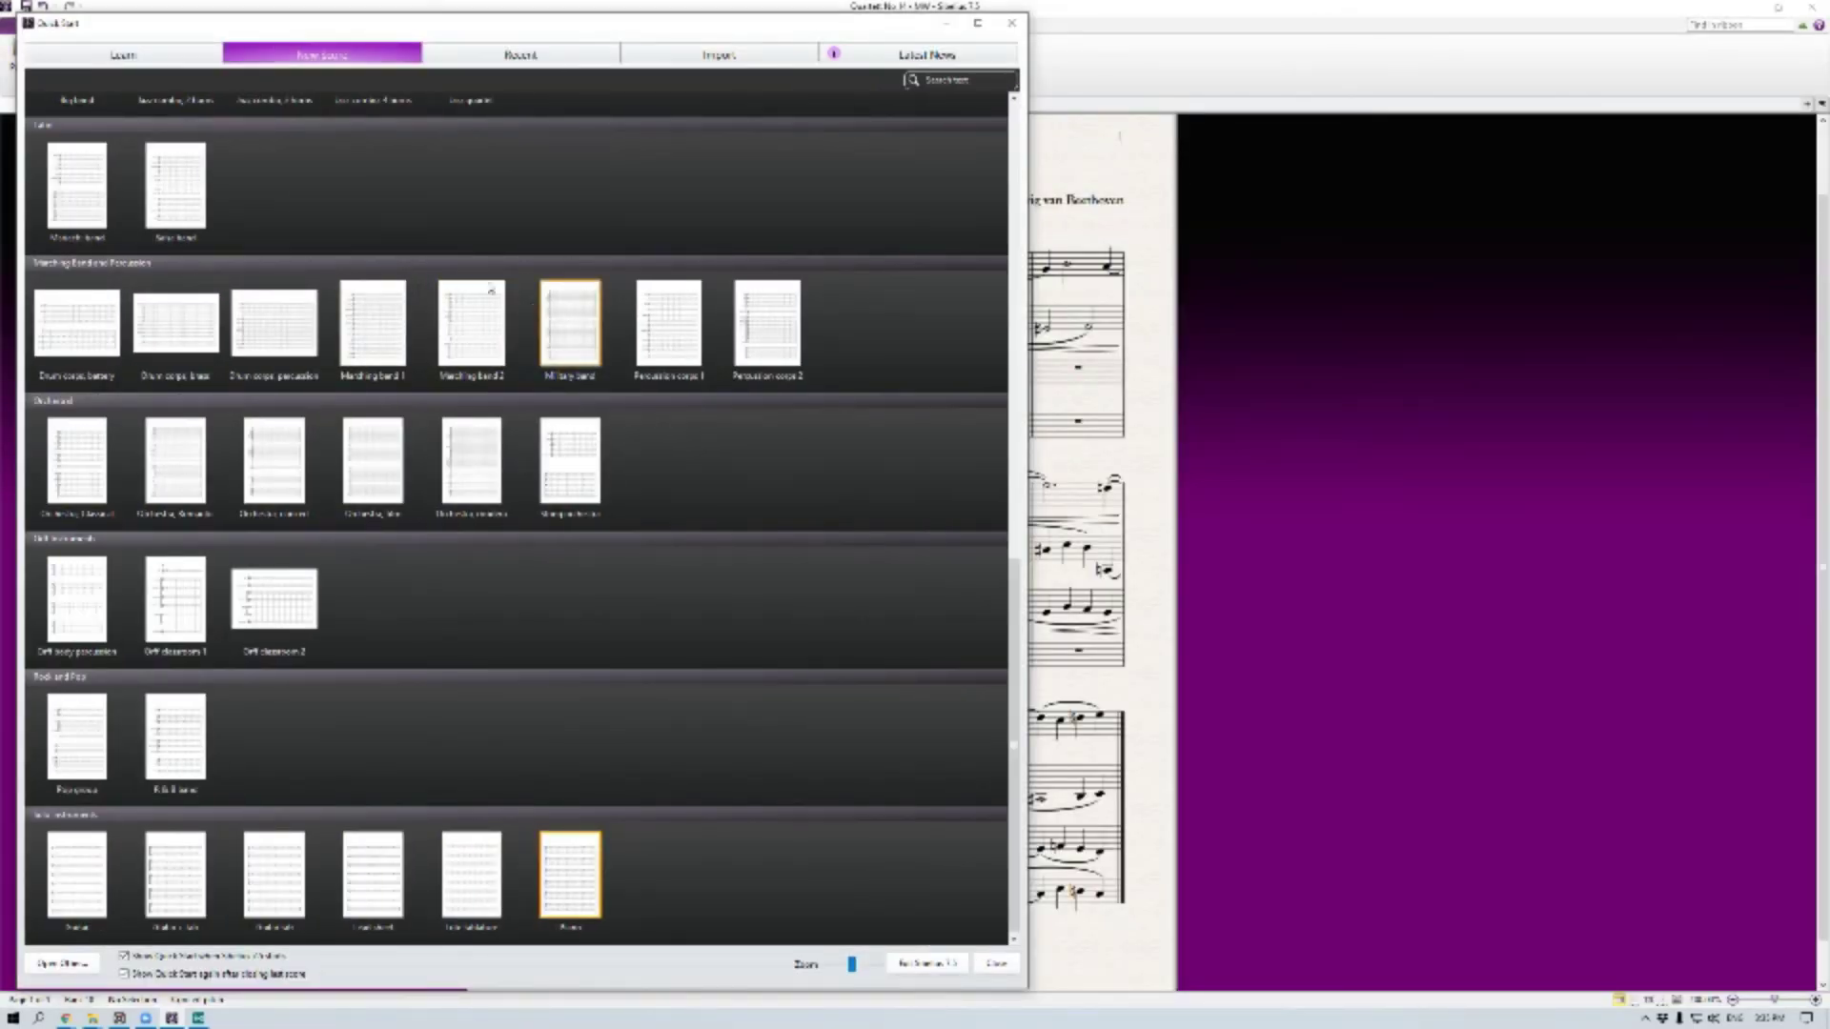
{"action": "double_click", "coordinate": [588, 855]}
Arrange the quartet score and the new piano score in side-by-side windows, extending the piano score's window to nearly full screen height
{"action": "left_click", "coordinate": [1778, 7]}
{"action": "left_click_drag", "start_coordinate": [655, 42], "coordinate": [1539, 195]}
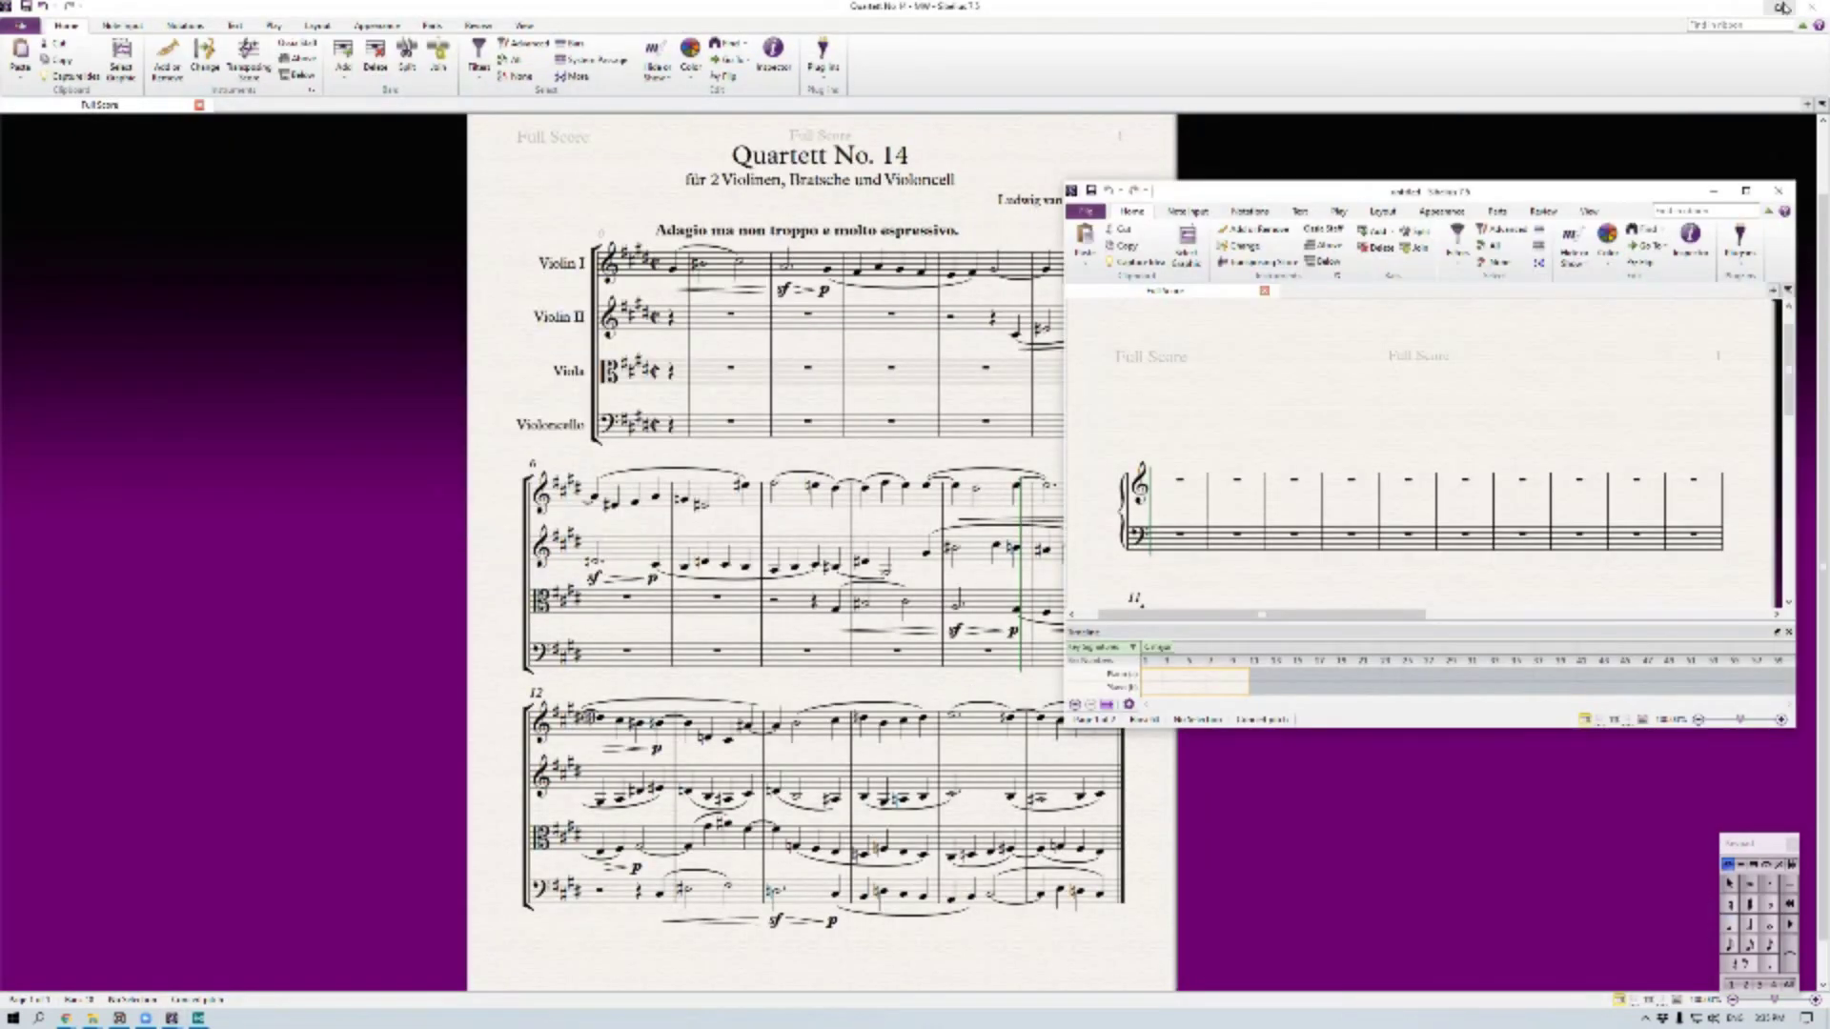
{"action": "left_click", "coordinate": [1779, 6]}
{"action": "left_click_drag", "start_coordinate": [1203, 195], "coordinate": [1159, 13]}
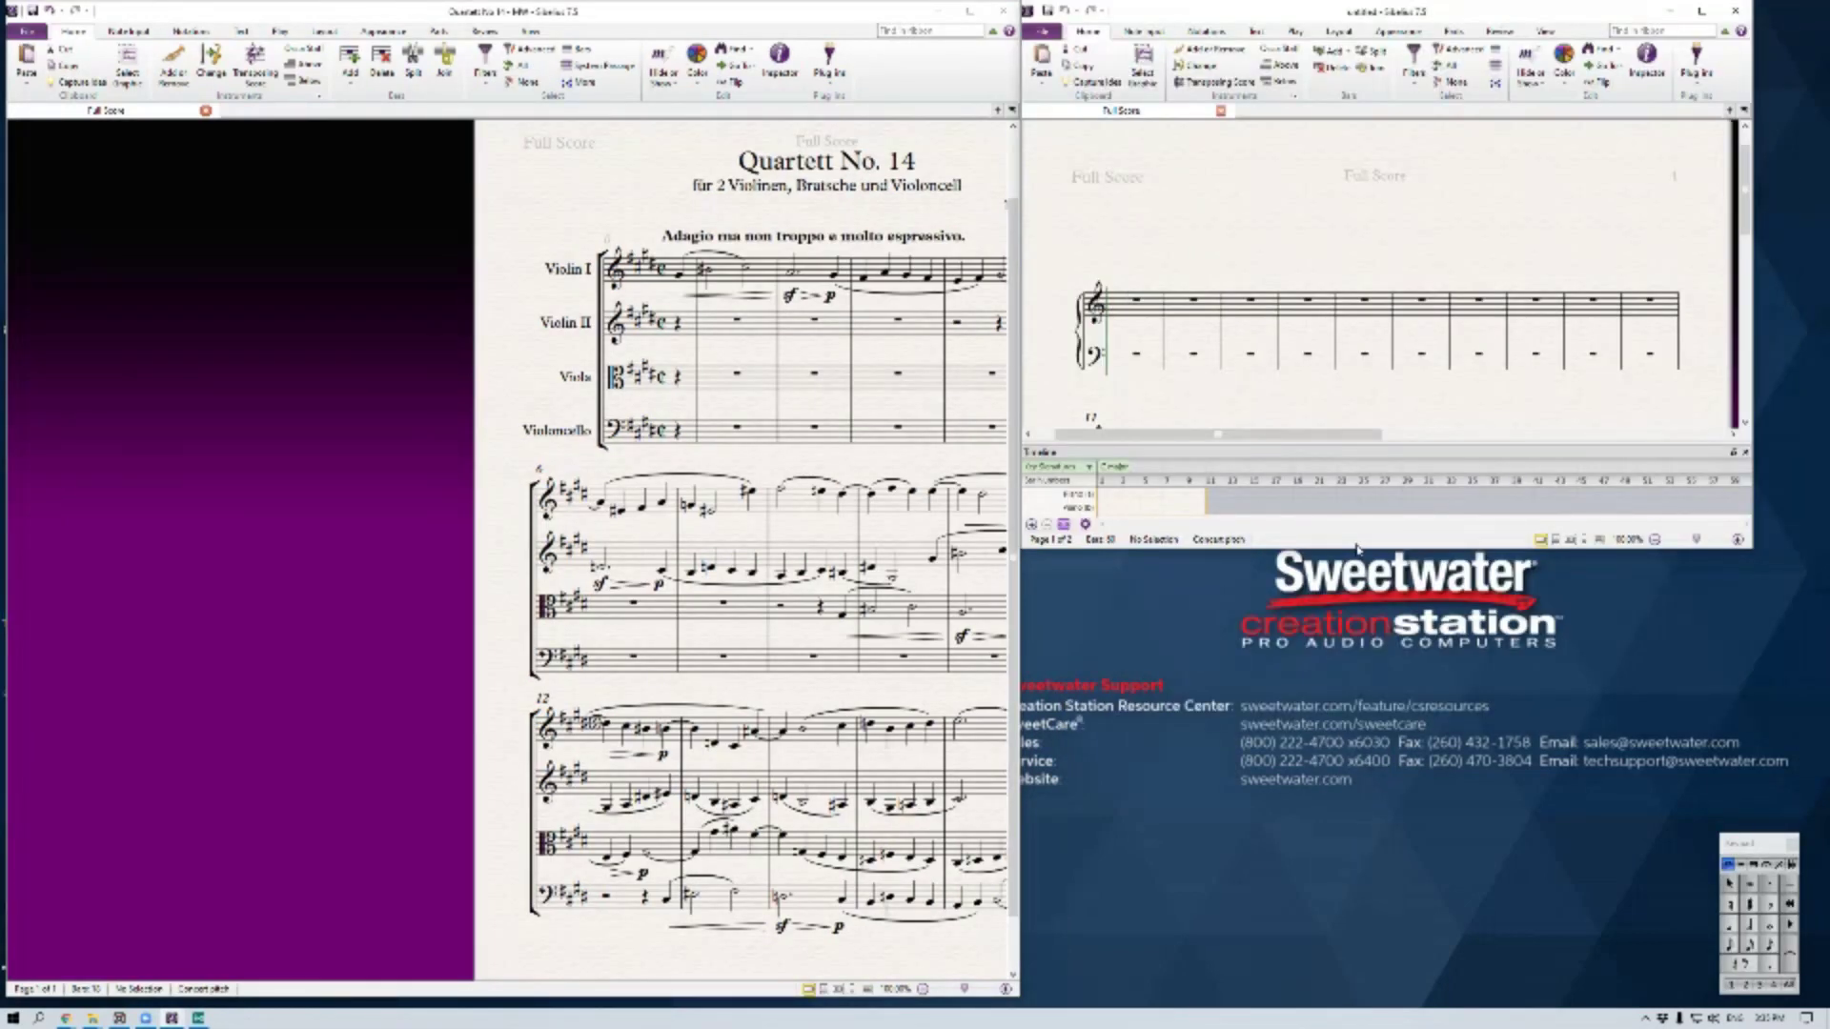
{"action": "left_click_drag", "start_coordinate": [1357, 546], "coordinate": [1357, 1003]}
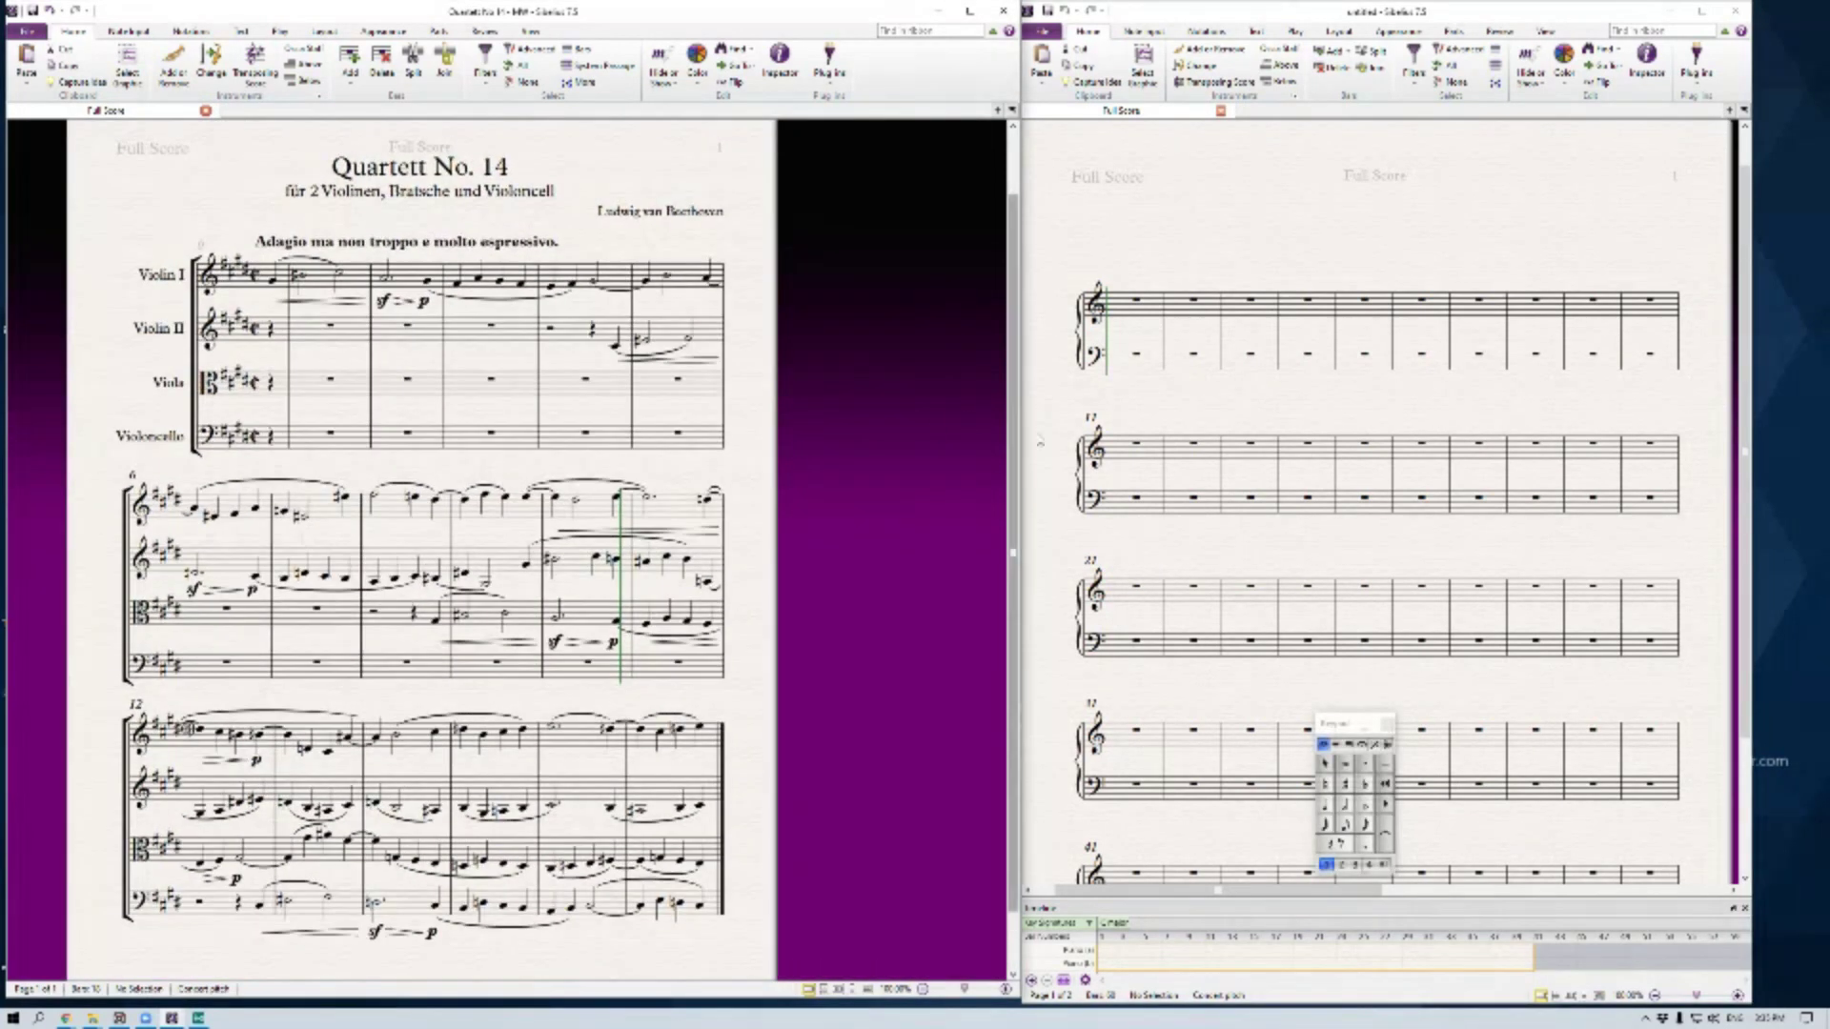
Add a C# minor key signature at the start of the new piano score
{"action": "key", "text": "k"}
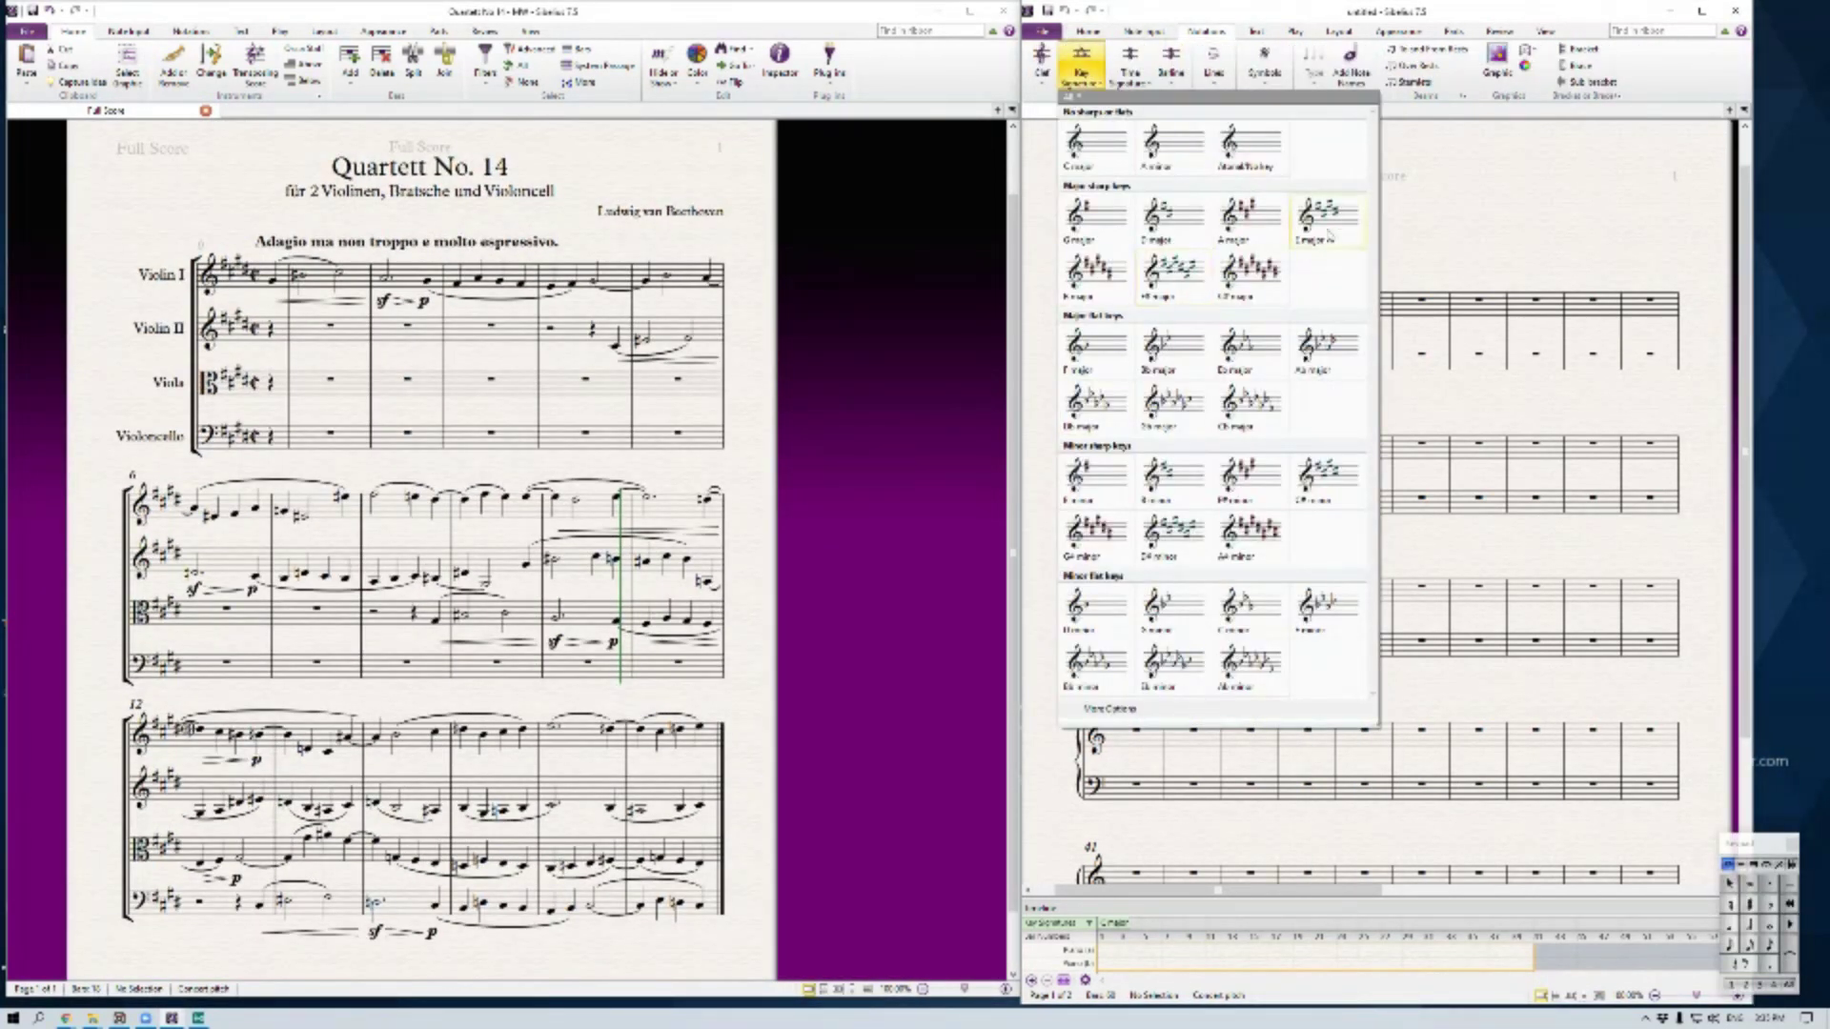
{"action": "left_click", "coordinate": [1322, 487]}
{"action": "left_click", "coordinate": [1137, 260]}
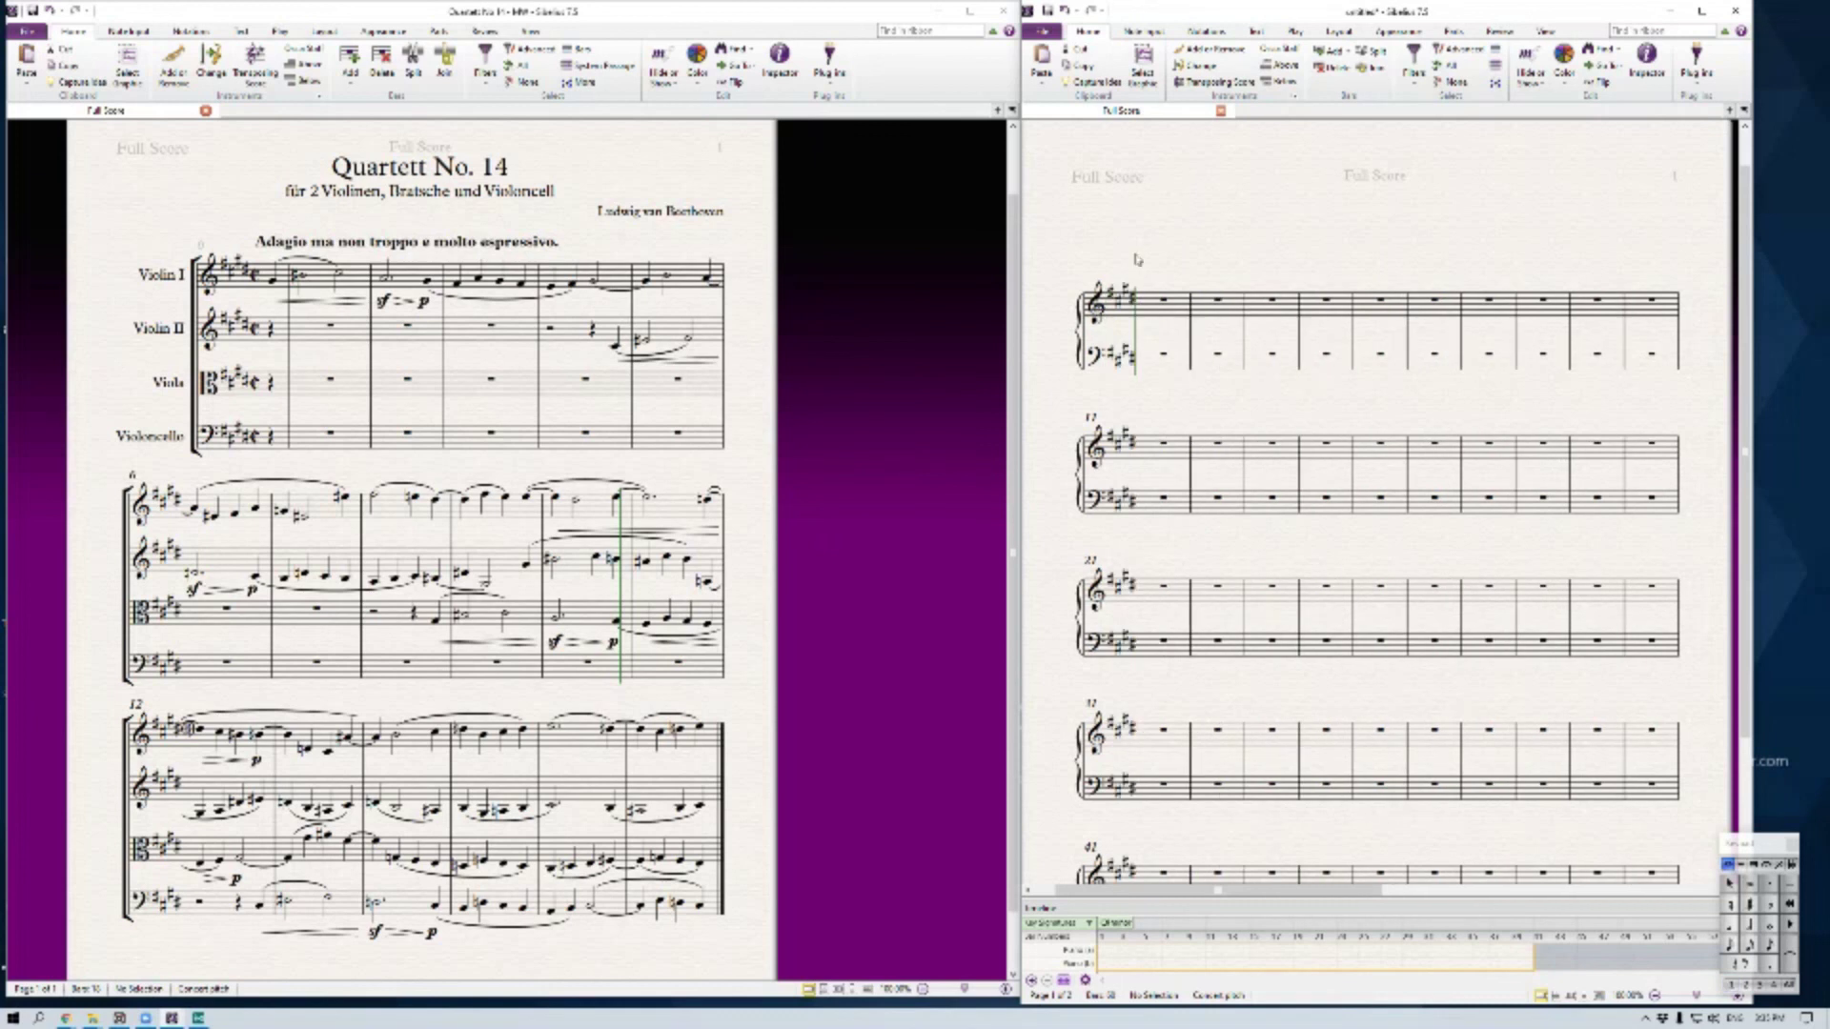
Add an alla breve (cut common) time signature with a pickup bar at the start of the piano score
{"action": "key", "text": "t"}
{"action": "left_click", "coordinate": [1149, 329]}
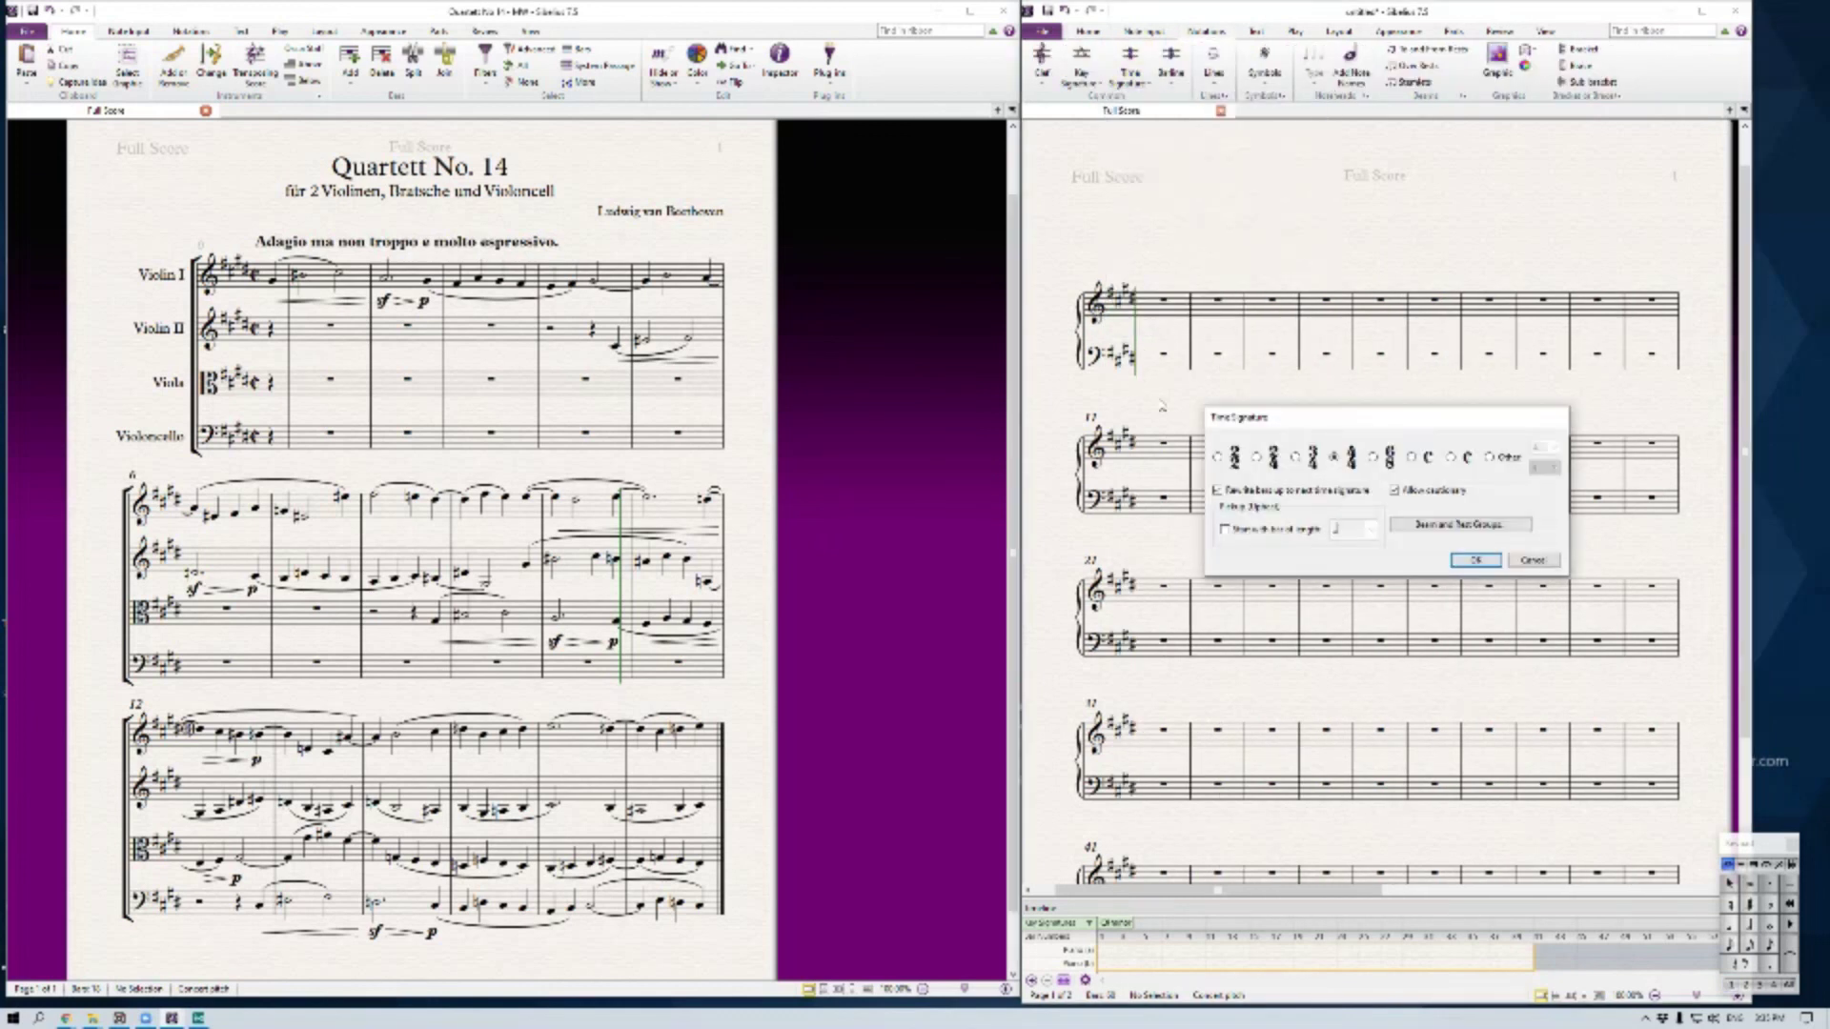
{"action": "left_click", "coordinate": [1451, 457]}
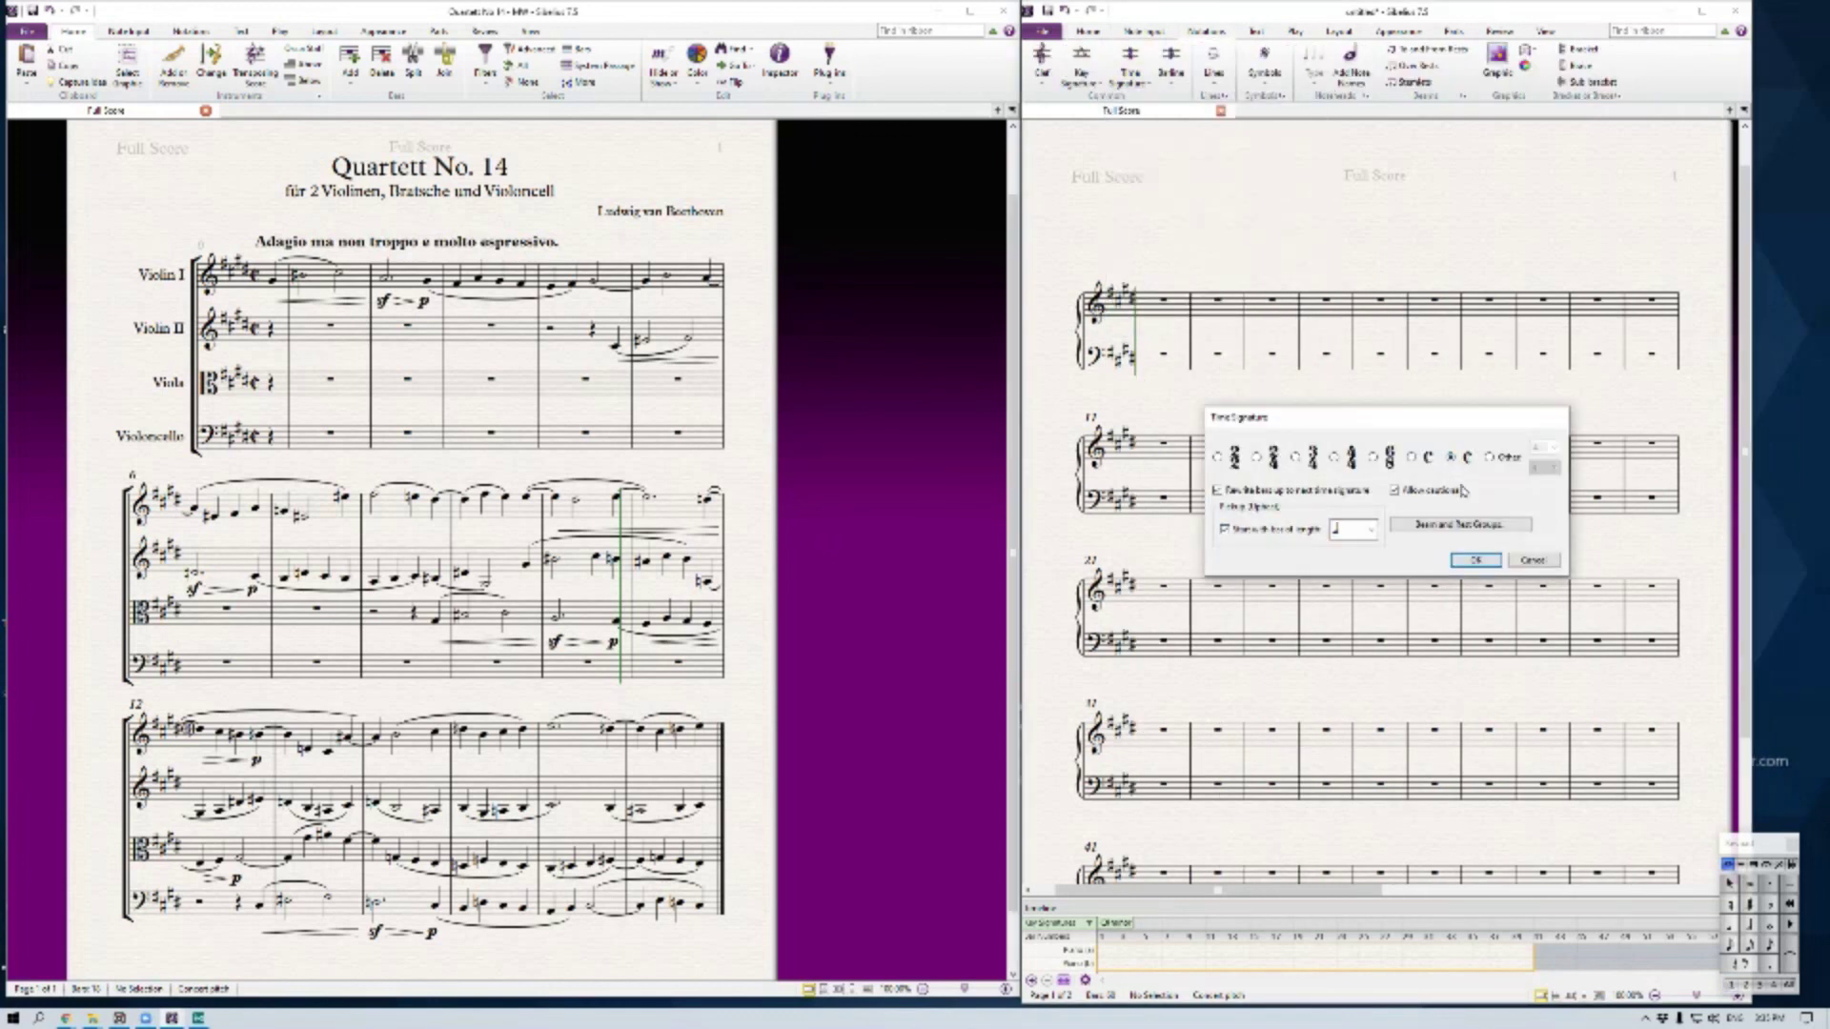
{"action": "left_click", "coordinate": [1475, 559]}
{"action": "left_click", "coordinate": [1173, 238]}
Copy the title, subtitle, composer credit and "Adagio ma non troppo e molto espressivo." tempo text from the quartet into the piano score
{"action": "left_click", "coordinate": [481, 191]}
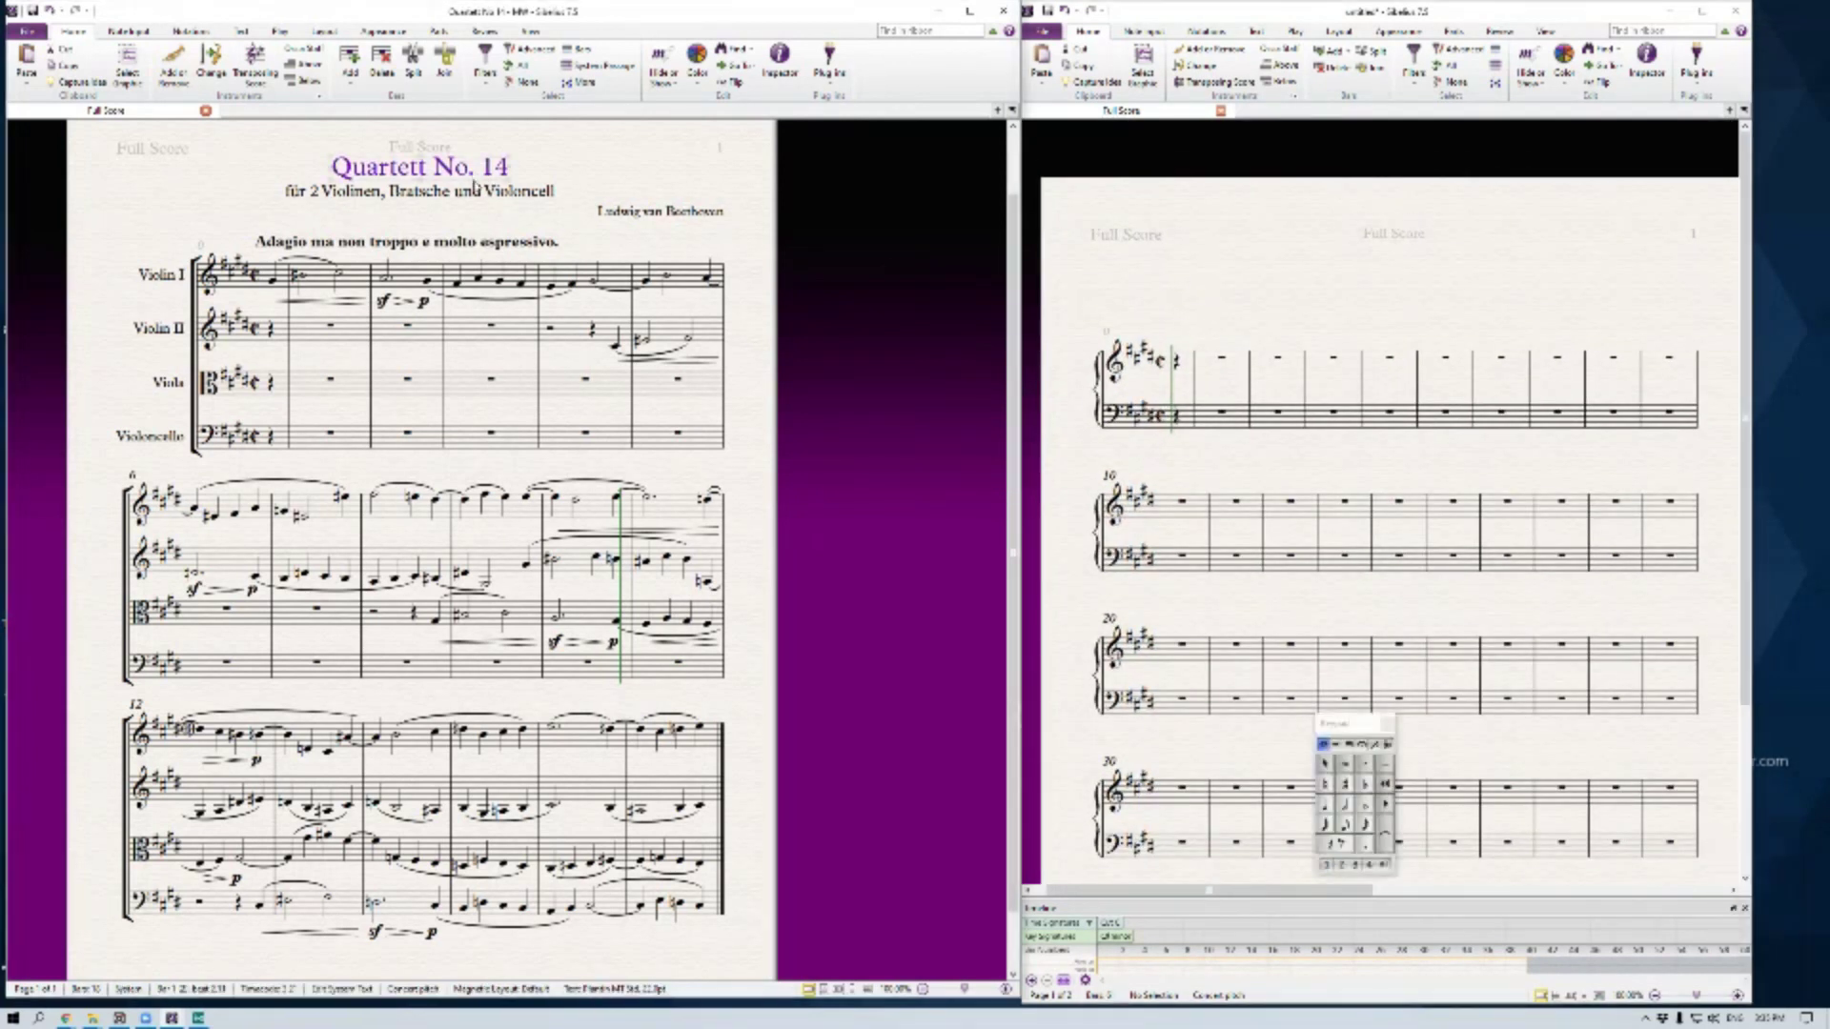
{"action": "left_click", "coordinate": [485, 245], "text": "ctrl"}
{"action": "left_click", "coordinate": [668, 216], "text": "ctrl"}
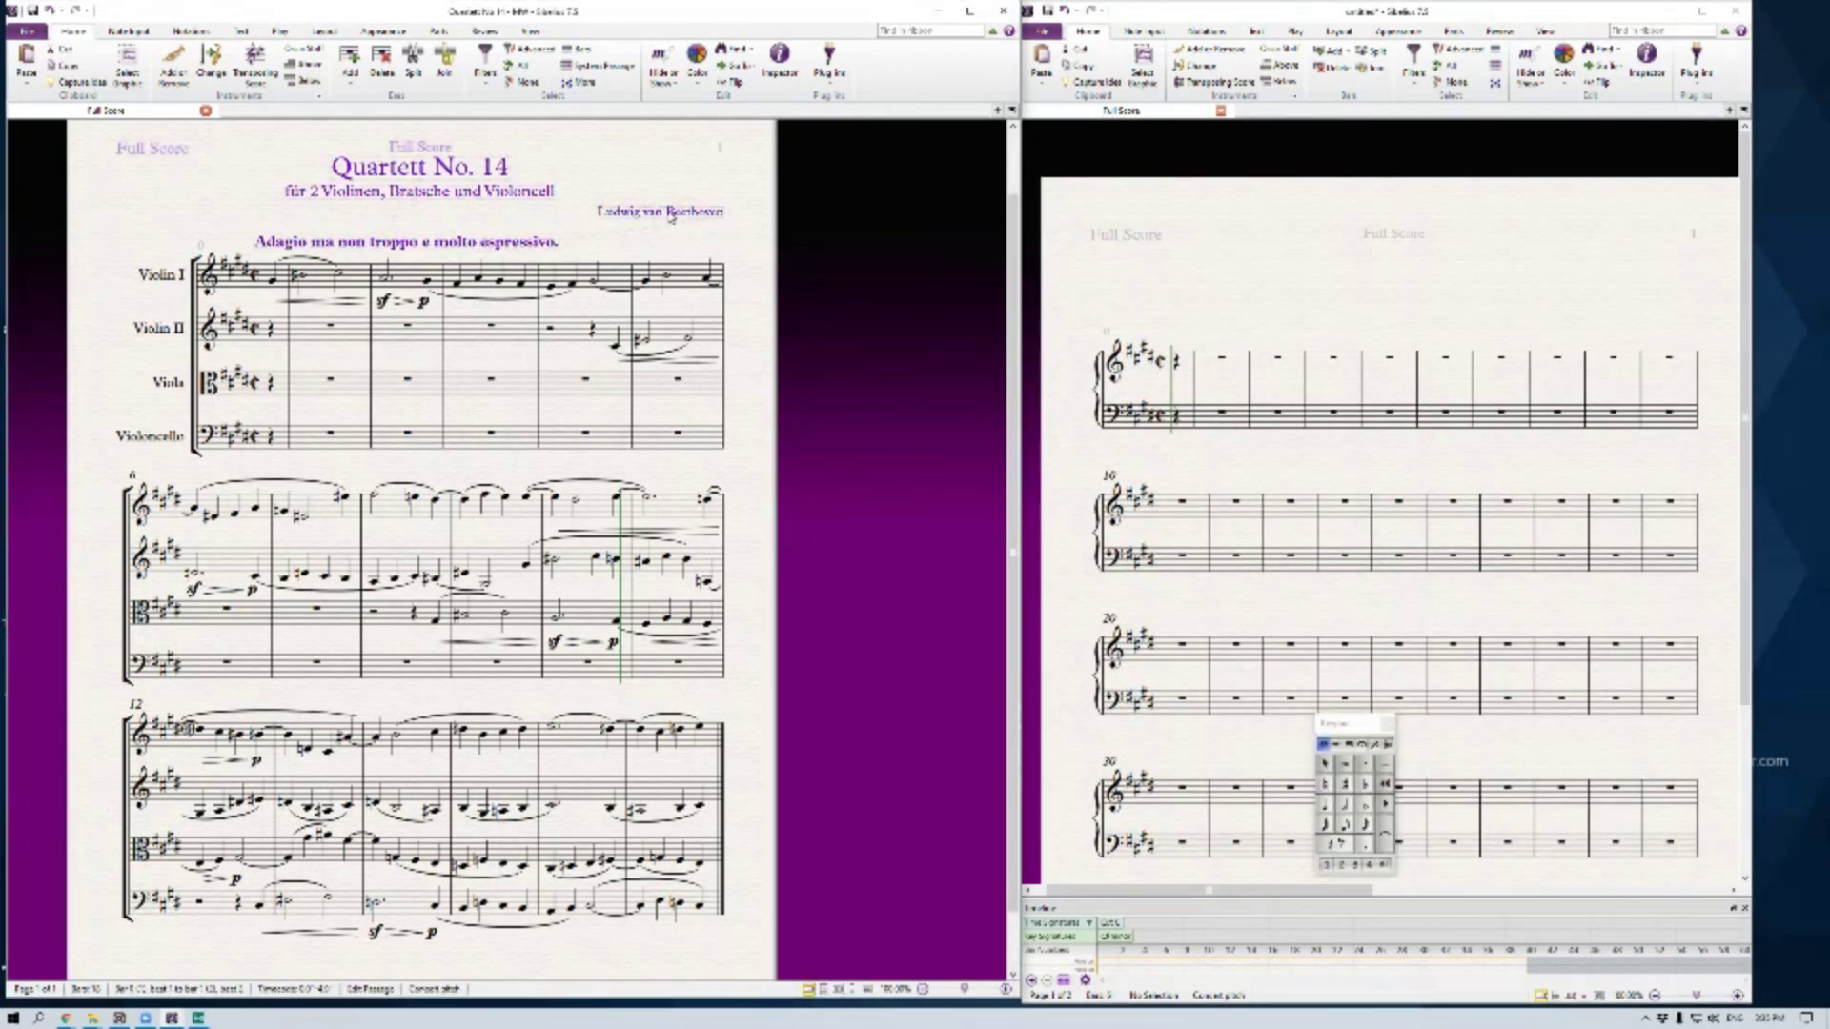
{"action": "key", "text": "ctrl+c"}
{"action": "left_click", "coordinate": [1333, 262]}
{"action": "key", "text": "ctrl+v"}
{"action": "left_click", "coordinate": [1349, 252]}
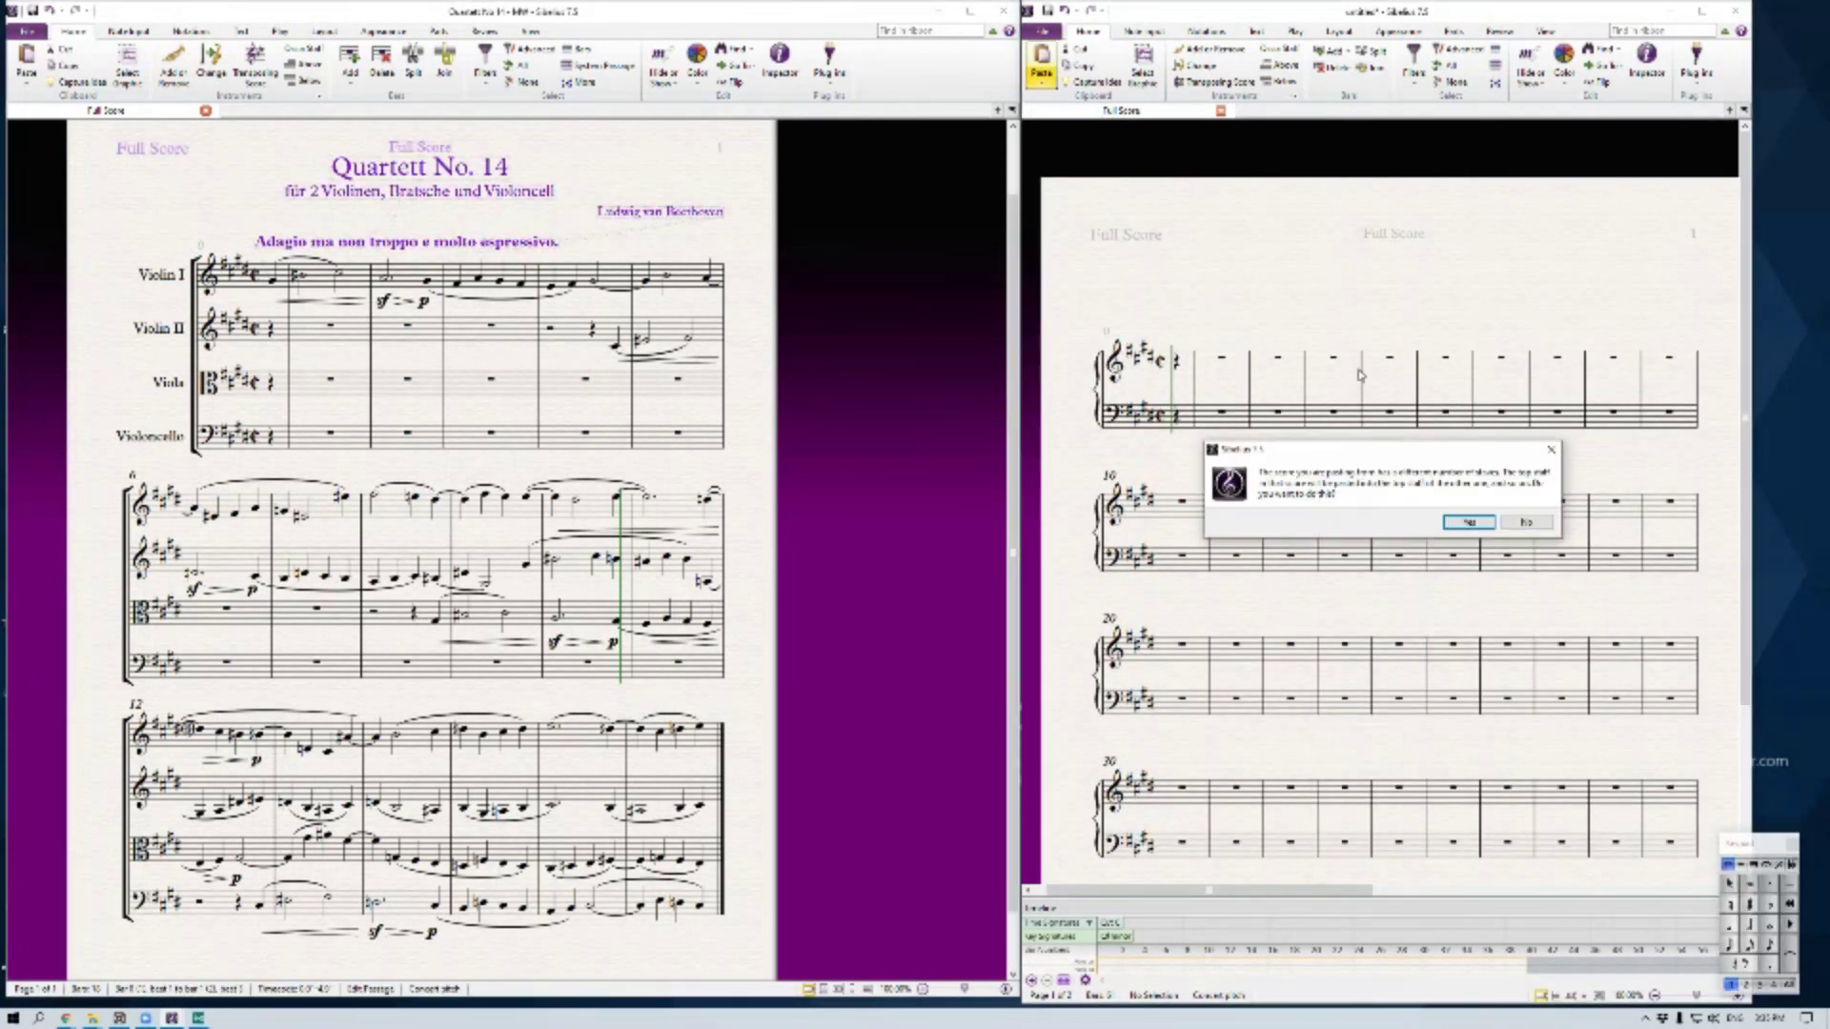
{"action": "left_click", "coordinate": [1468, 523]}
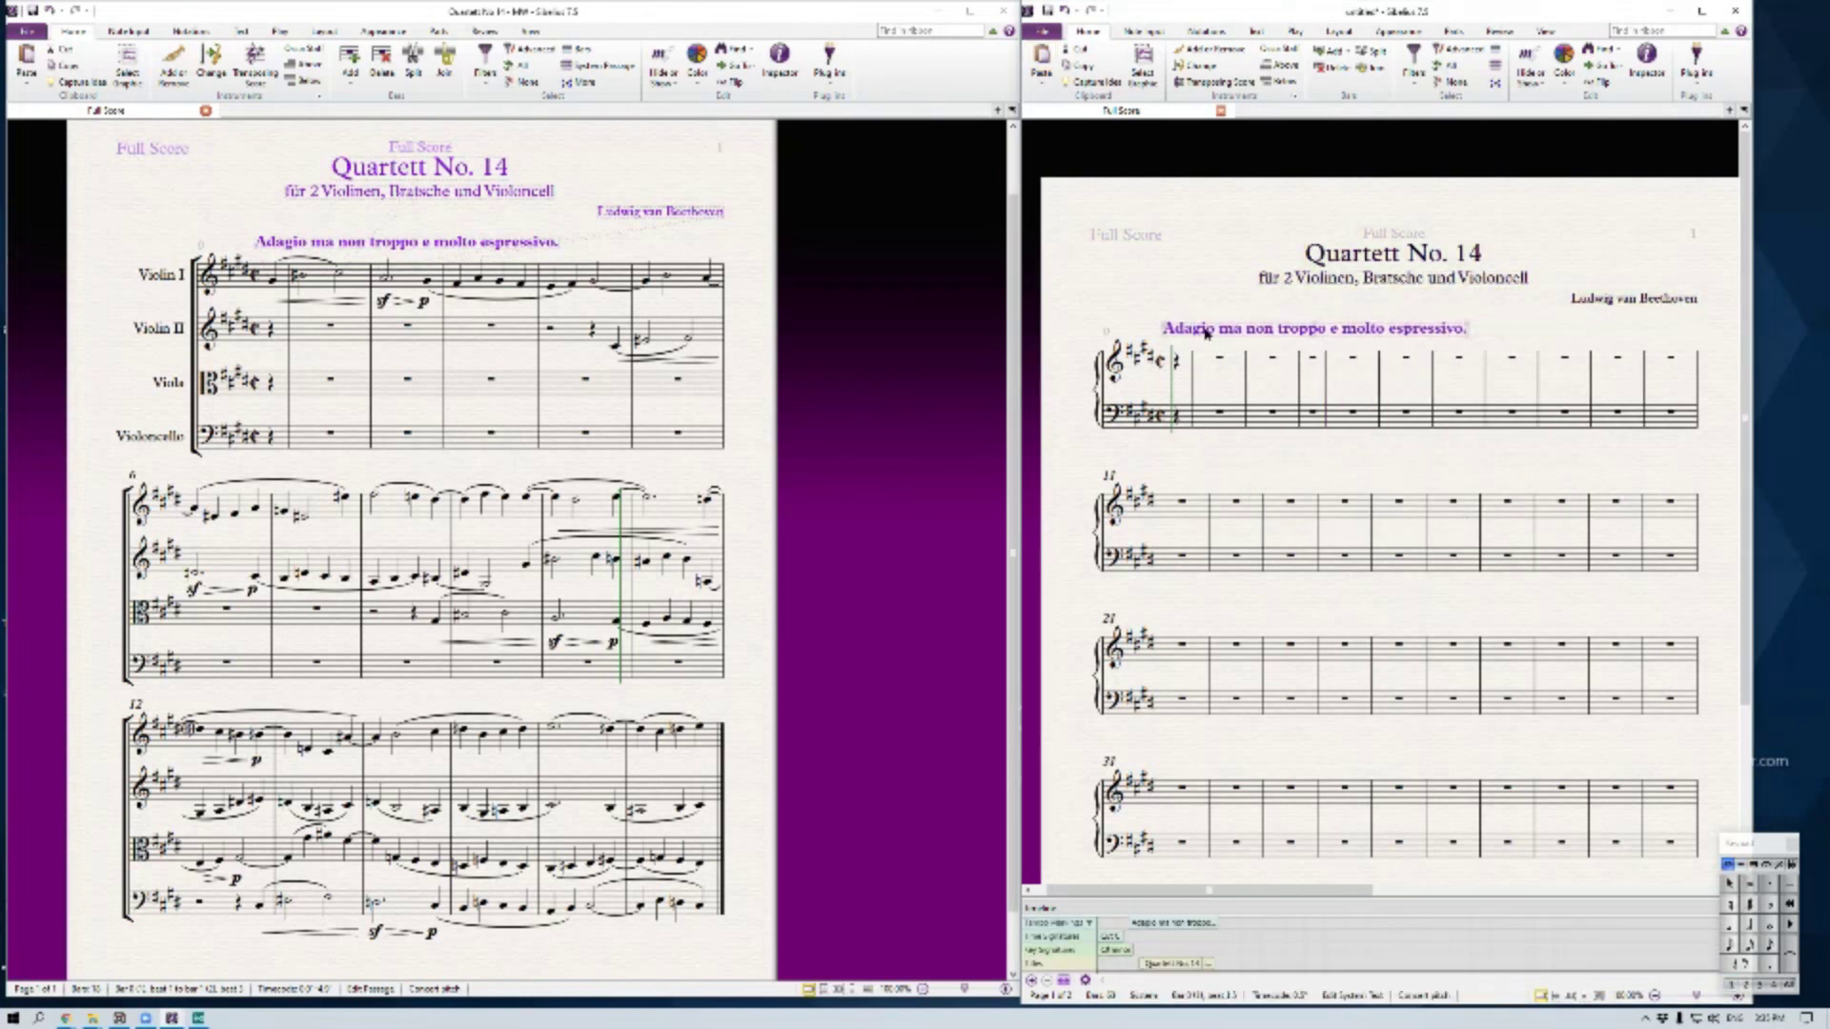
{"action": "left_click", "coordinate": [1408, 255]}
{"action": "key", "text": "Escape"}
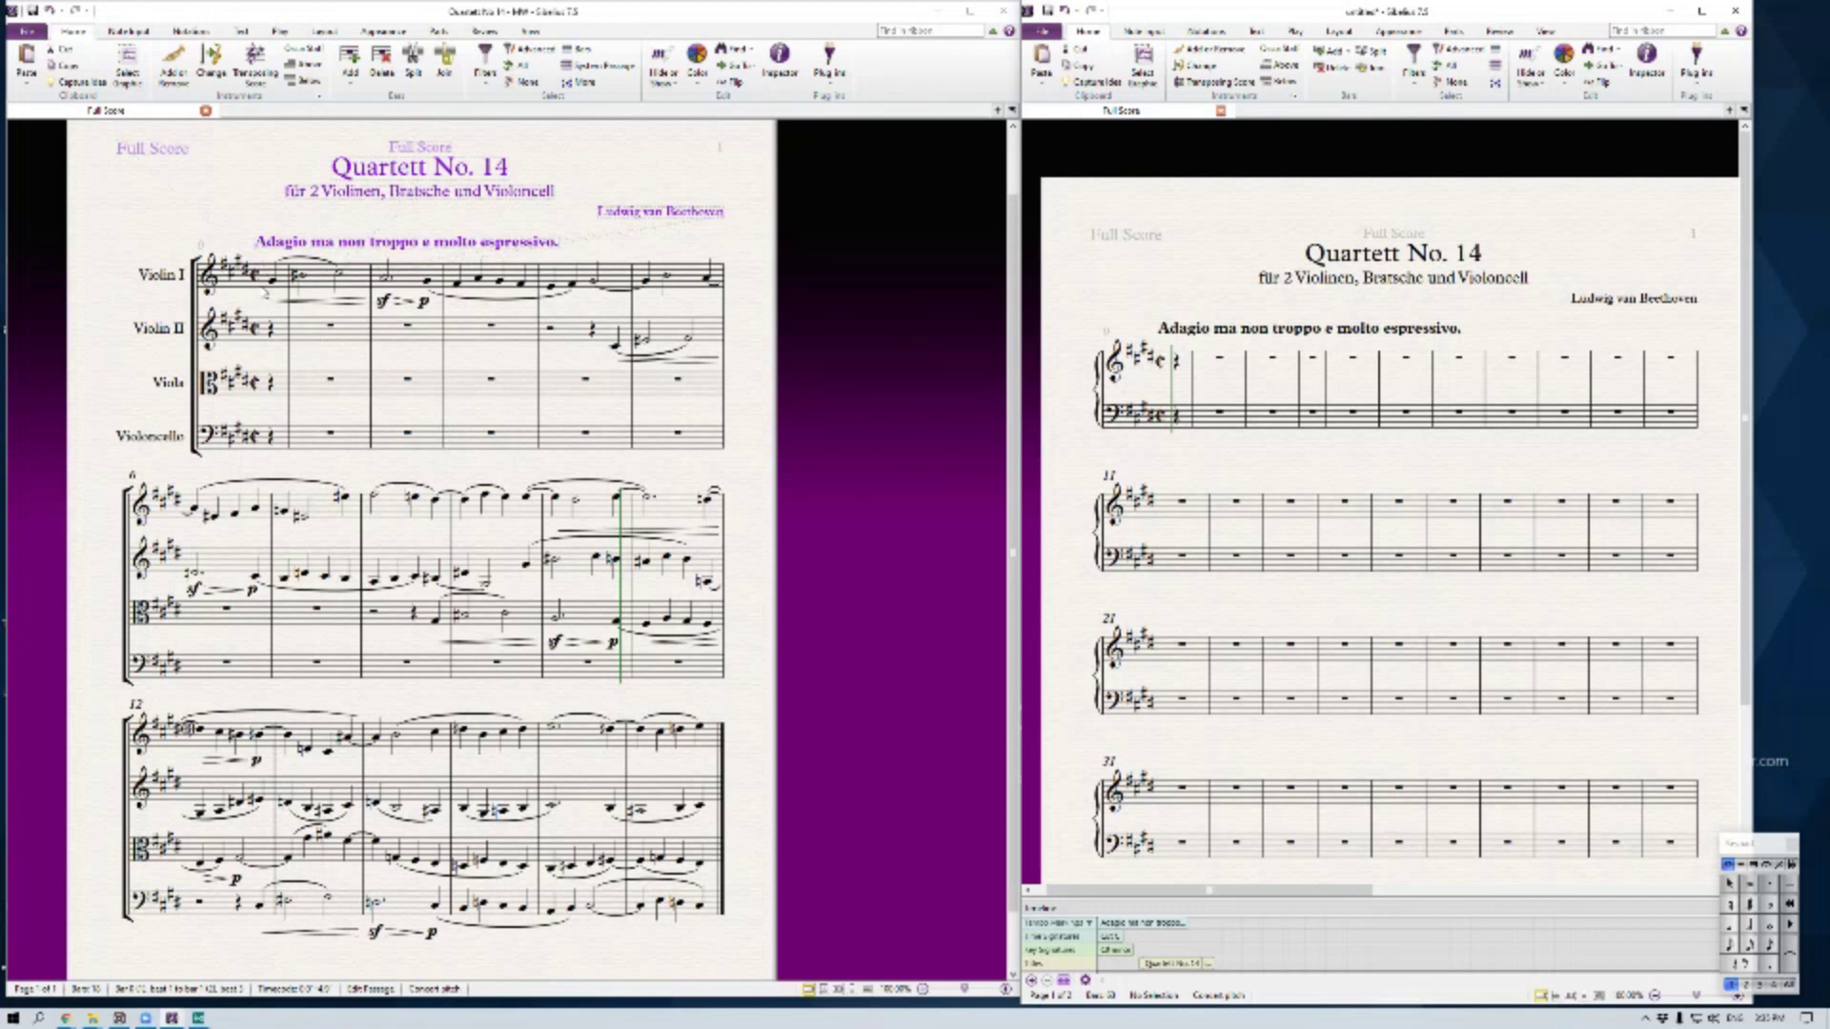
Select and copy the entire Violin I part of the quartet, from the pickup to the last bar
{"action": "triple_click", "coordinate": [268, 278]}
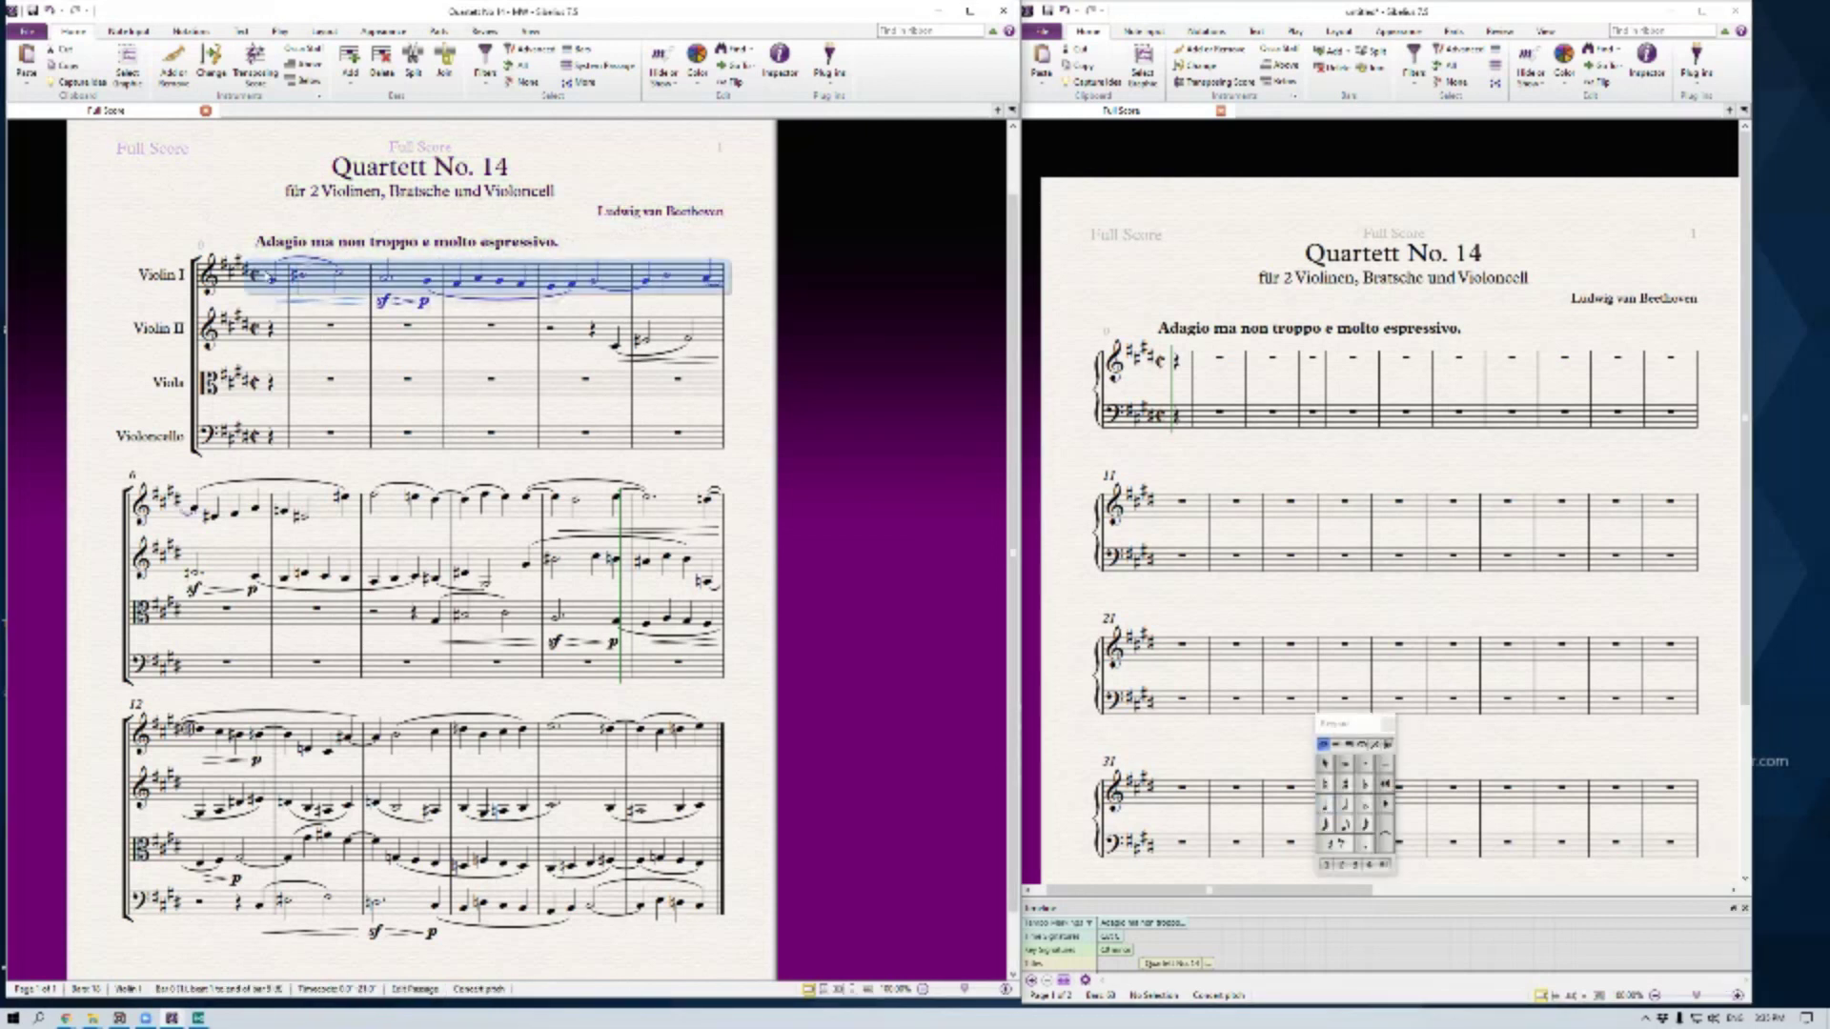
{"action": "left_click", "coordinate": [273, 288]}
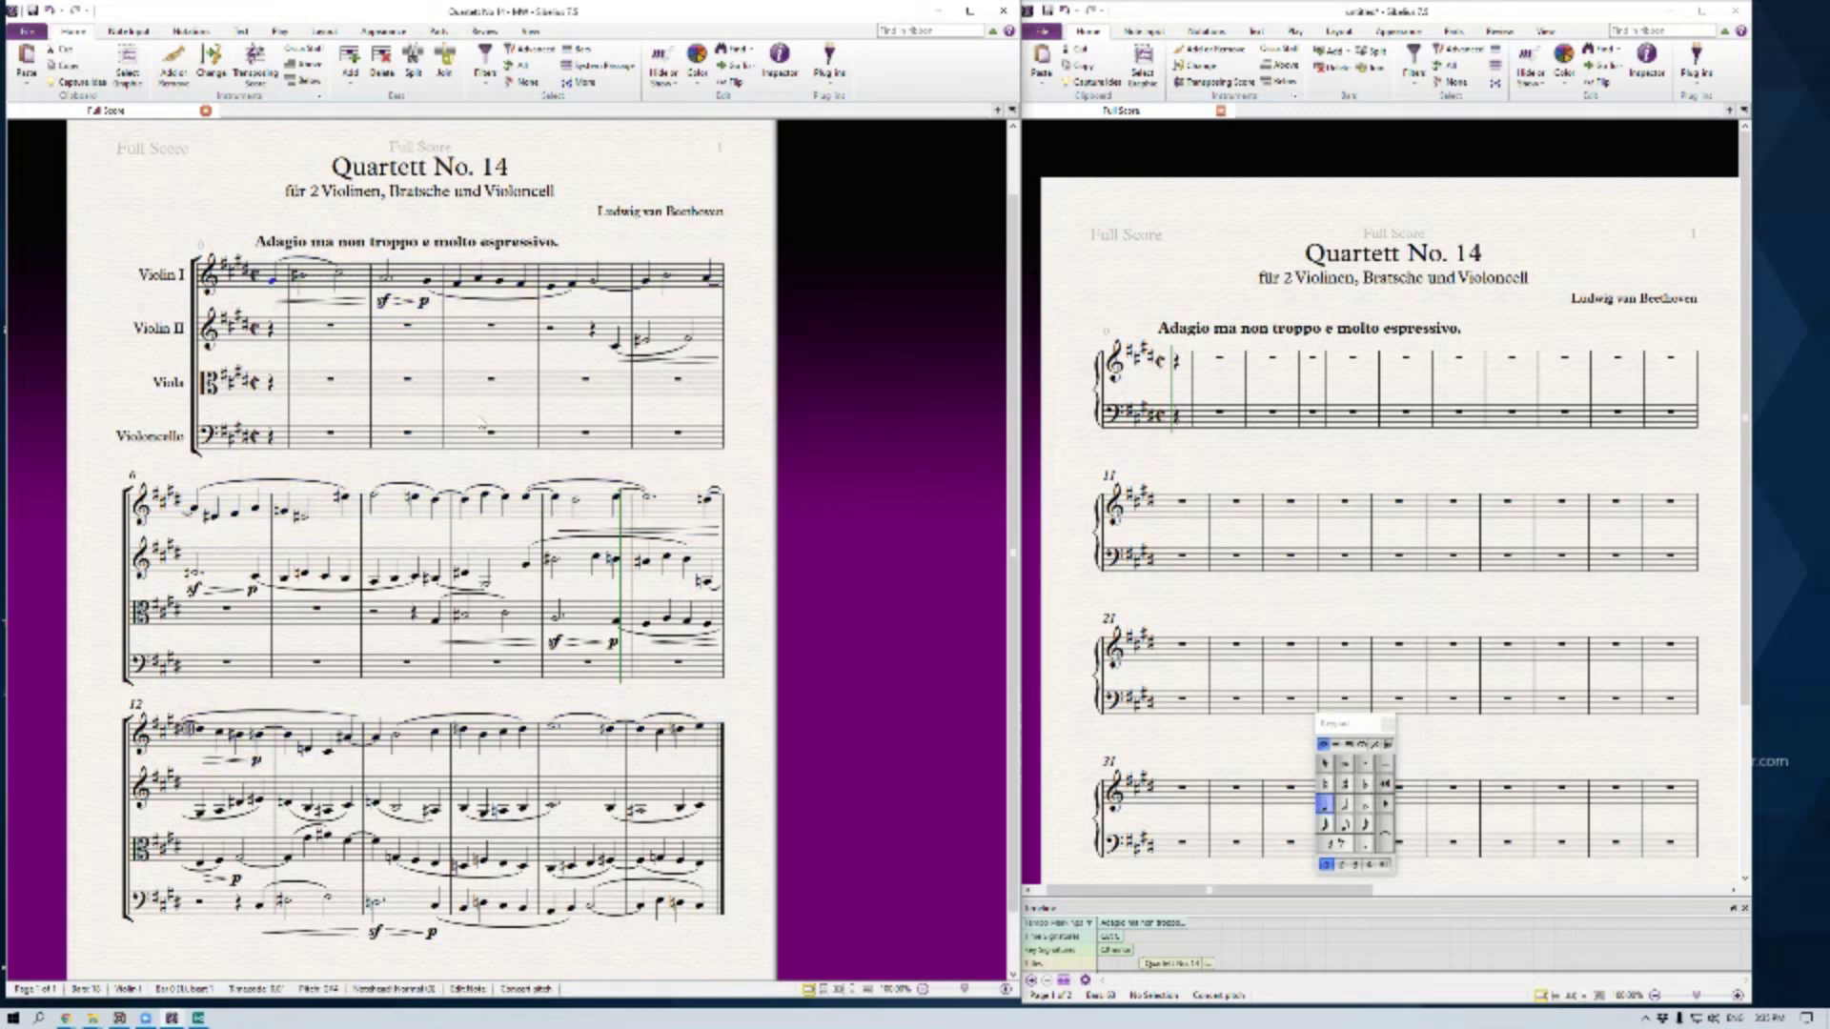
{"action": "left_click", "coordinate": [702, 734], "text": "shift"}
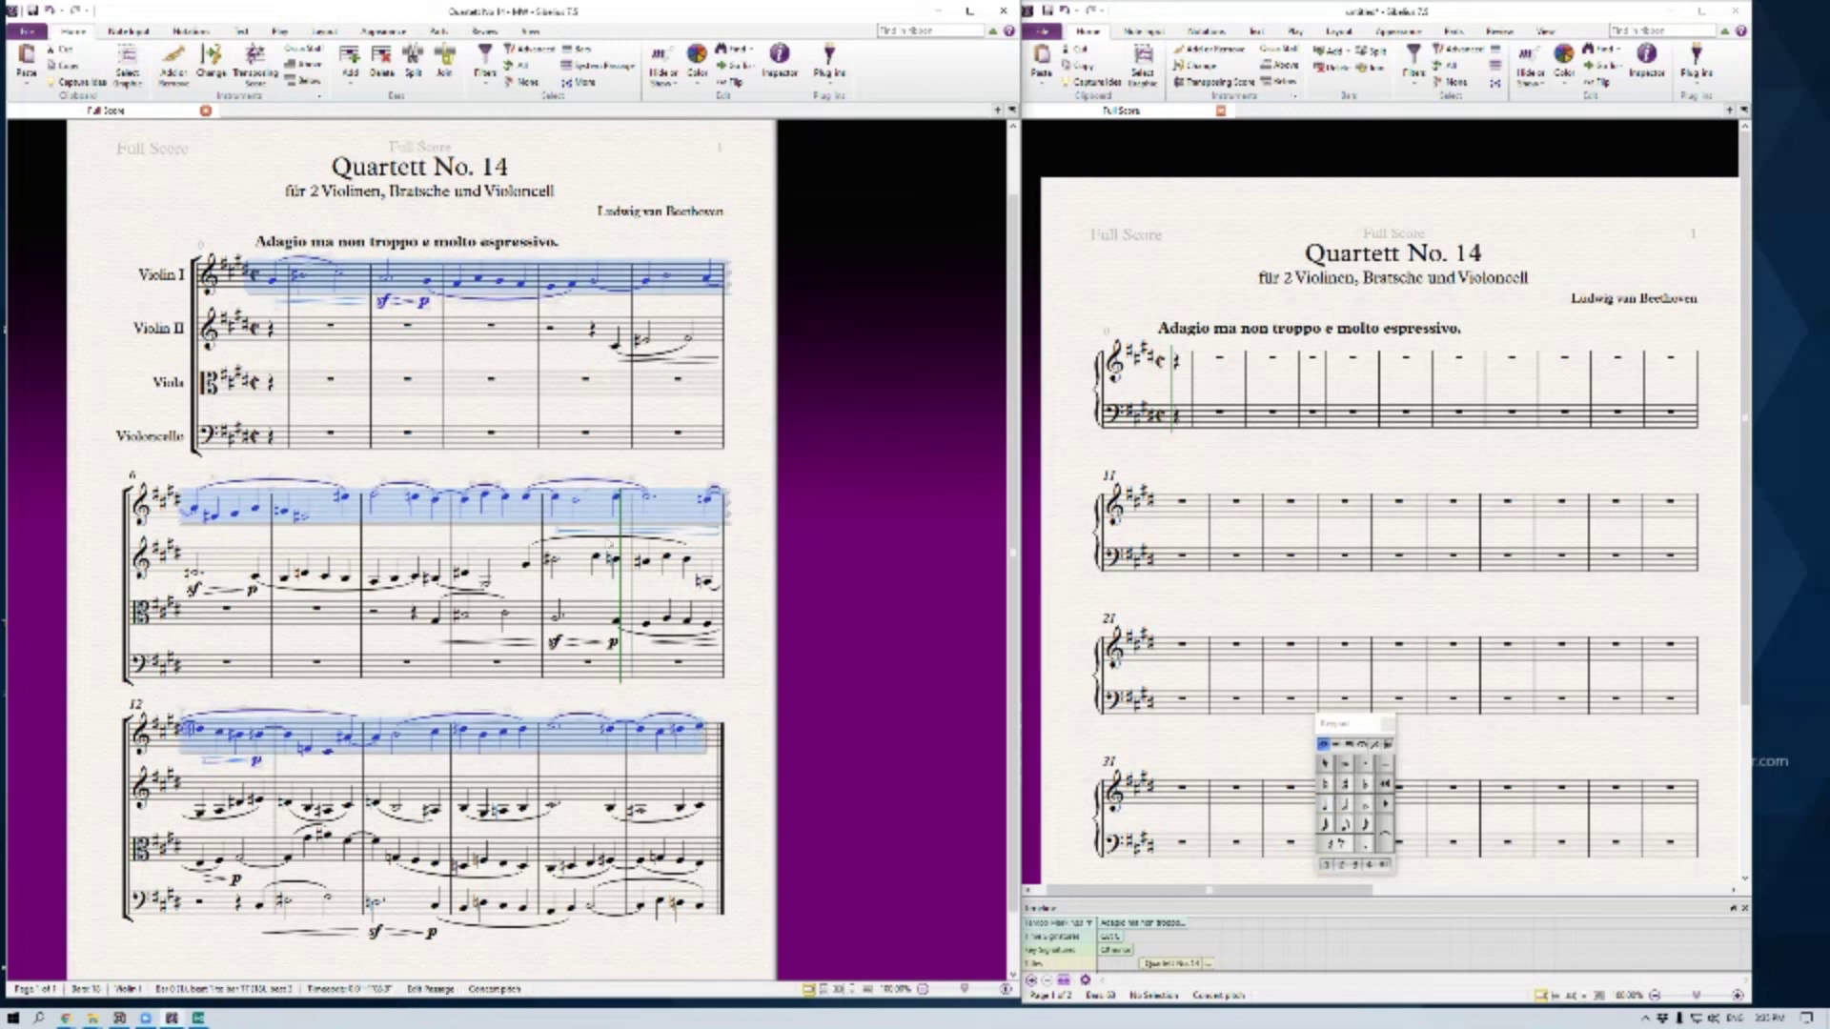
{"action": "key", "text": "Escape"}
{"action": "triple_click", "coordinate": [316, 284]}
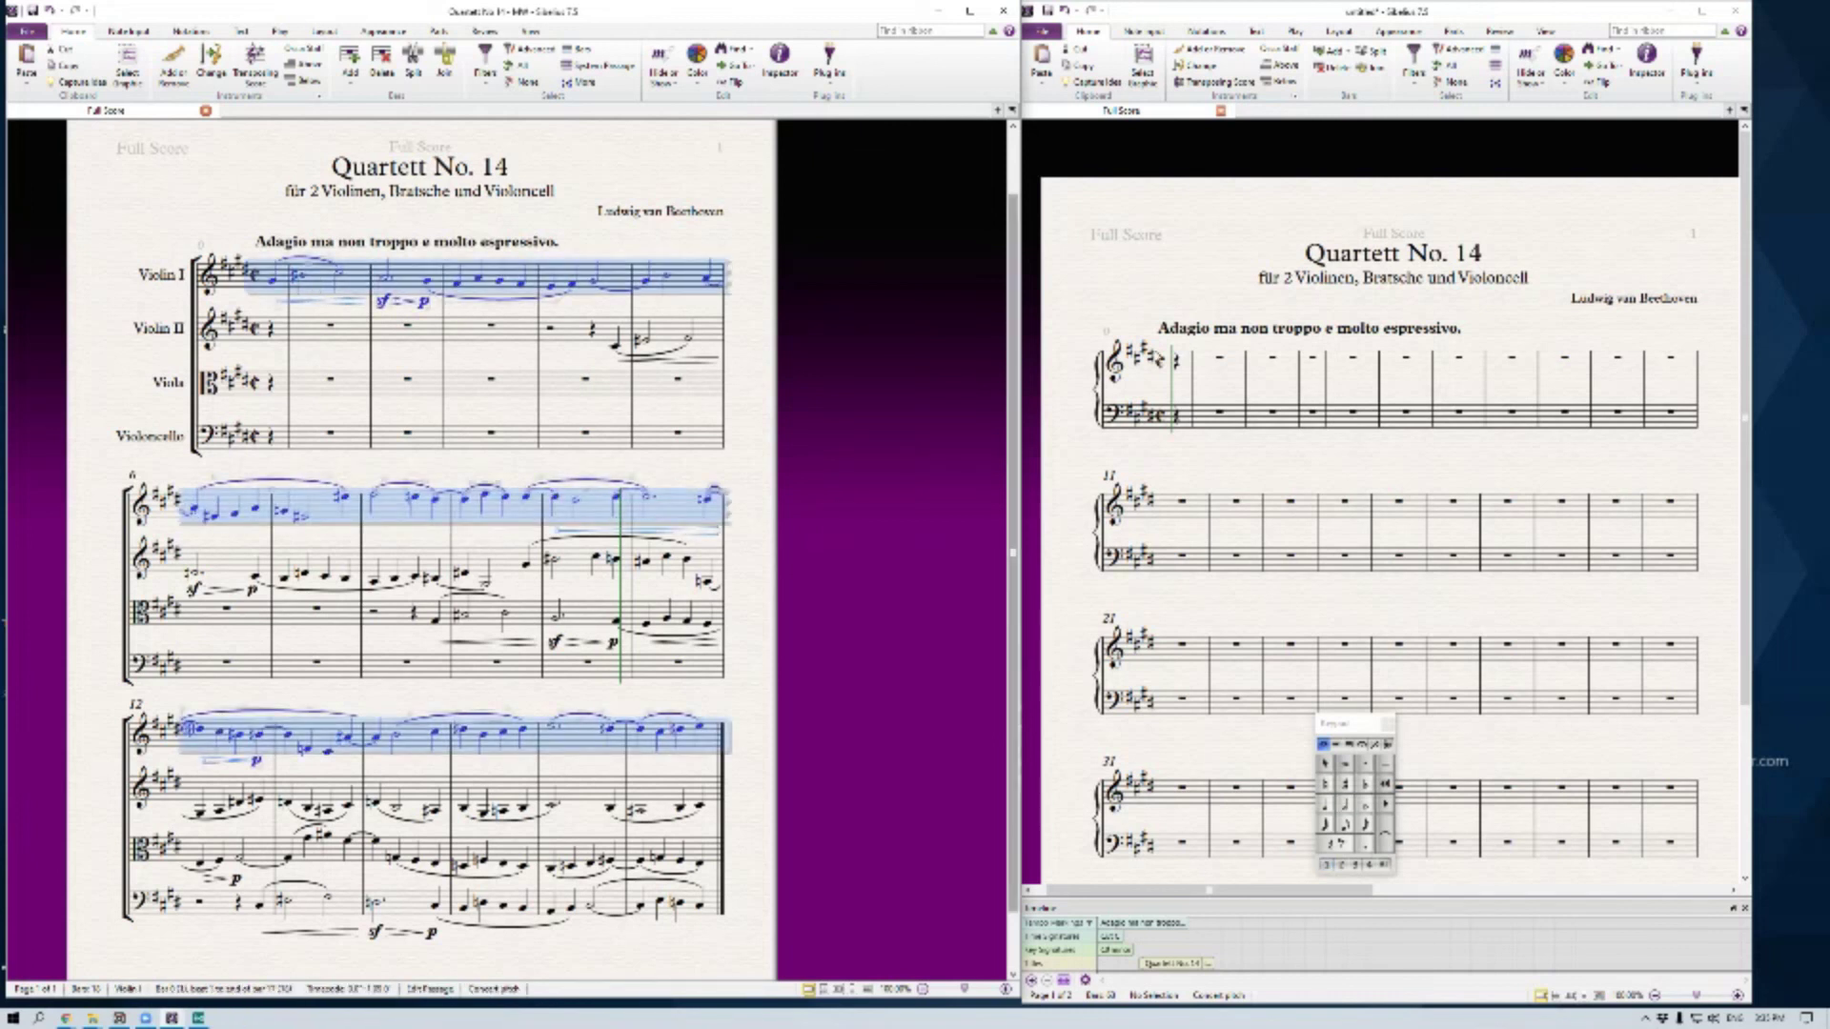
Try to paste the Violin I music into the piano's upper staff from the pickup bar
{"action": "left_click", "coordinate": [1176, 362]}
{"action": "key", "text": "ctrl+v"}
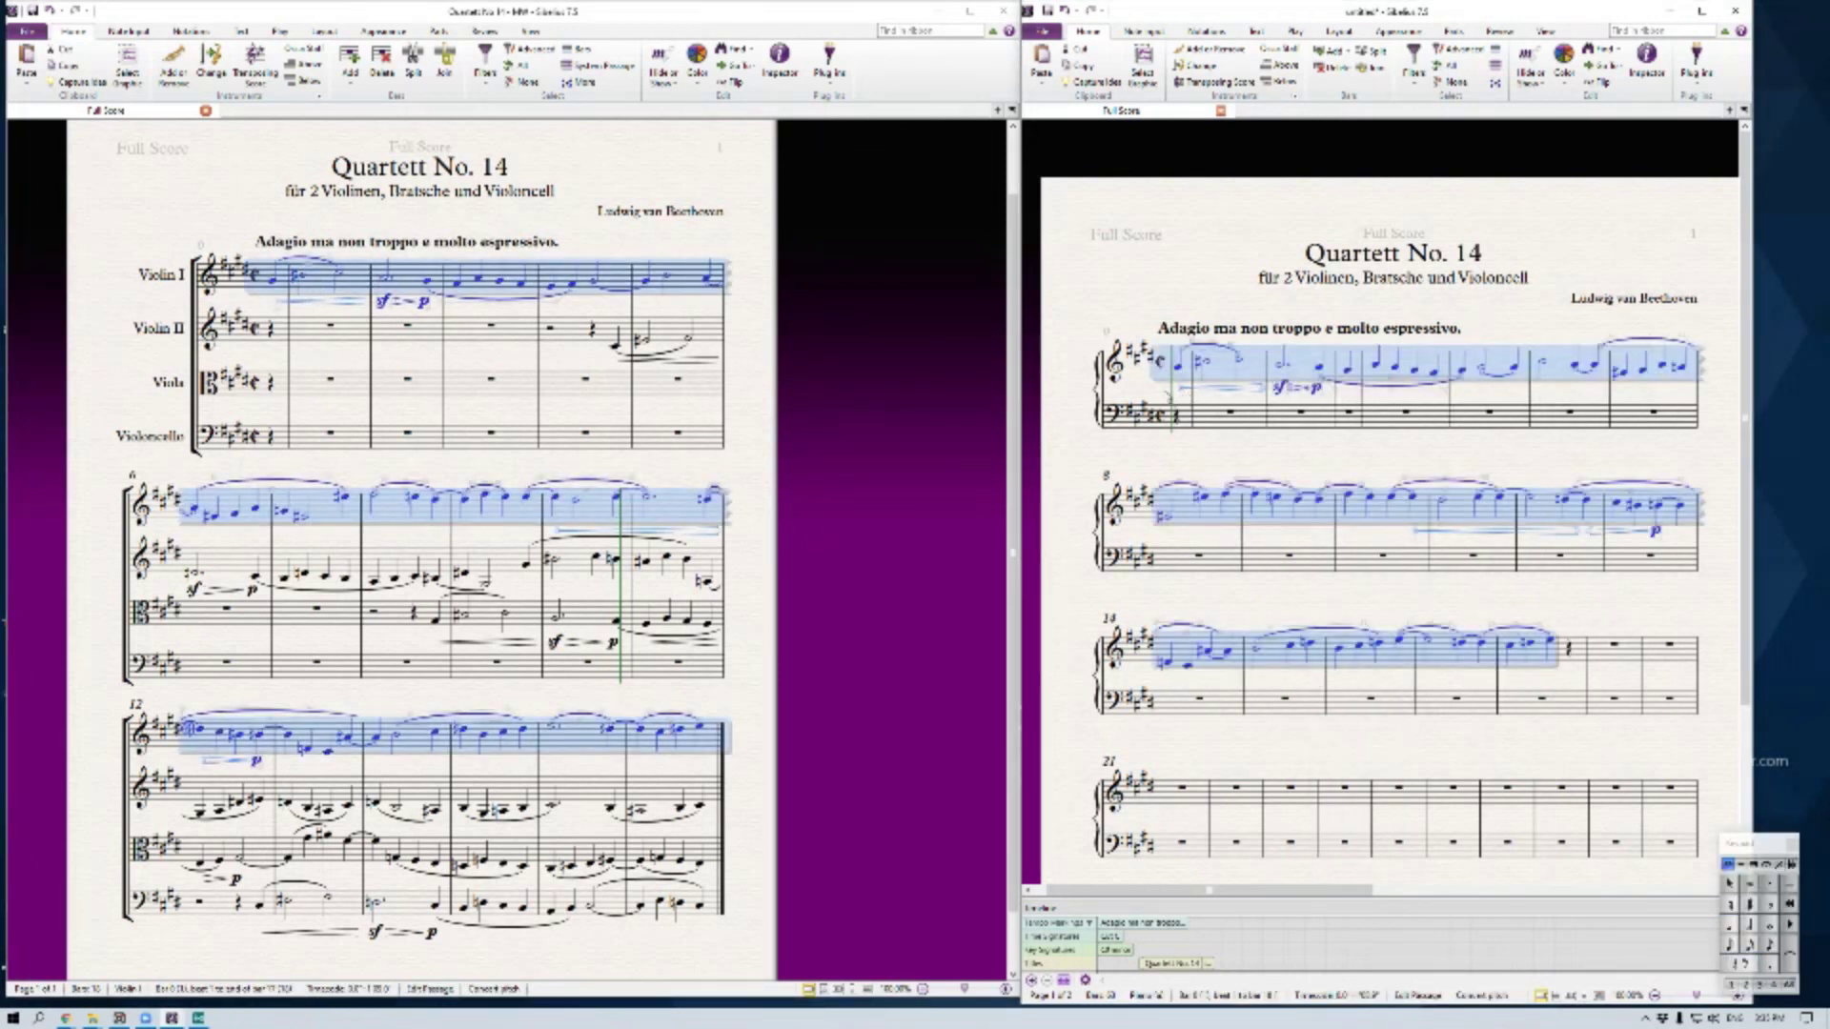
{"action": "left_click", "coordinate": [1158, 394]}
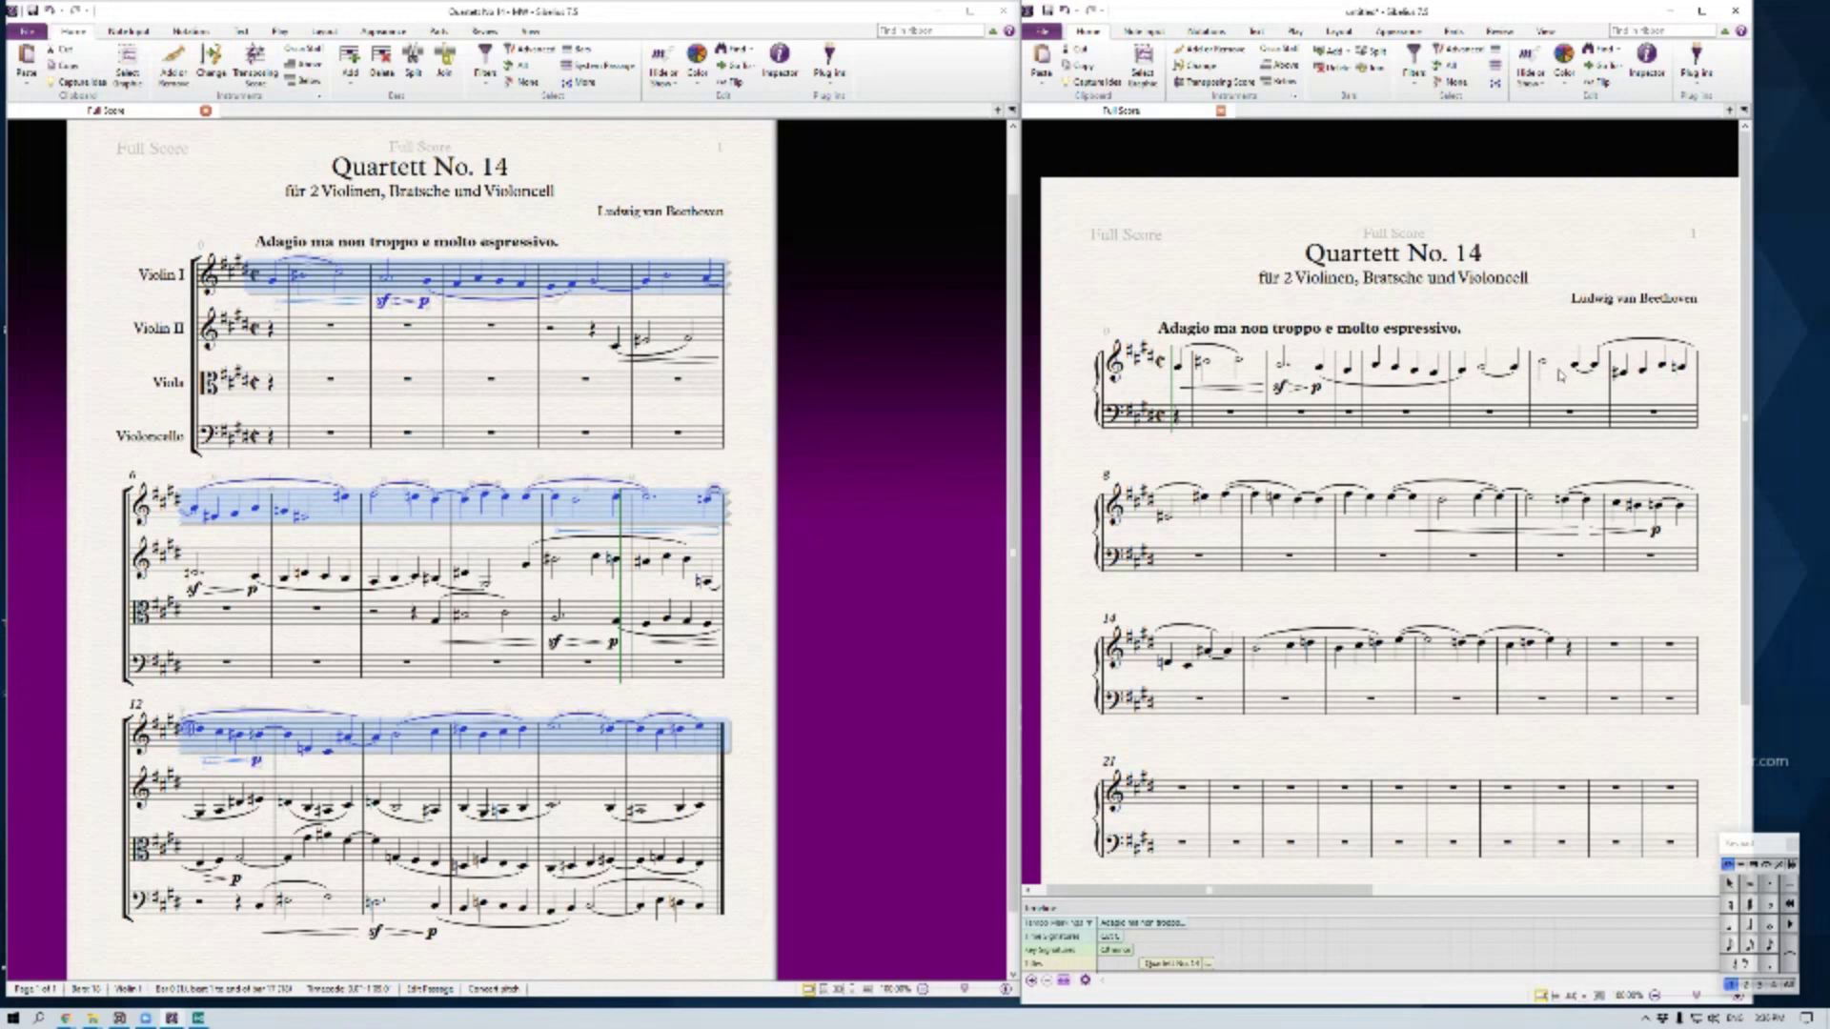
{"action": "key", "text": "ctrl+z"}
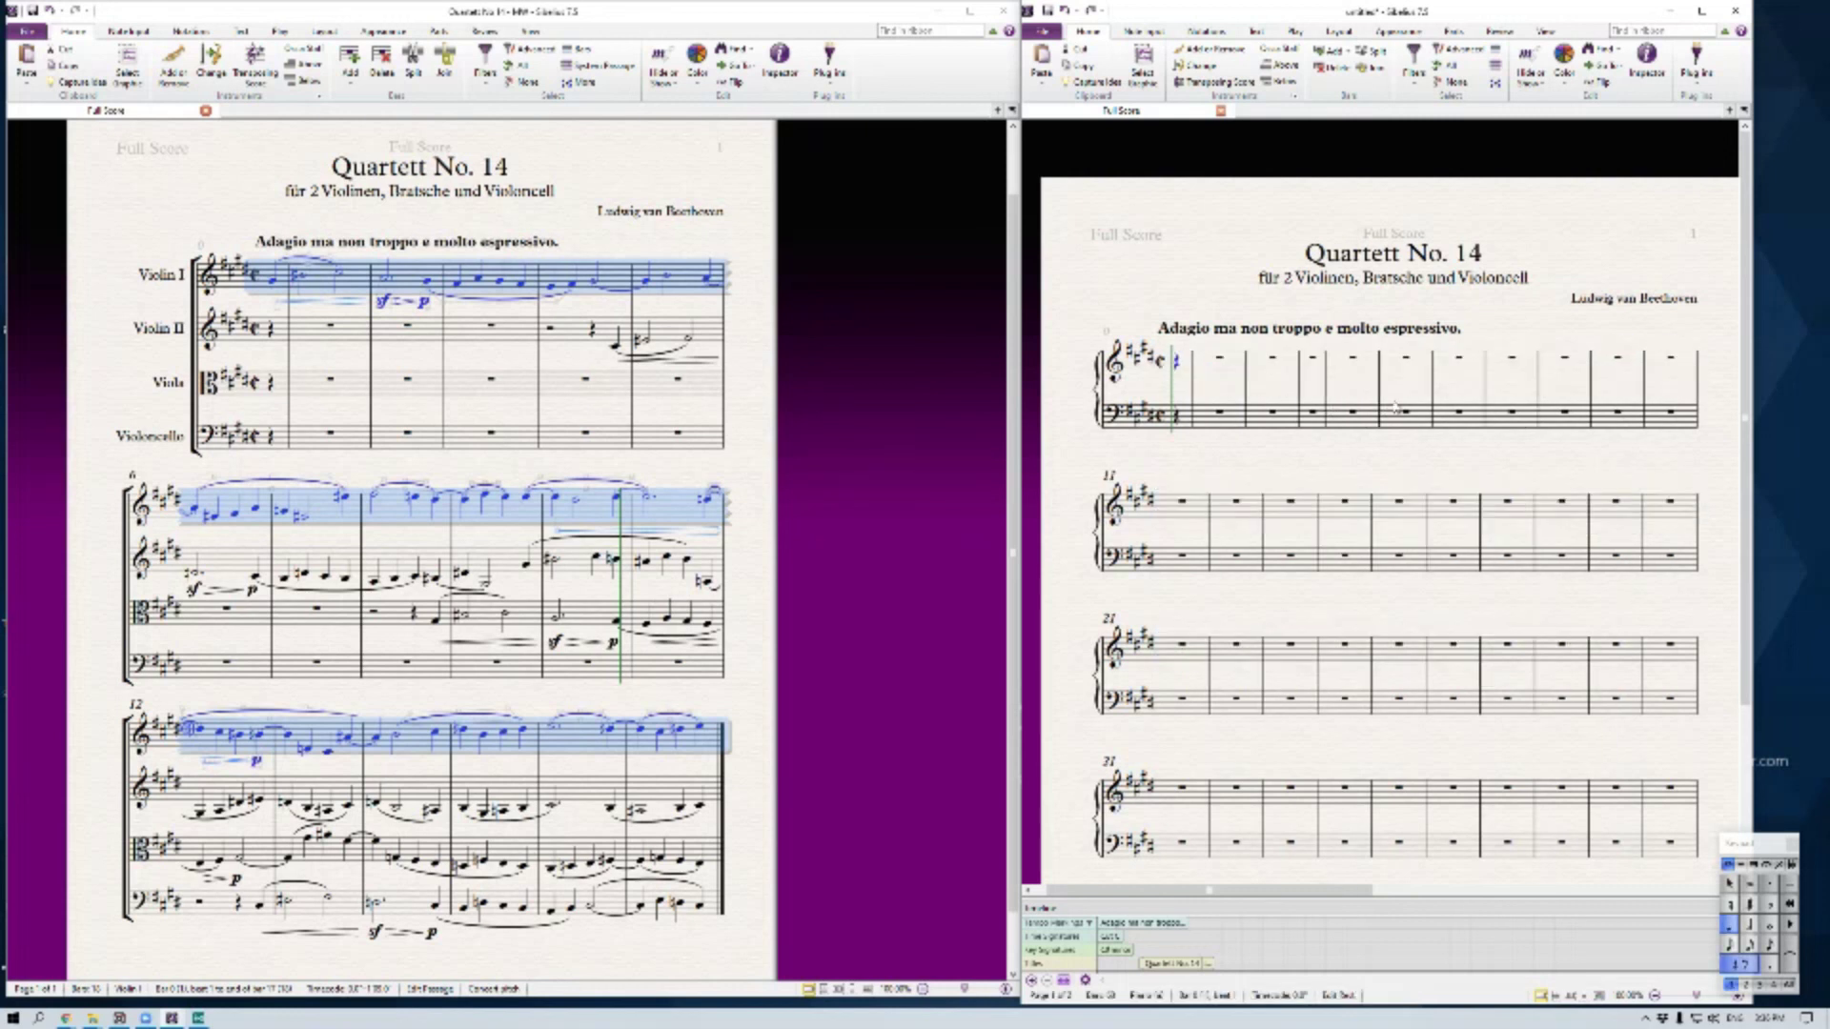
Delete the surplus short bar in the piano score's first system and paste the Violin I music into the upper staff from the pickup
{"action": "left_click", "coordinate": [1320, 386], "text": "ctrl"}
{"action": "key", "text": "Delete"}
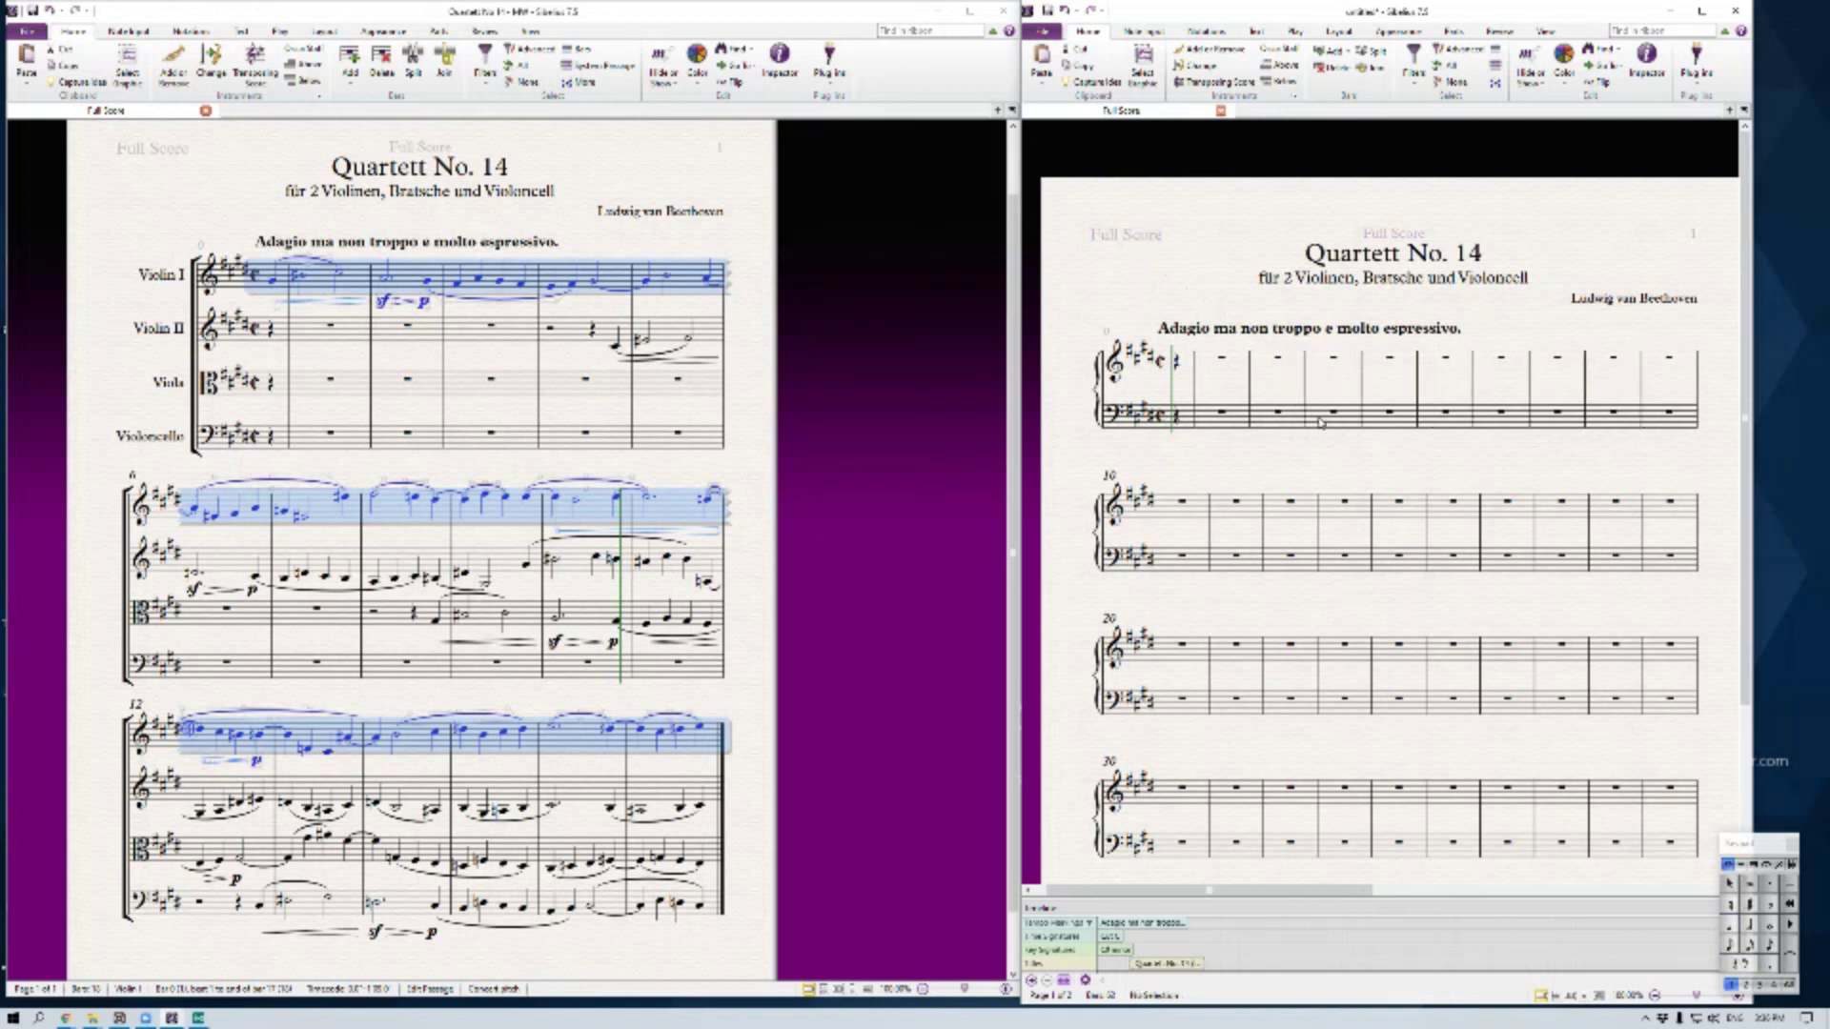
{"action": "left_click", "coordinate": [1175, 360]}
{"action": "left_click", "coordinate": [1042, 63]}
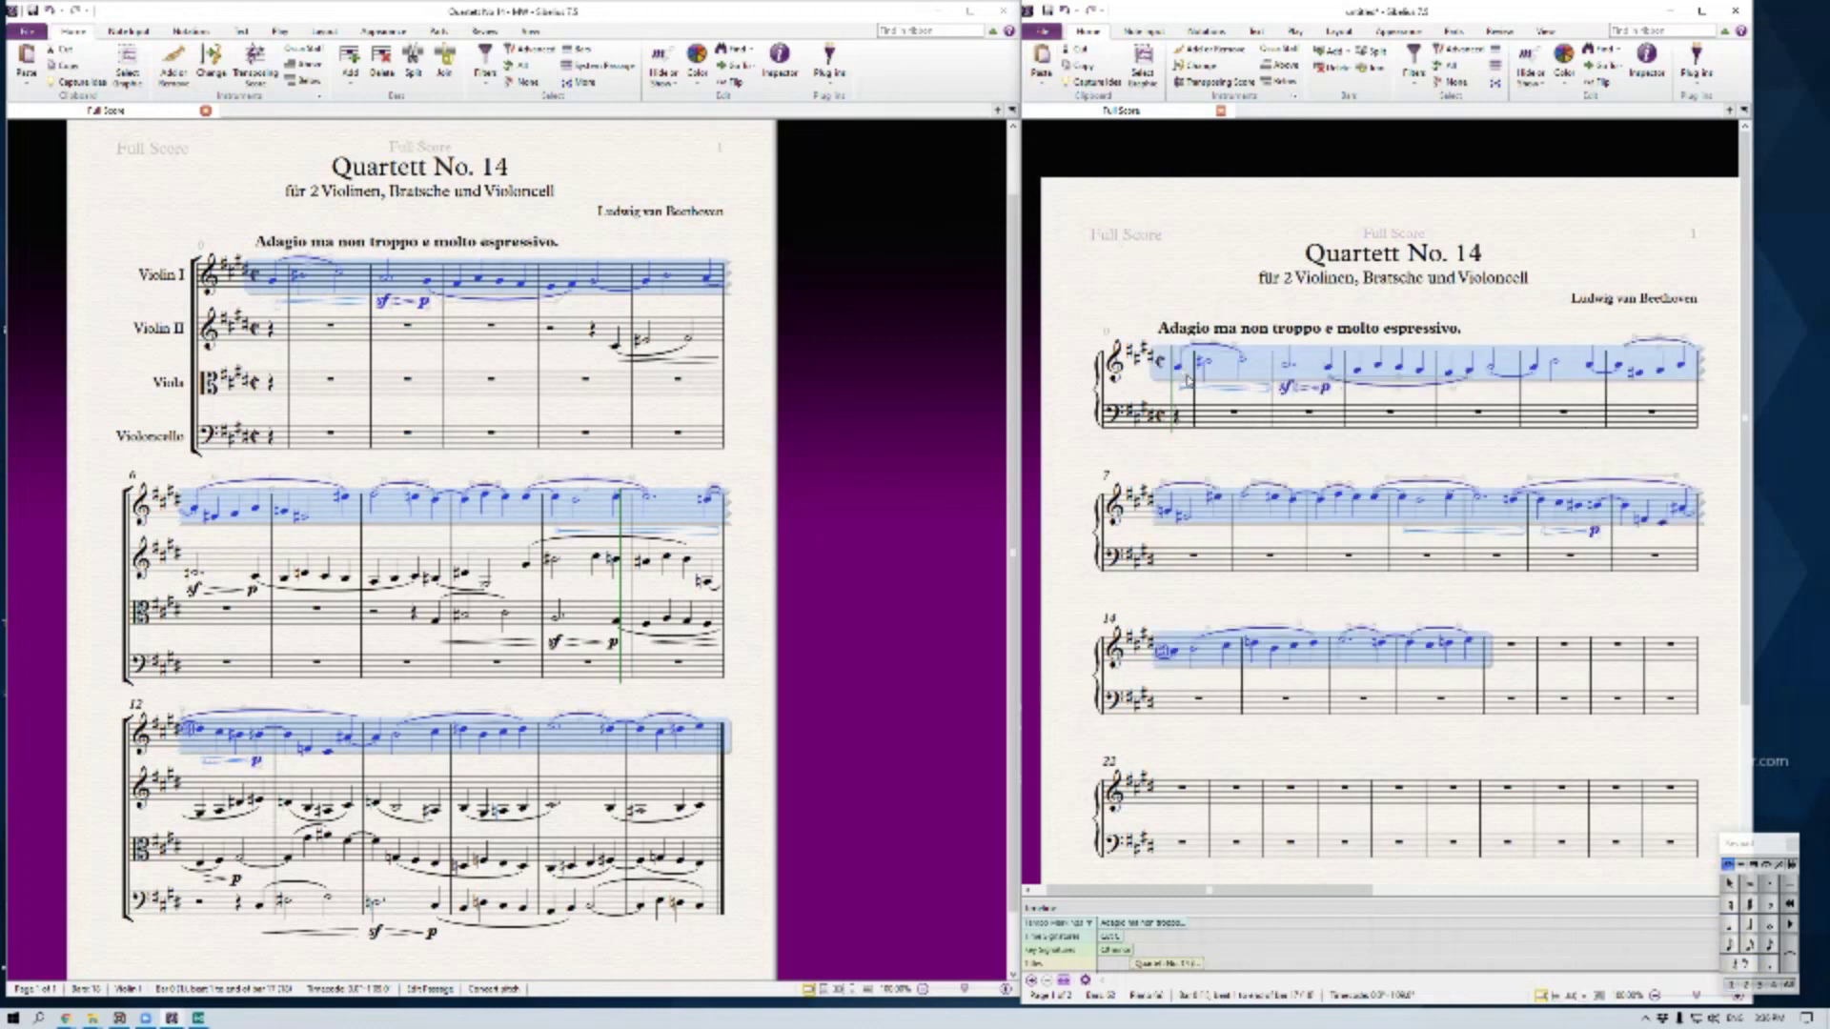
{"action": "key", "text": "Escape"}
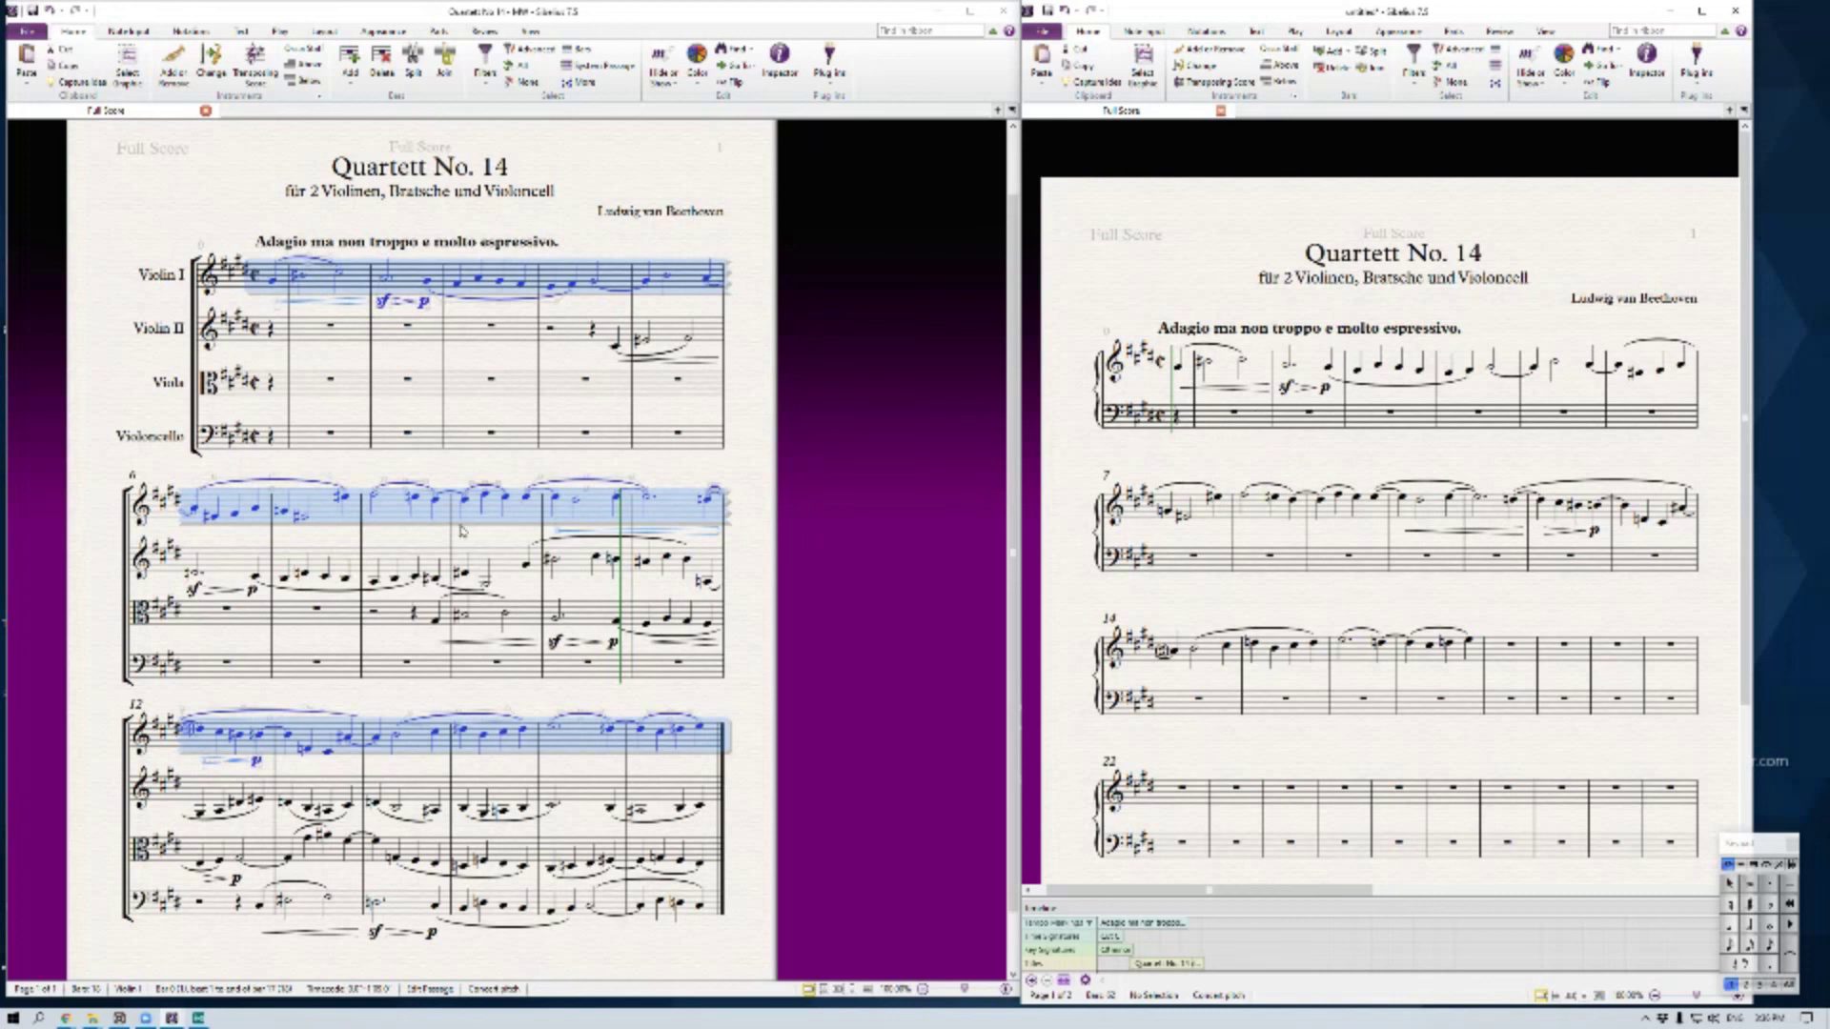
{"action": "left_click", "coordinate": [585, 355]}
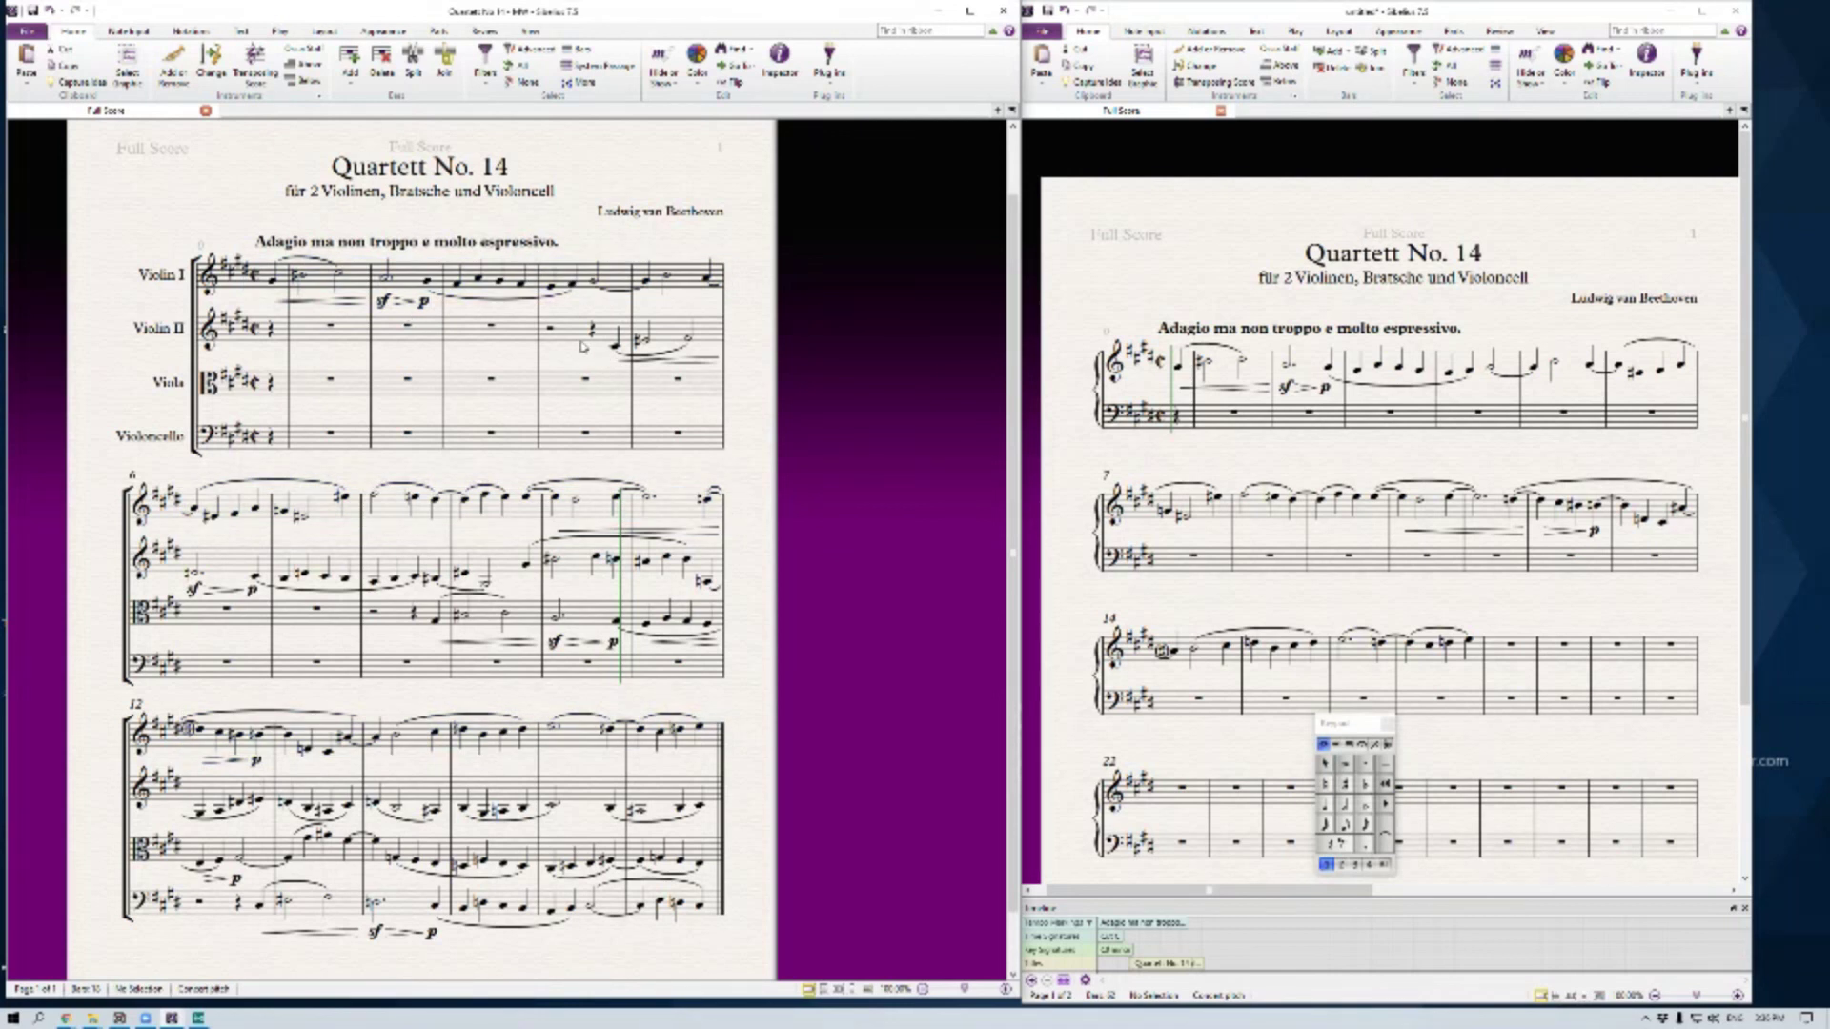
{"action": "left_click", "coordinate": [1342, 865]}
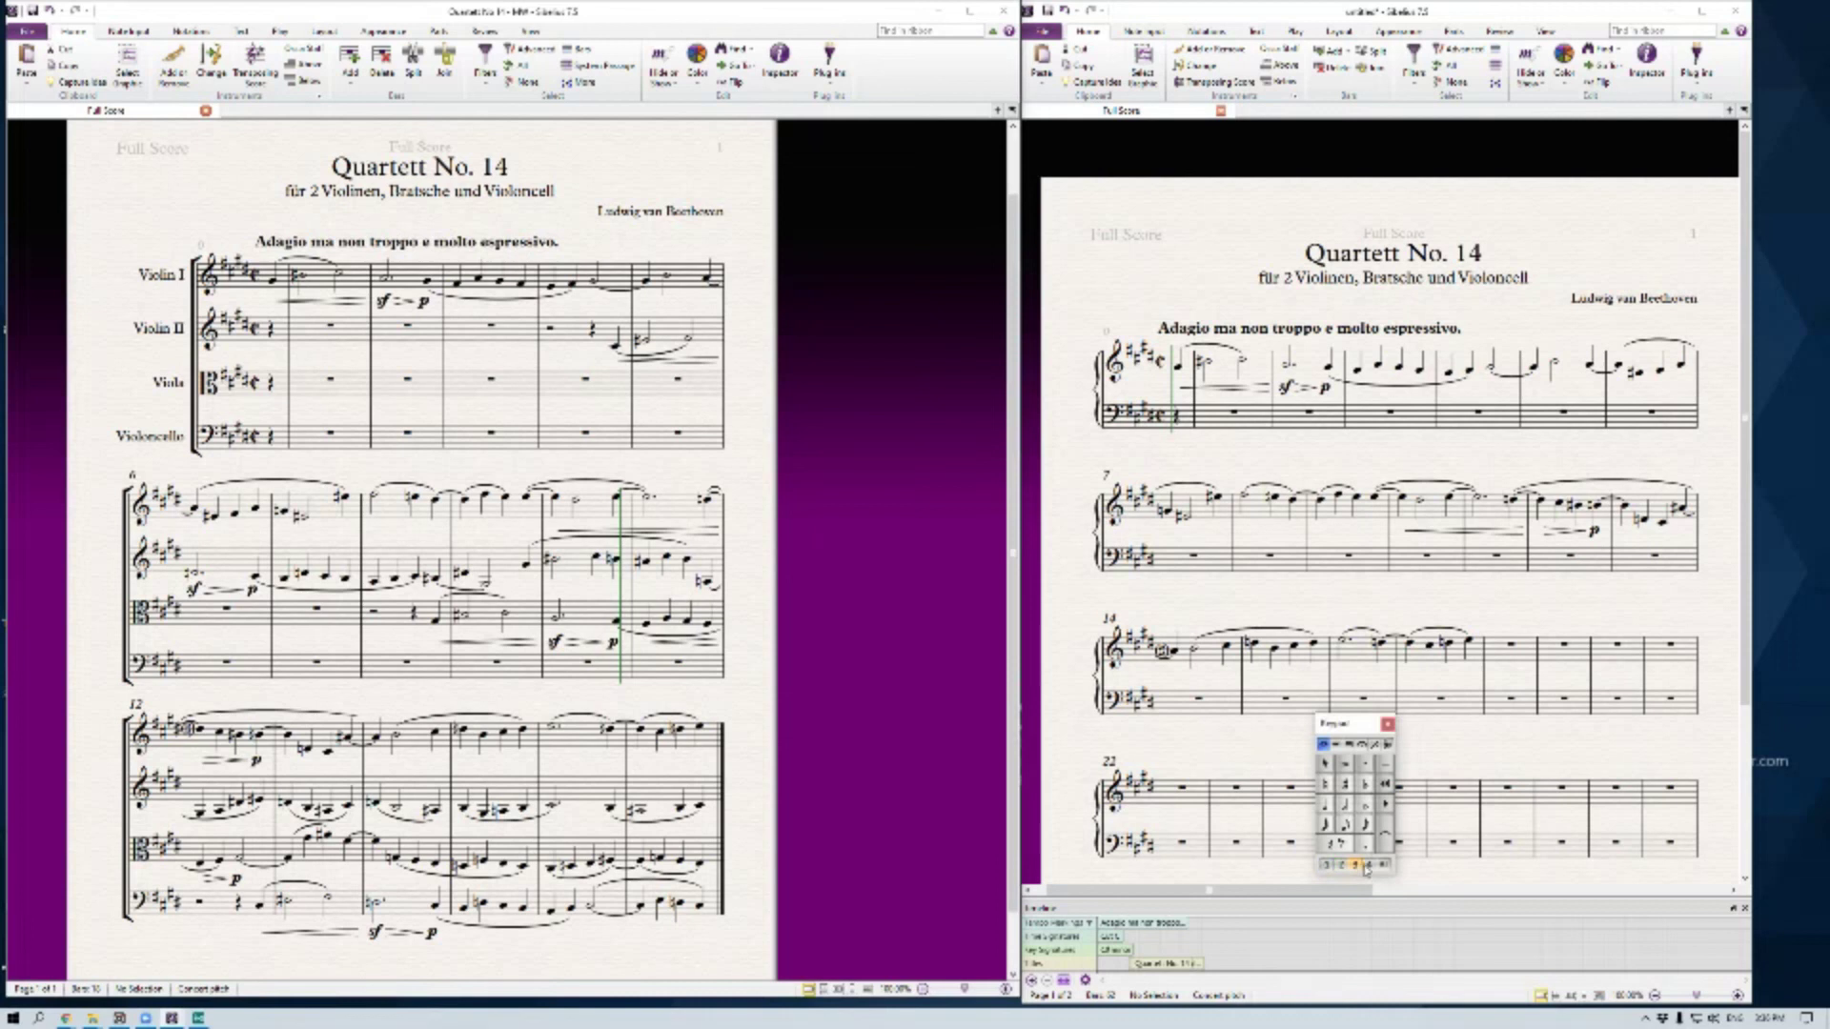
{"action": "left_click", "coordinate": [1326, 864]}
Select and copy the entire Violin II part of the quartet
{"action": "triple_click", "coordinate": [358, 334]}
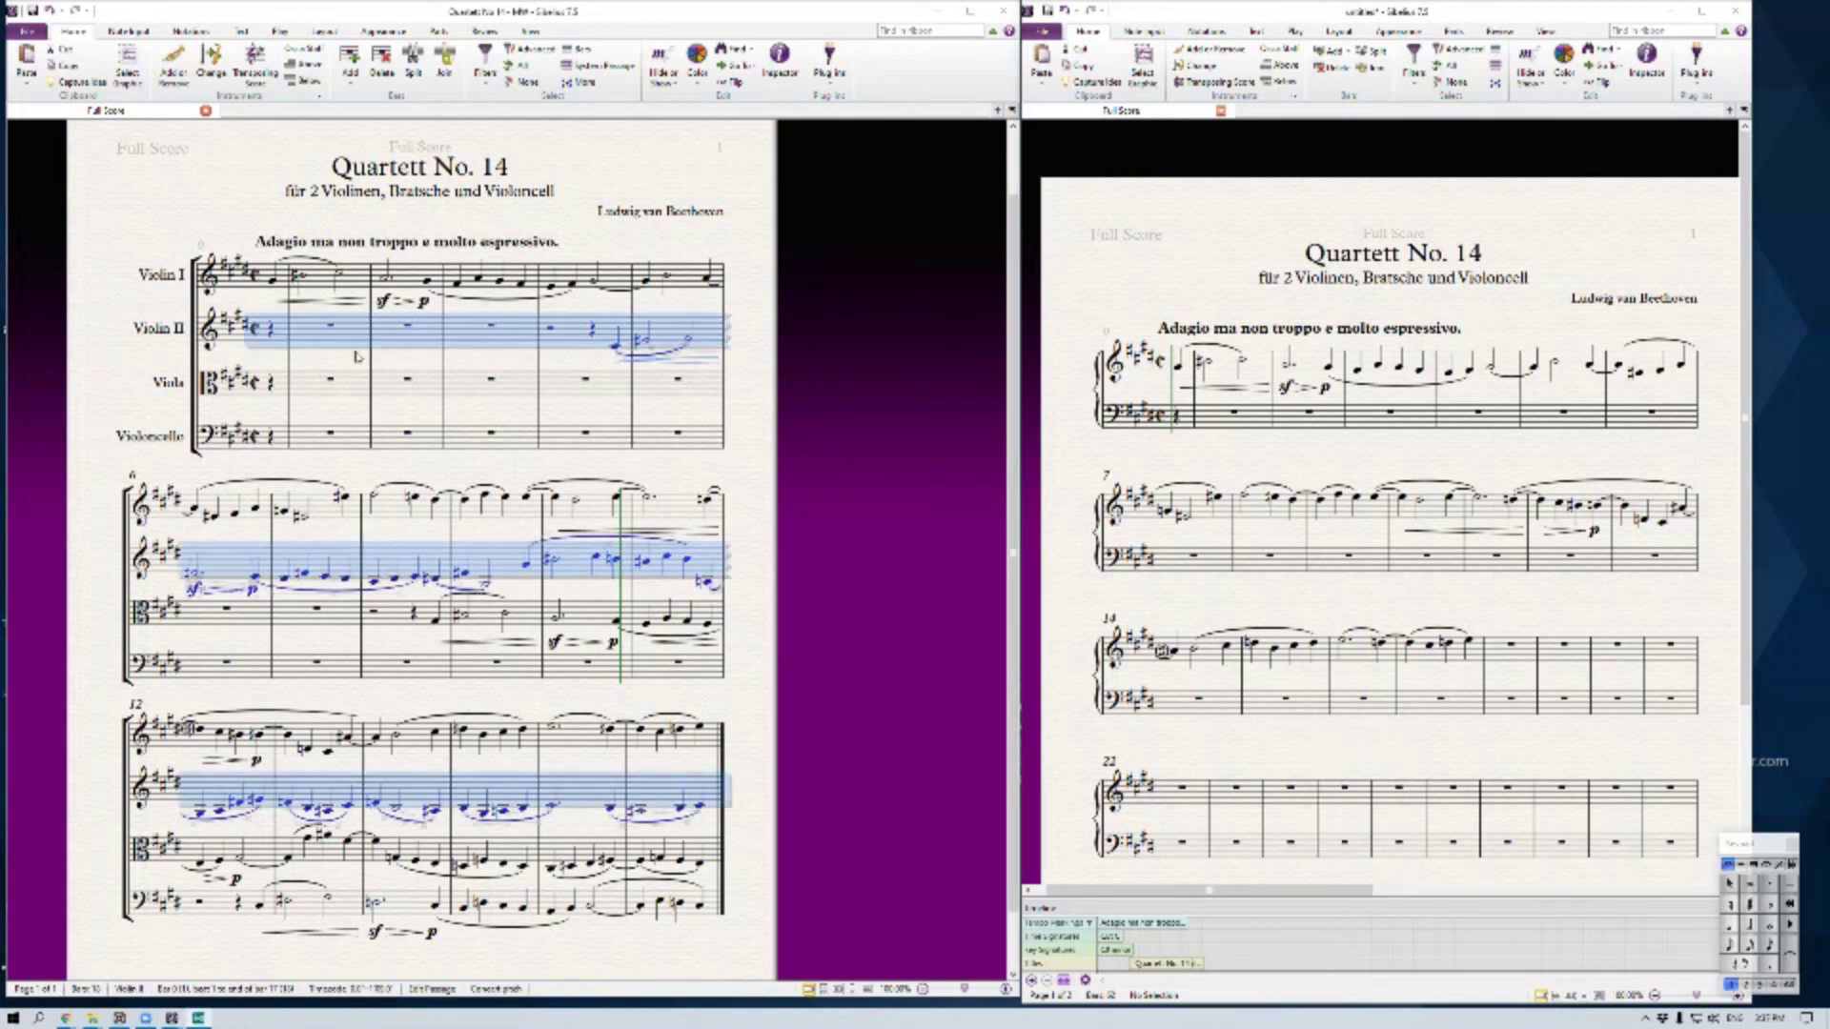
{"action": "left_click", "coordinate": [255, 351]}
{"action": "triple_click", "coordinate": [284, 332]}
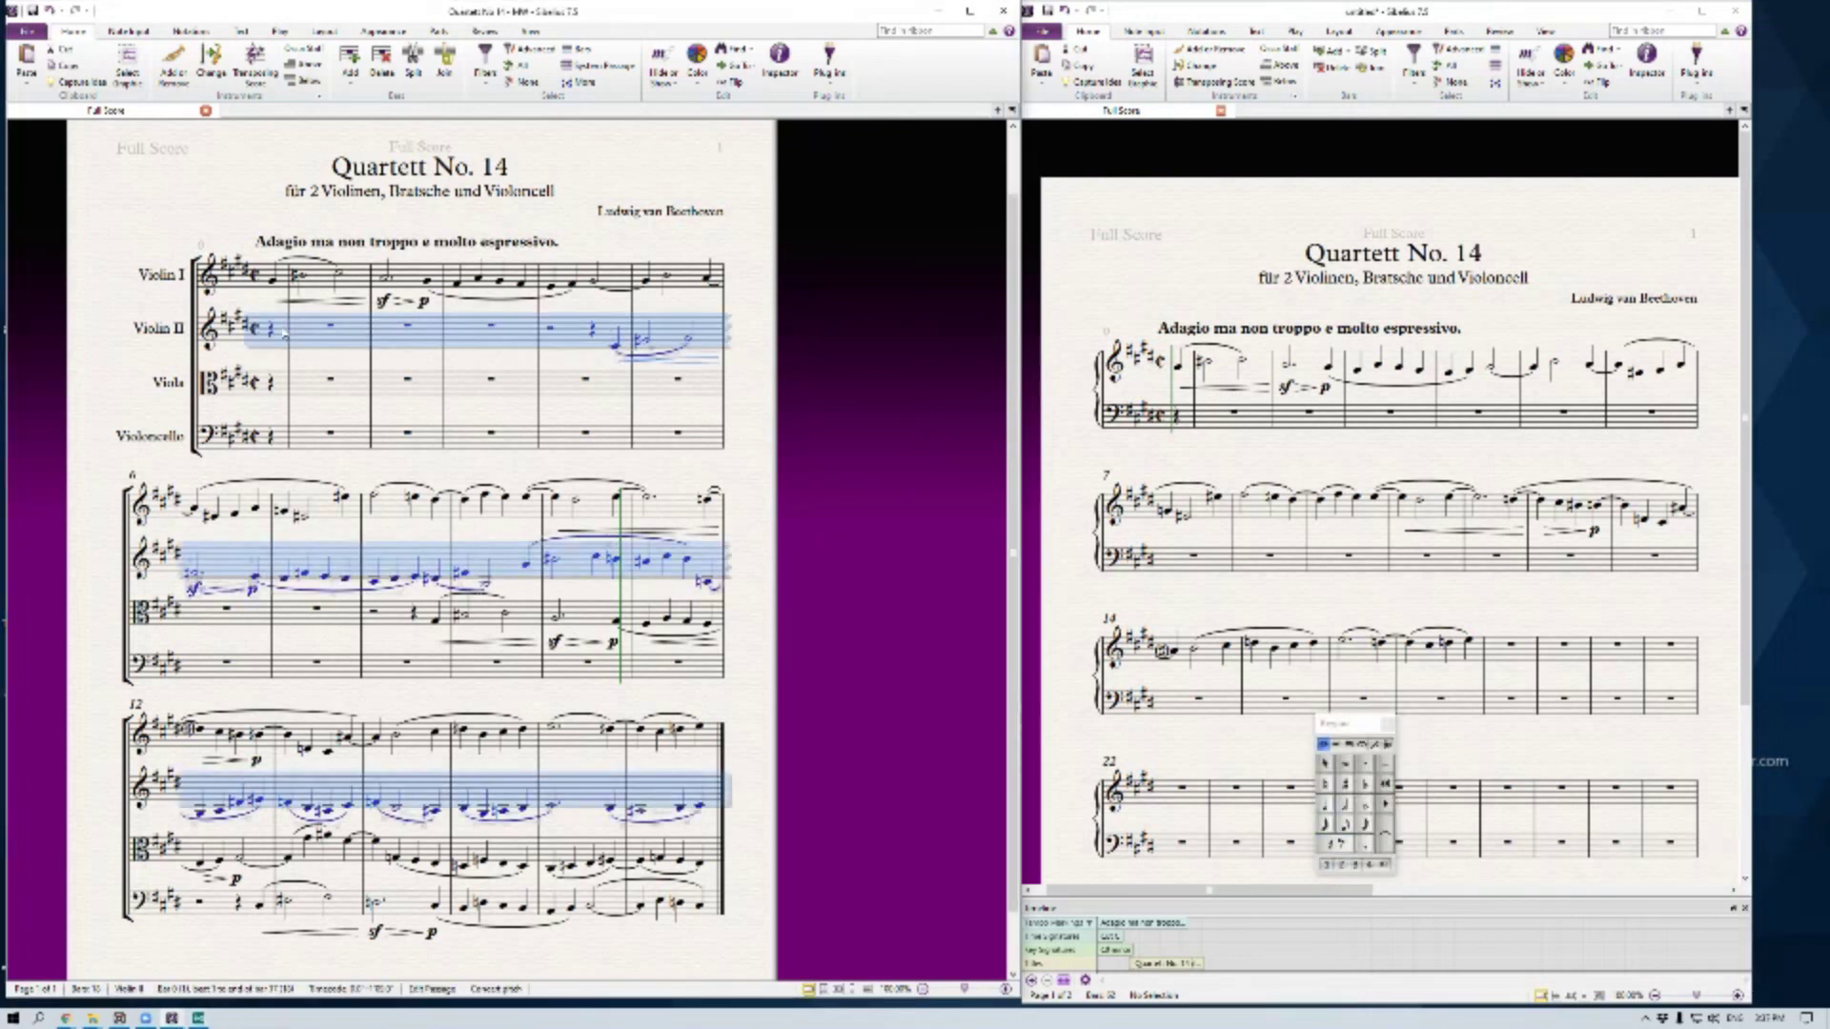
Paste the Violin II music from voice 1 into voice 2 of the piano's upper staff, starting at the pickup bar
{"action": "left_click", "coordinate": [1192, 376]}
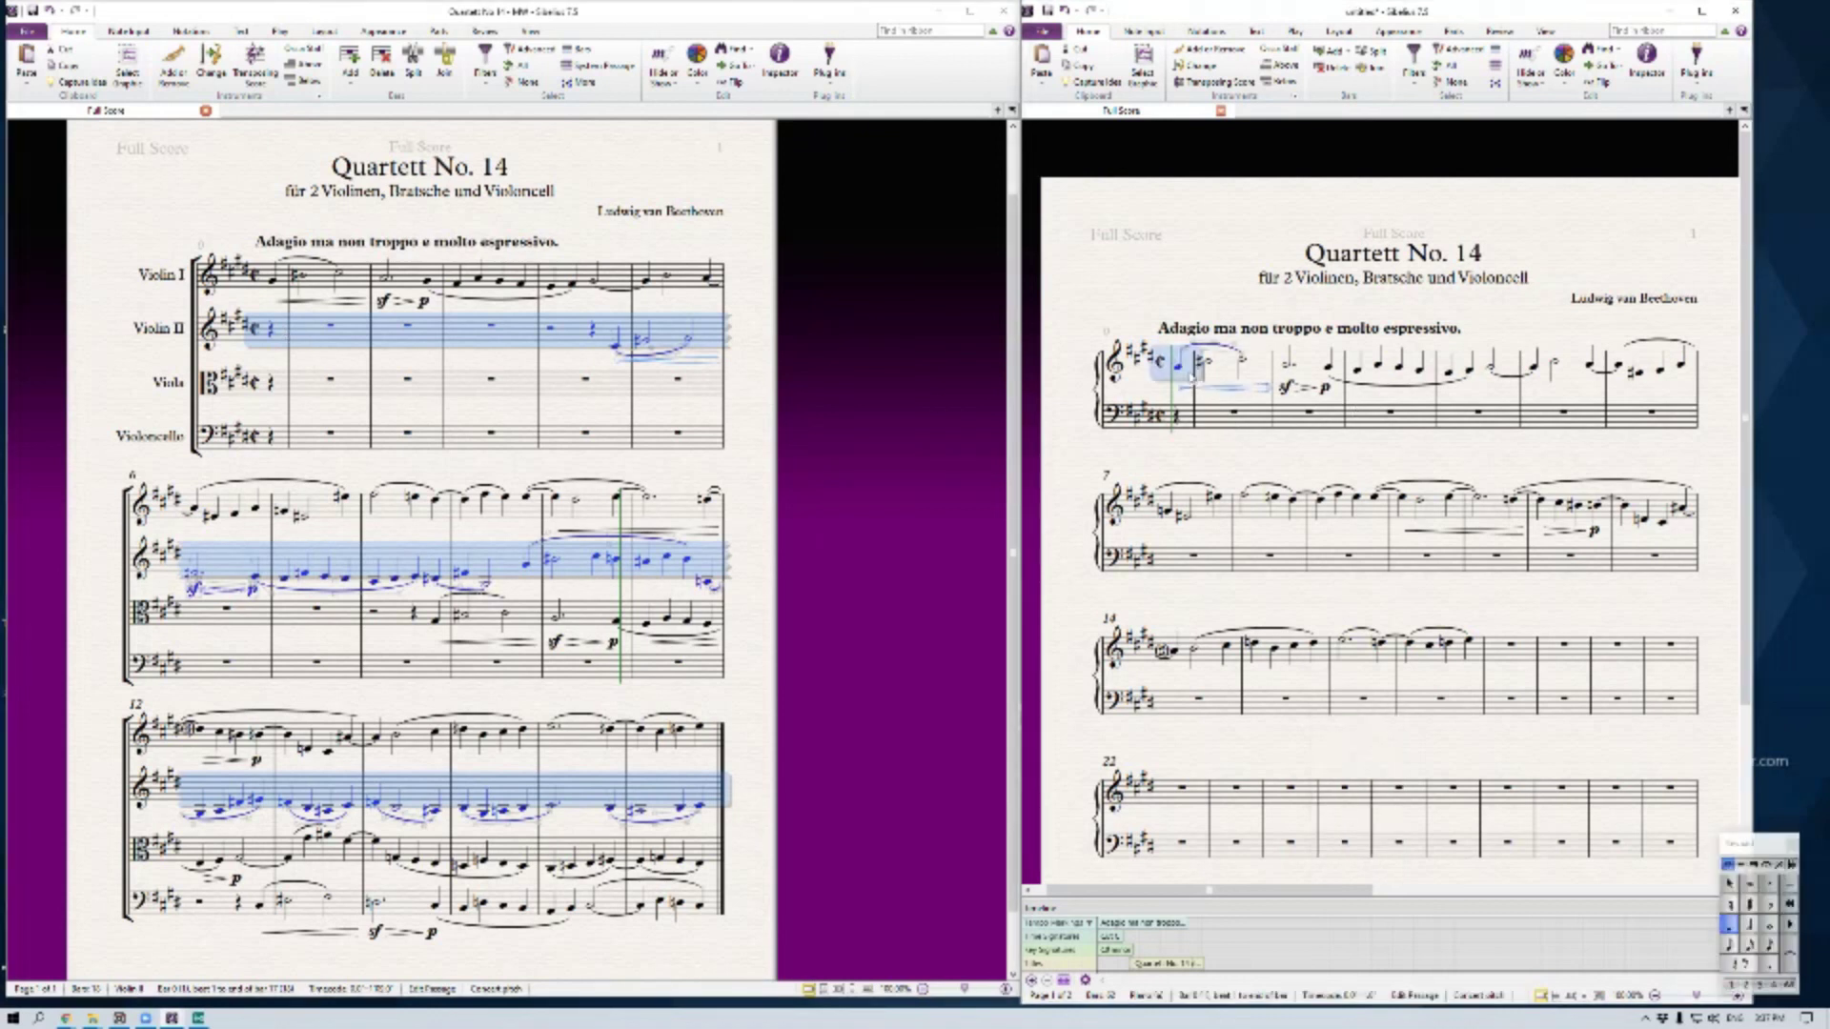
{"action": "left_click", "coordinate": [1042, 76]}
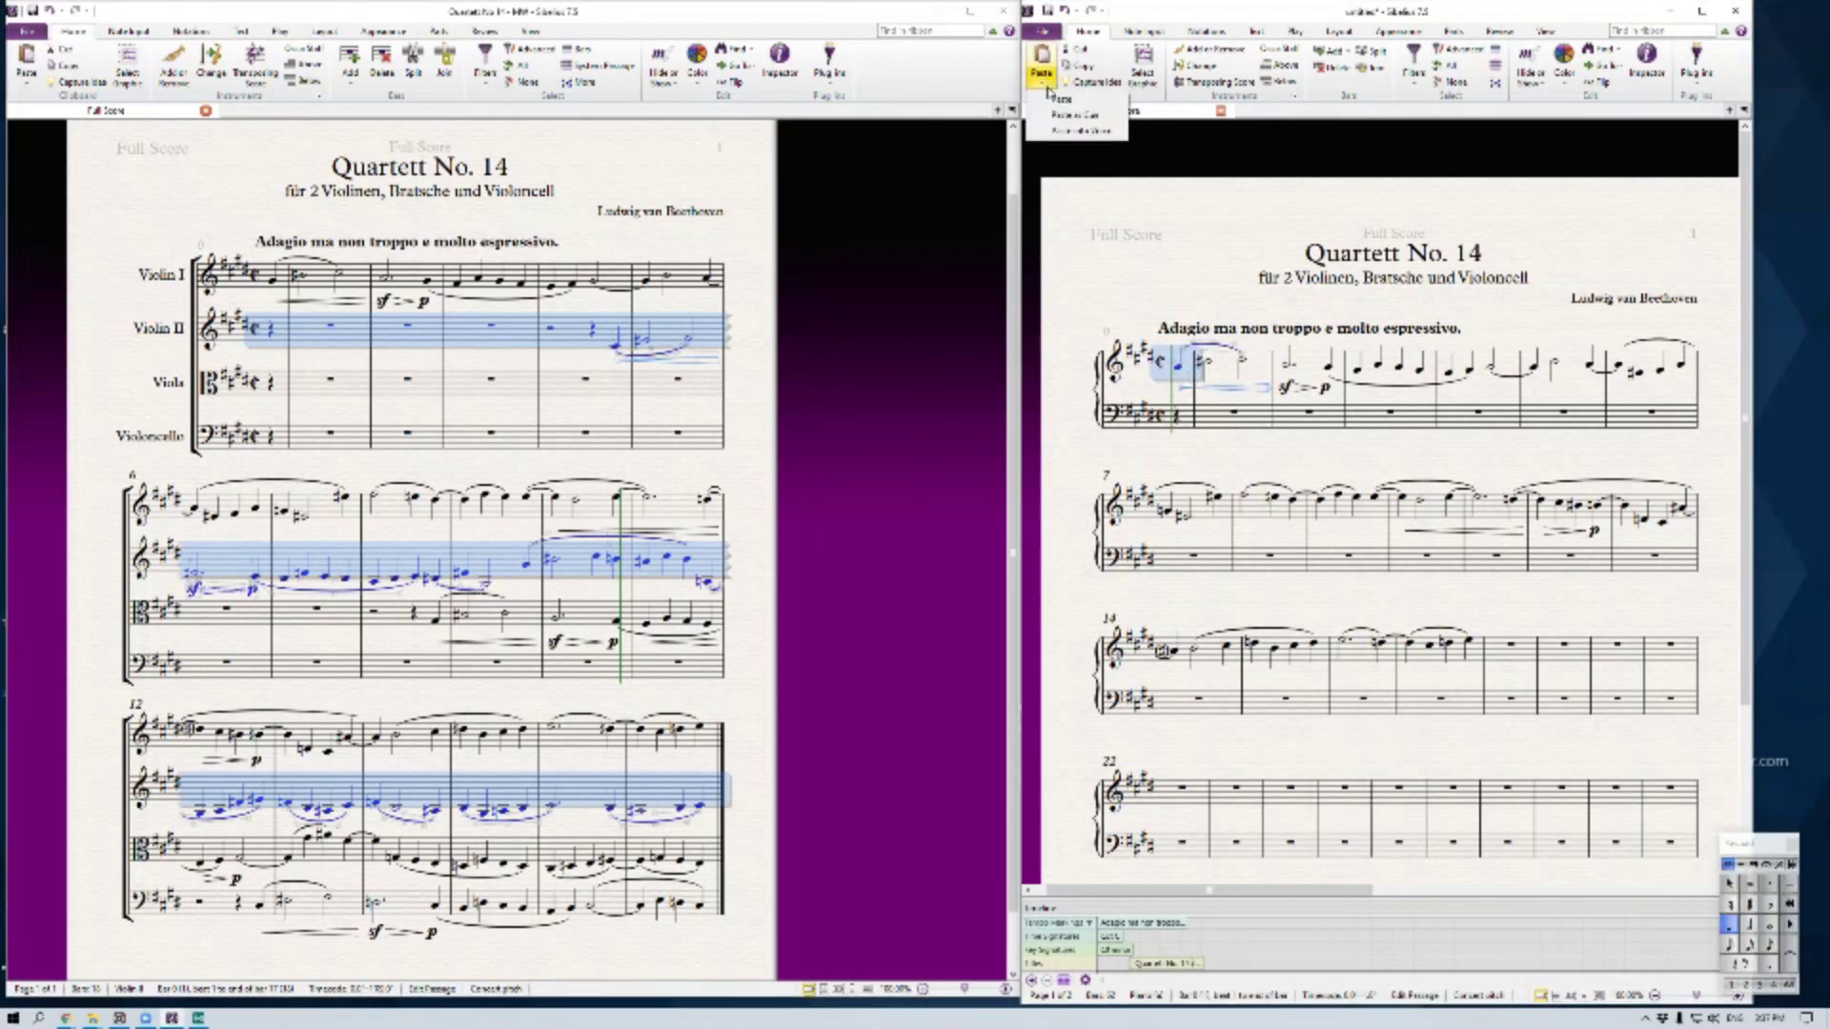
{"action": "left_click", "coordinate": [1071, 131]}
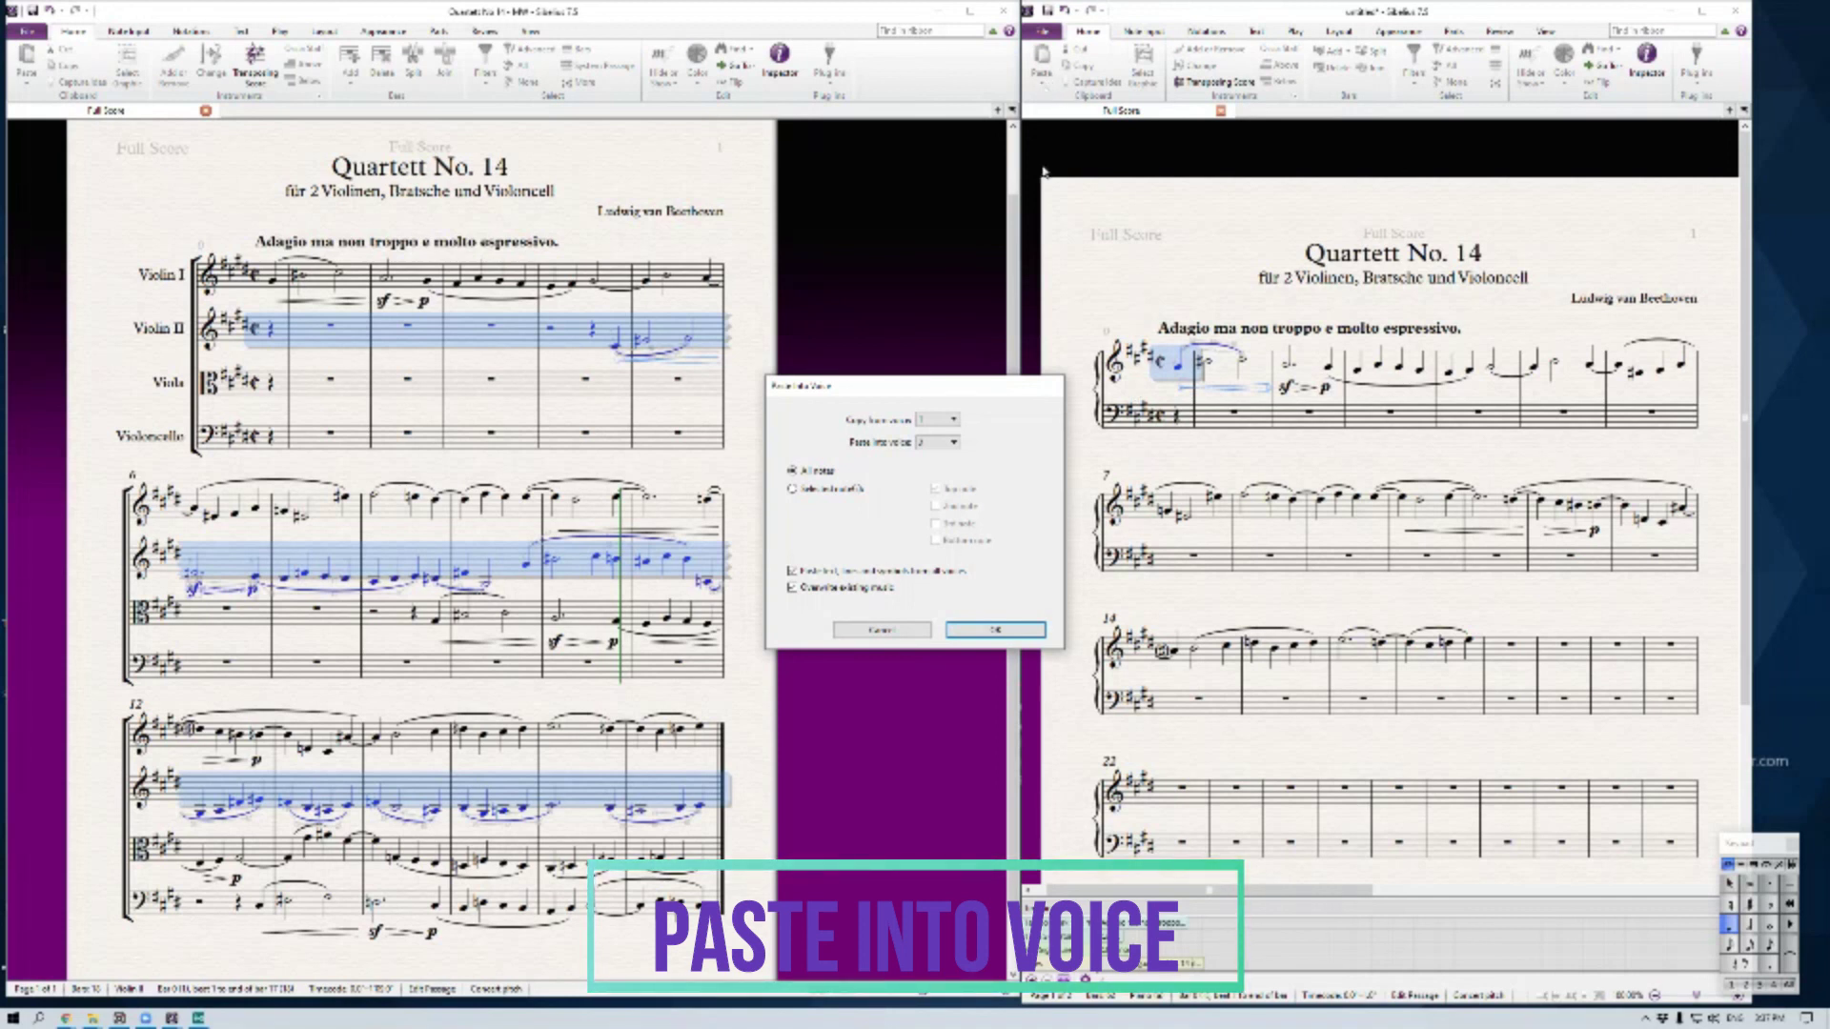
{"action": "left_click", "coordinate": [995, 630]}
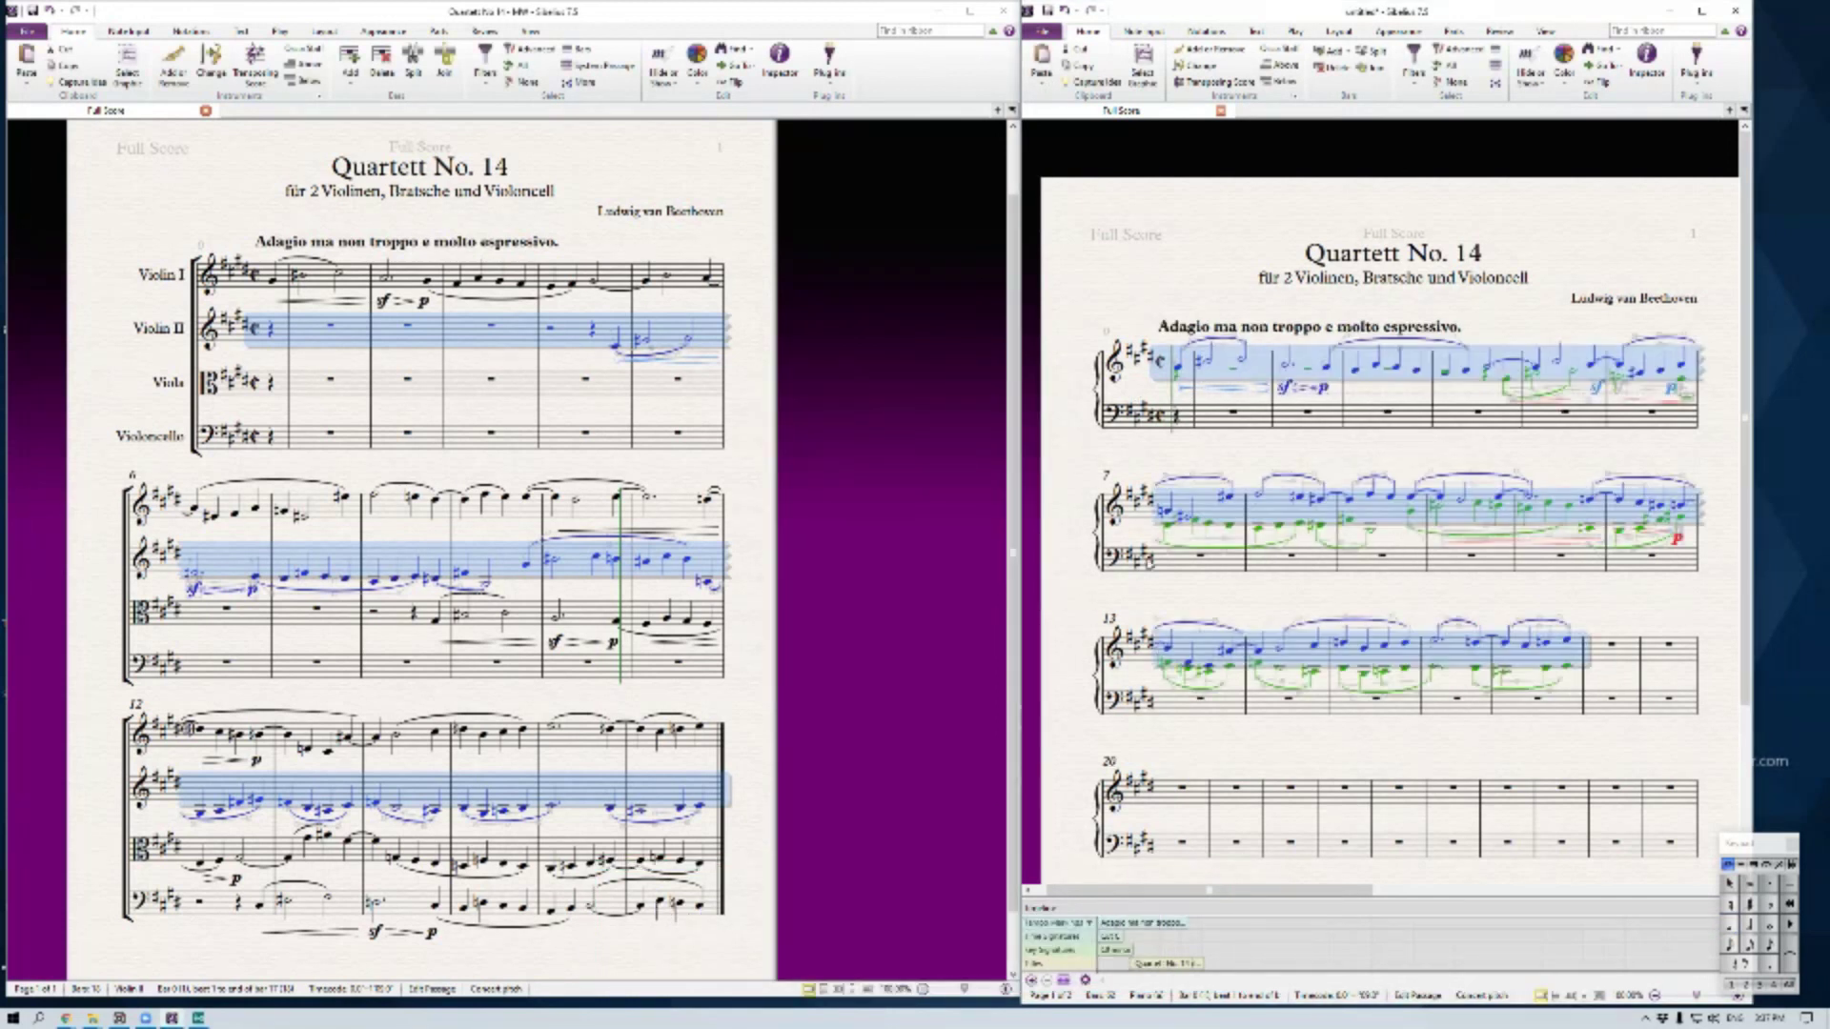
{"action": "key", "text": "Escape"}
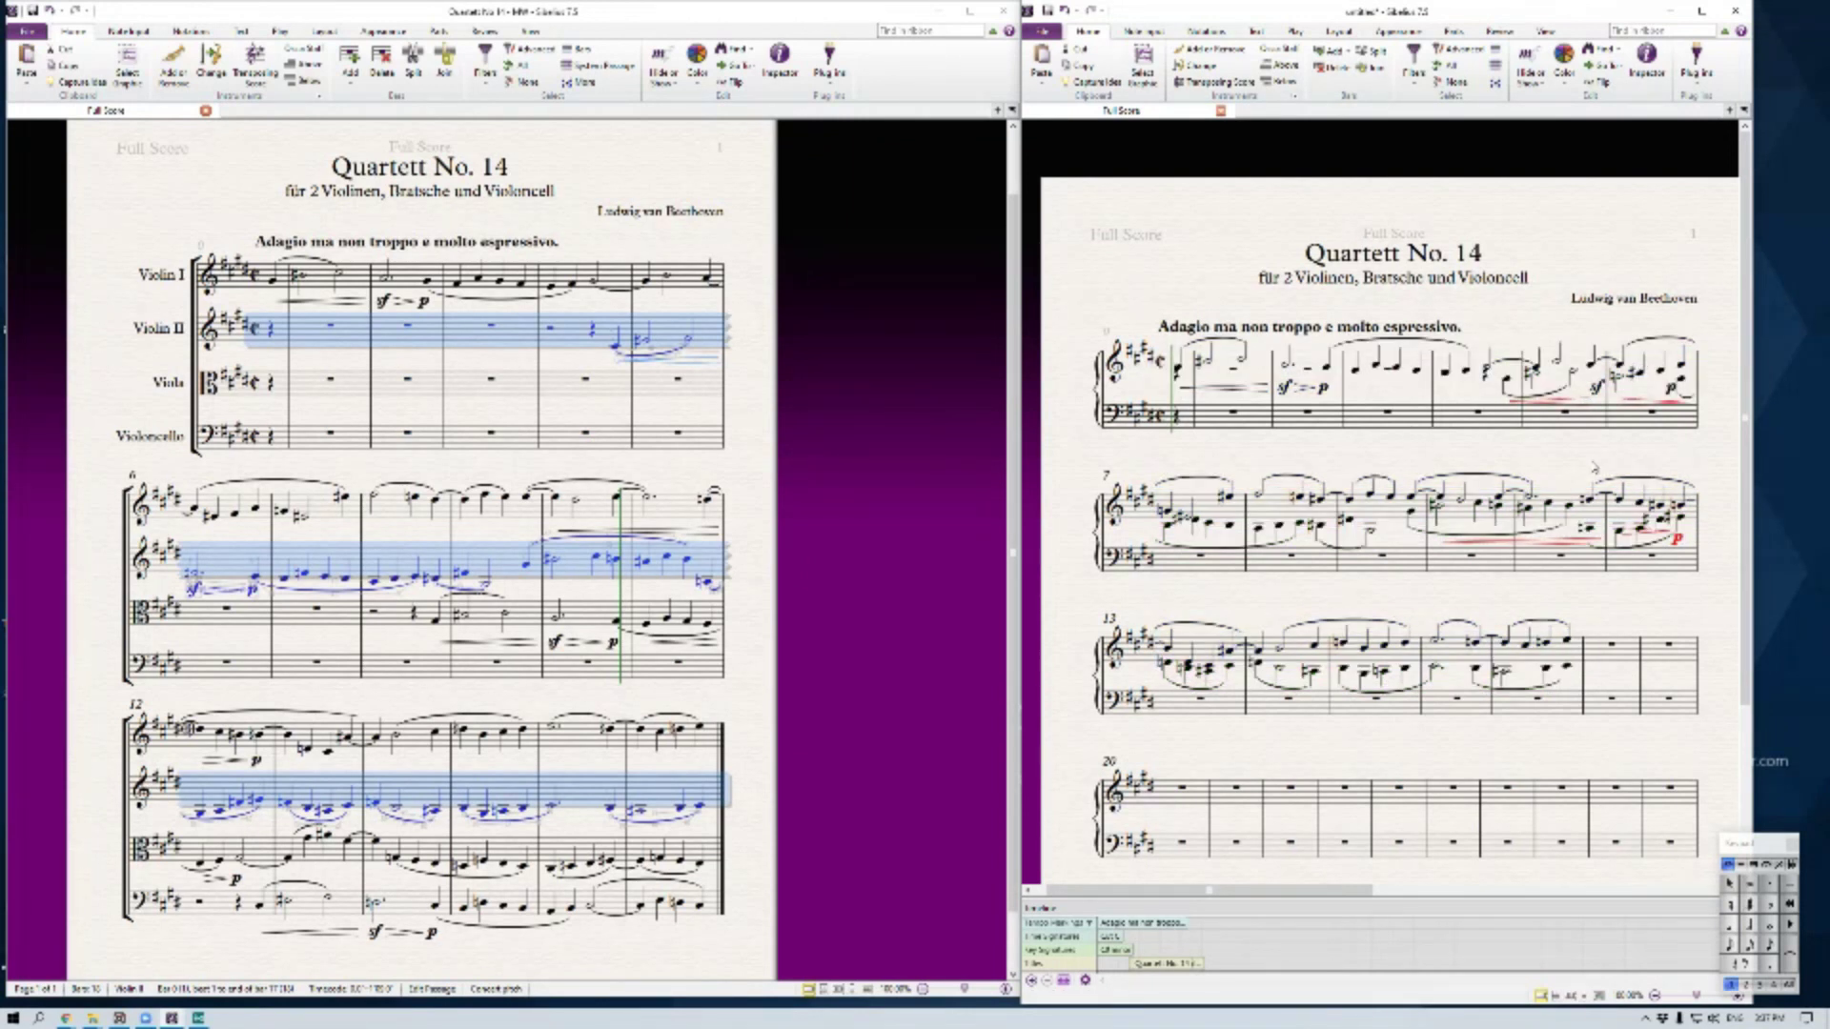
Widen the gap between the piano's upper and lower staves in the first three systems to make room for voice 2
{"action": "left_click", "coordinate": [1464, 419]}
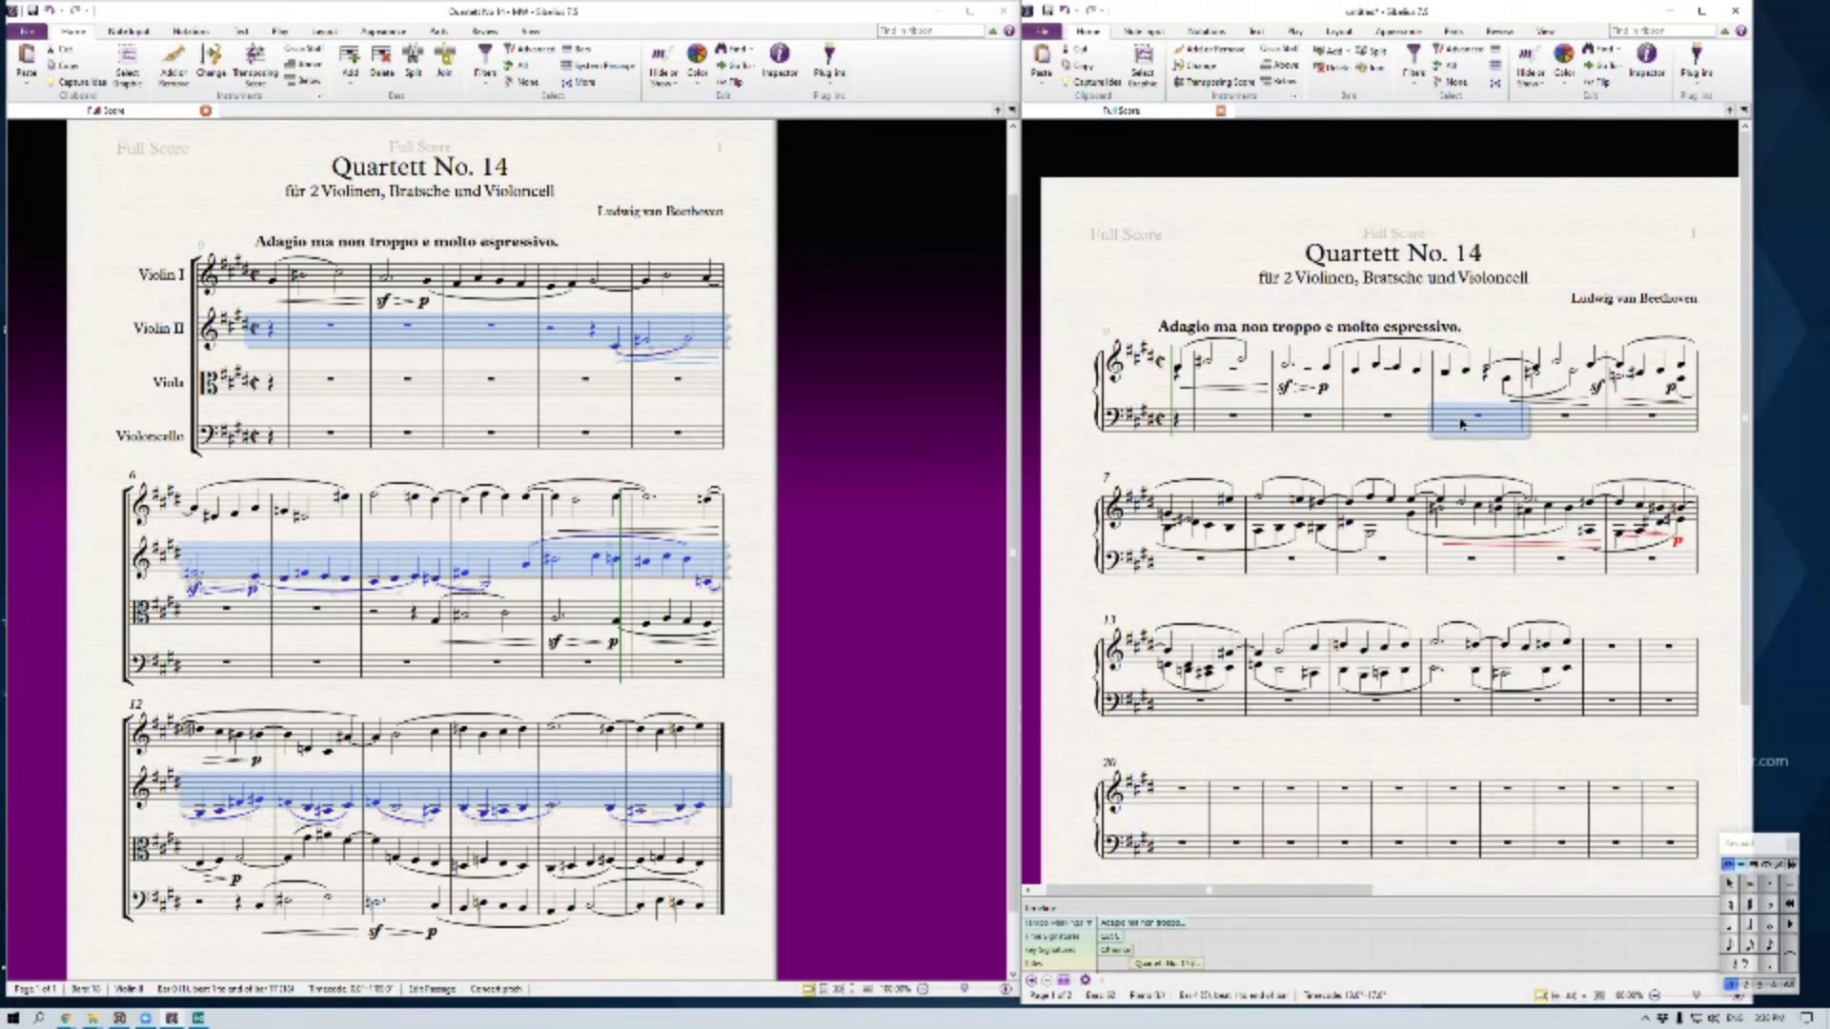
{"action": "left_click", "coordinate": [1495, 586]}
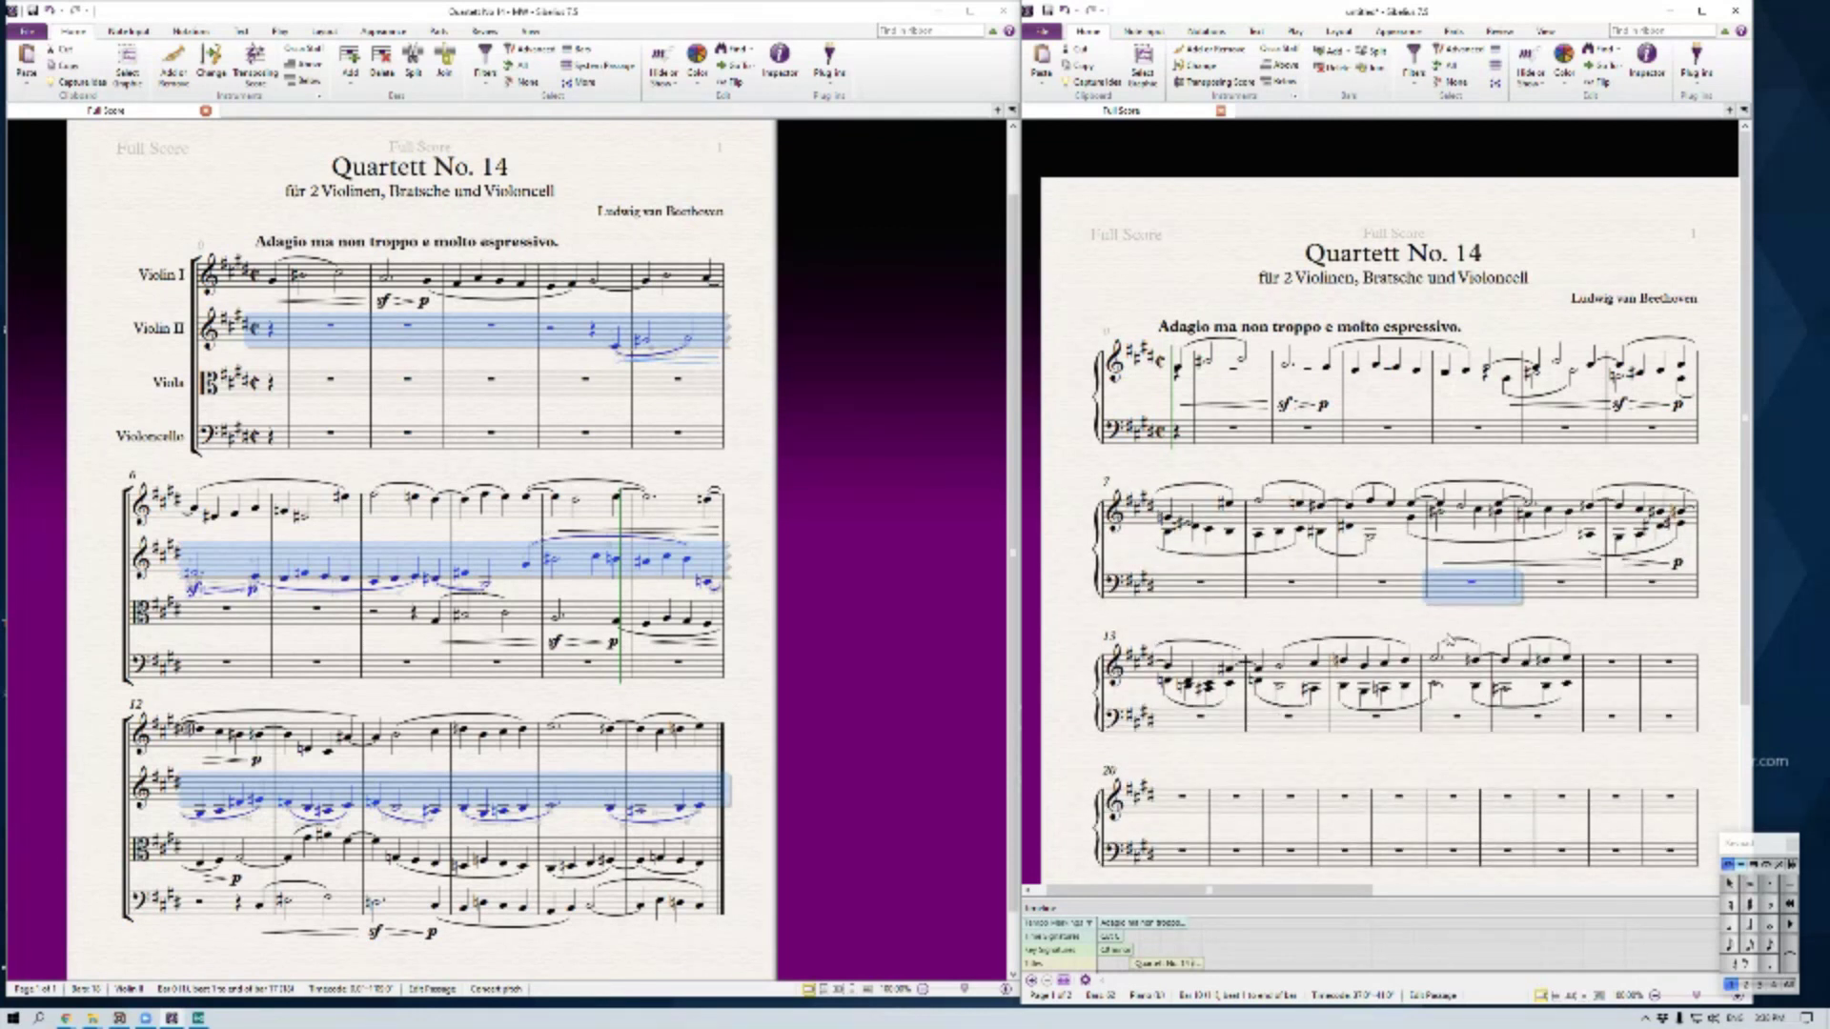
{"action": "key", "text": "Escape"}
{"action": "left_click", "coordinate": [1466, 729]}
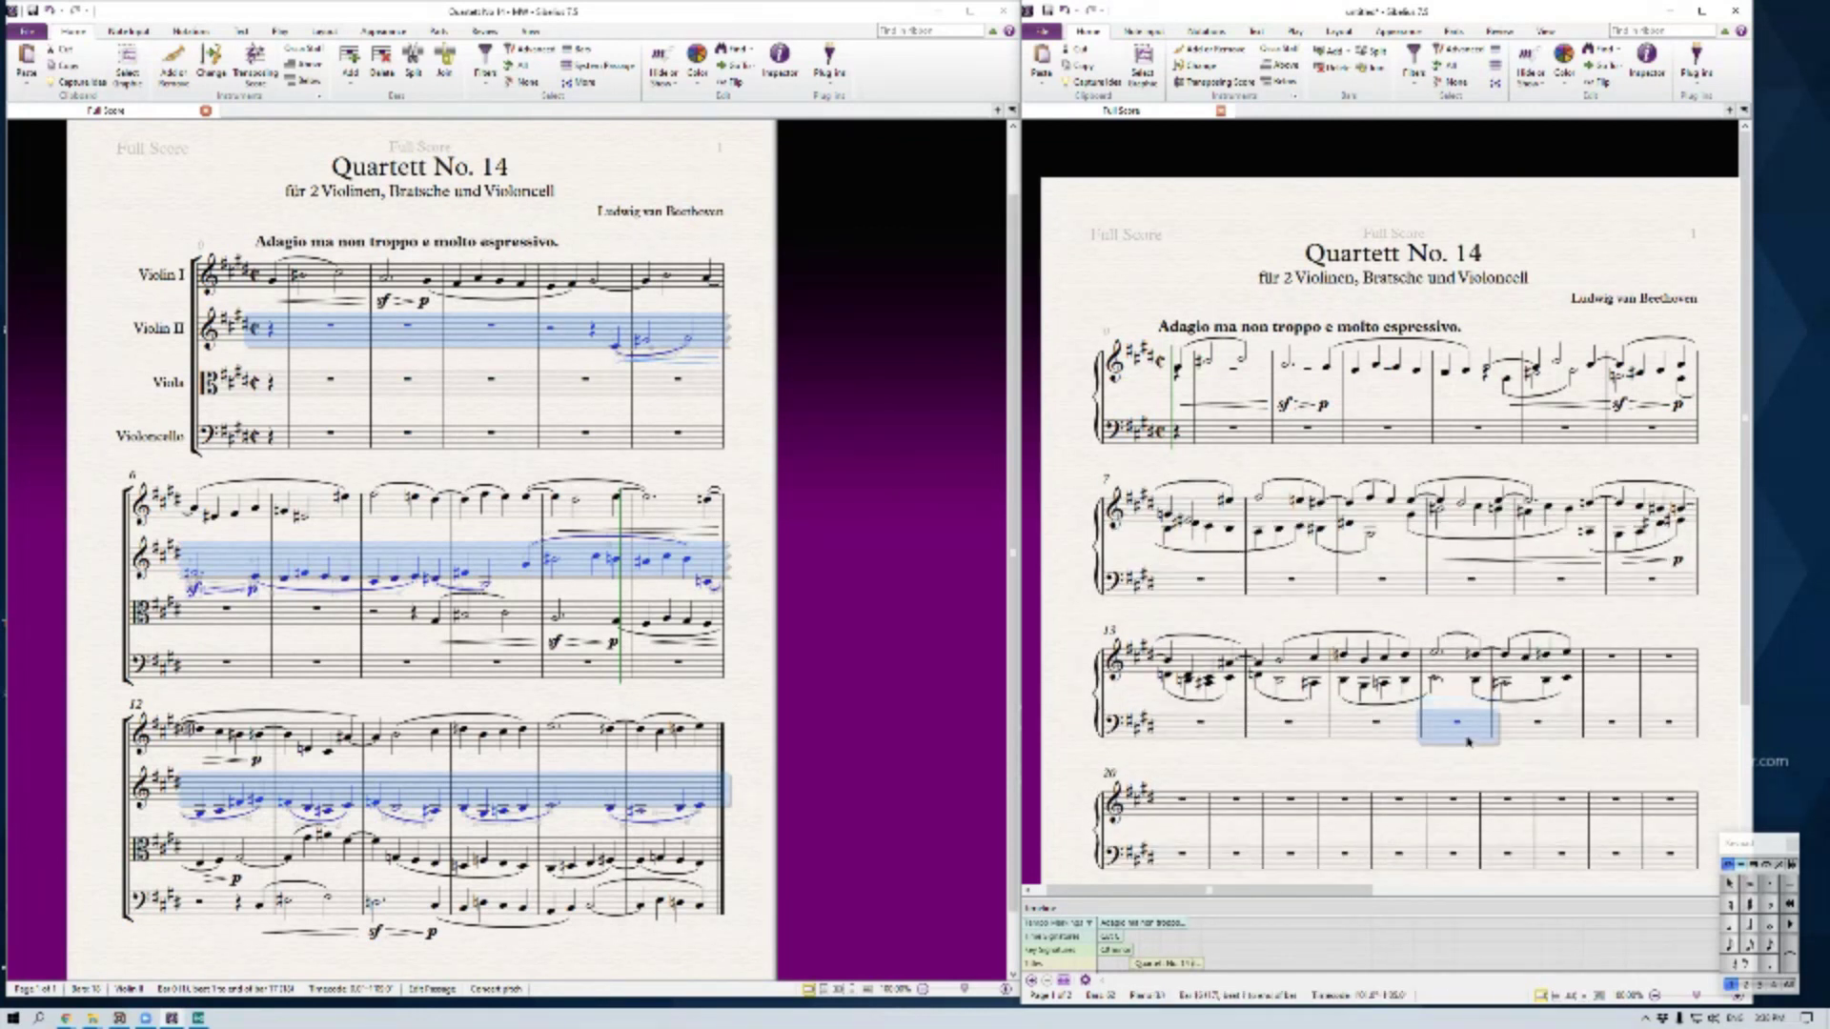
{"action": "left_click", "coordinate": [598, 487]}
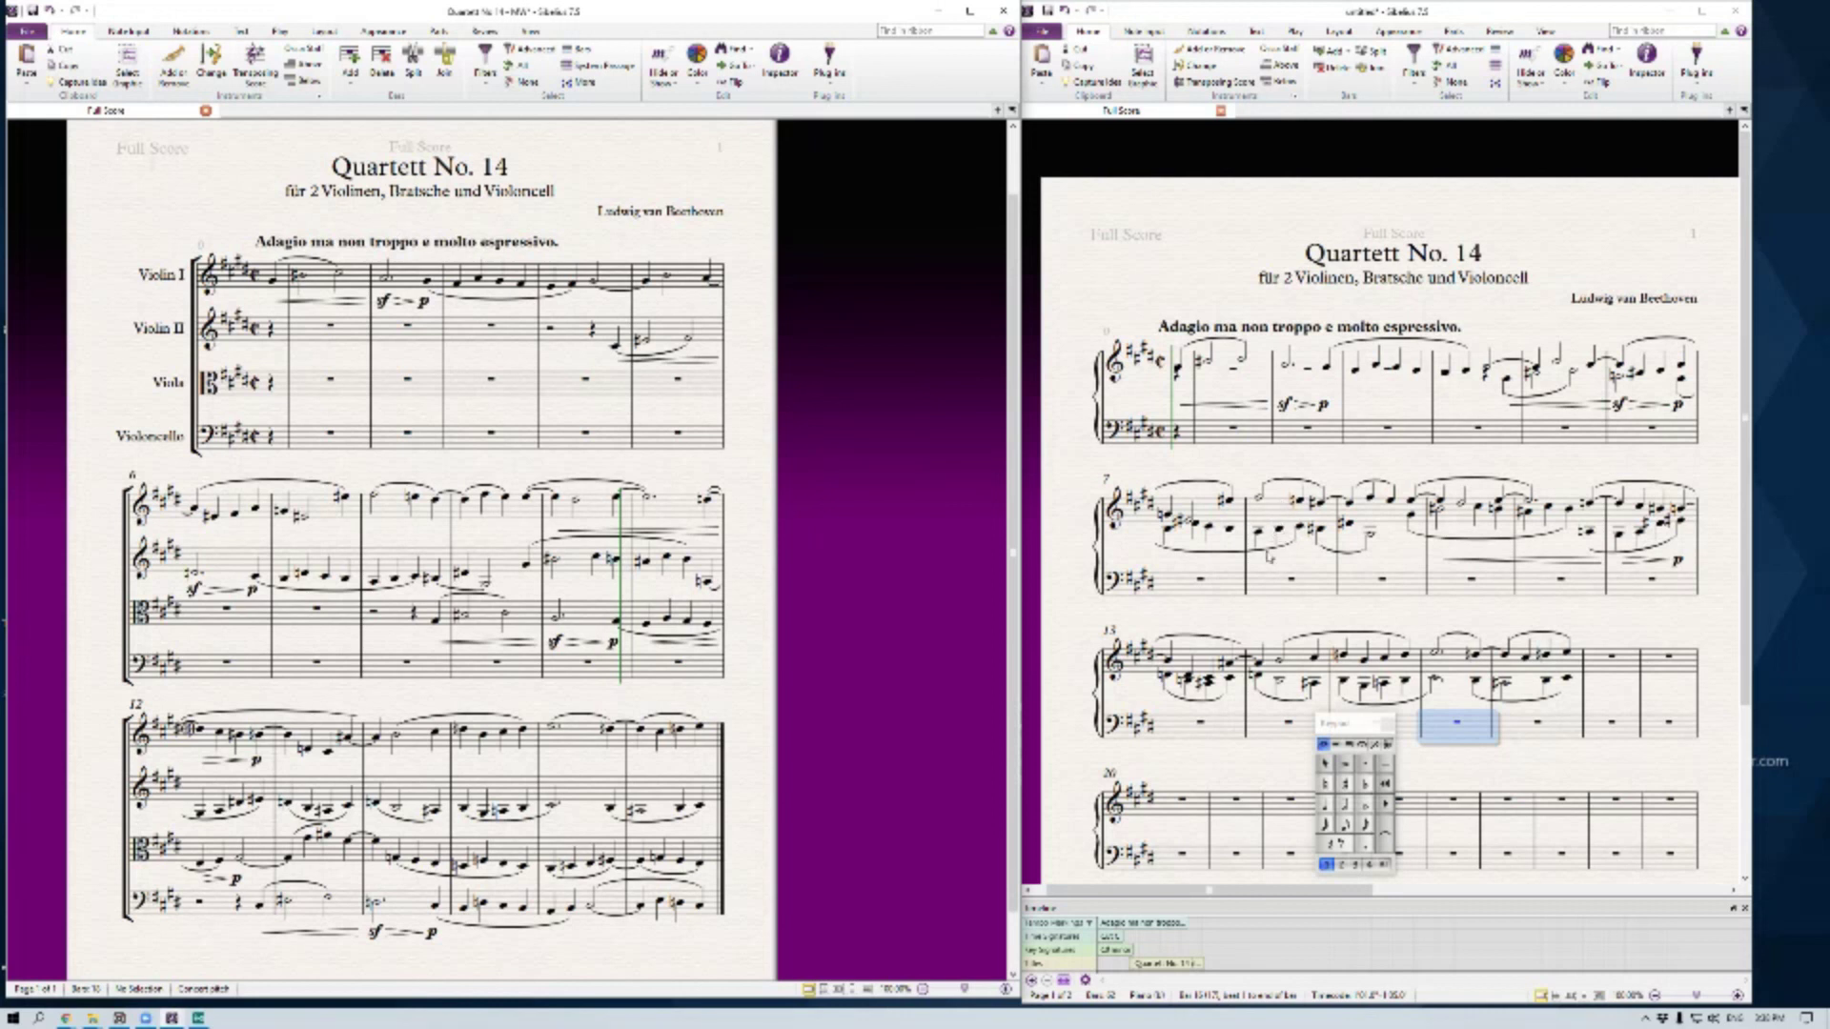
{"action": "left_click", "coordinate": [1309, 559]}
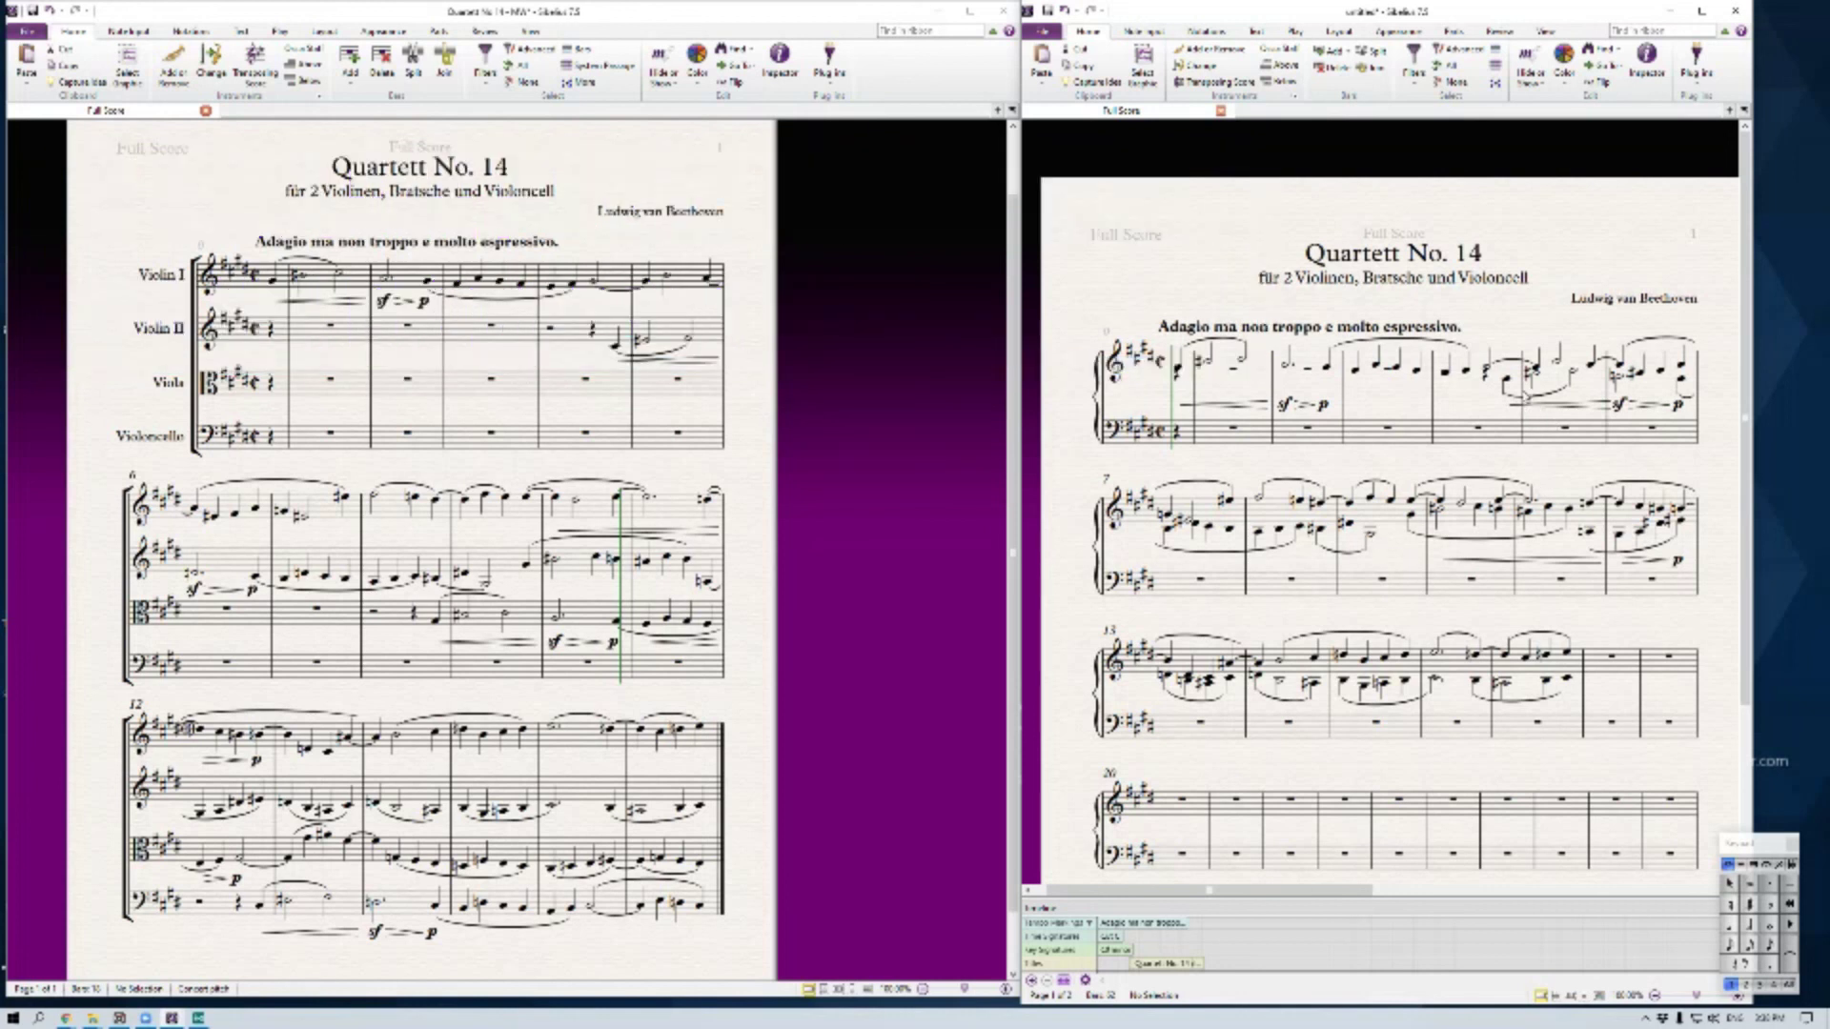
{"action": "left_click_drag", "start_coordinate": [1469, 728], "coordinate": [1469, 717]}
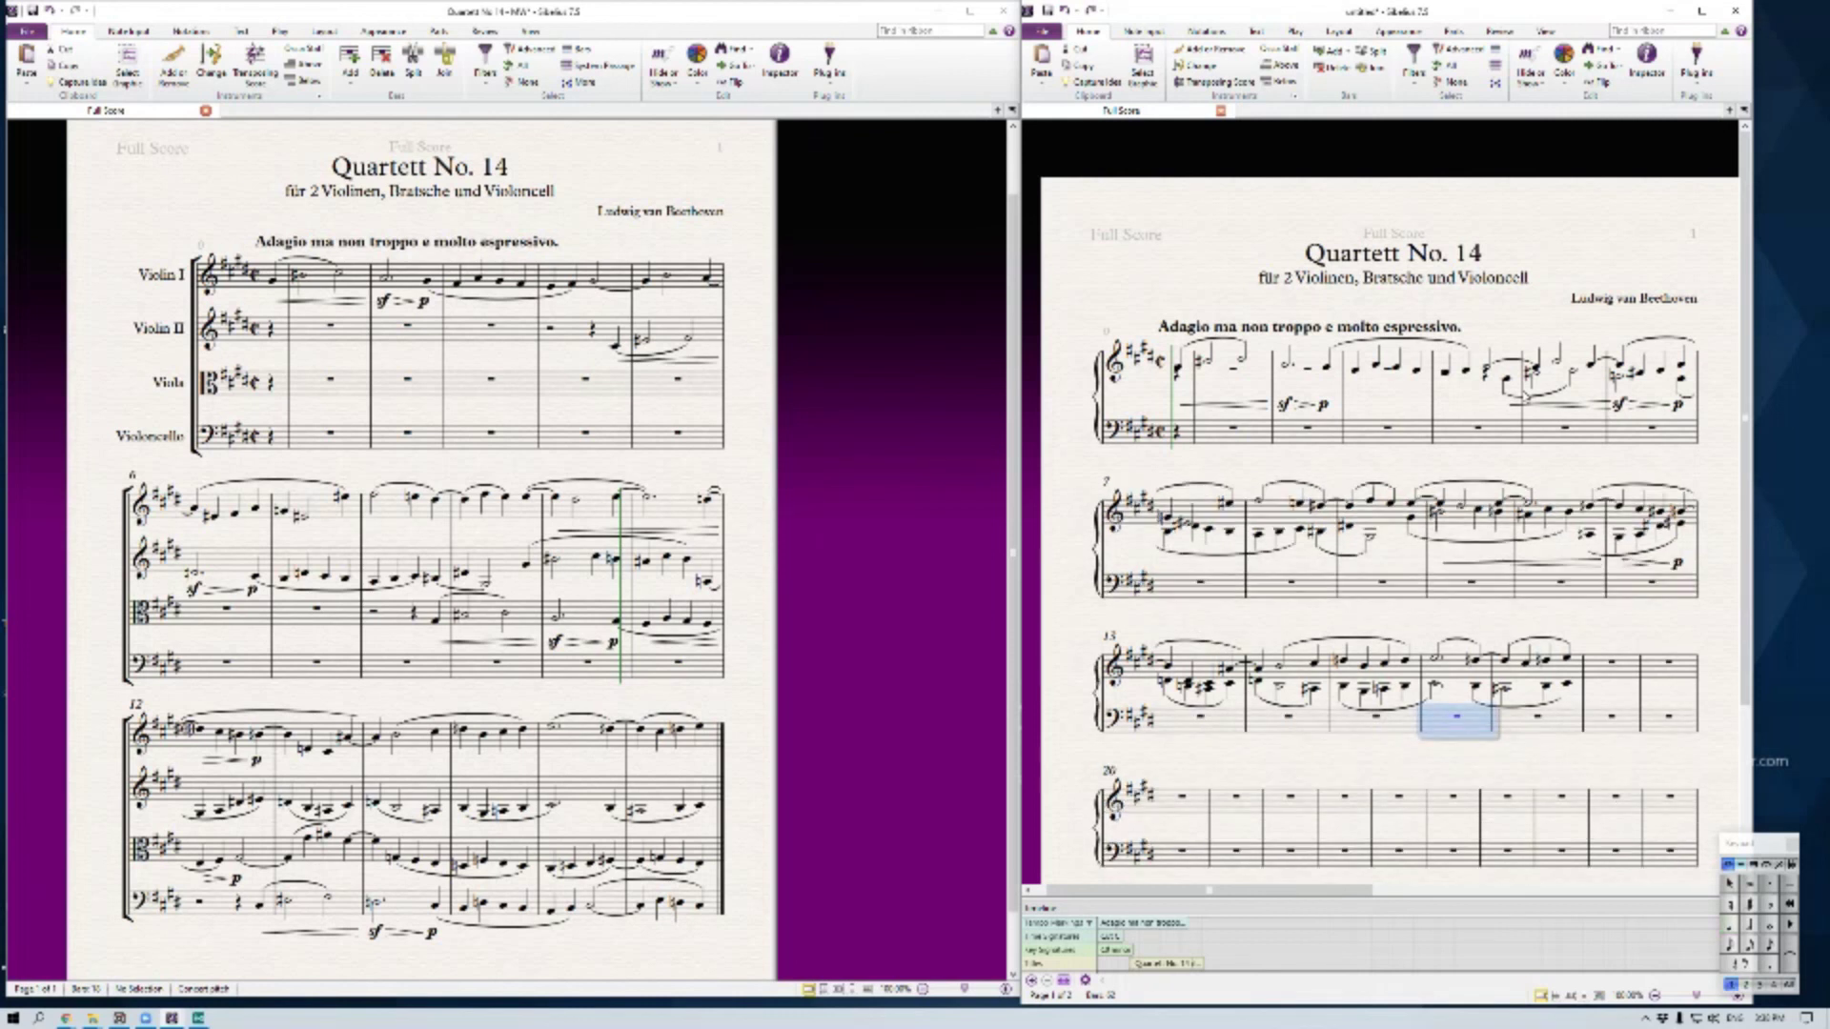
Undo the piano staff spacing changes and the Violin II paste into voice 2
{"action": "key", "text": "Escape"}
{"action": "key", "text": "ctrl+z"}
{"action": "key", "text": "ctrl+z"}
{"action": "key", "text": "Escape"}
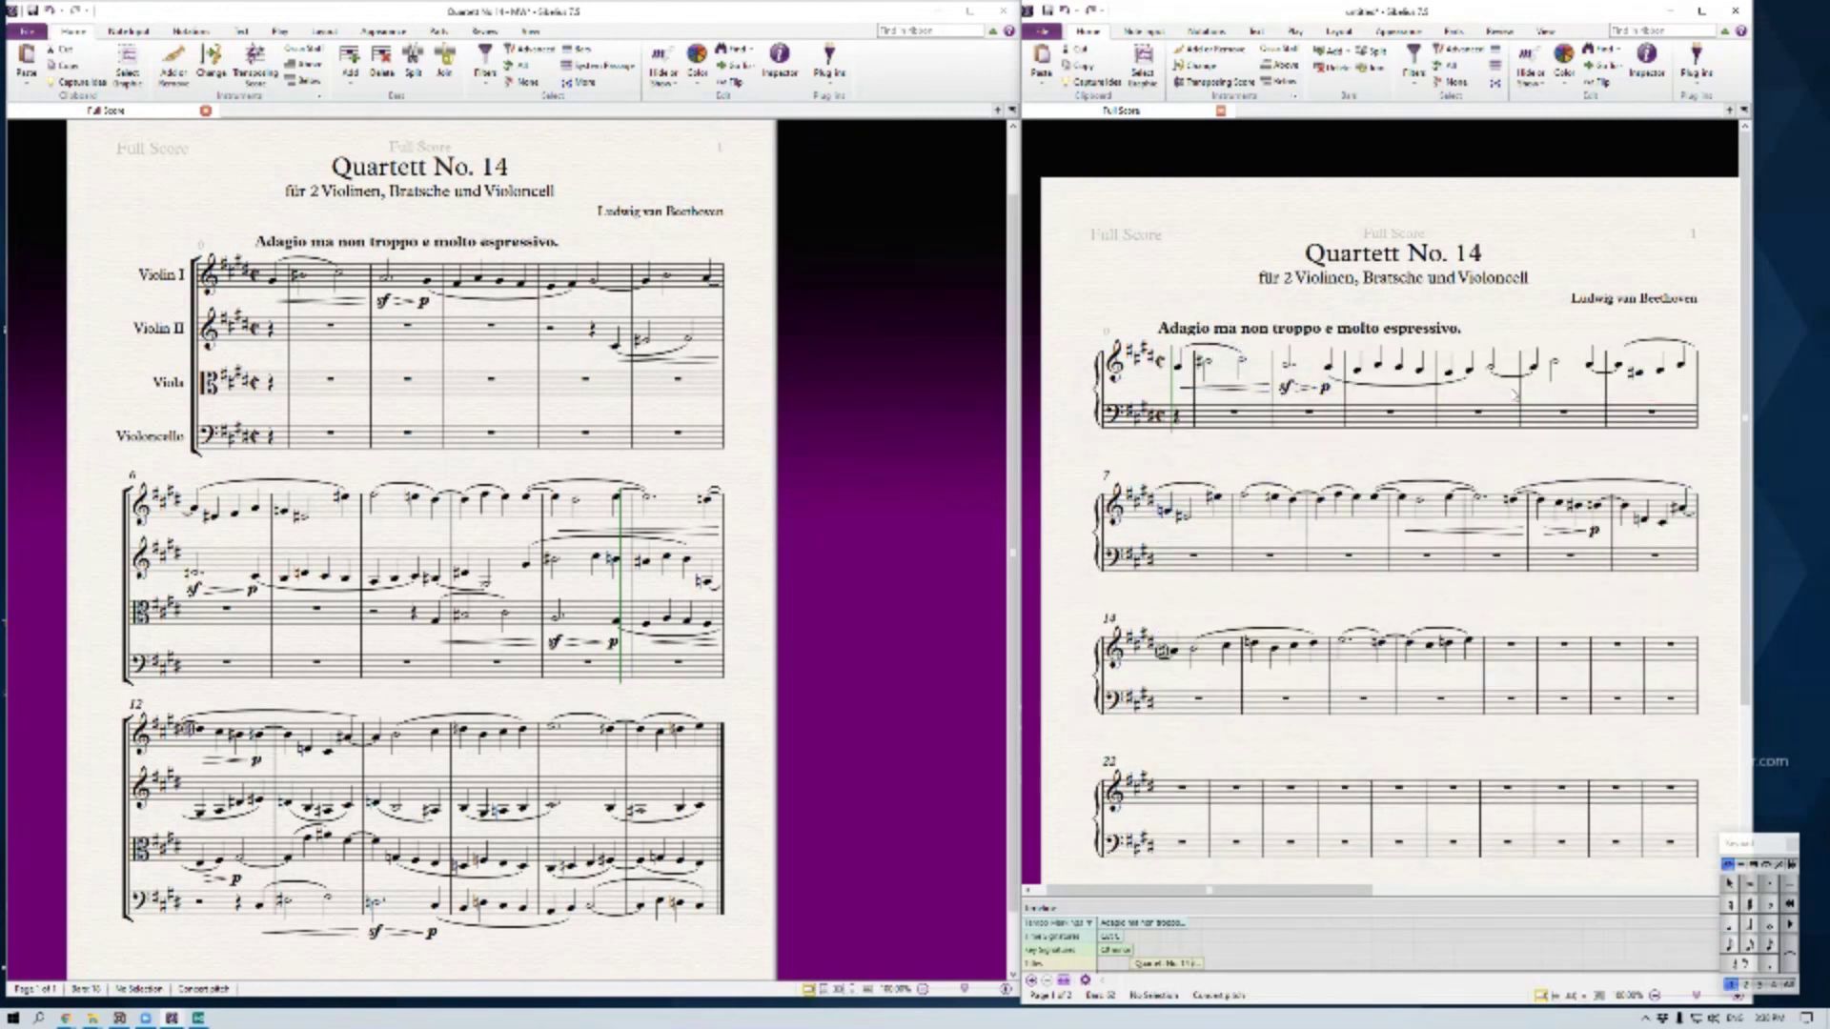
Paste the Violin II music into the piano's lower staff from the pickup bar
{"action": "left_click", "coordinate": [1180, 419]}
{"action": "key", "text": "ctrl+v"}
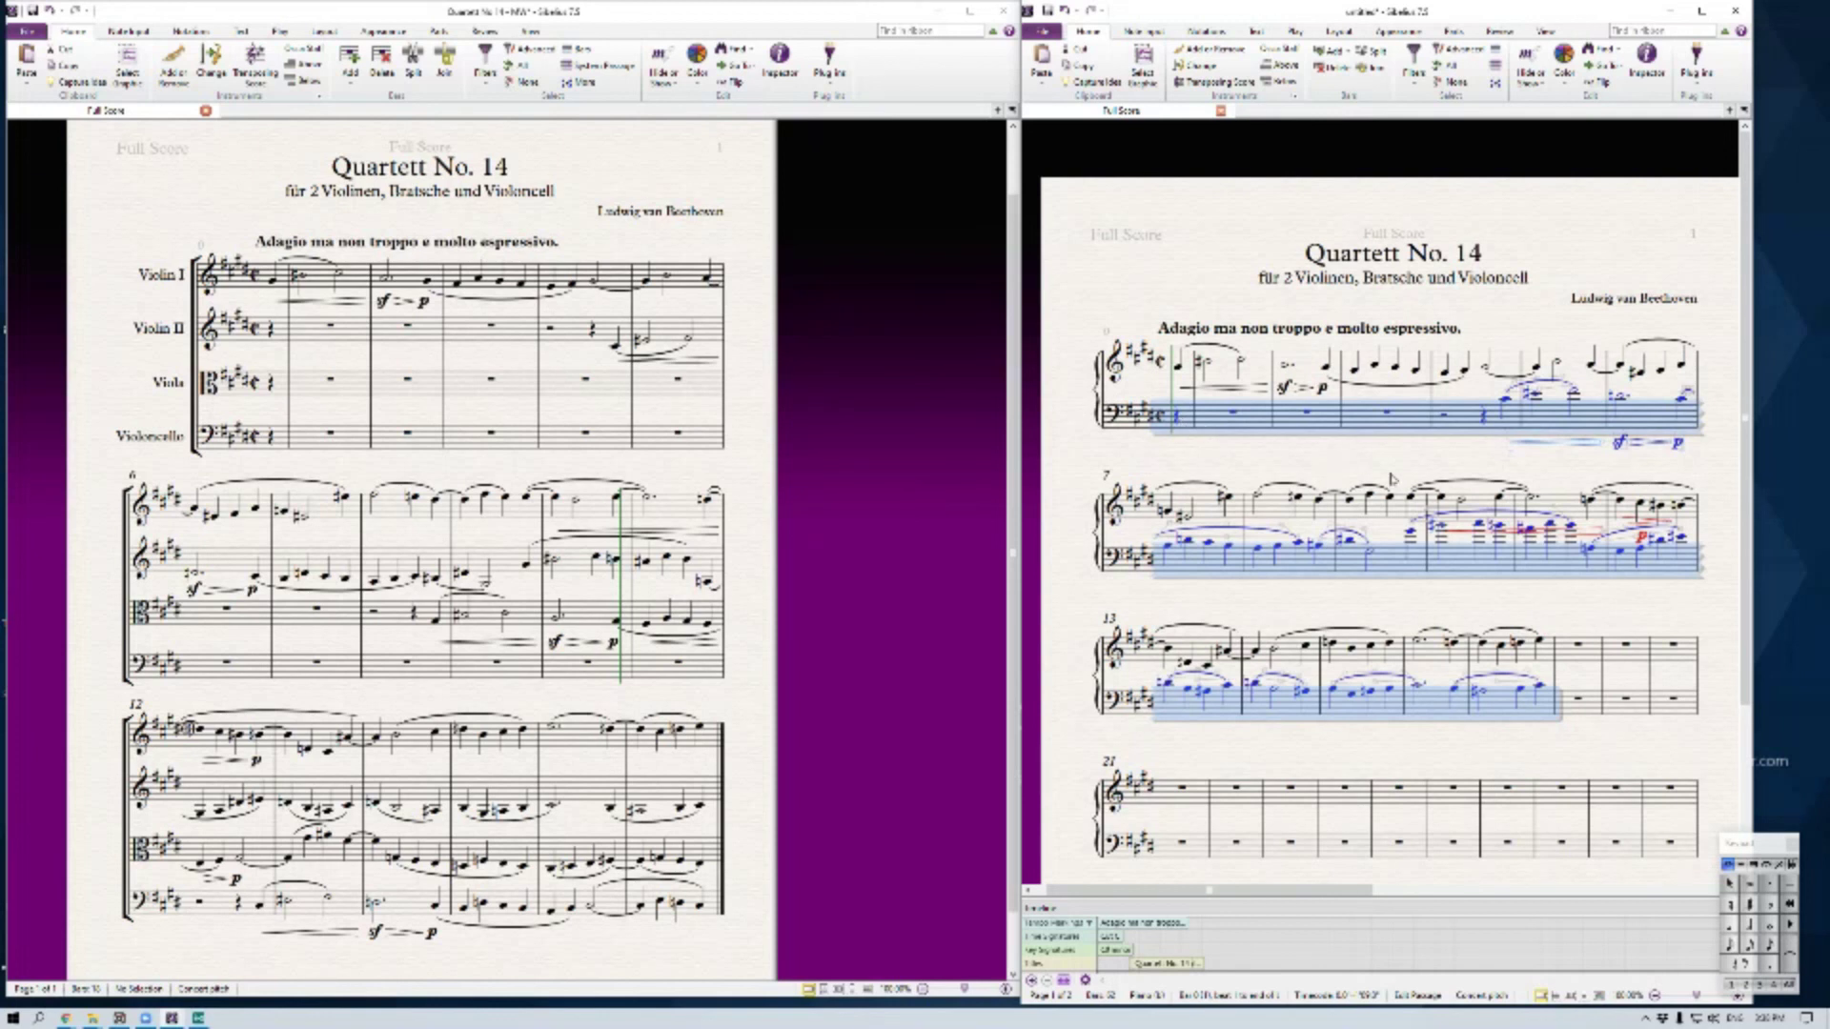
{"action": "key", "text": "Escape"}
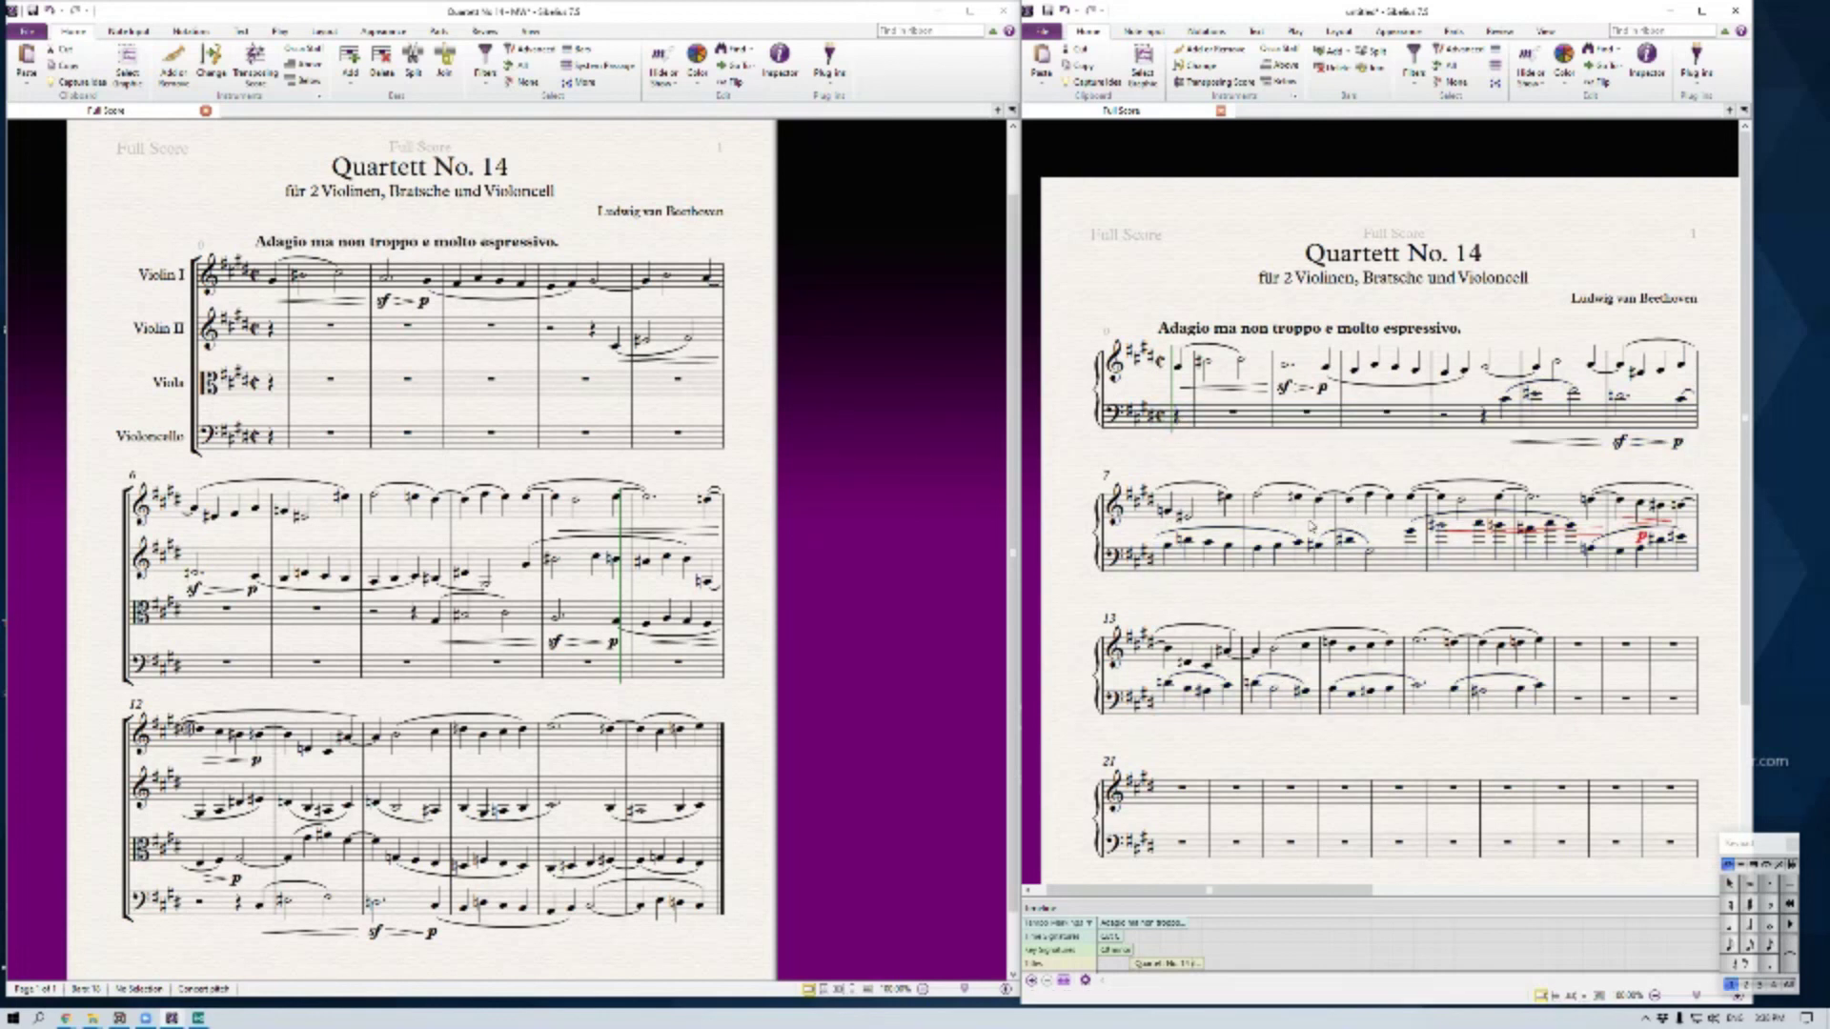
Delete the Violin II music in the piano's lower staff from bar 8 to the last filled bar
{"action": "left_click", "coordinate": [1532, 719]}
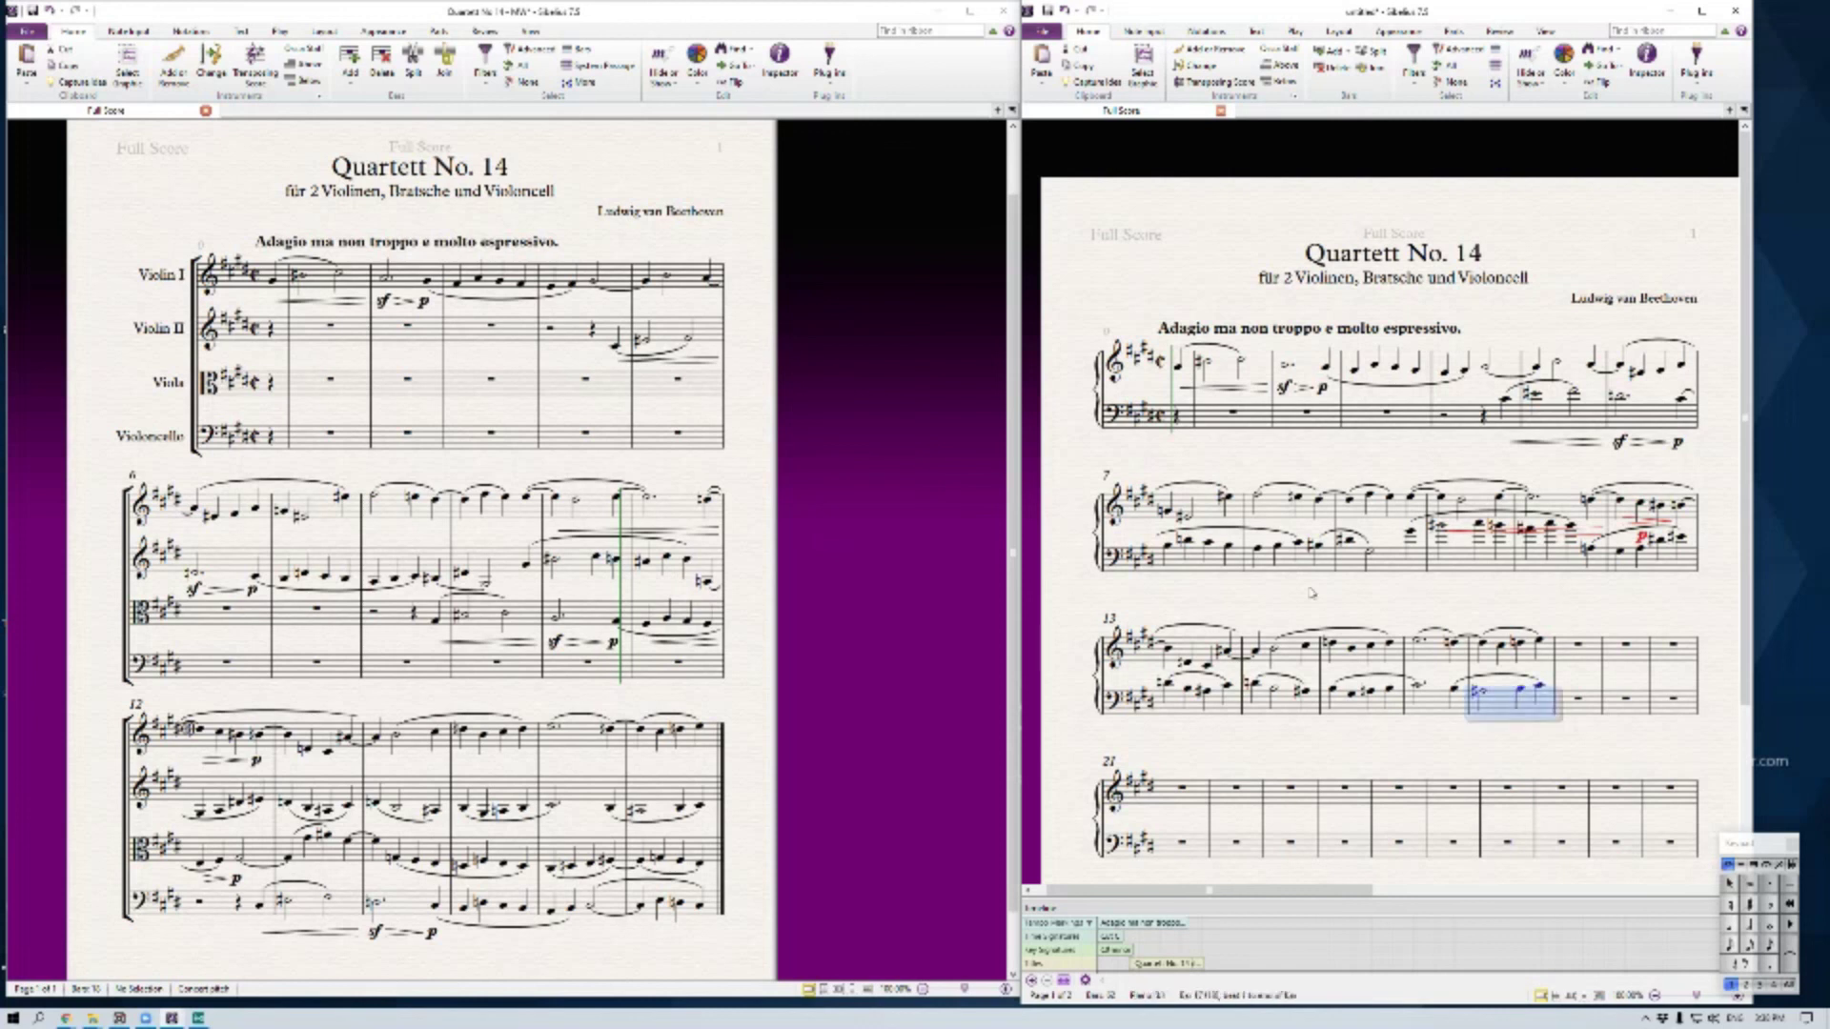
{"action": "left_click", "coordinate": [1285, 565], "text": "shift"}
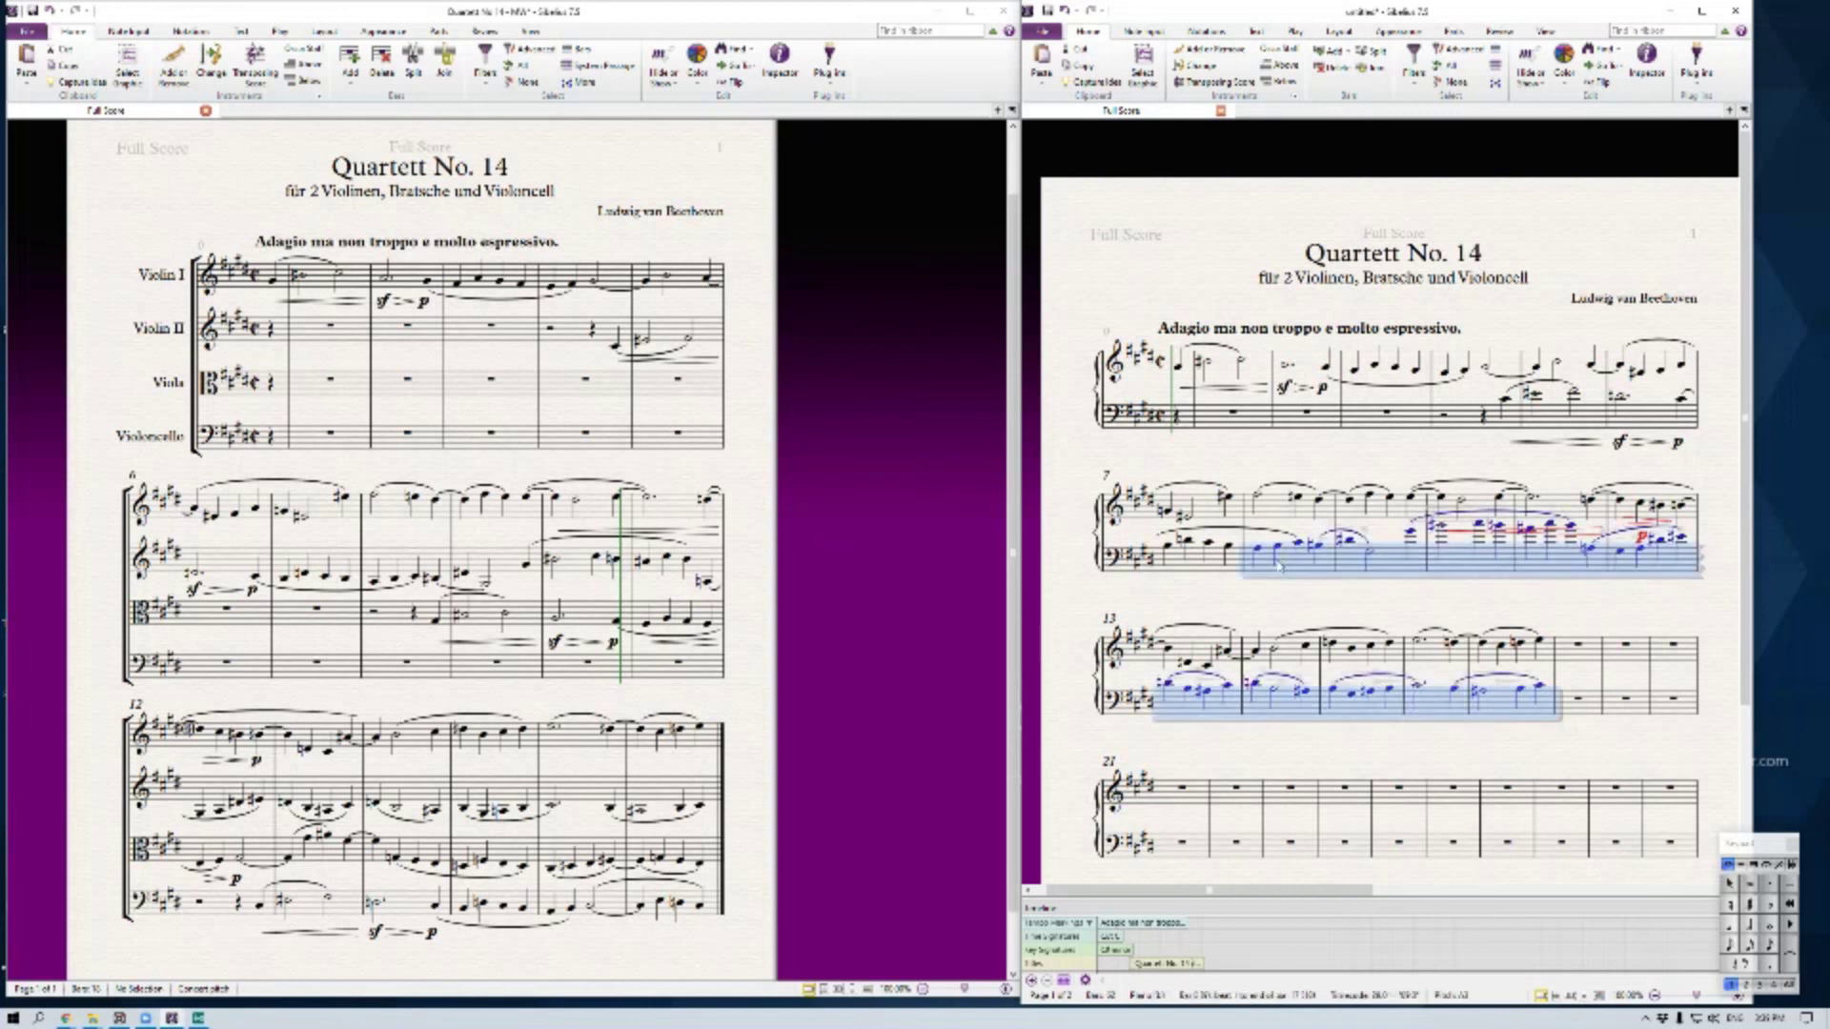
{"action": "key", "text": "Delete"}
Paste the copied Violin II music from voice 1 into voice 2 of the piano's upper staff, starting at bar 8
{"action": "left_click", "coordinate": [1282, 505]}
{"action": "left_click", "coordinate": [1042, 81]}
{"action": "left_click", "coordinate": [1070, 116]}
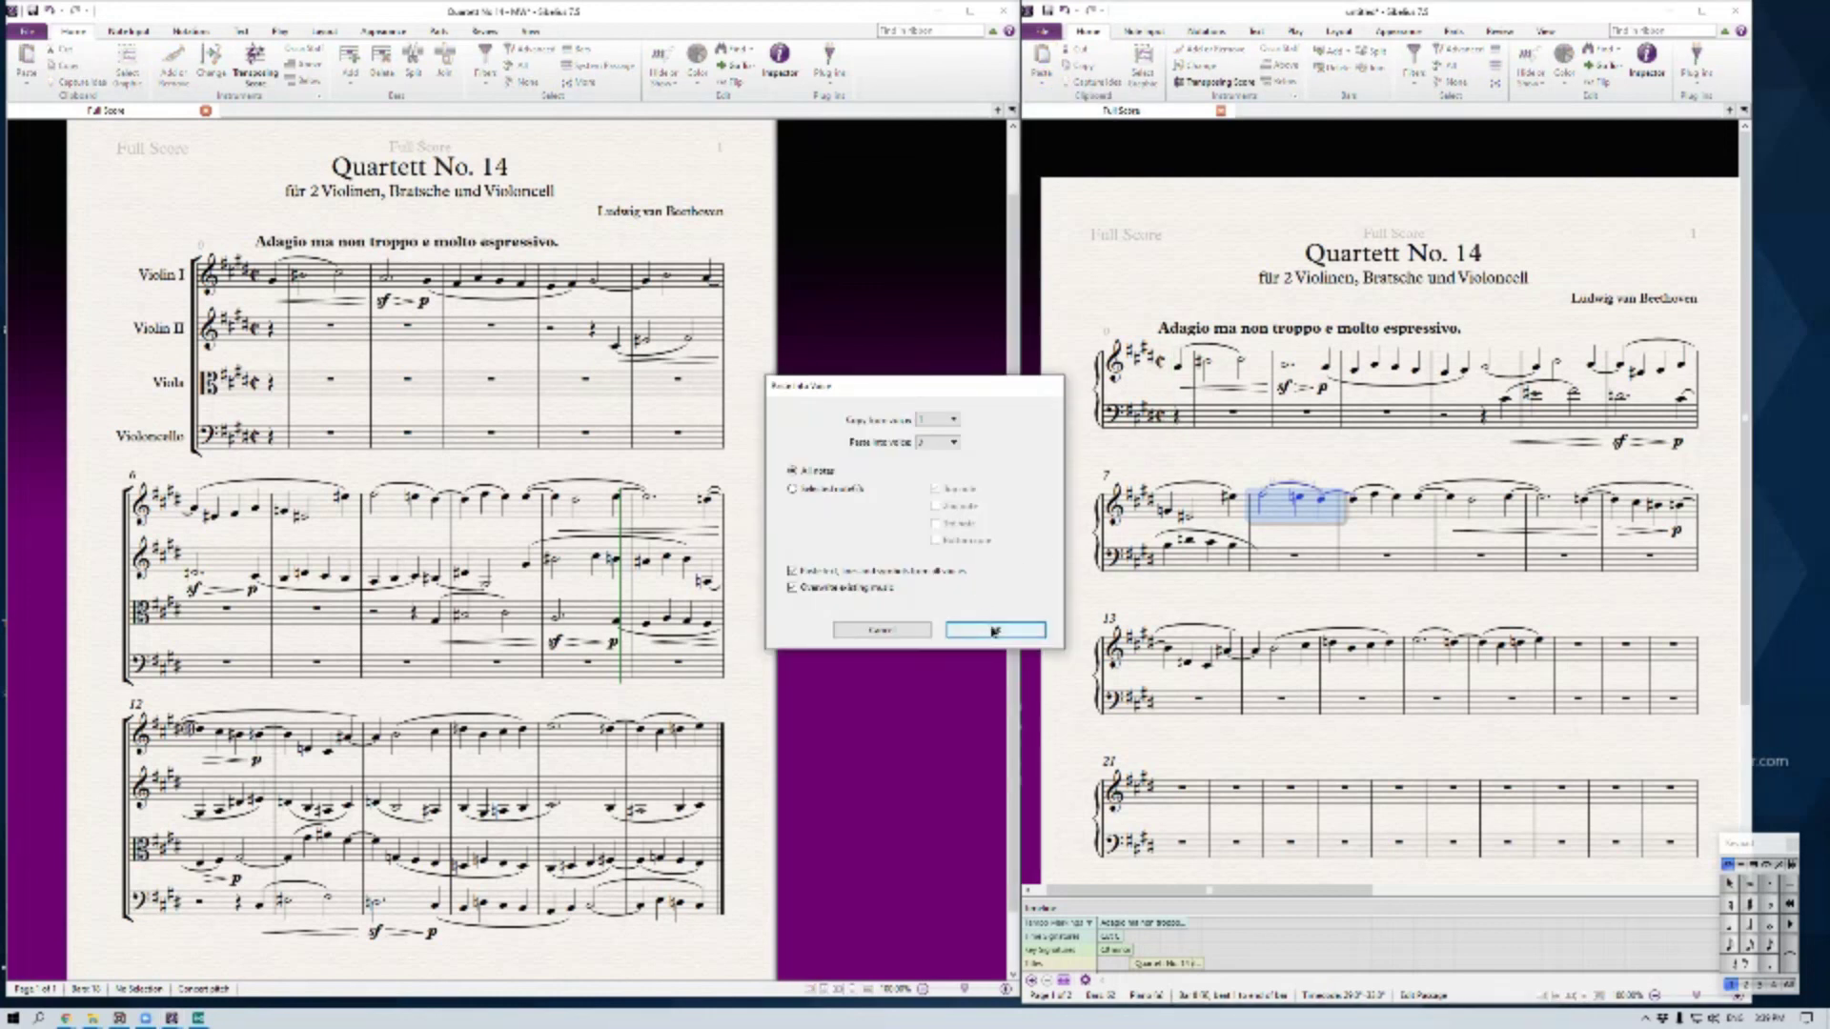
{"action": "left_click", "coordinate": [996, 629]}
Delete the first three voice 2 notes of bar 8 in the piano's upper staff, leaving rests in their place
{"action": "left_click", "coordinate": [1257, 529]}
{"action": "left_click", "coordinate": [1275, 528], "text": "shift"}
{"action": "left_click", "coordinate": [1298, 524]}
{"action": "left_click", "coordinate": [1276, 526], "text": "ctrl"}
{"action": "left_click", "coordinate": [1257, 528], "text": "ctrl"}
{"action": "key", "text": "Delete"}
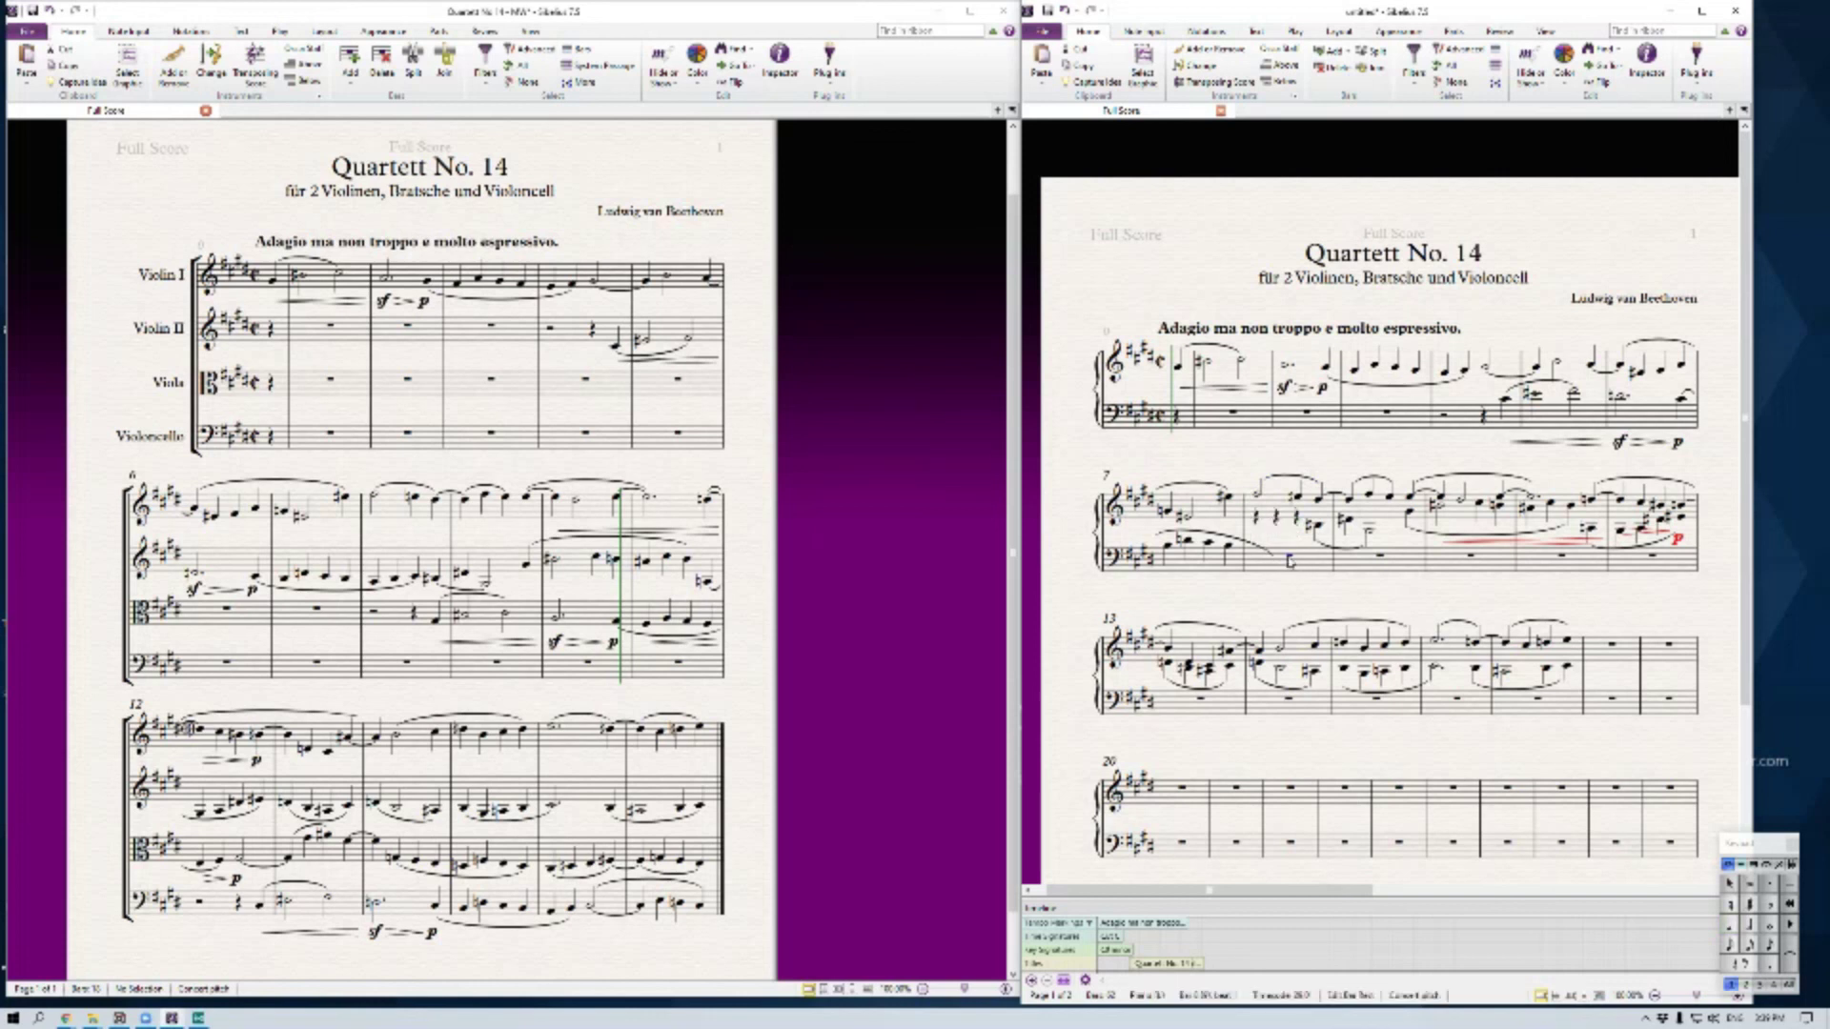
Enter the first three Violin II notes of bar 8 in the piano's lower staff and extend the preceding slur over them
{"action": "left_click", "coordinate": [1275, 554]}
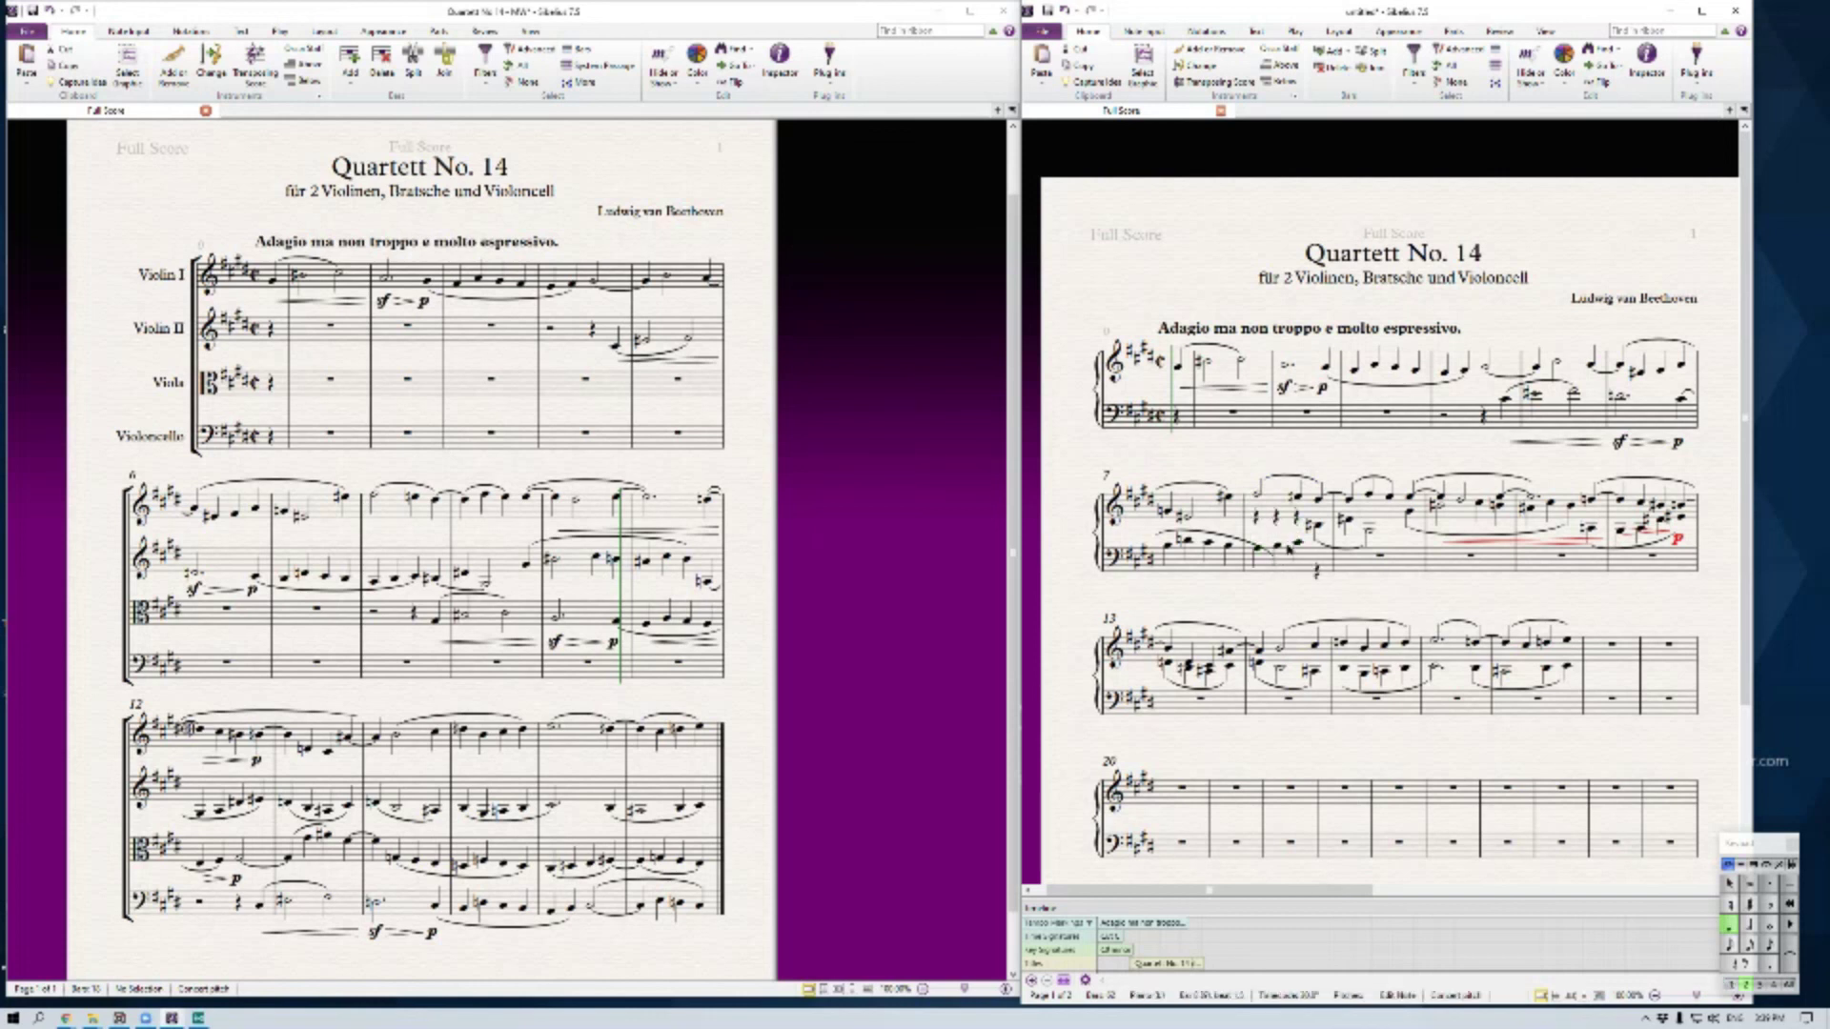
{"action": "key", "text": "s"}
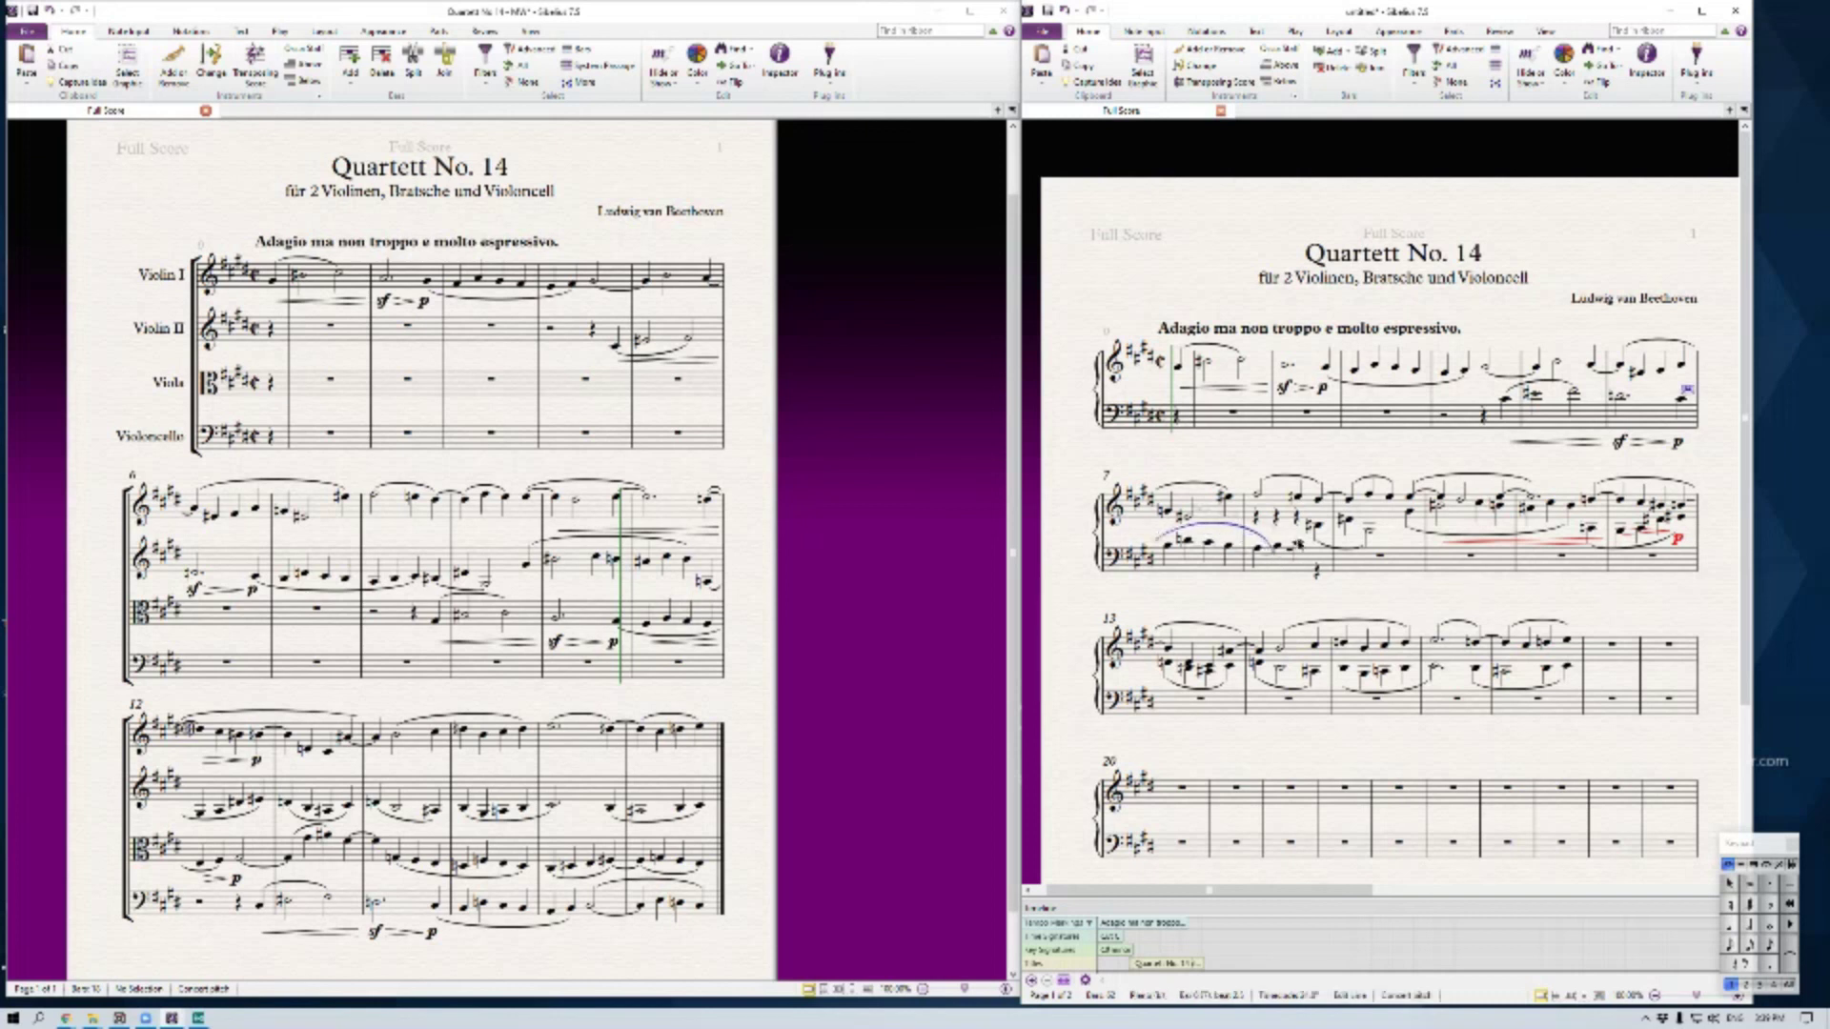
{"action": "key", "text": "Escape"}
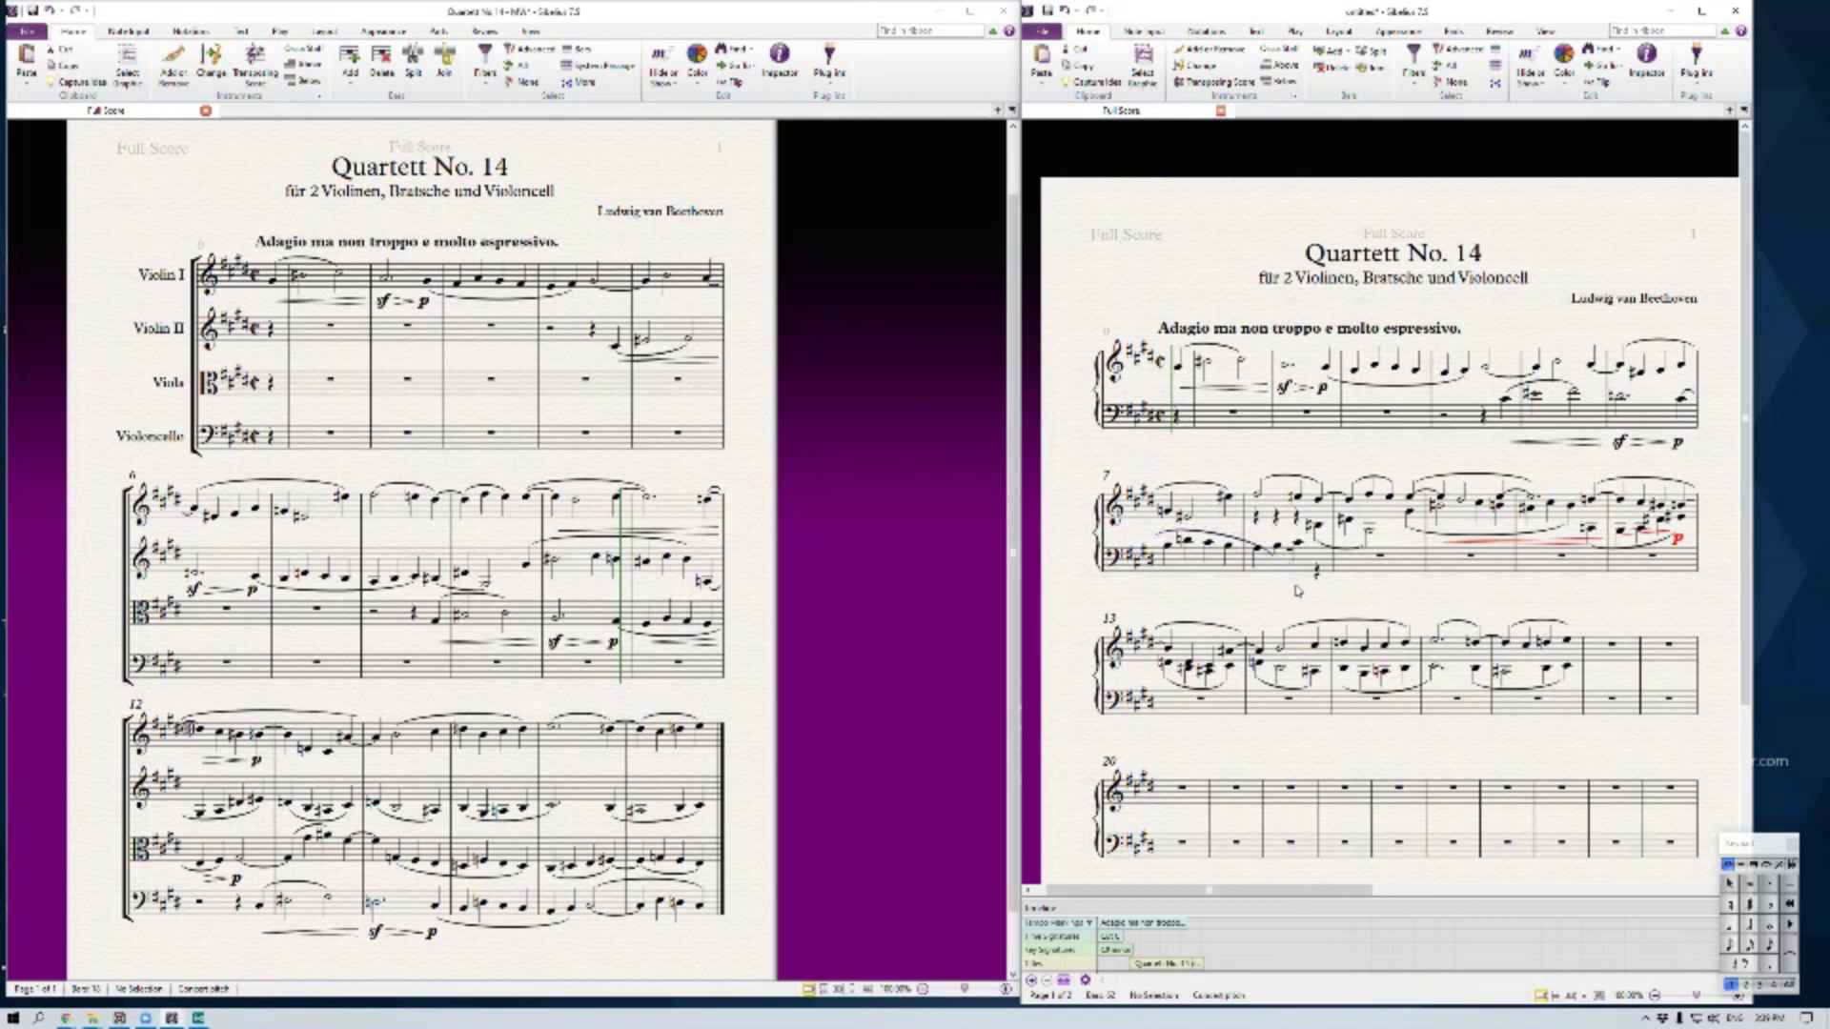
{"action": "left_click", "coordinate": [1591, 501]}
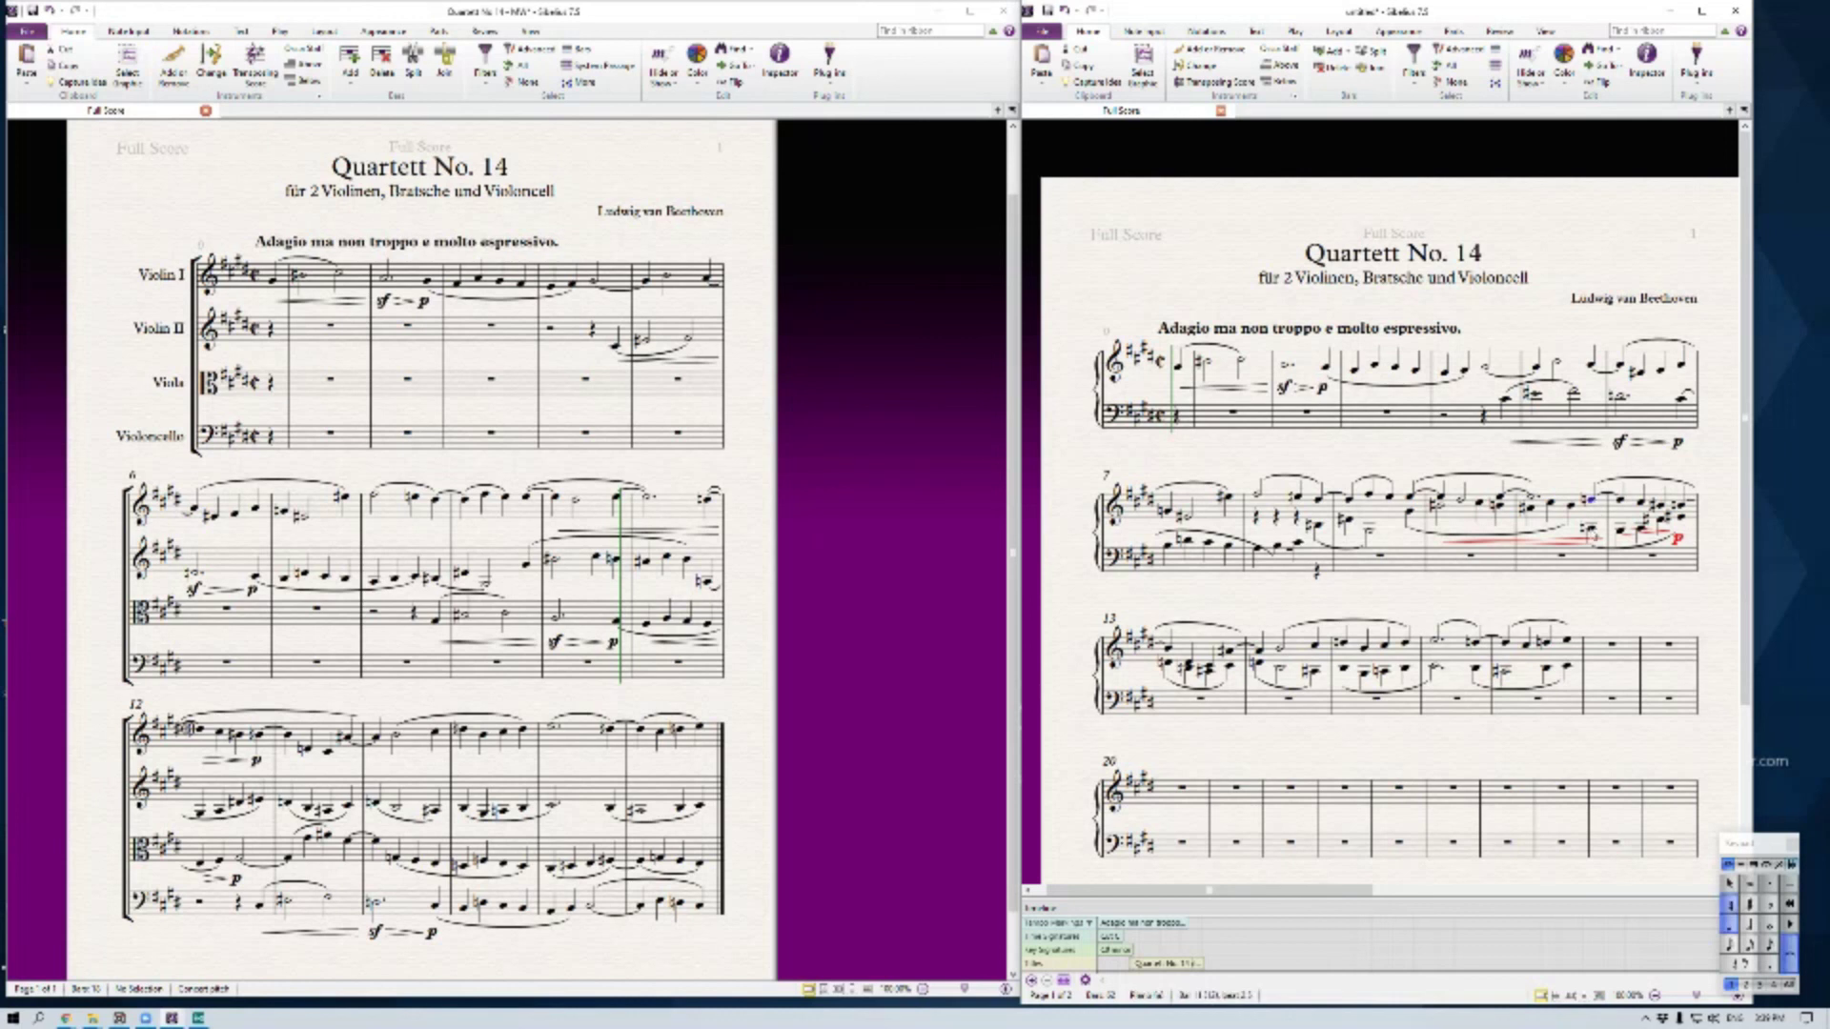
{"action": "left_click", "coordinate": [1619, 530], "text": "shift"}
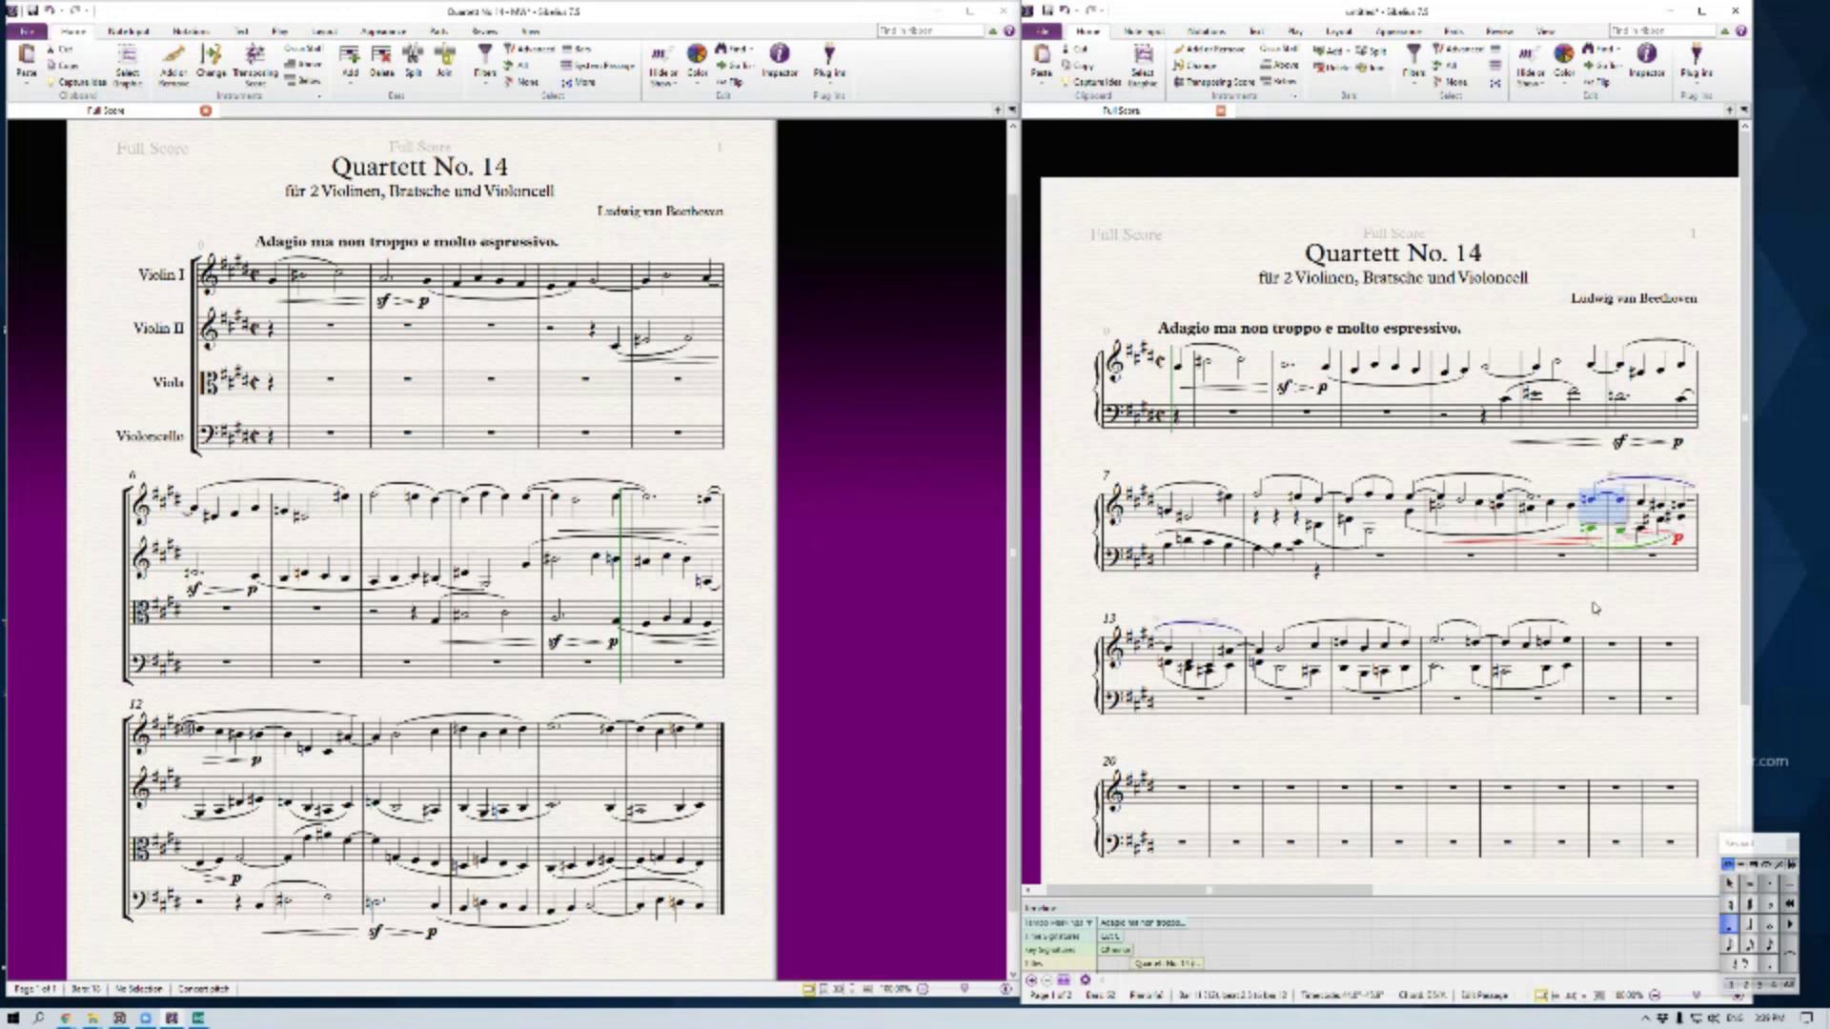
{"action": "key", "text": "Escape"}
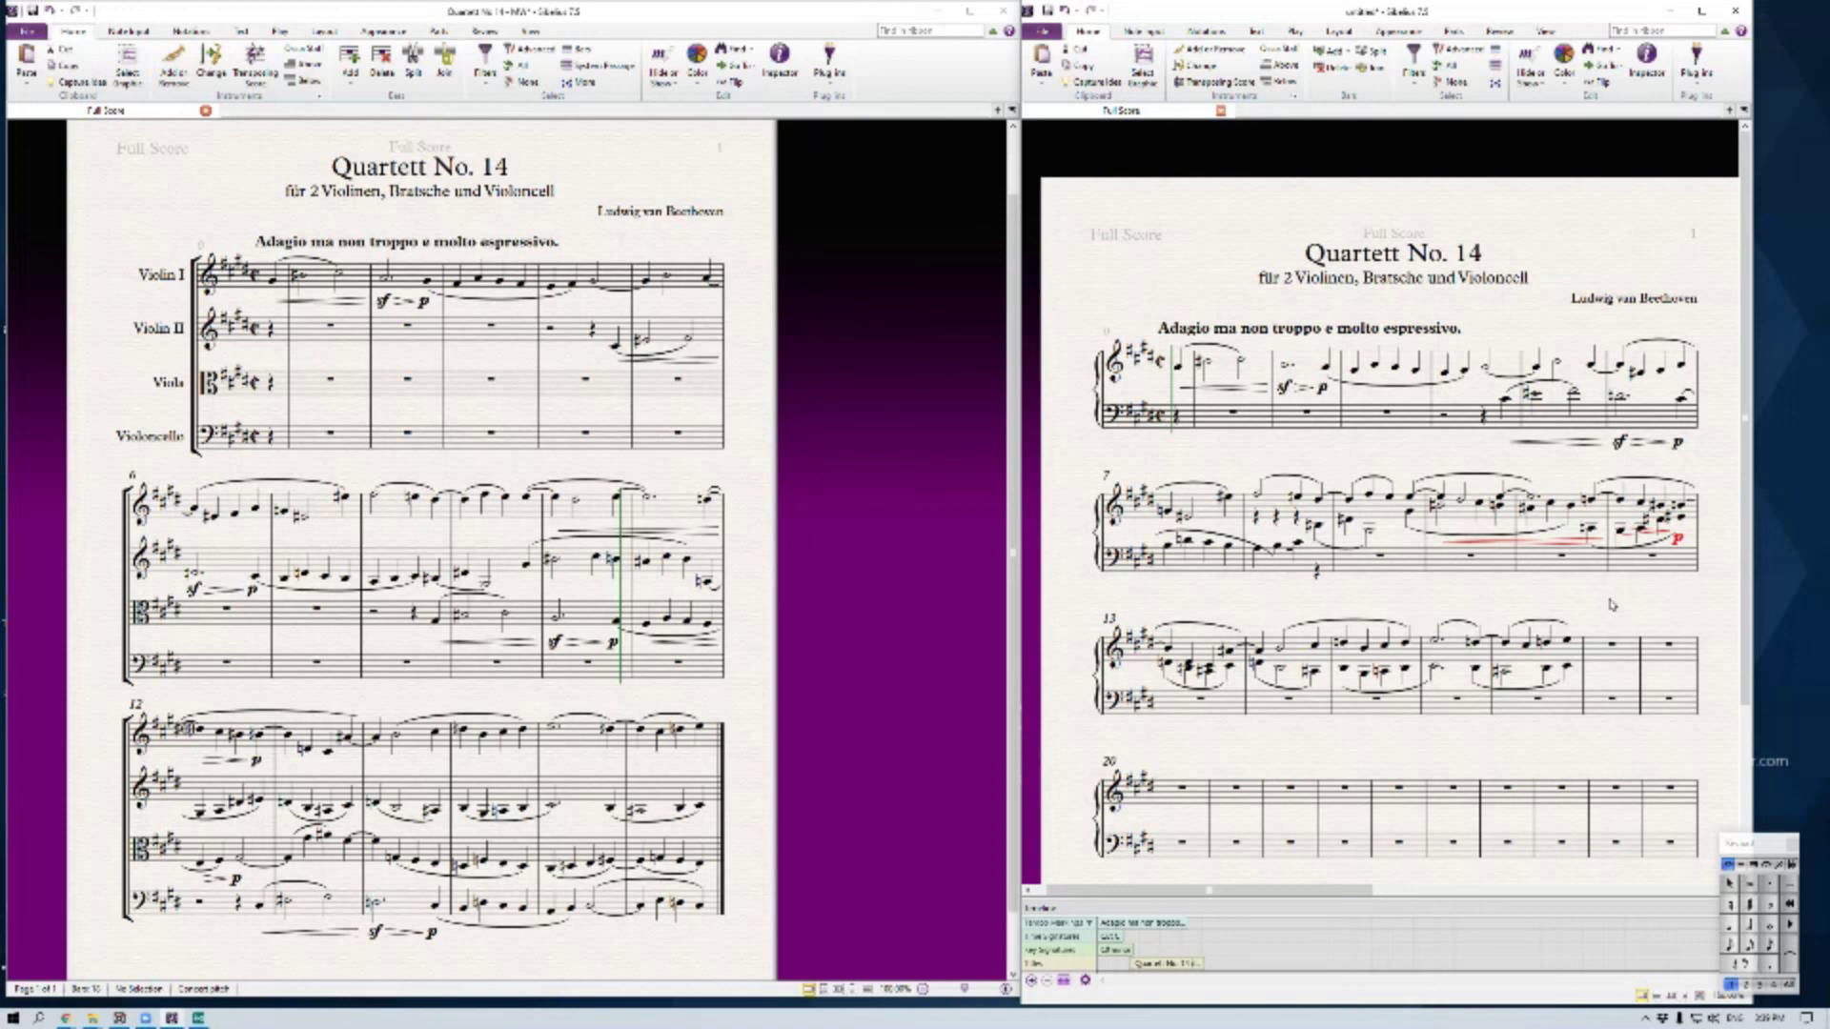
Delete the empty bars at the end of the piano score and widen the gap between the staves of the second system
{"action": "left_click", "coordinate": [1628, 656]}
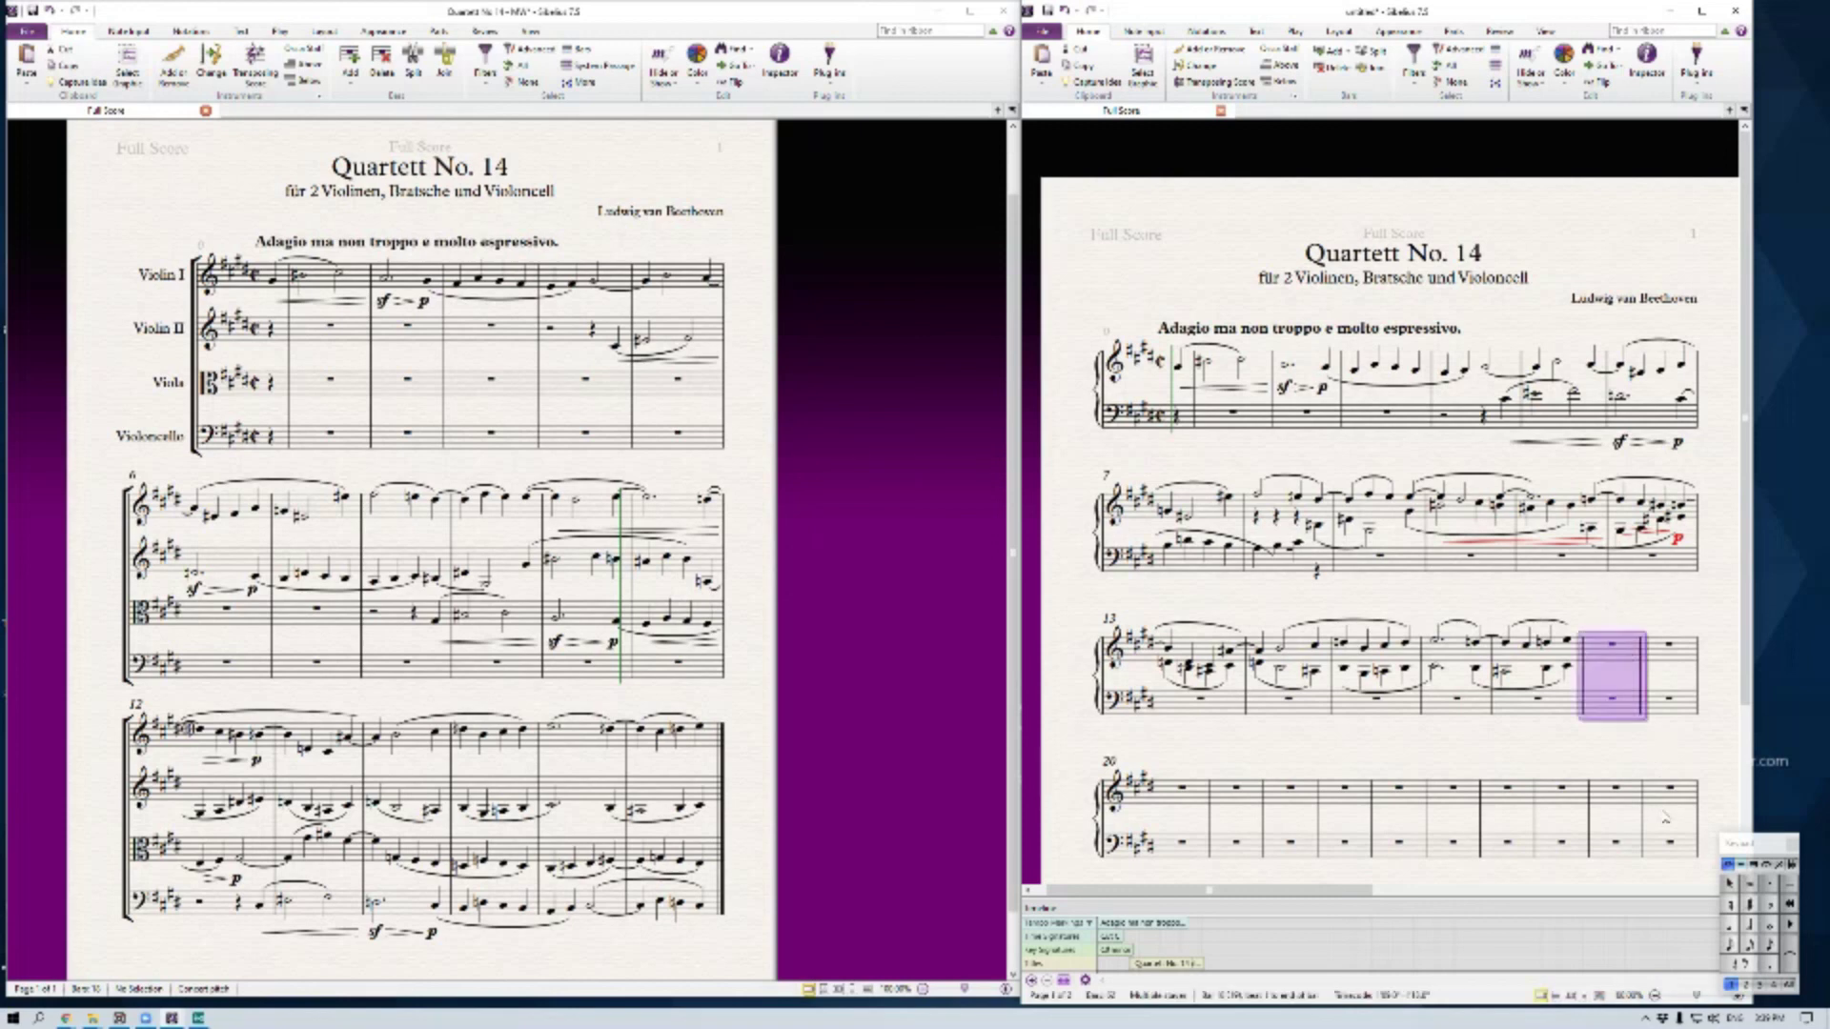
{"action": "left_click", "coordinate": [1660, 807], "text": "shift"}
{"action": "key", "text": "Escape"}
{"action": "left_click", "coordinate": [1611, 672]}
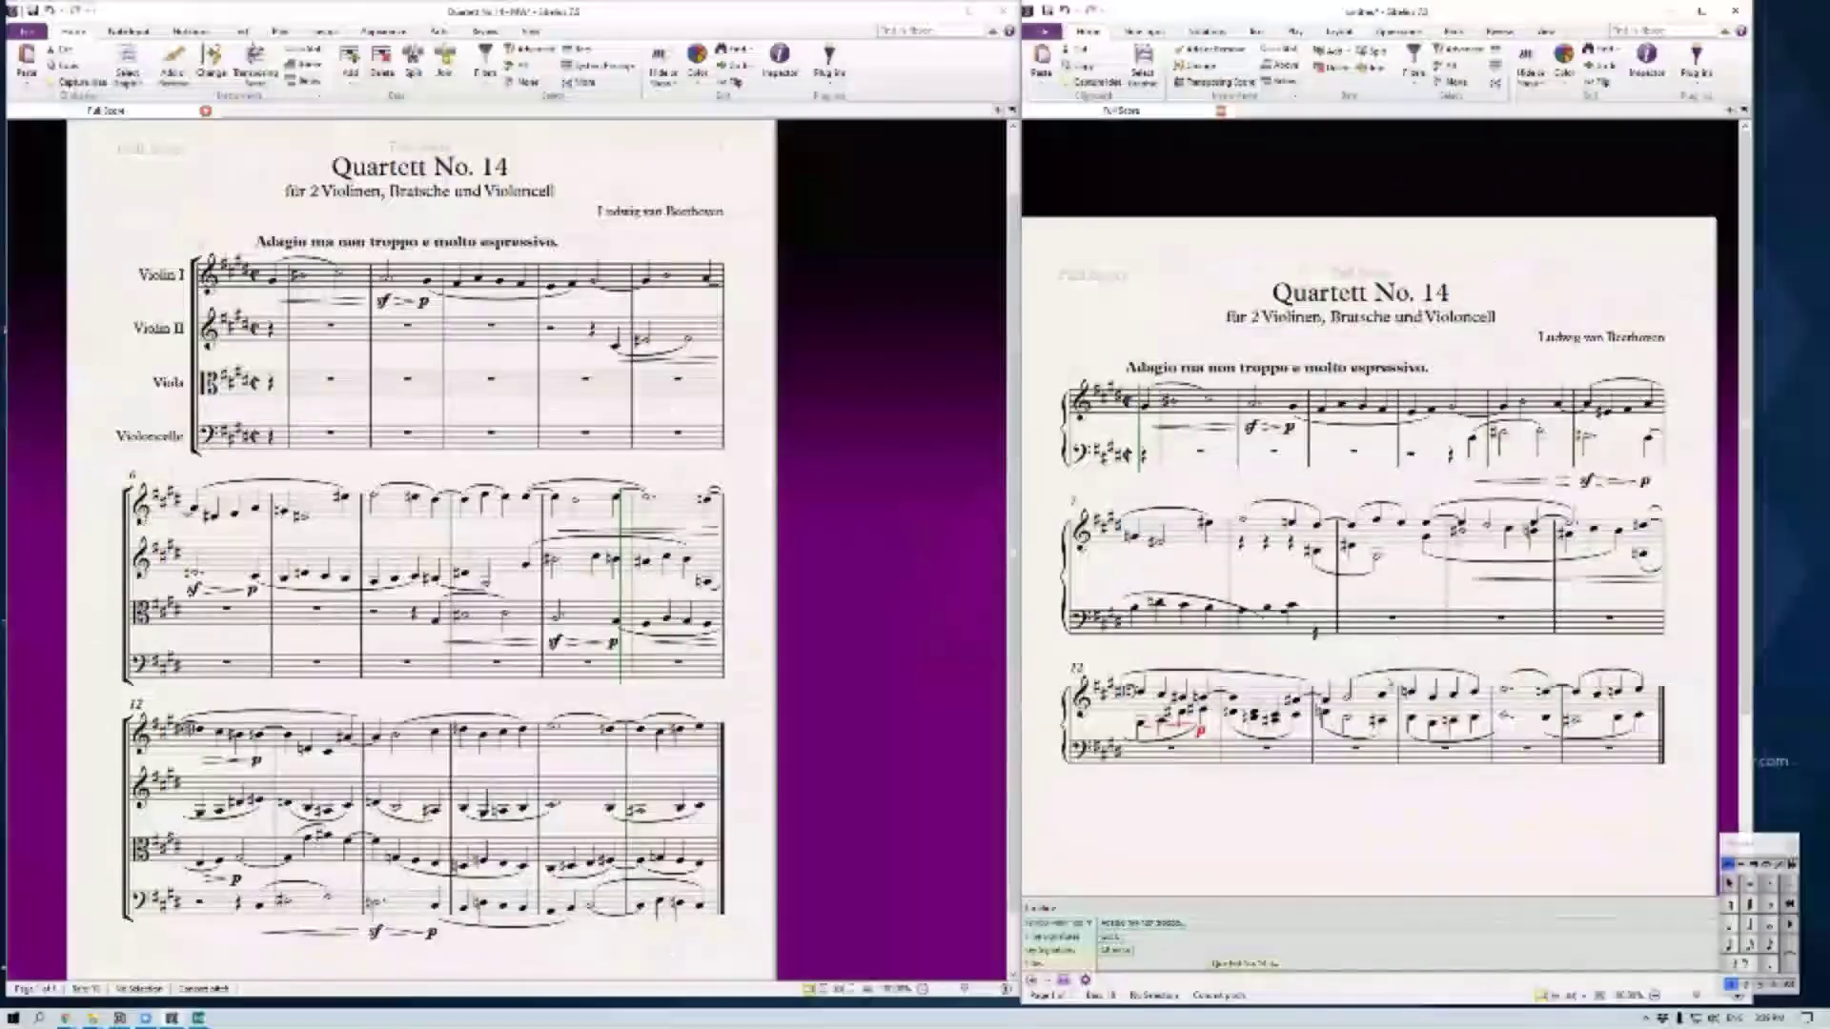
{"action": "left_click_drag", "start_coordinate": [1326, 780], "coordinate": [1361, 805]}
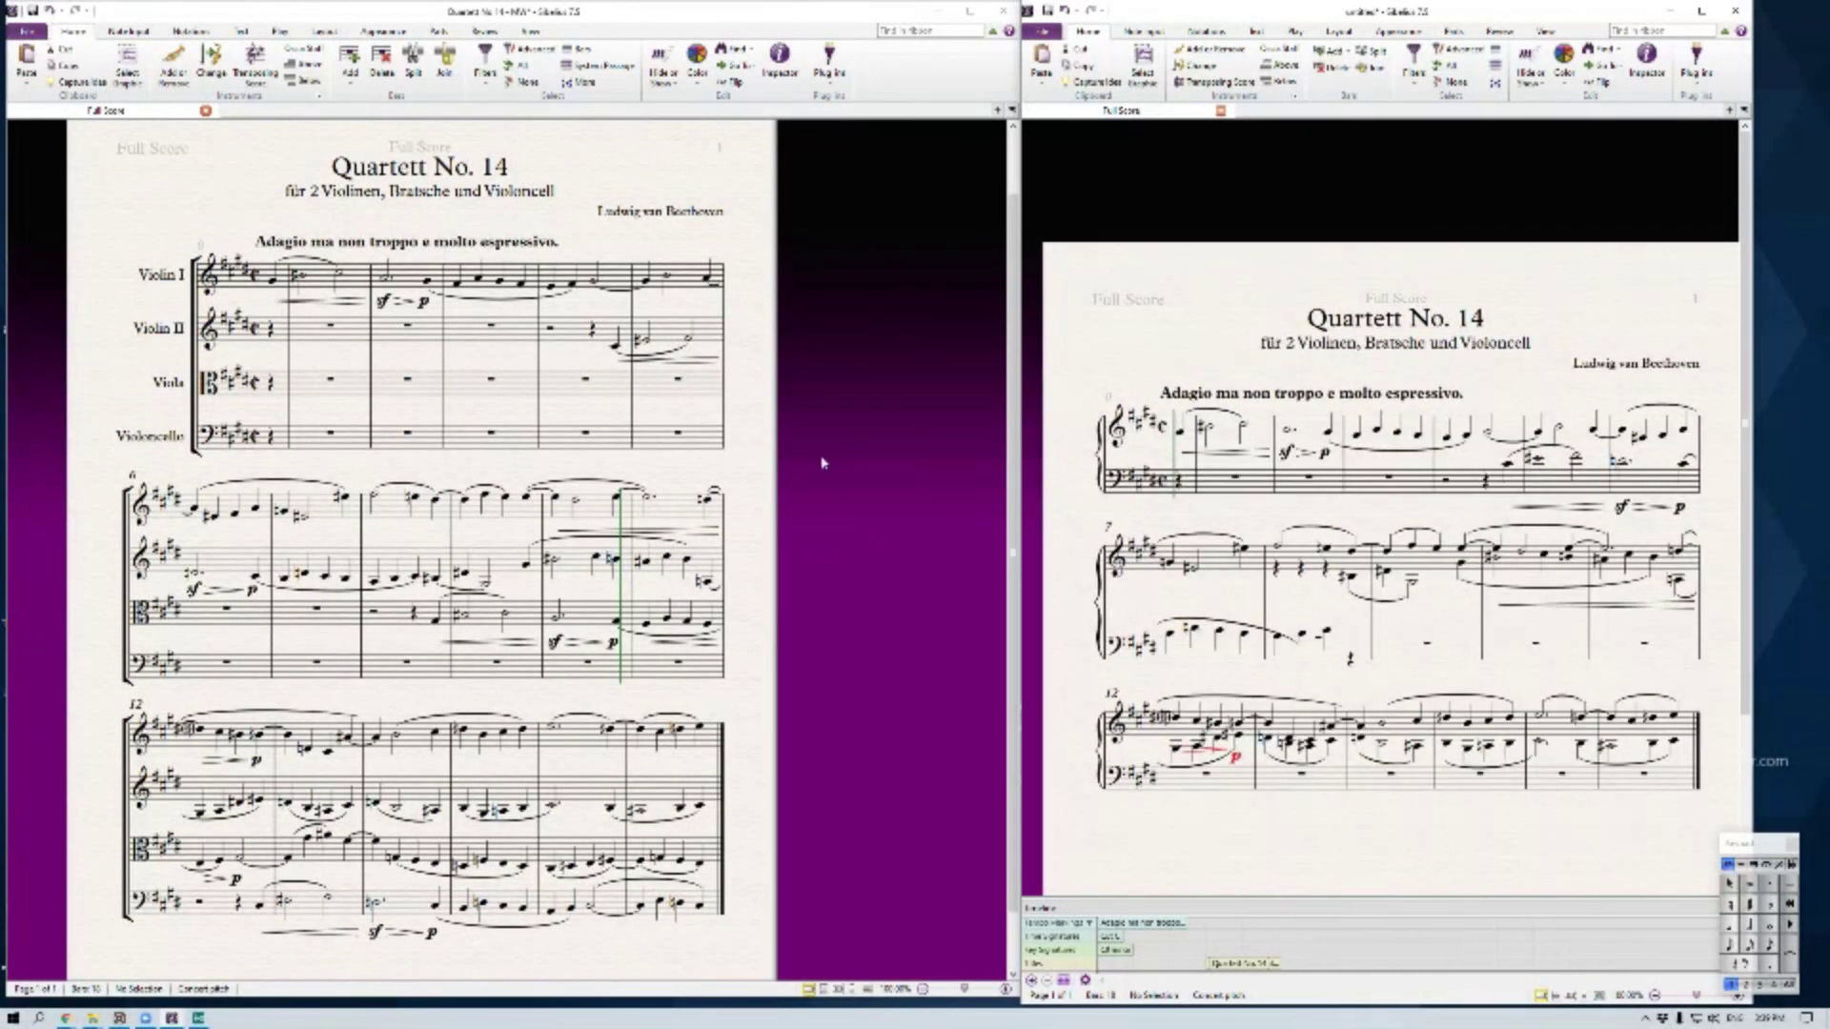
Set up a PDF export of the quartet with score and all parts as separate files, and open the destination folder selection
{"action": "left_click", "coordinate": [27, 32]}
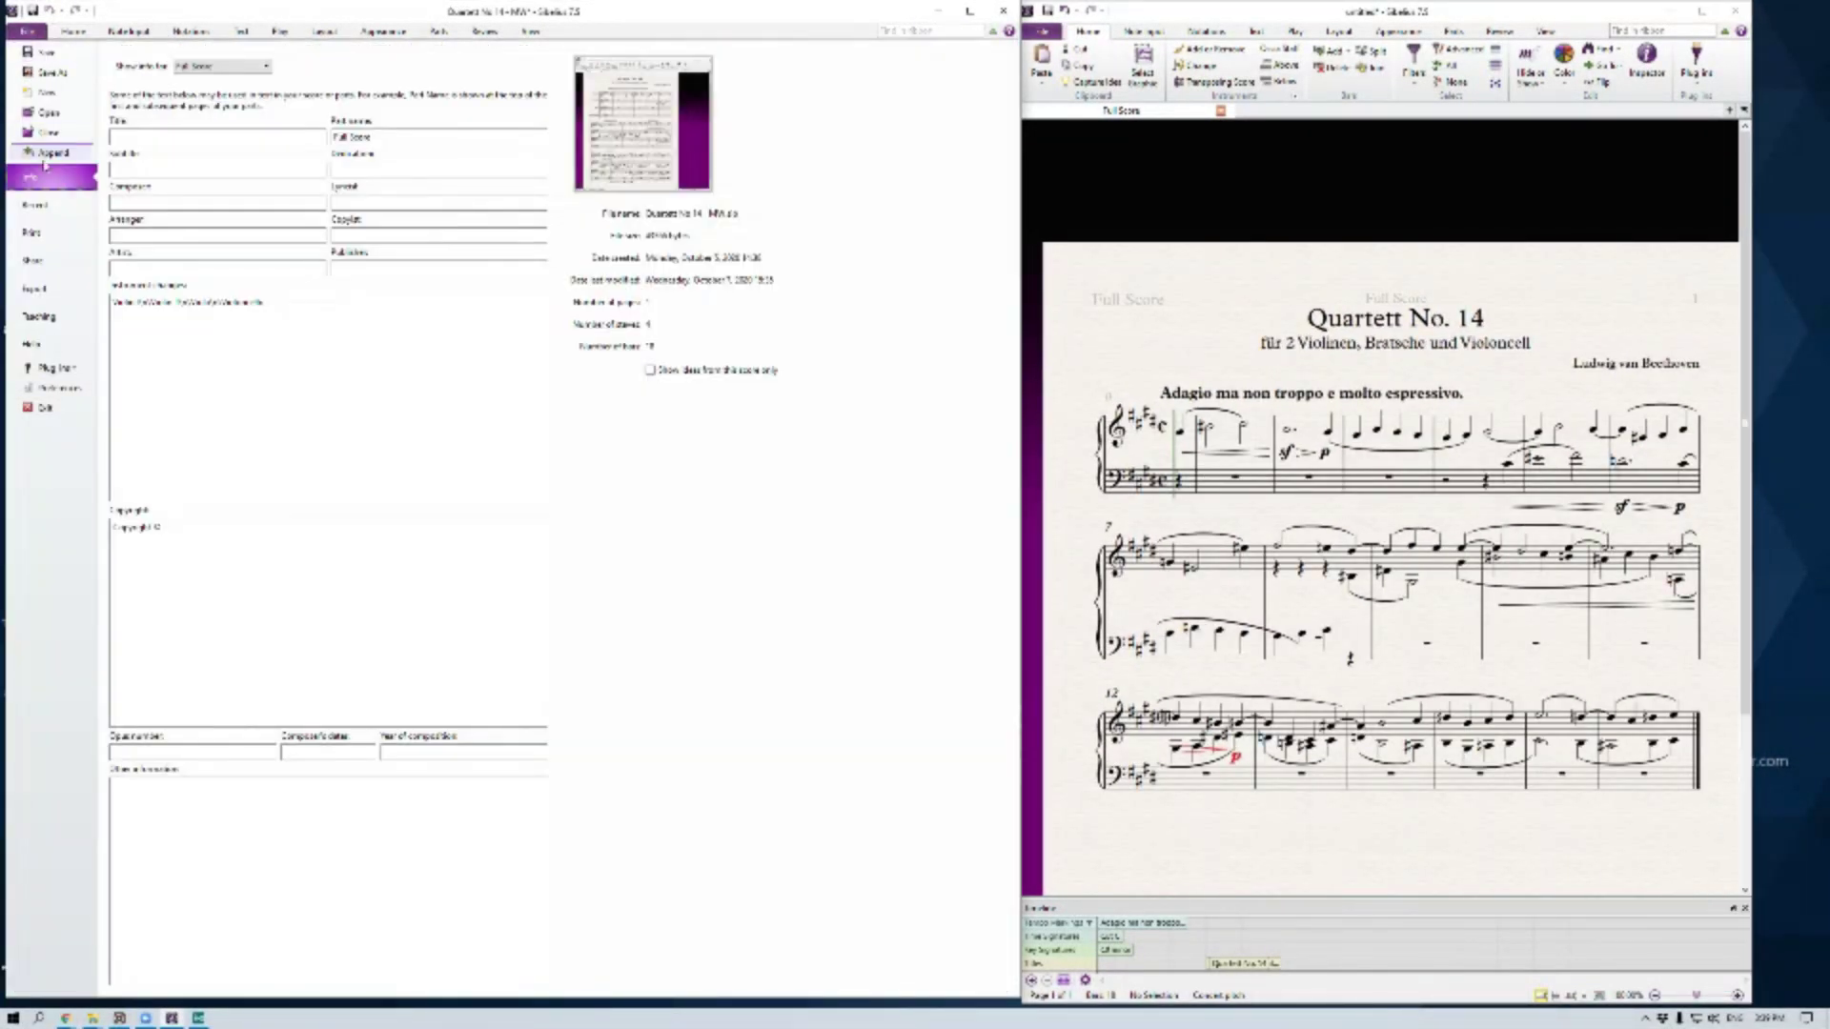
{"action": "left_click", "coordinate": [34, 288]}
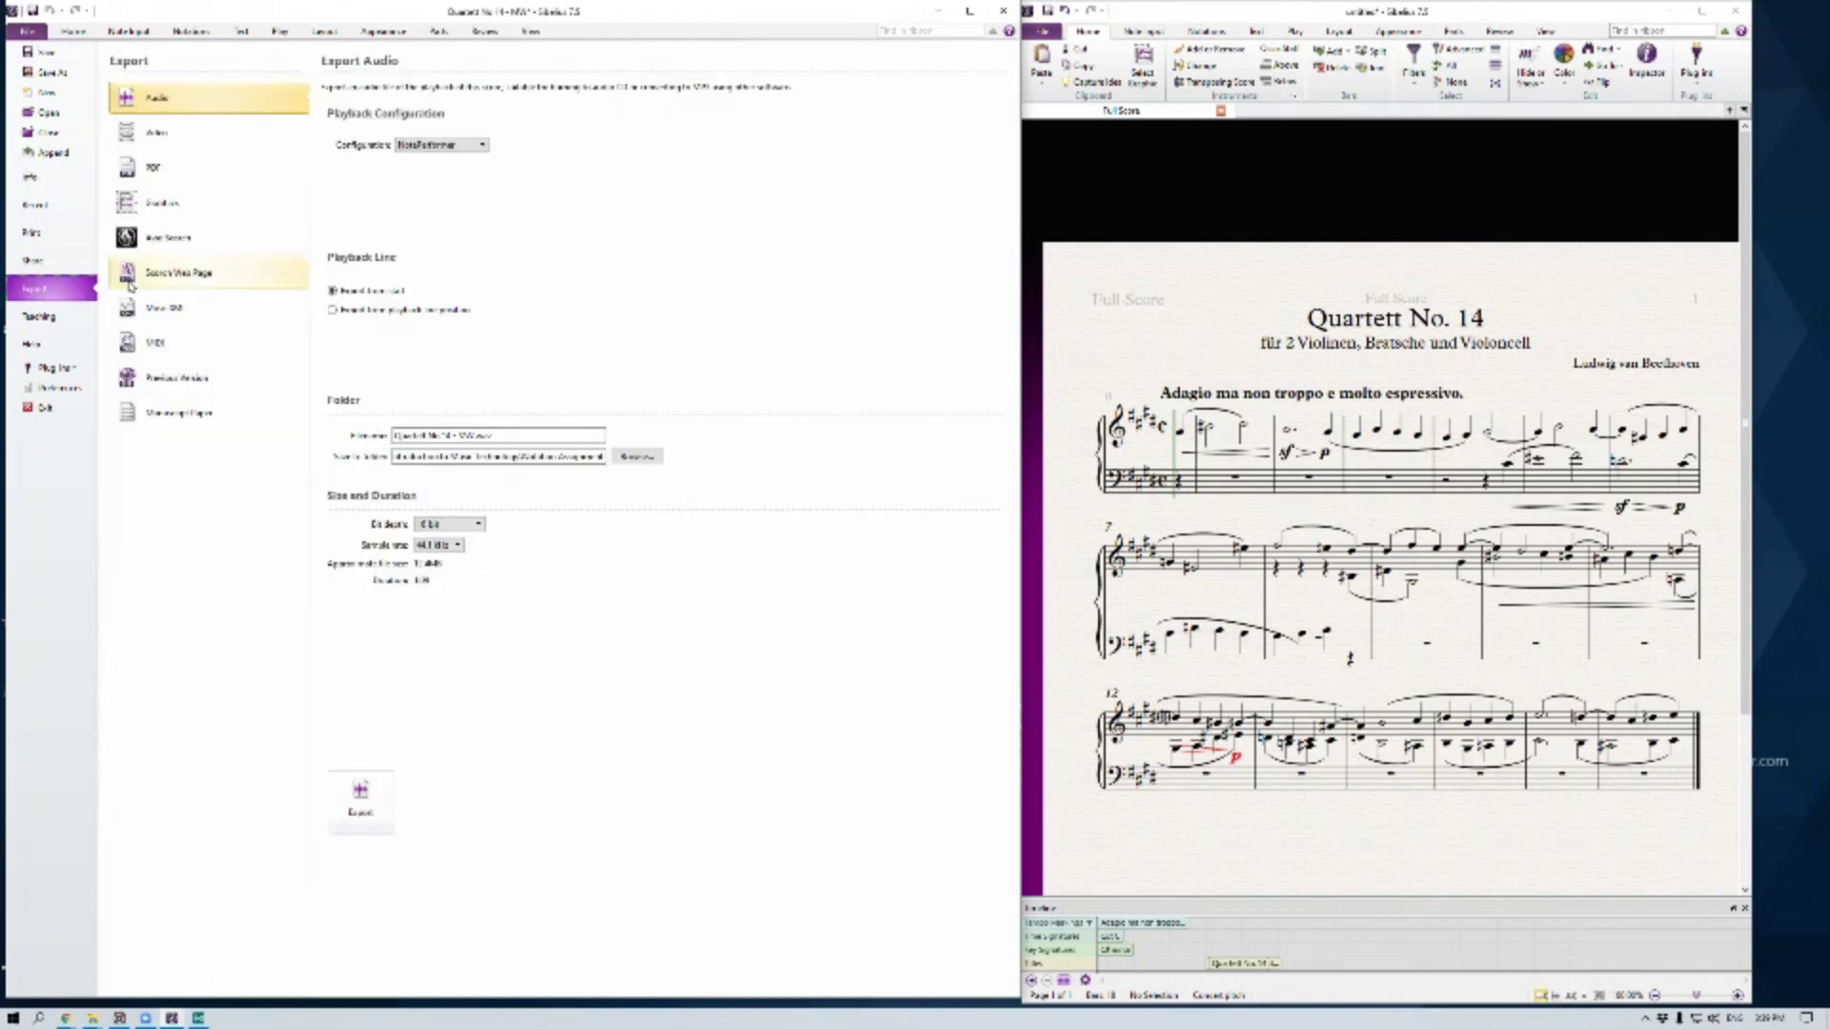
{"action": "left_click", "coordinate": [189, 175]}
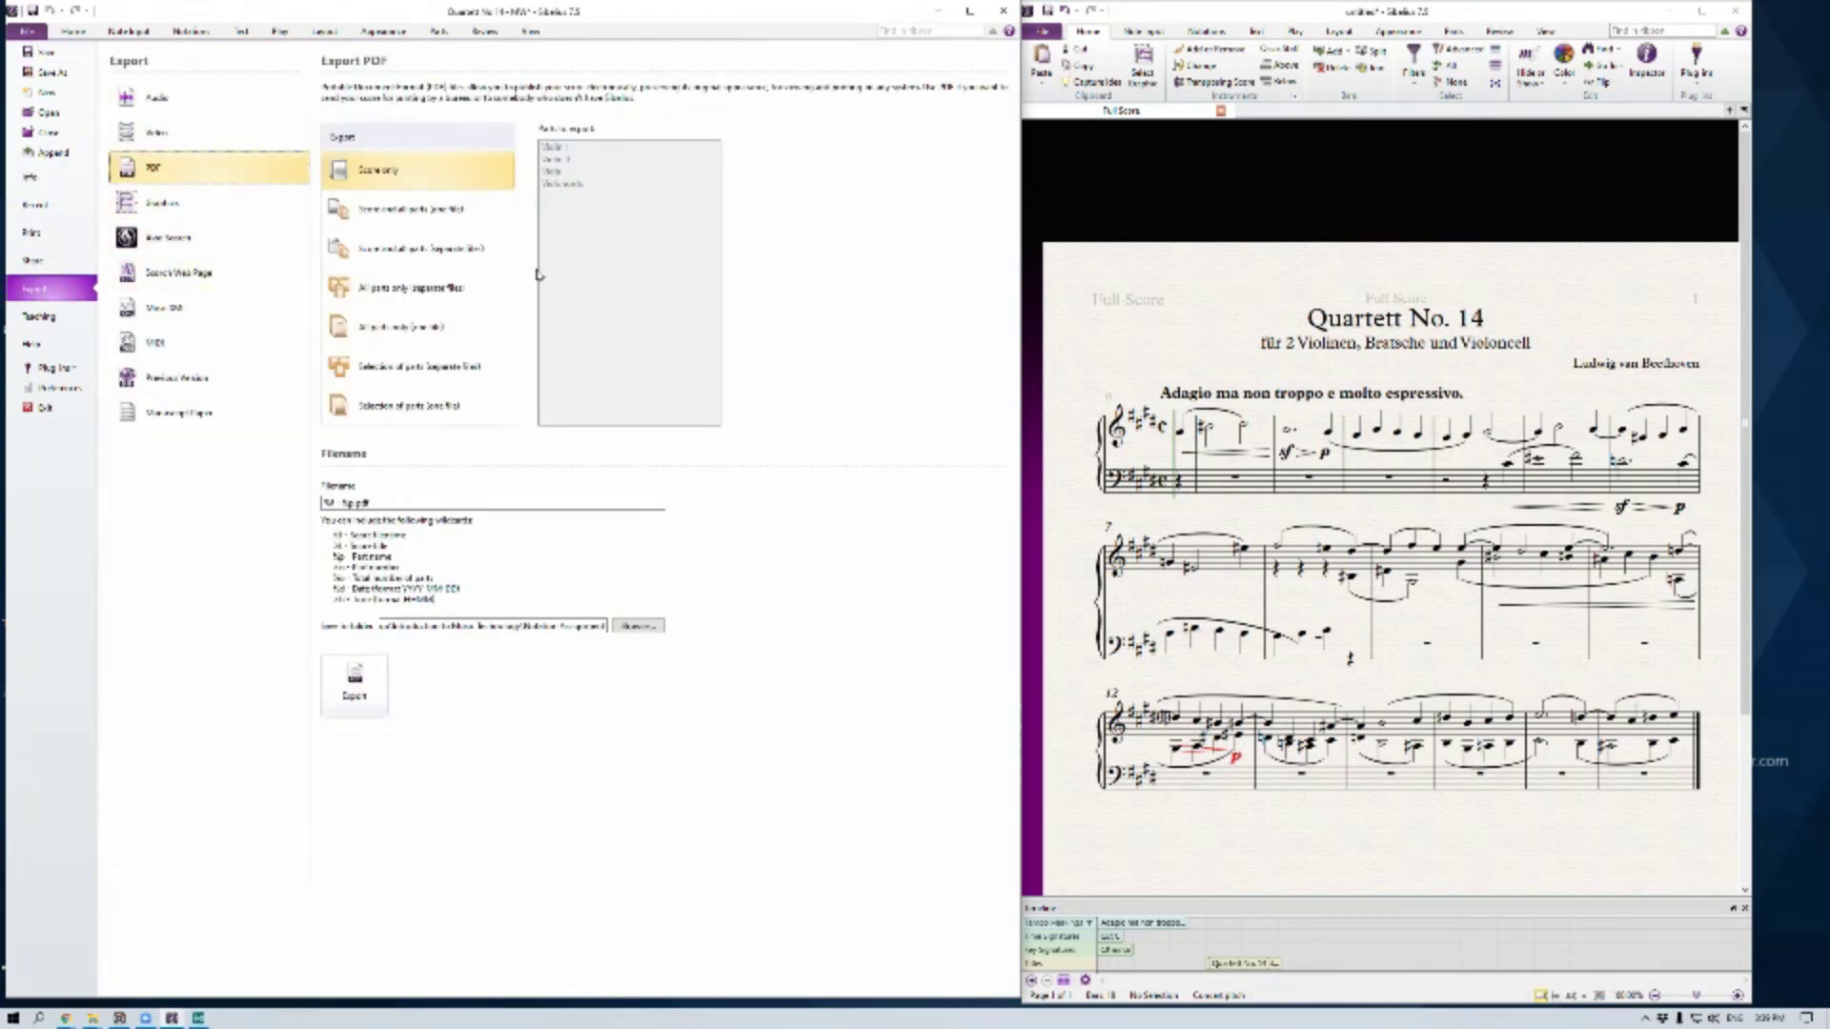
{"action": "left_click", "coordinate": [474, 251]}
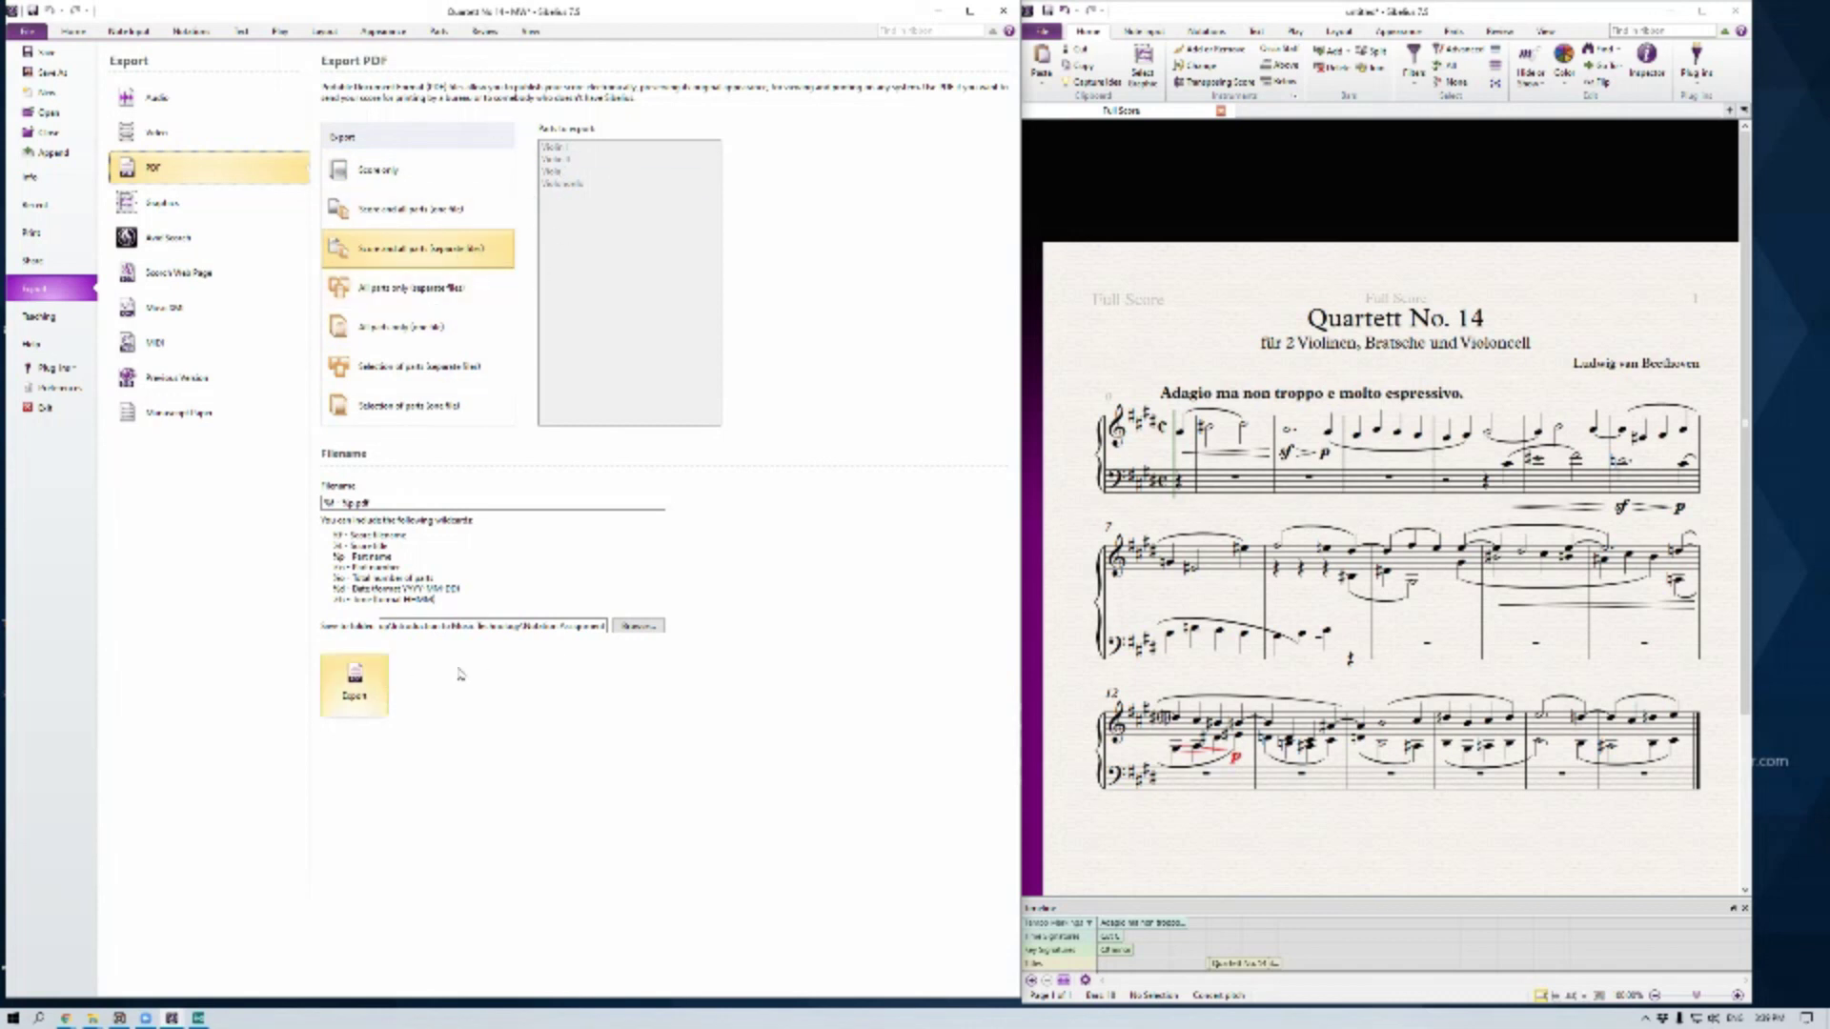
{"action": "left_click", "coordinate": [638, 628]}
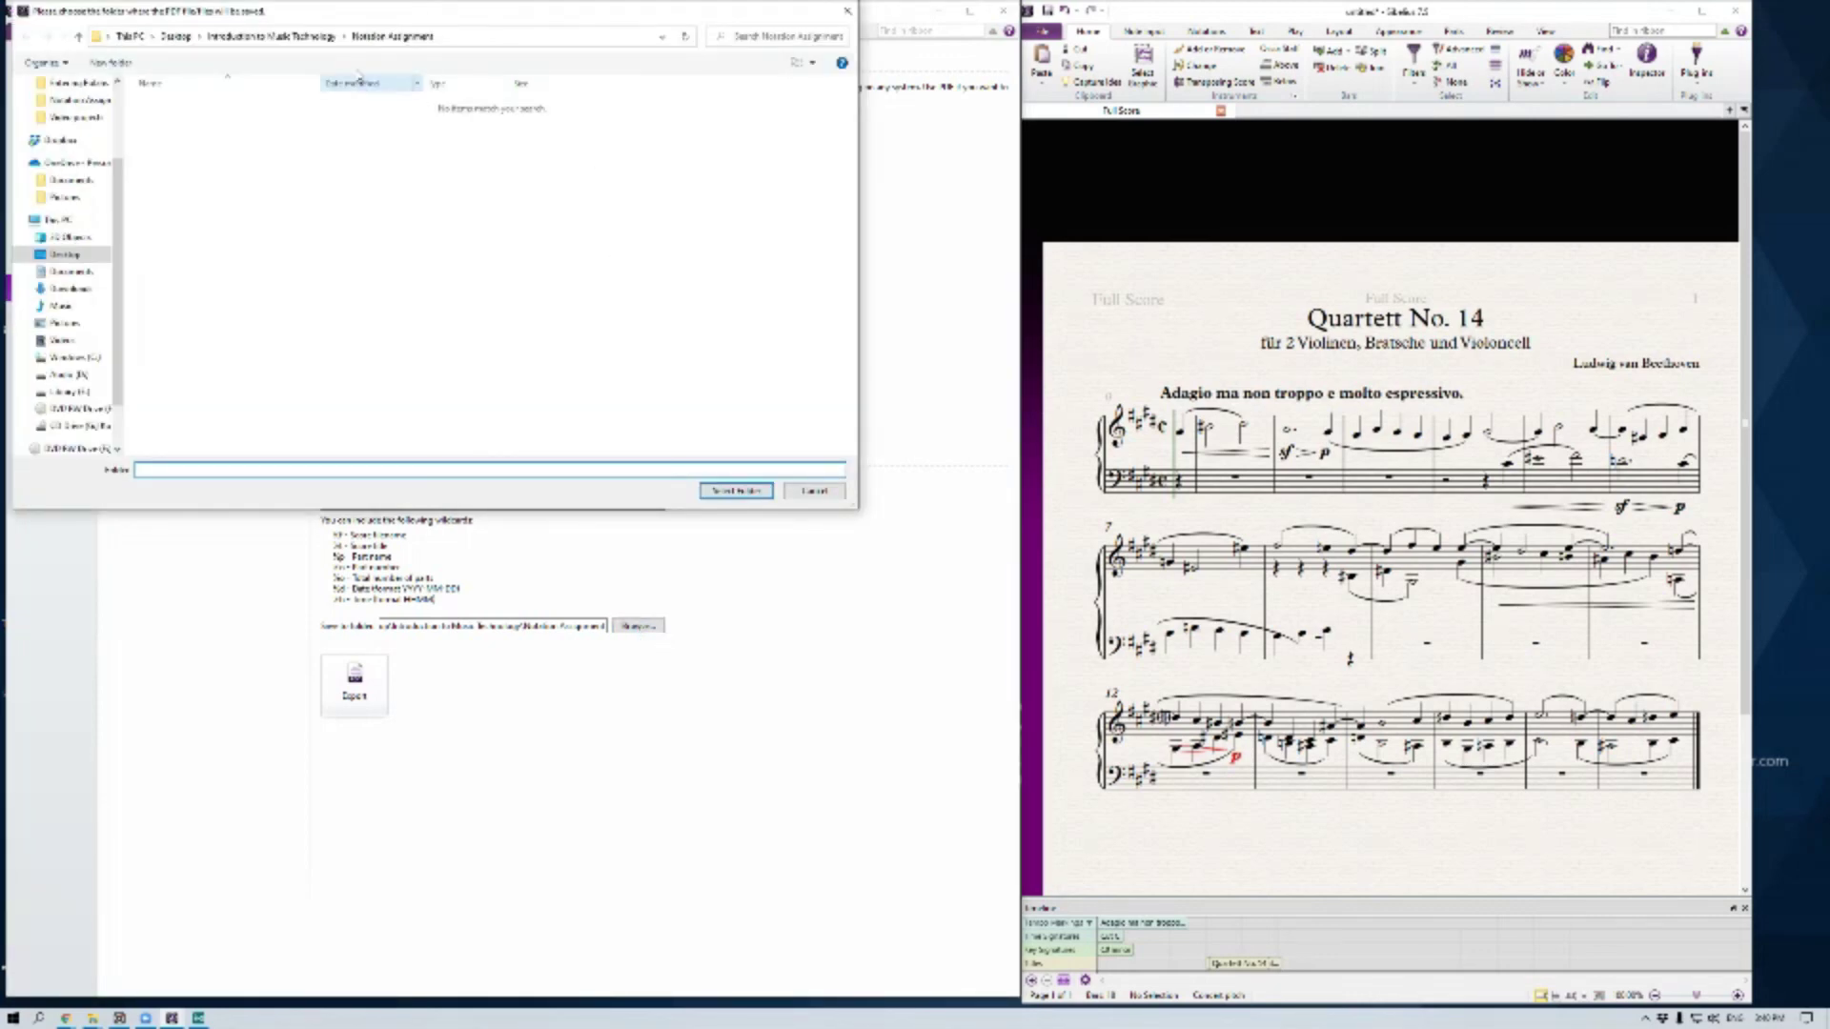